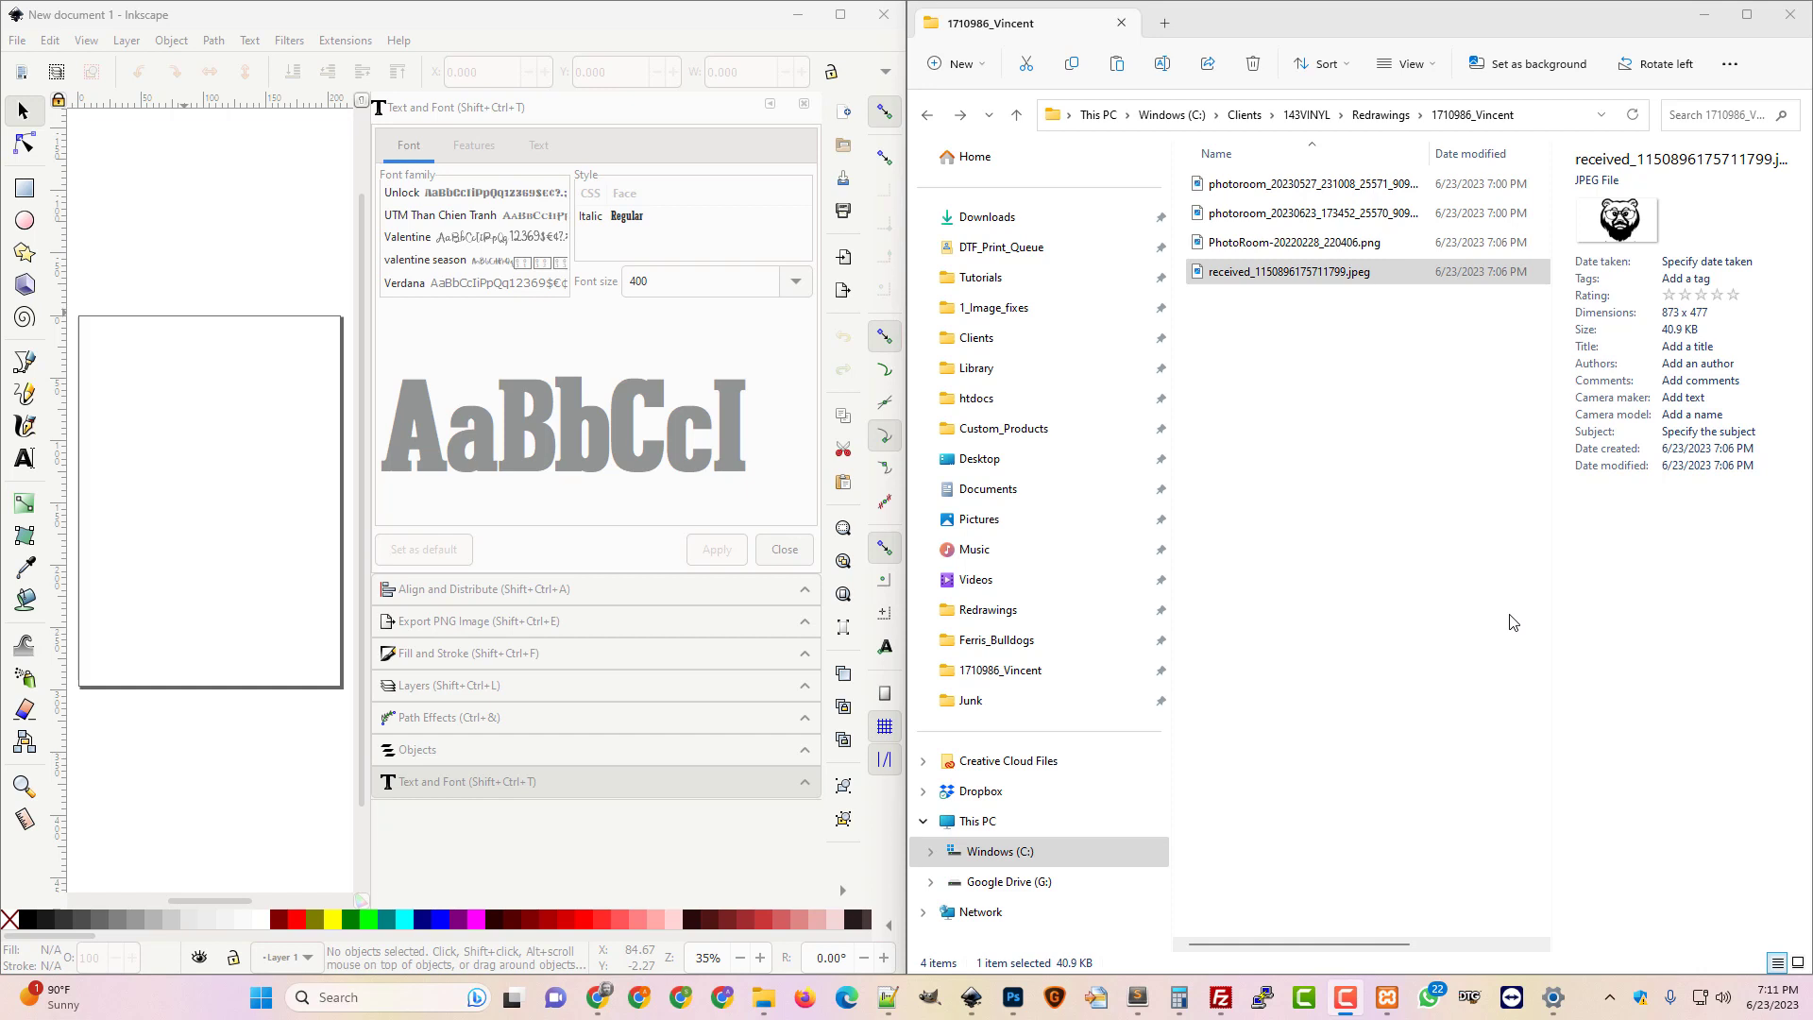
double_click(1295, 273)
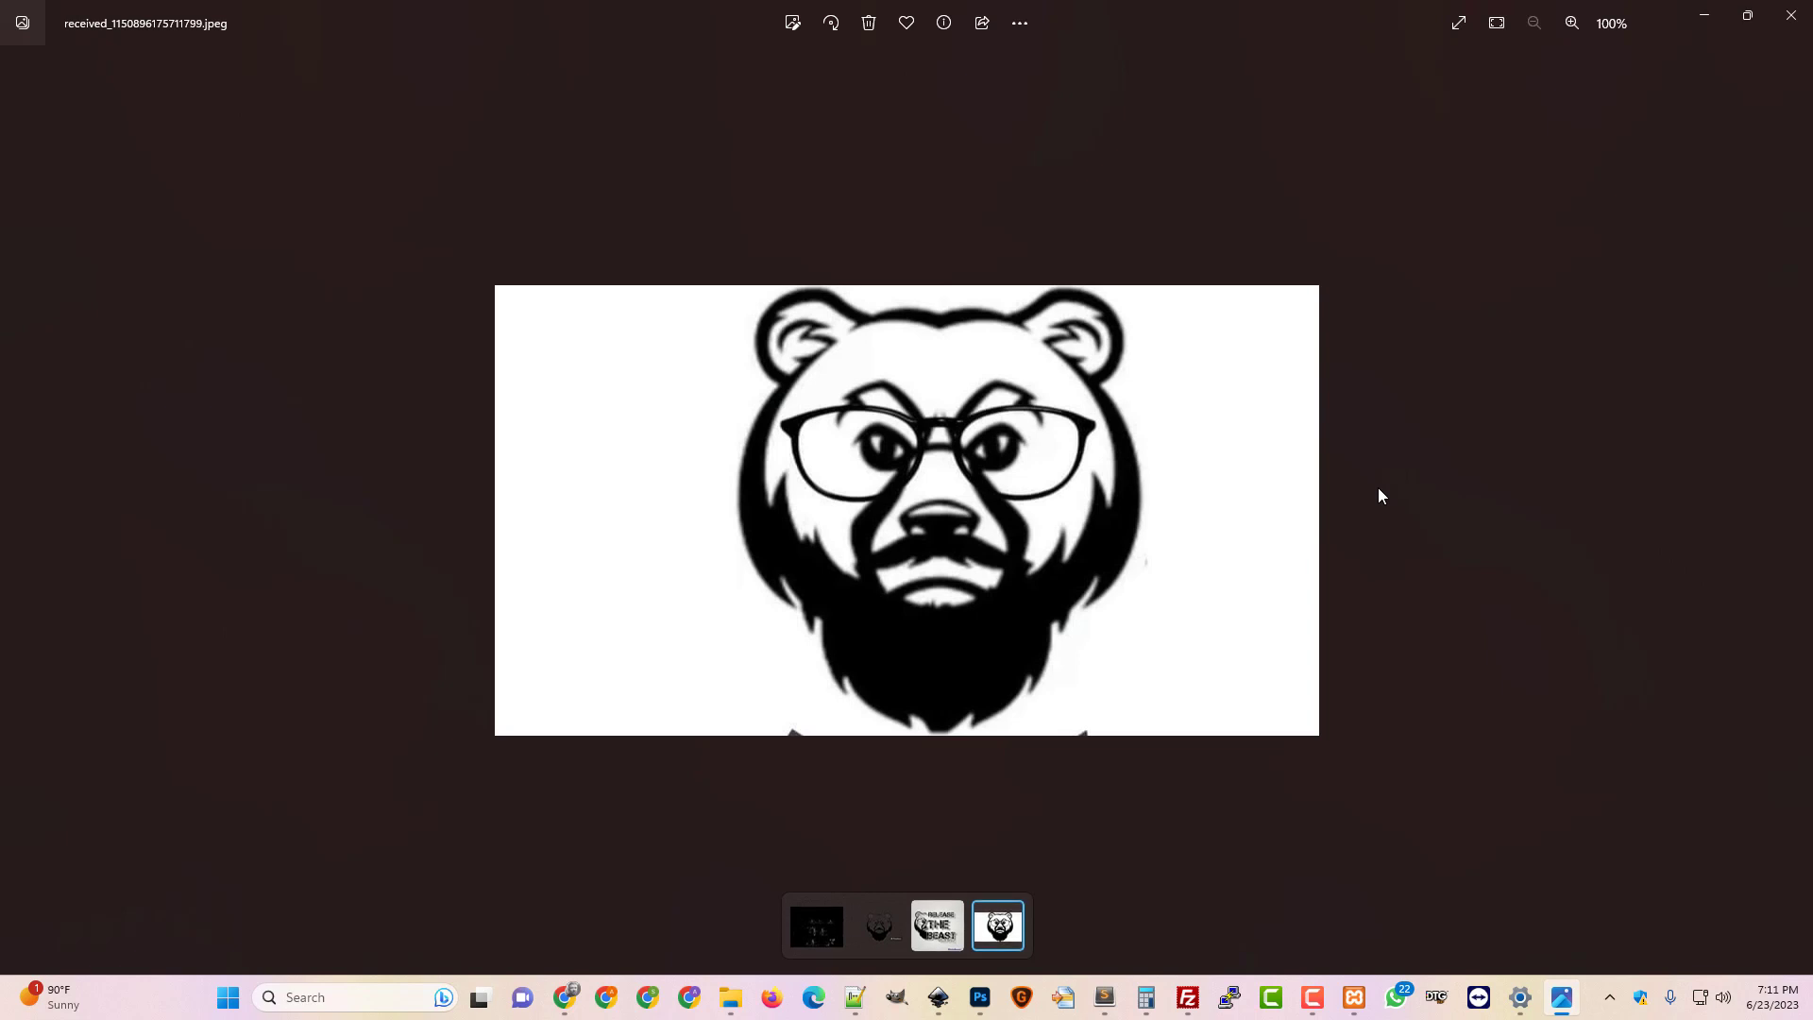
left_click(1803, 13)
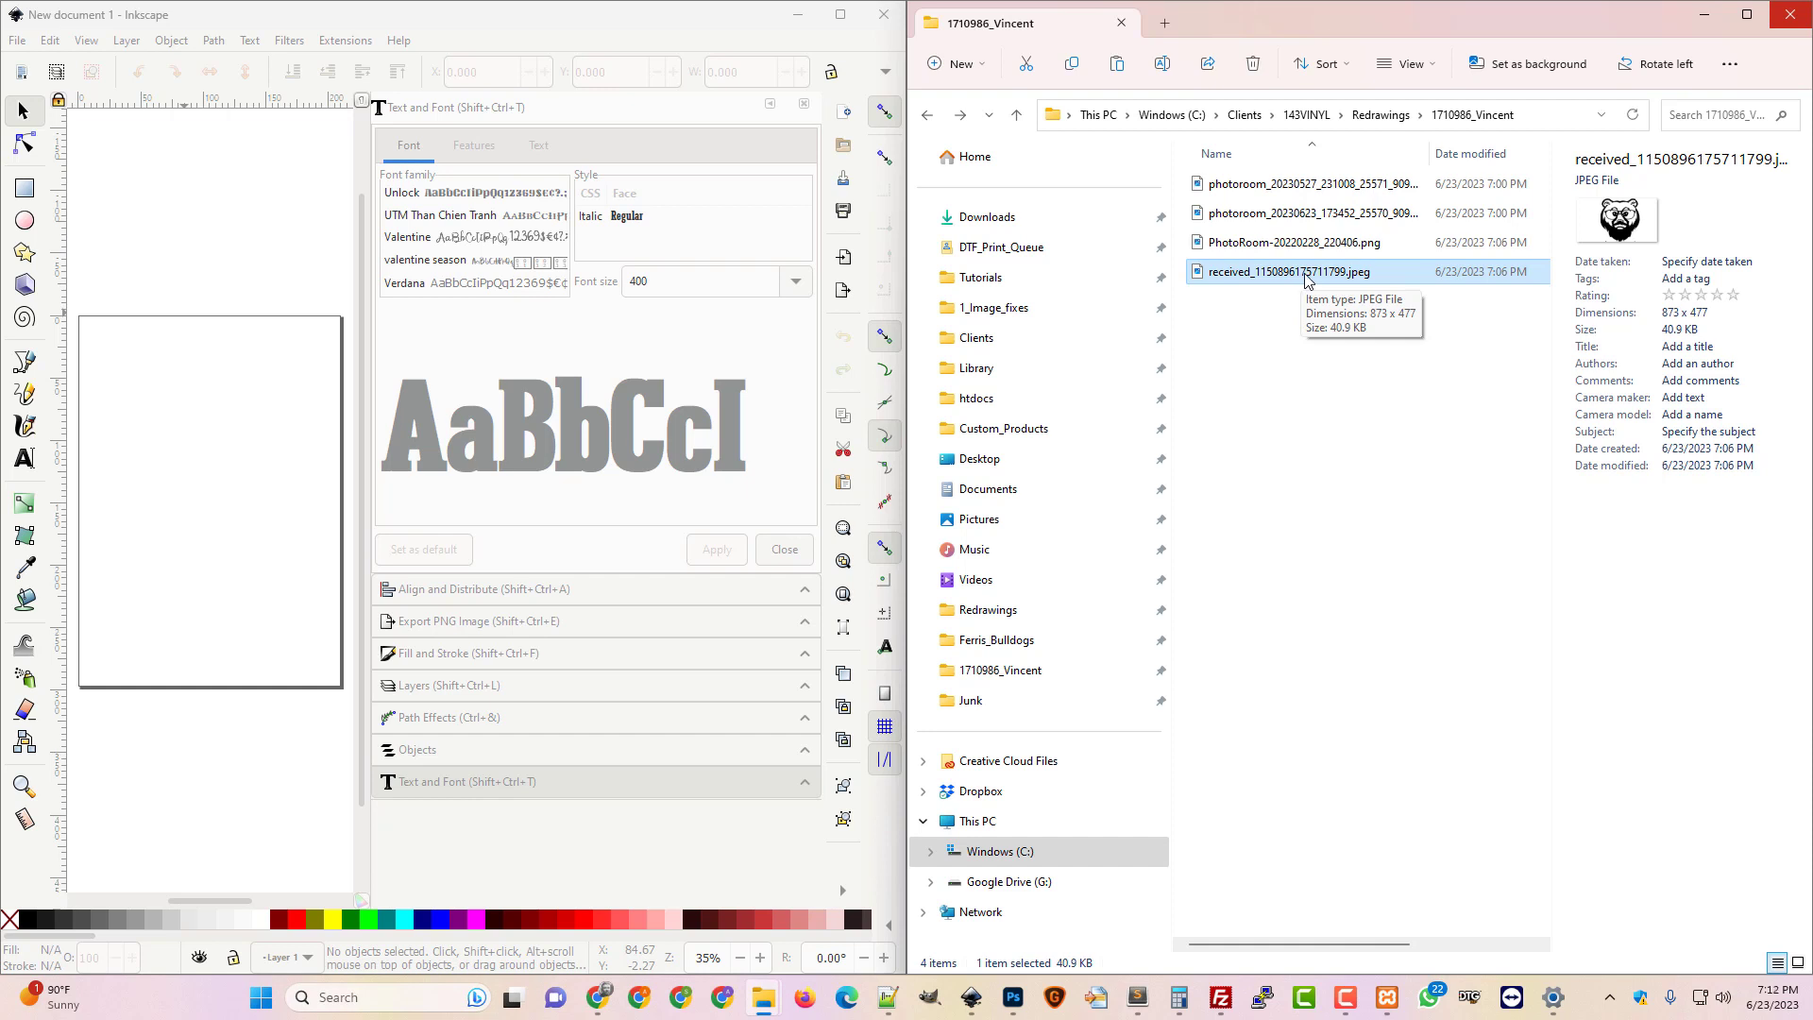
double_click(1327, 274)
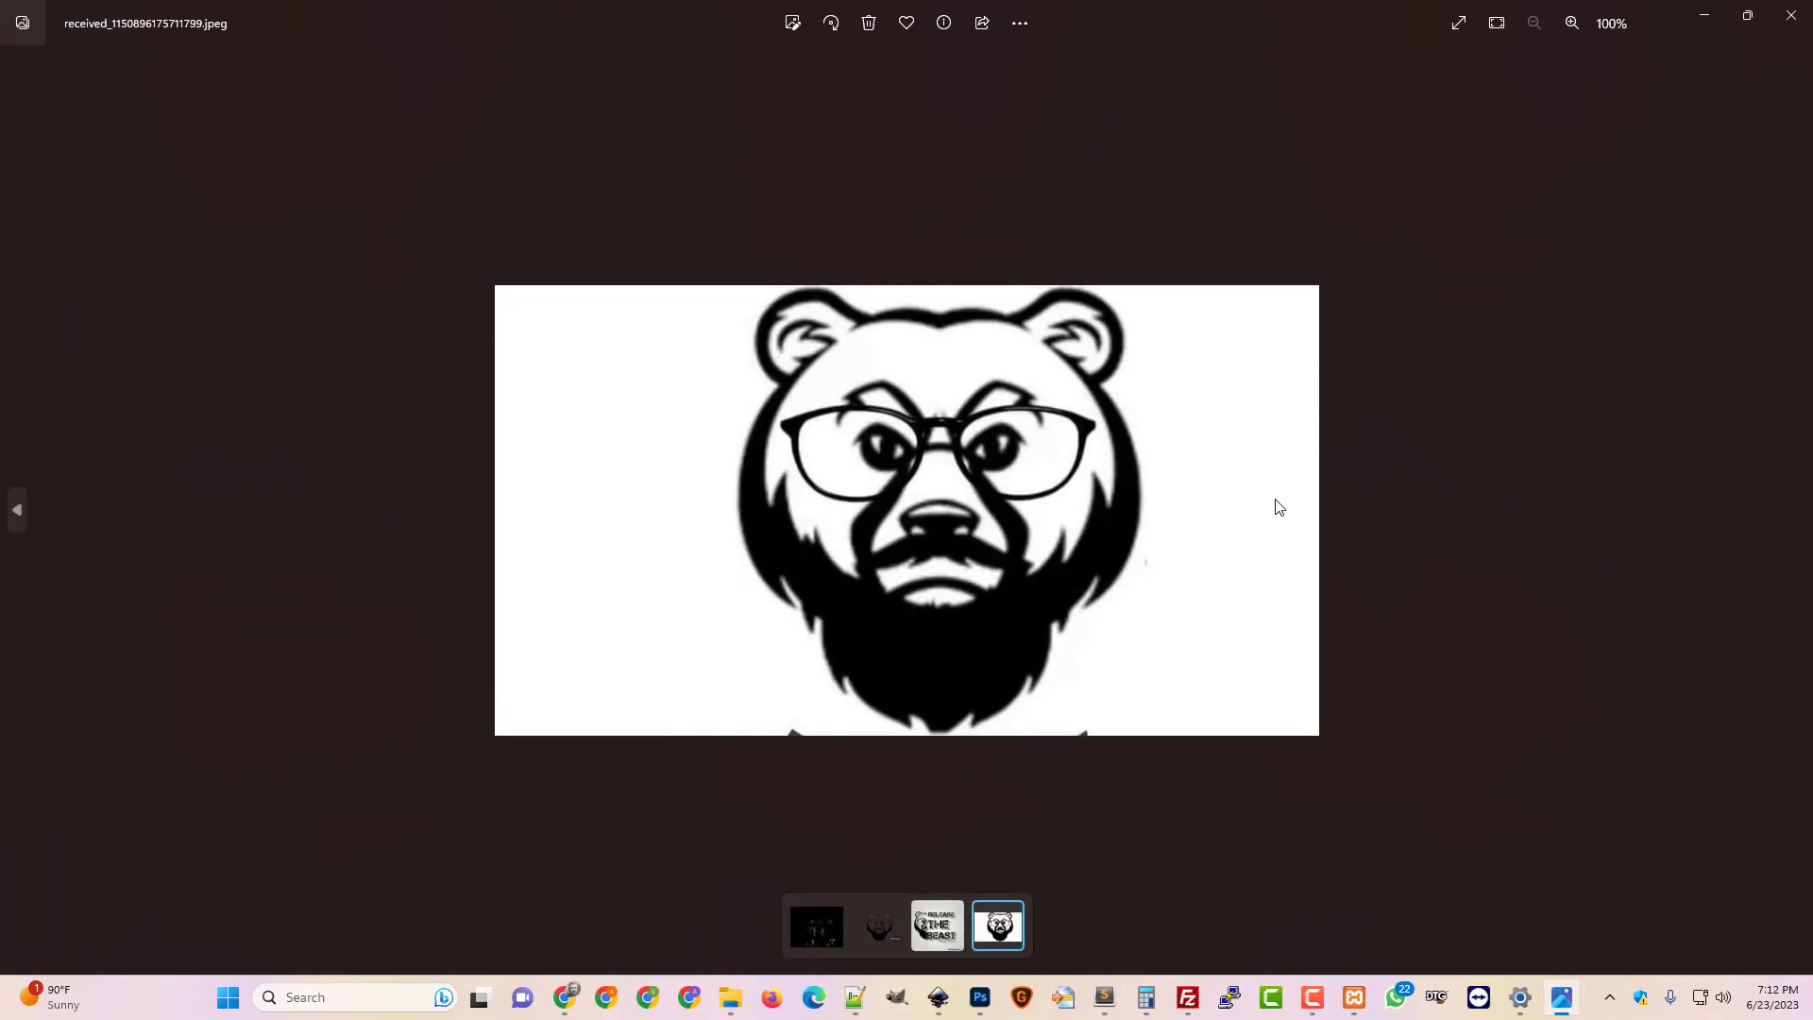
left_click(1791, 16)
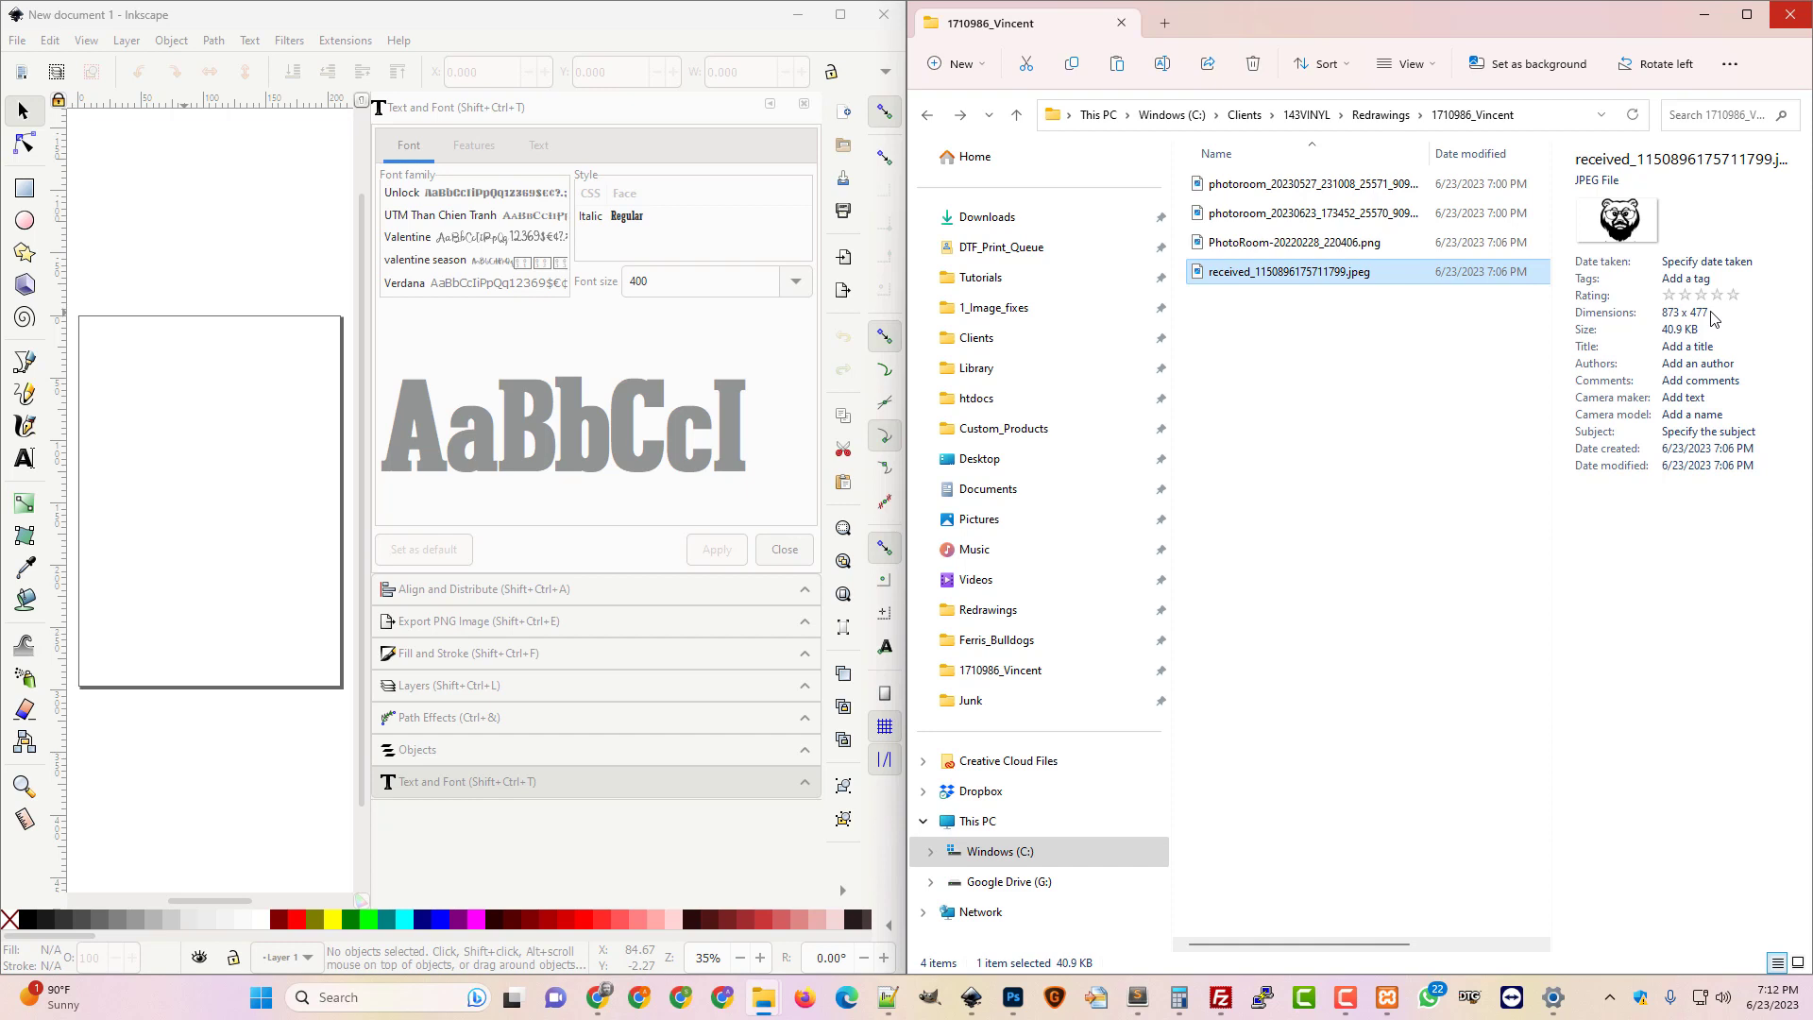
Open the bear jpeg in Adobe Photoshop 2023 via Camera Raw's Open button
right_click(1270, 276)
mouse_move(1356, 369)
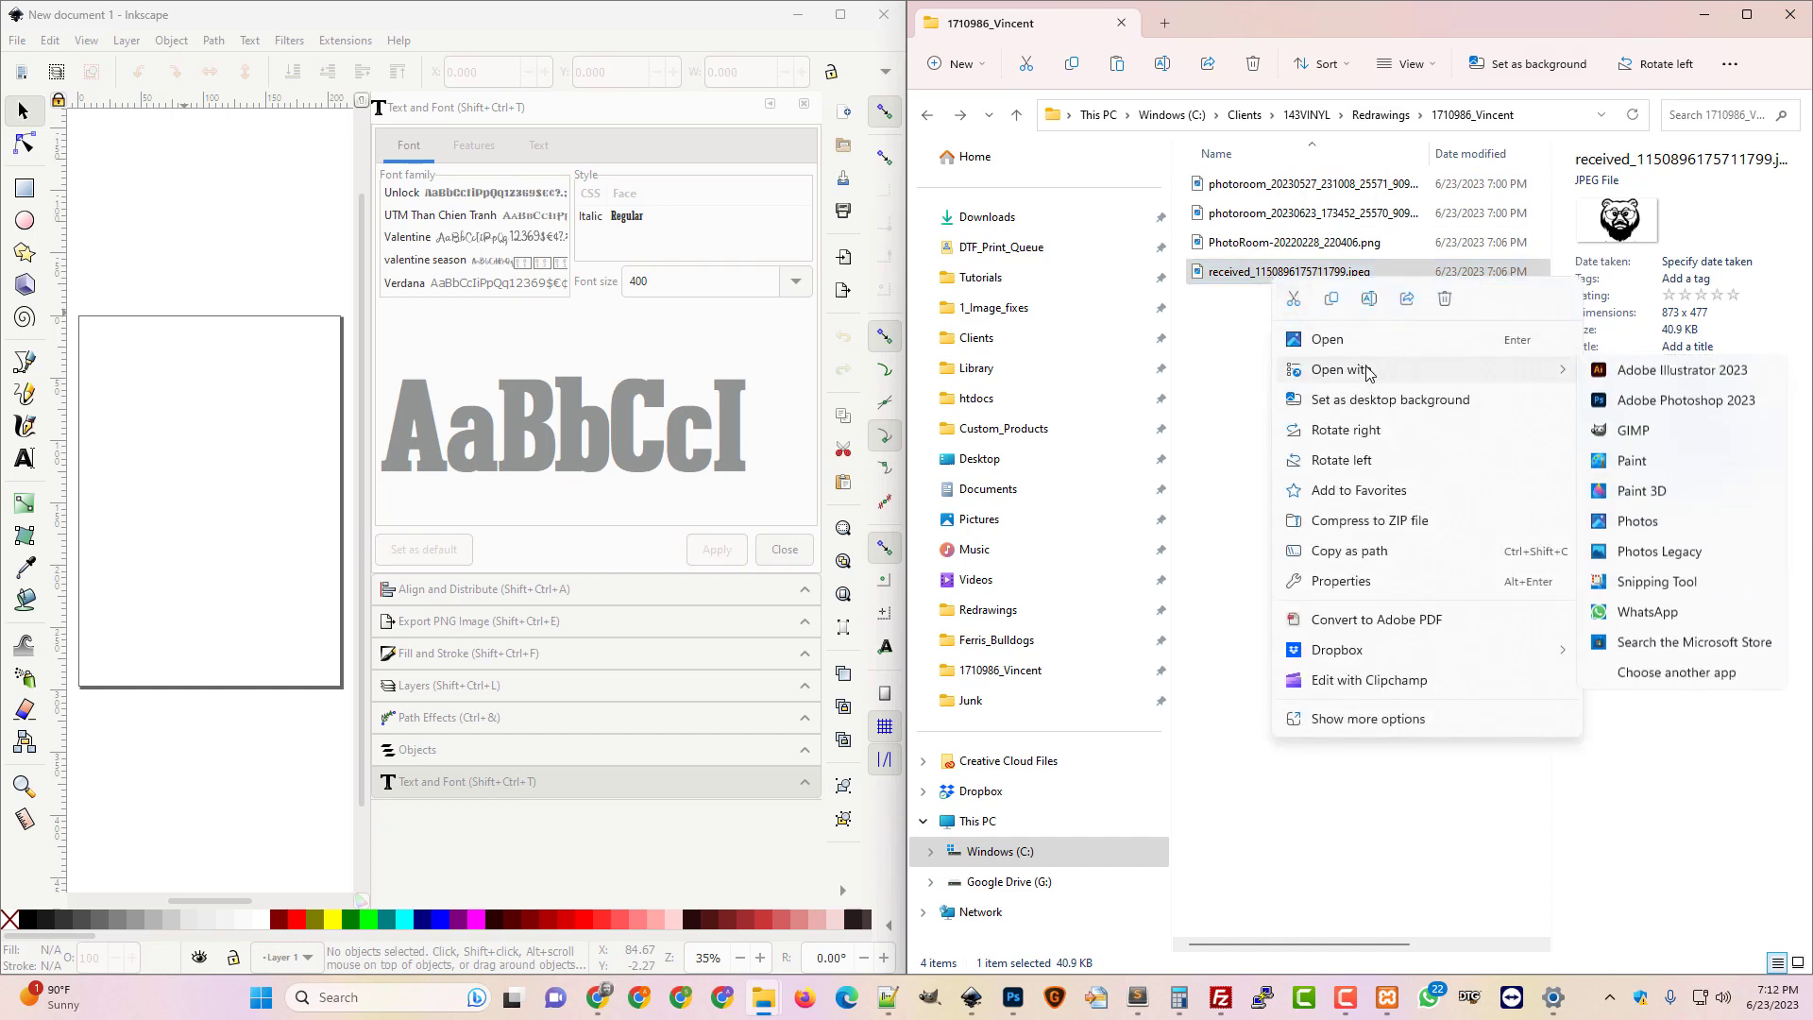
left_click(1688, 403)
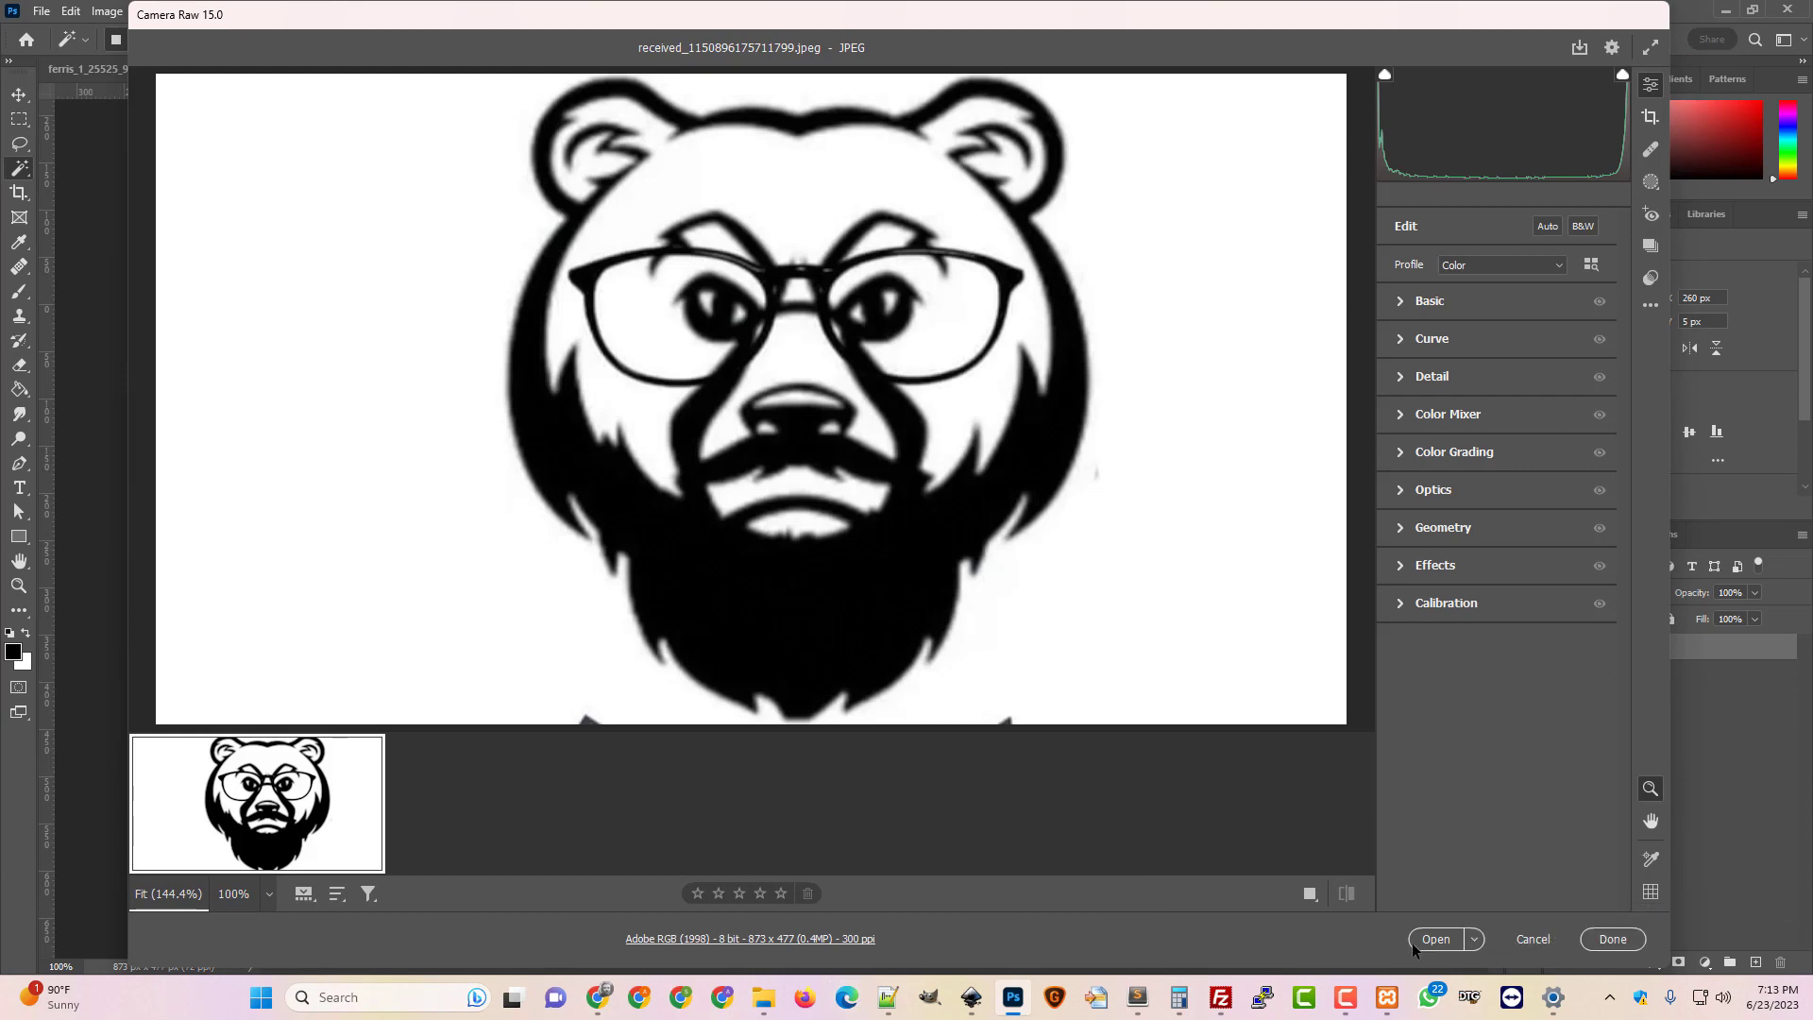
left_click(1425, 939)
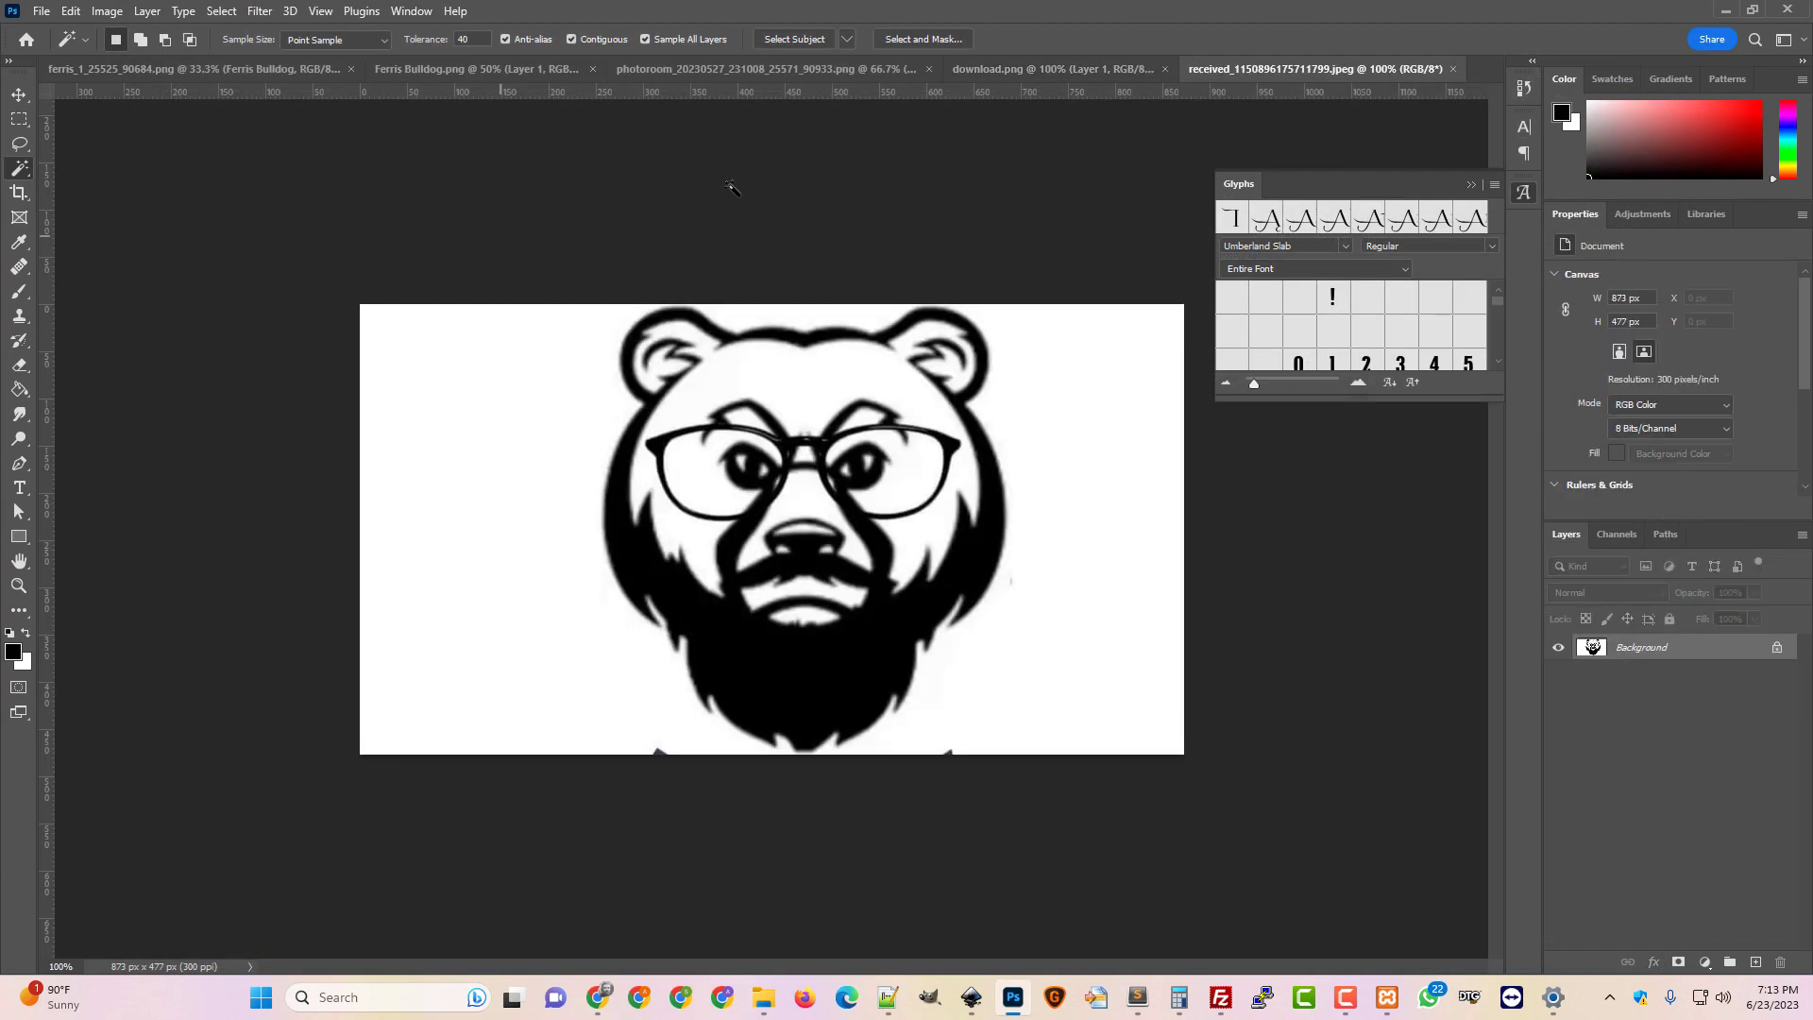
Close the Ferris, photoroom and download documents without saving, keeping only the bear
left_click_drag(1288, 66, 101, 70)
right_click(145, 70)
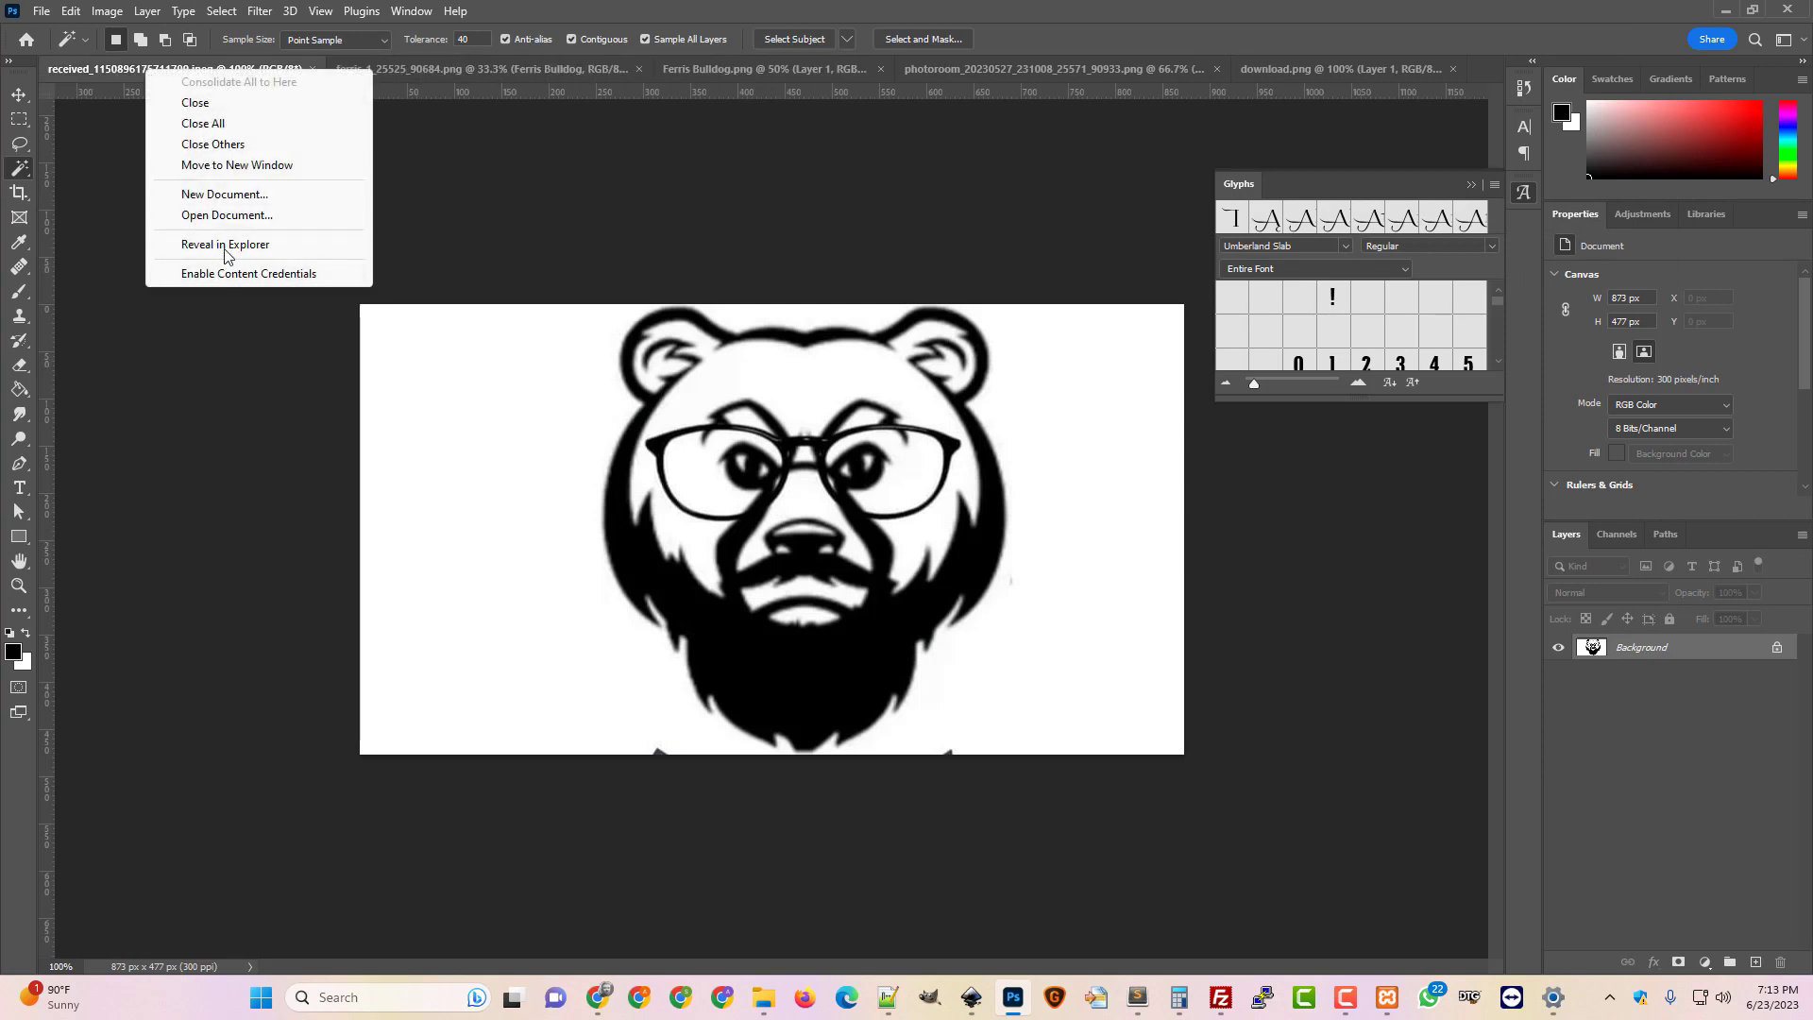
left_click(220, 146)
left_click(898, 383)
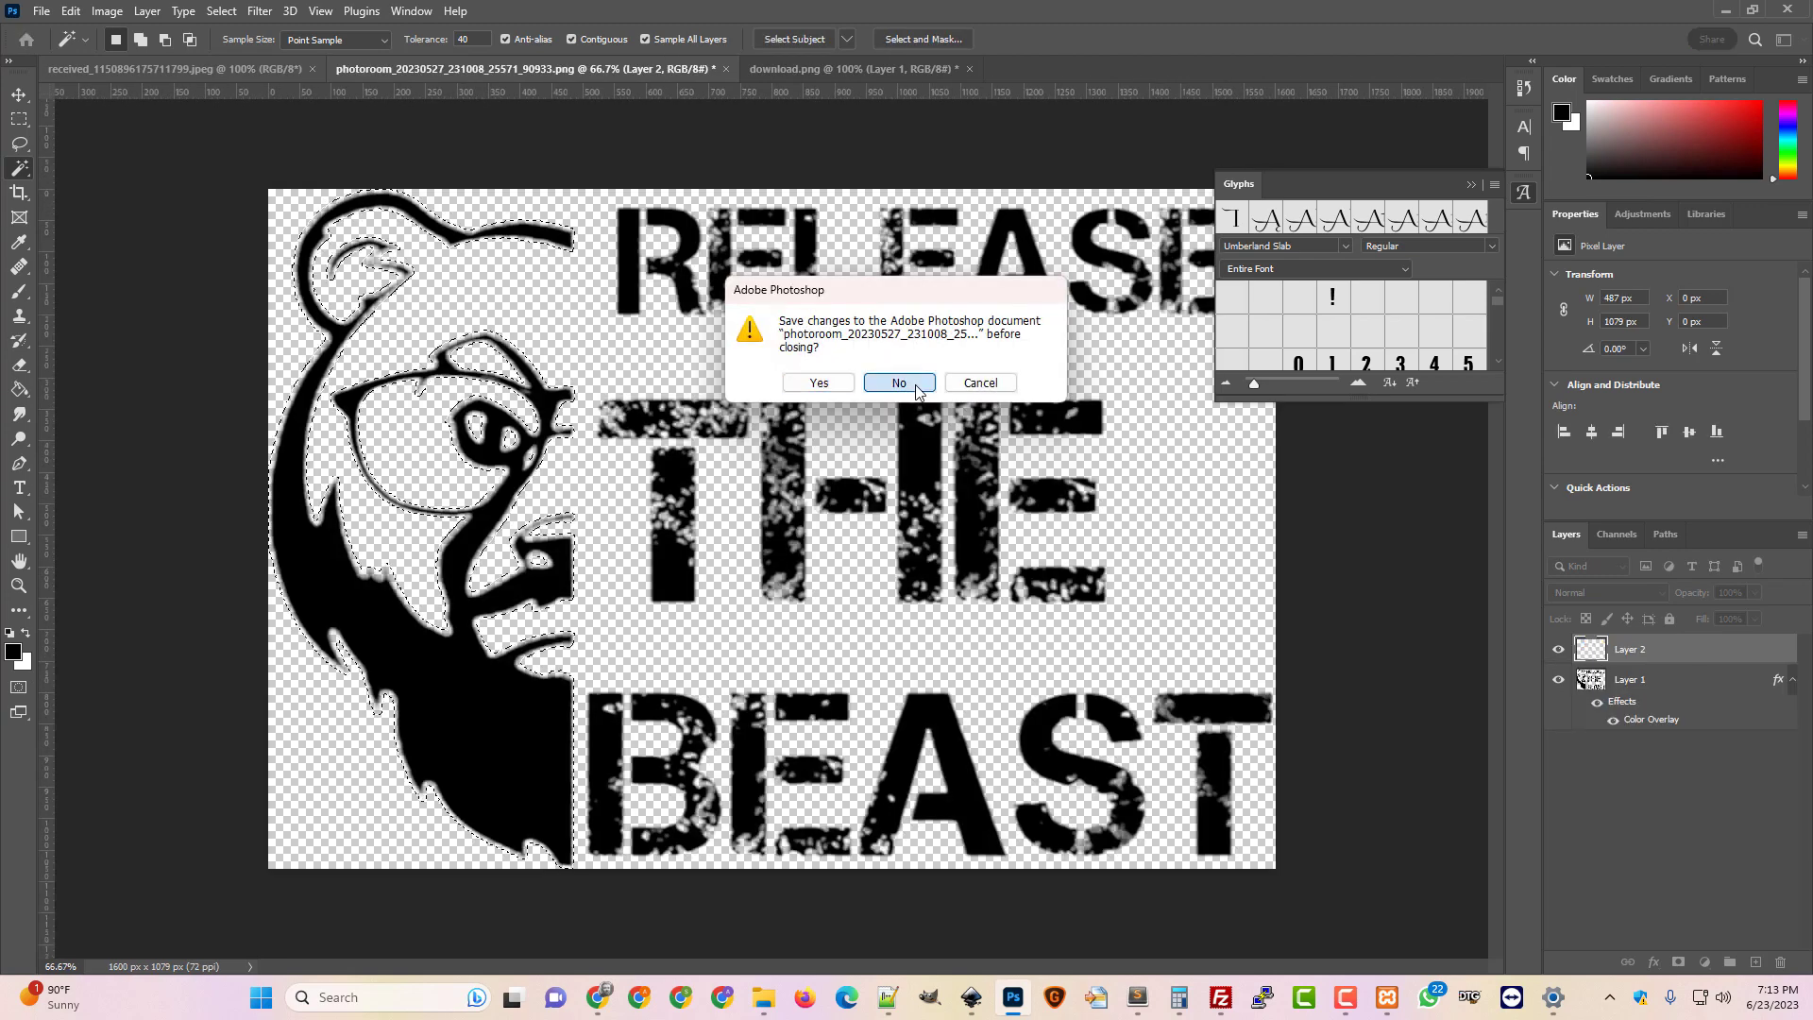
left_click(915, 383)
left_click(910, 376)
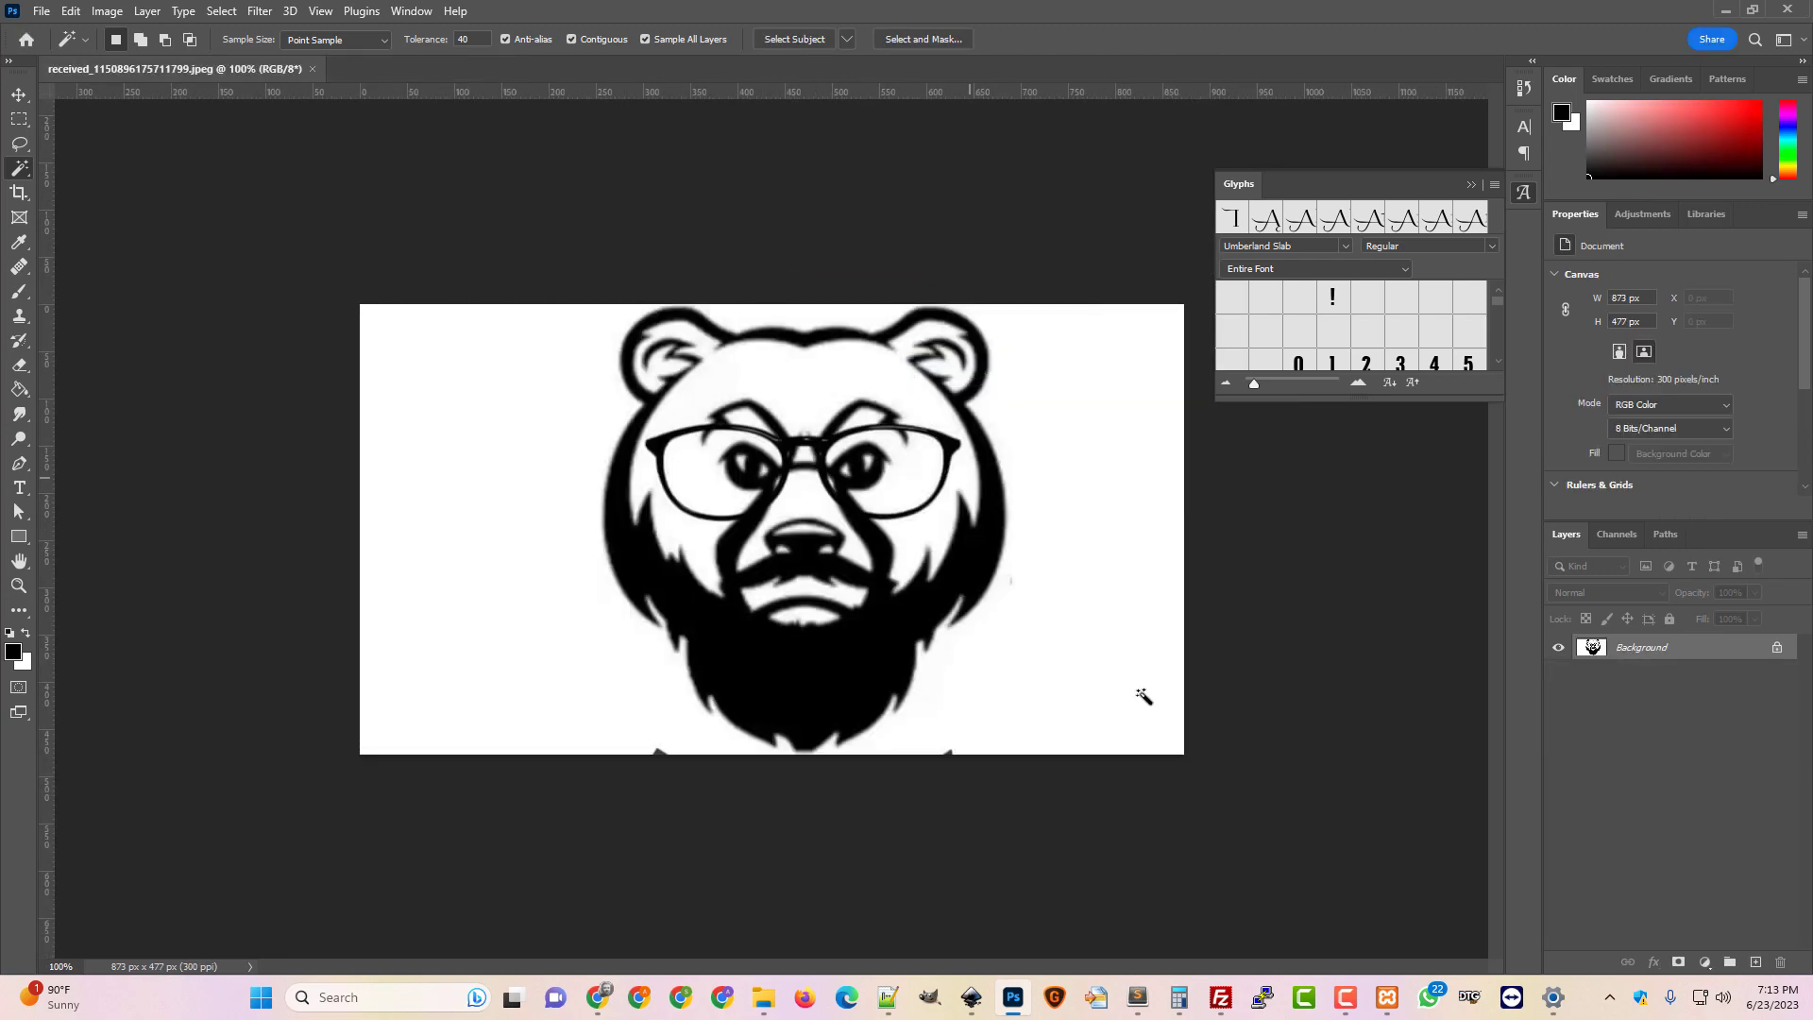
Check the zoom and the 873 x 477 px image size without changing it
key("ctrl+plus")
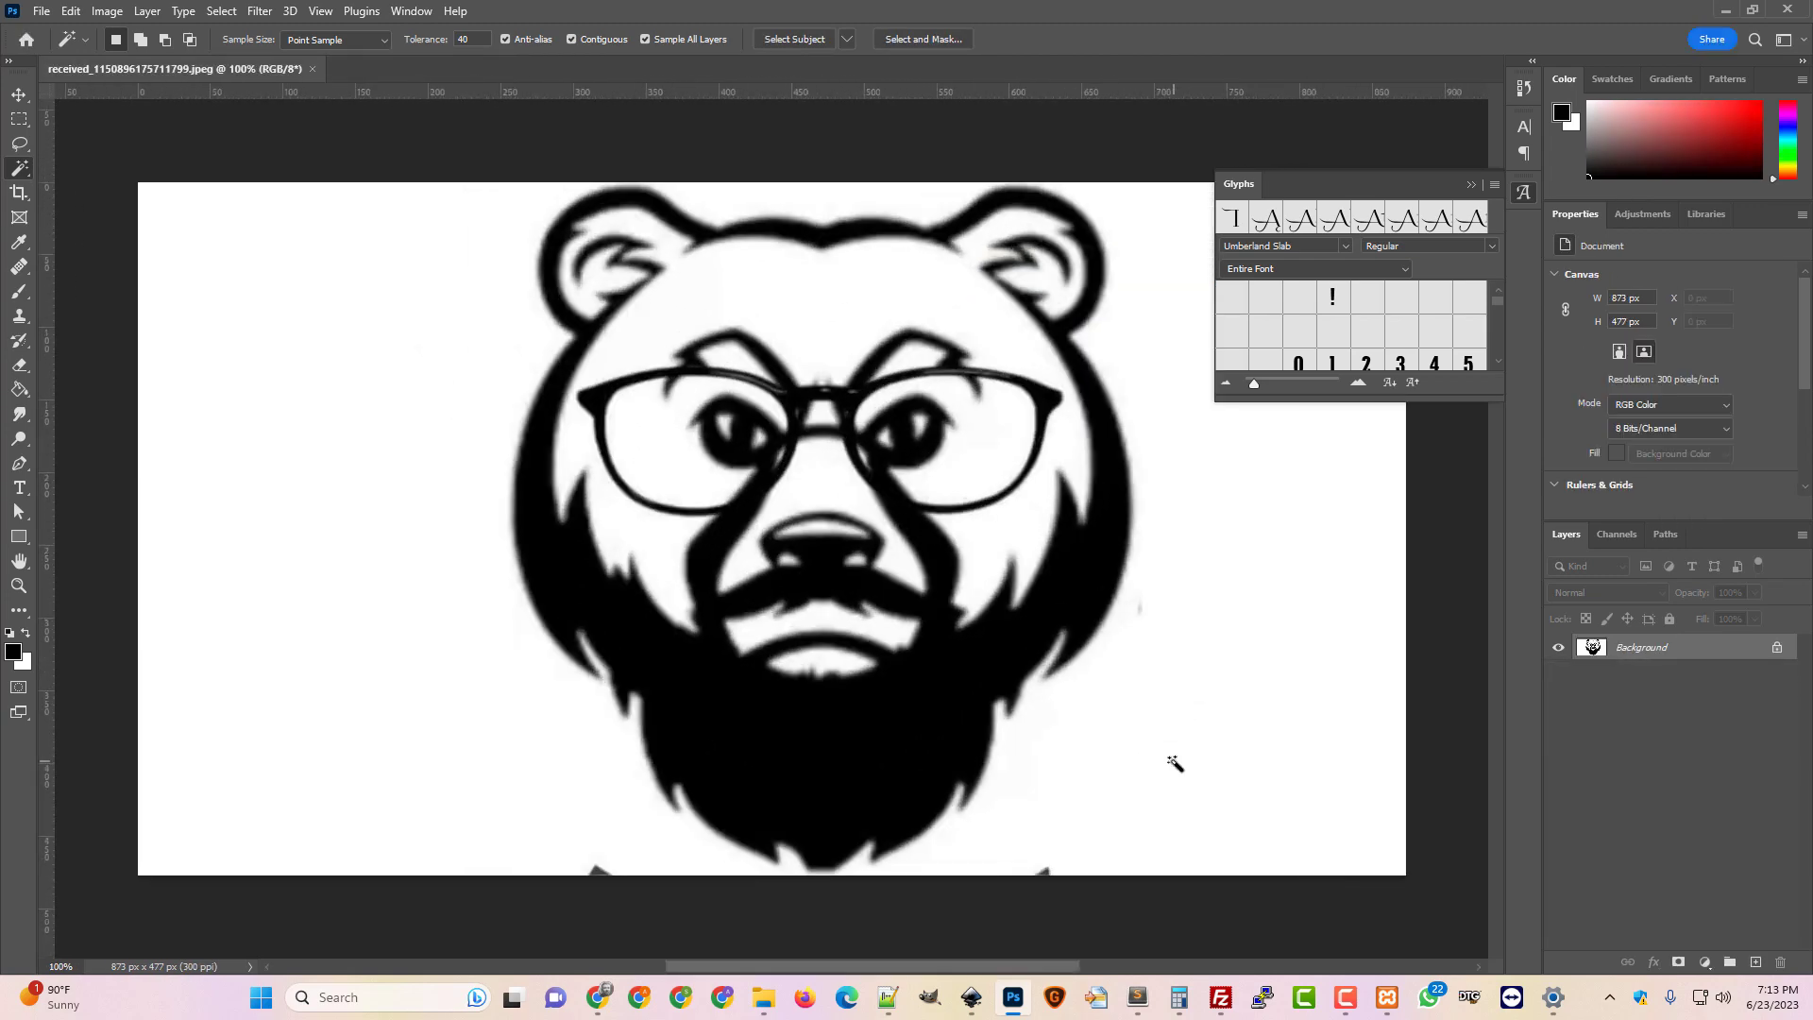
key("ctrl+minus")
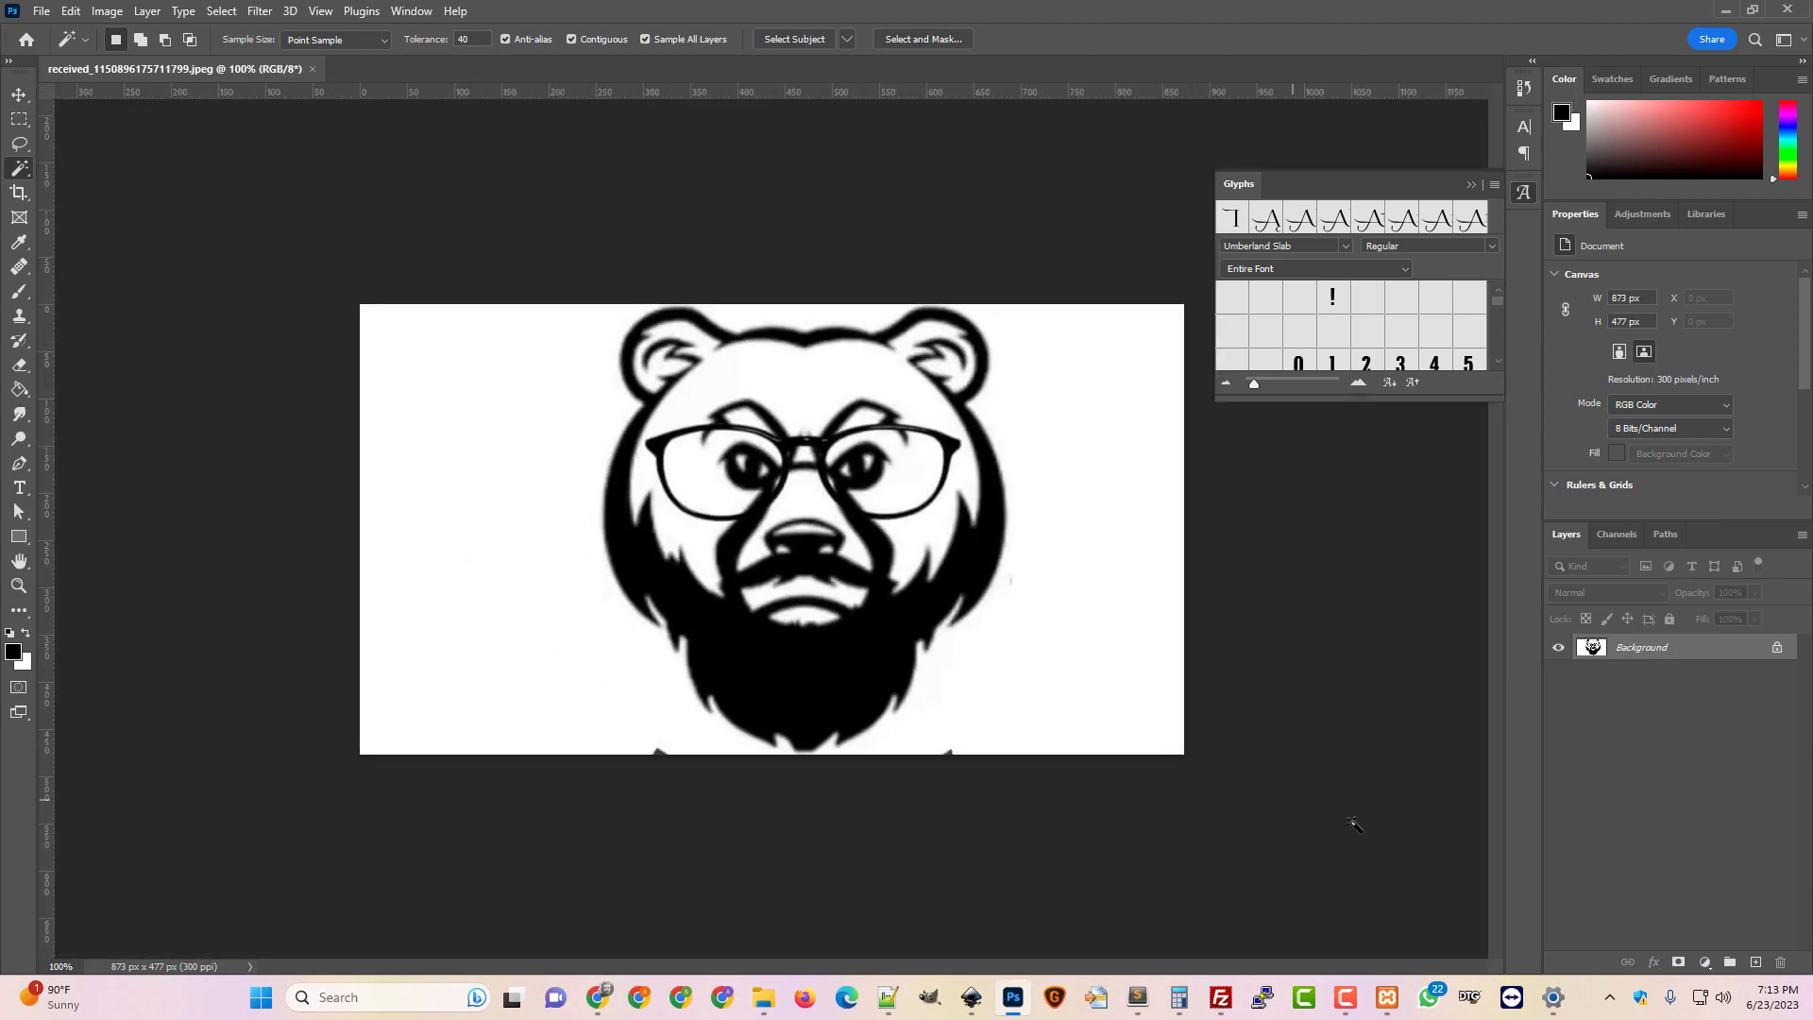
left_click(107, 12)
left_click(135, 151)
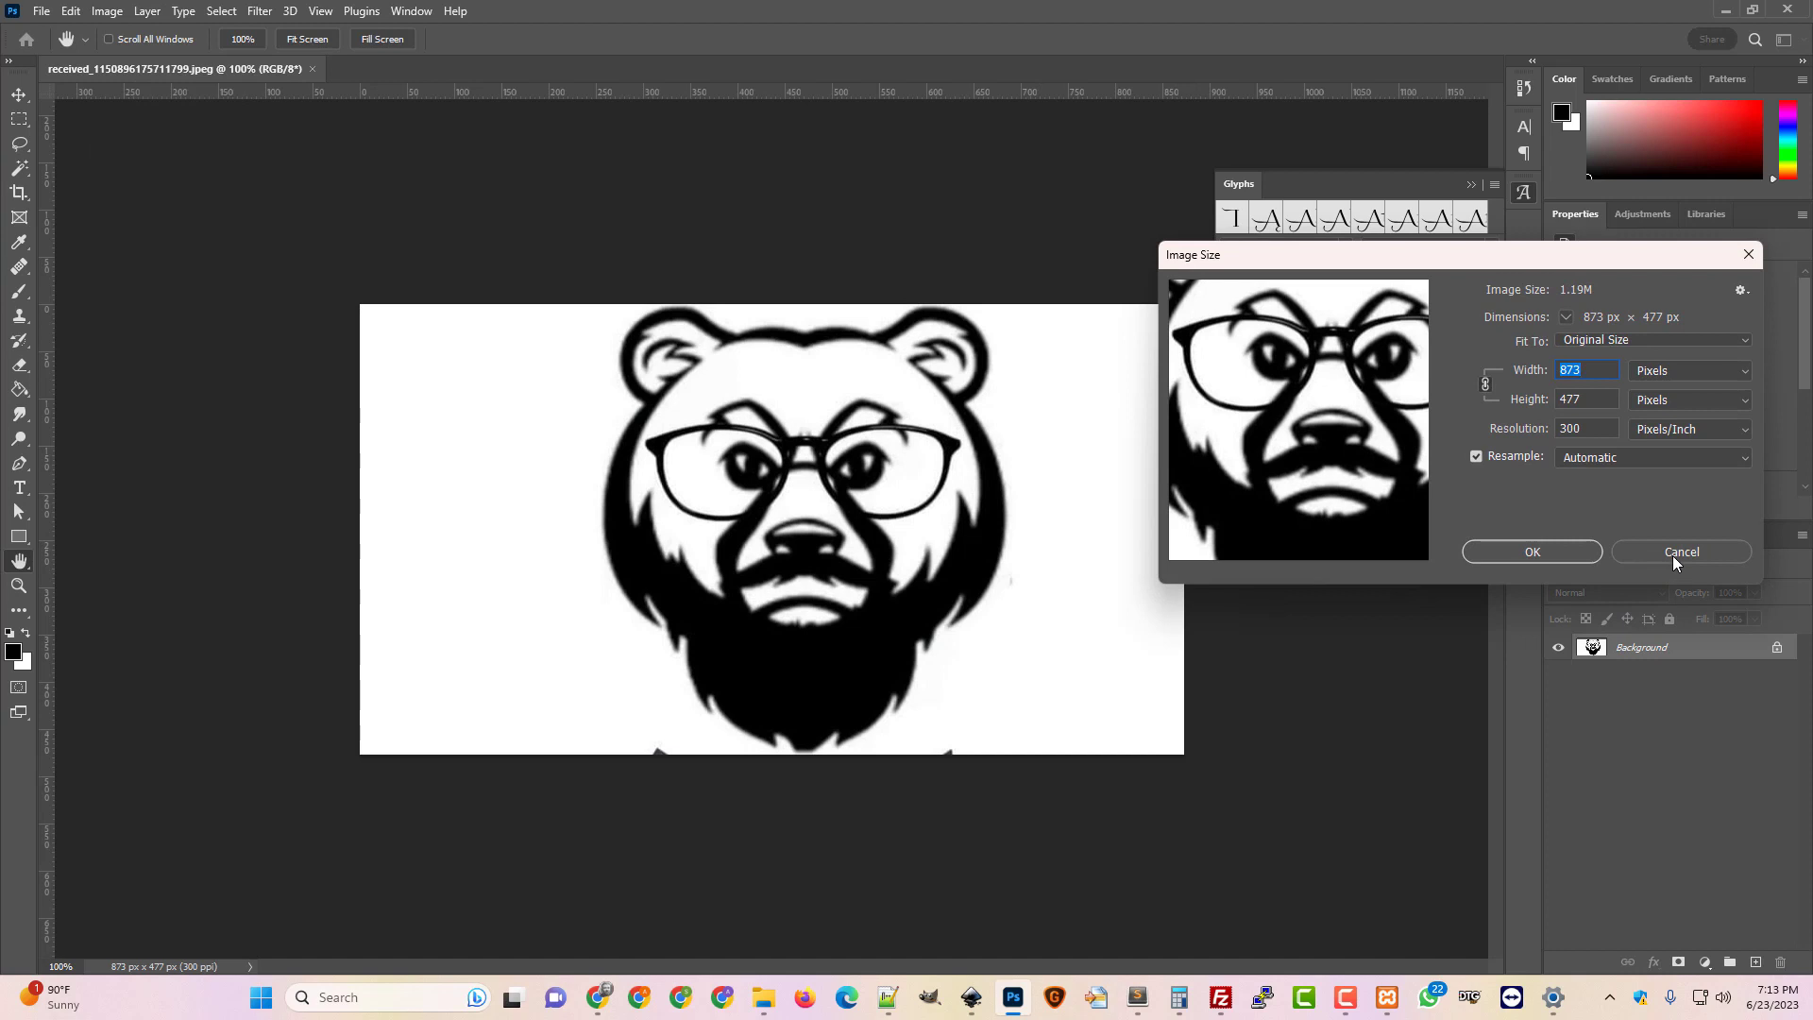
left_click(1673, 555)
key("w")
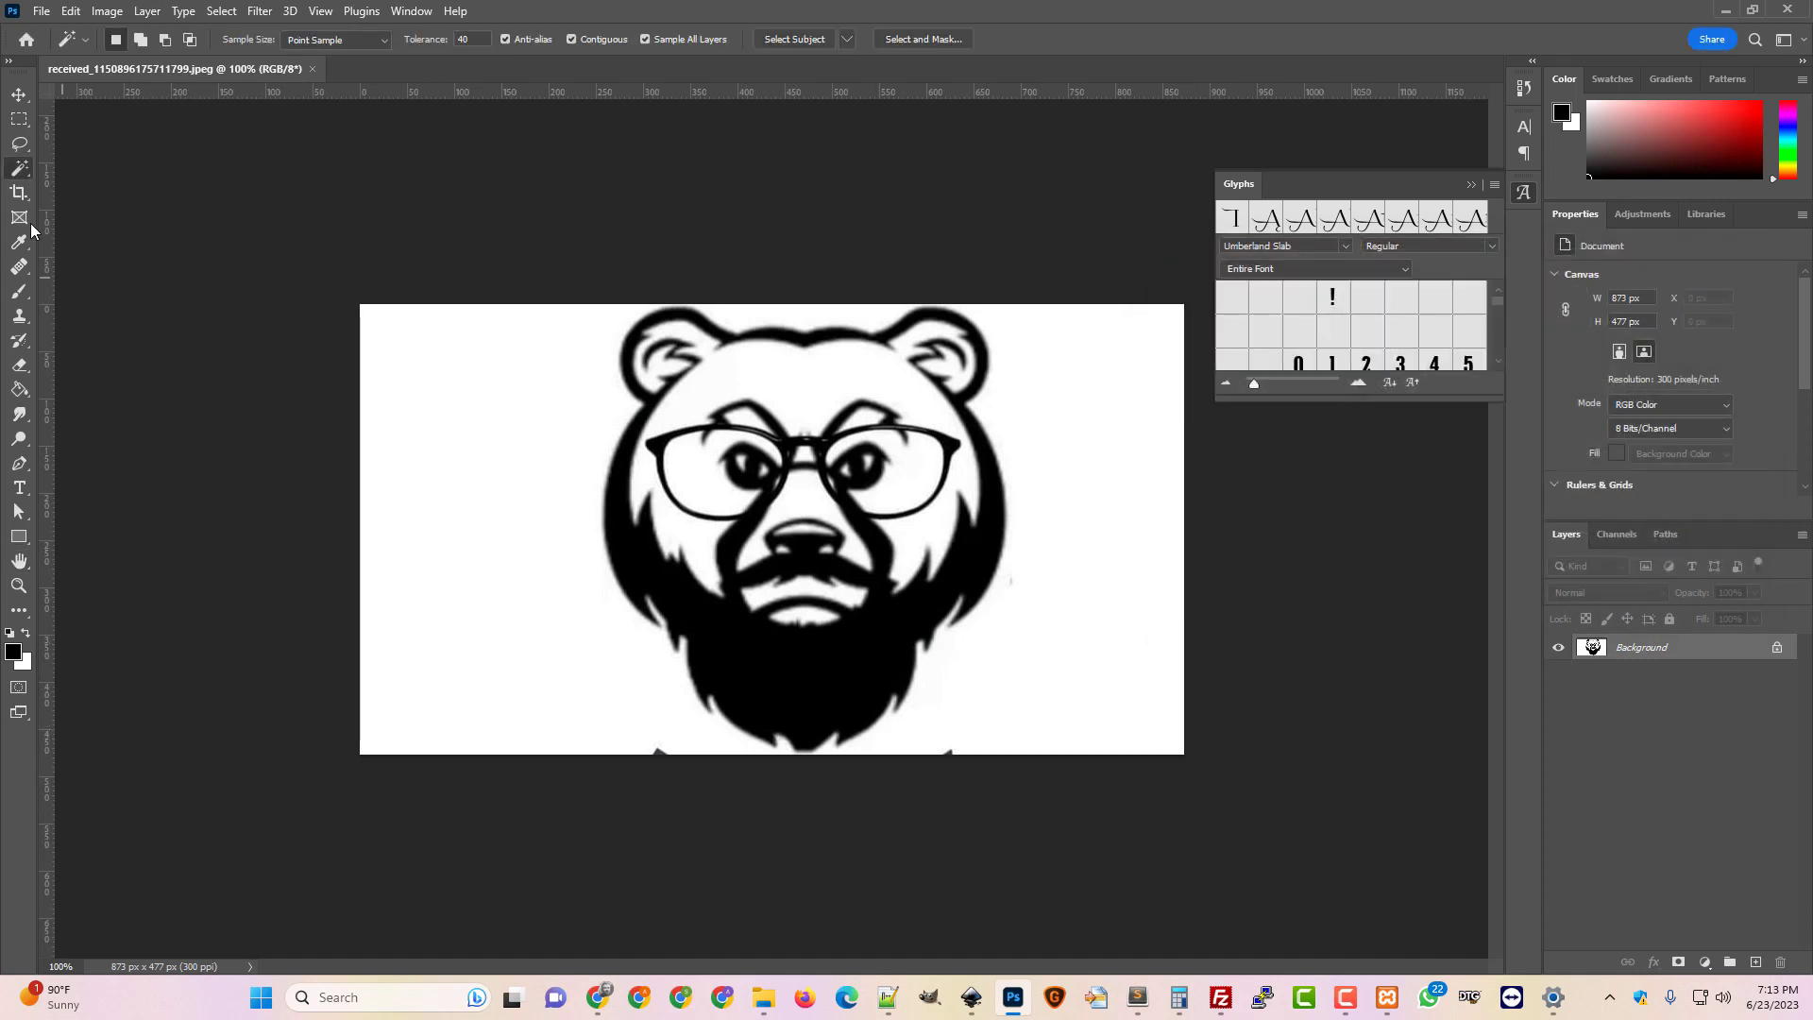
Copy a rectangular selection of the bear's head to Layer 1 and hide the Background
left_click(19, 118)
left_click_drag(595, 304, 1016, 756)
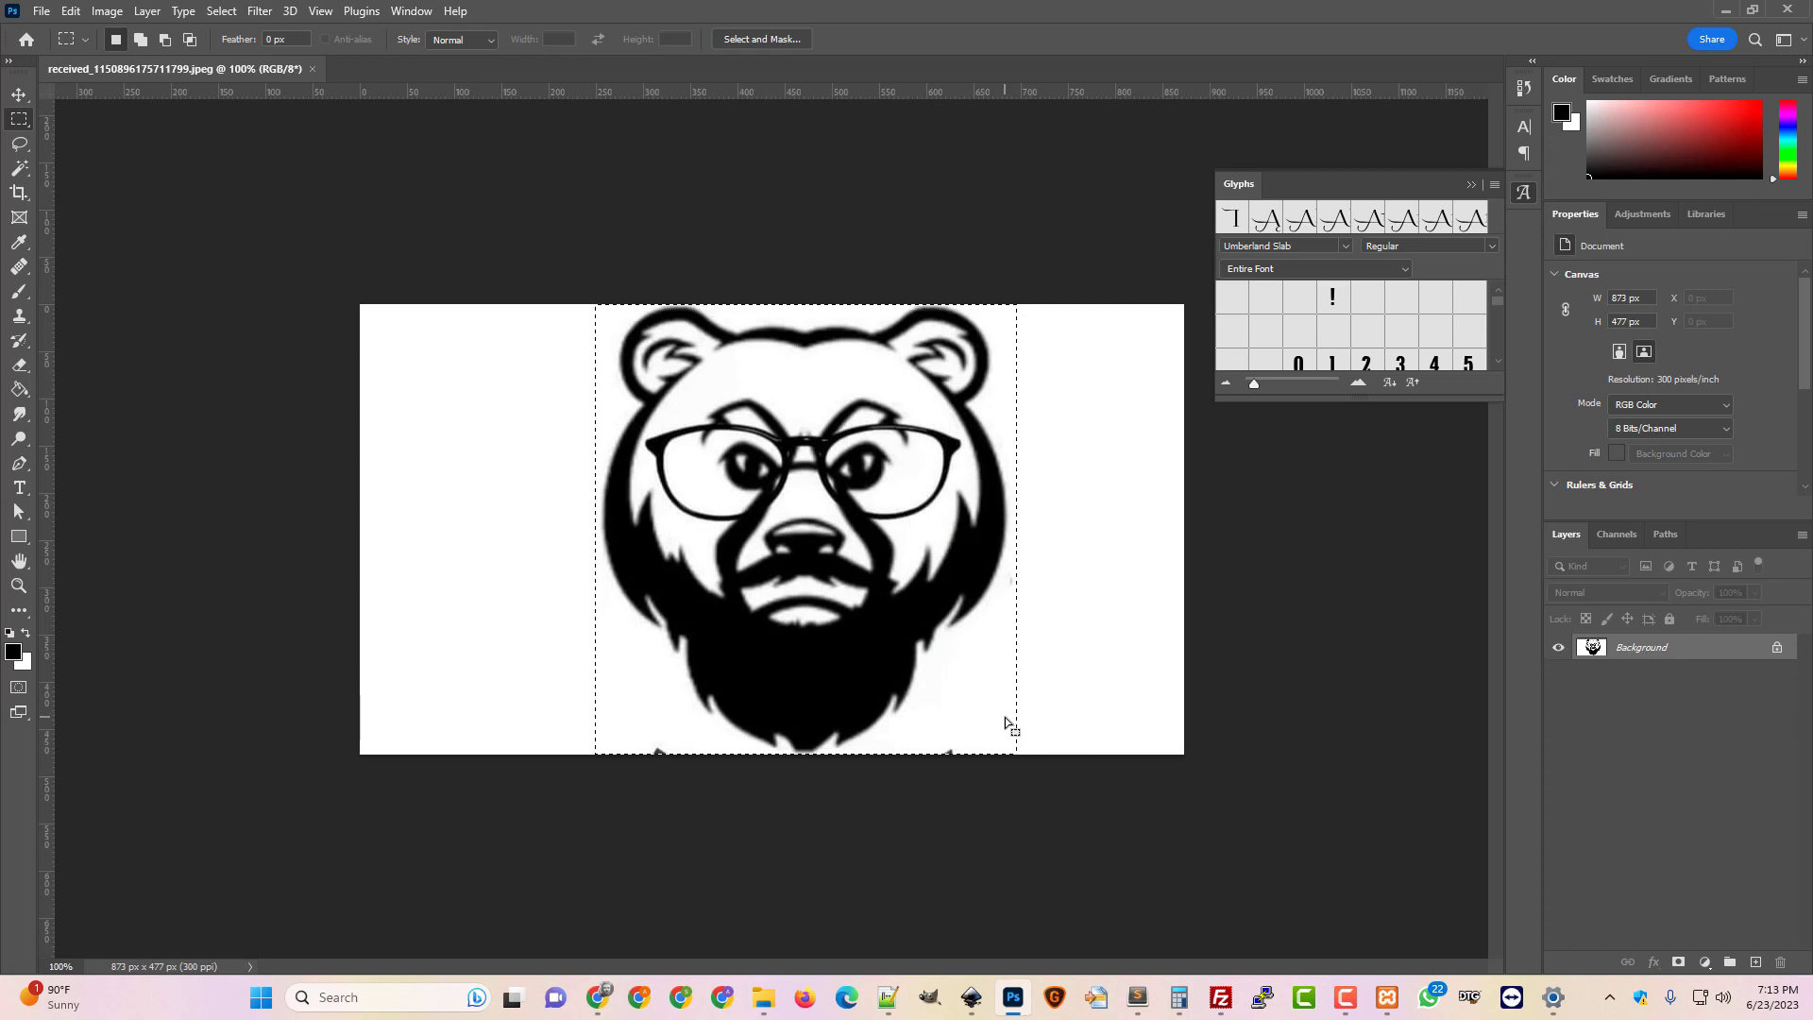
key("ctrl+j")
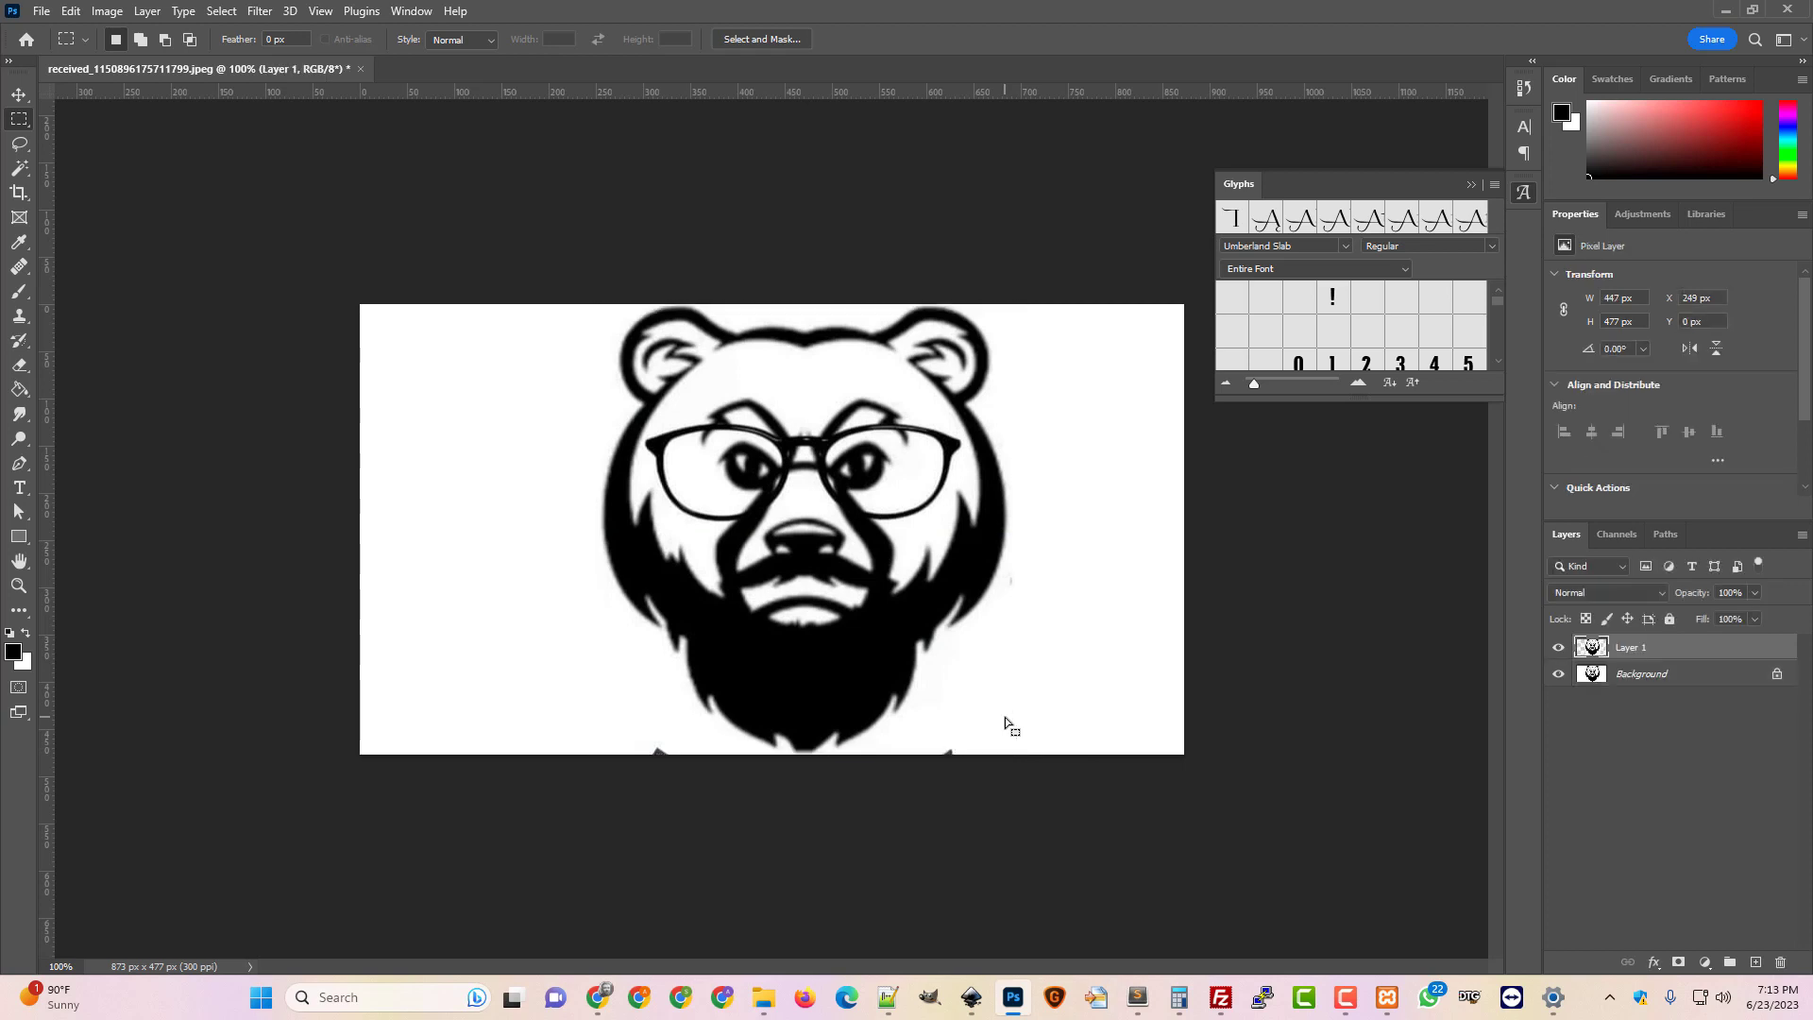
left_click(1558, 673)
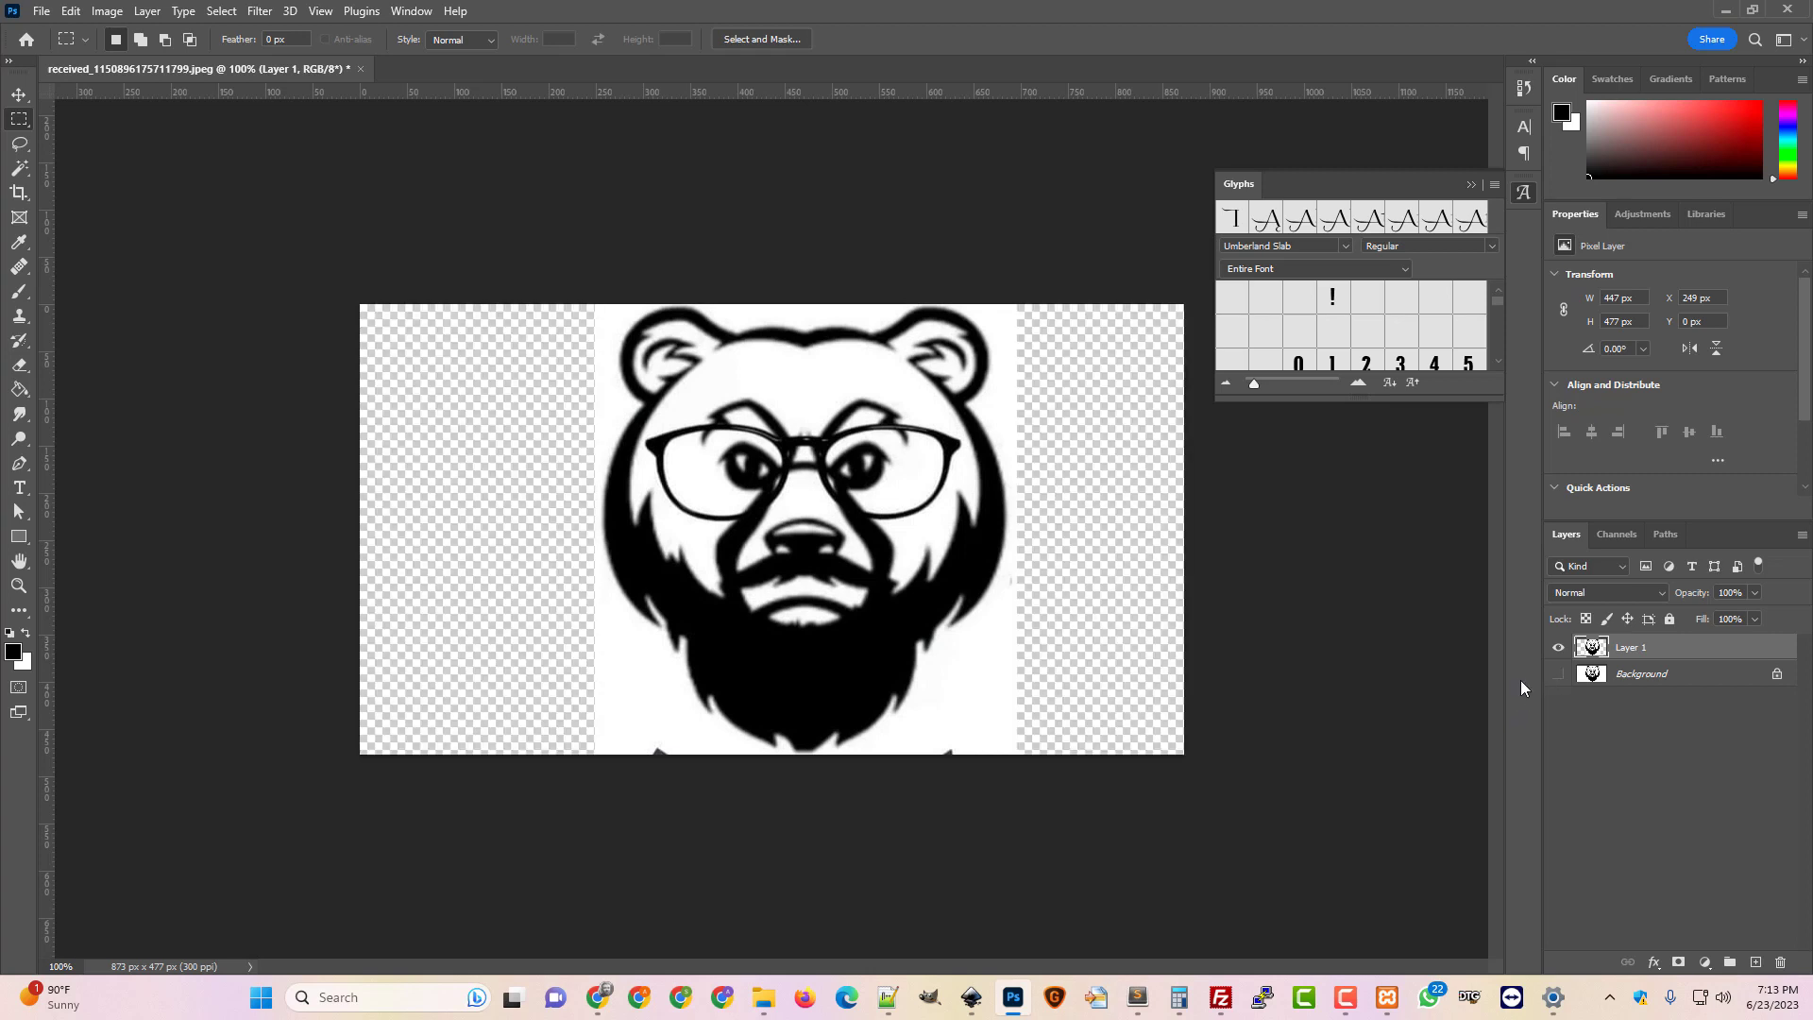
Trim the canvas by transparent pixels down to 447 x 477 px
left_click(107, 11)
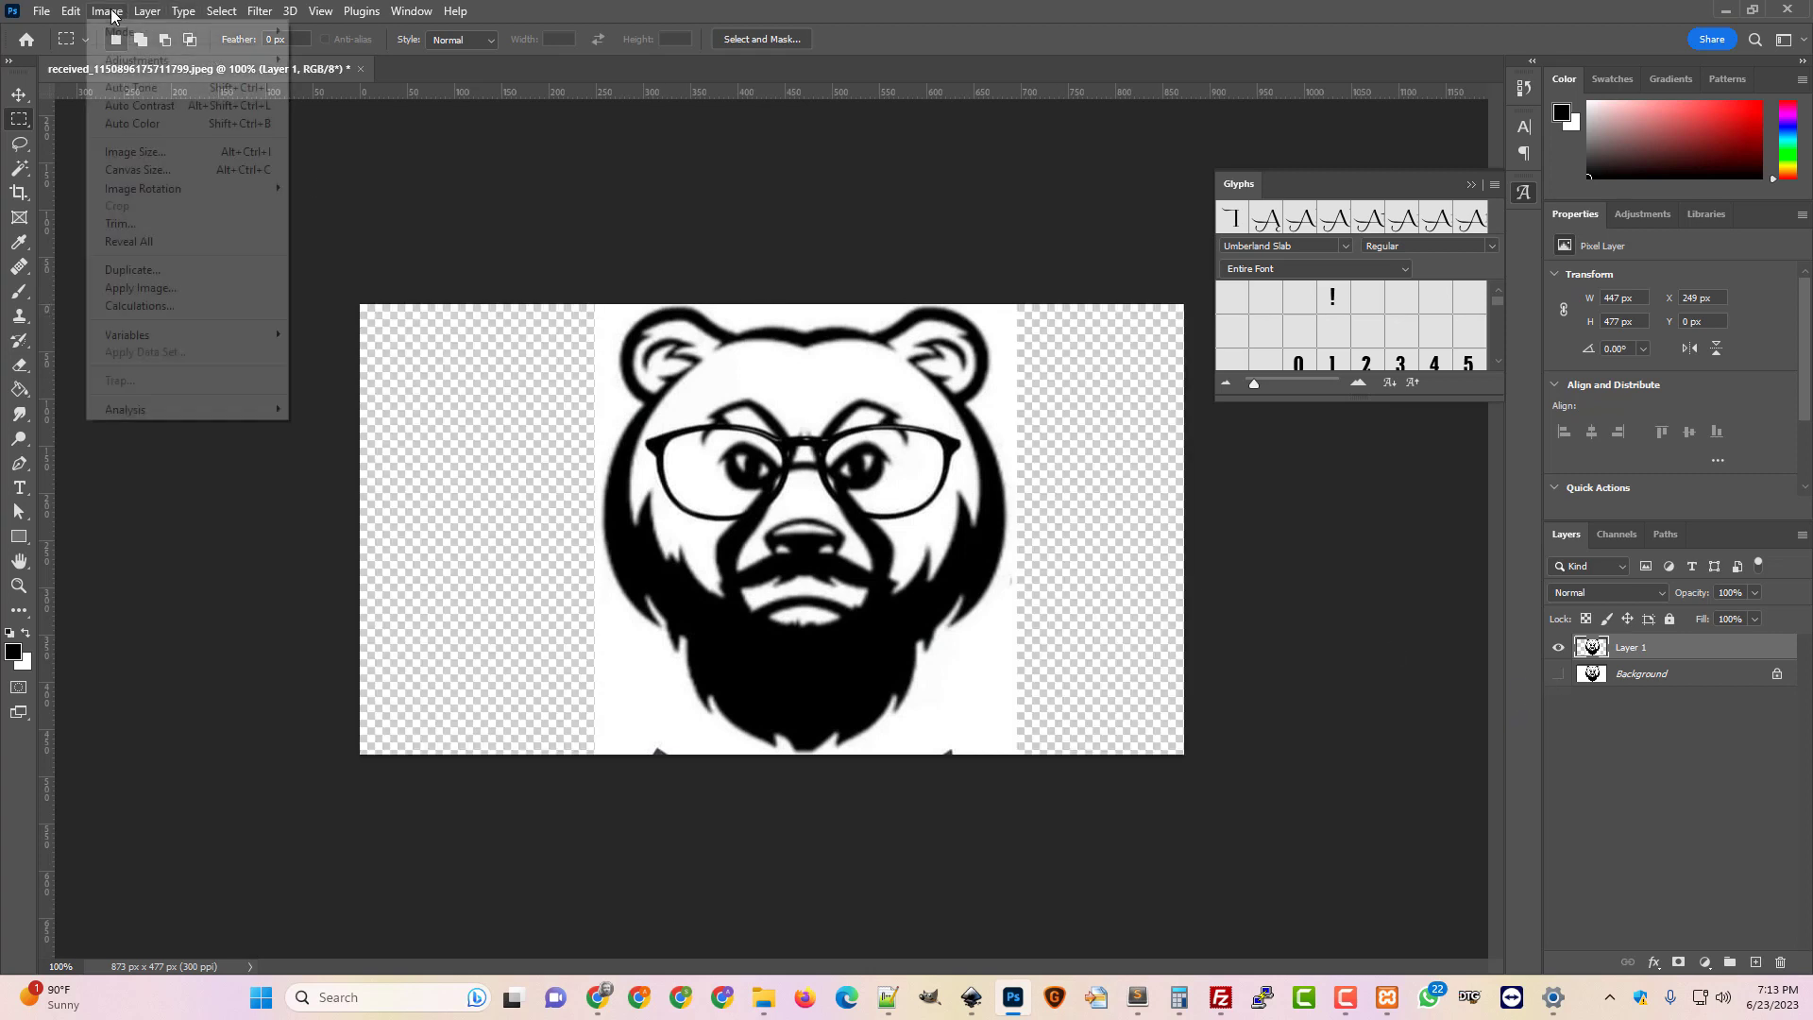
left_click(120, 223)
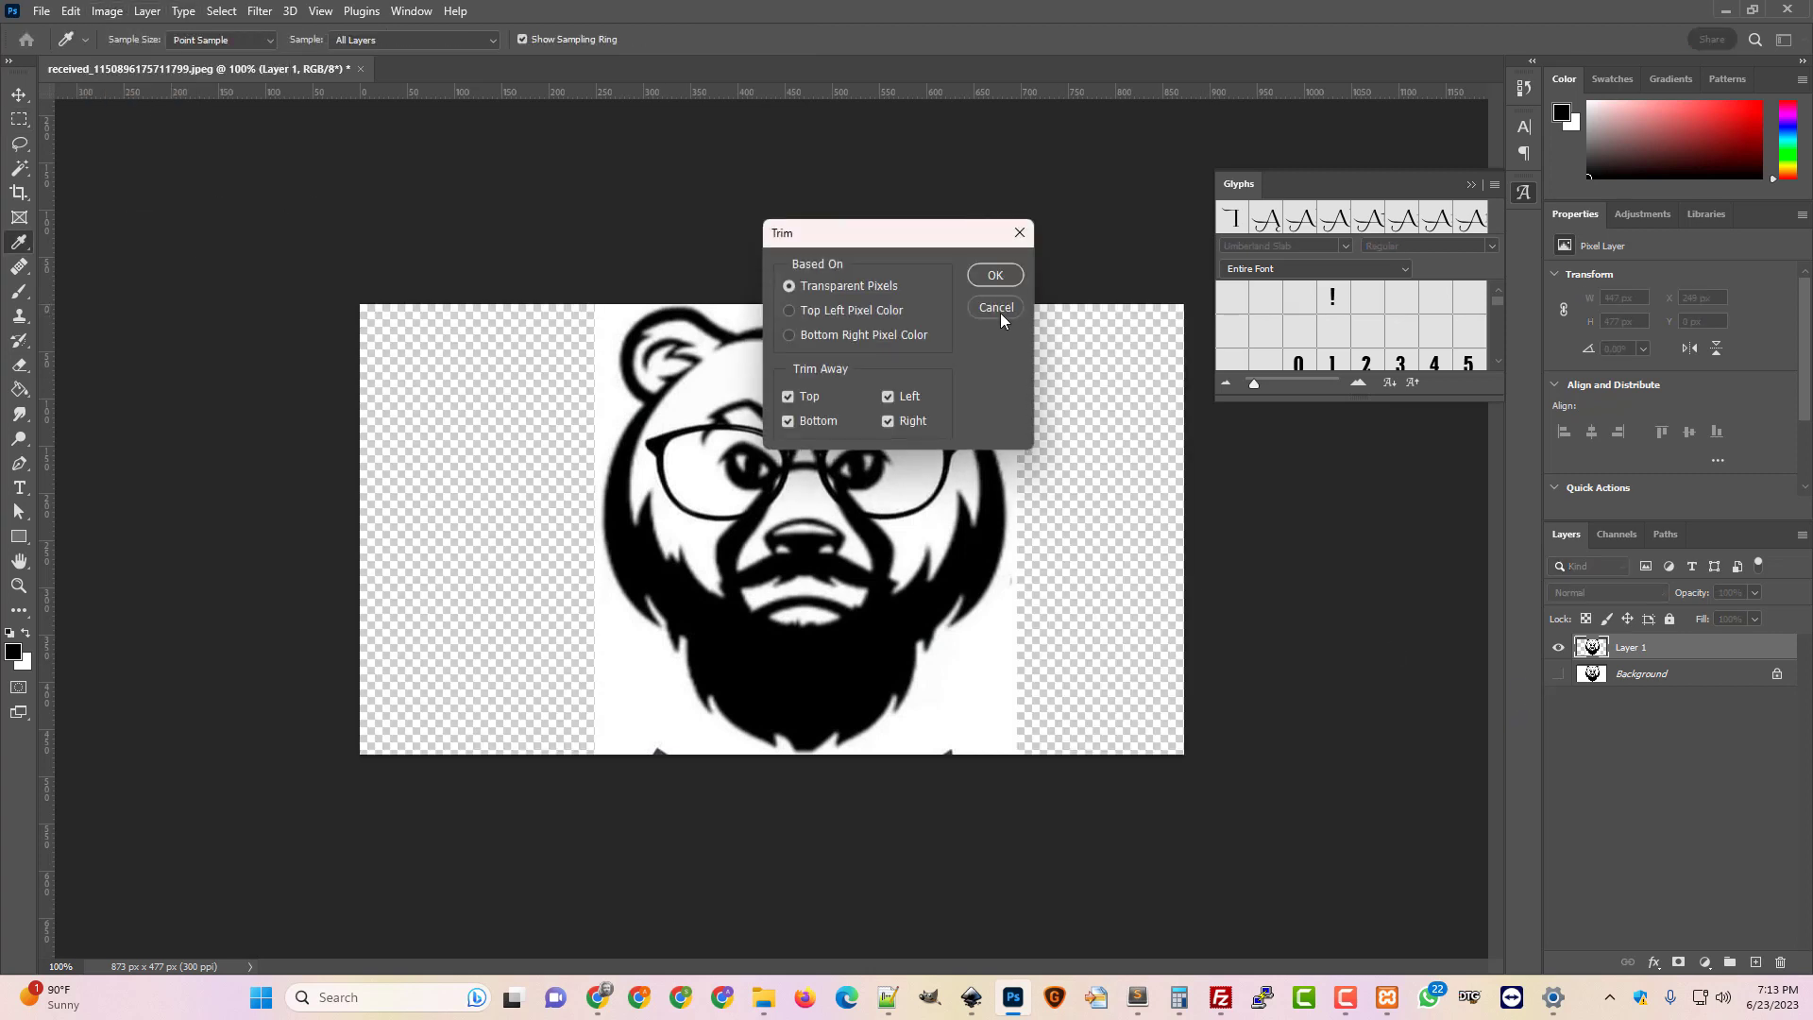
left_click(997, 283)
key("m")
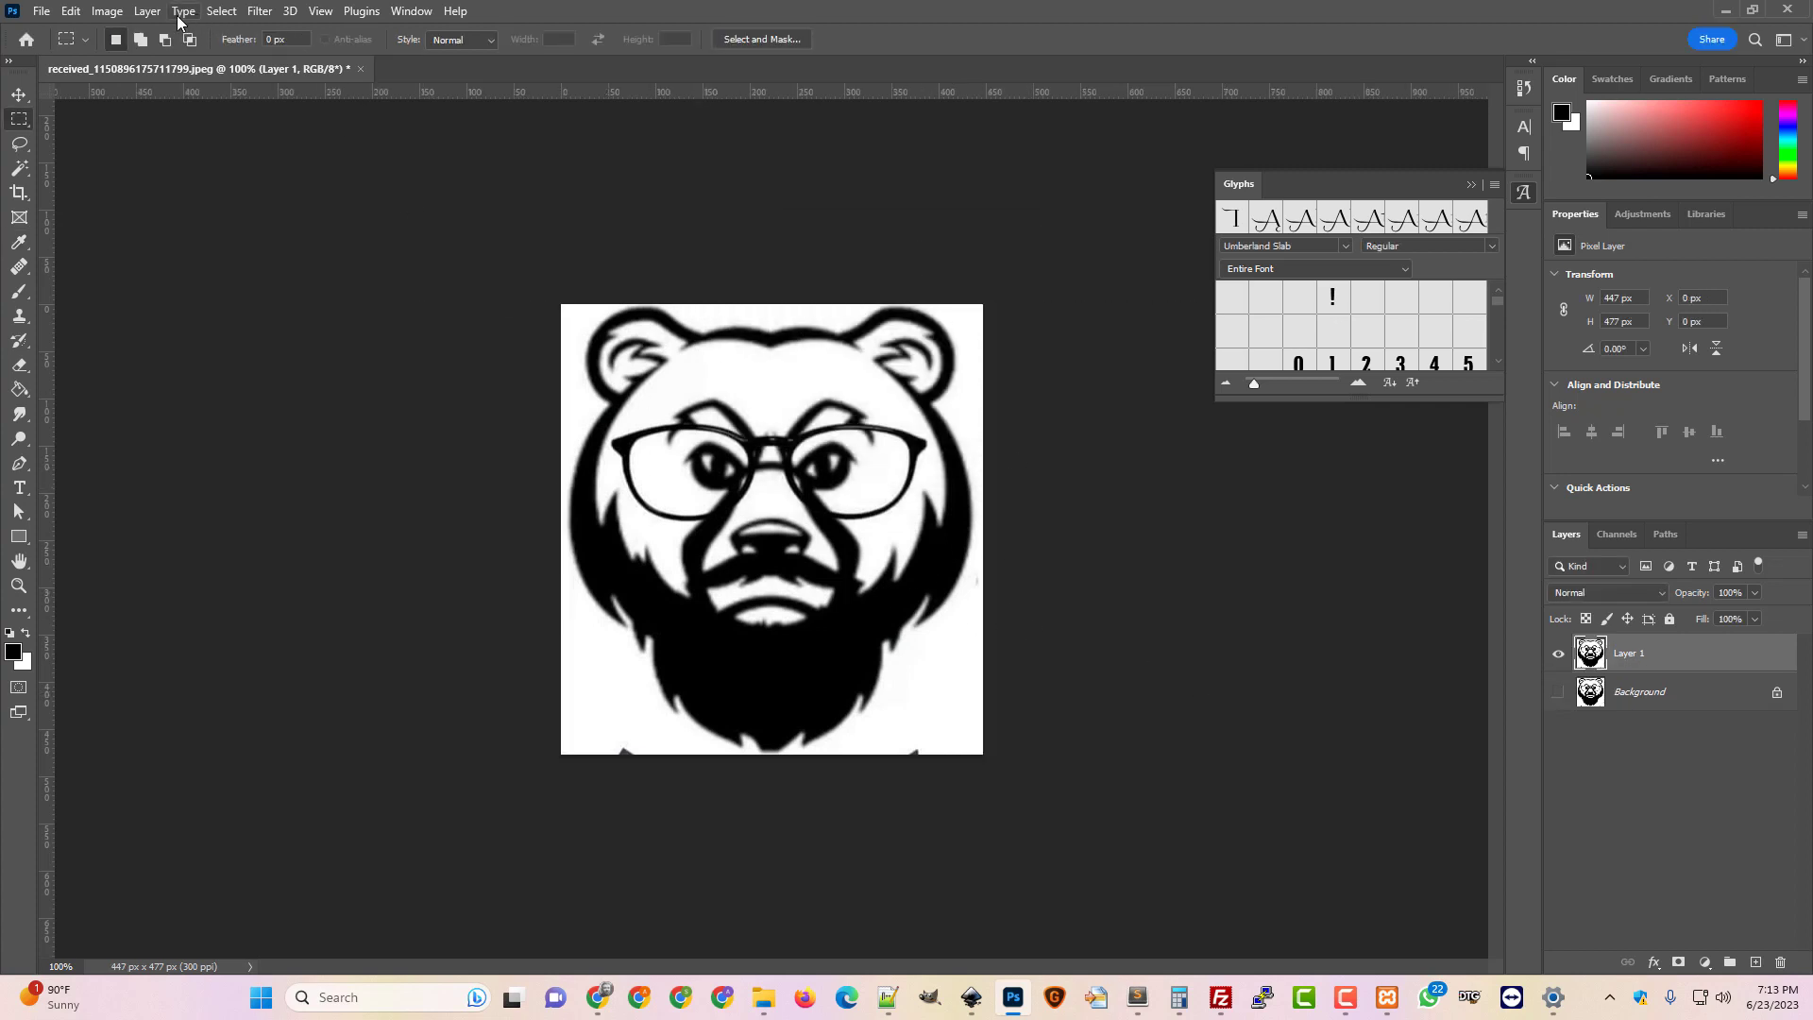
left_click(106, 10)
Resize the bear image to 1500 px wide with proportions linked
left_click(137, 151)
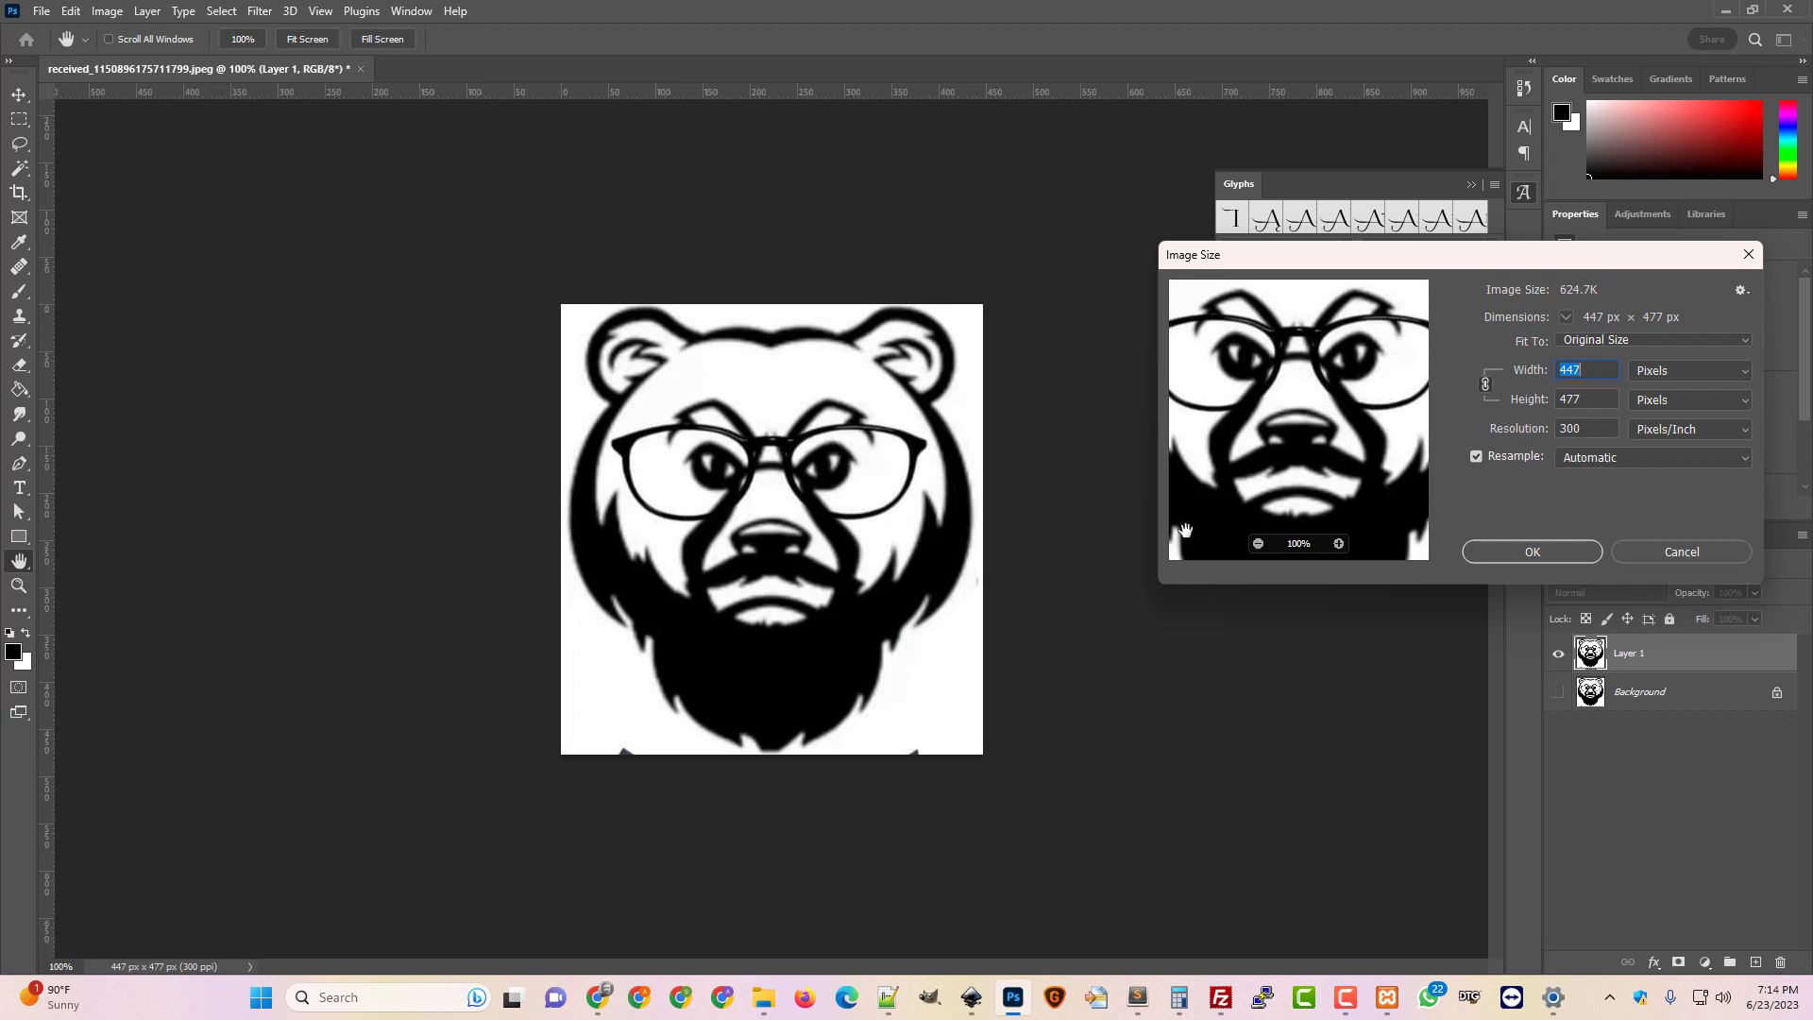
left_click(1685, 555)
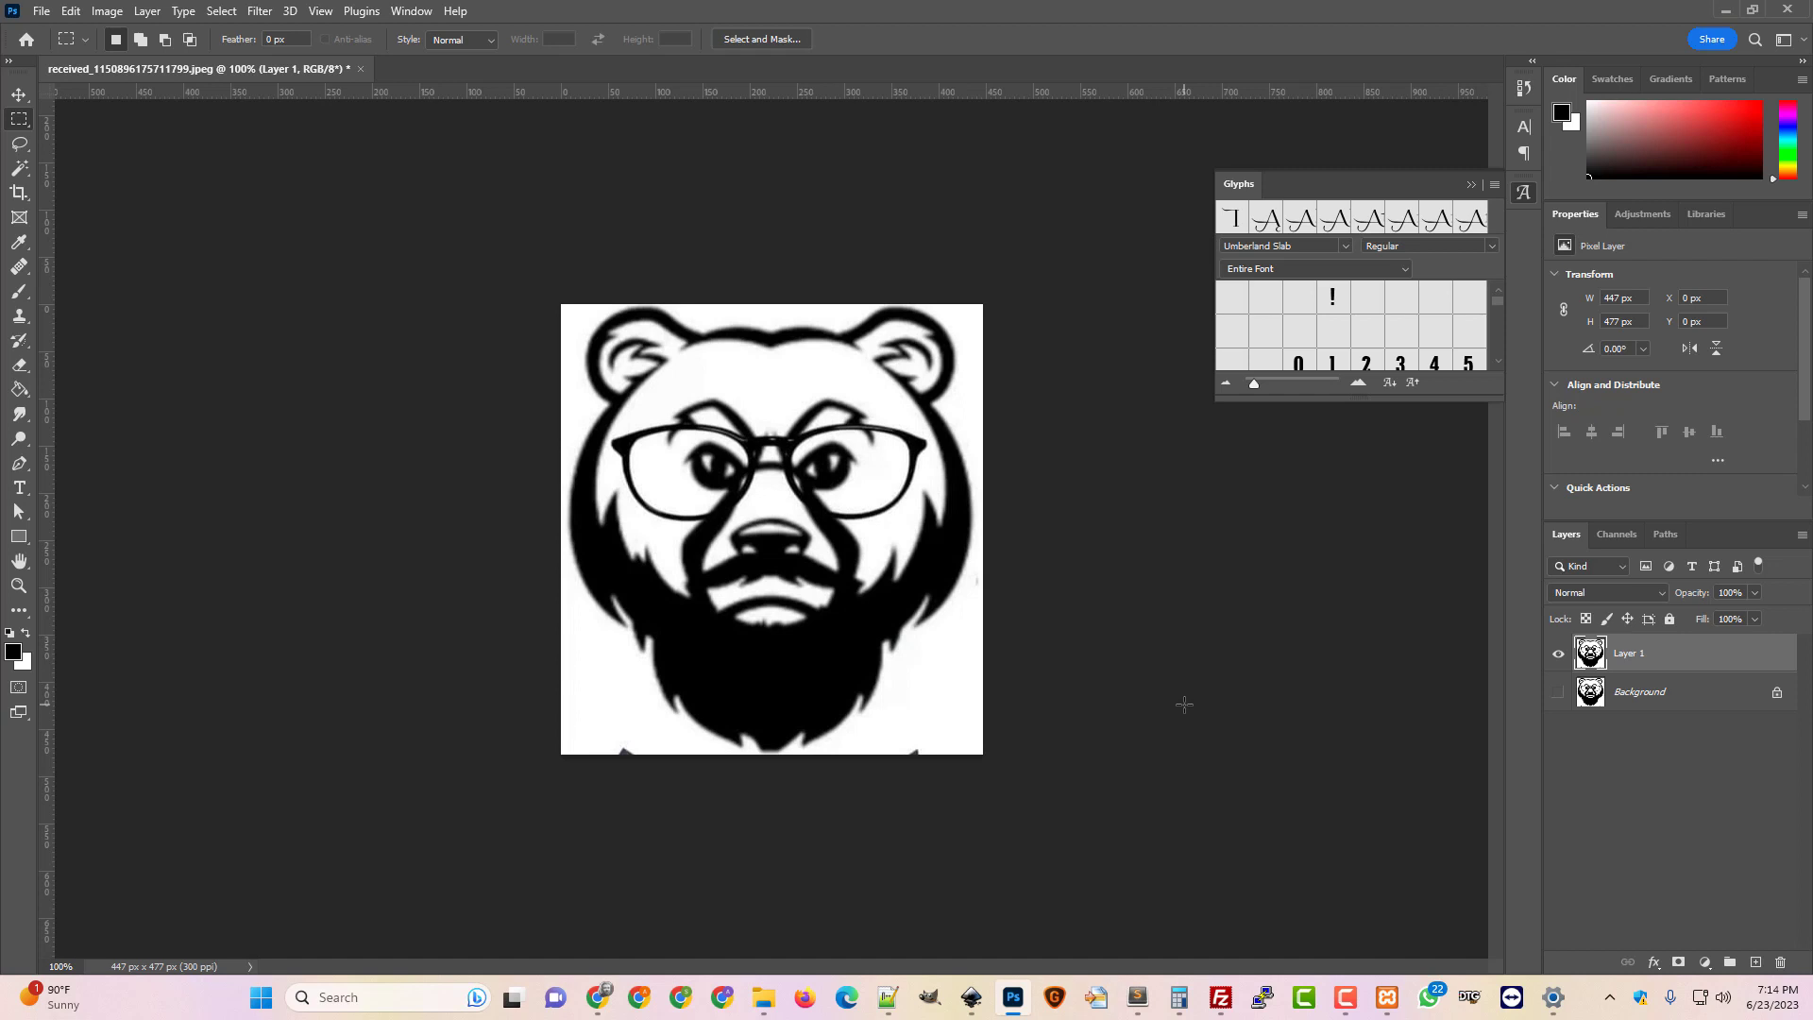
left_click(104, 12)
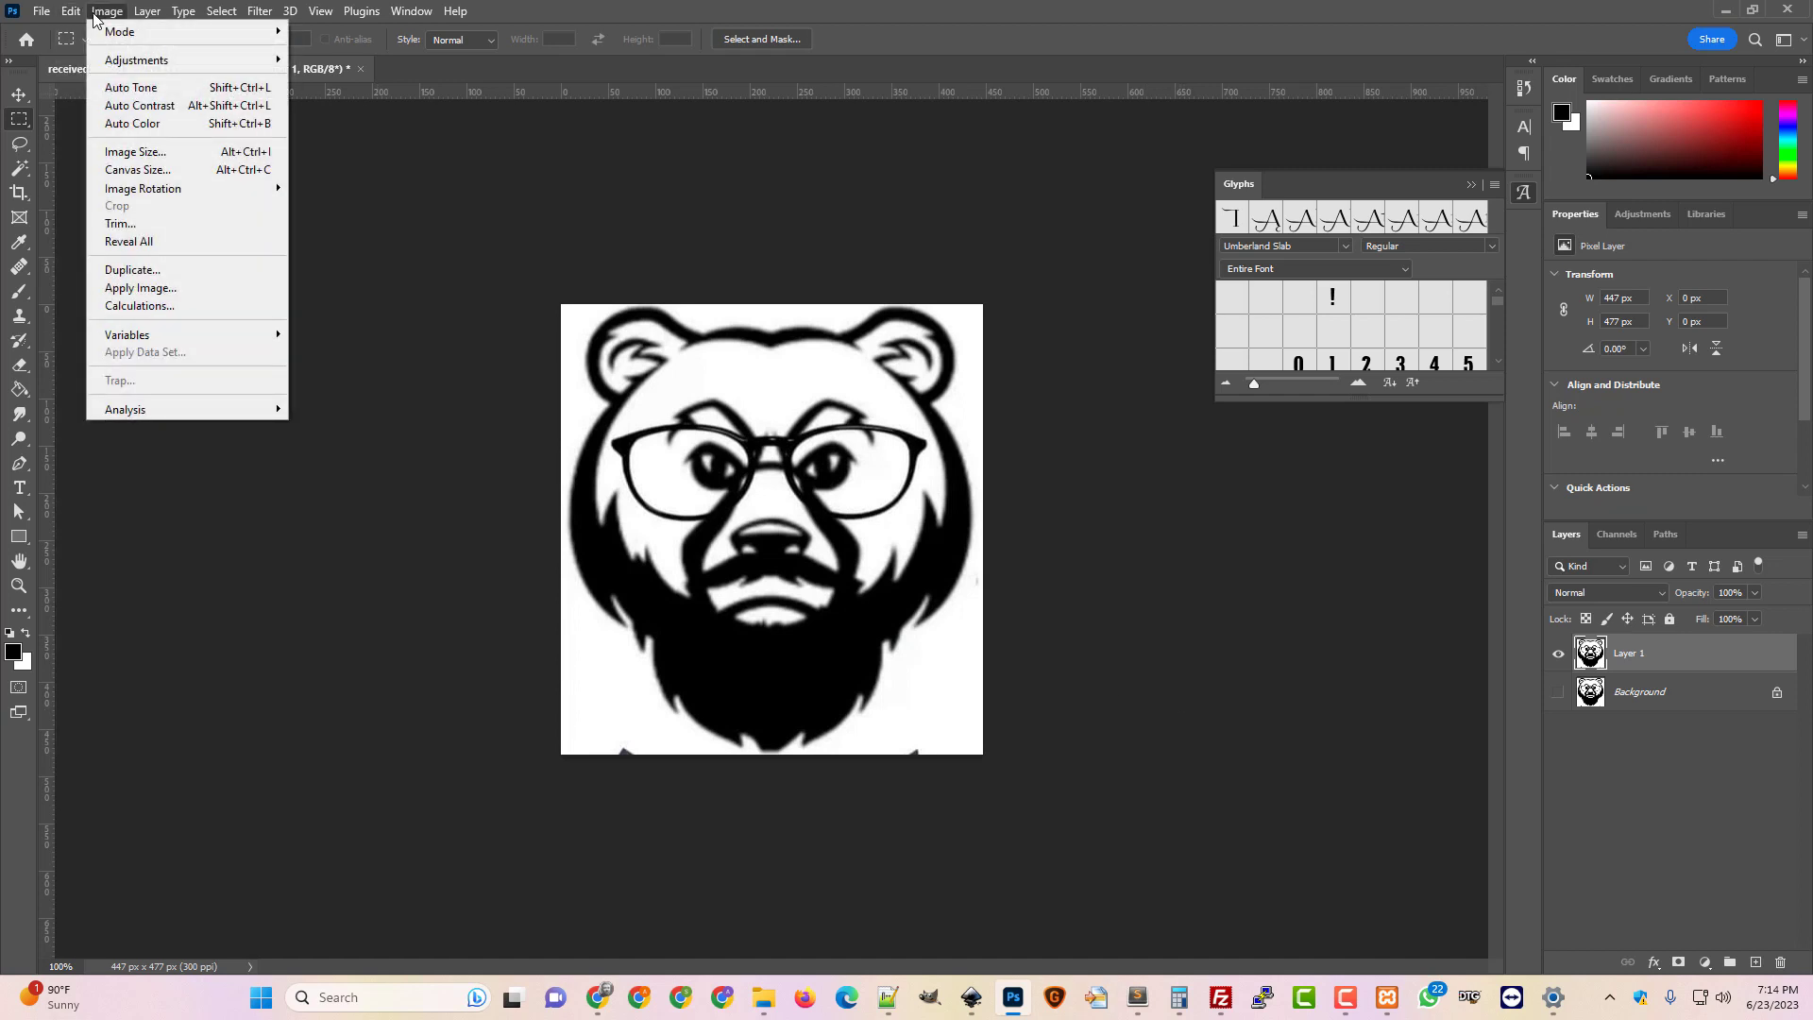
left_click(135, 152)
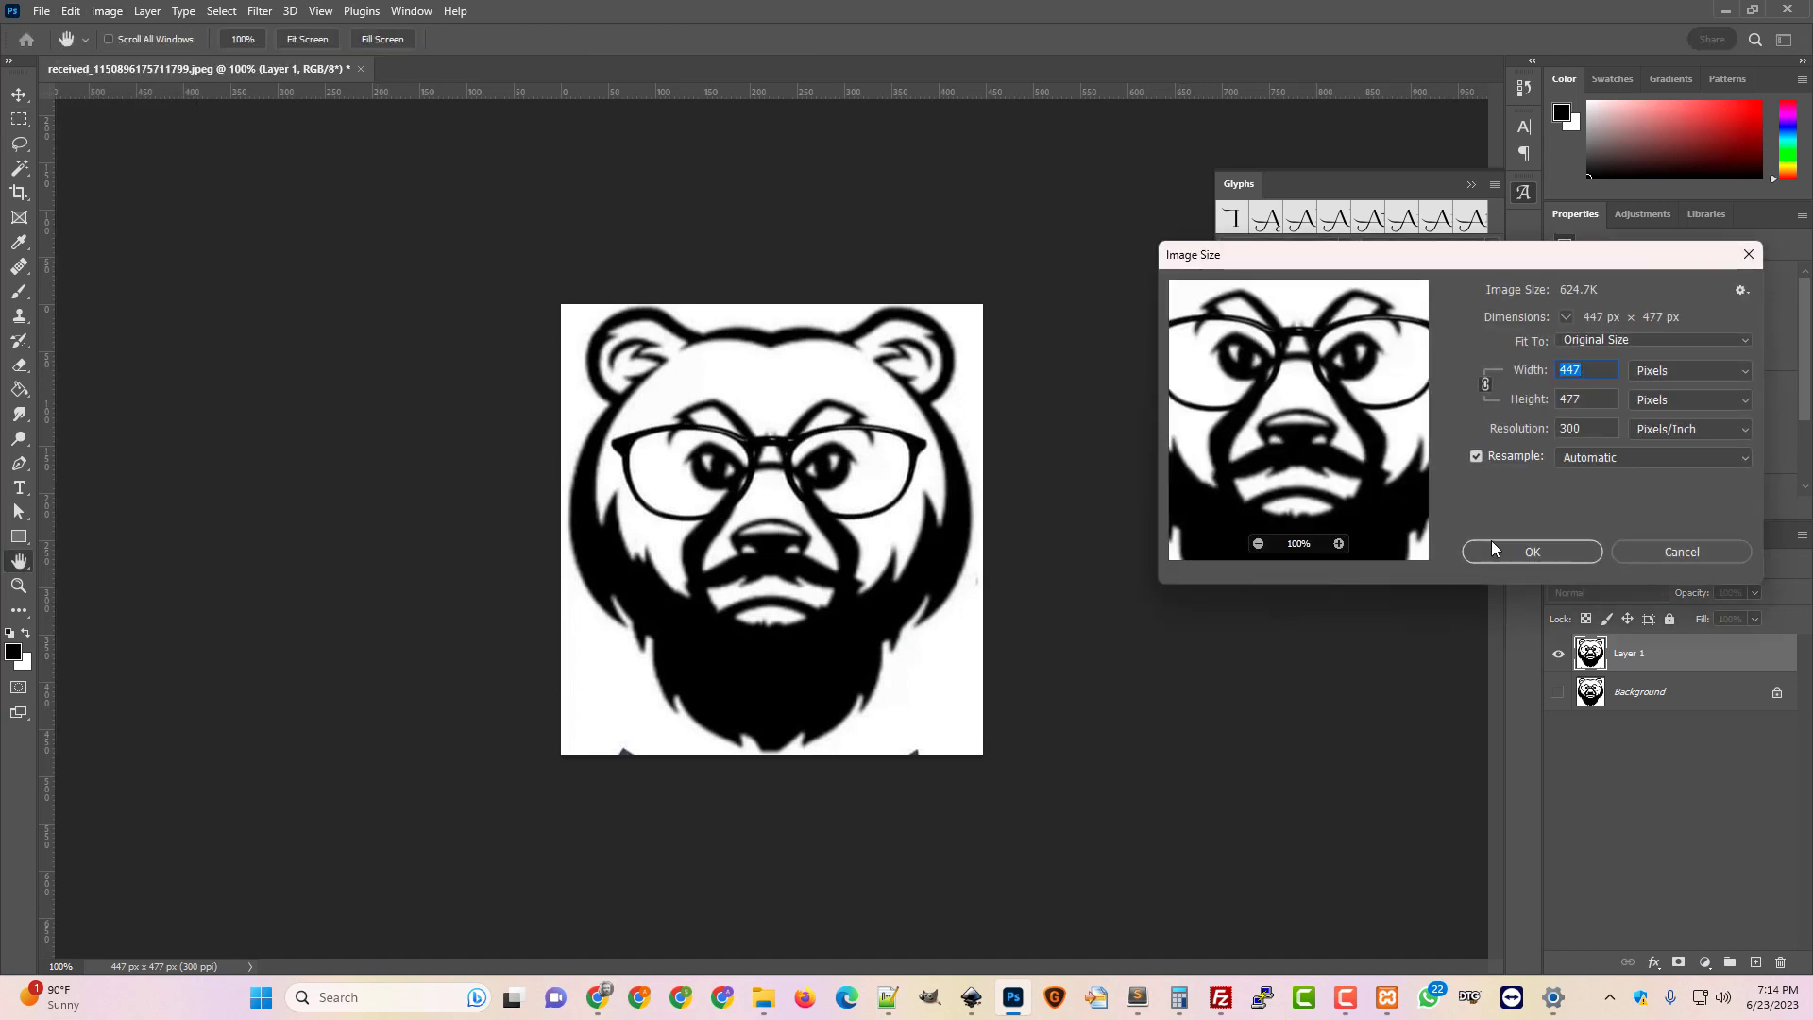
type("1500")
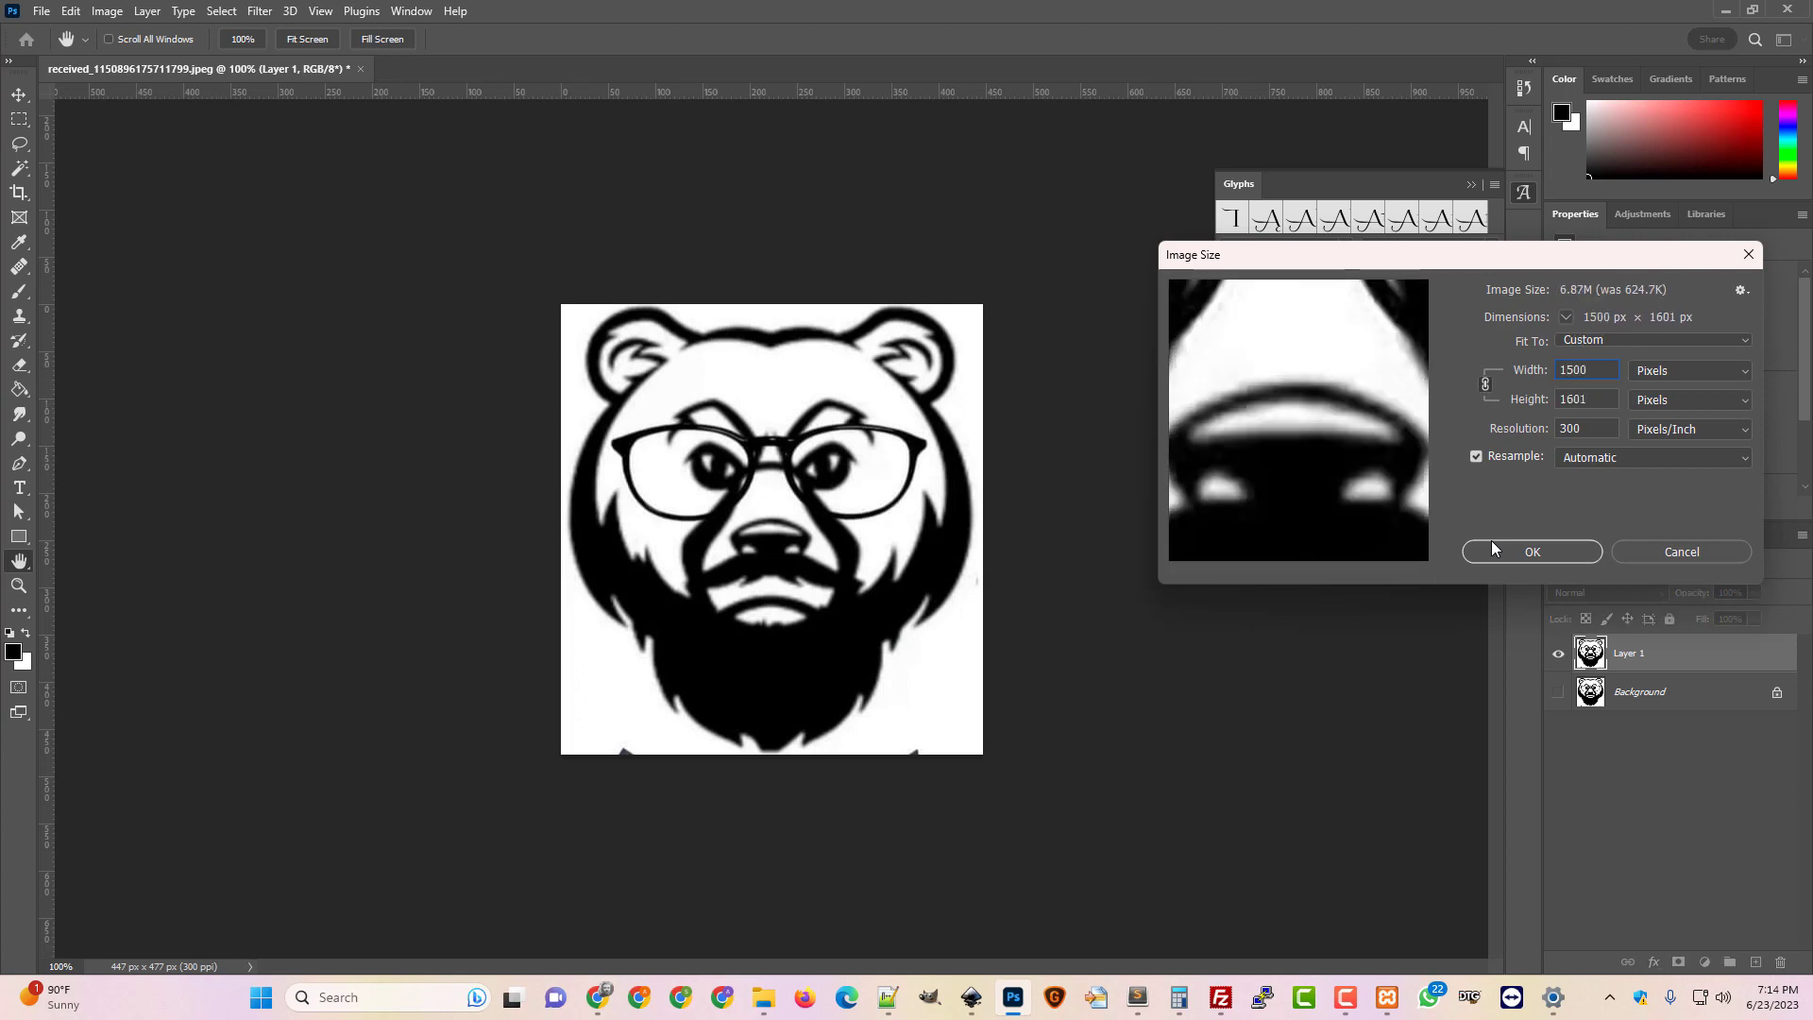
left_click(1491, 547)
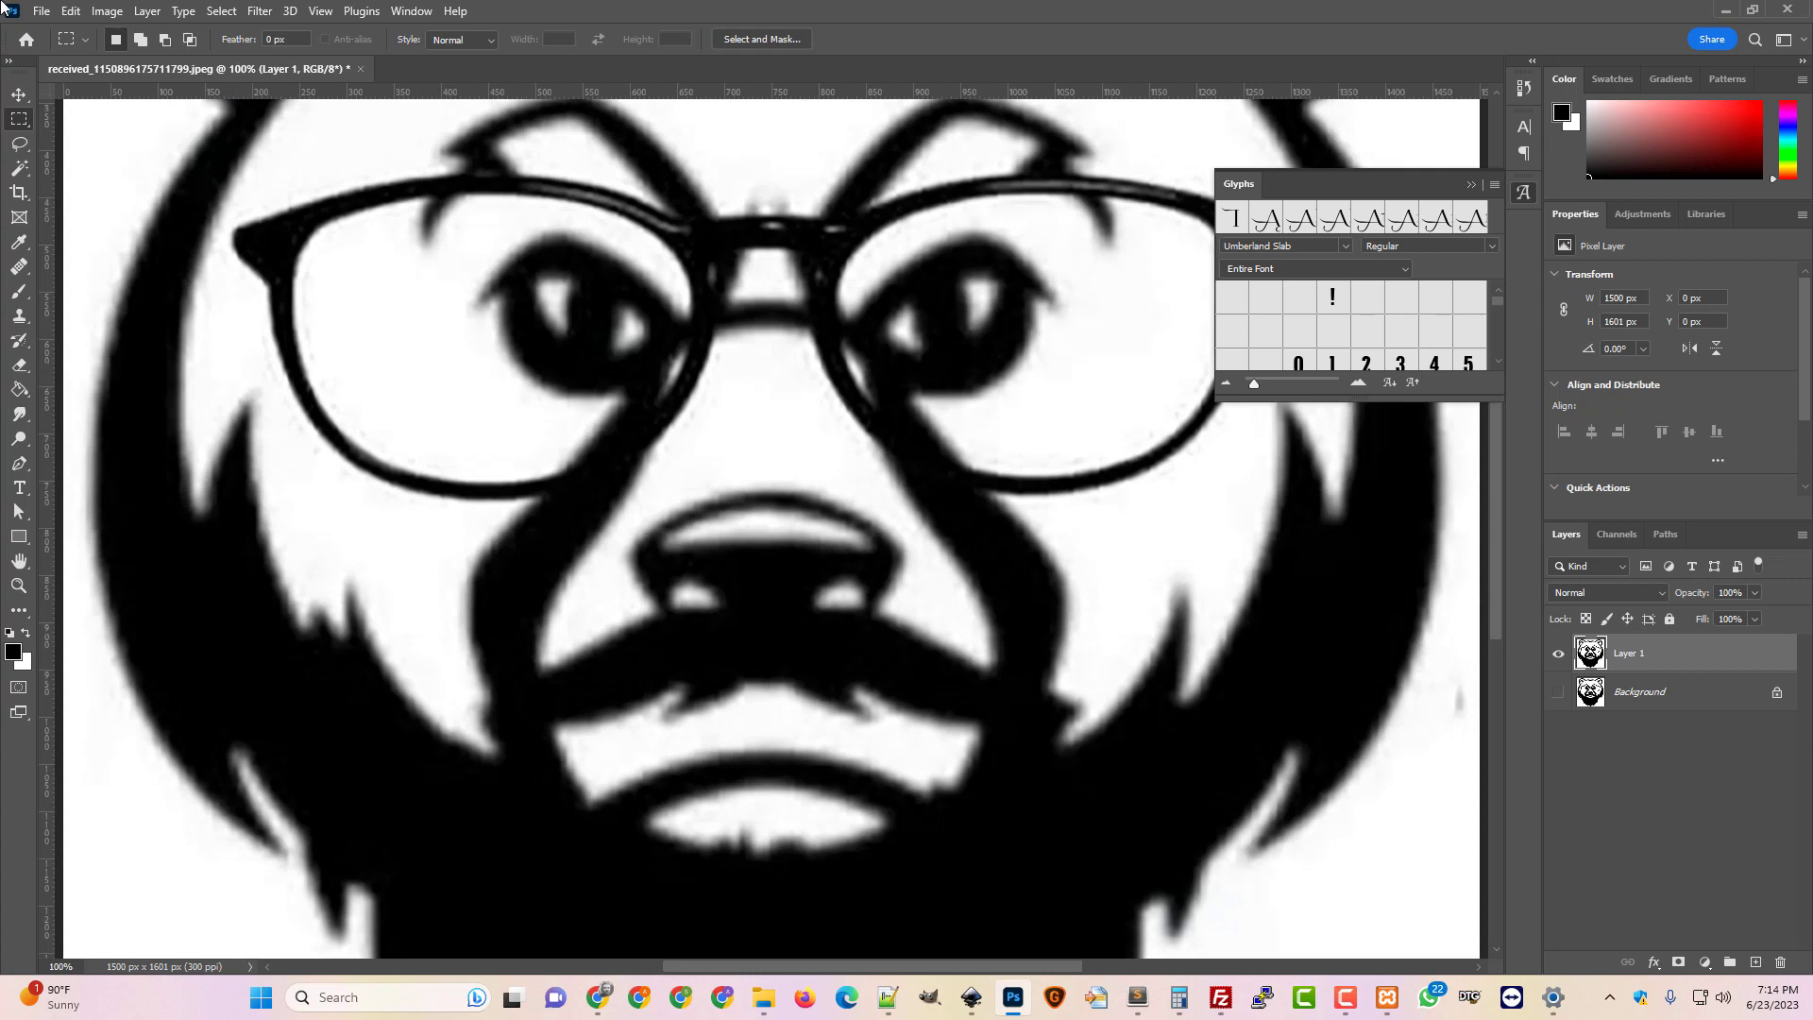
Resize the bear to 2400 x 2562 px, zoom out, then recheck Image Size
left_click(115, 13)
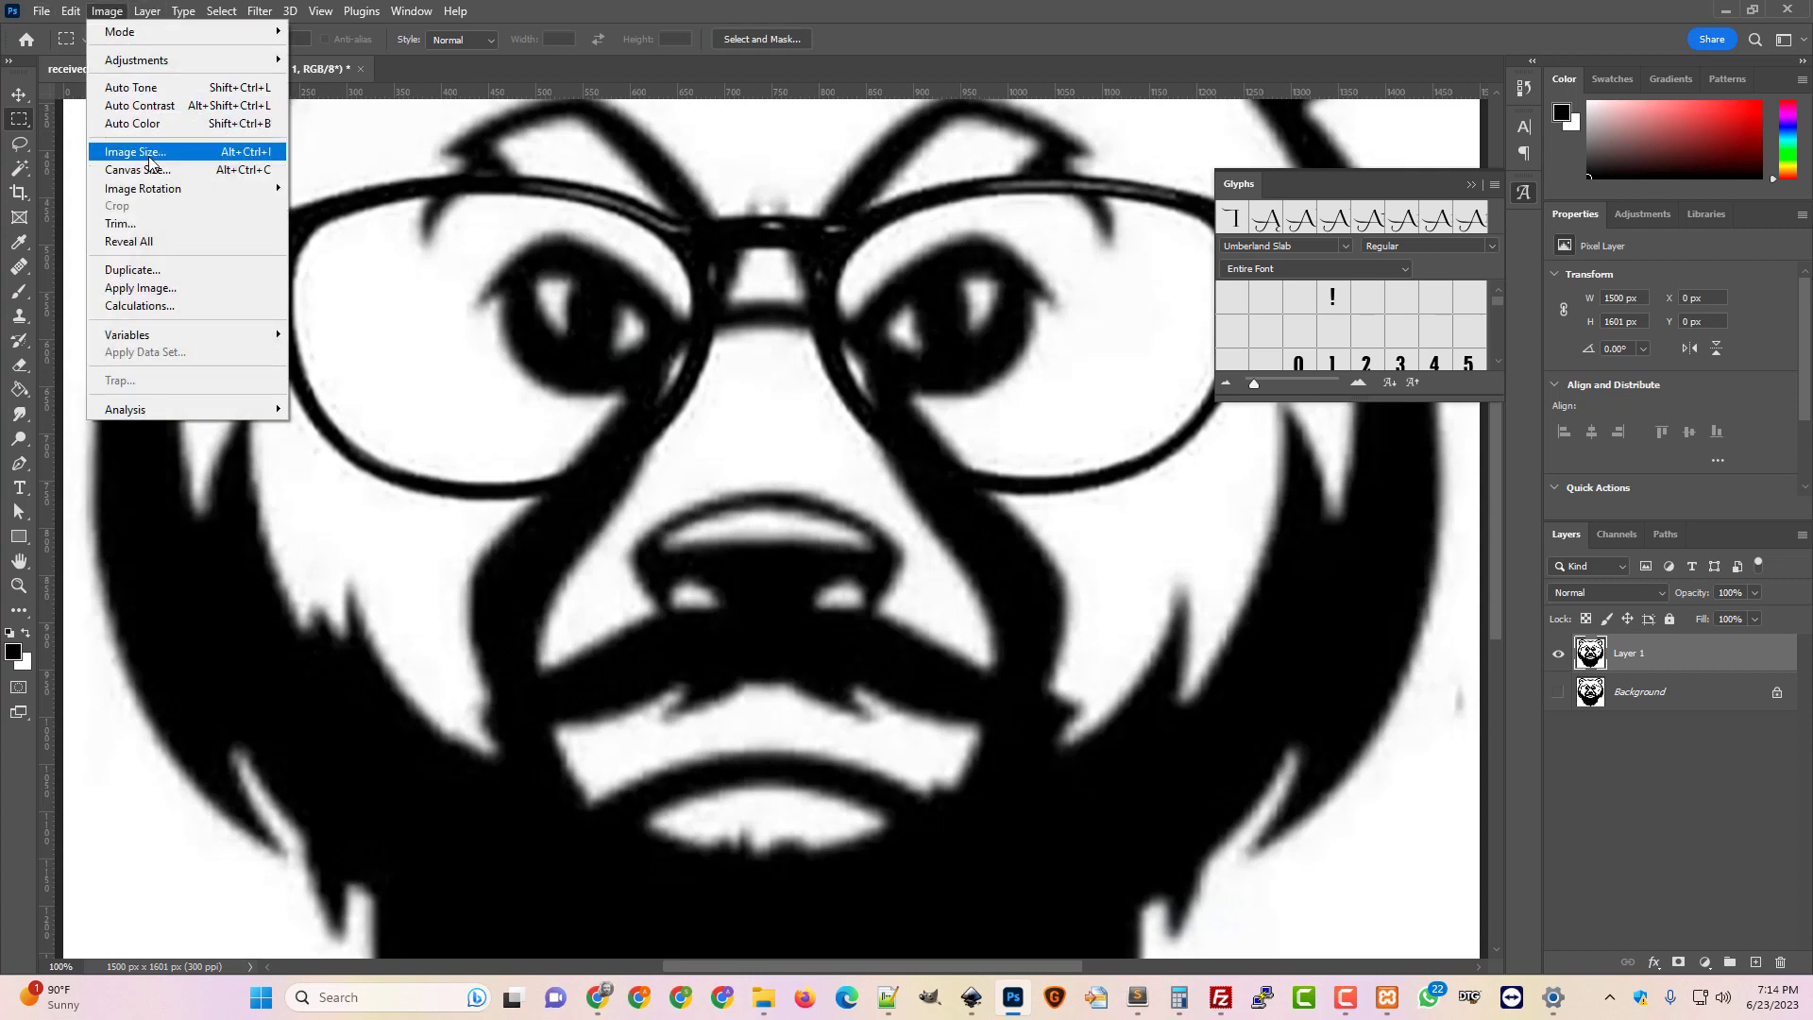
left_click(141, 152)
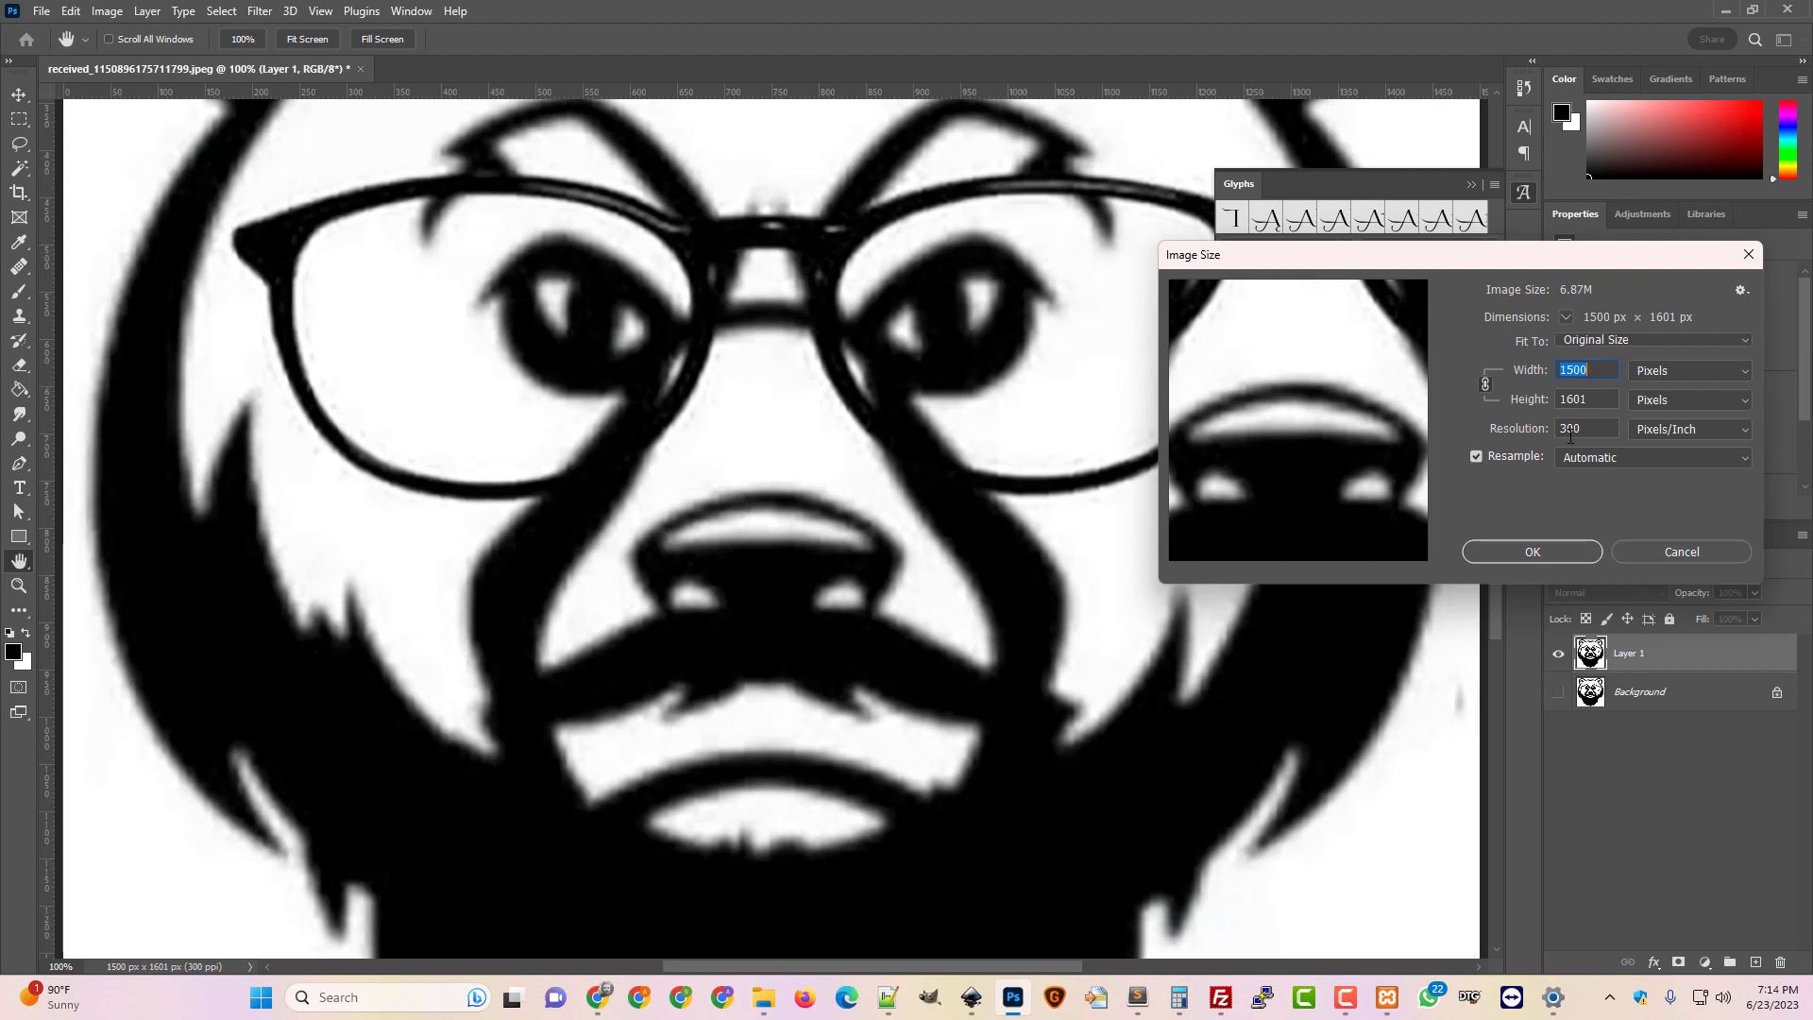
type("2400")
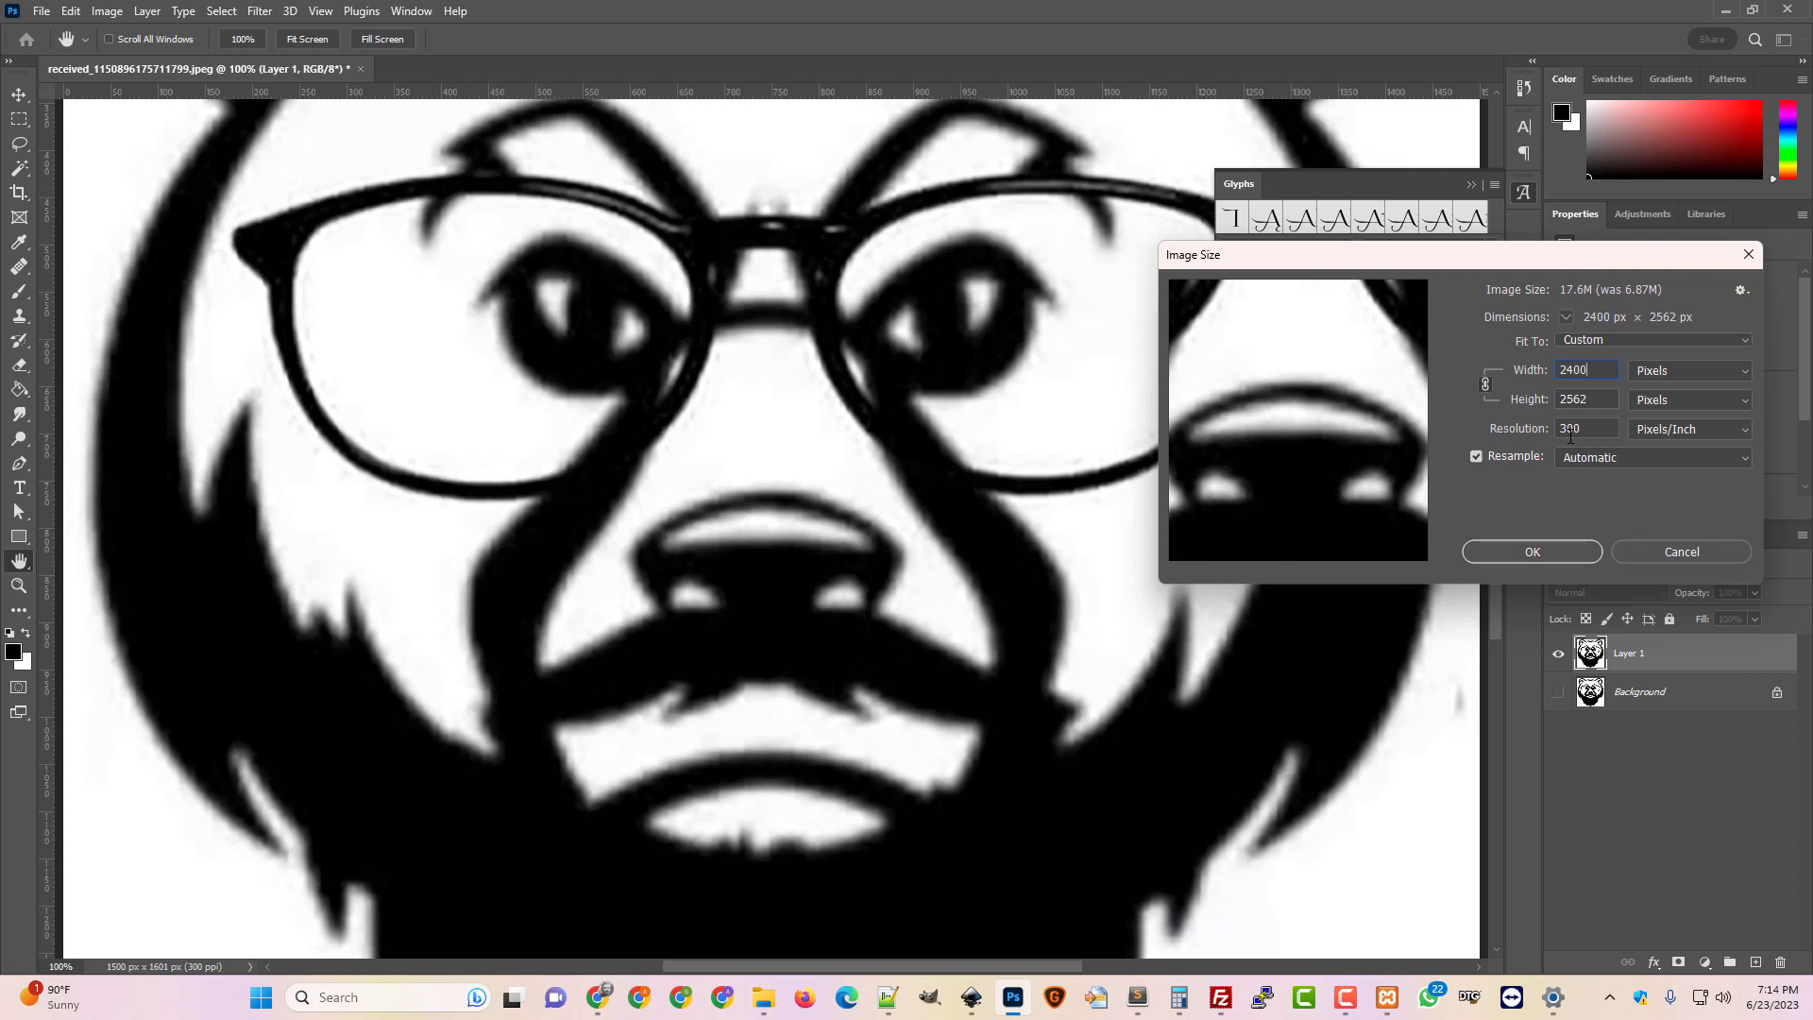
left_click(1590, 551)
key("m")
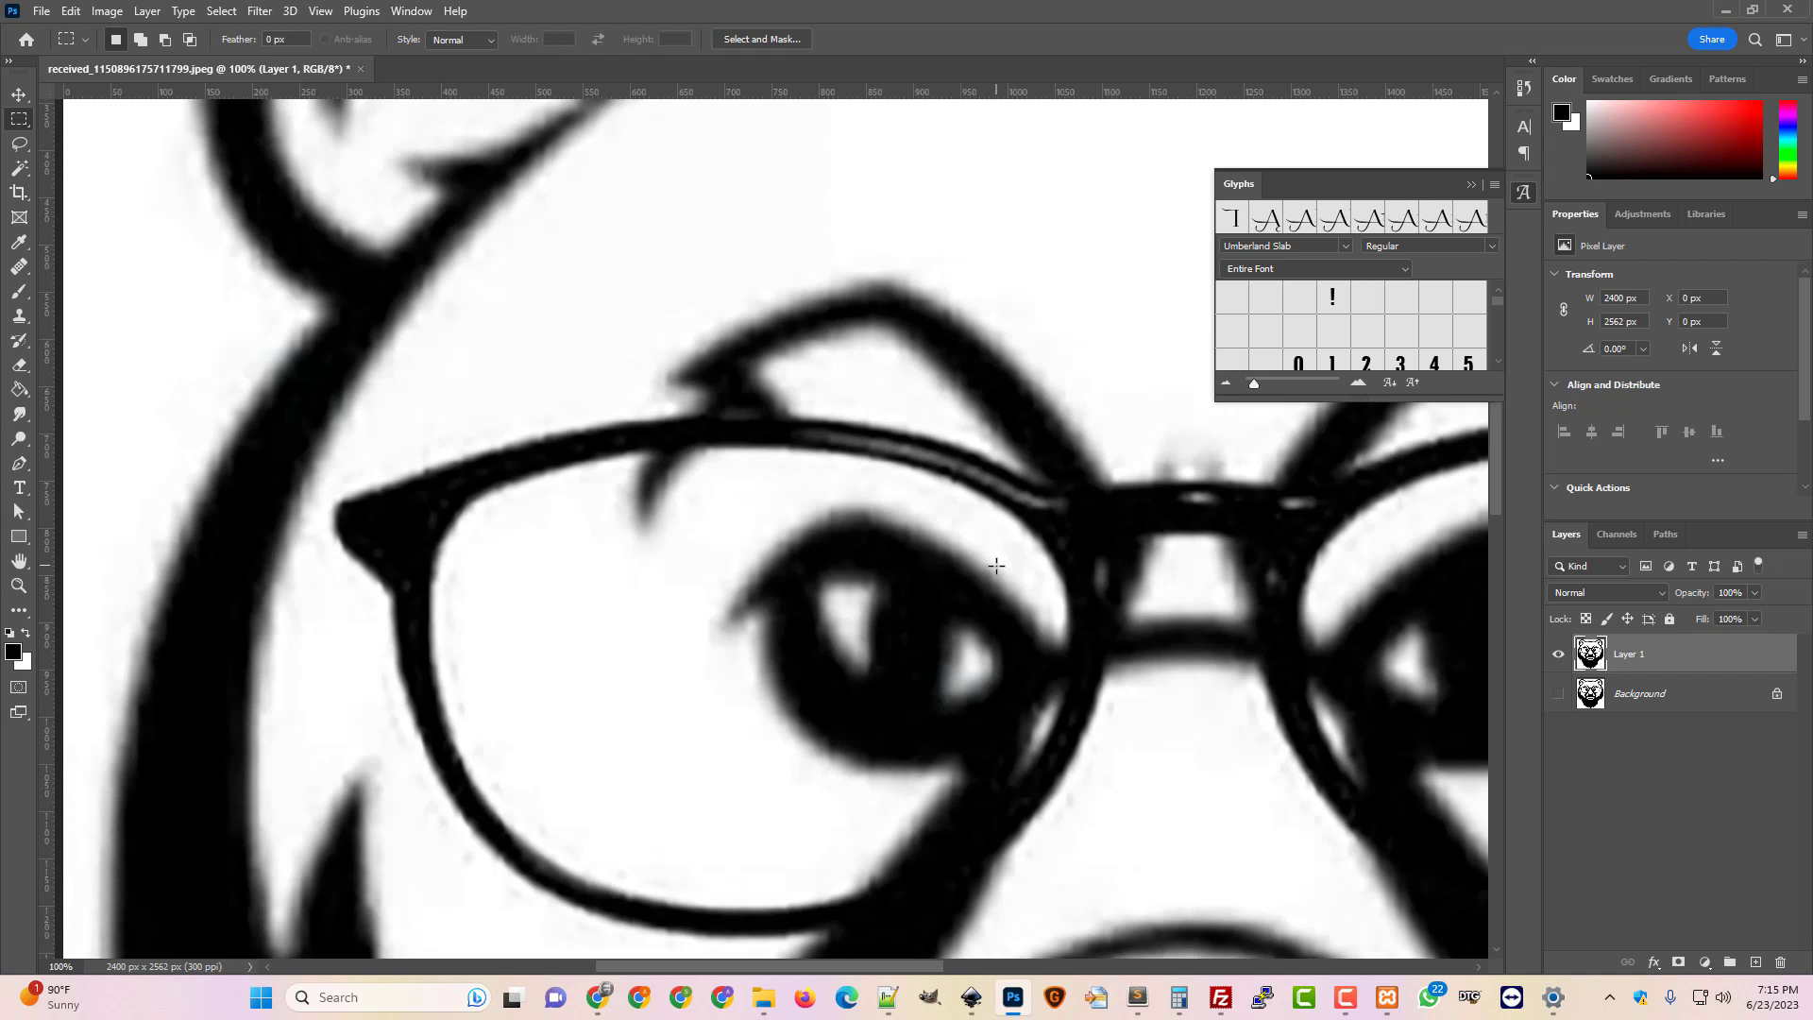
key("ctrl+minus")
key("ctrl+minus")
key("ctrl+minus")
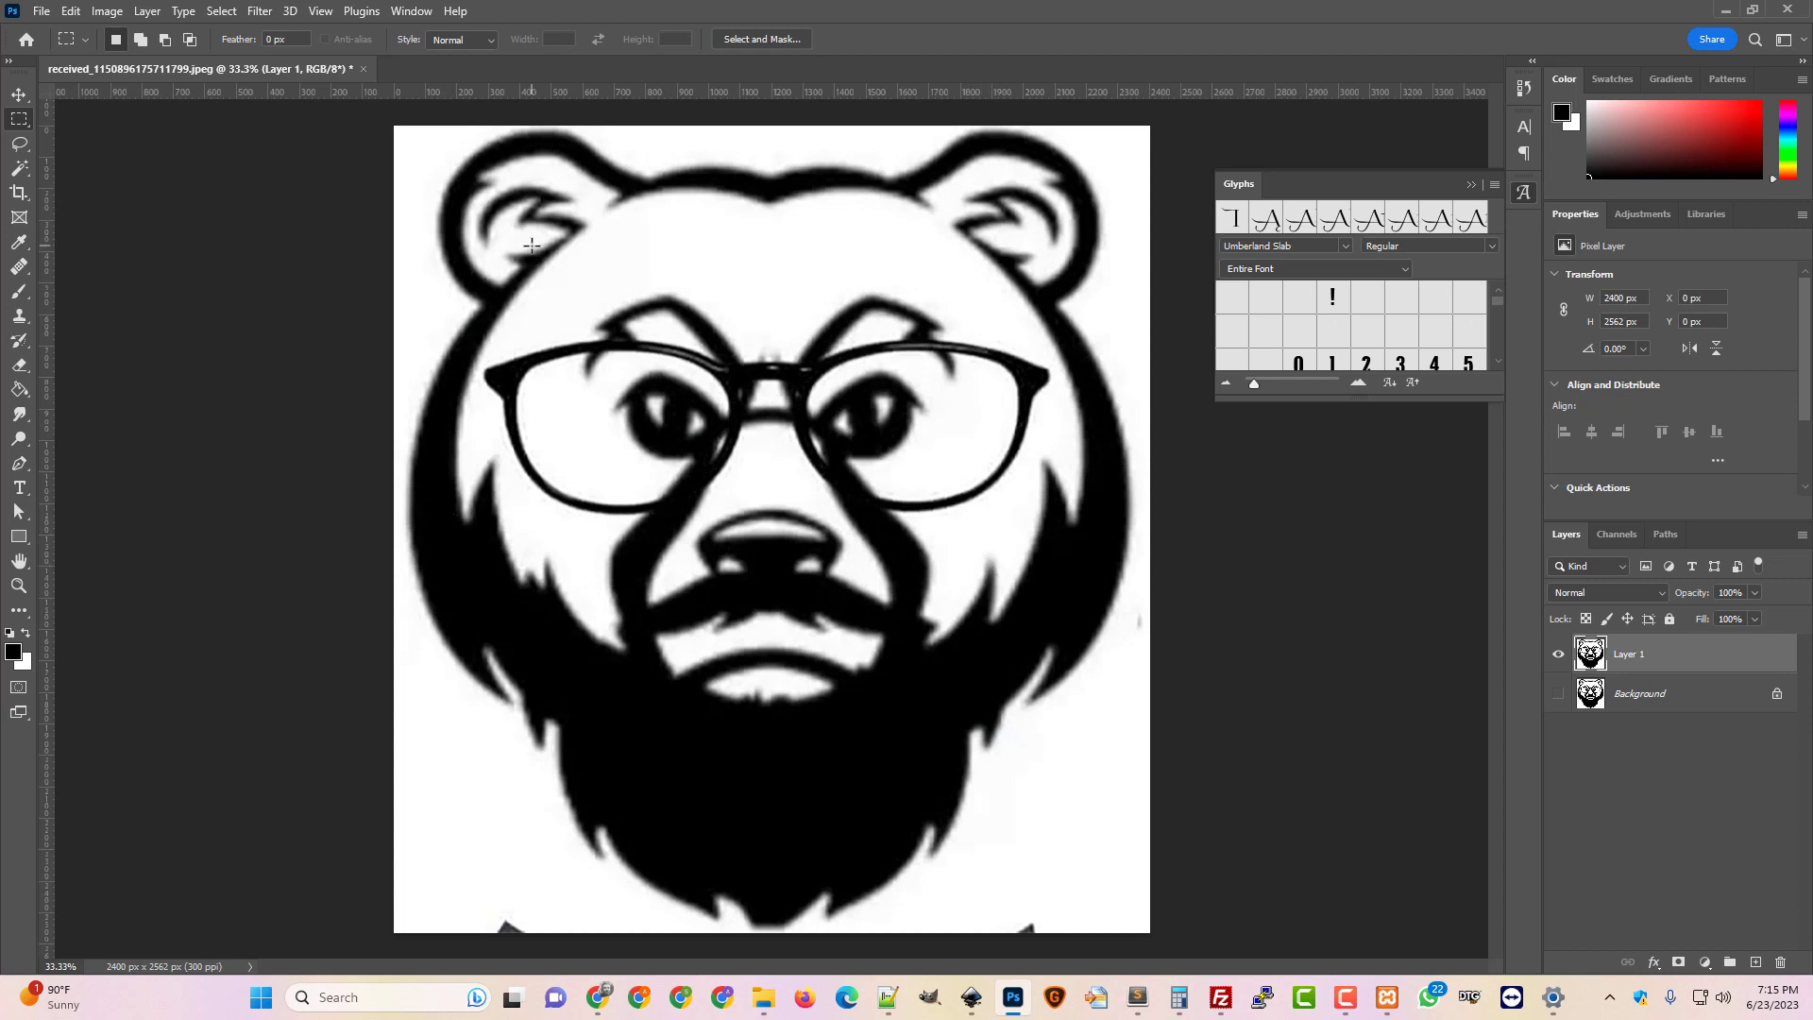
left_click(107, 11)
left_click(194, 157)
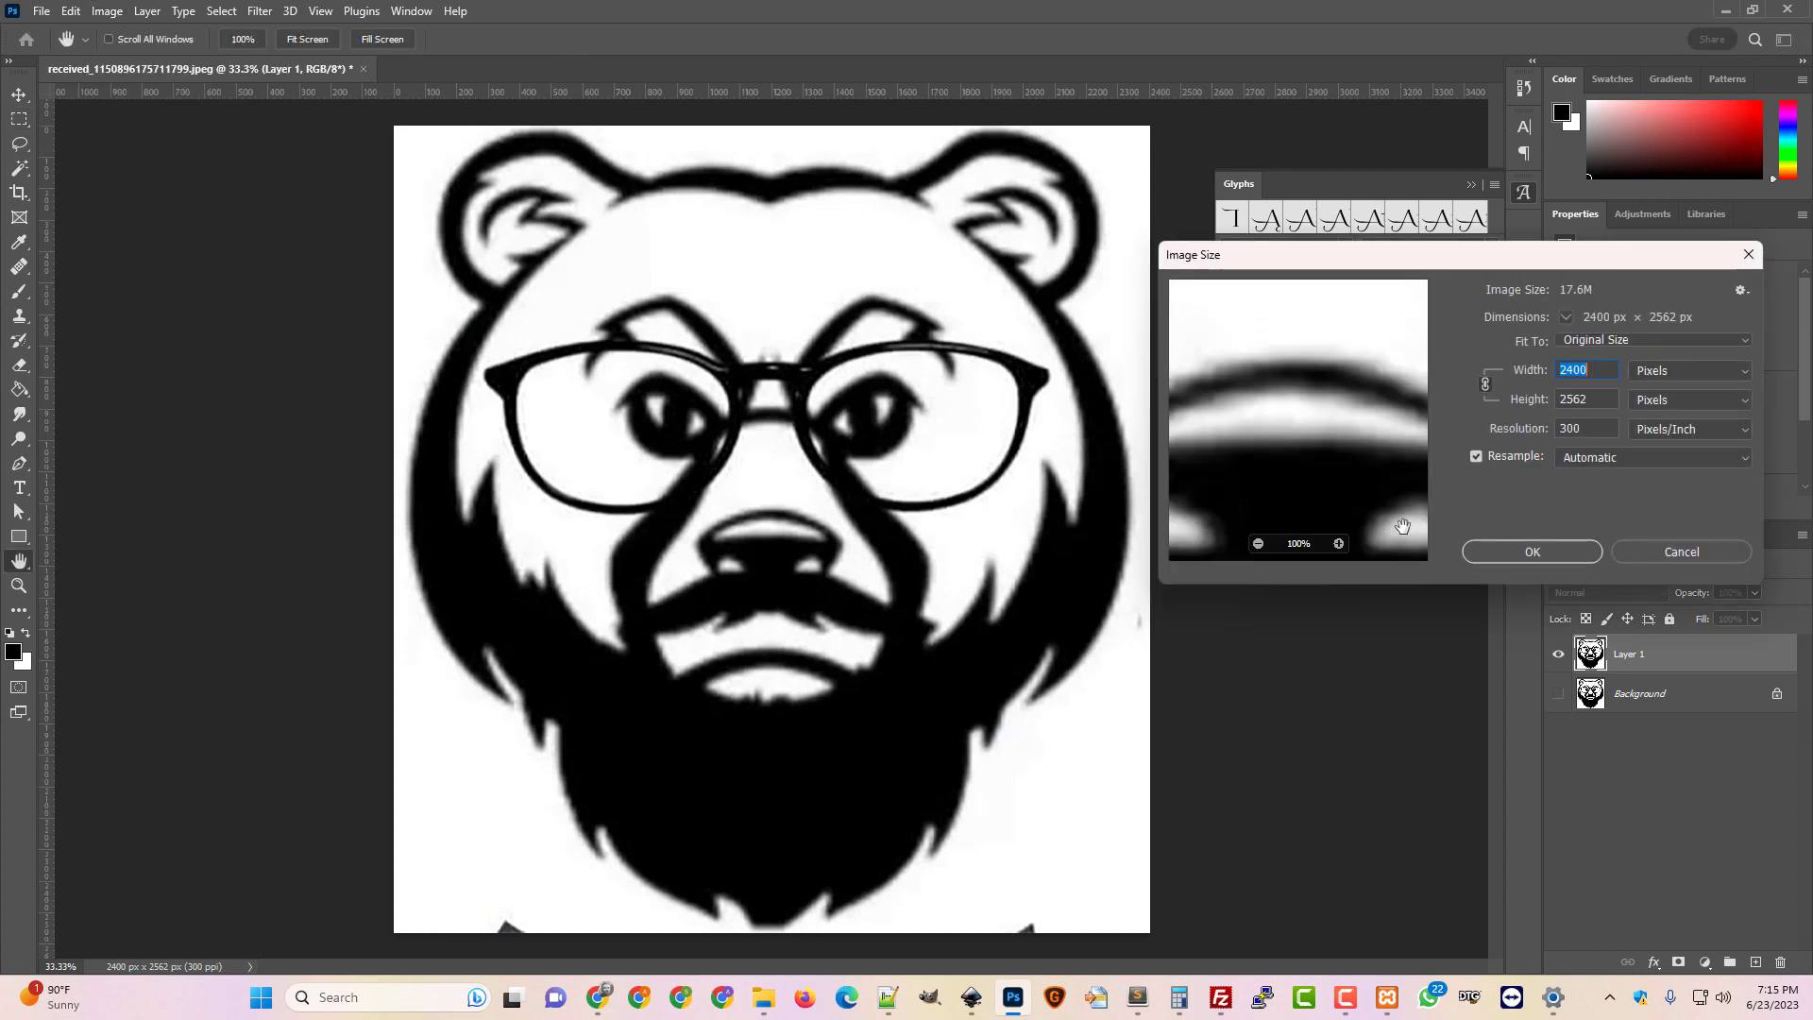
left_click(1708, 549)
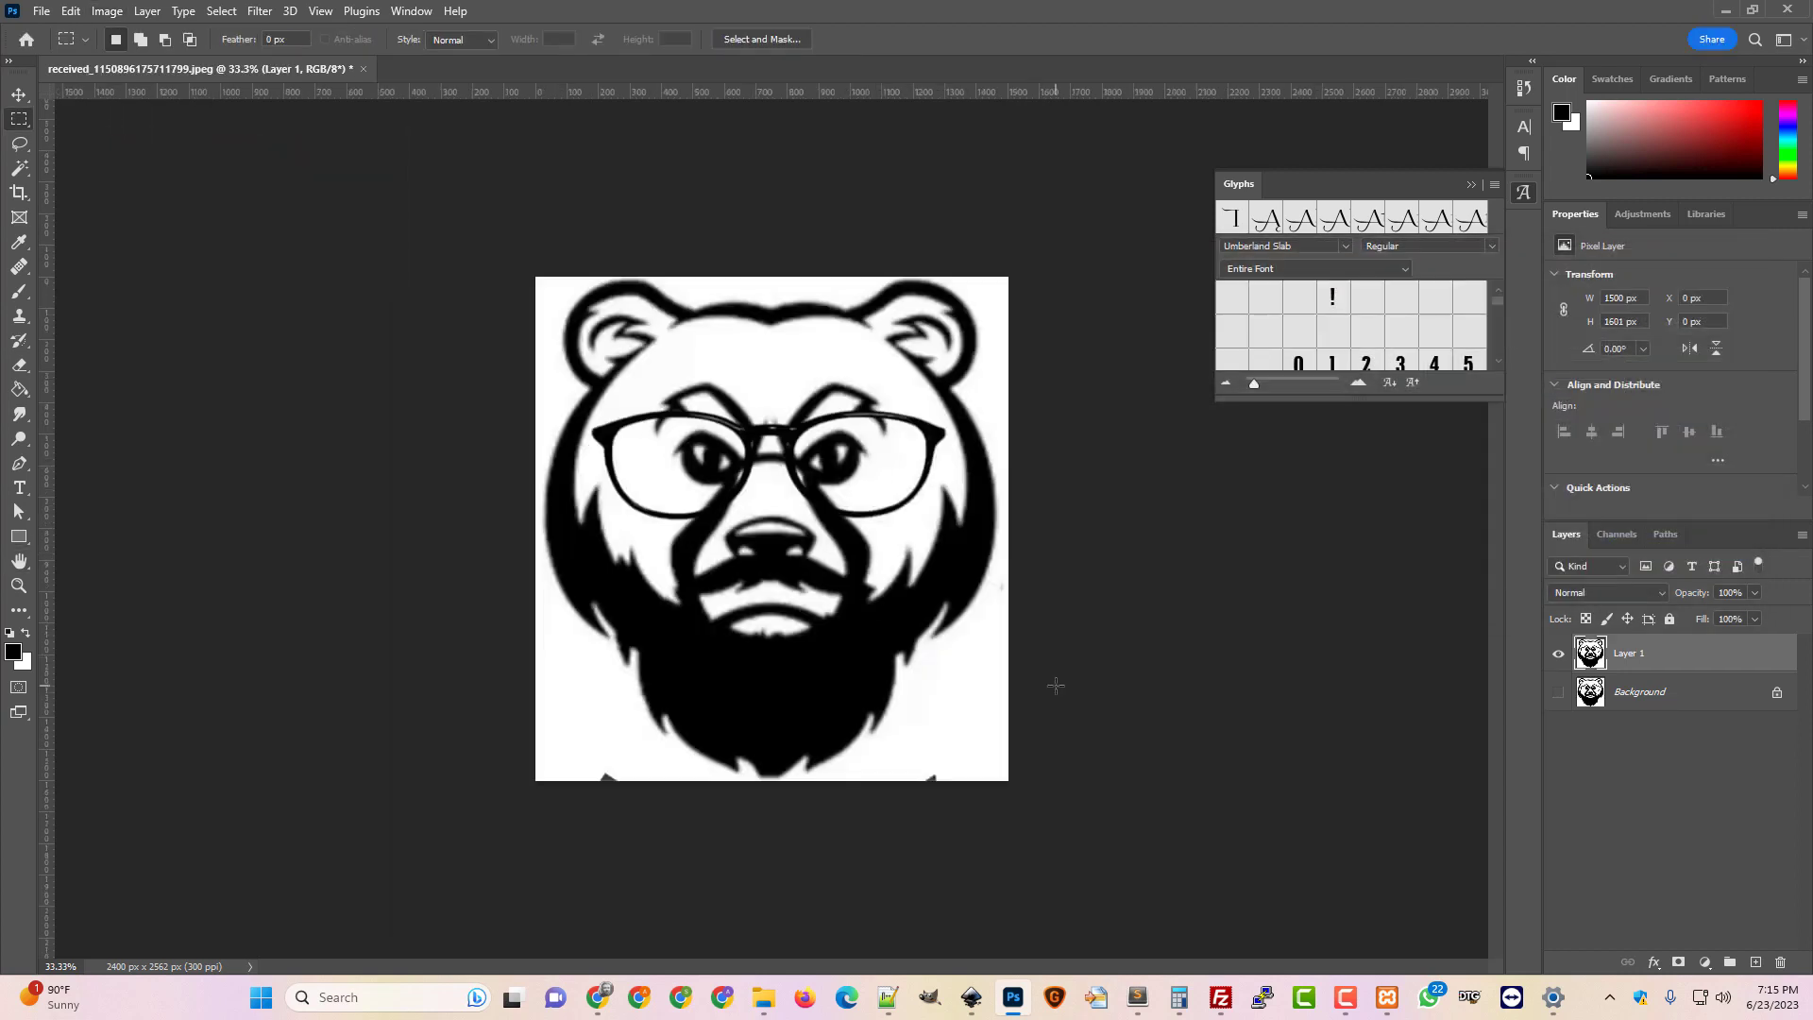
left_click(41, 12)
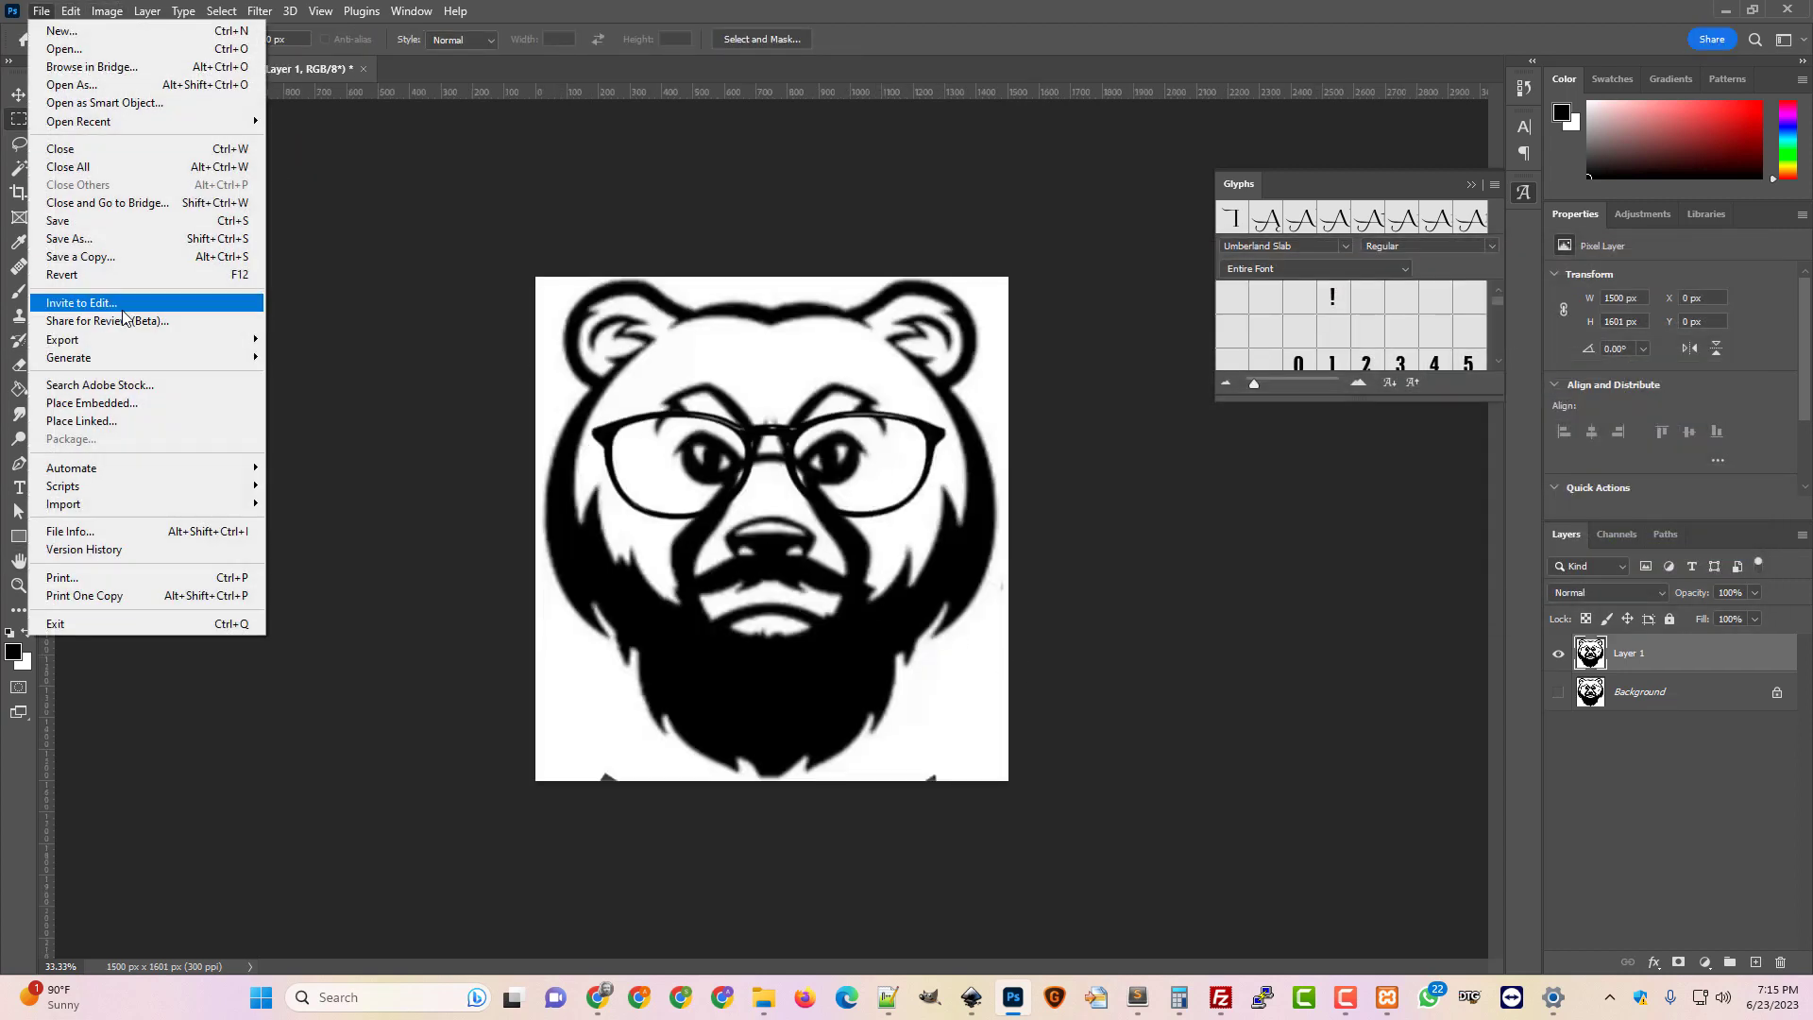
mouse_move(126, 343)
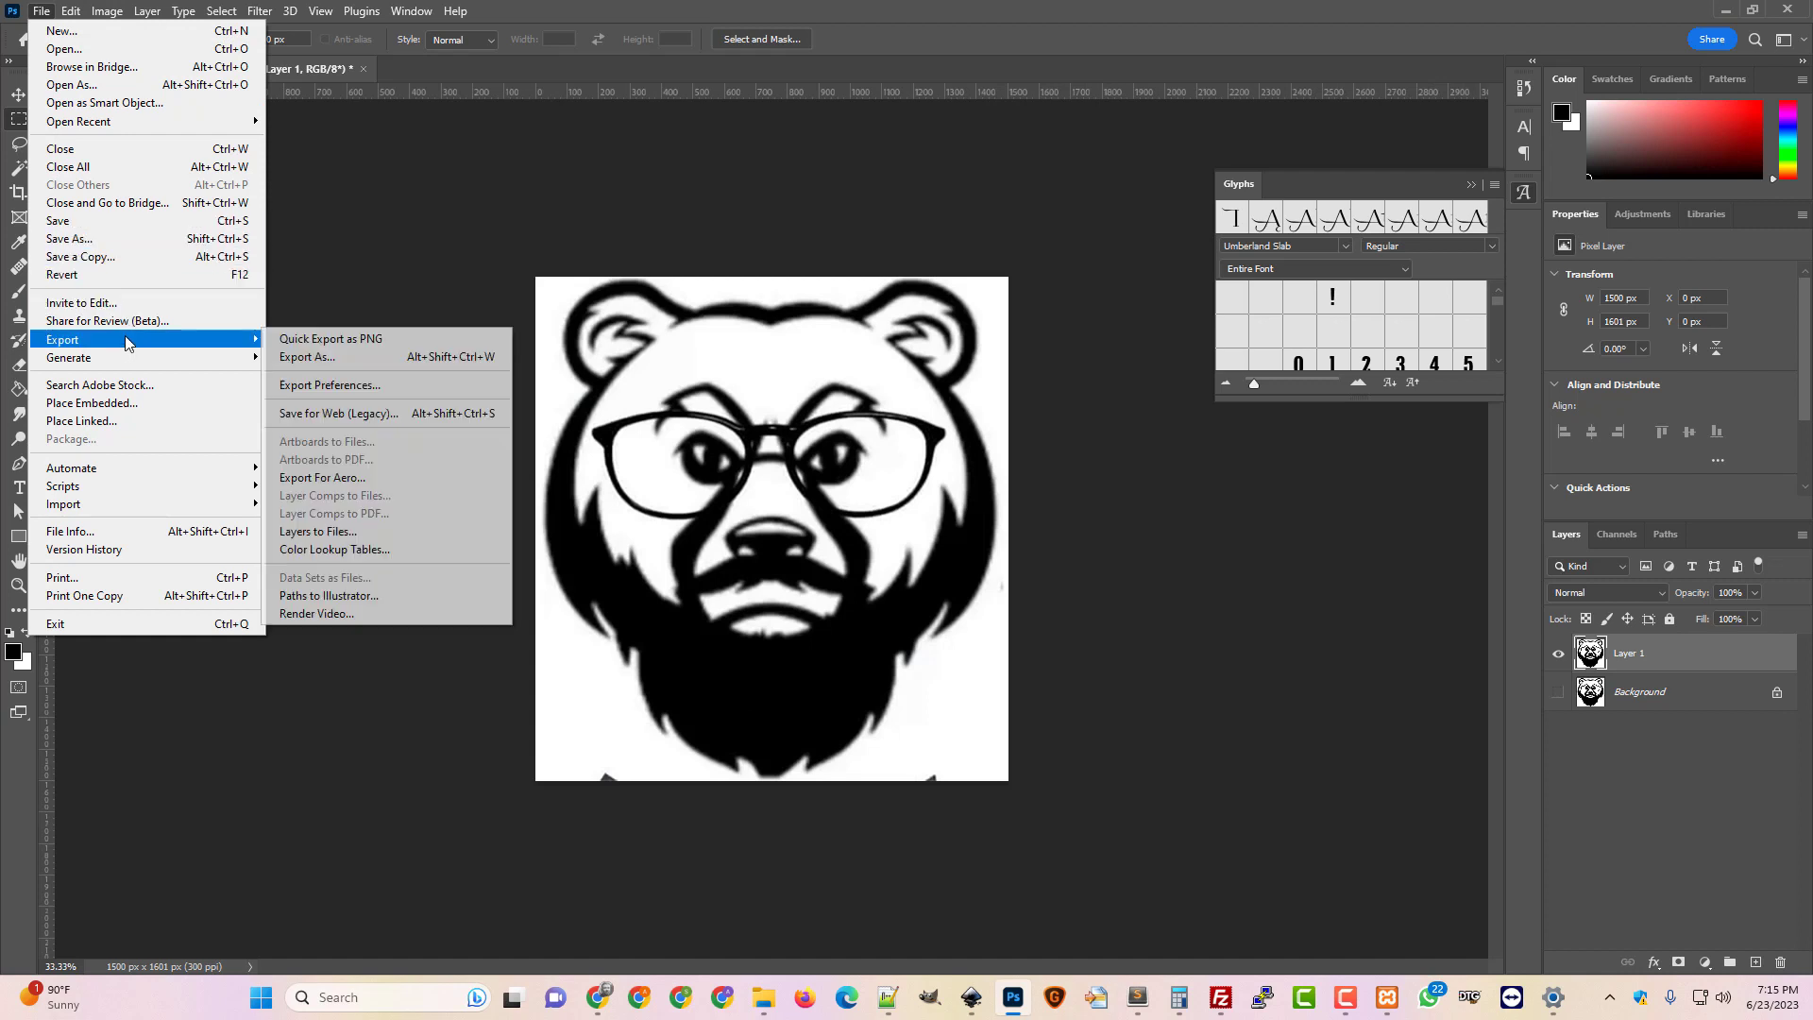
left_click(336, 338)
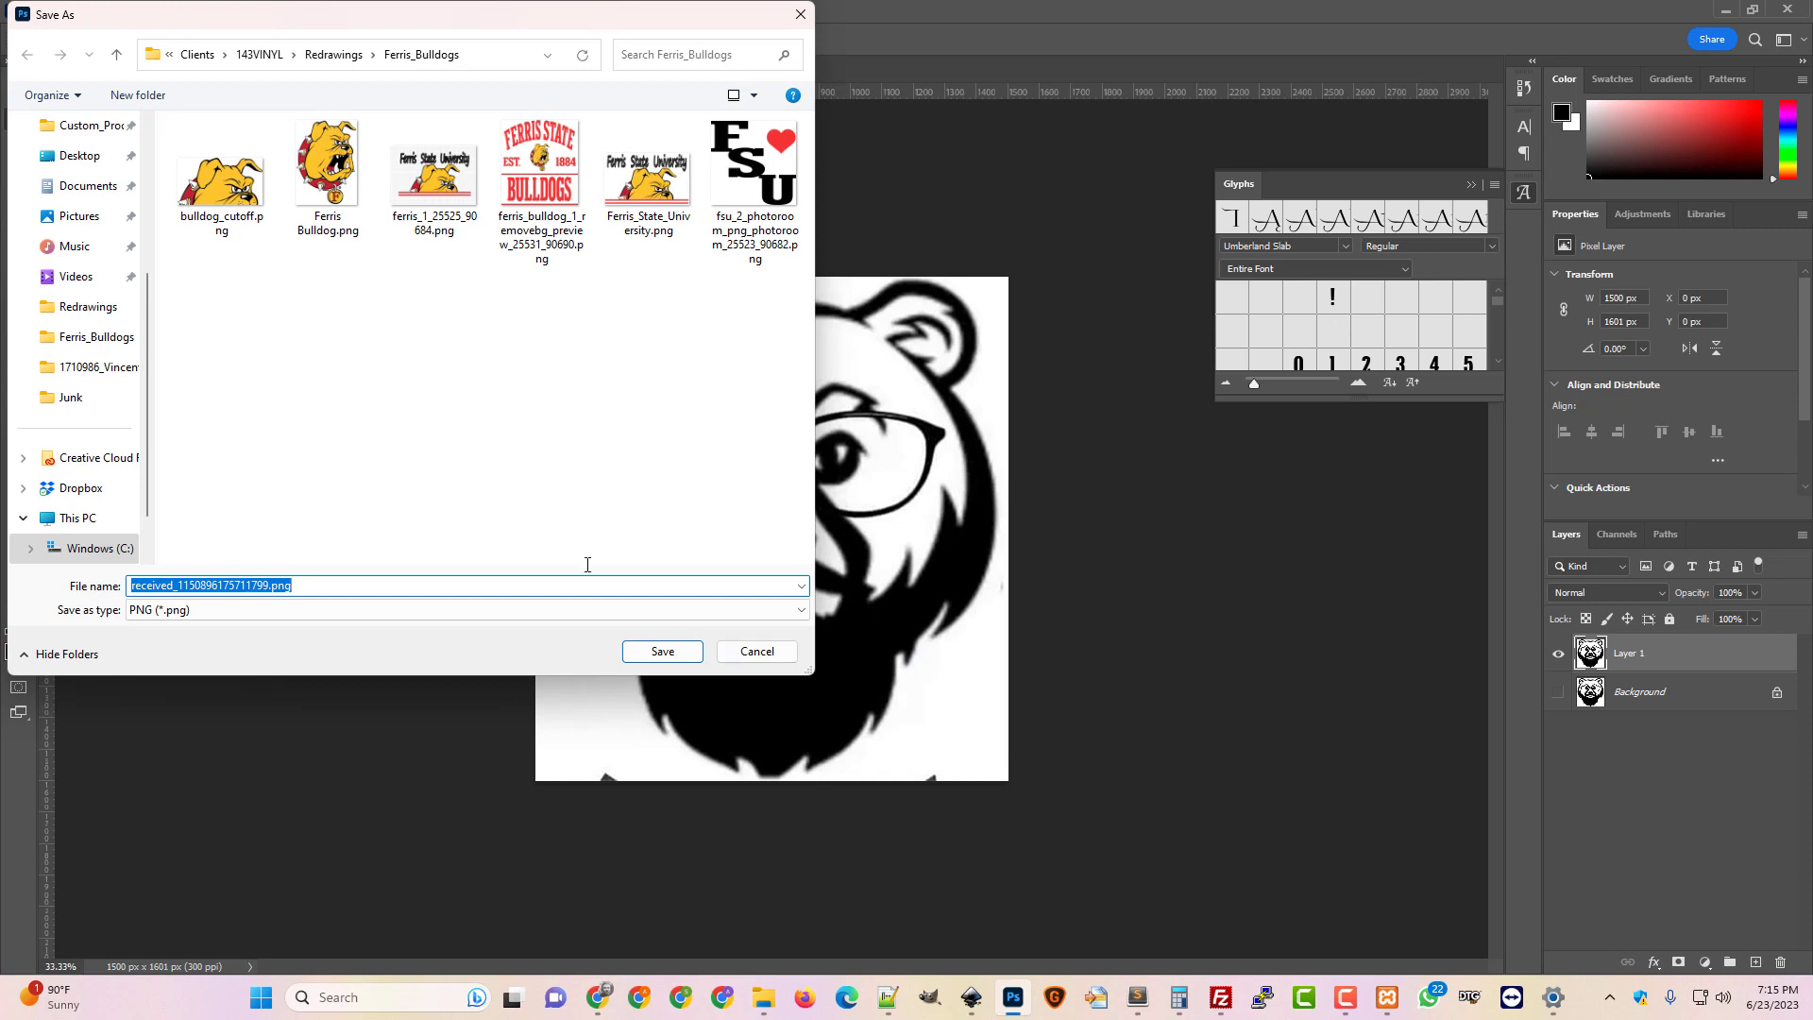
left_click(337, 56)
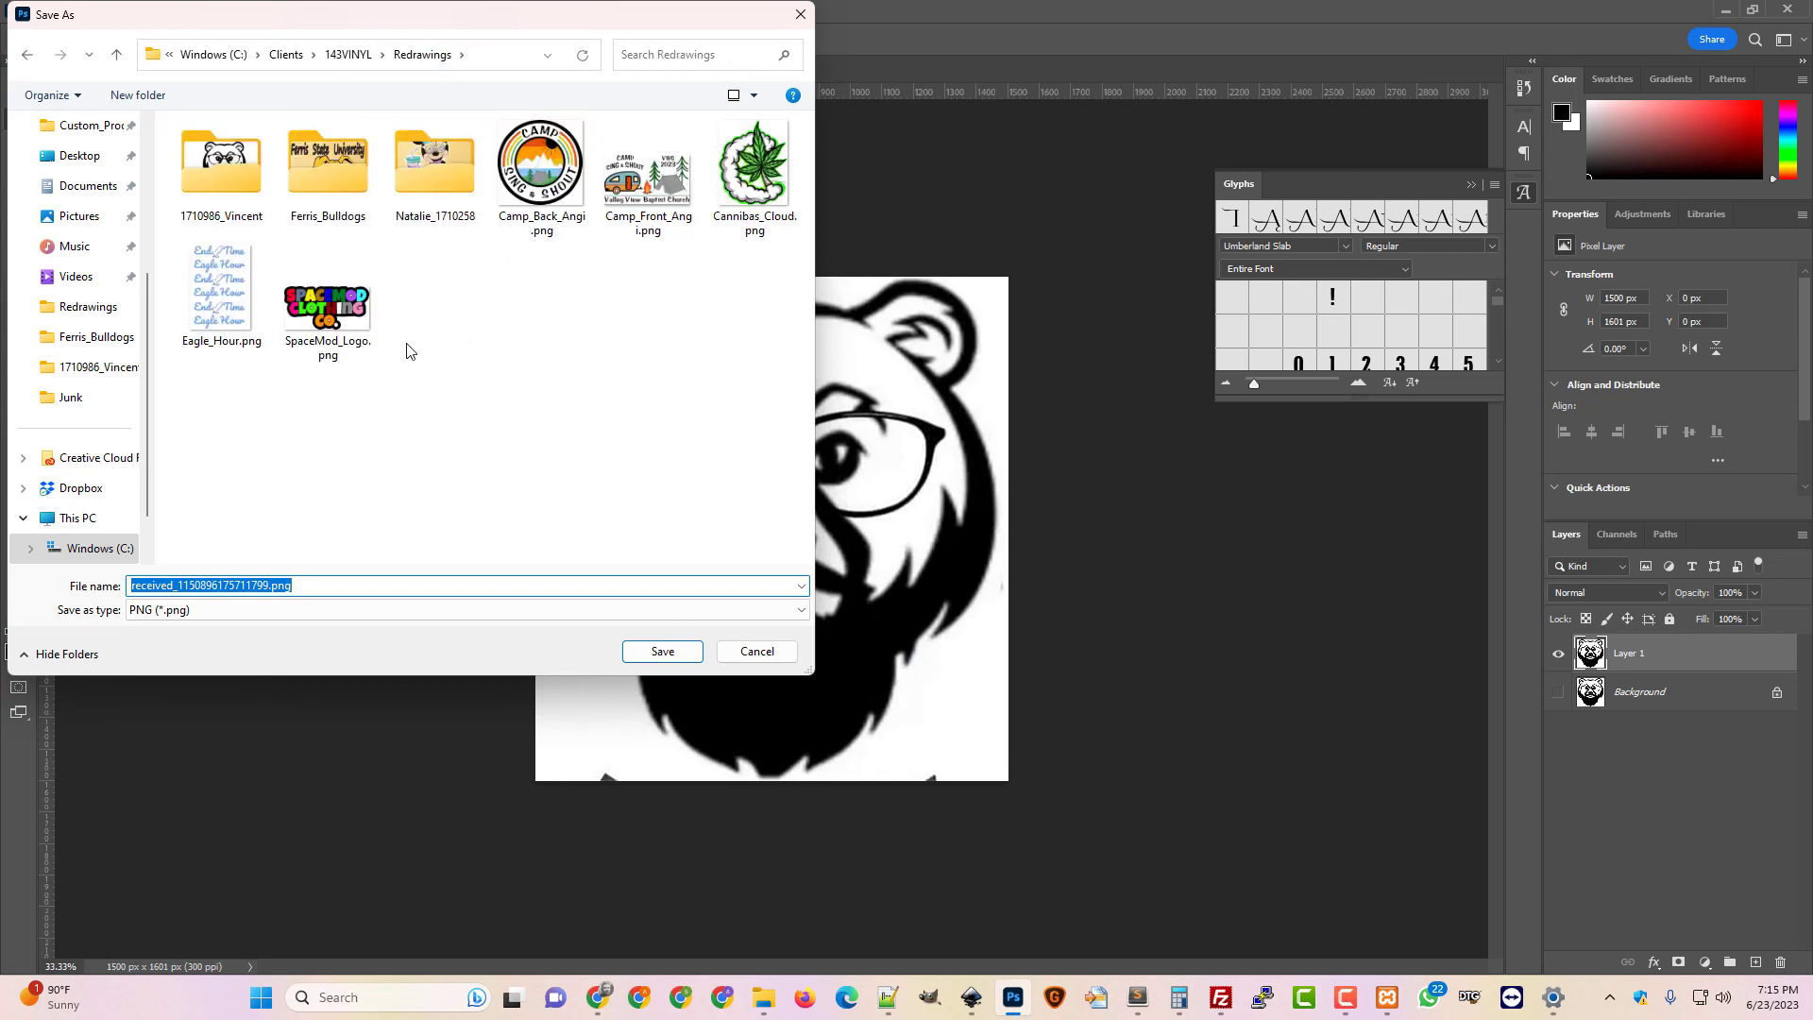
double_click(220, 162)
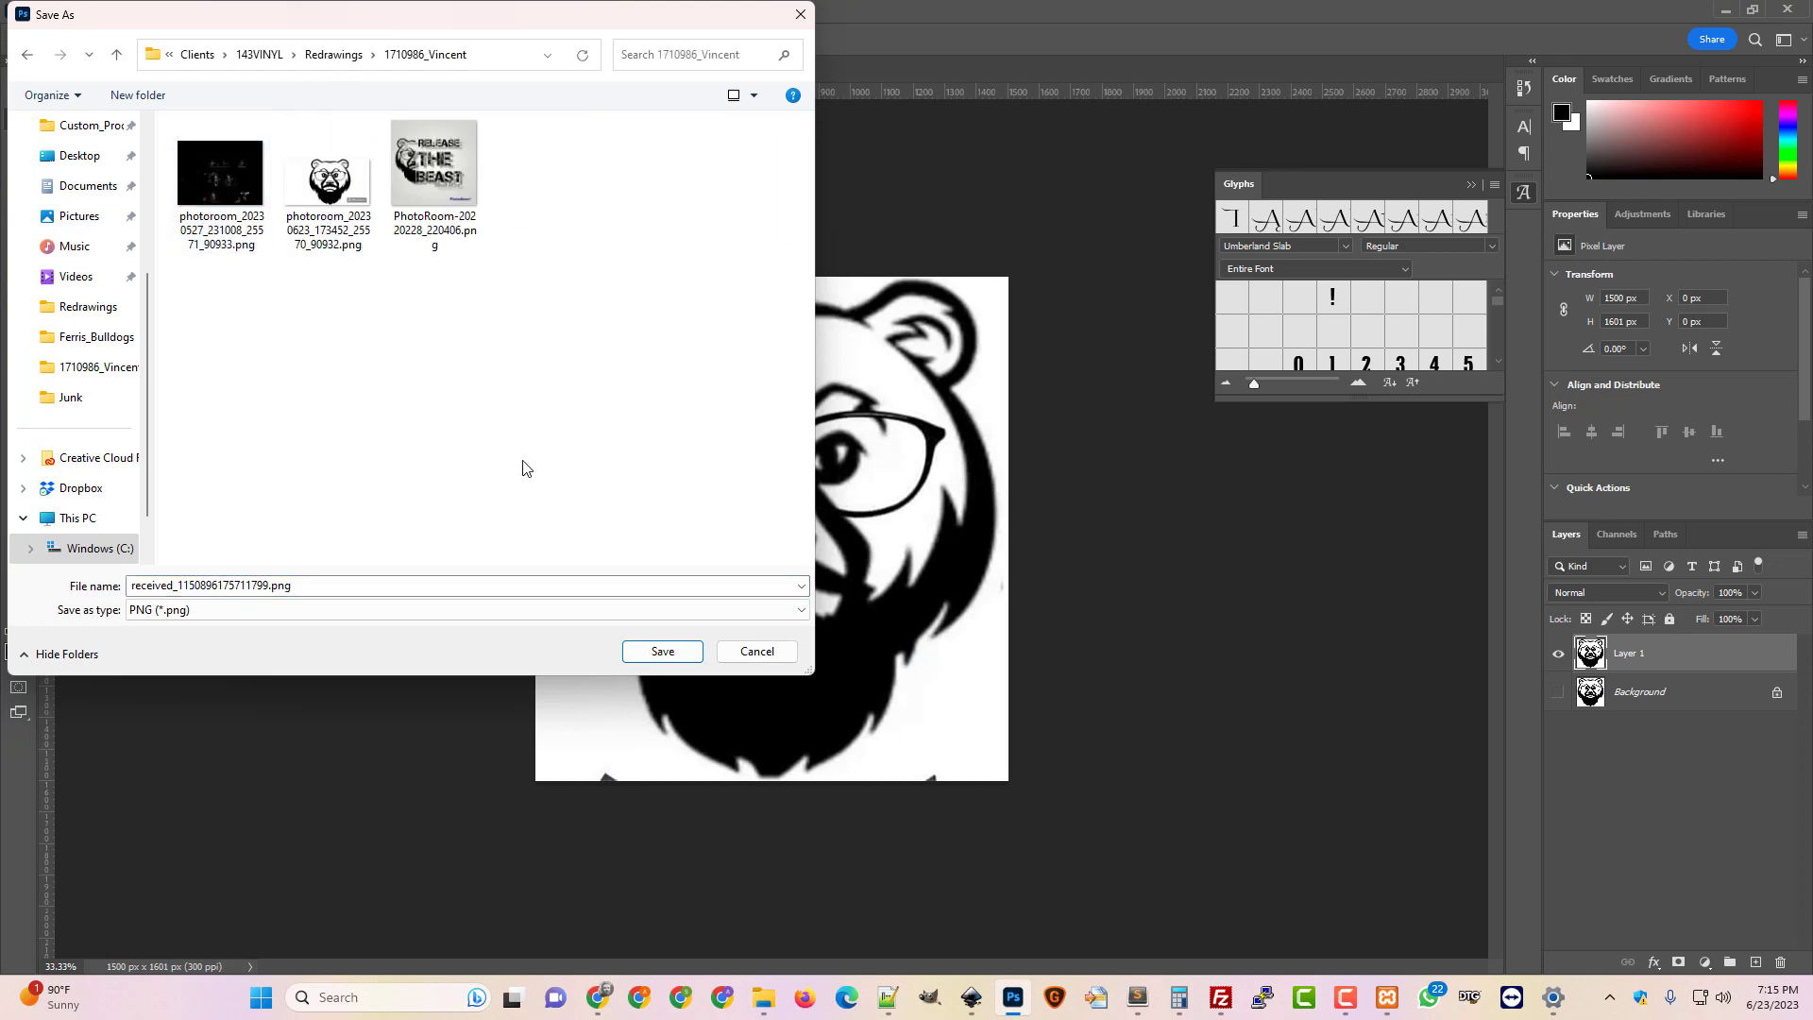
left_click(664, 652)
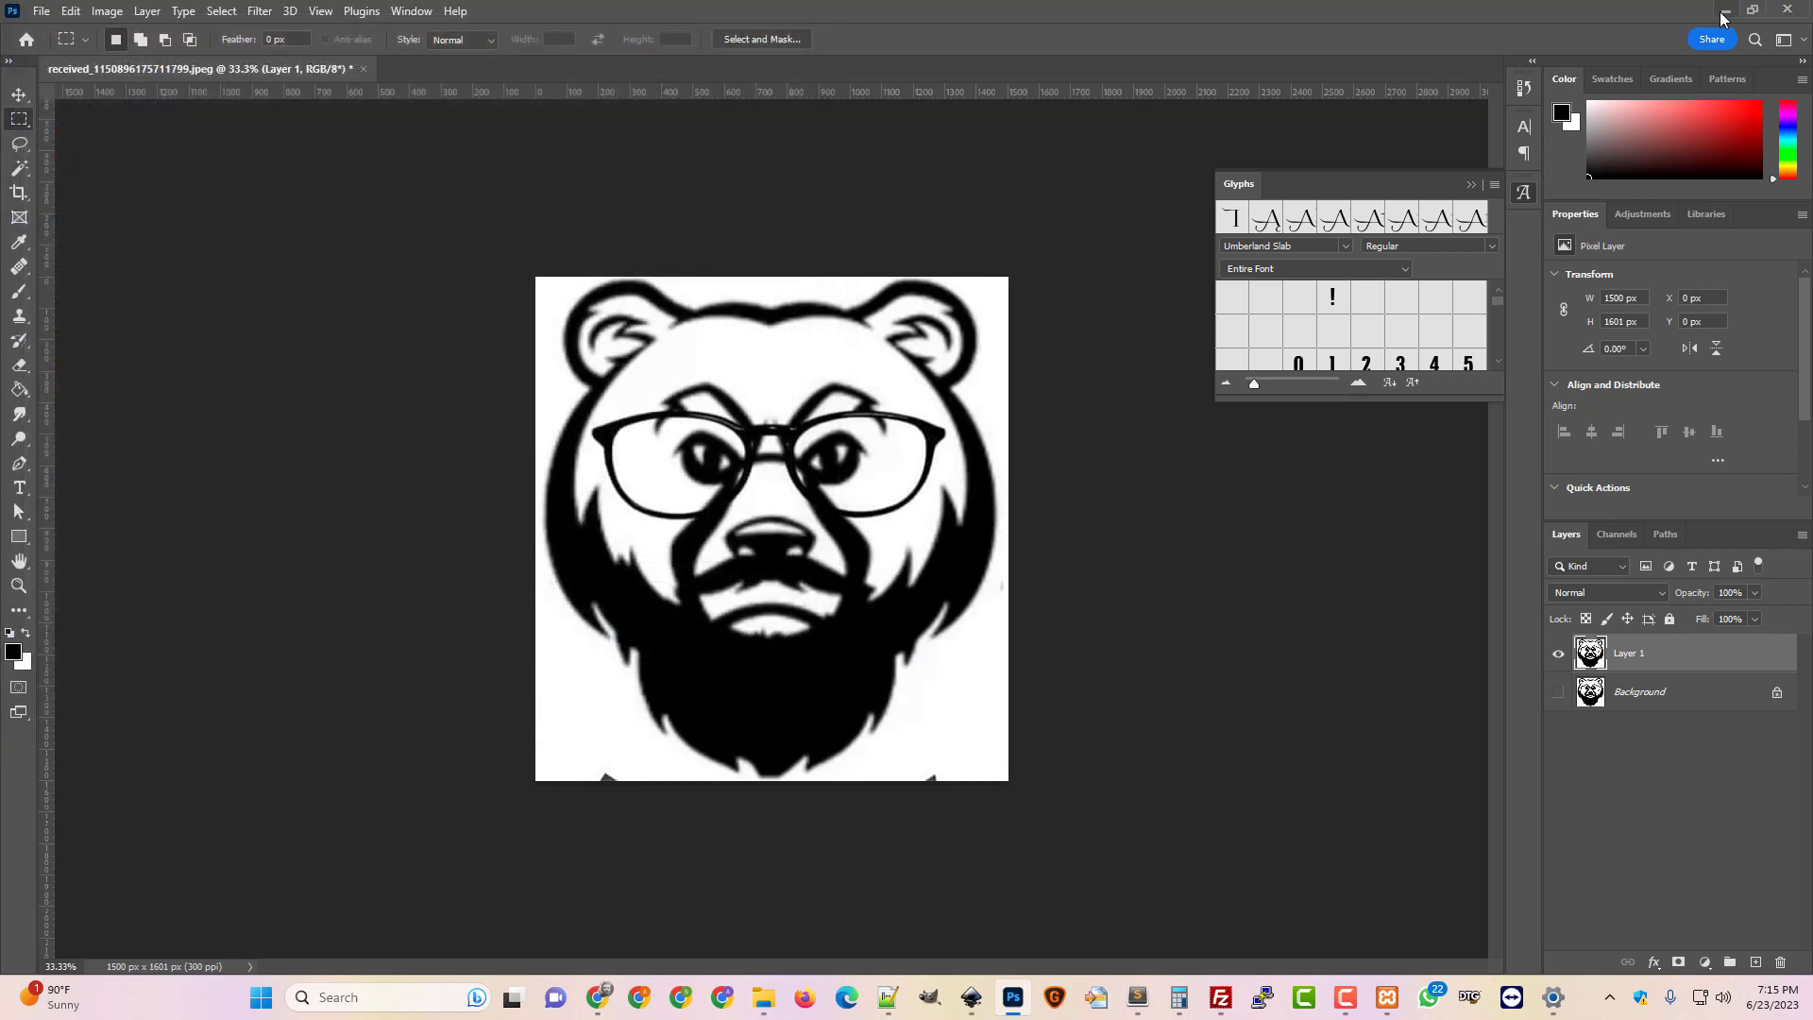
left_click(1723, 12)
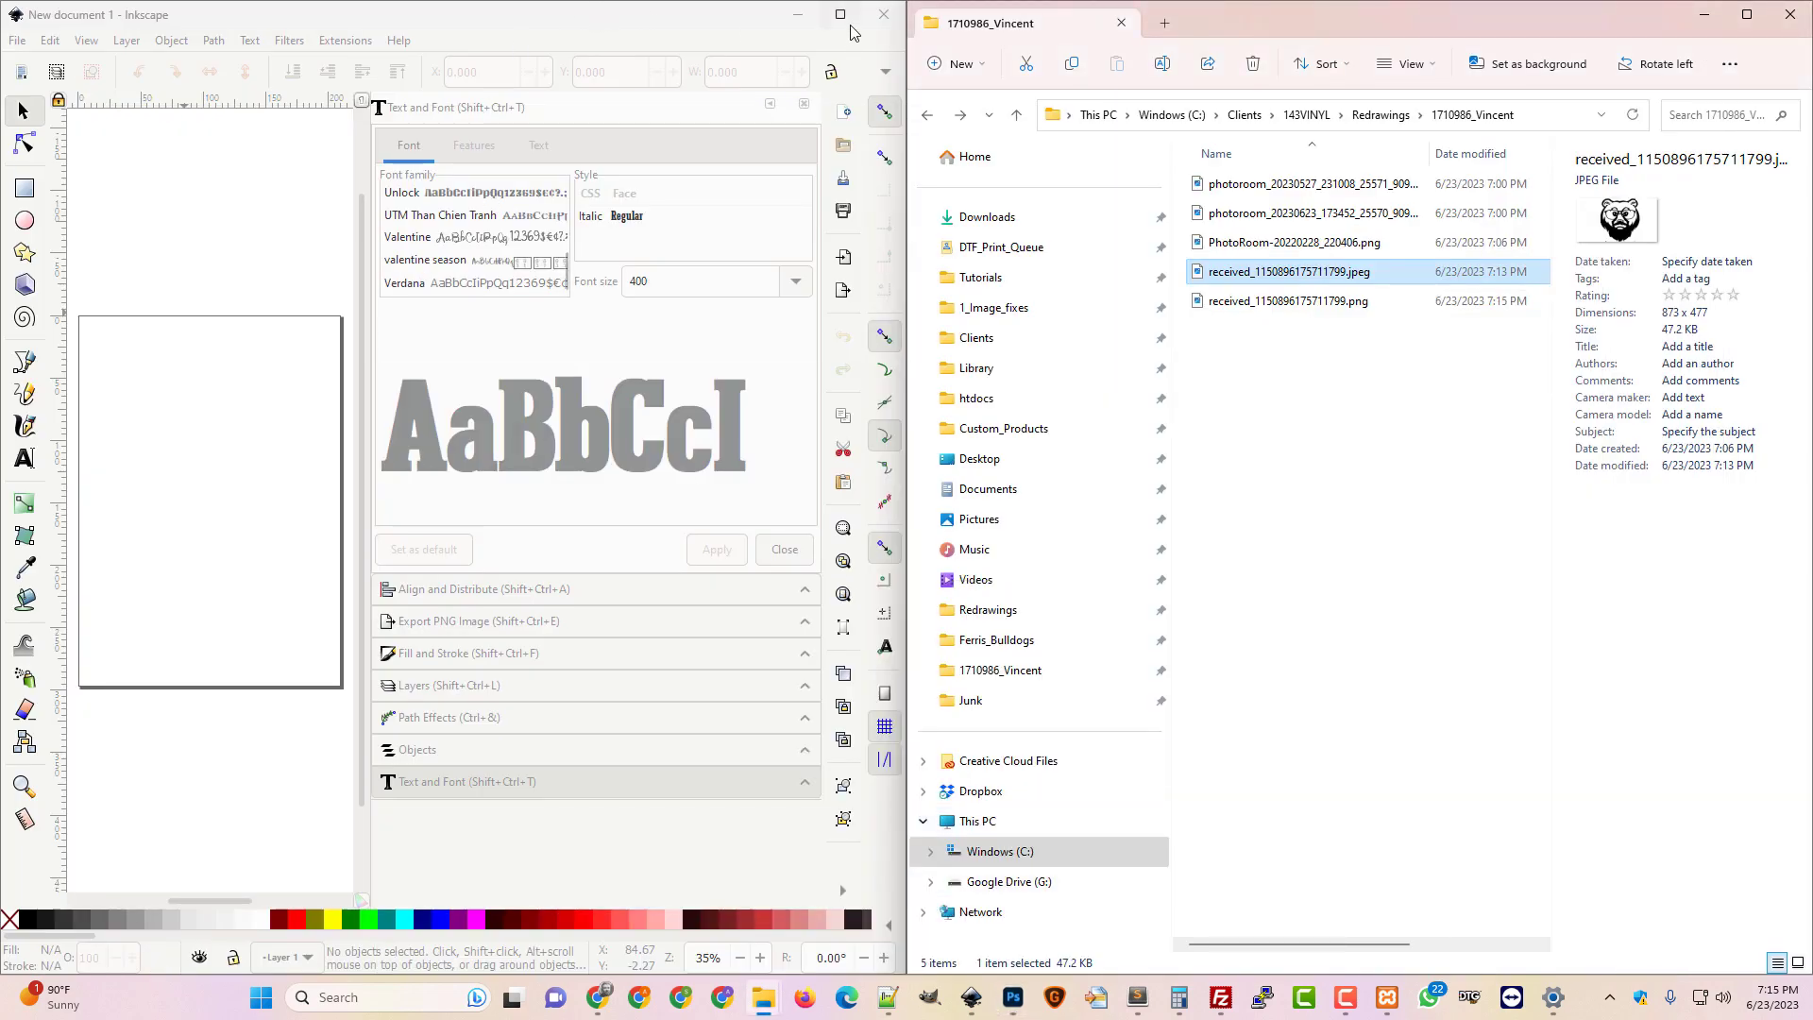
Drag the bear PNG from the client folder onto the Inkscape page and embed it
left_click(841, 15)
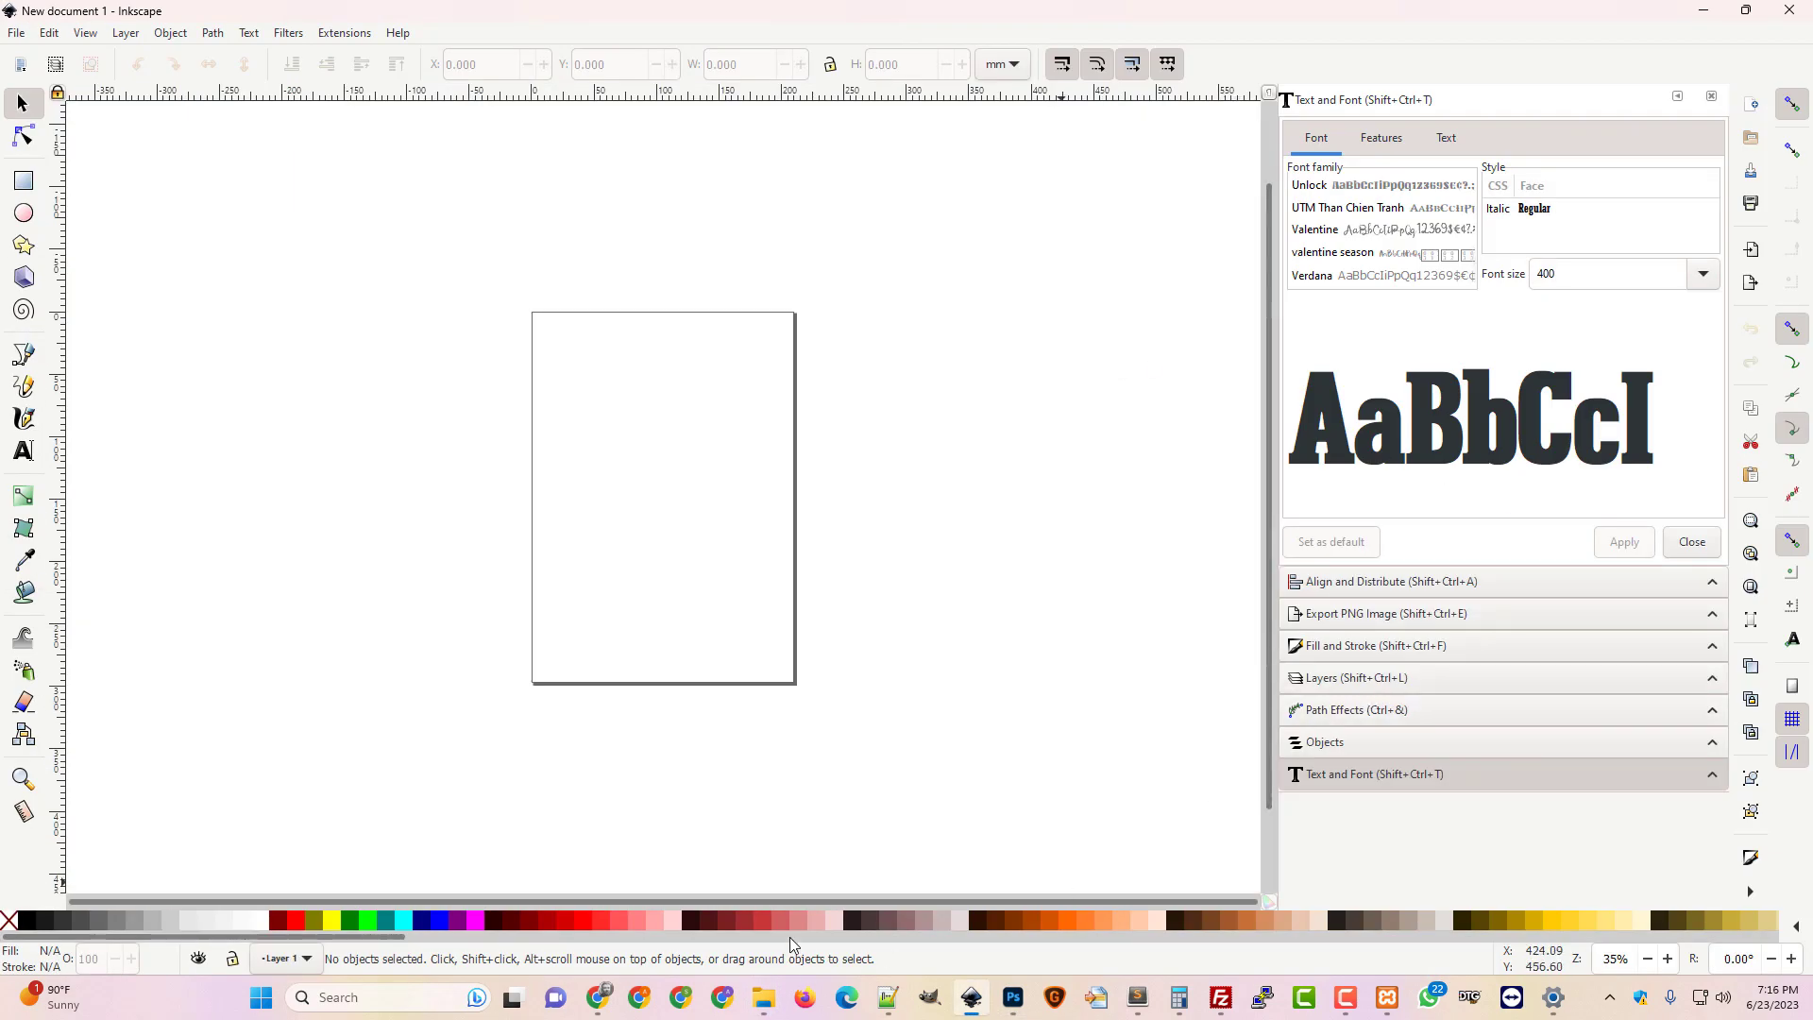
mouse_move(763, 997)
left_click(704, 864)
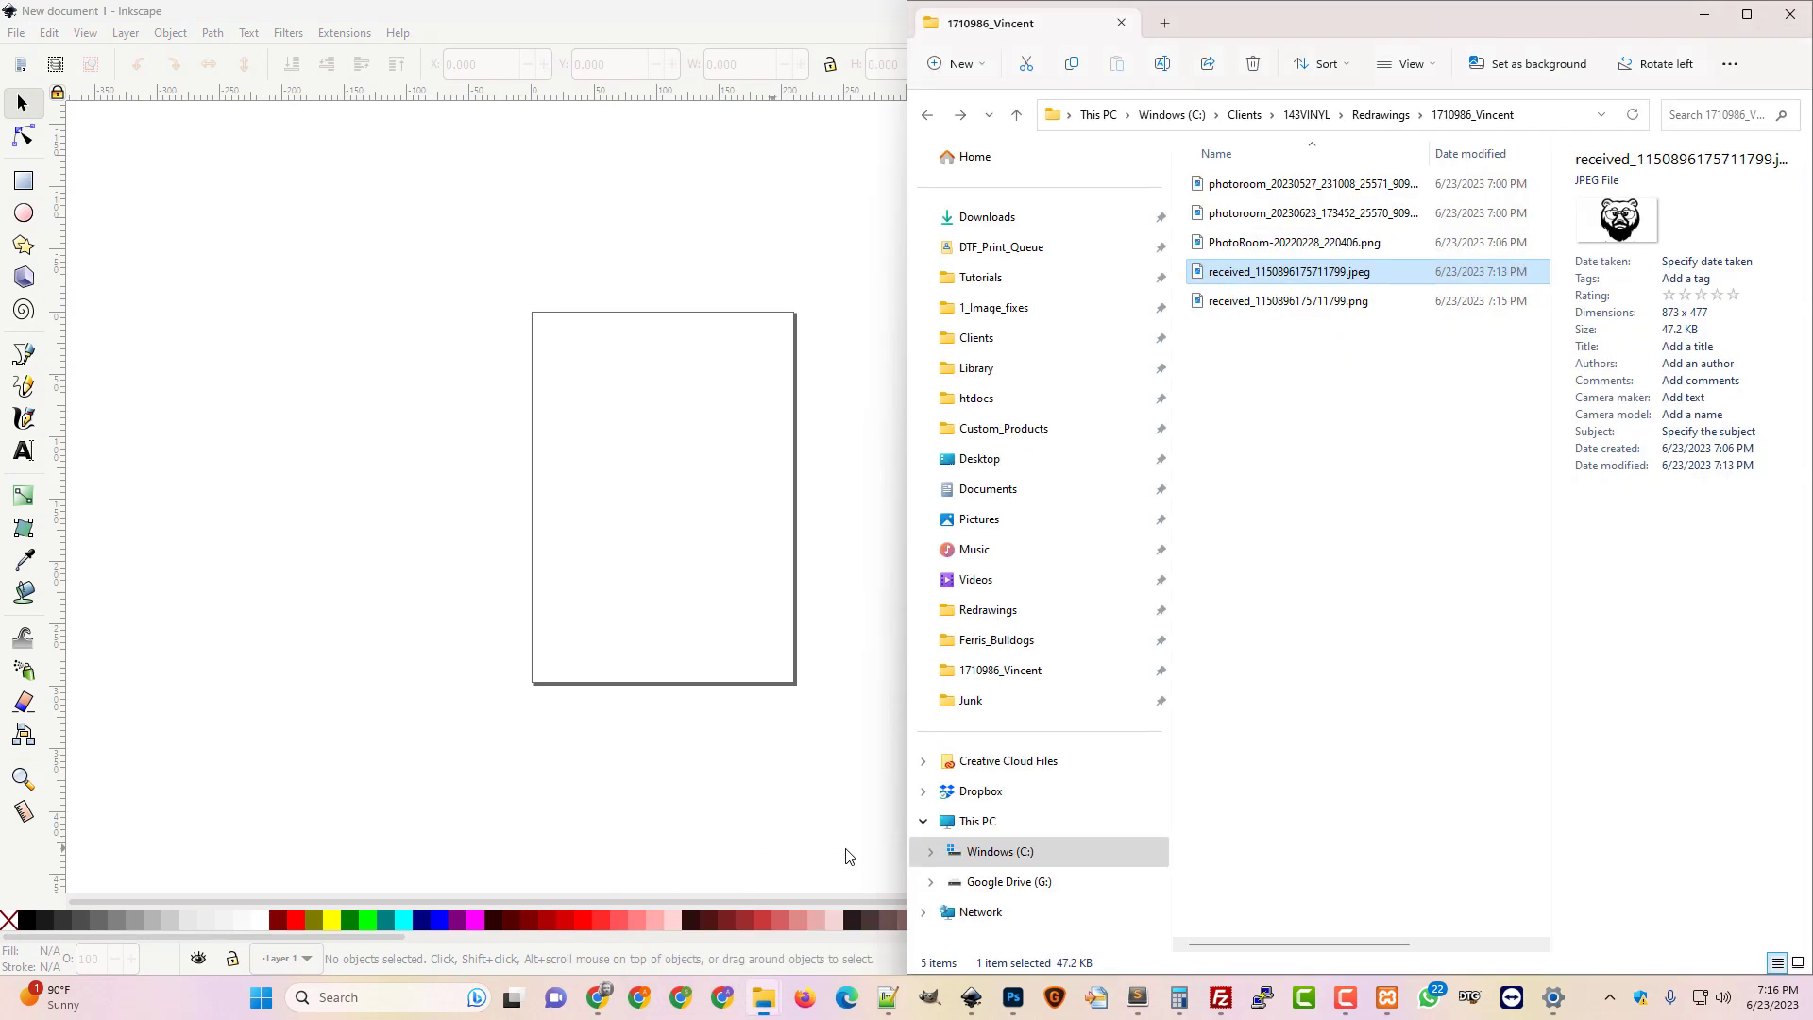
left_click_drag(1288, 31, 1550, 179)
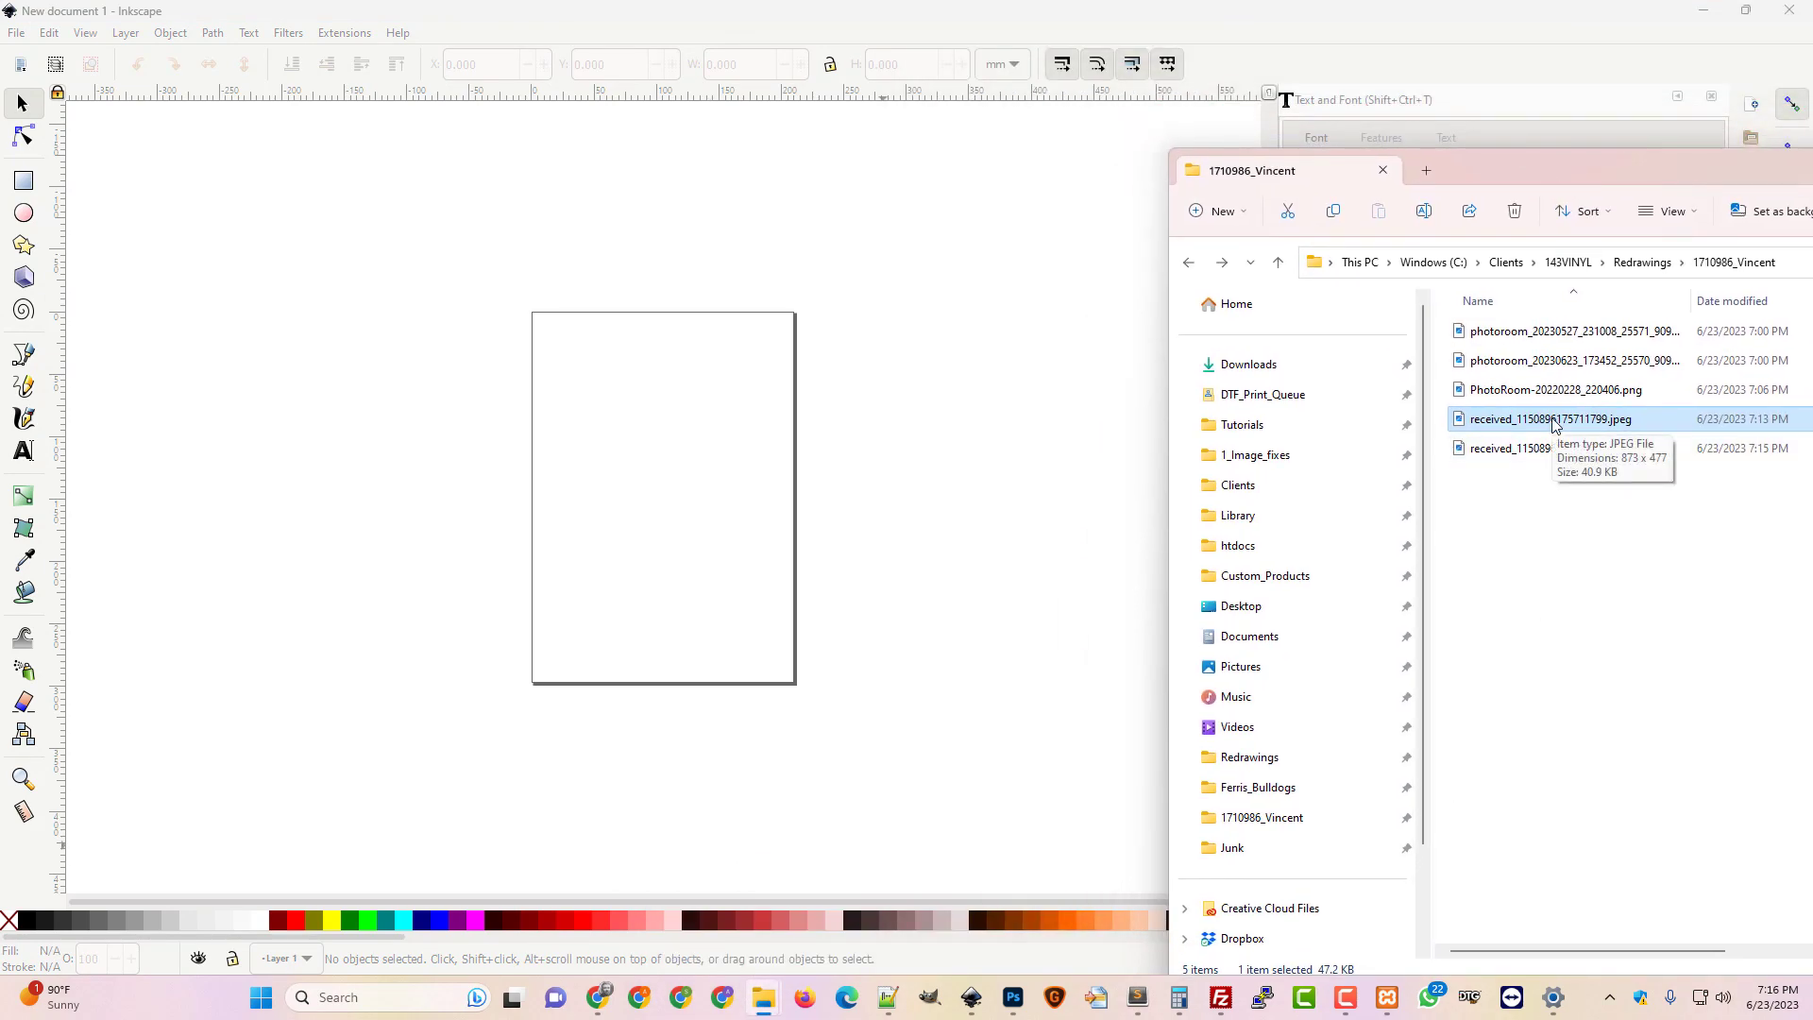
left_click_drag(1535, 449, 694, 552)
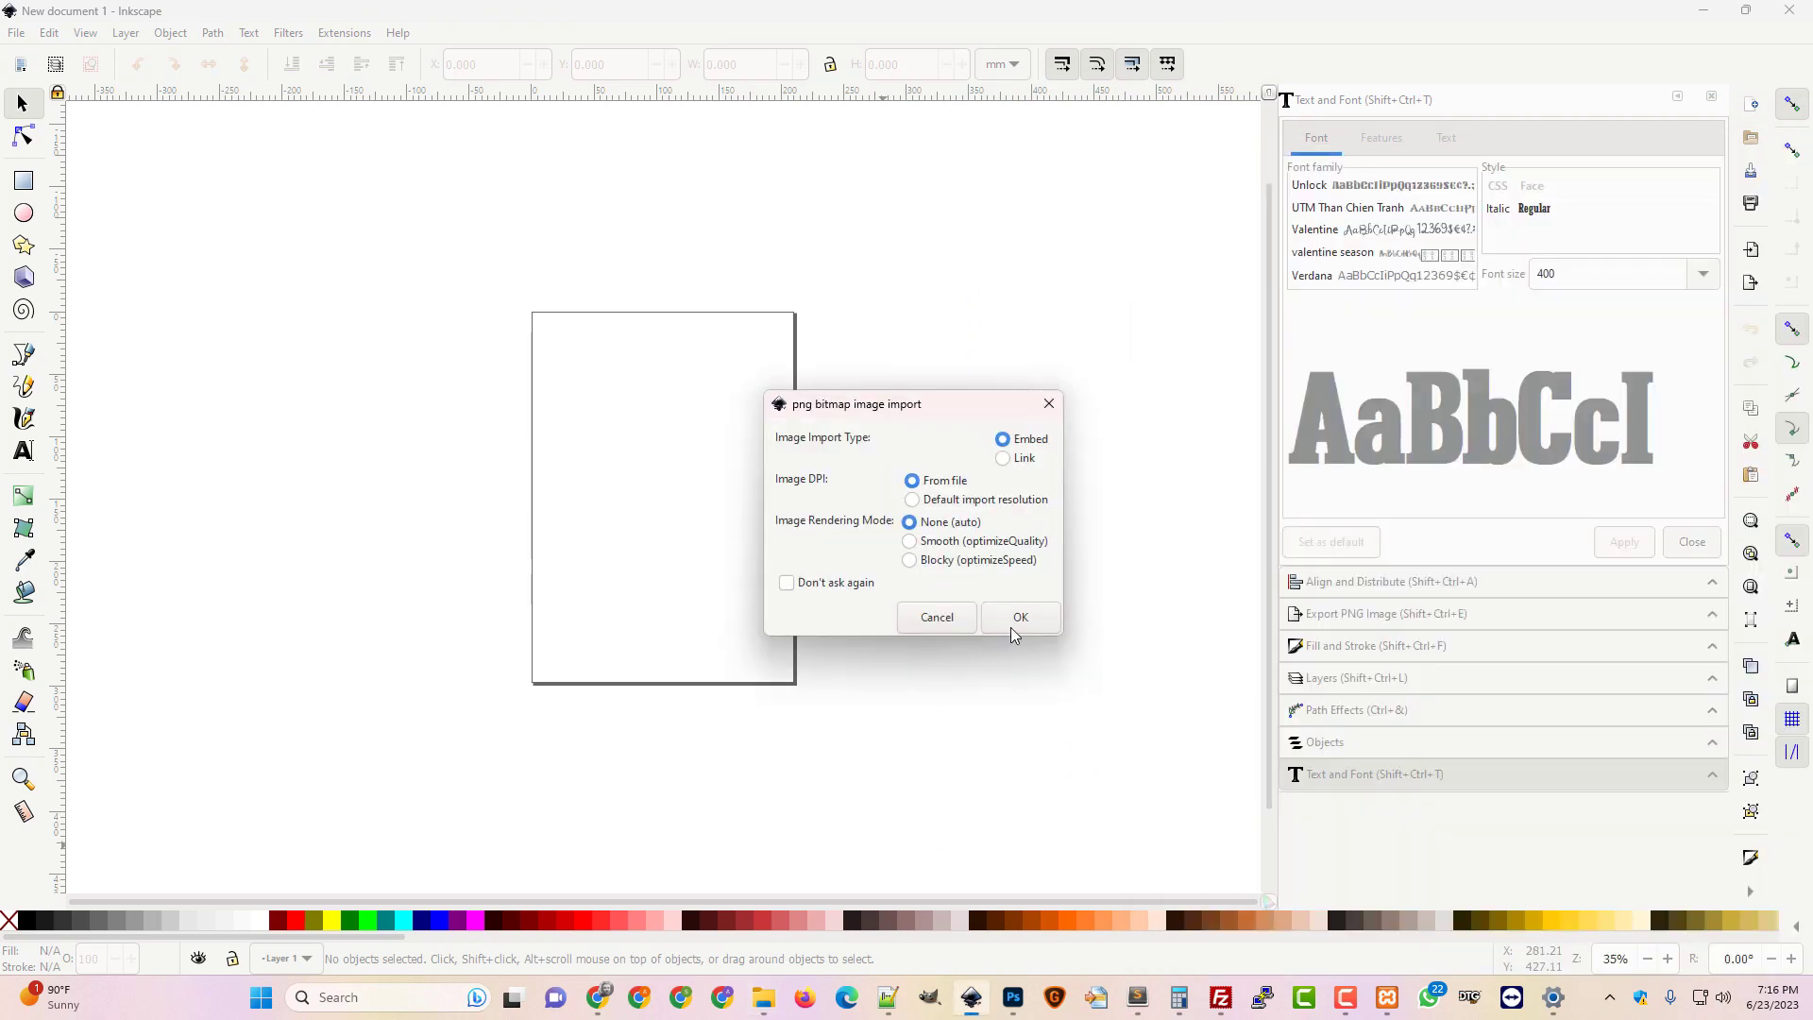
left_click(1015, 623)
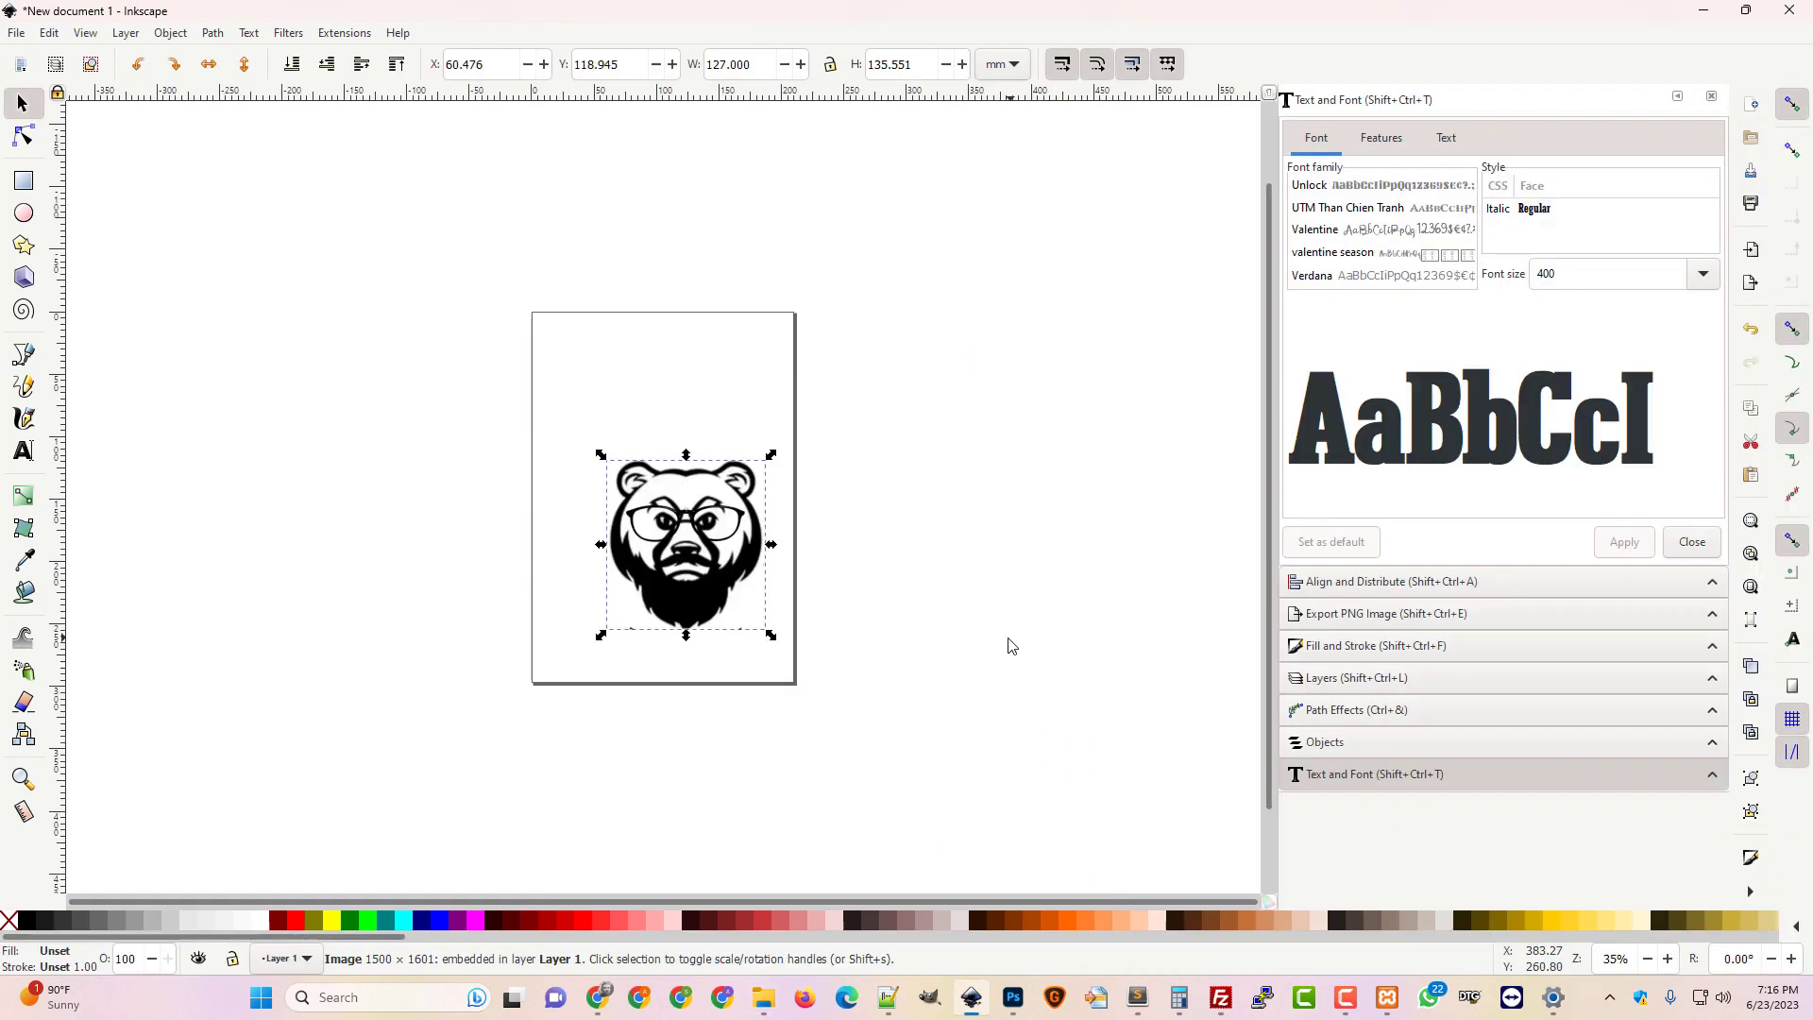
Move the bear up-left and scale it to about 198.5 x 211.9 mm
left_click_drag(708, 563, 678, 505)
mouse_move(740, 578)
left_mouse_down()
mouse_move(838, 671)
mouse_move(719, 557)
left_mouse_up()
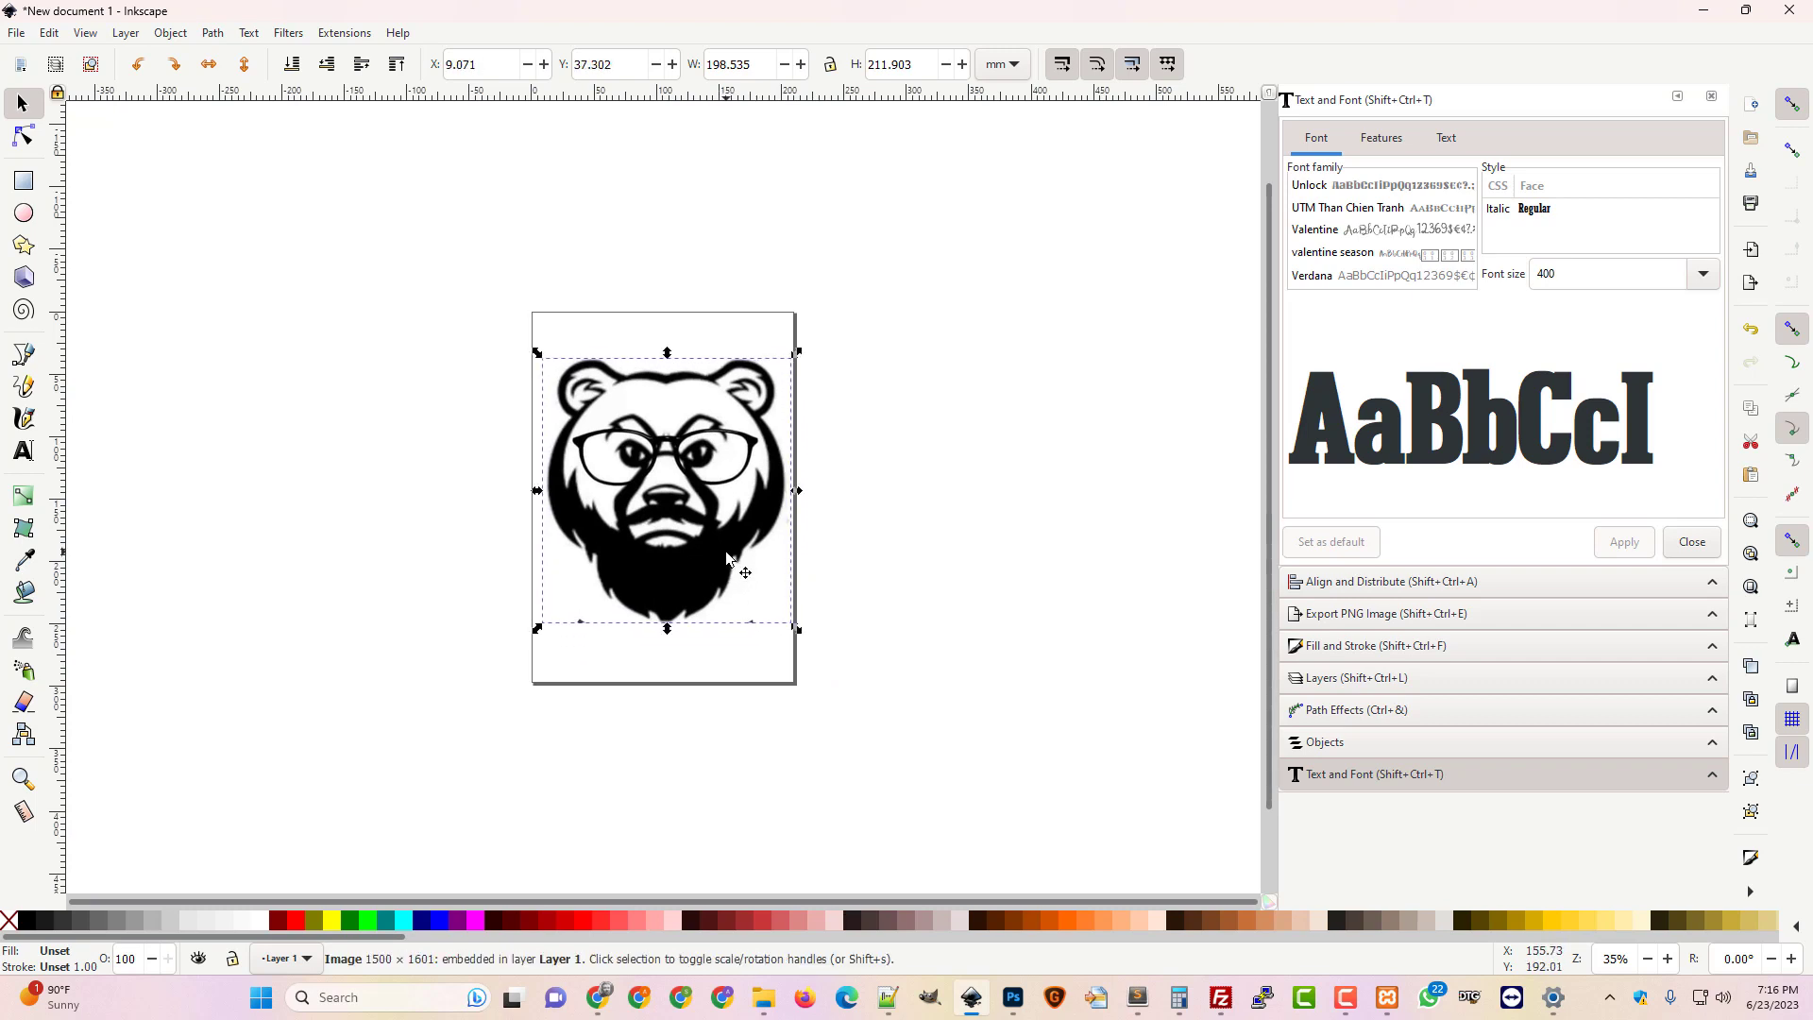
scroll(728, 559, "up", 2)
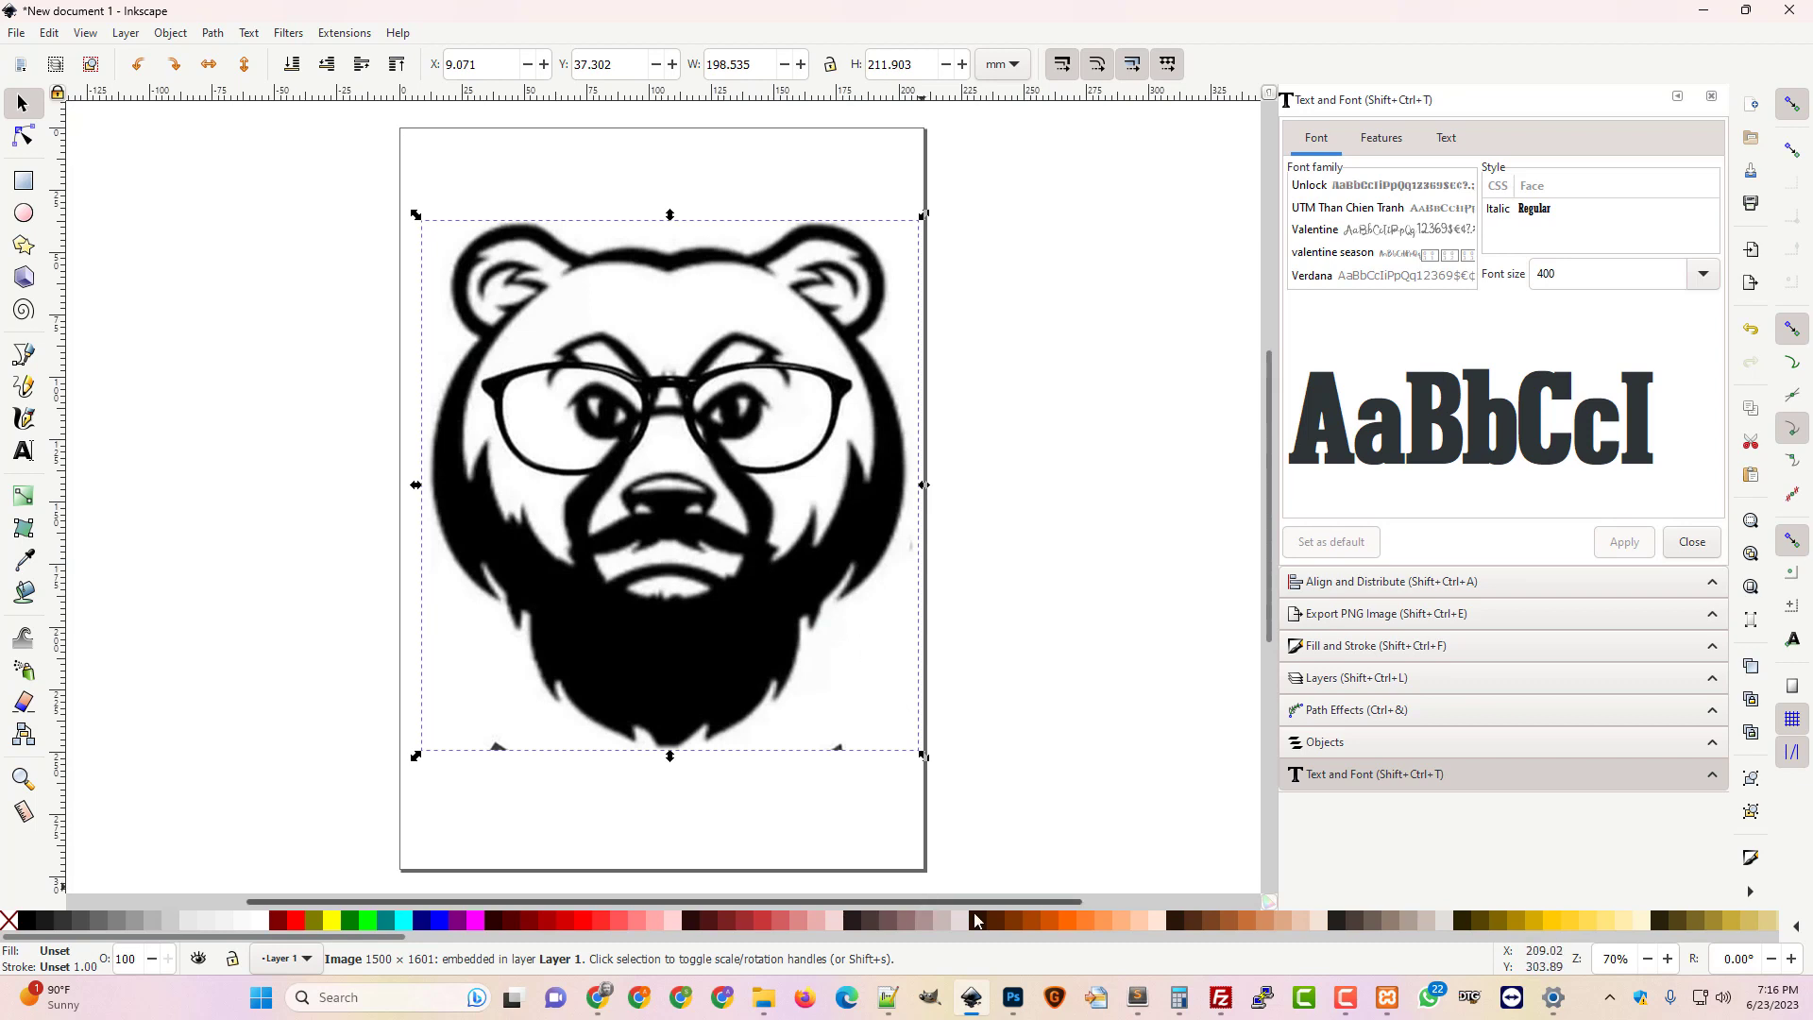
Load the bear PNG into Topaz Gigapixel AI and zoom out its 4× preview
left_click(1057, 999)
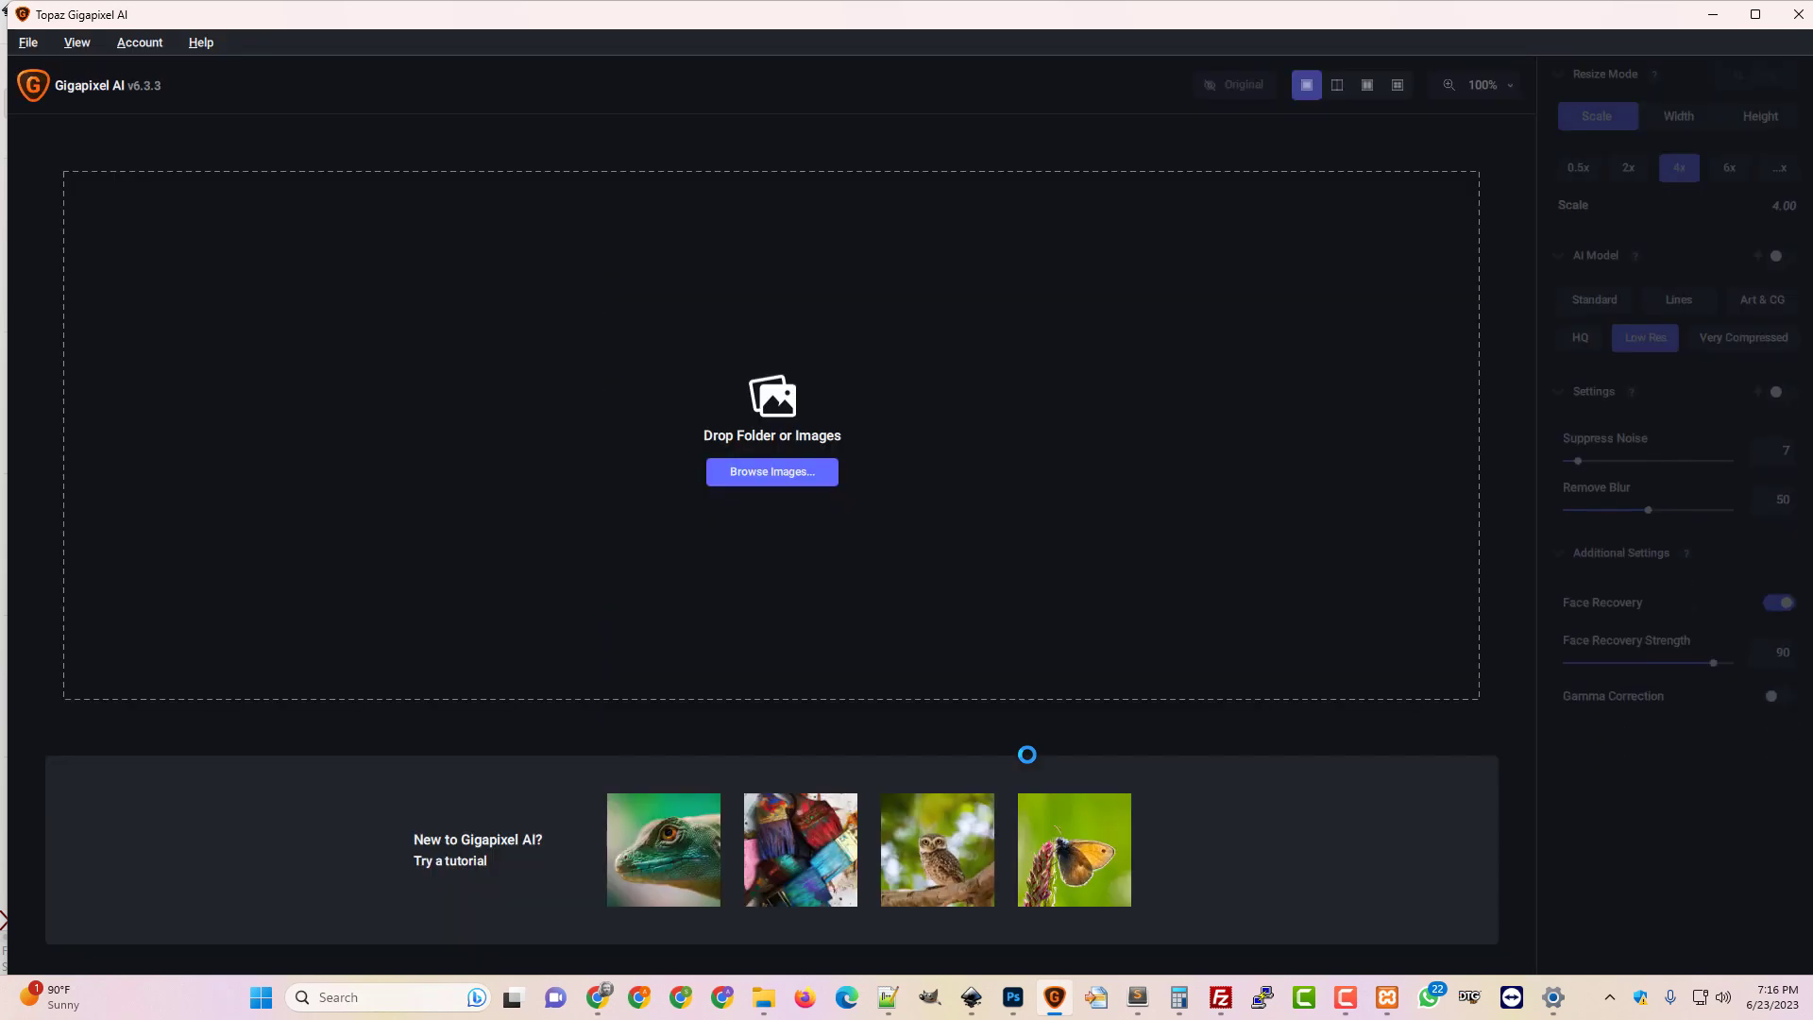
left_click(809, 472)
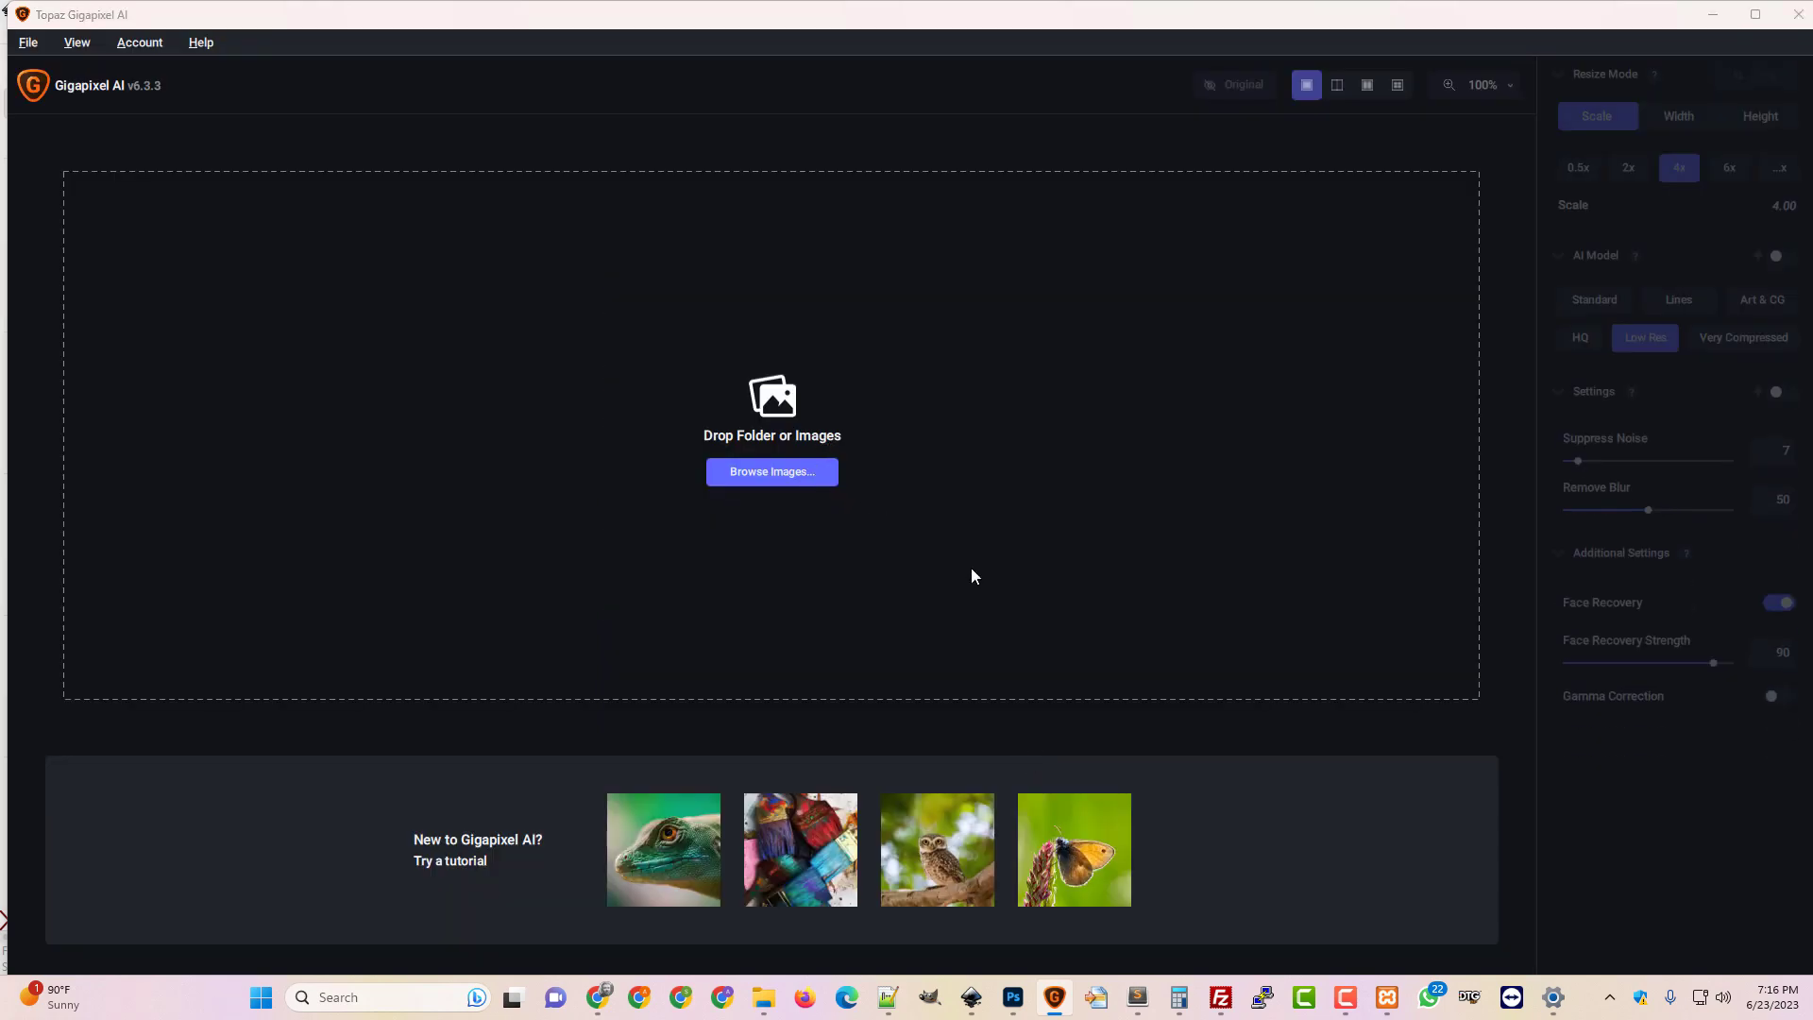
left_click(623, 224)
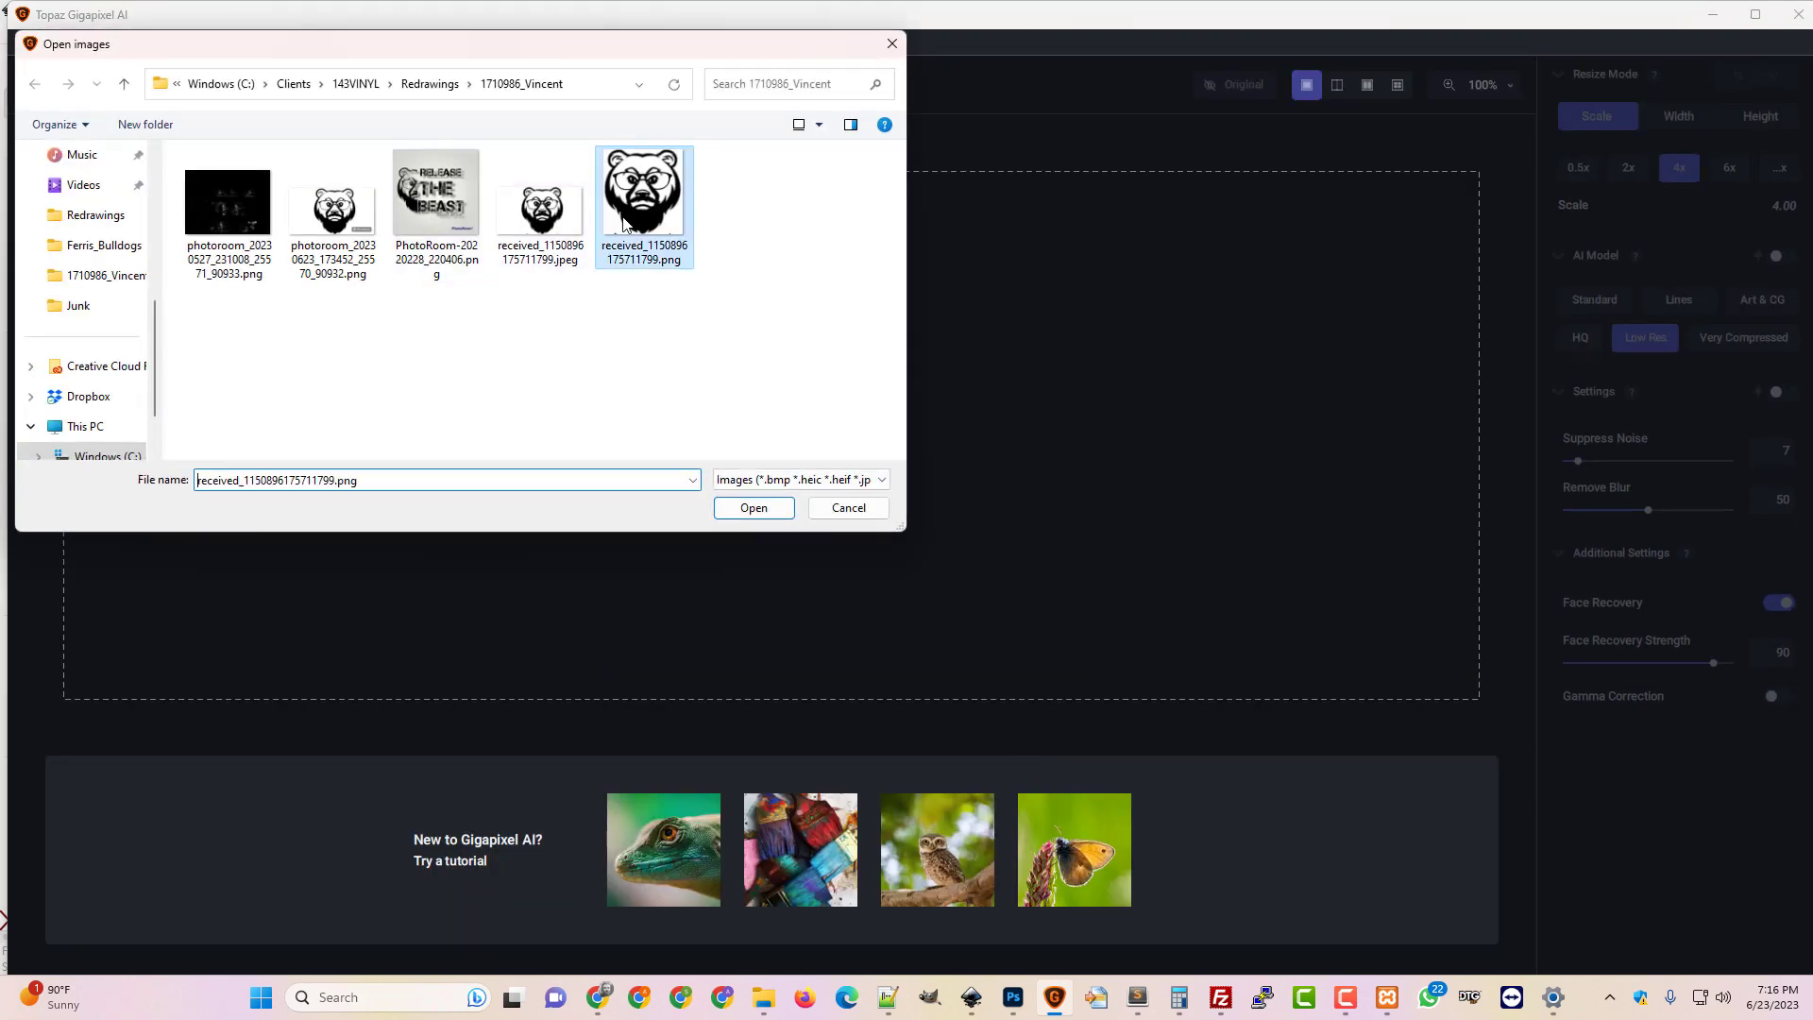
double_click(623, 224)
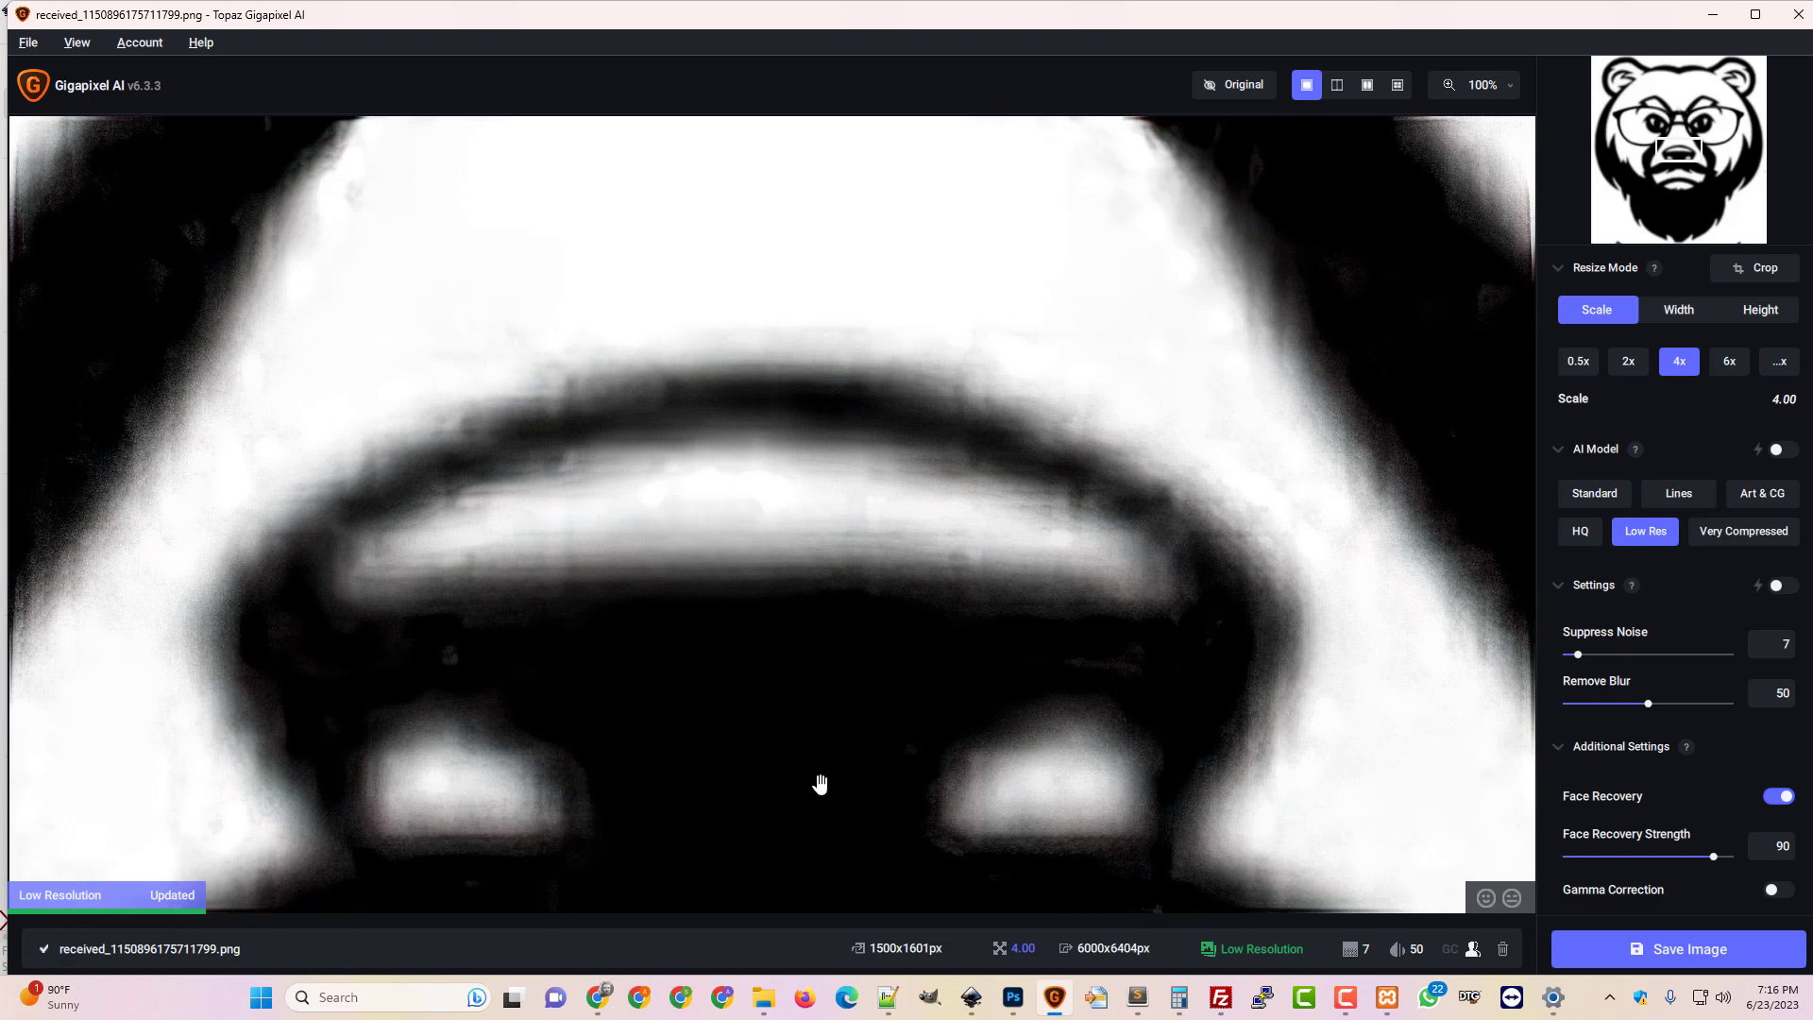
scroll(829, 774, "down", 2)
scroll(830, 774, "down", 5)
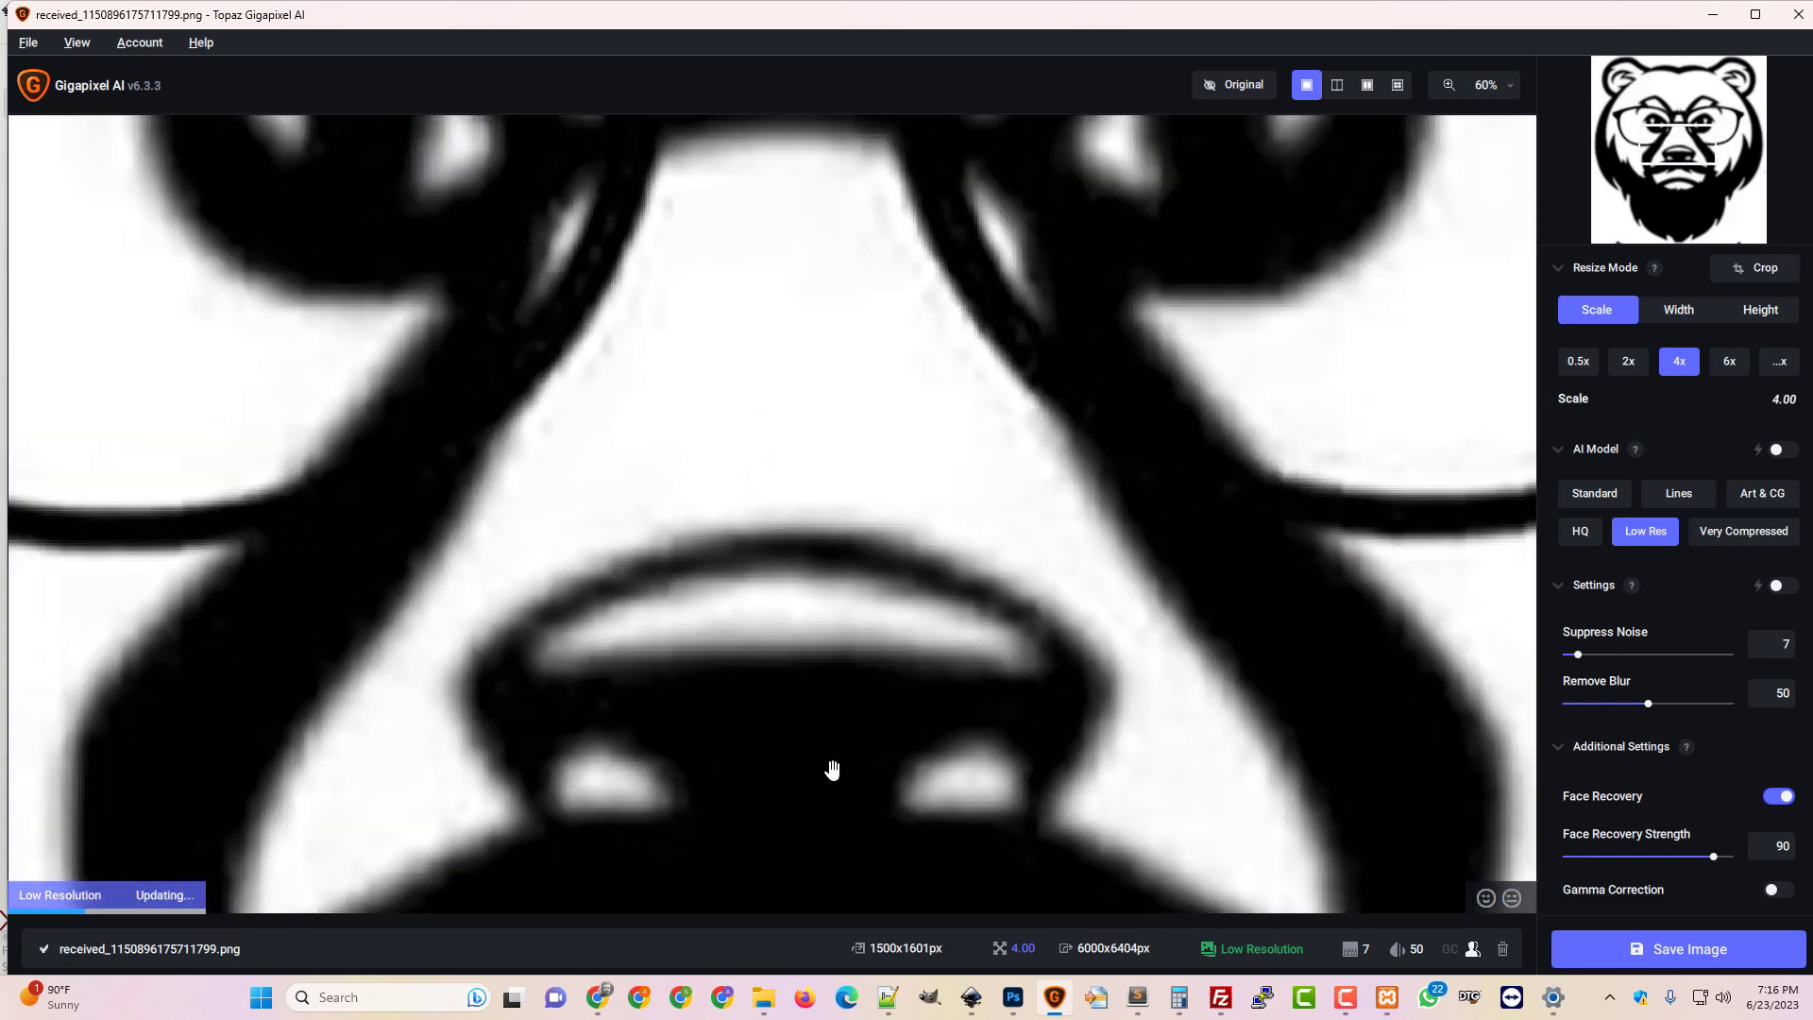
scroll(831, 769, "down", 3)
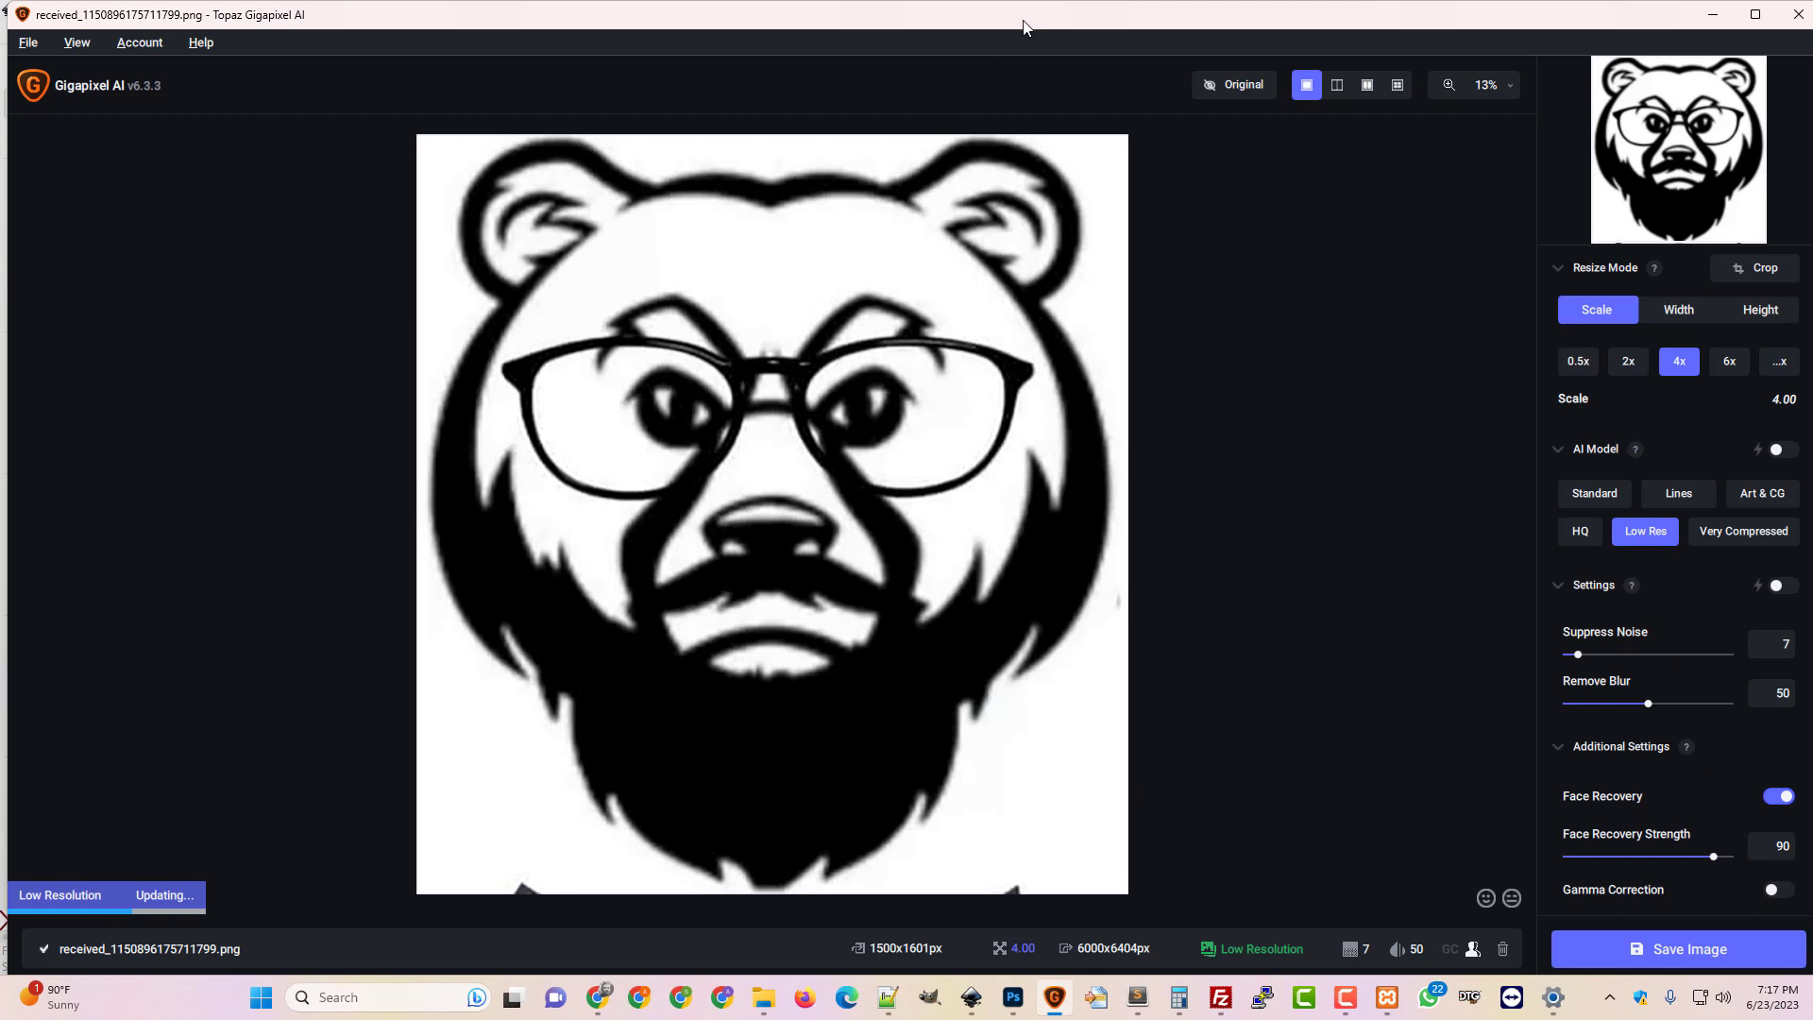
Close Gigapixel, dismissing the unsaved-changes prompt
left_click_drag(1024, 27, 971, 57)
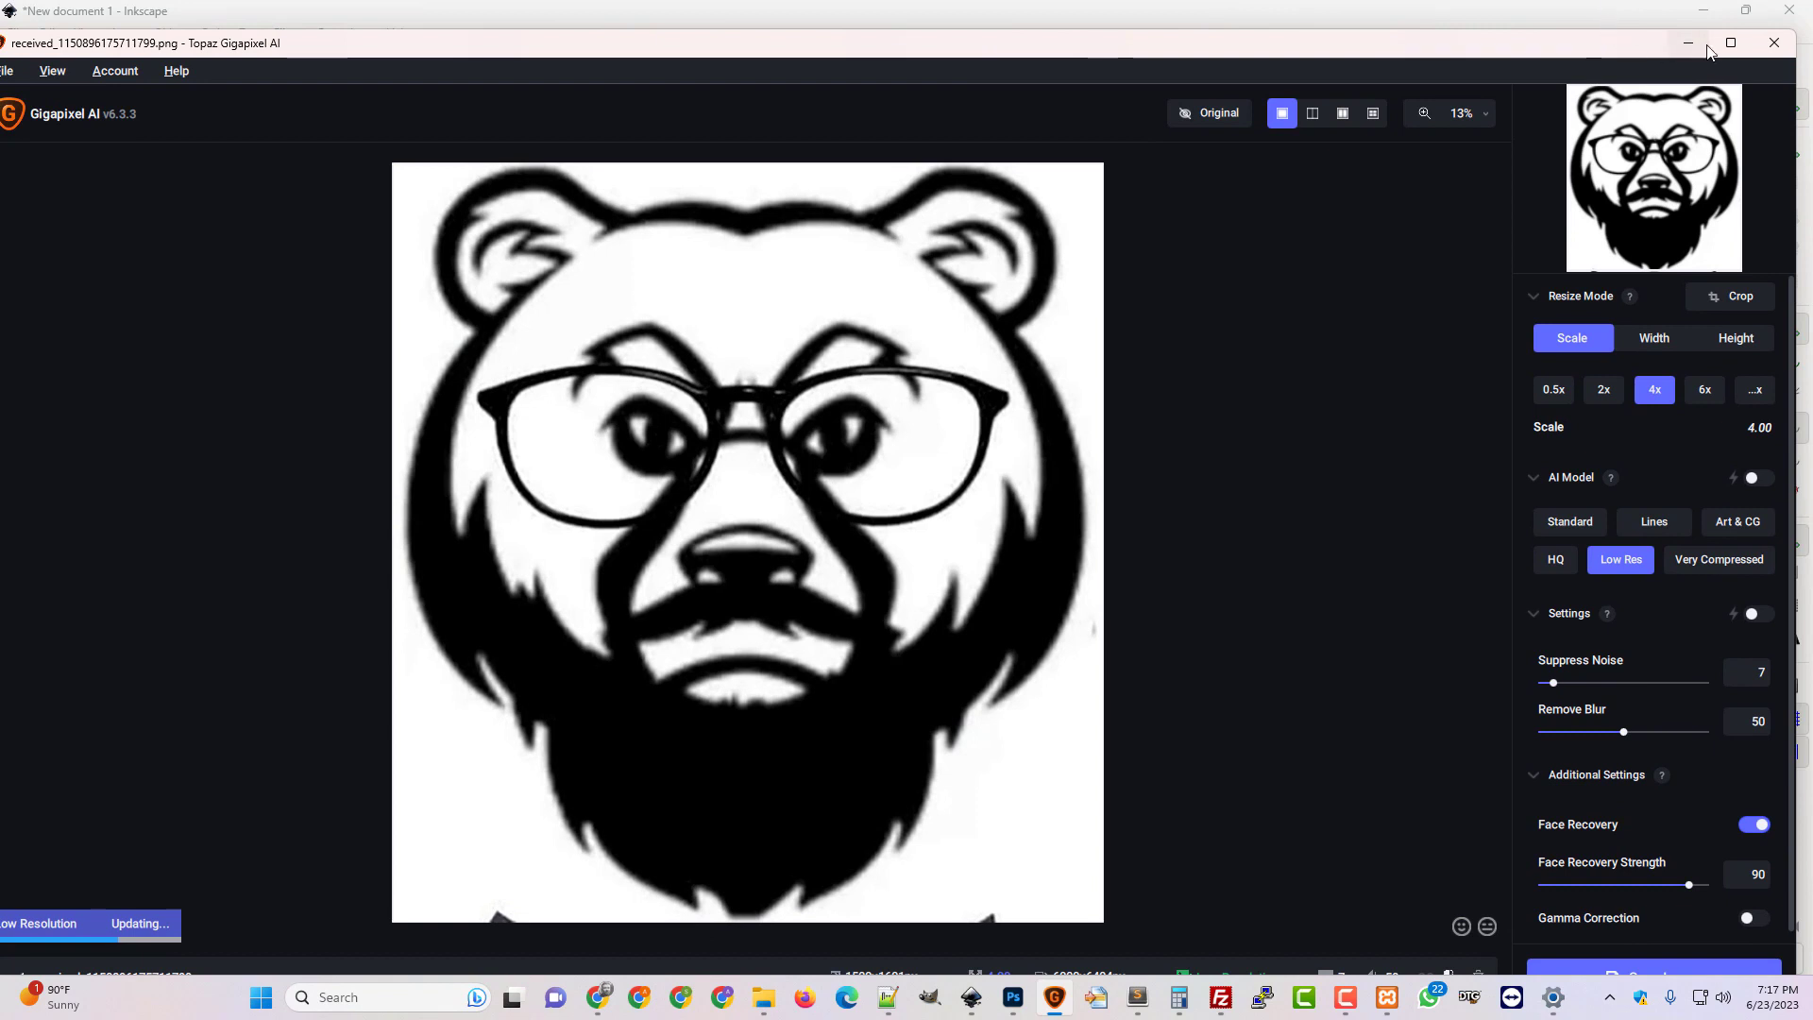
left_click(1731, 43)
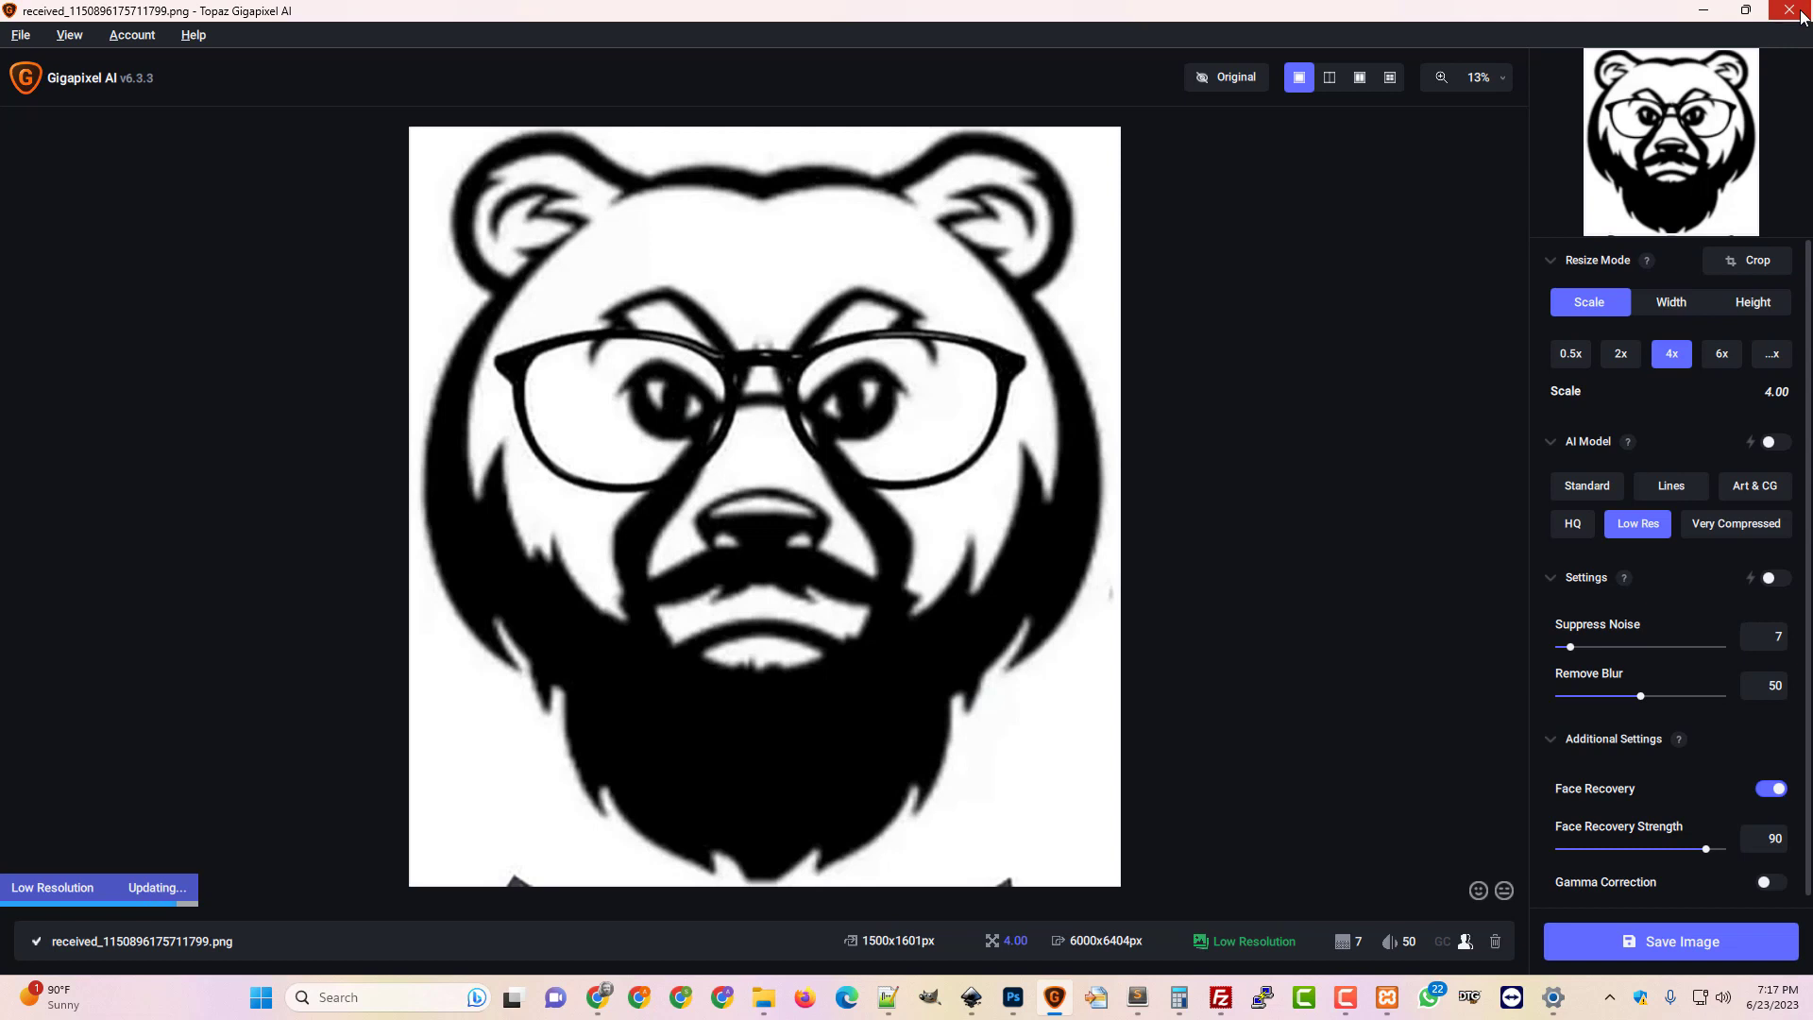
left_click(1800, 13)
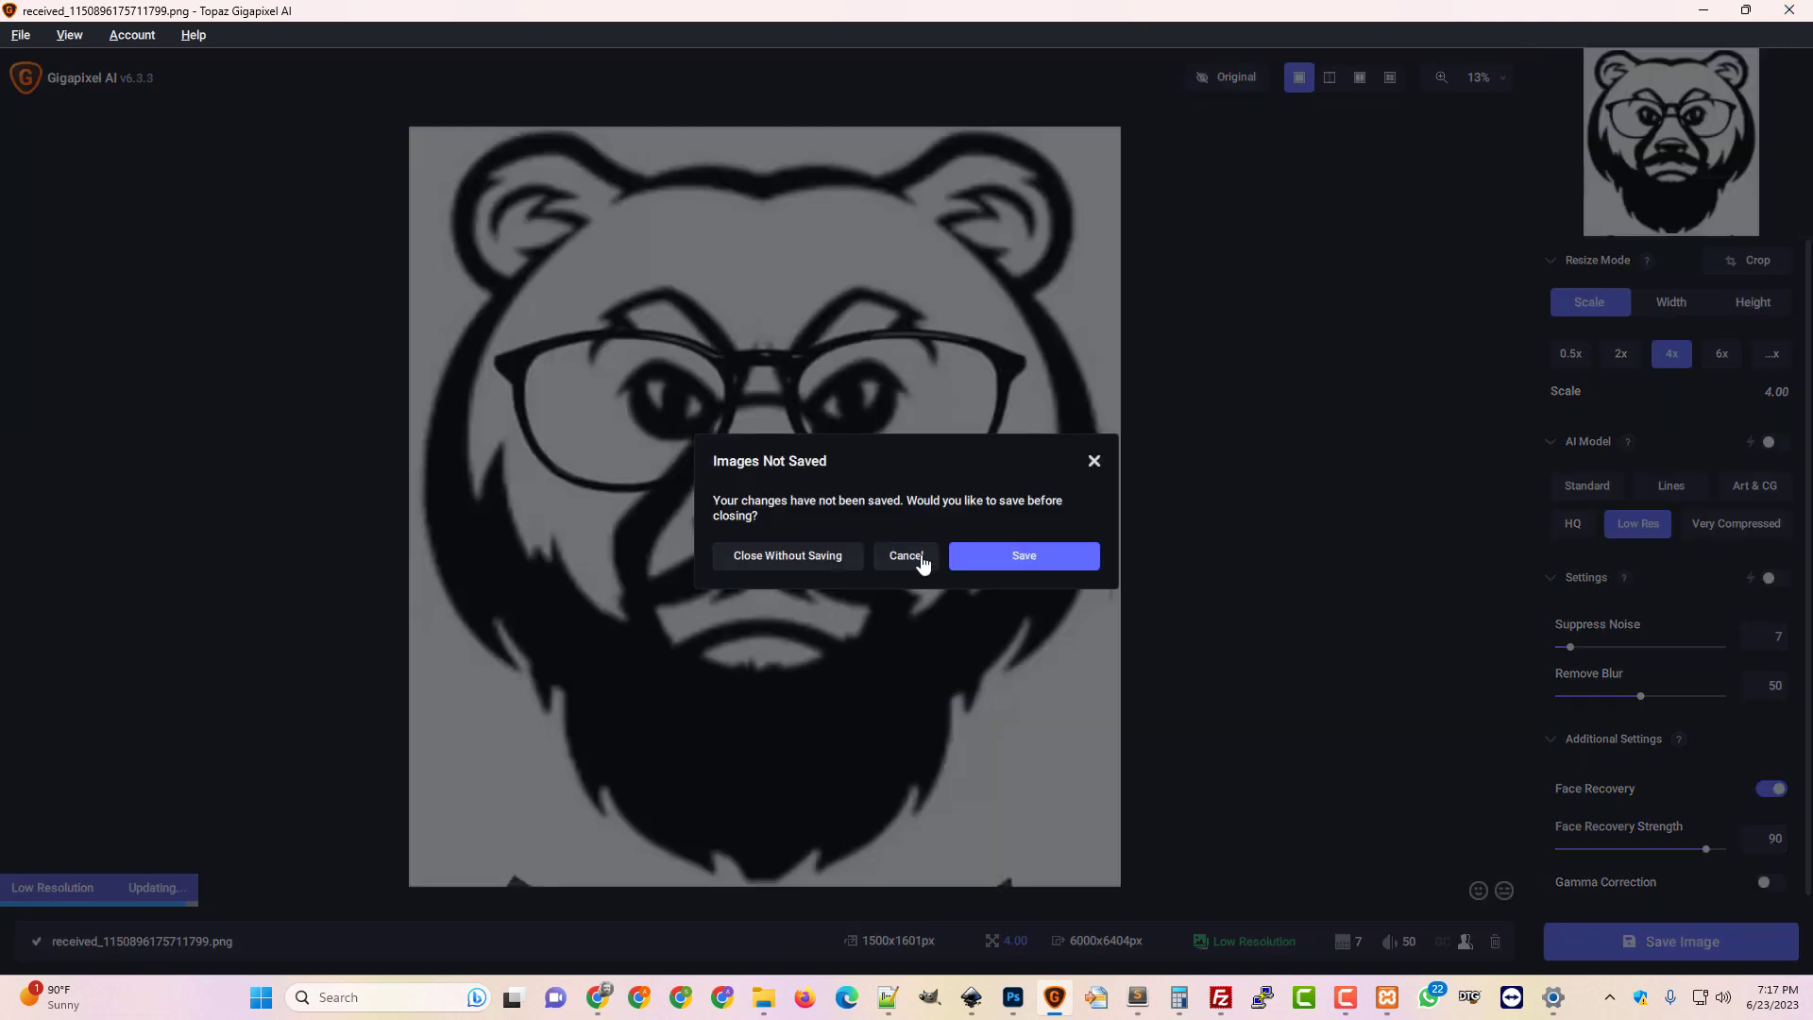
left_click(805, 565)
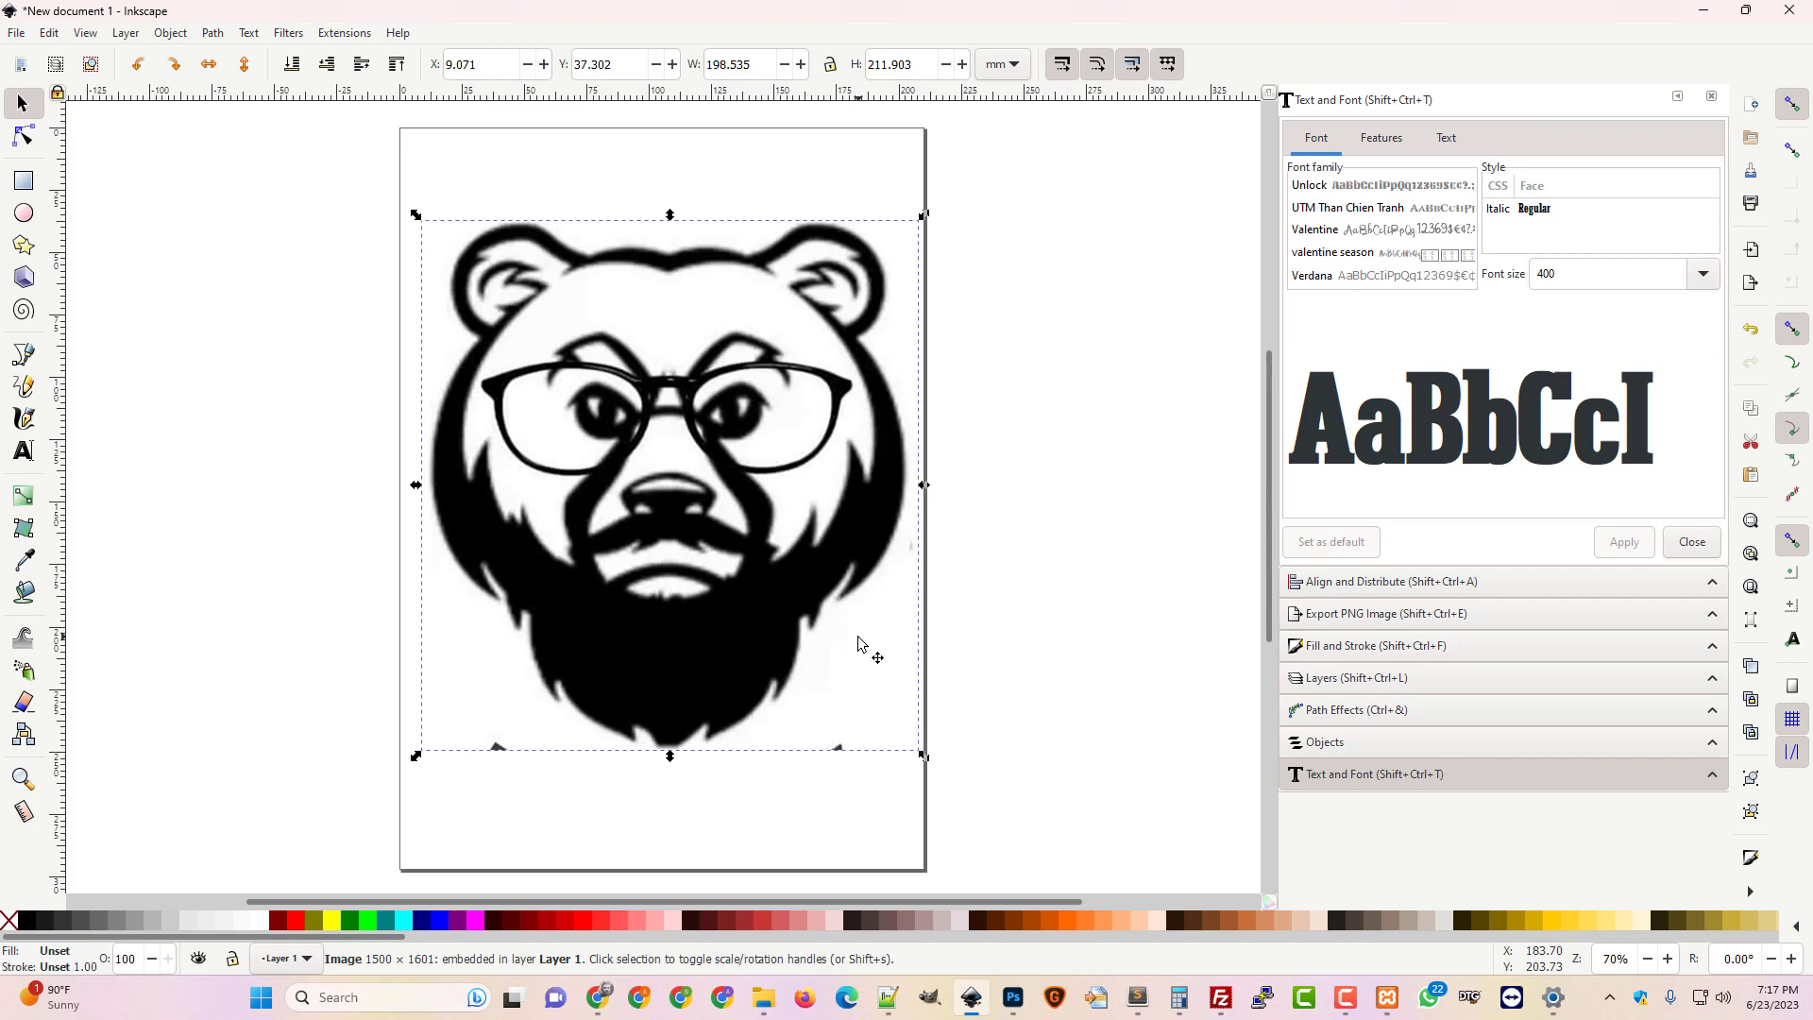
Open Inkscape's Path menu to reach Trace Bitmap
left_click(214, 34)
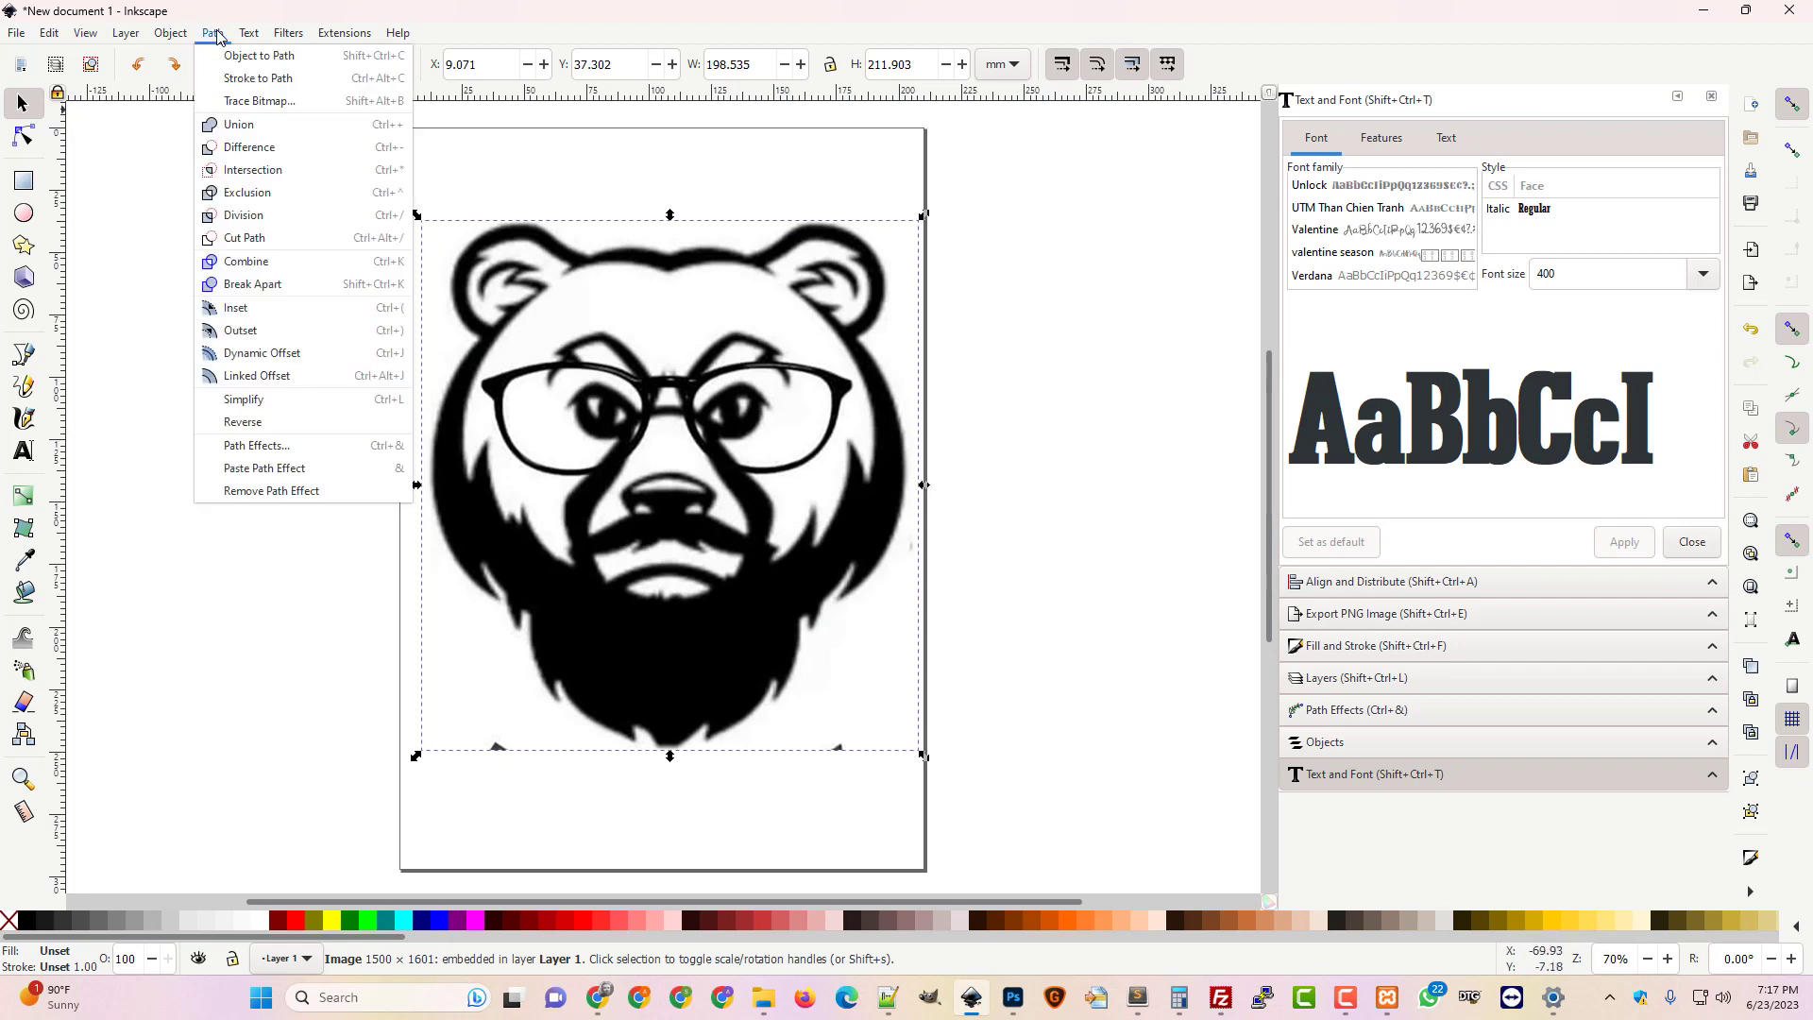
Trace the bear bitmap into a 1310-node black path with 0.450 brightness cutoff
left_click(266, 104)
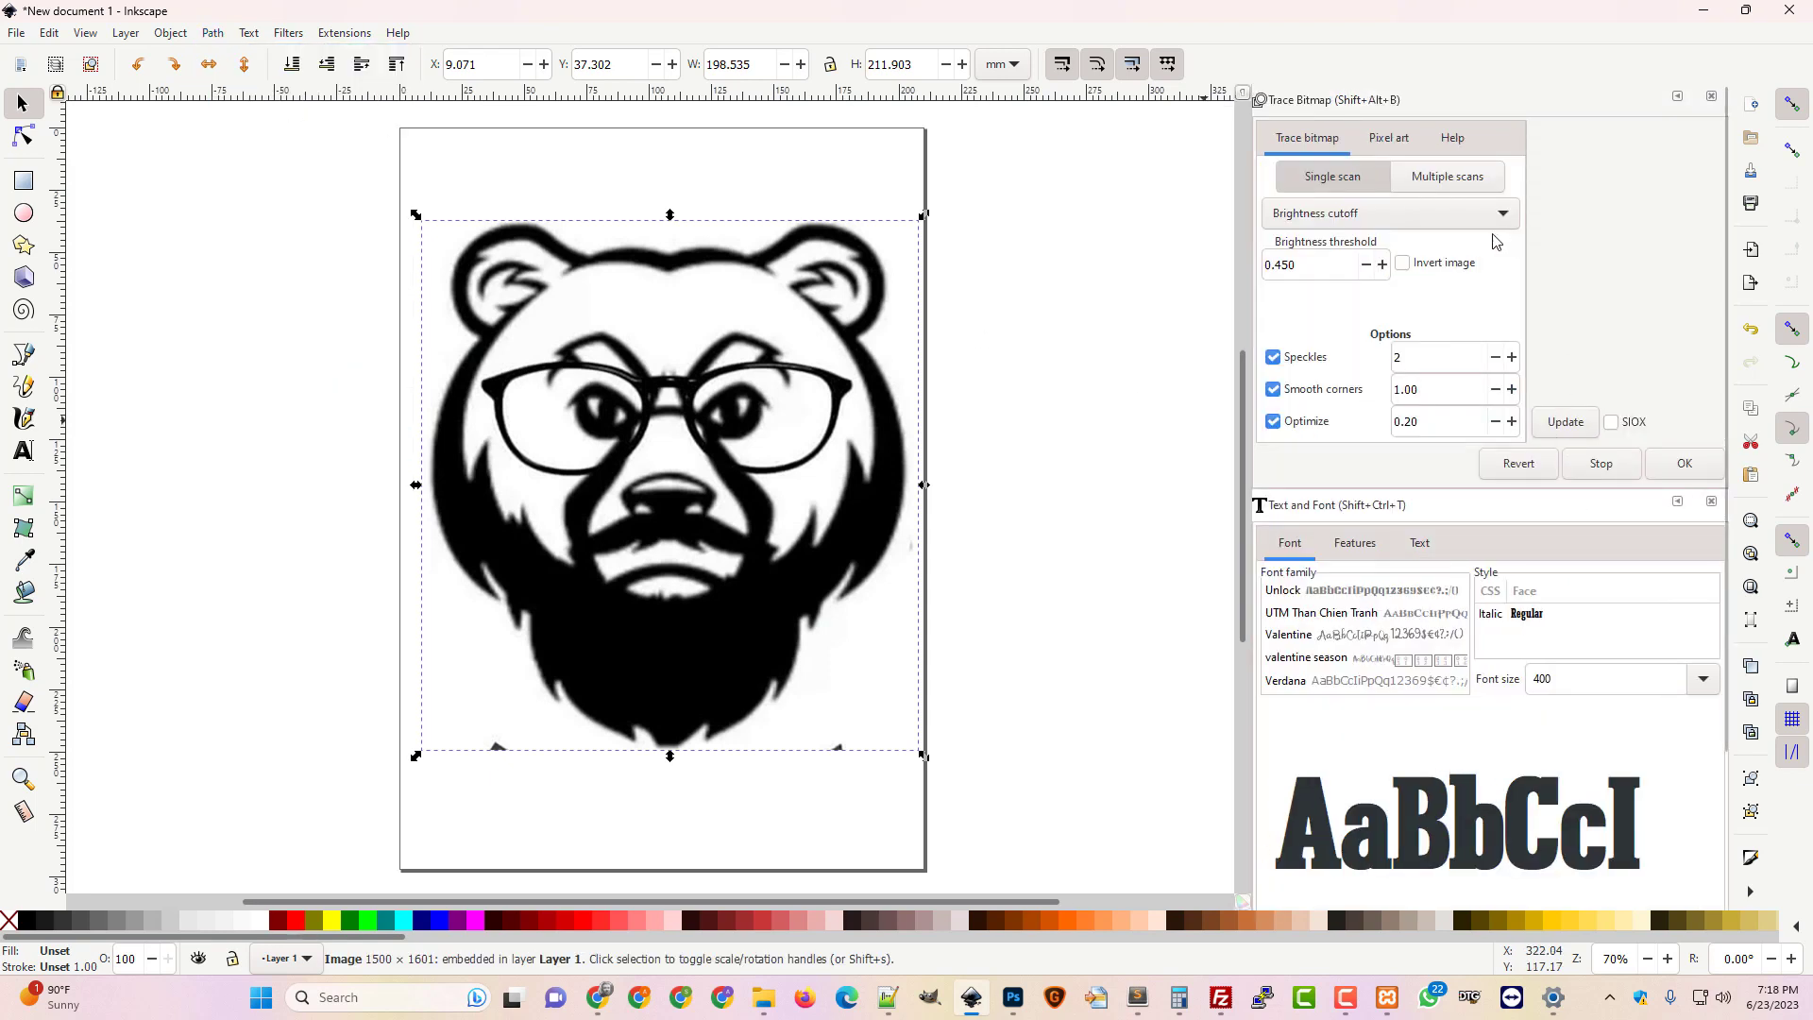
left_click_drag(1246, 359, 1031, 362)
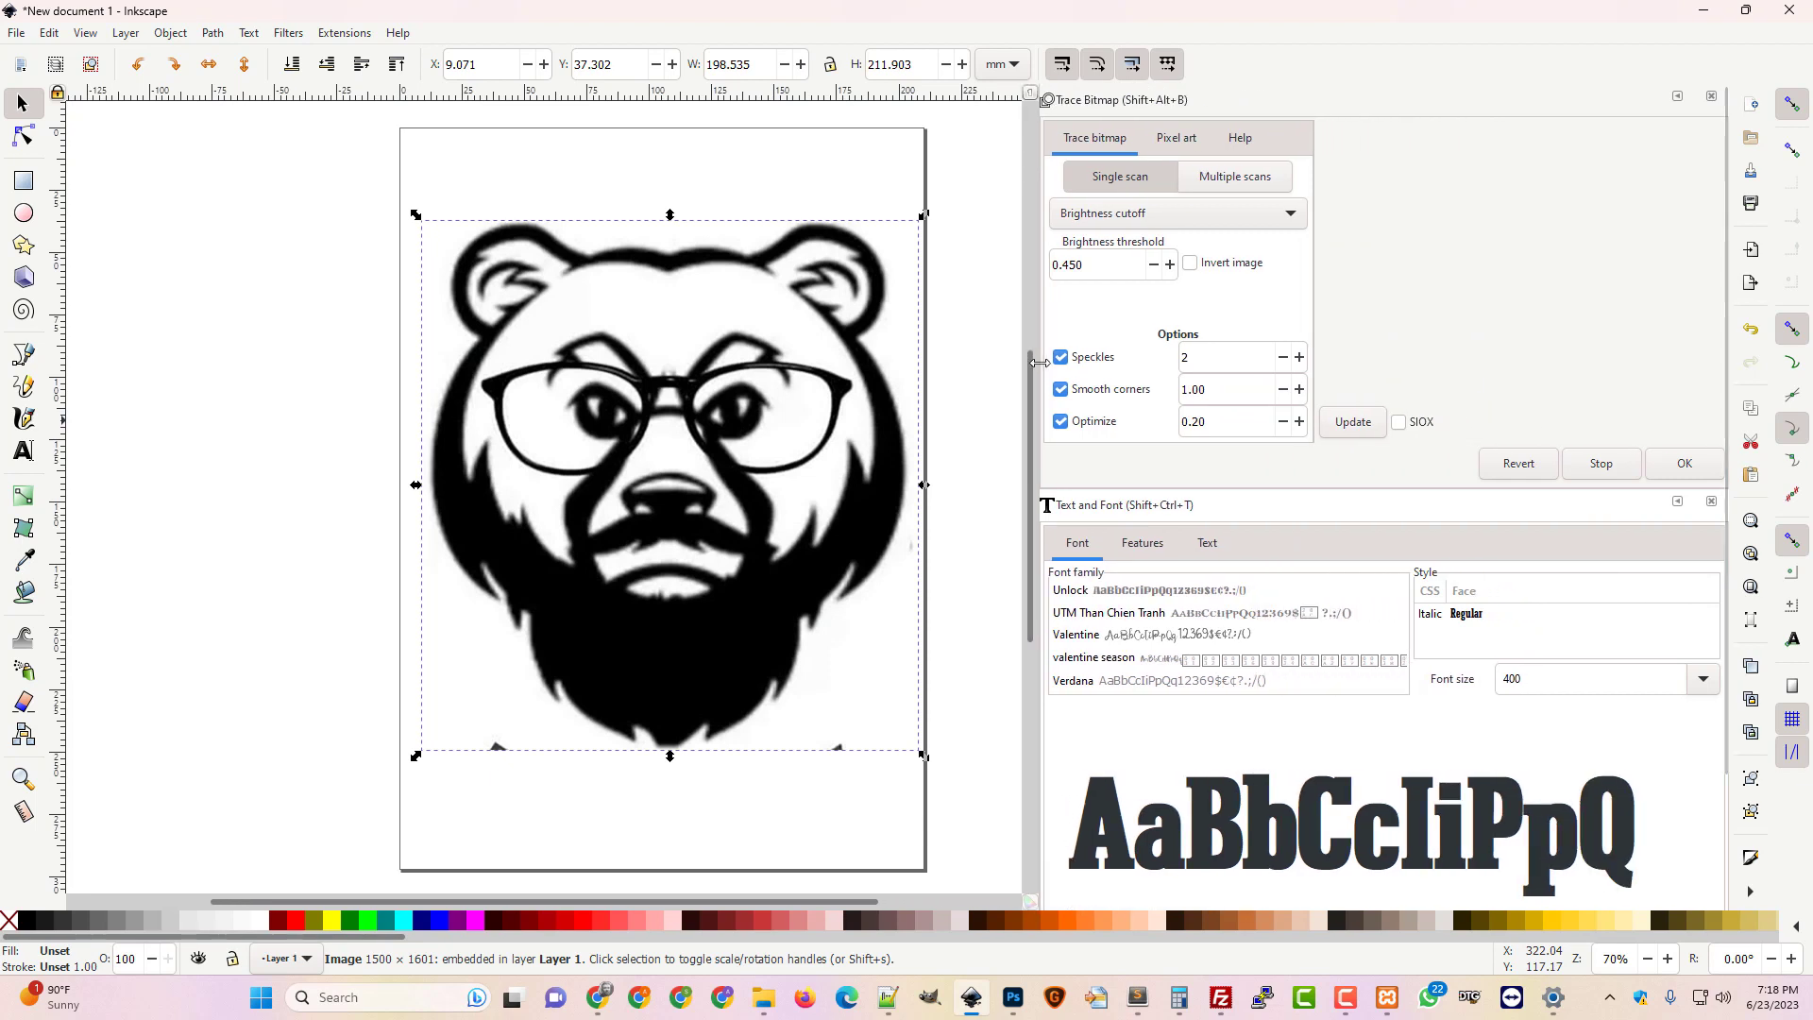
left_click(1353, 423)
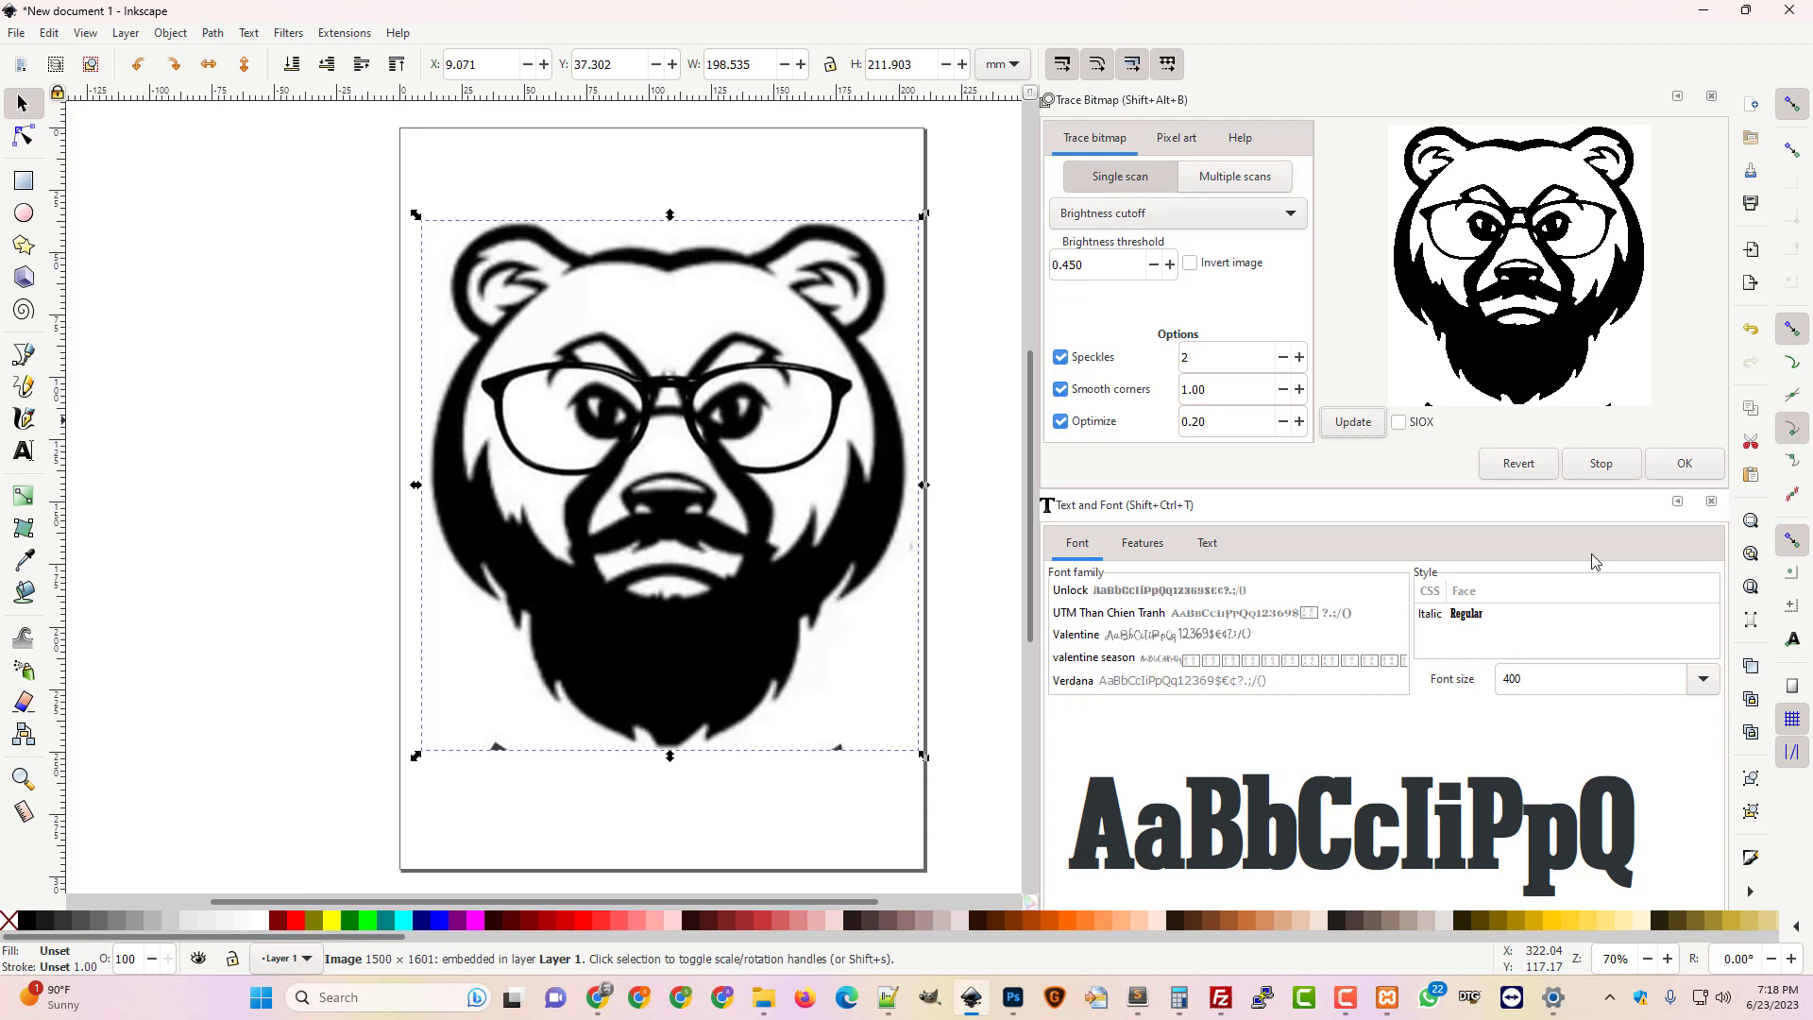
left_click(1685, 464)
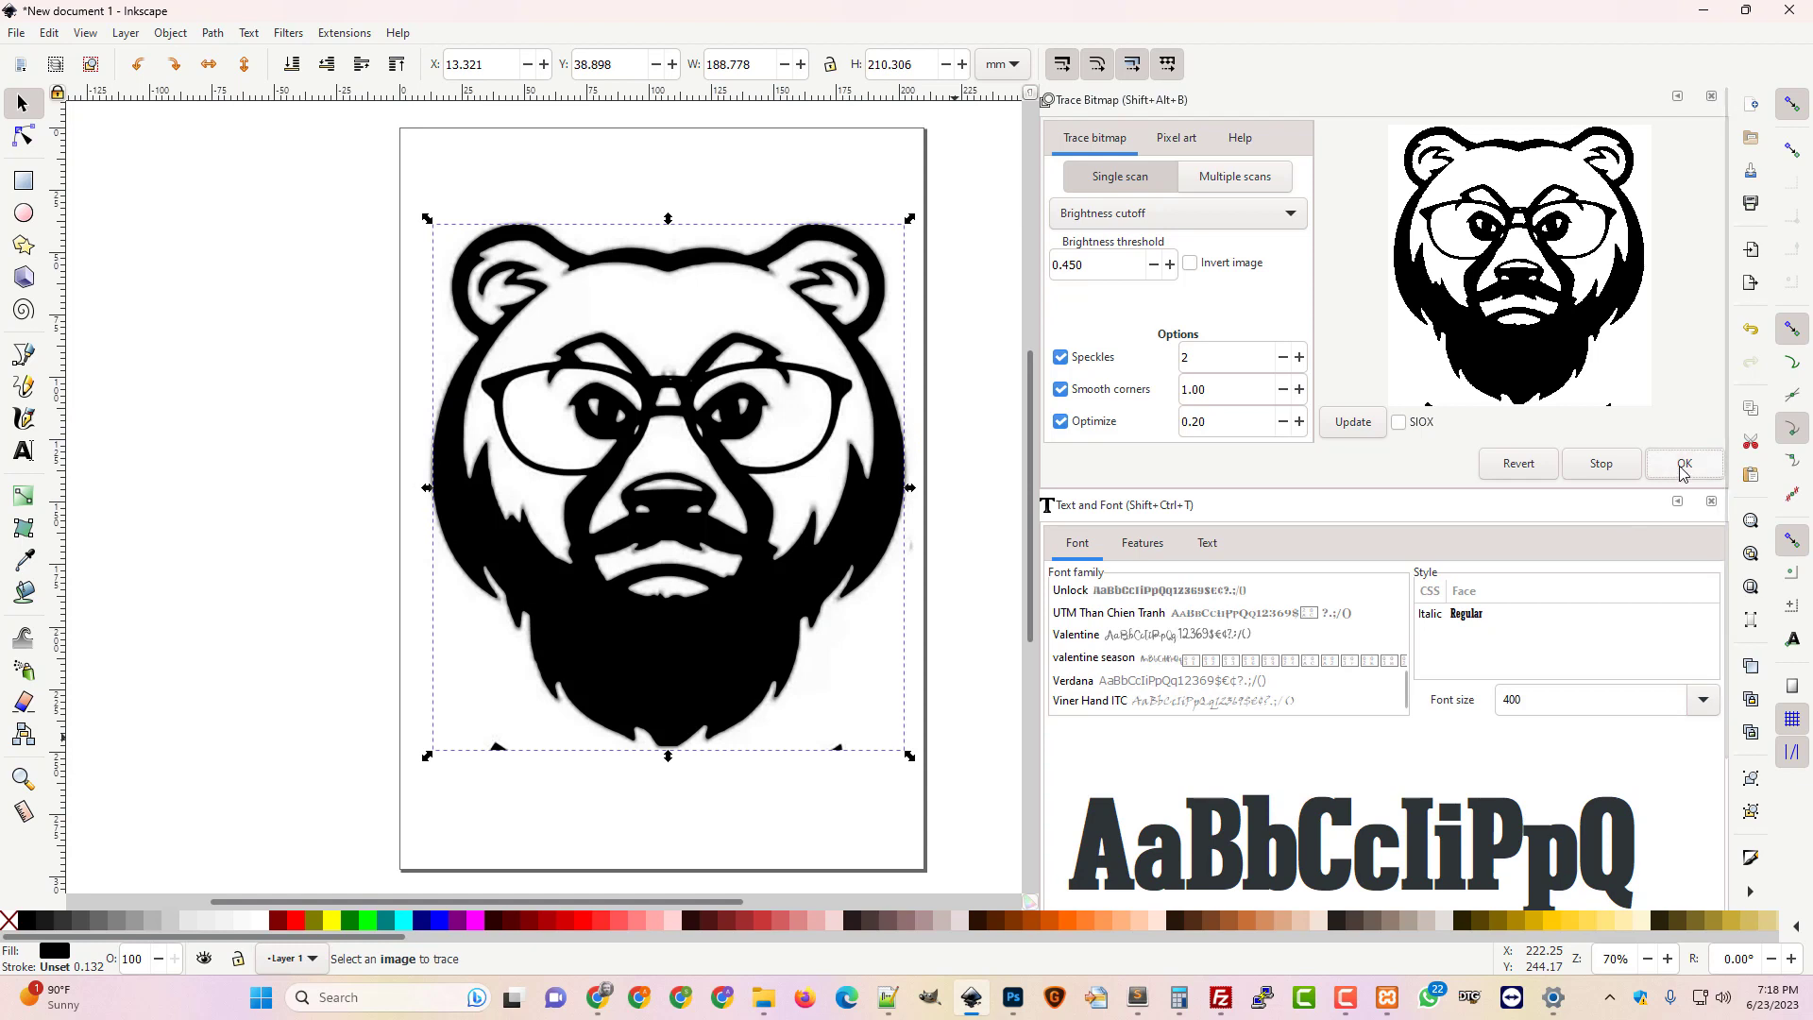
left_click(732, 622)
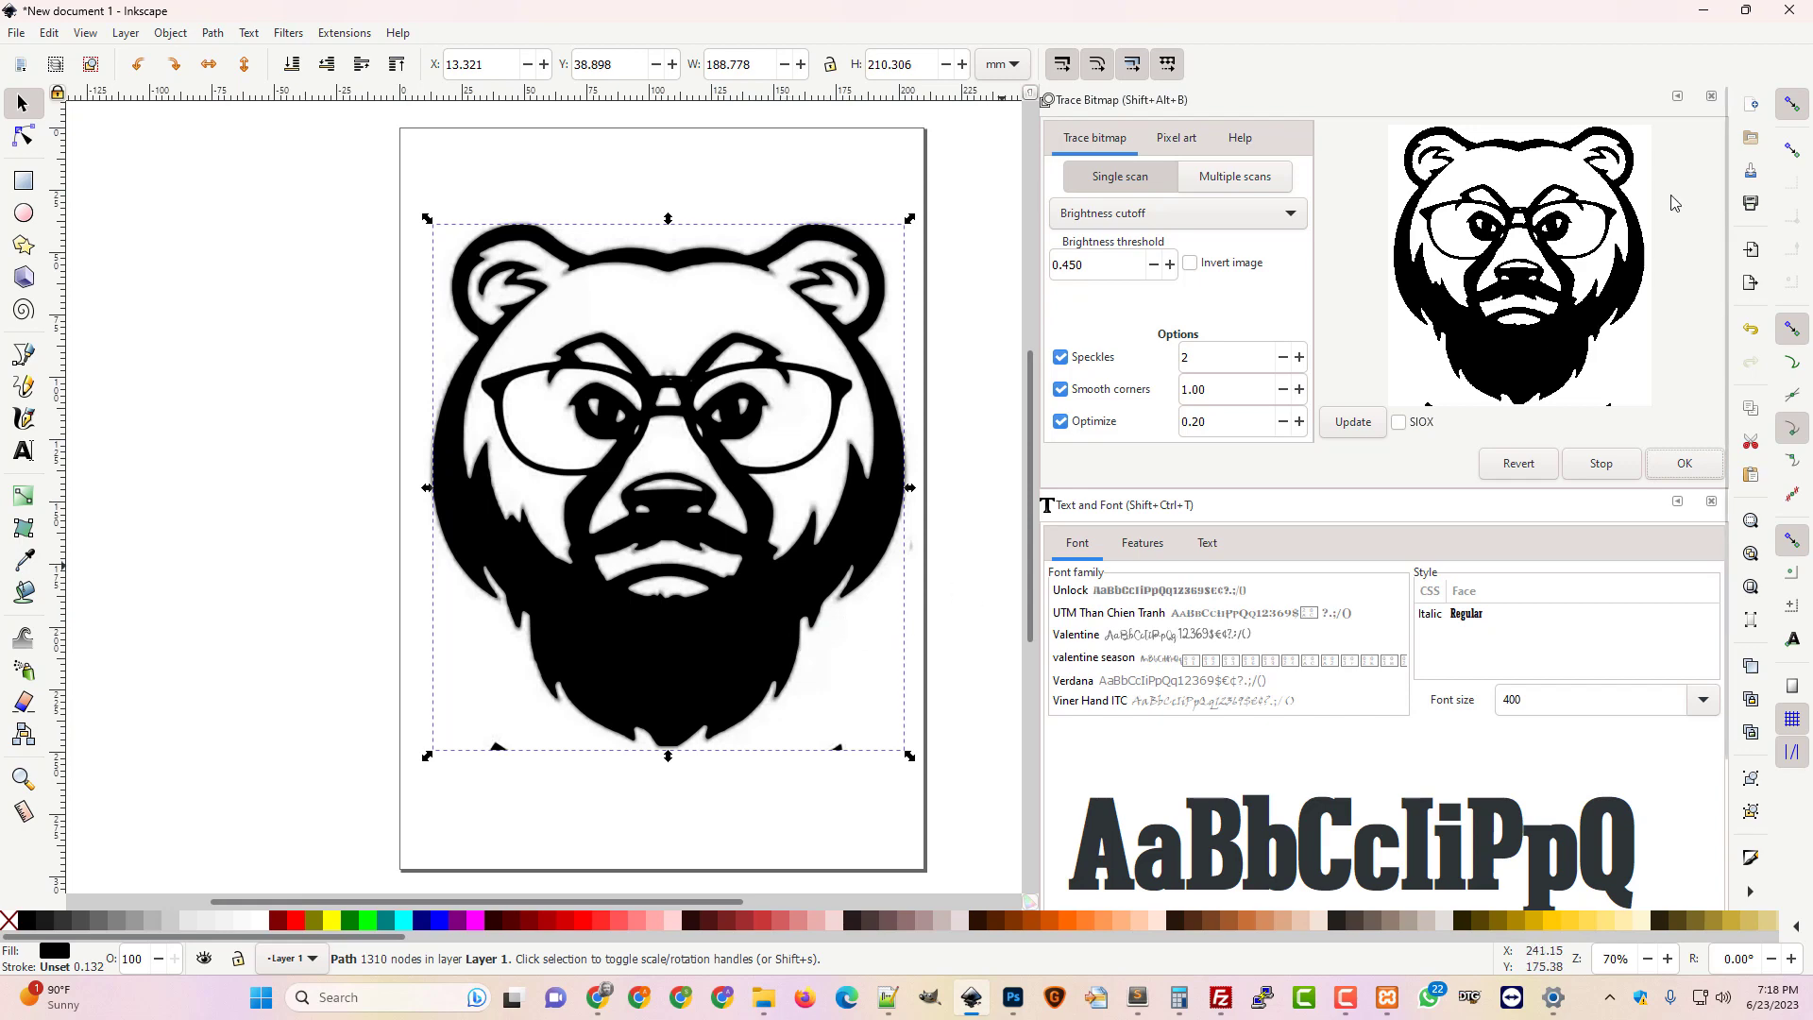
left_click(1711, 96)
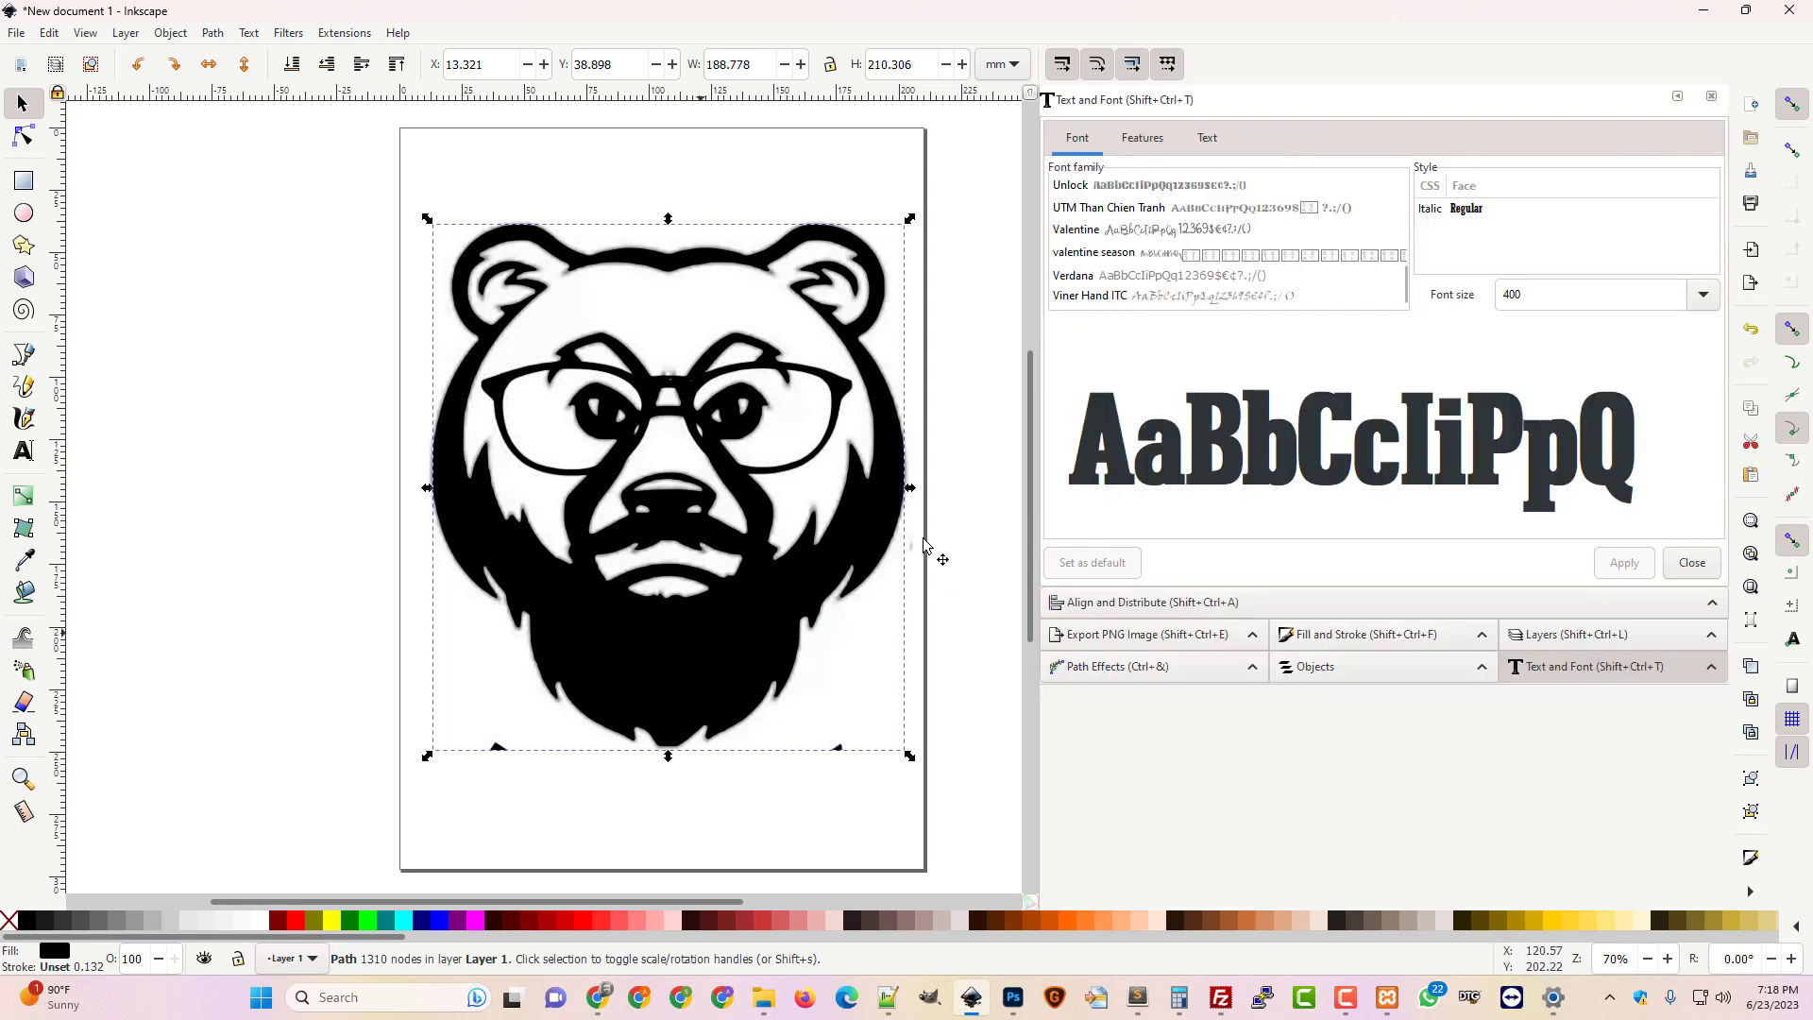
Widen the canvas and drag the traced bear path off the page, left of the bitmap
left_click_drag(1036, 496, 1261, 503)
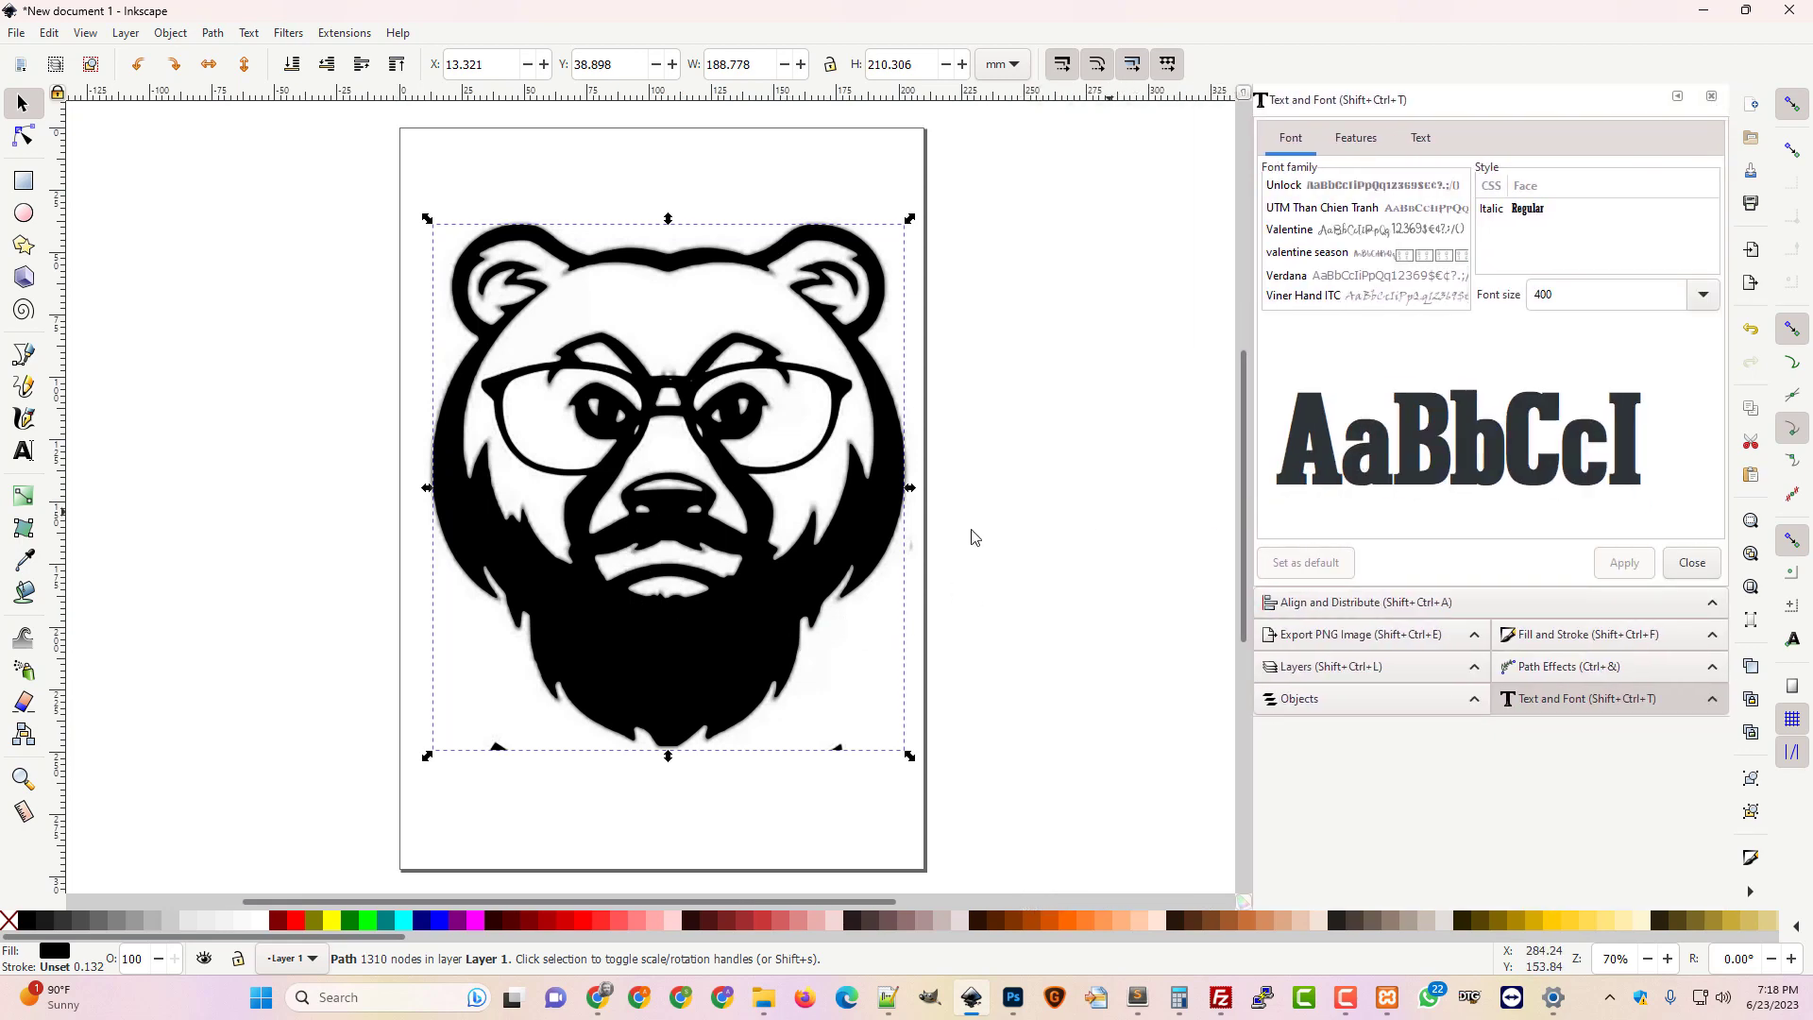
mouse_move(767, 610)
left_mouse_down()
mouse_move(912, 635)
mouse_move(1099, 616)
mouse_move(288, 603)
left_mouse_up()
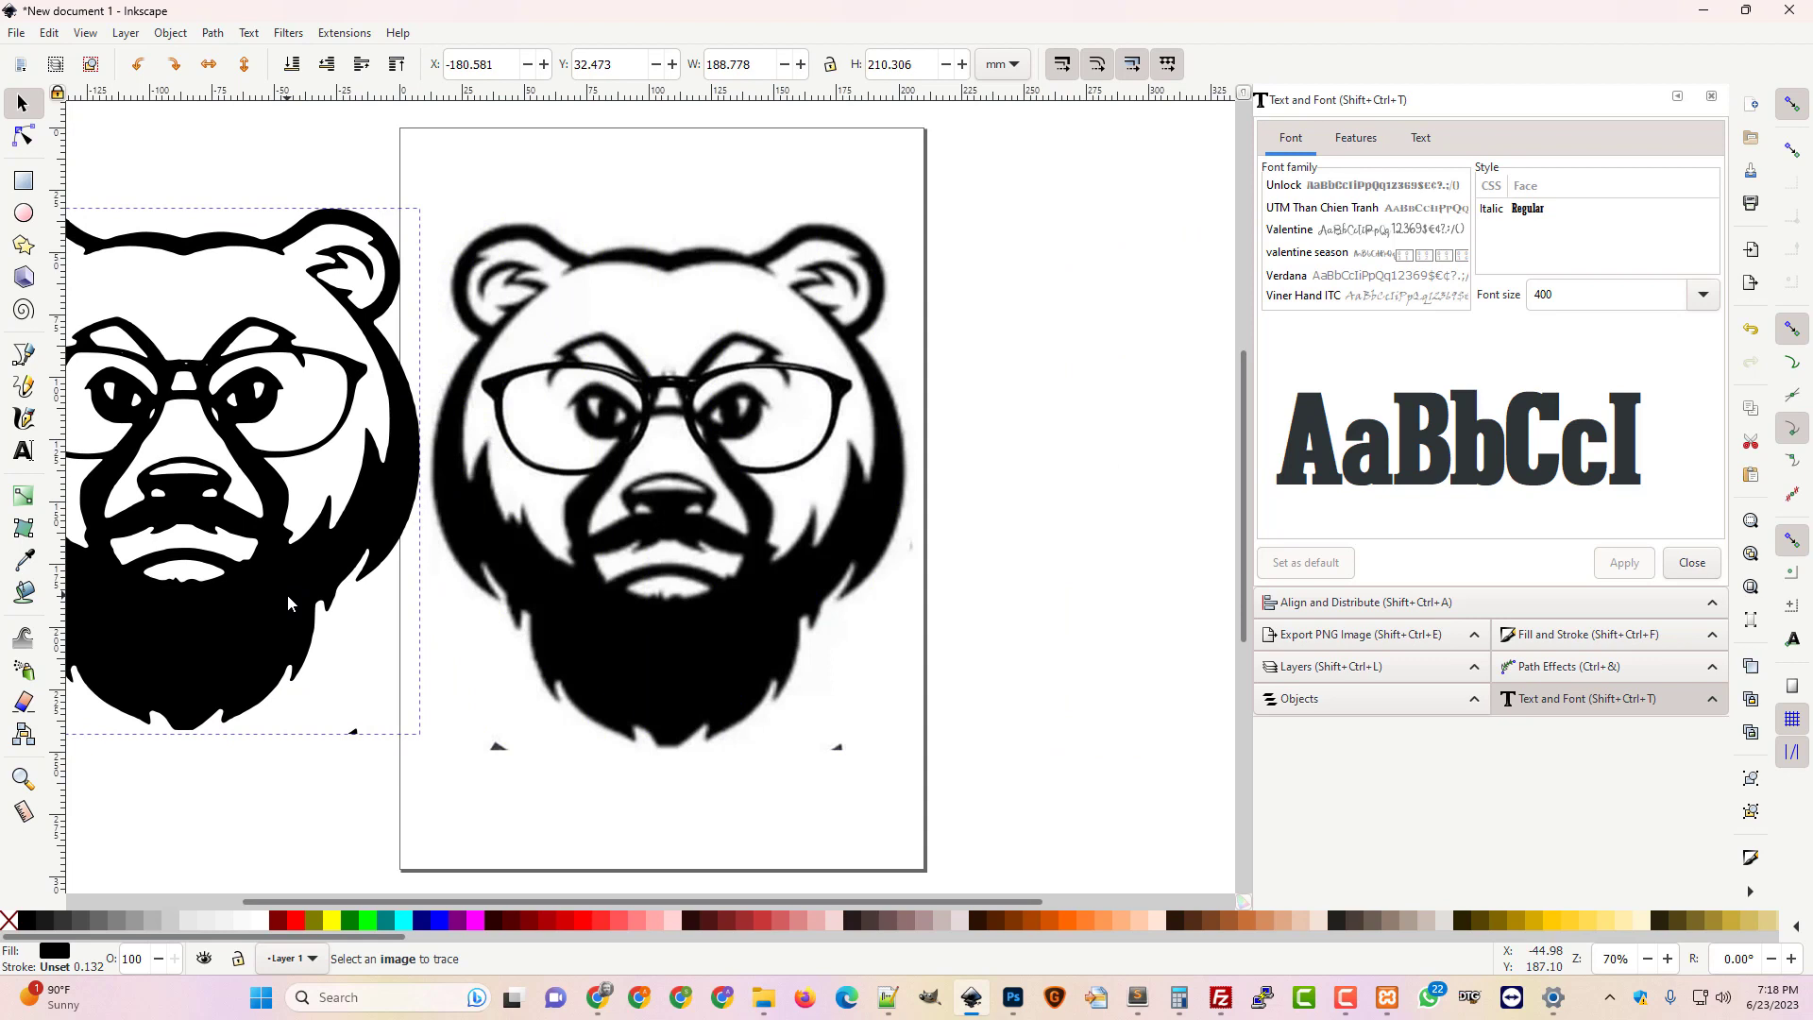
left_click_drag(287, 593, 308, 597)
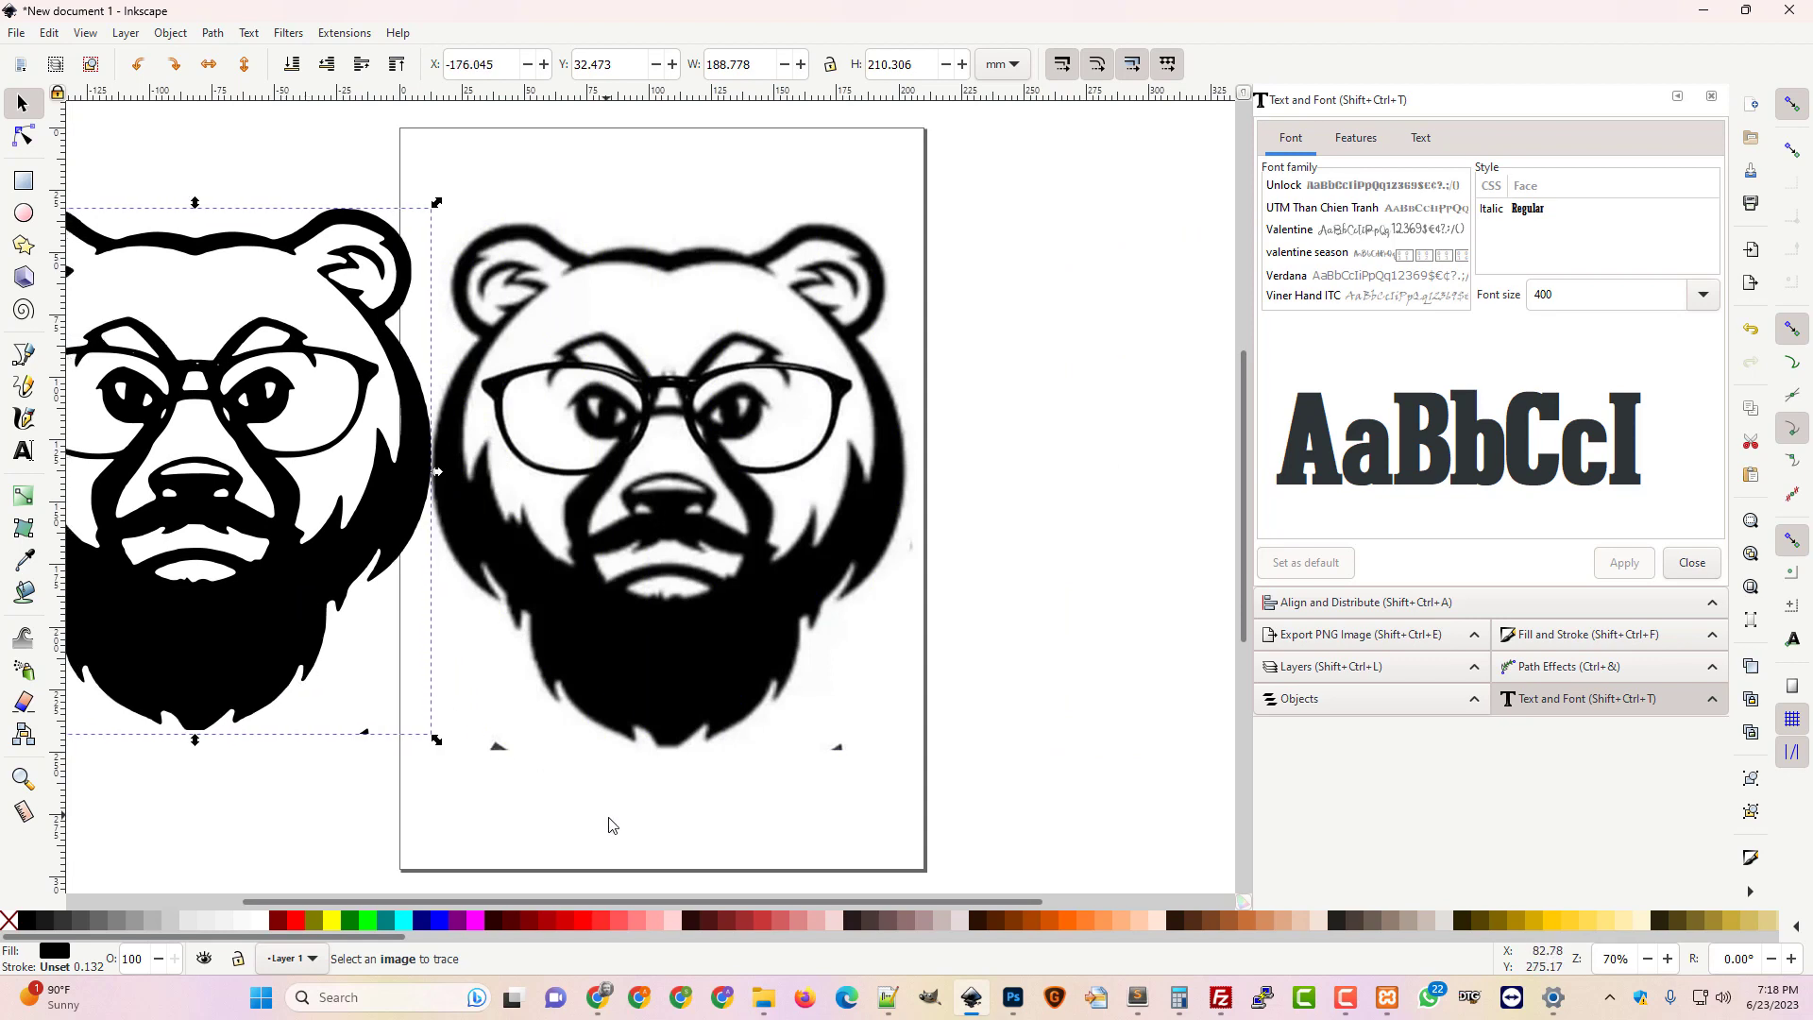
left_click_drag(642, 905, 473, 903)
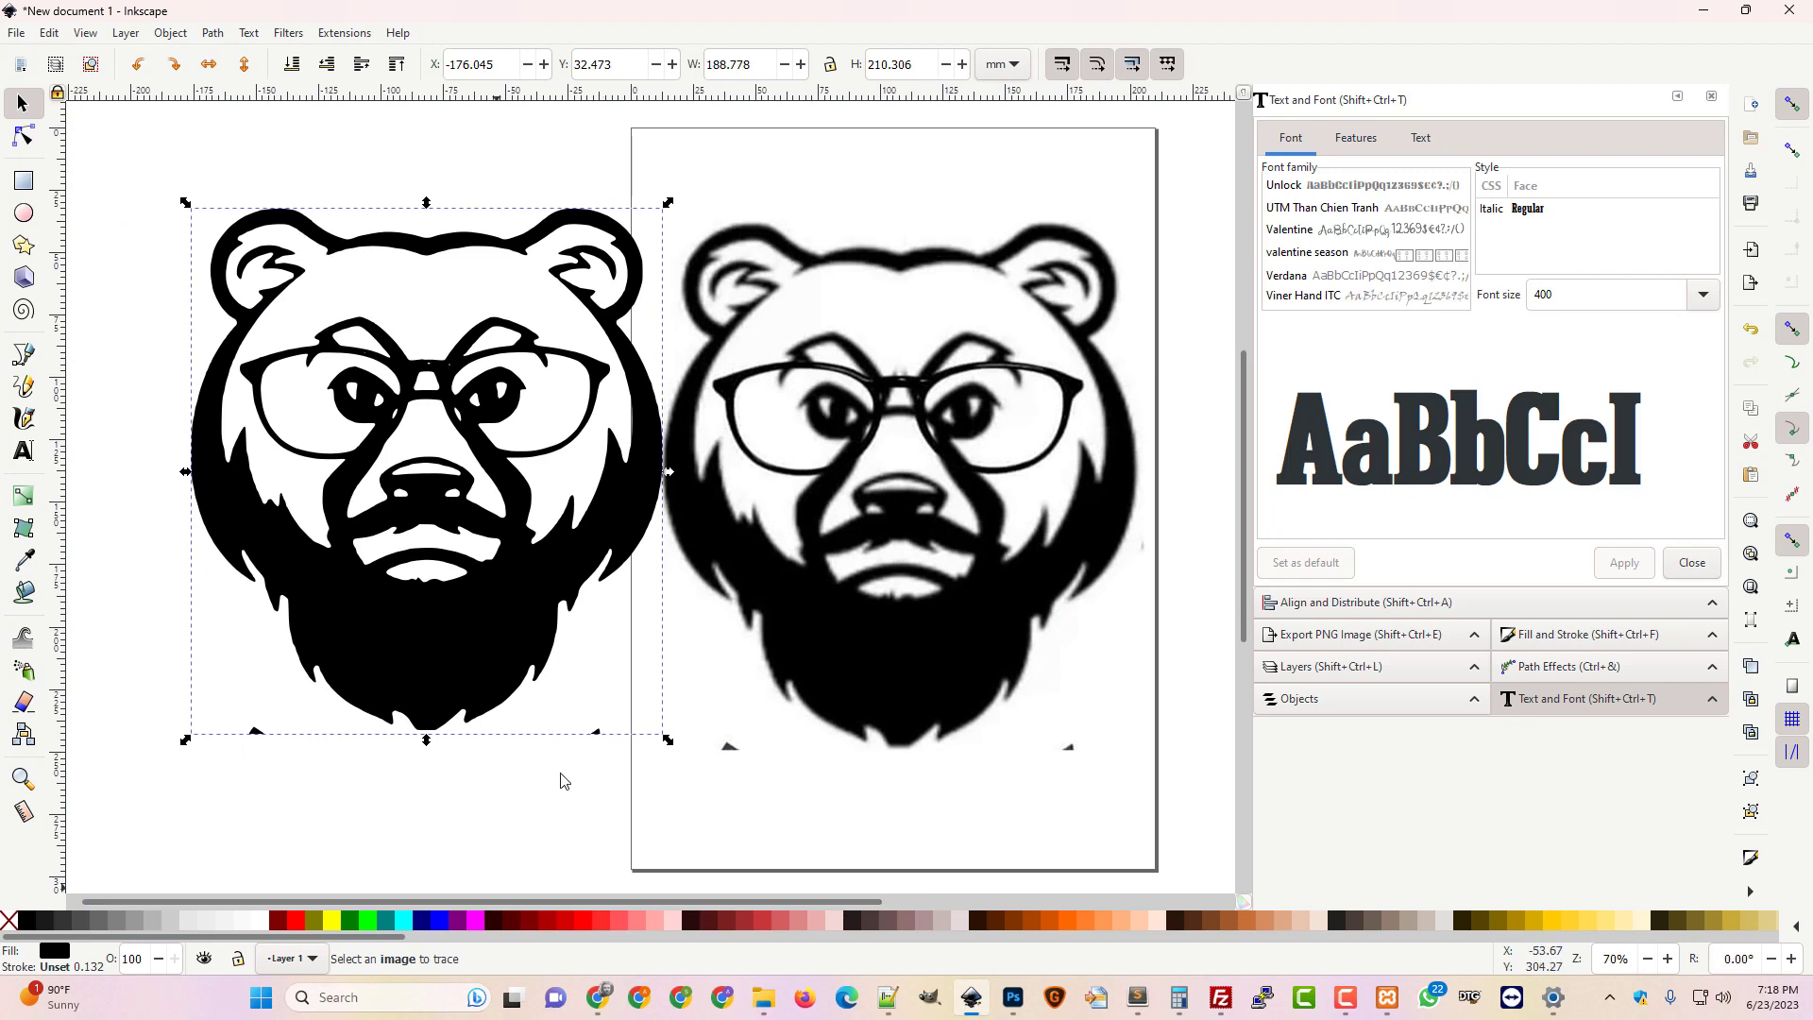
left_click_drag(506, 619, 457, 619)
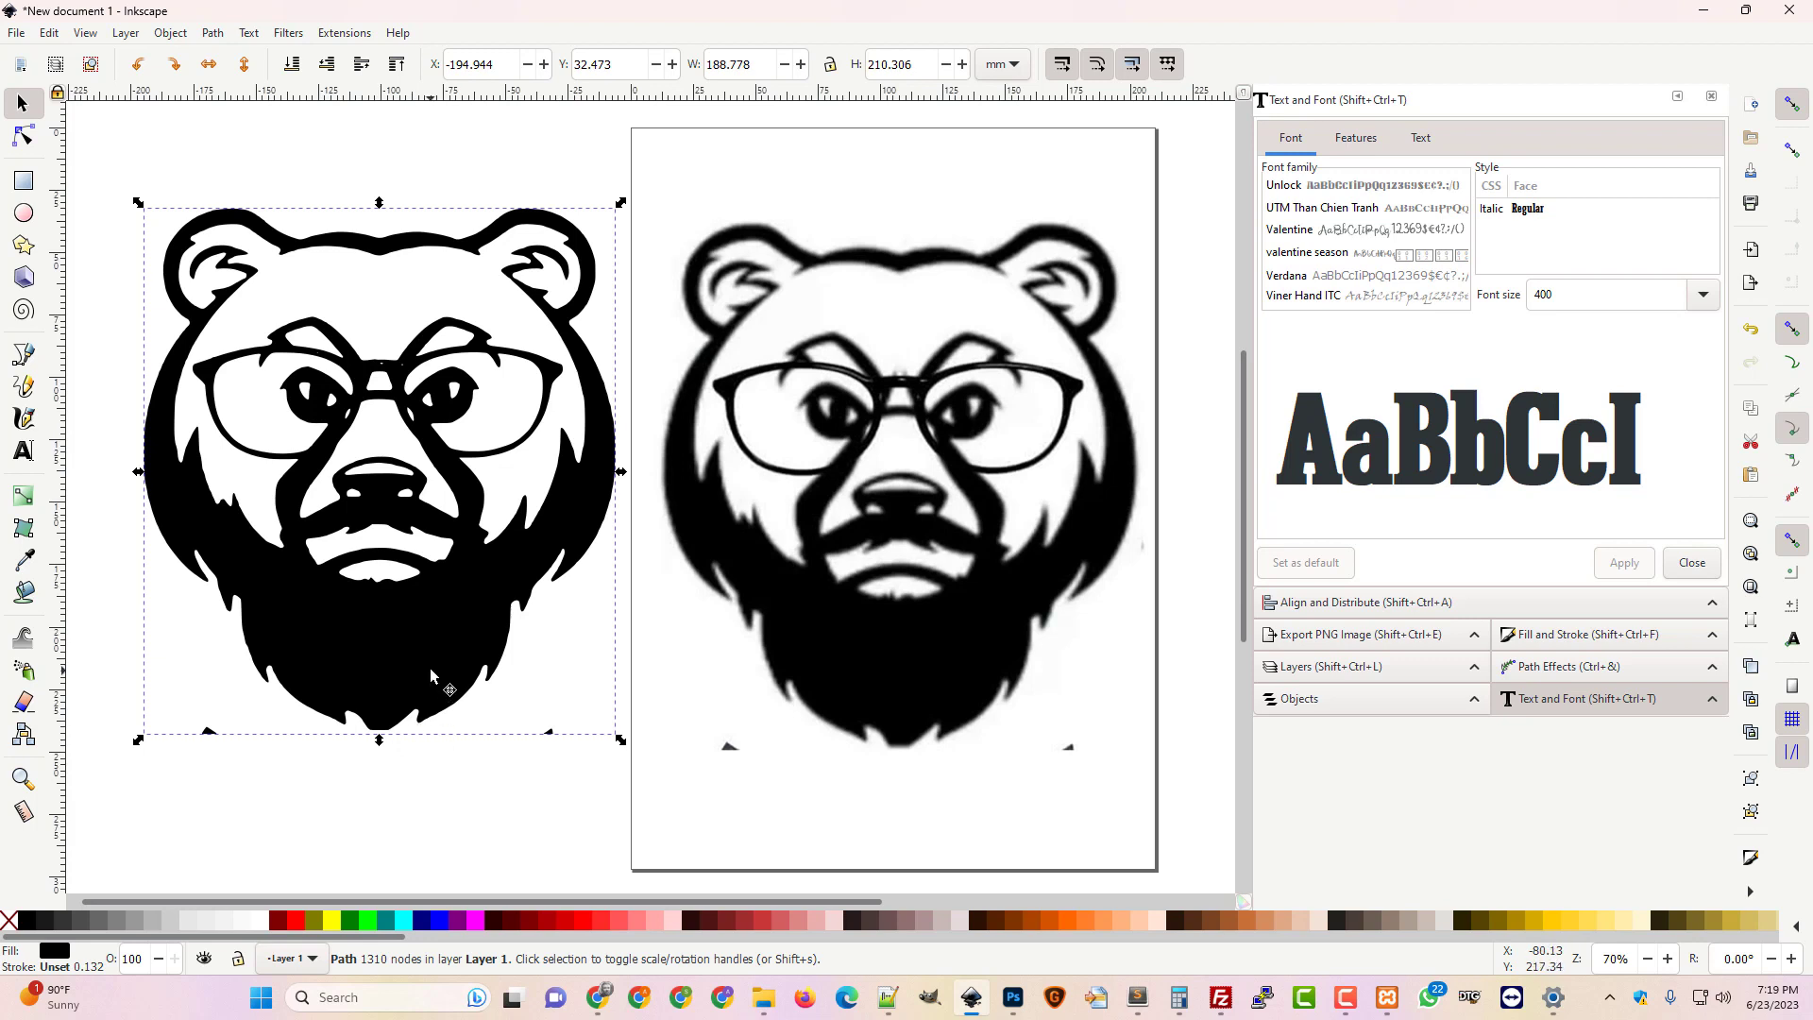
left_click_drag(428, 666, 389, 680)
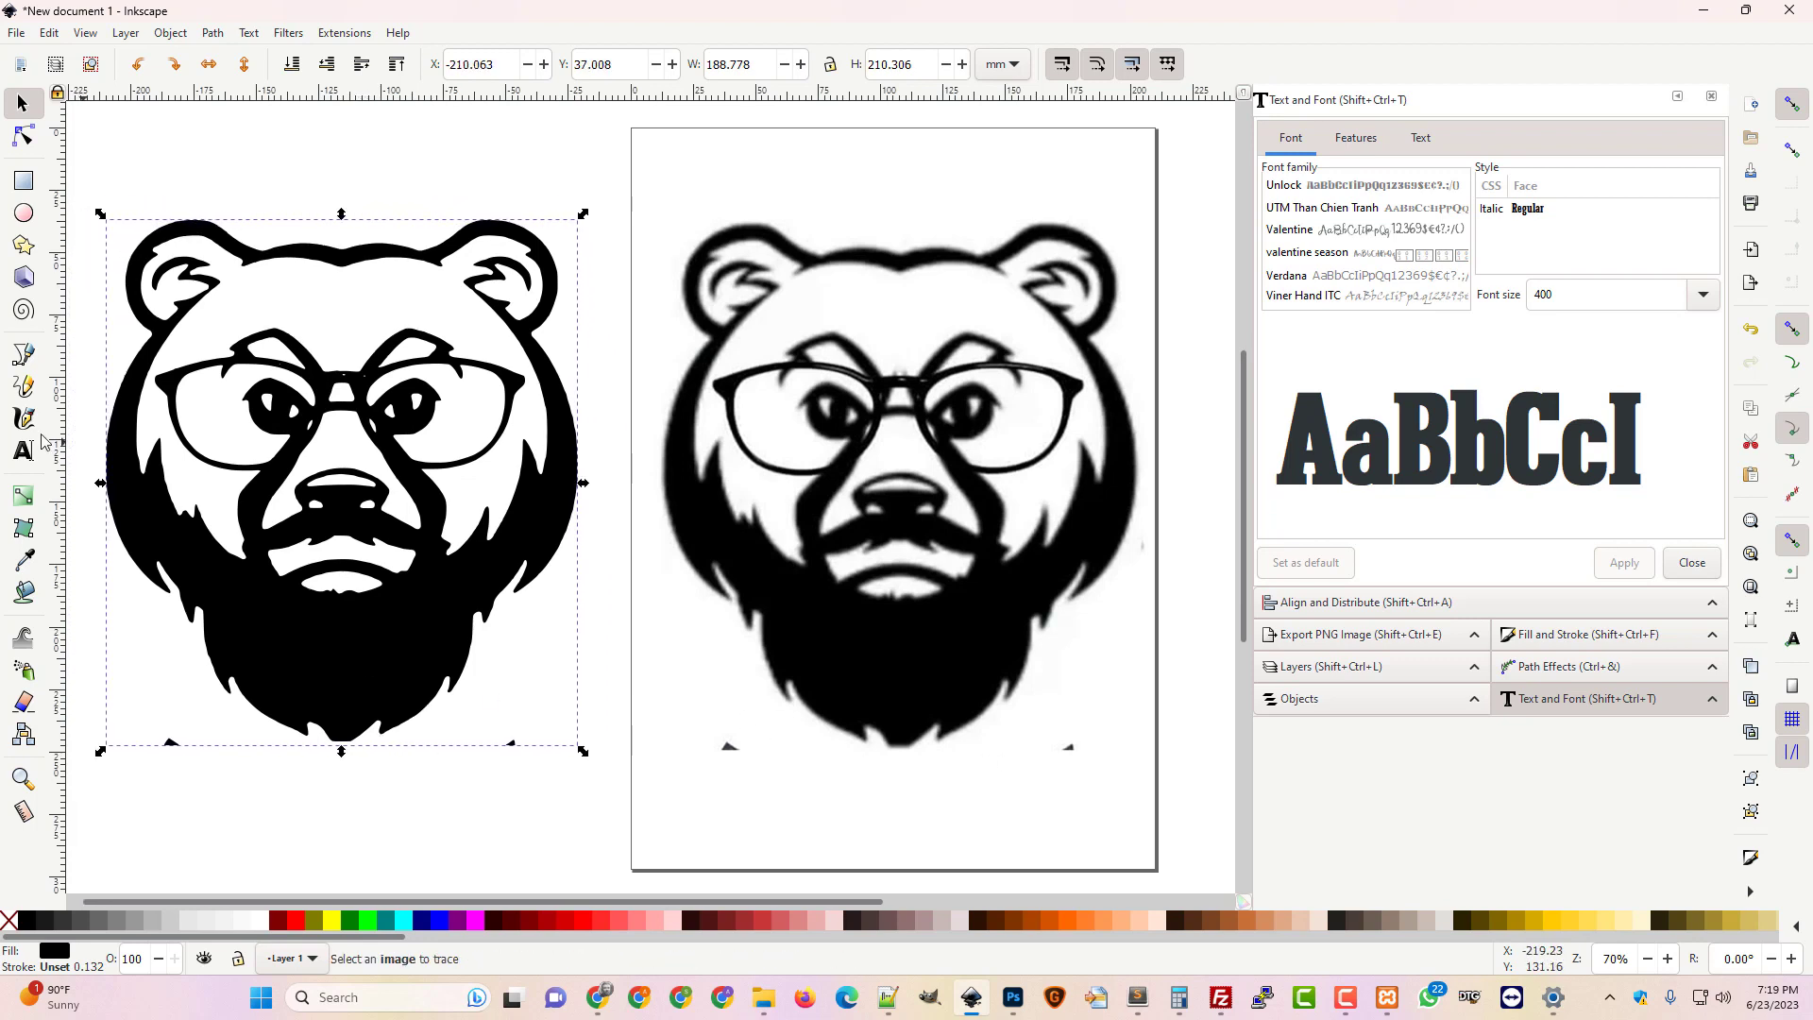
left_click(23, 354)
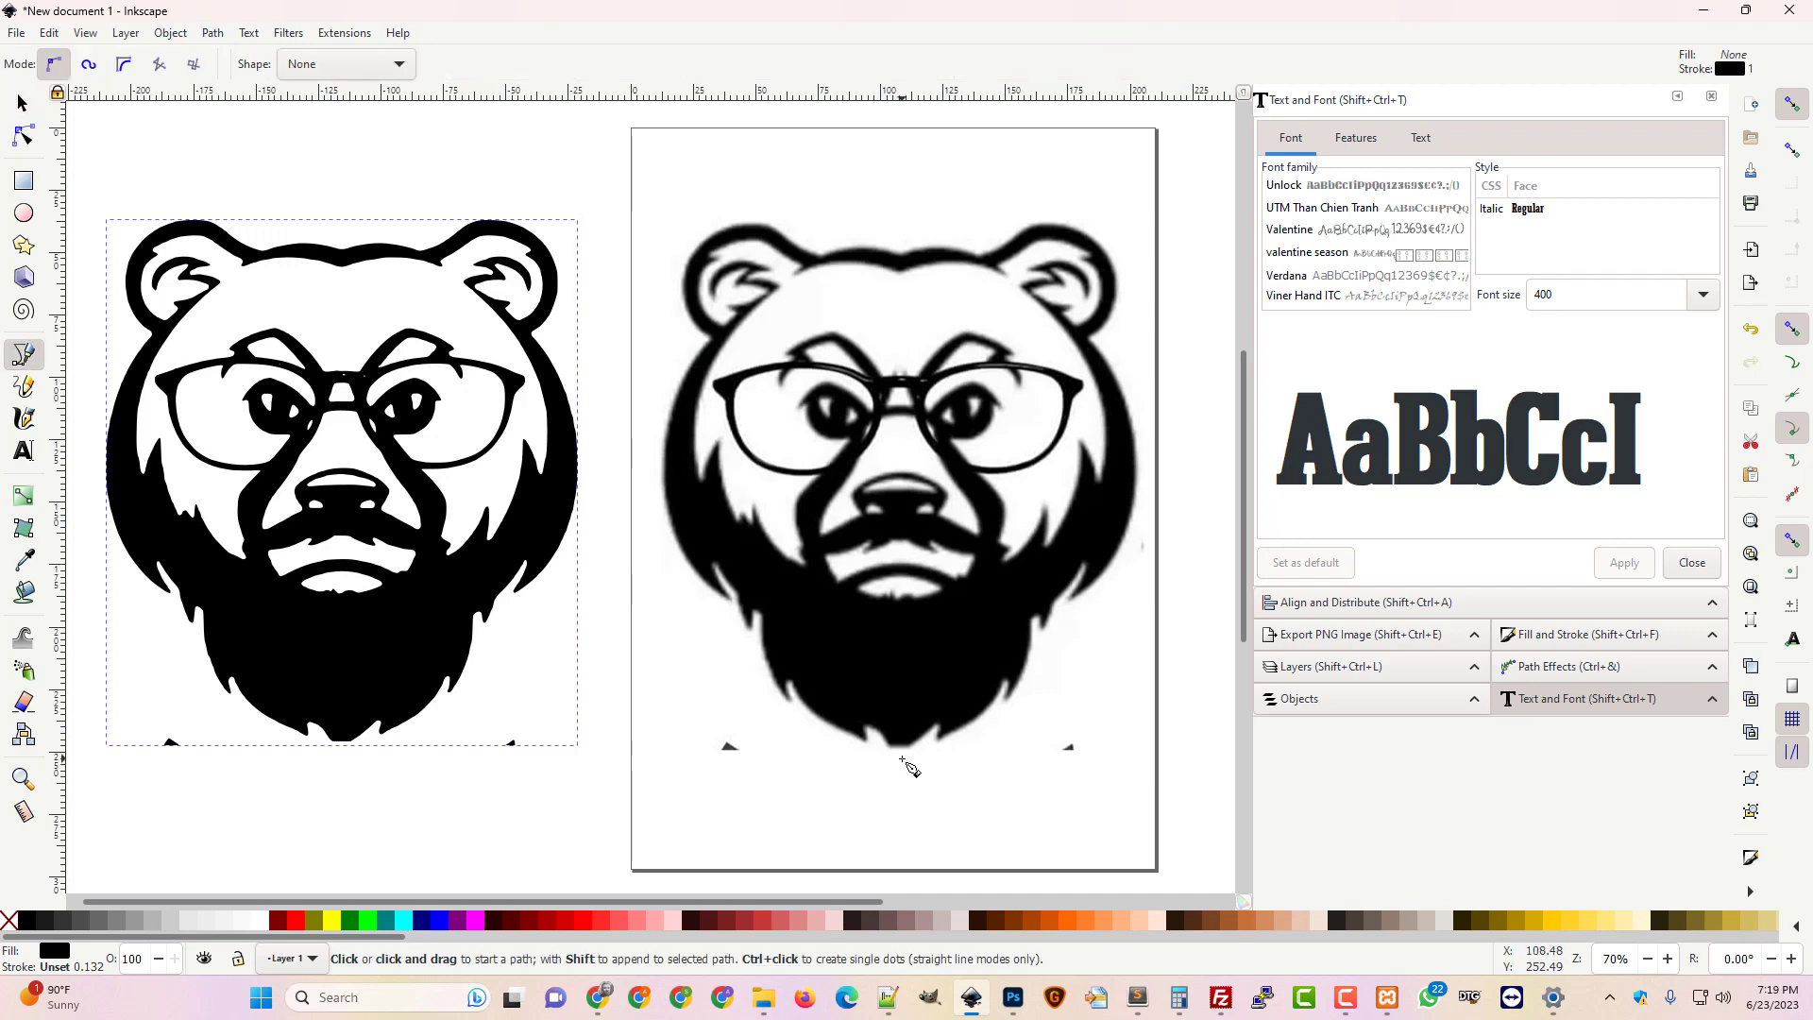
scroll(909, 767, "up", 2)
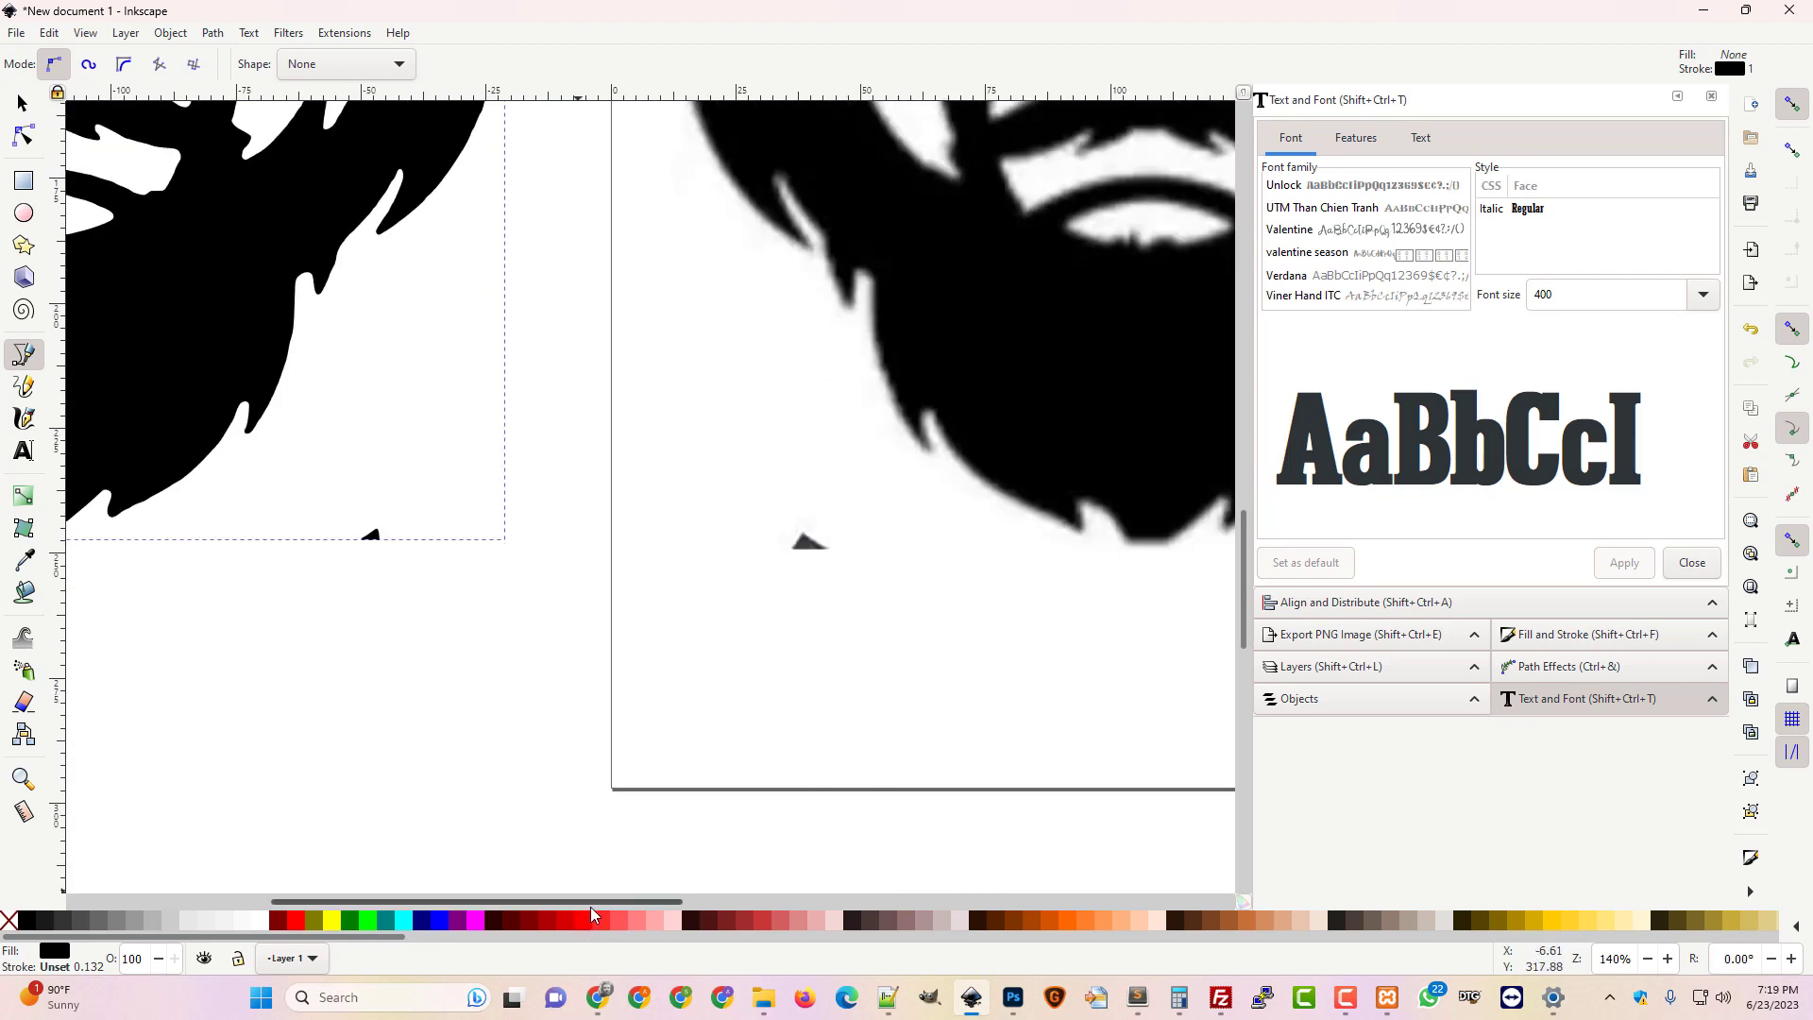
left_click_drag(591, 904, 717, 904)
scroll(780, 867, "up", 5)
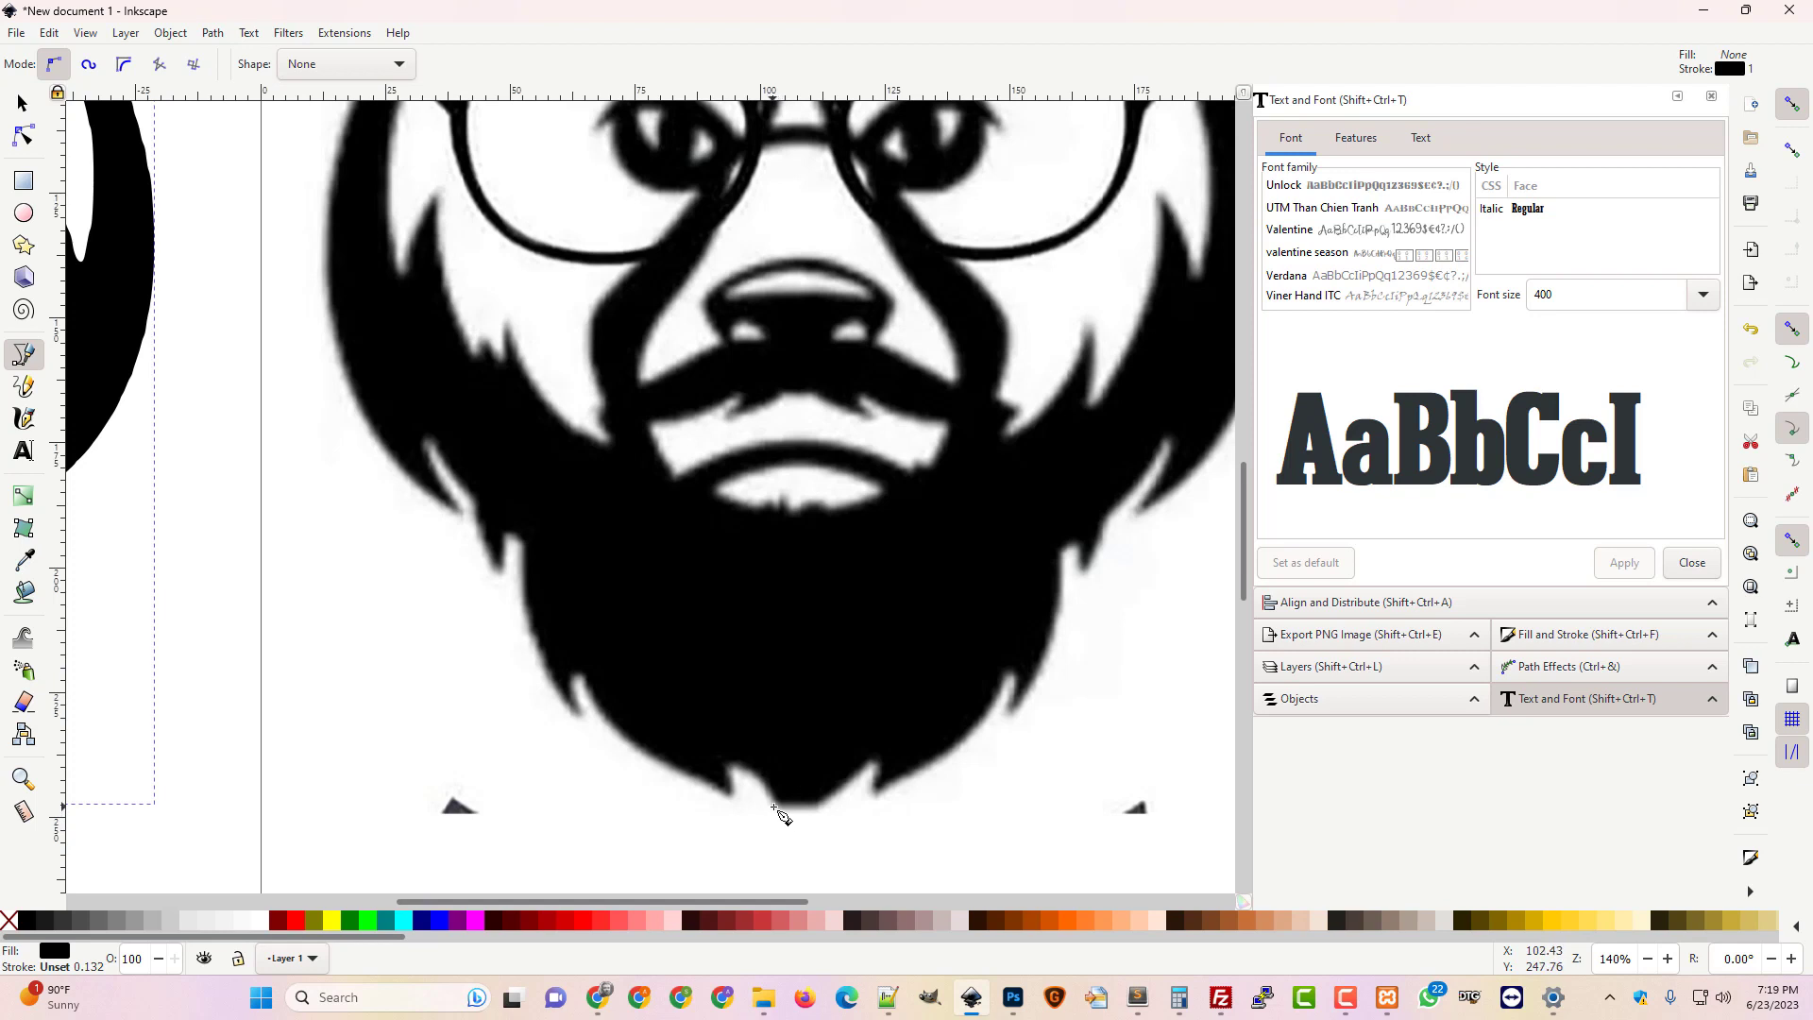
left_click(777, 804)
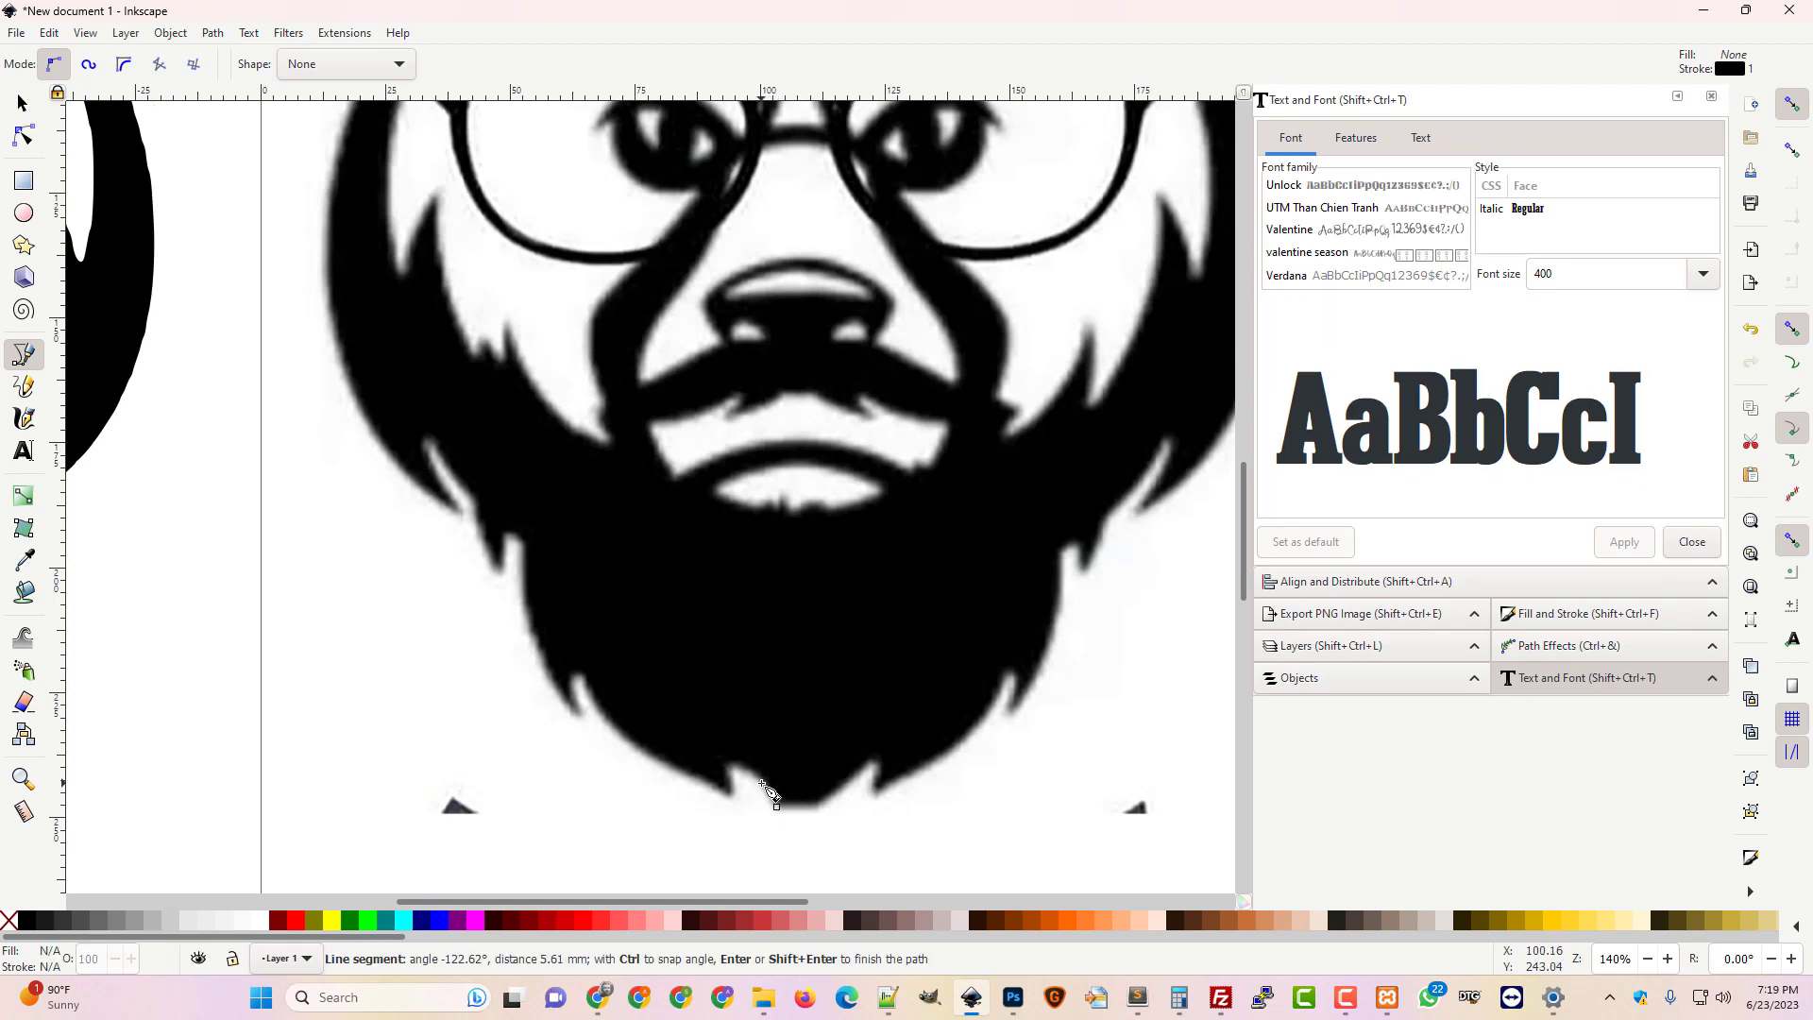
left_click_drag(762, 783, 733, 795)
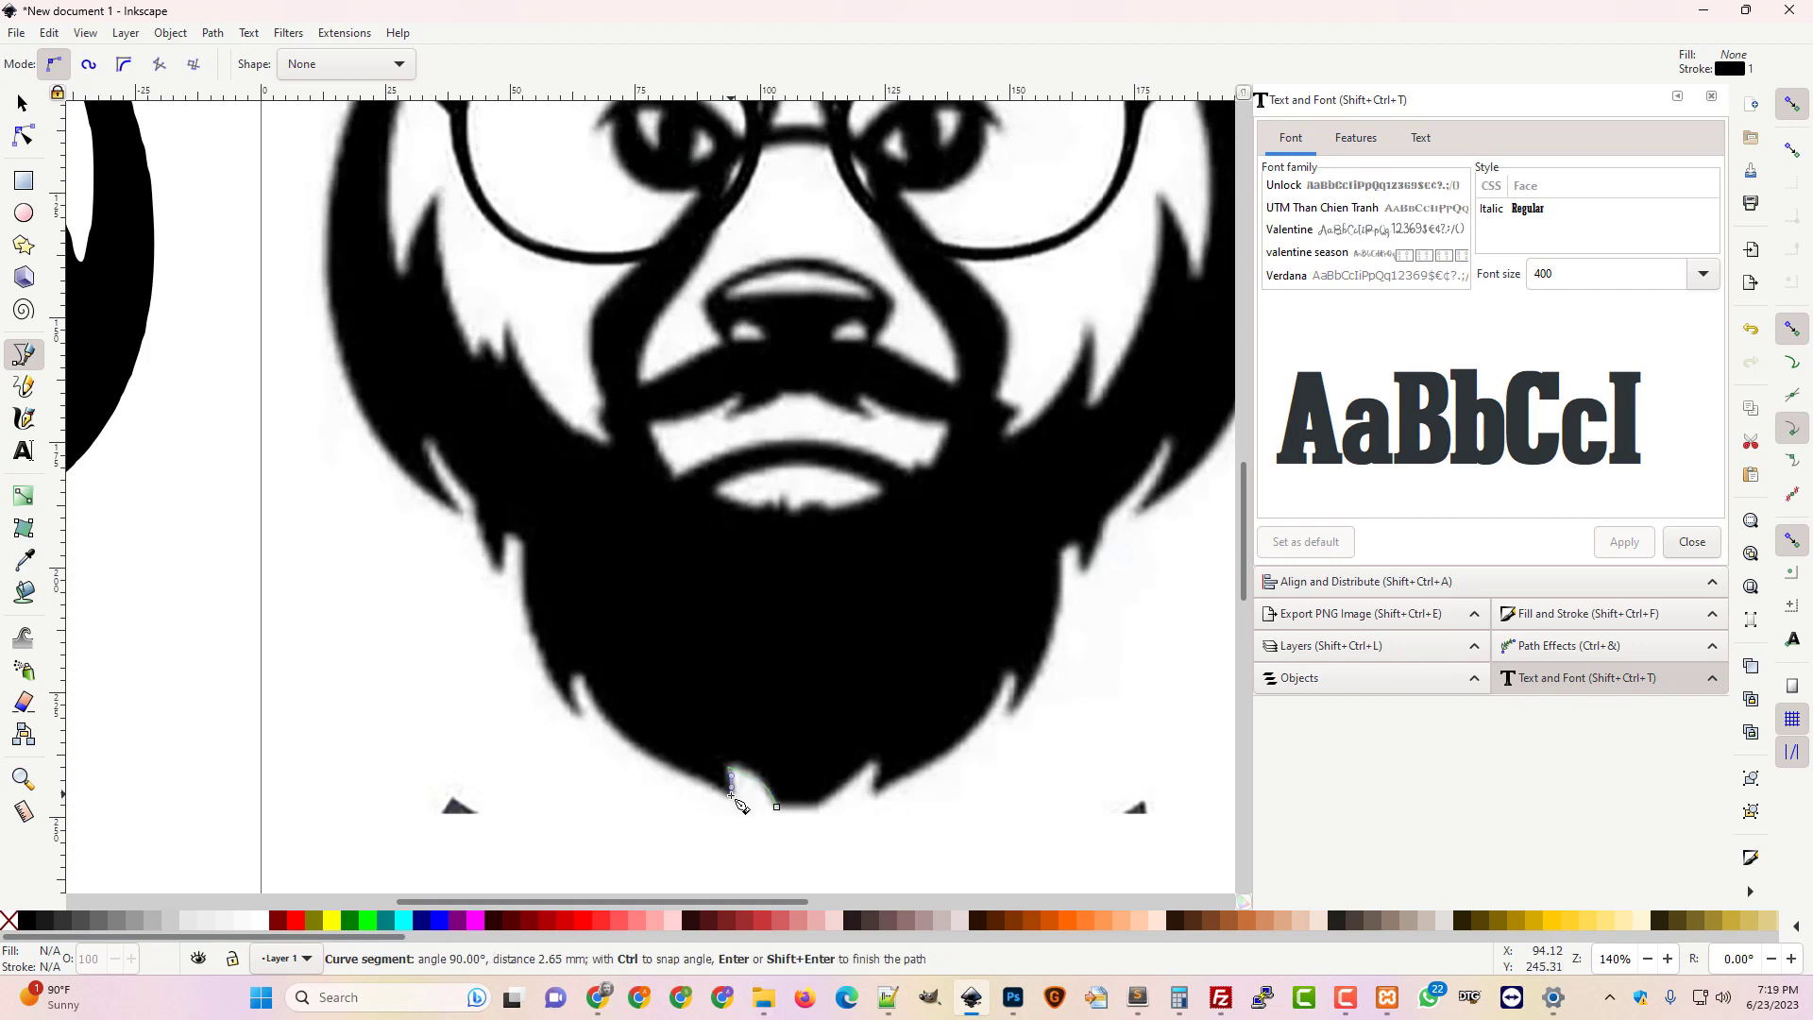
left_click(735, 800)
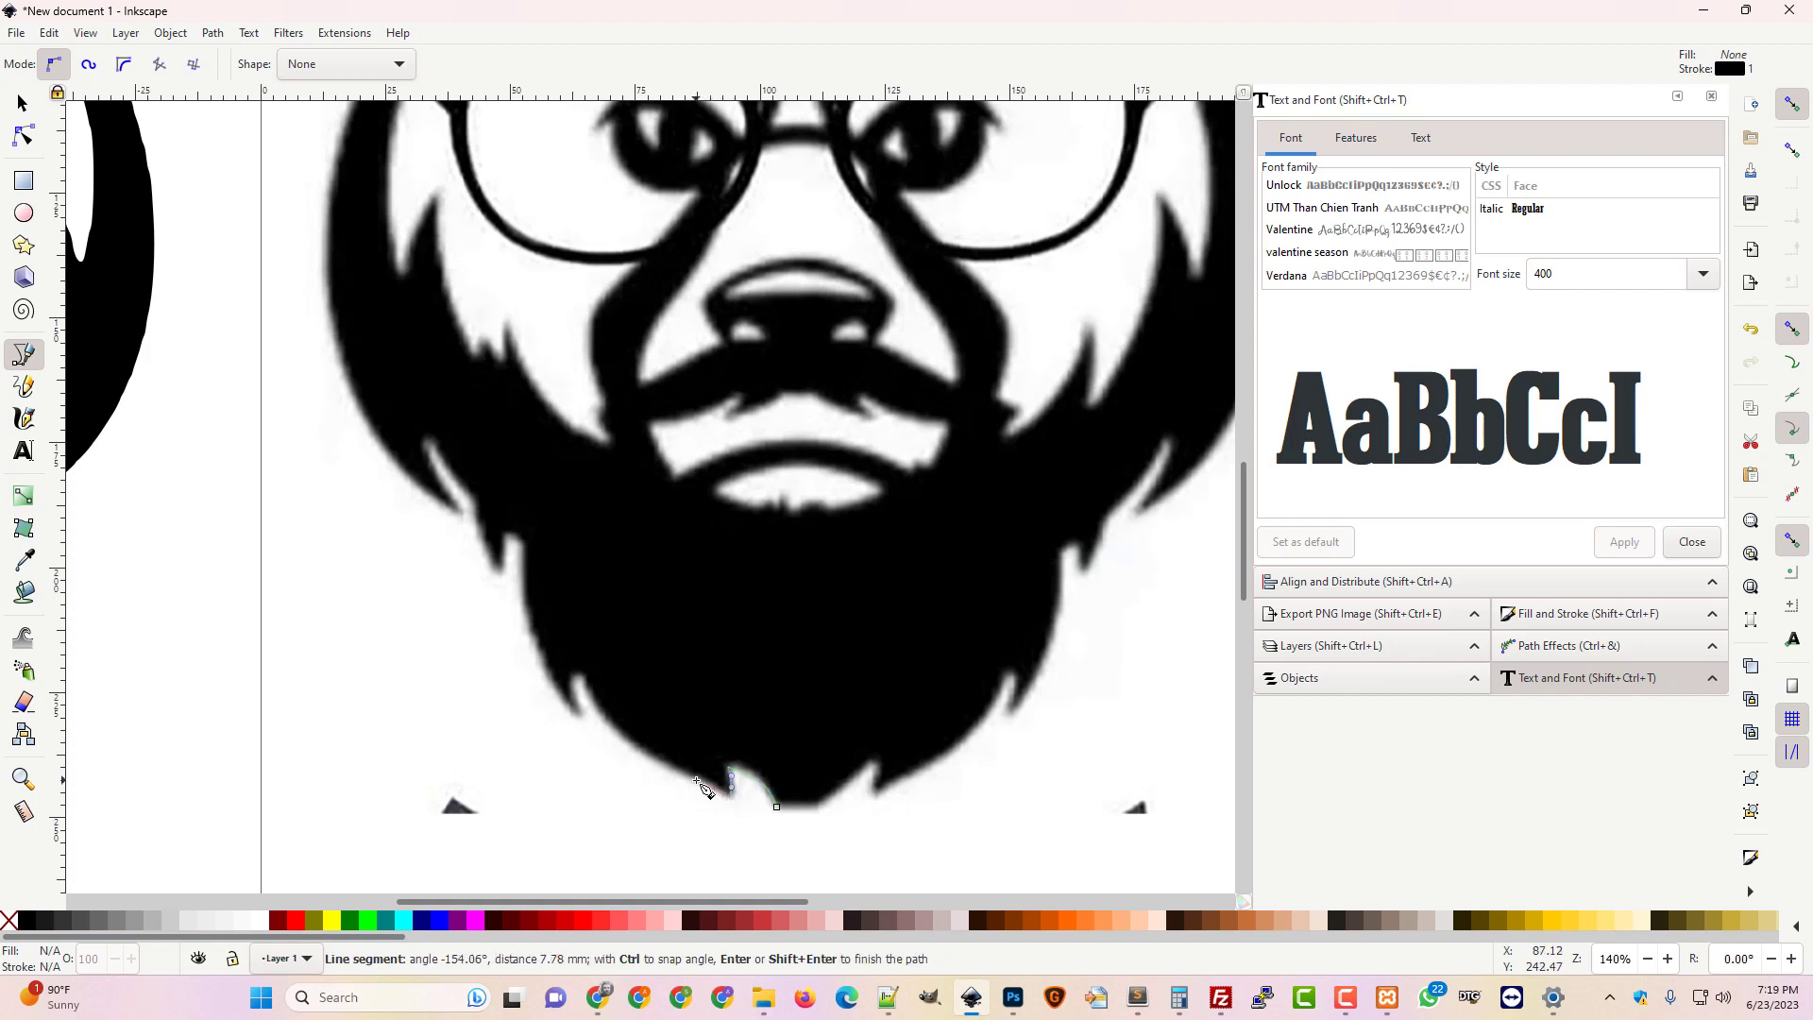
left_click_drag(684, 770, 601, 719)
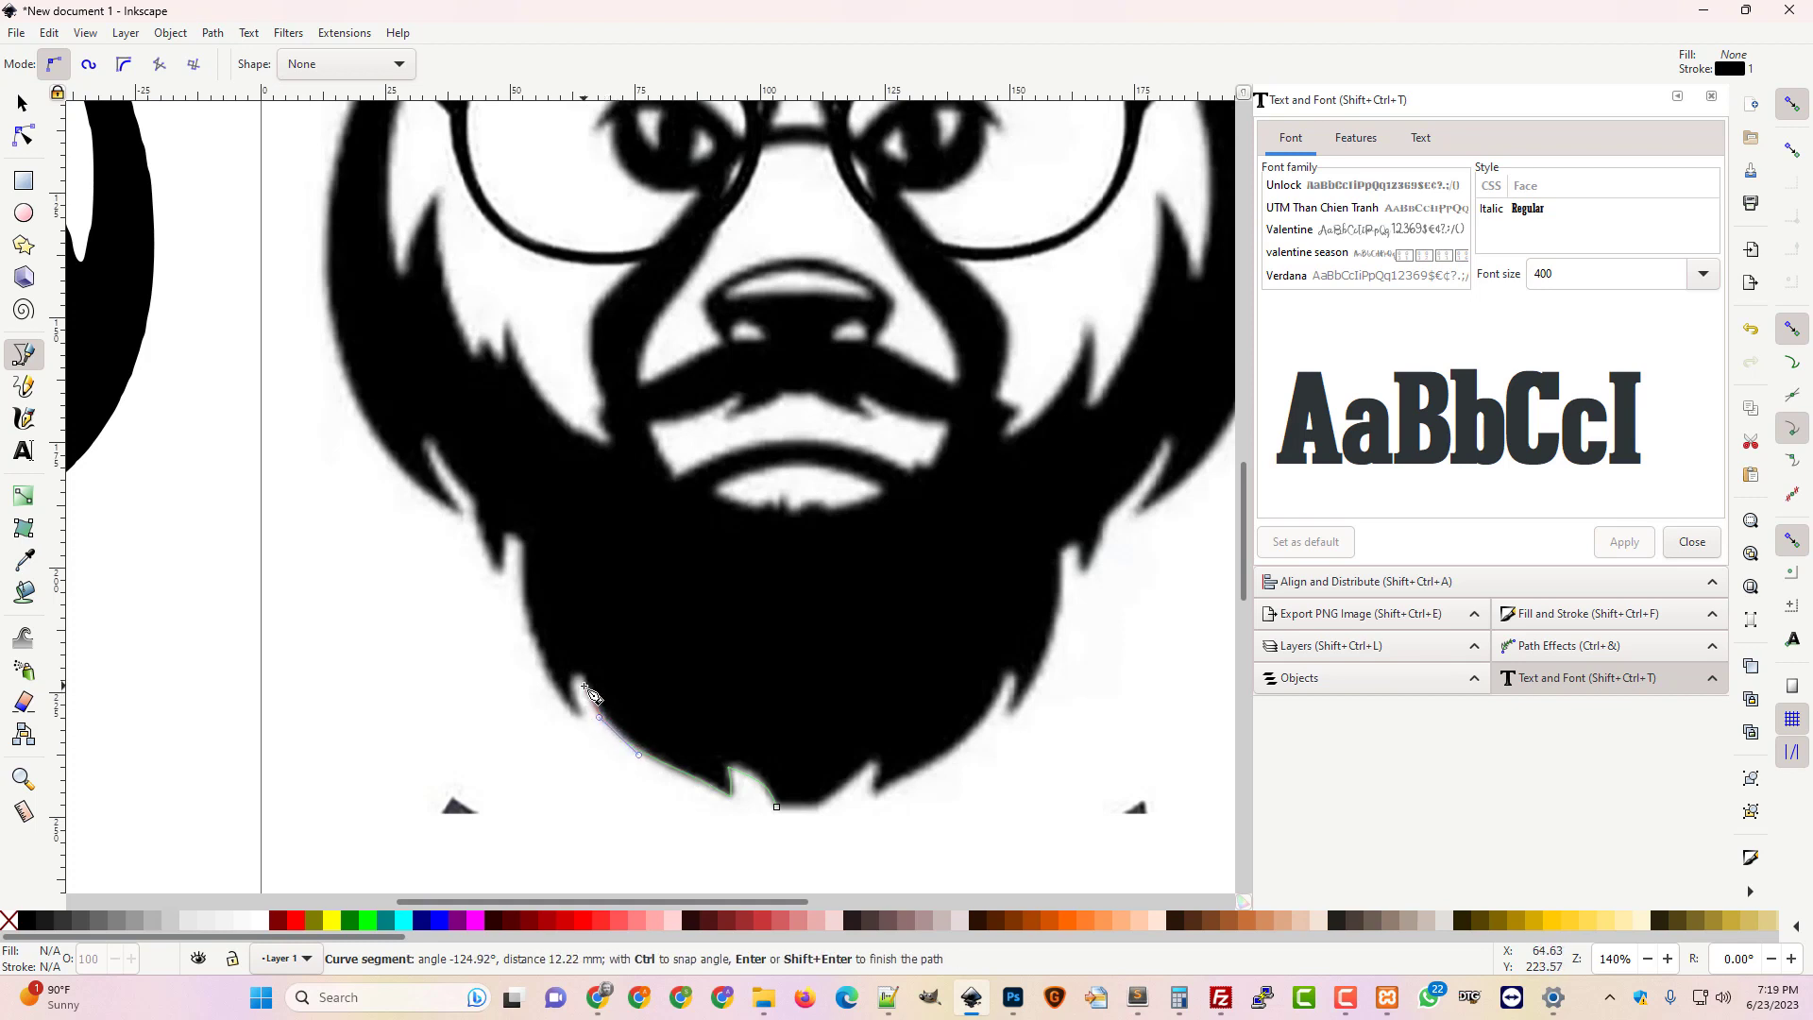
left_click(583, 684)
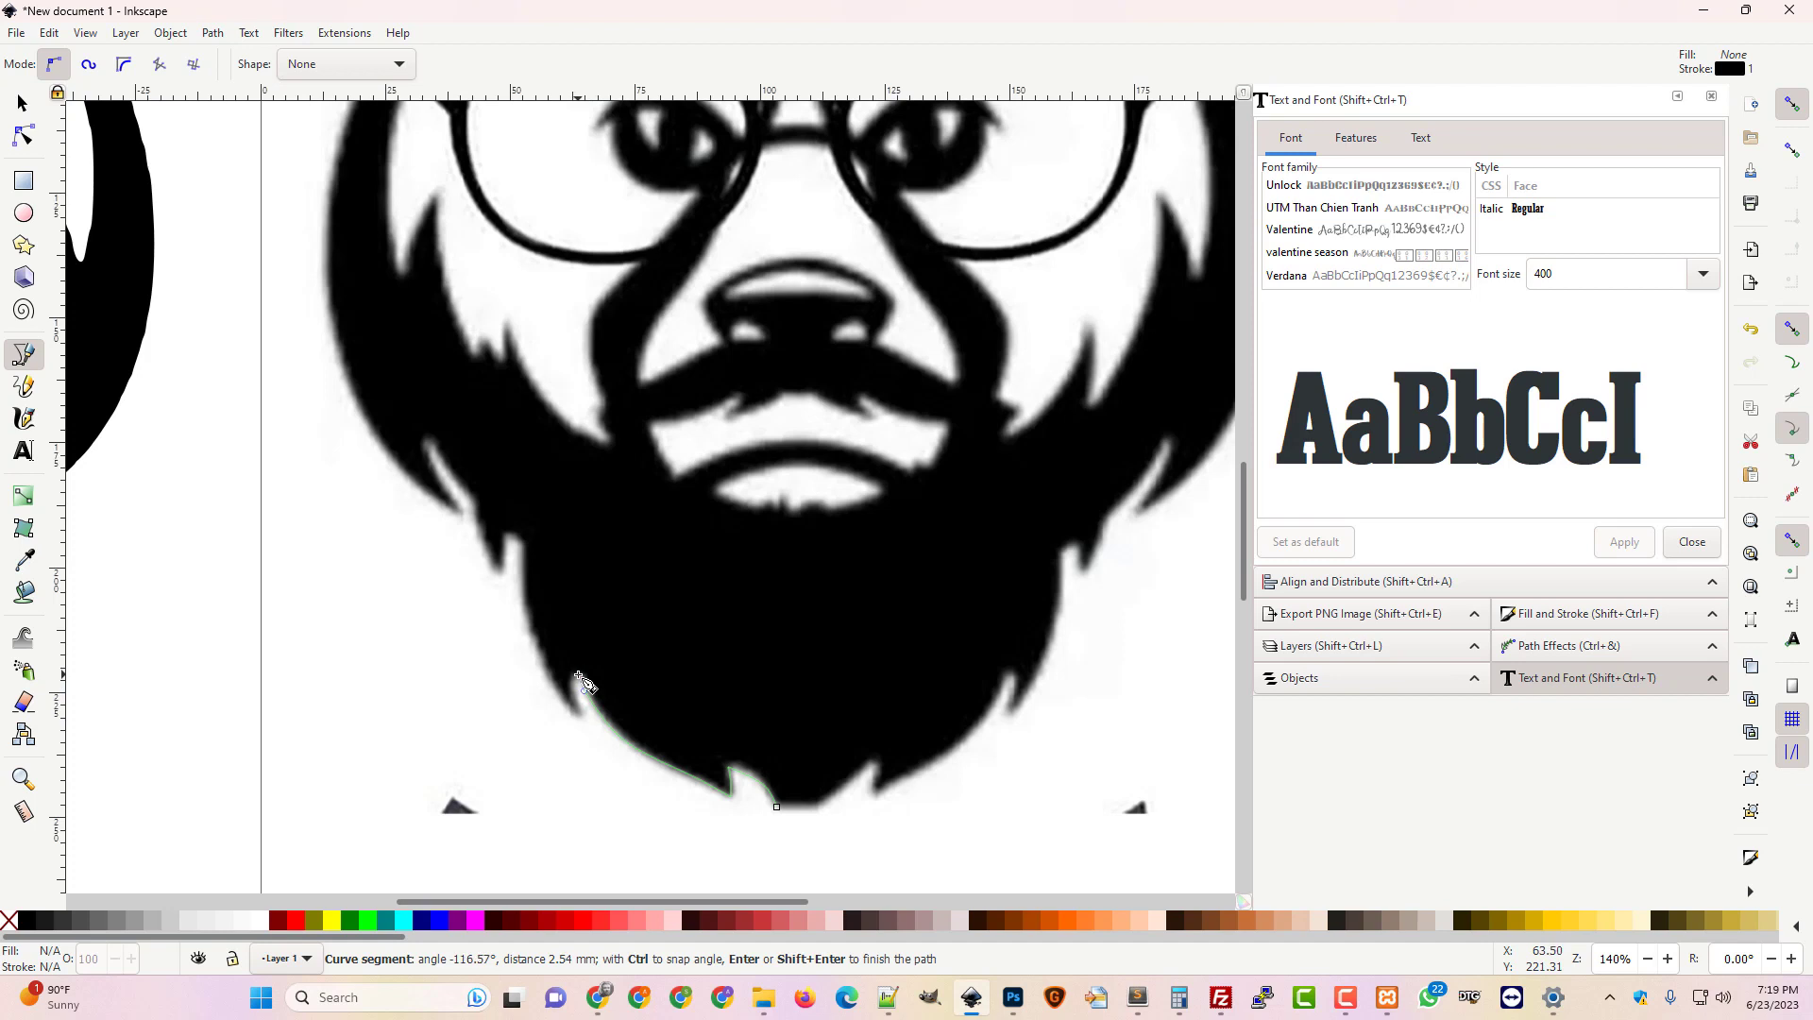
left_click(576, 674)
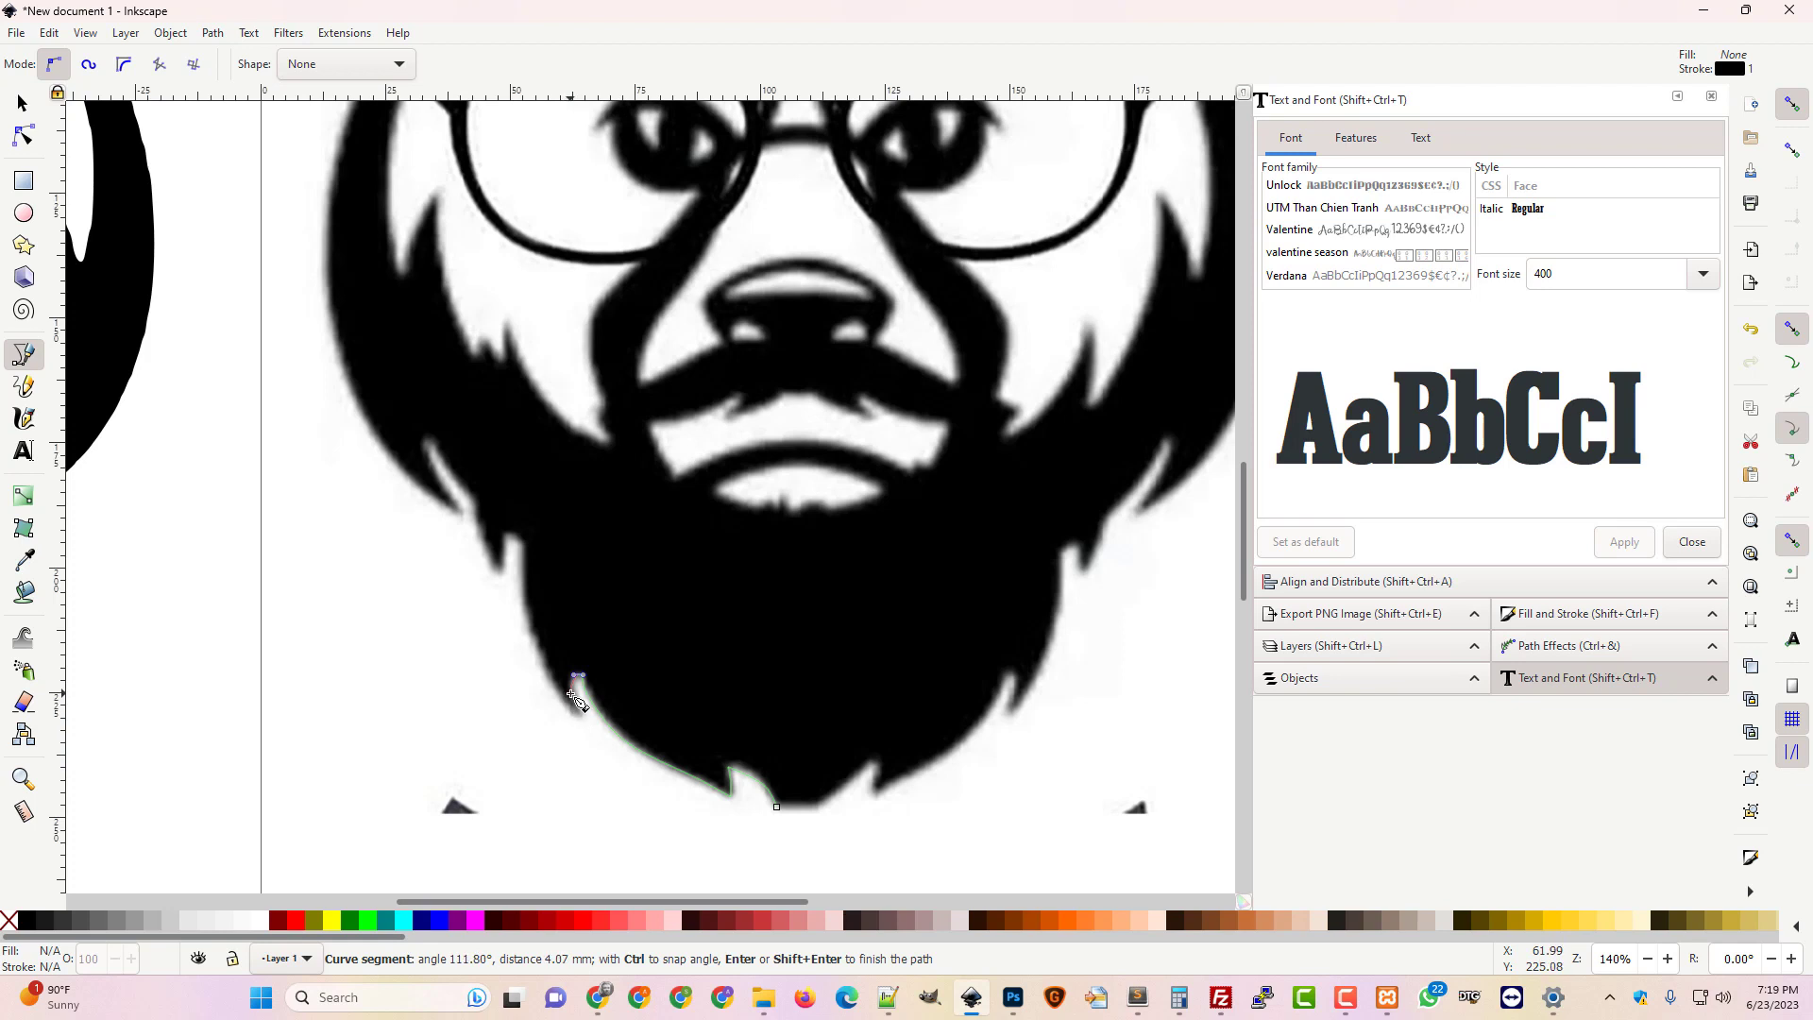
scroll(578, 699, "down", 2)
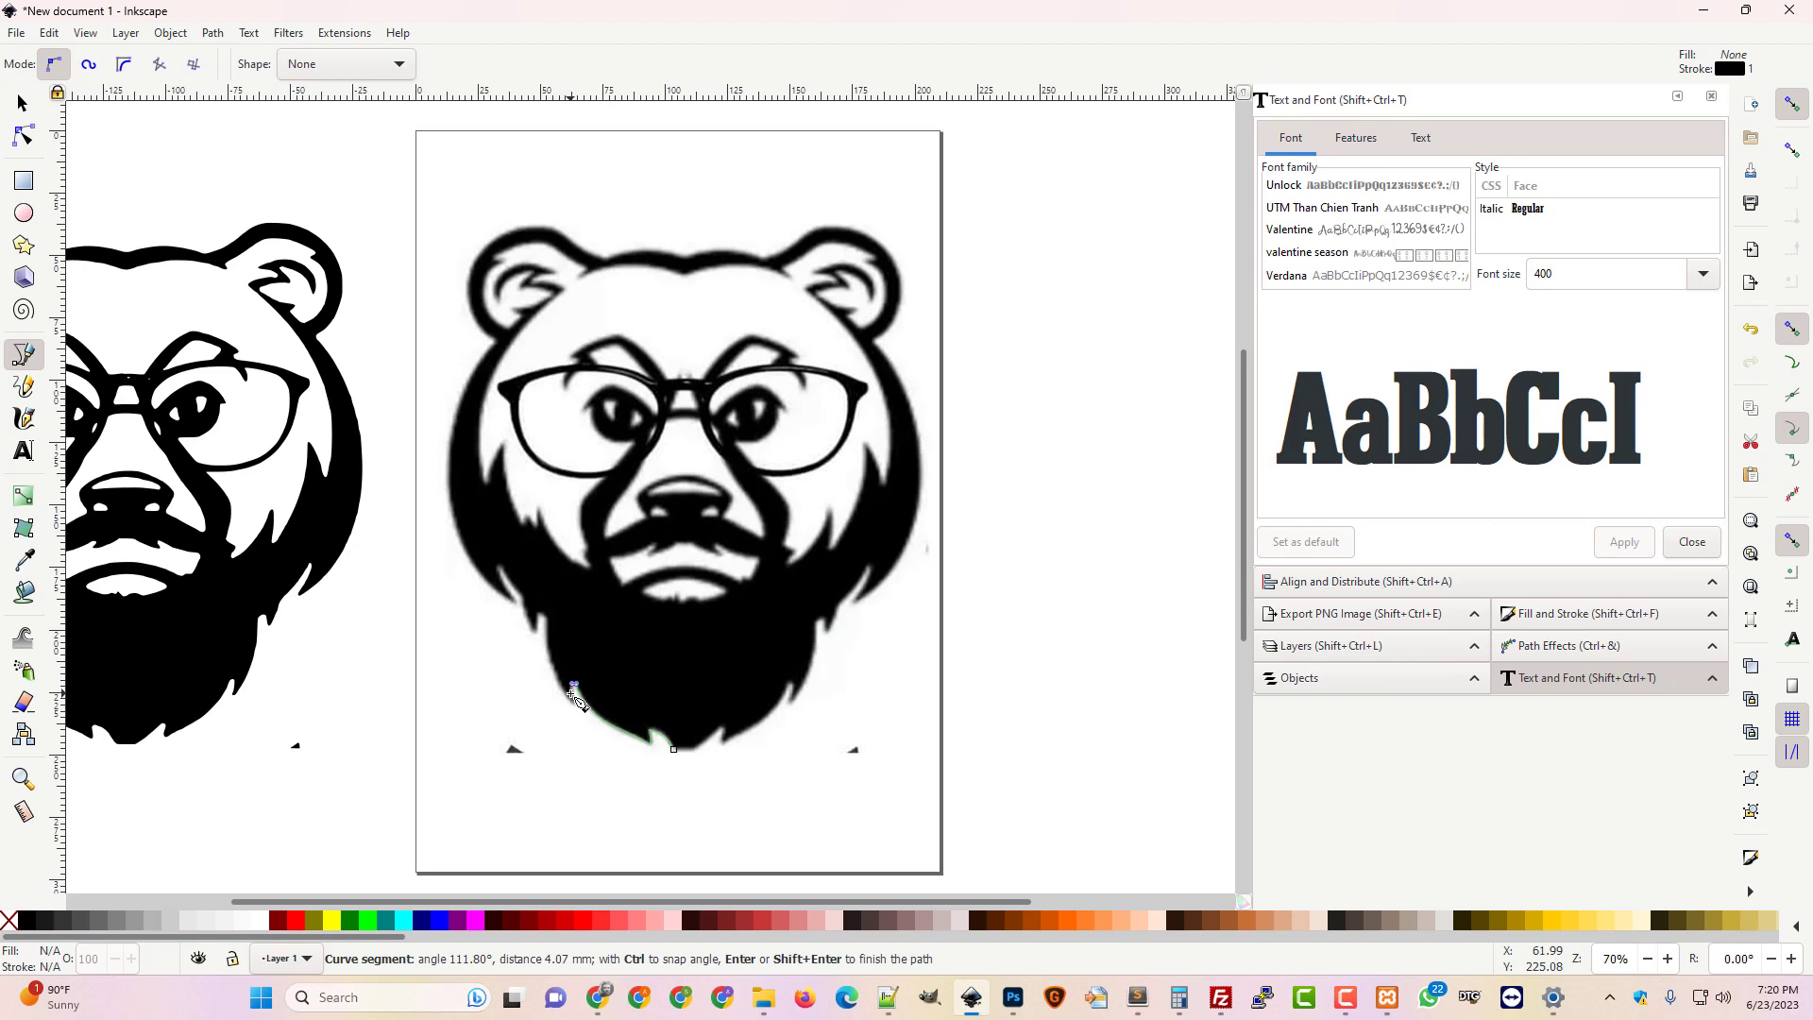
scroll(577, 699, "down", 1)
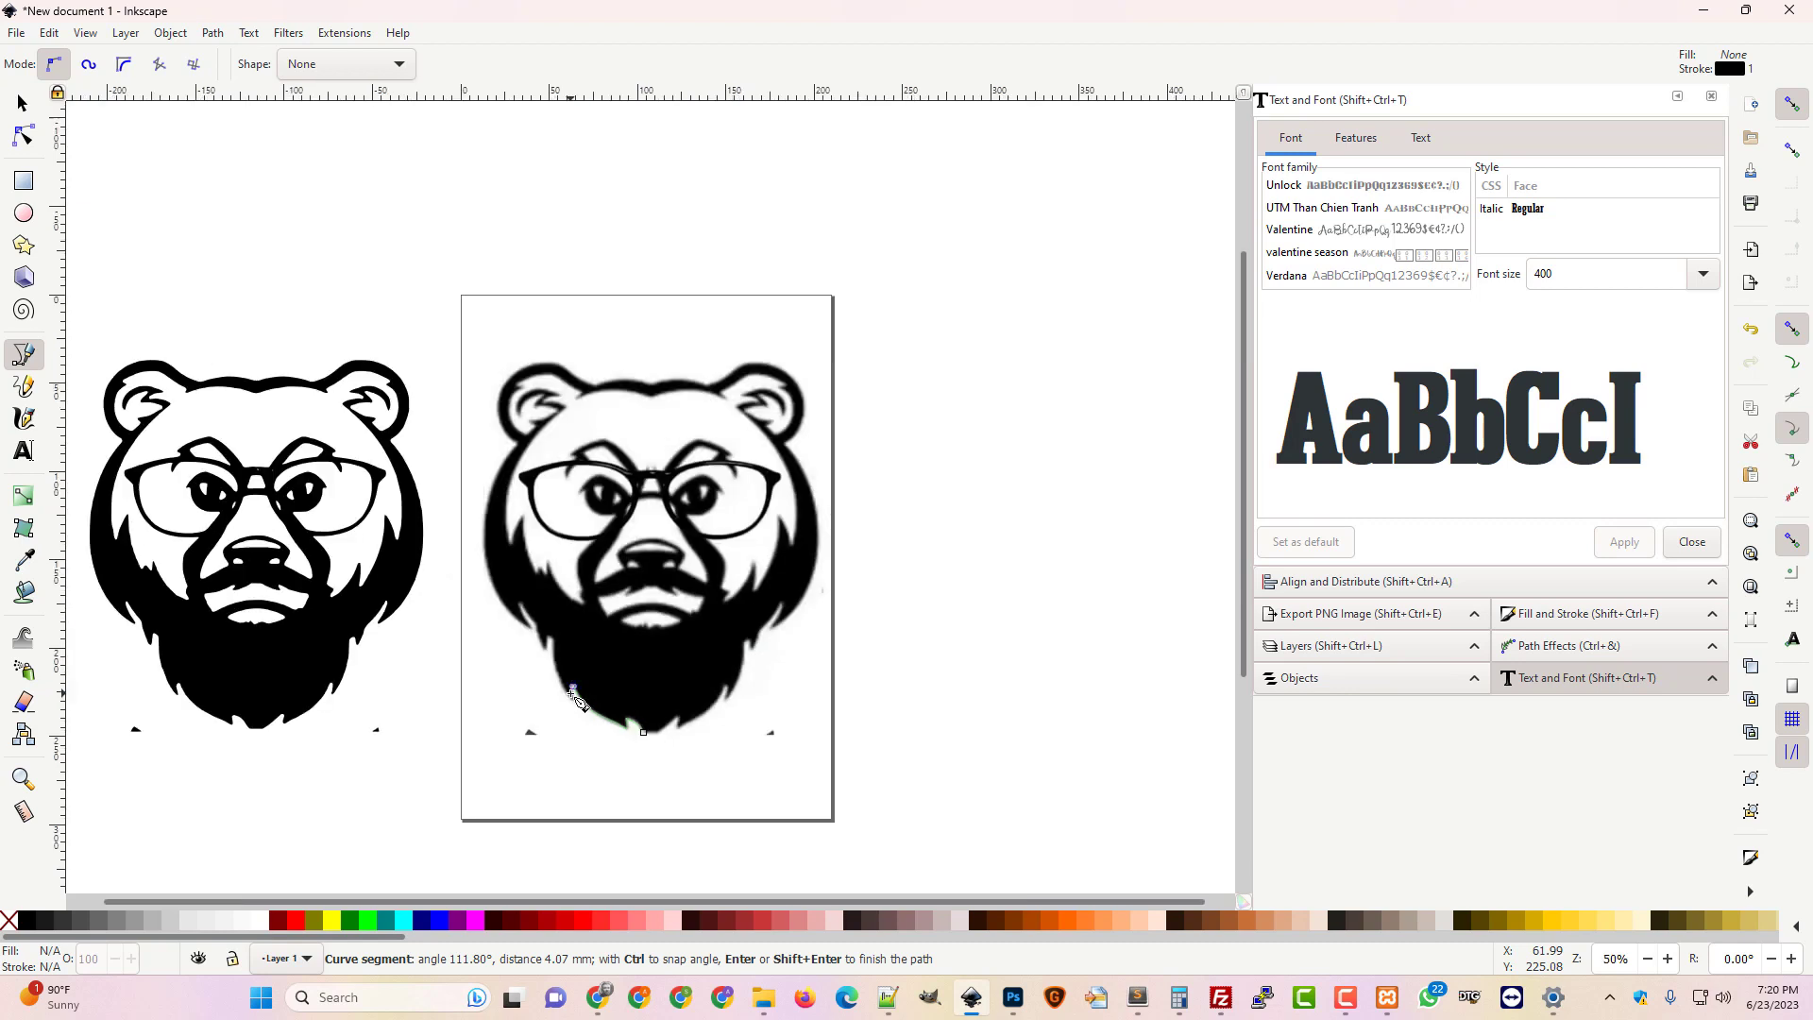
scroll(541, 755, "left", 4)
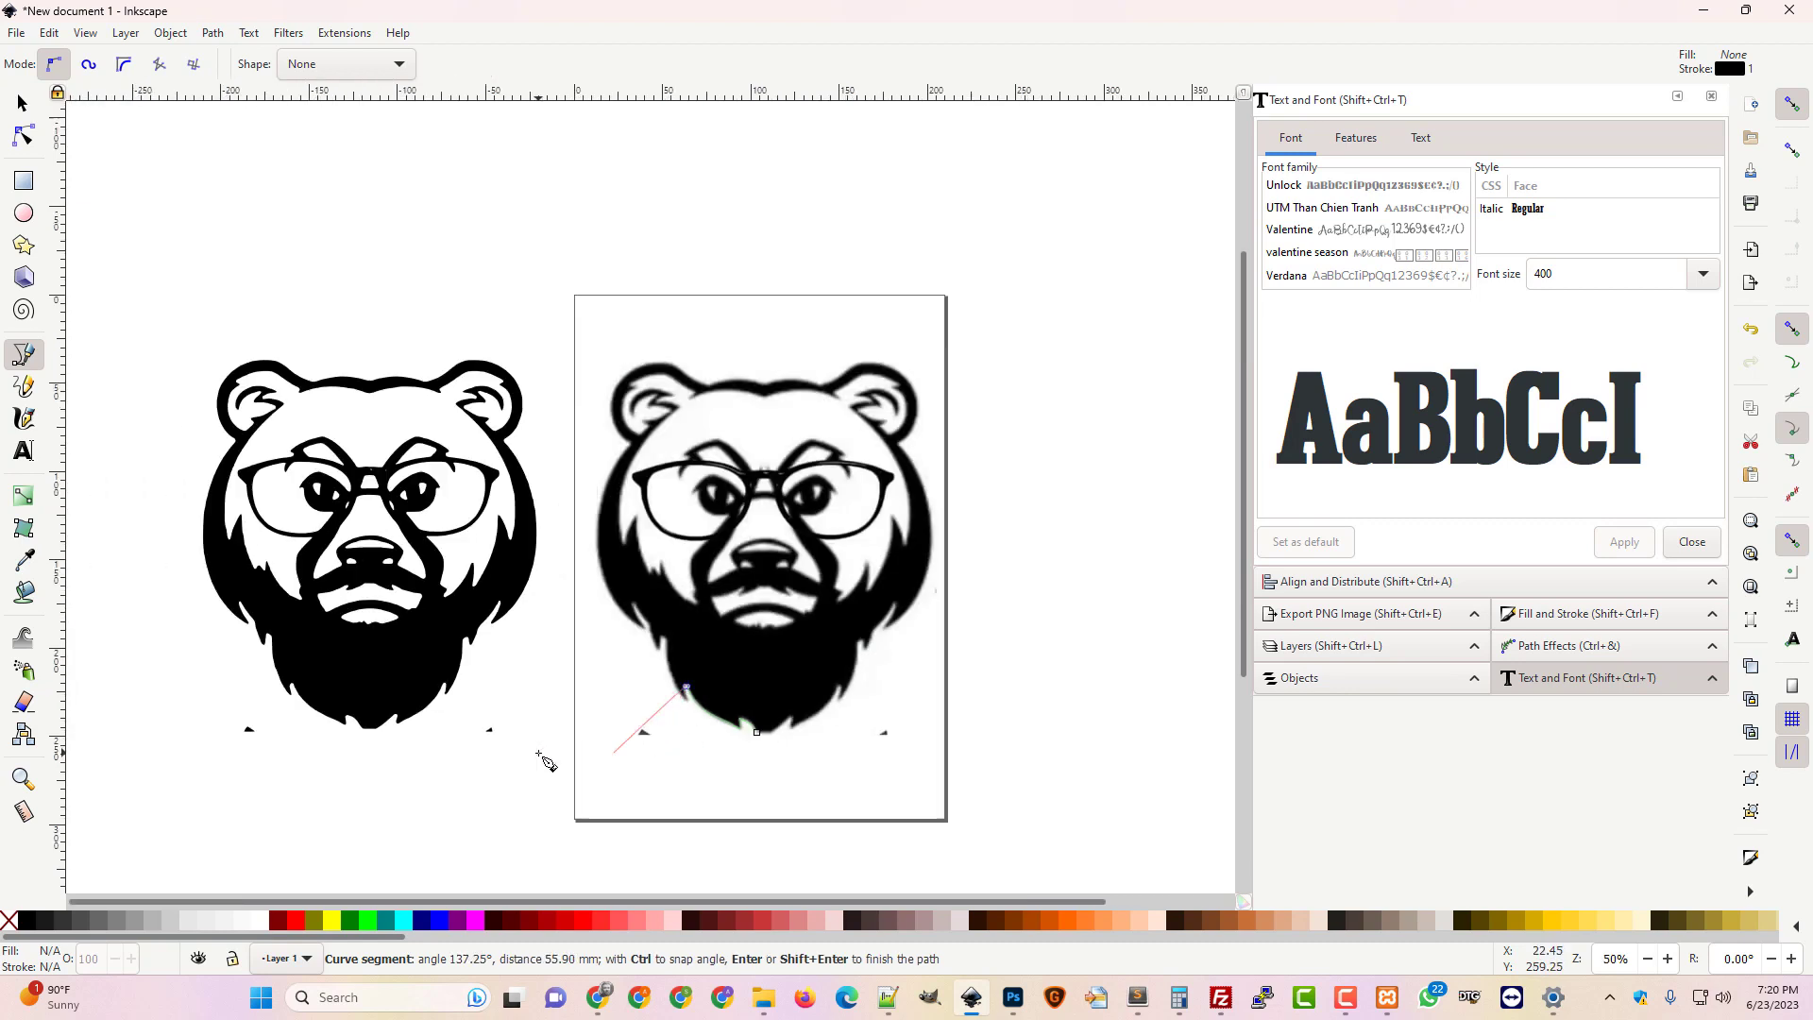
key("Escape")
key("plus")
key("plus")
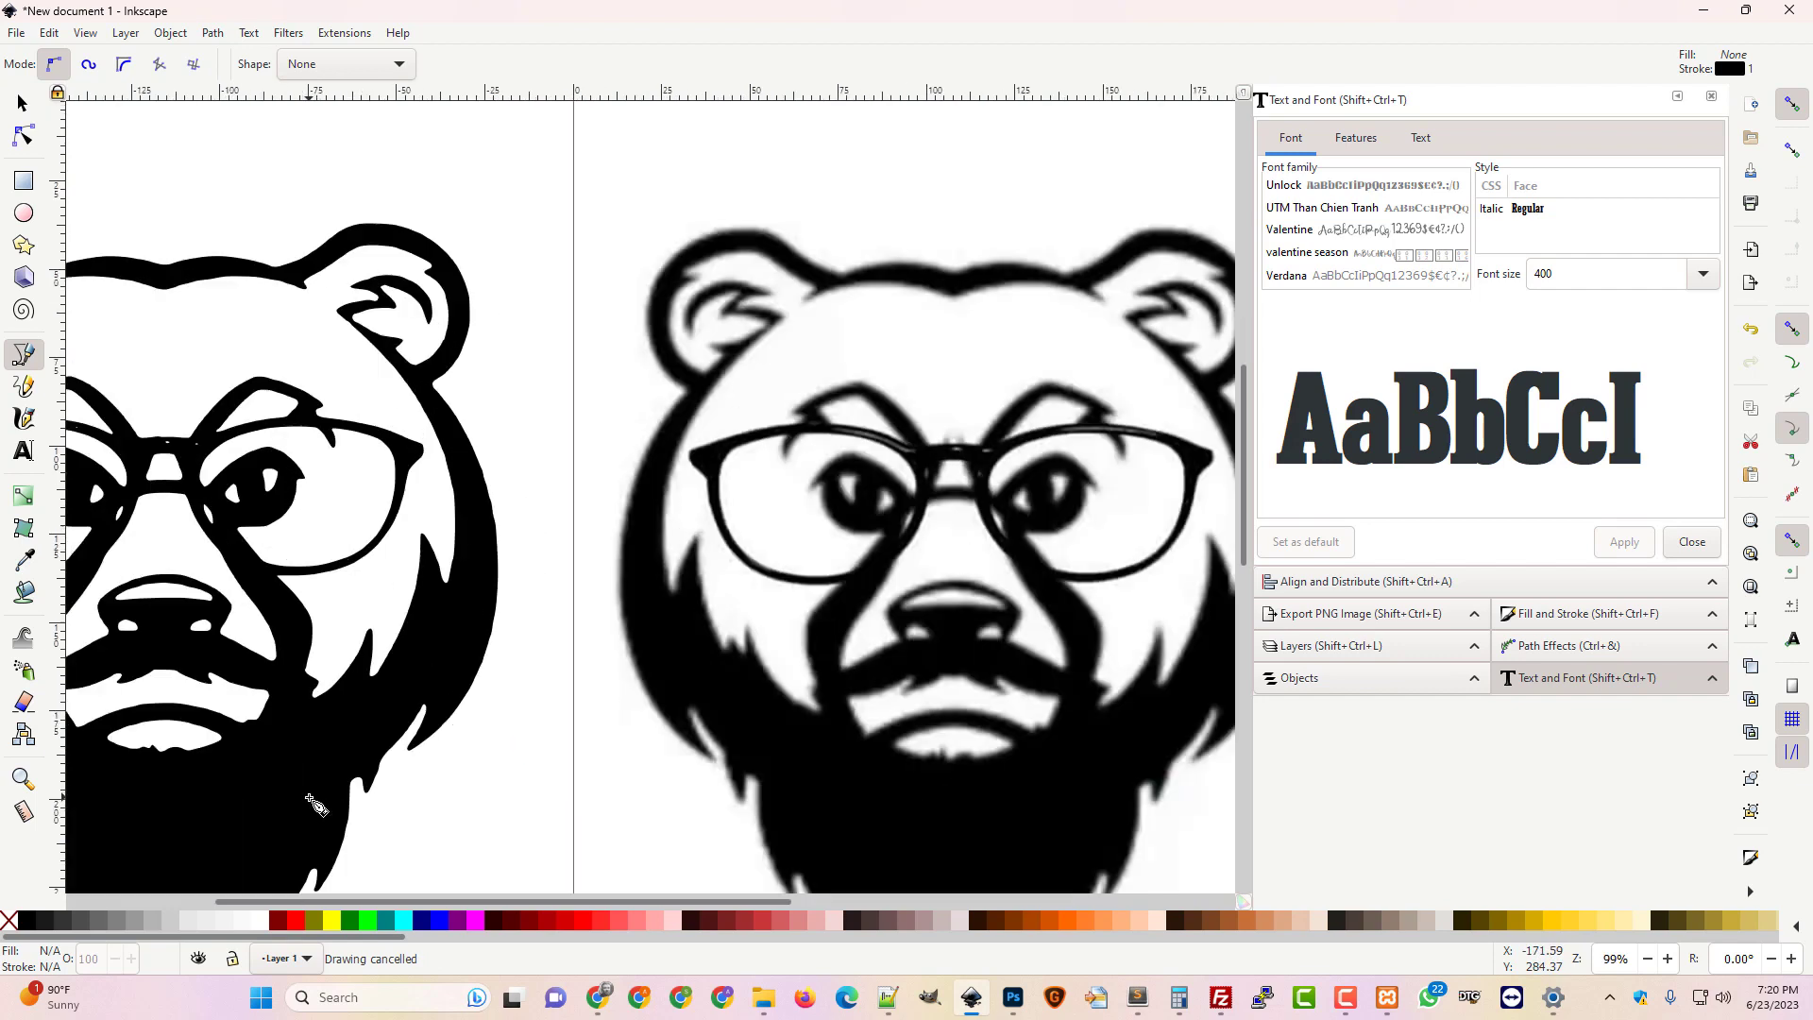
scroll(293, 776, "down", 6)
scroll(425, 729, "left", 5)
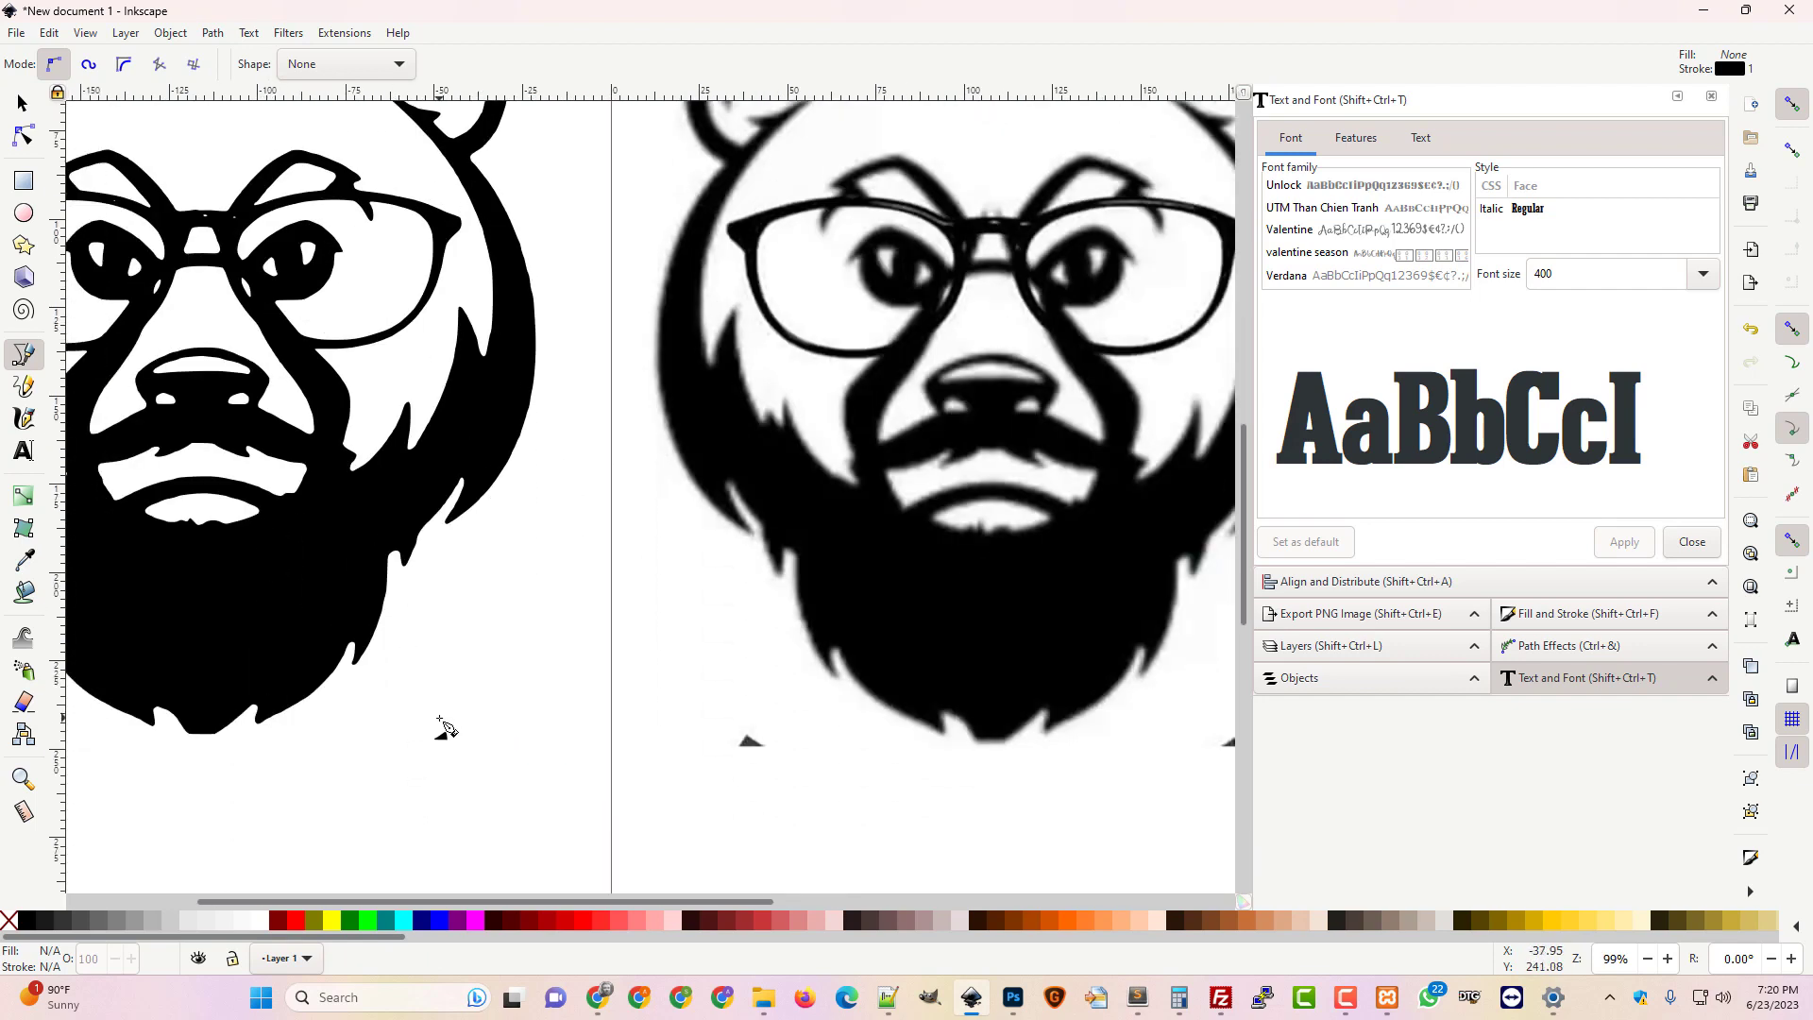
scroll(443, 725, "left", 1)
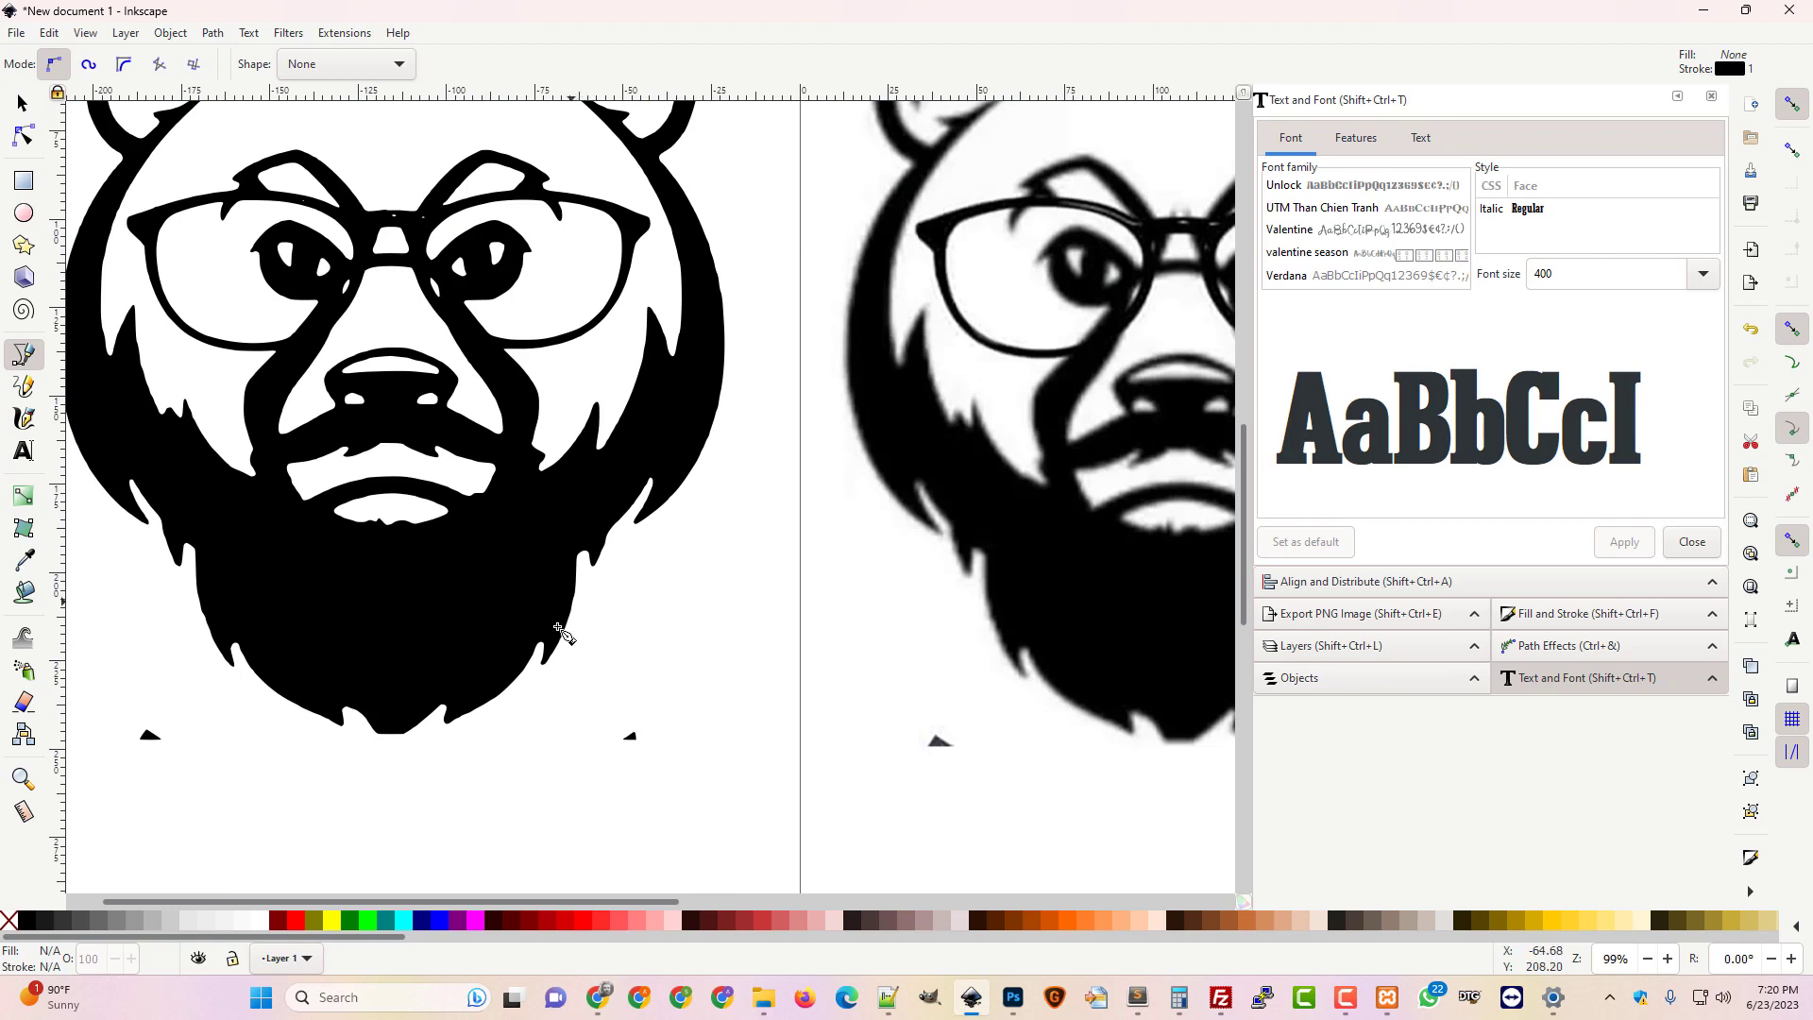
scroll(326, 819, "down", 3)
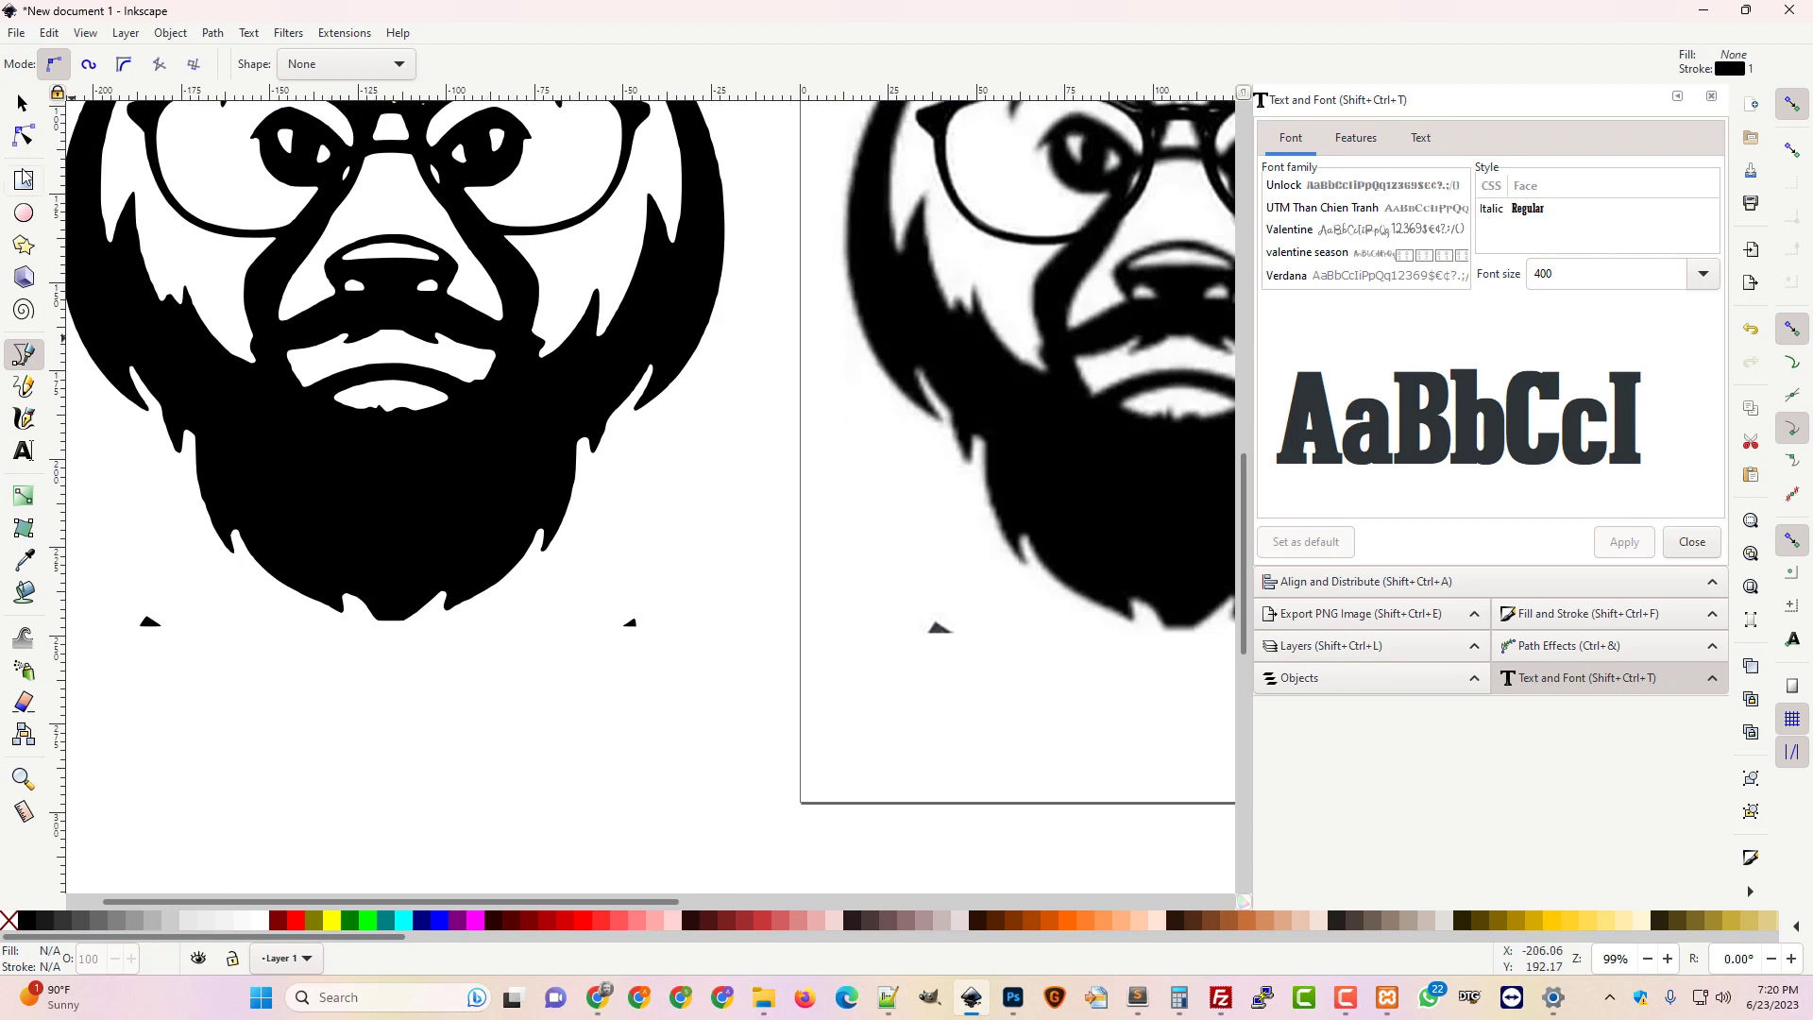
left_click(24, 135)
Zoom in on the beard, pull its bottom tip node lower and make it smooth
key("plus")
key("plus")
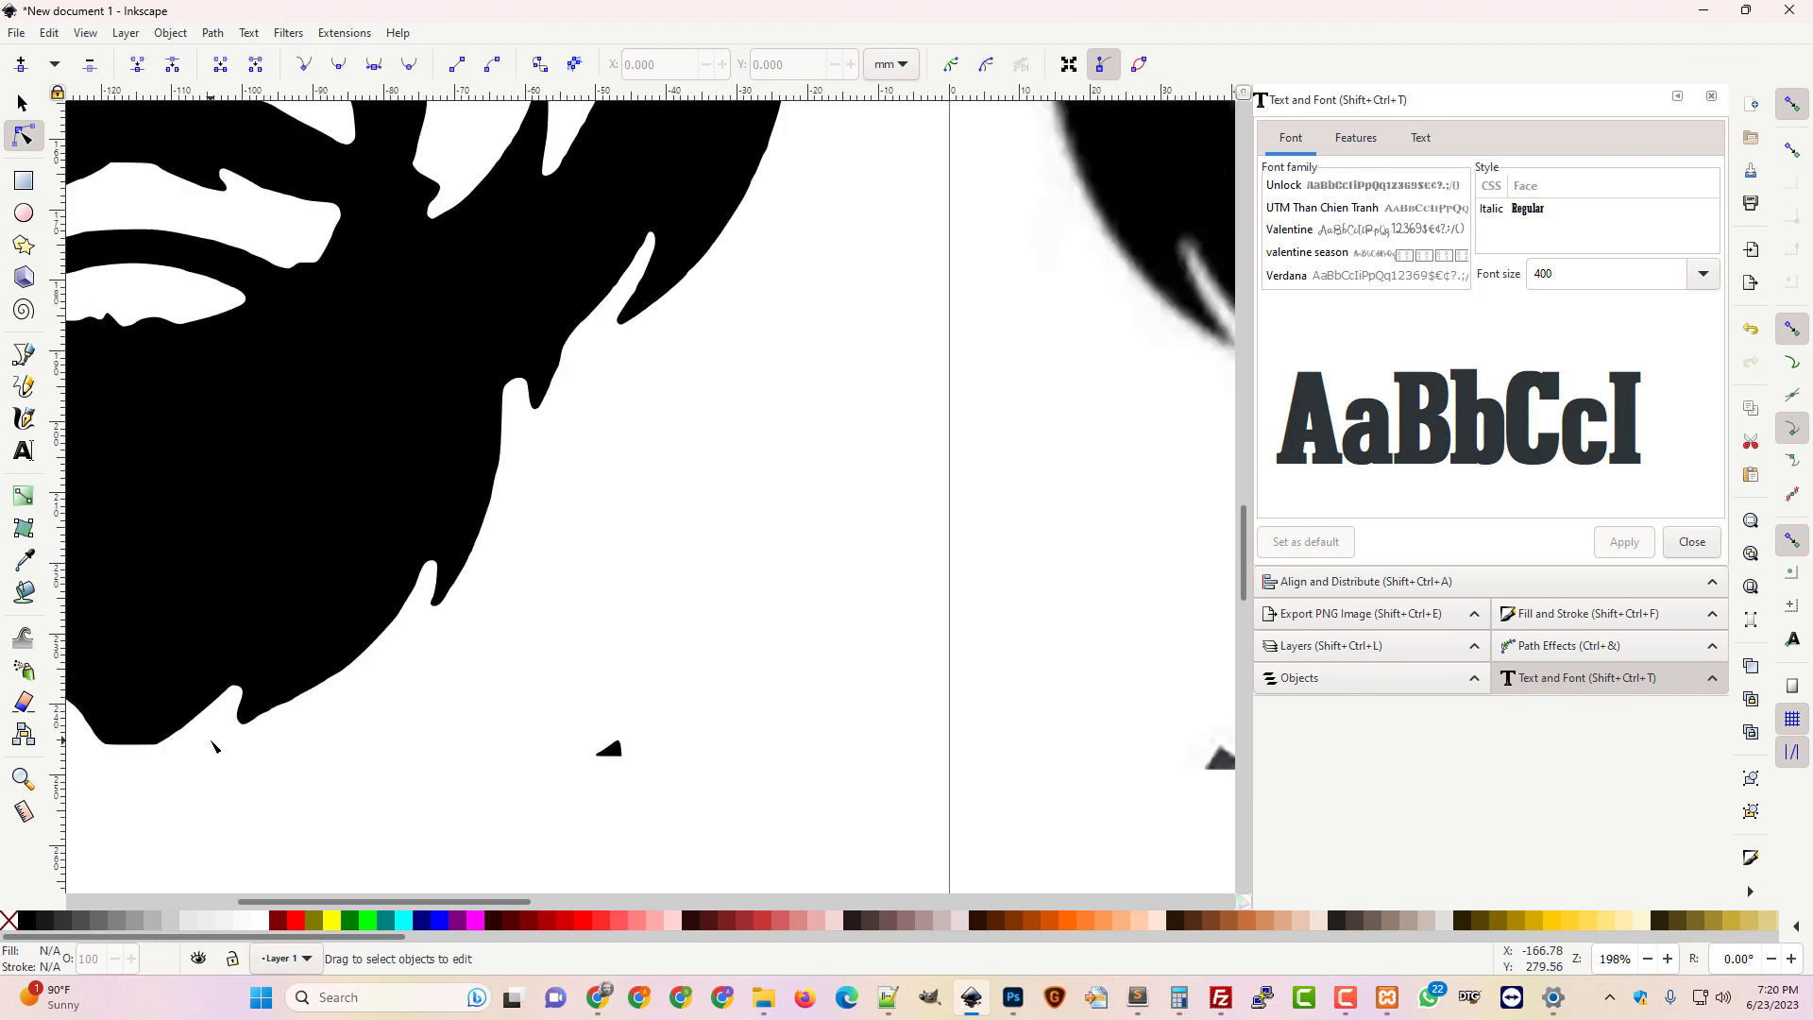
scroll(175, 753, "down", 6)
left_click_drag(506, 903, 438, 903)
left_click(402, 524)
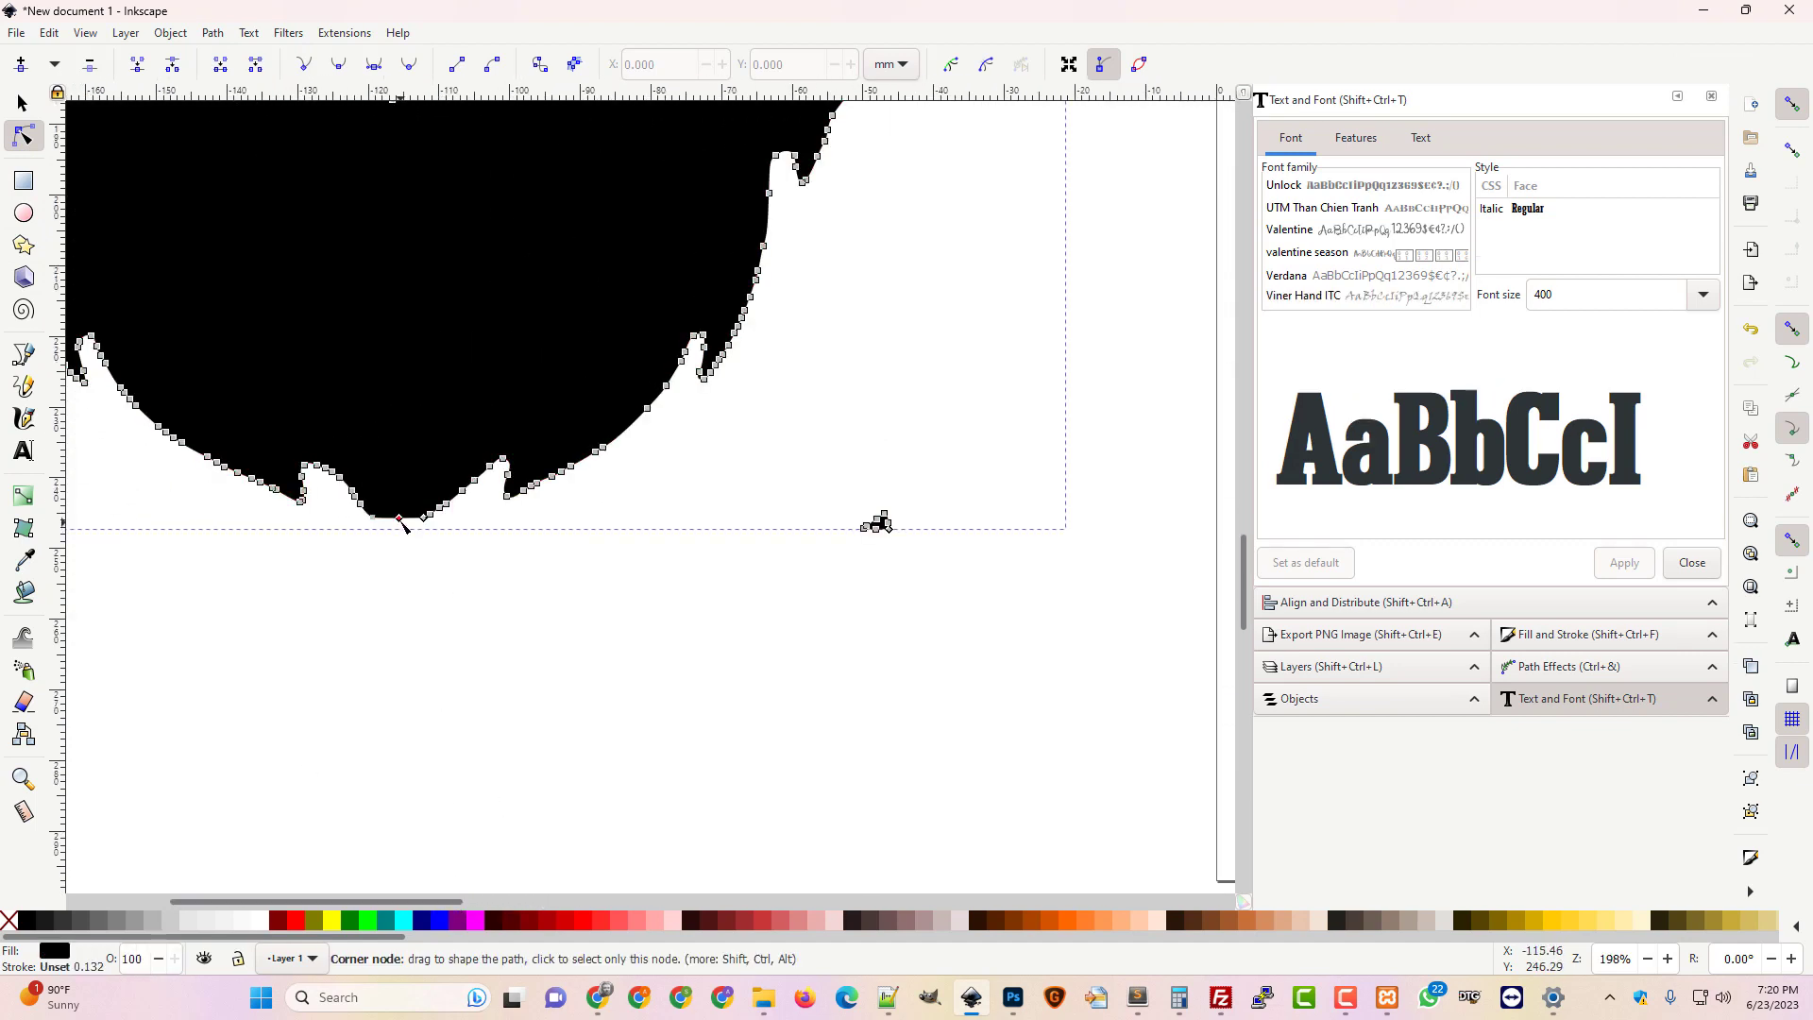
left_click_drag(402, 524, 396, 543)
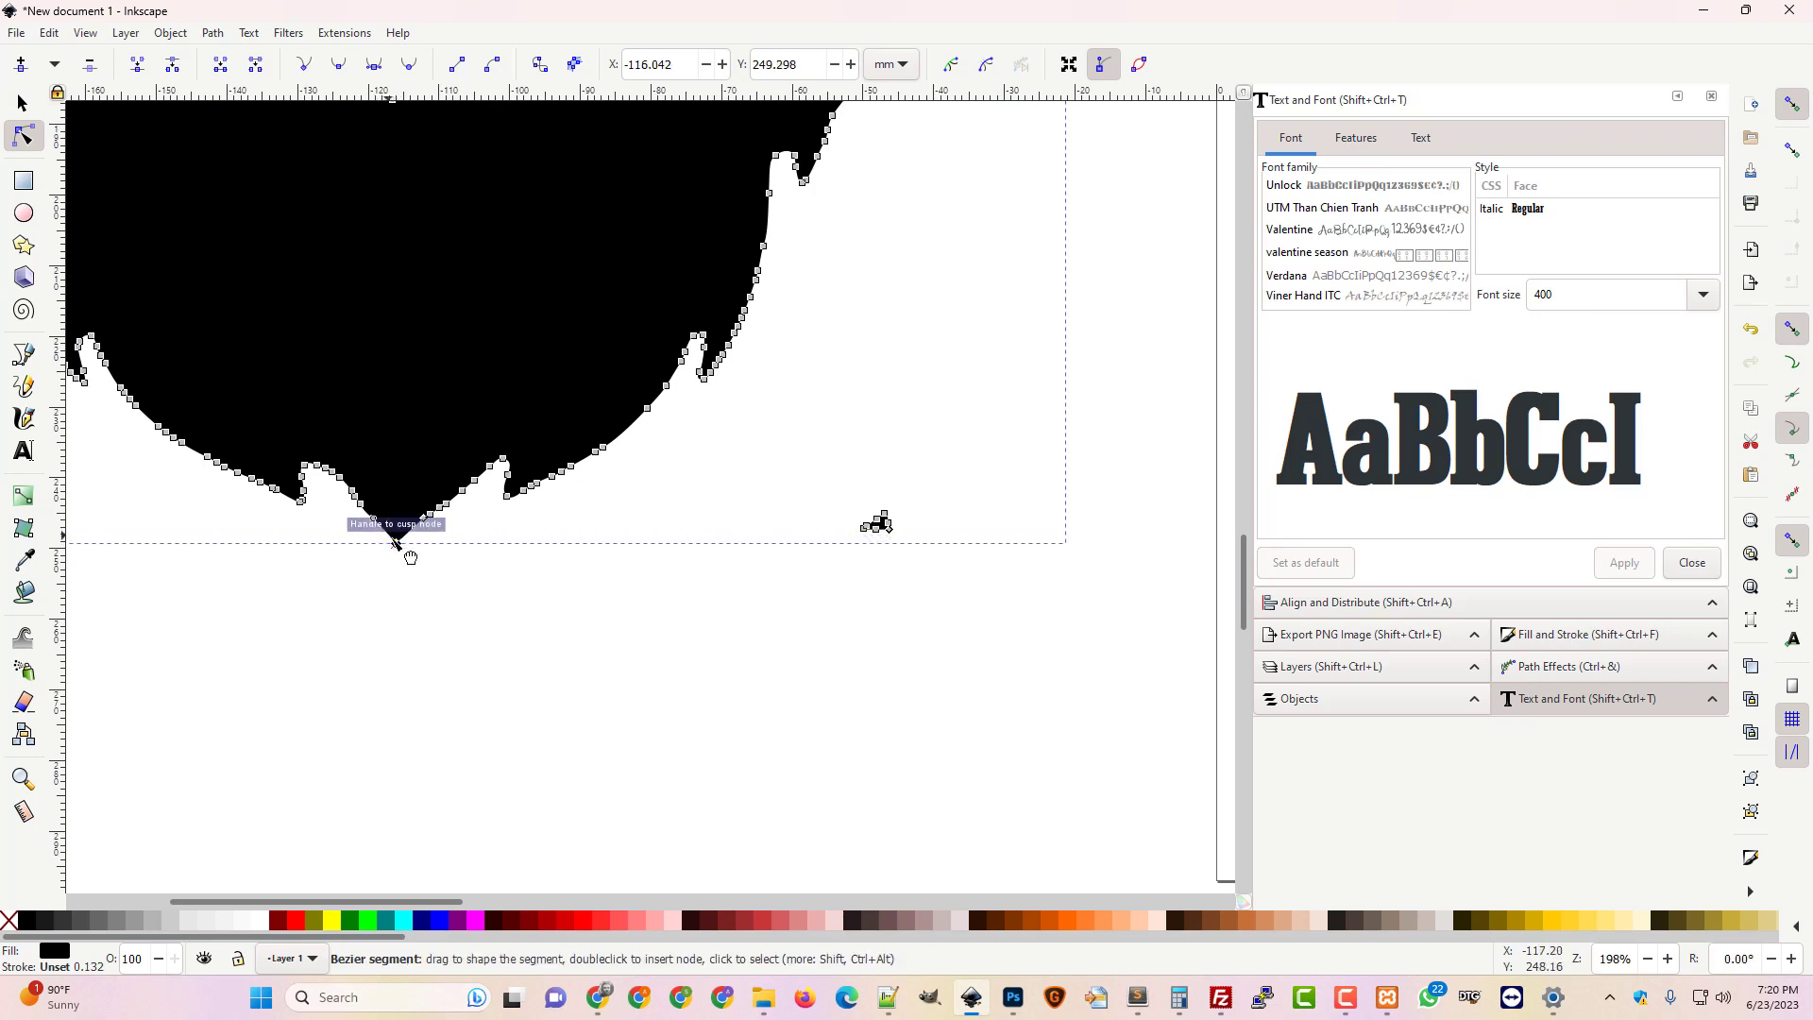
left_click(512, 684)
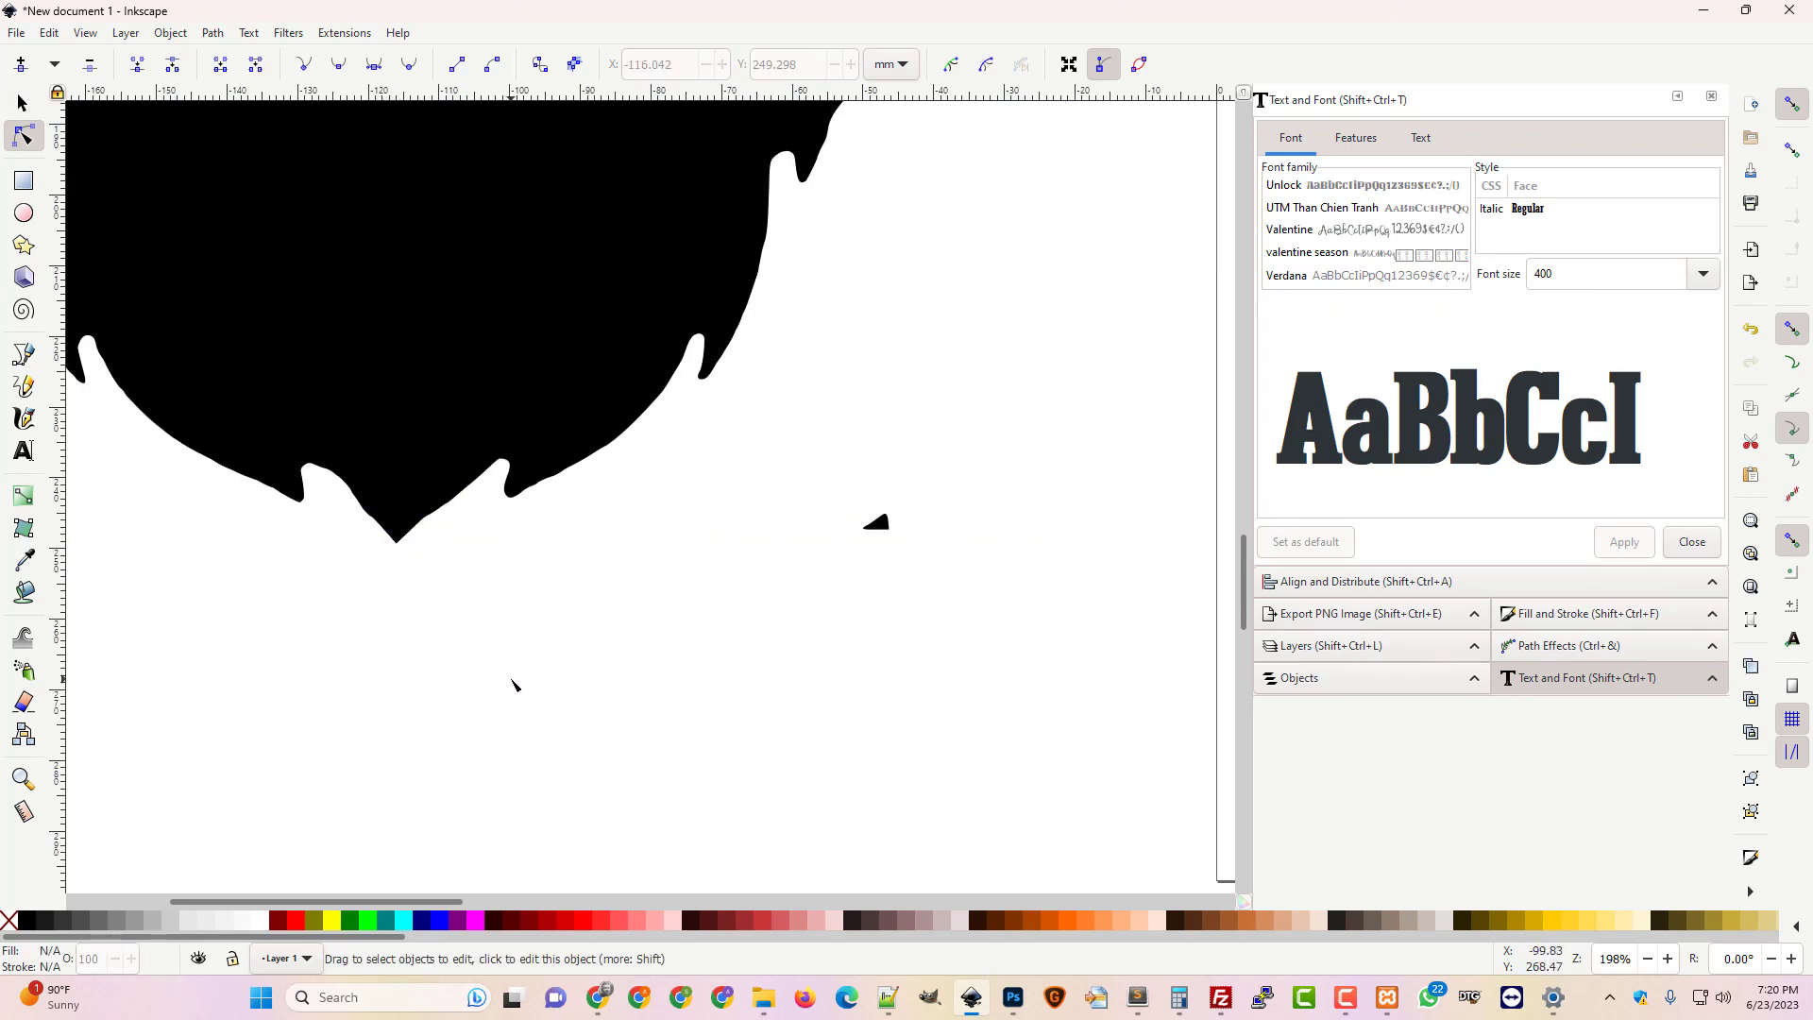
left_click(420, 522)
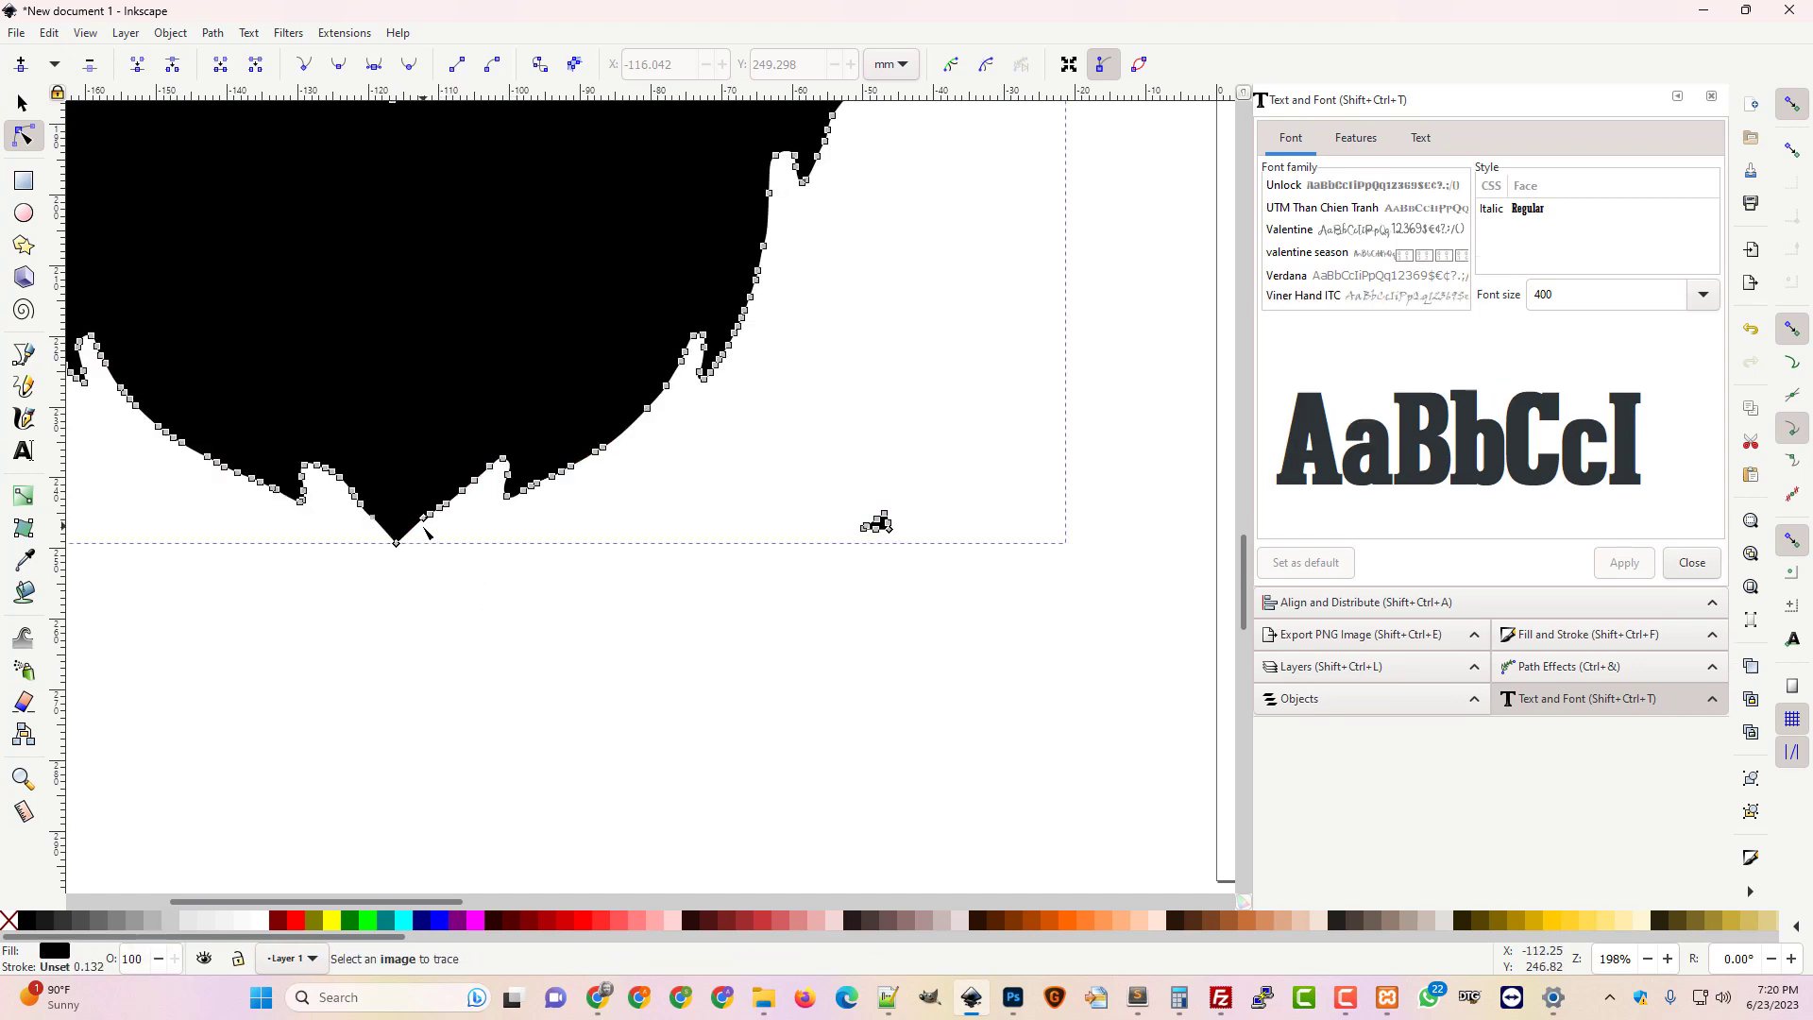
left_click(423, 520, "ctrl")
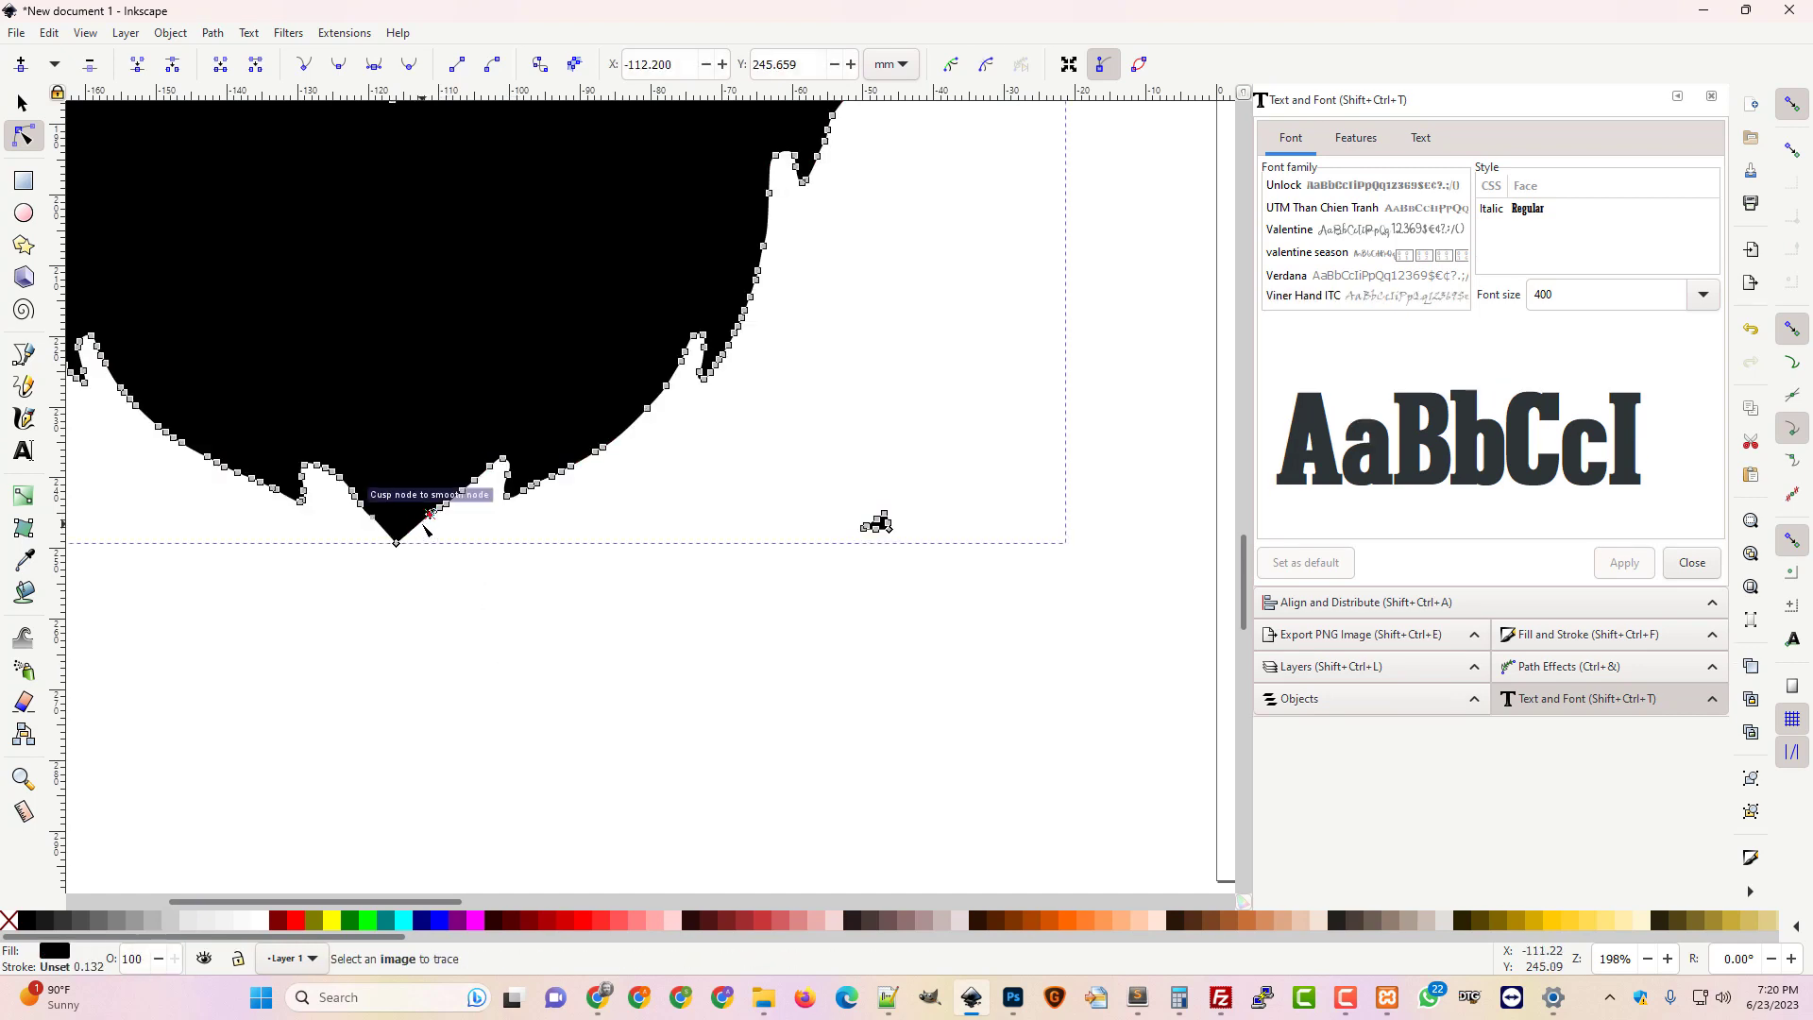
With snapping off, nudge and then delete the two nodes left of the beard tip
left_click(1789, 111)
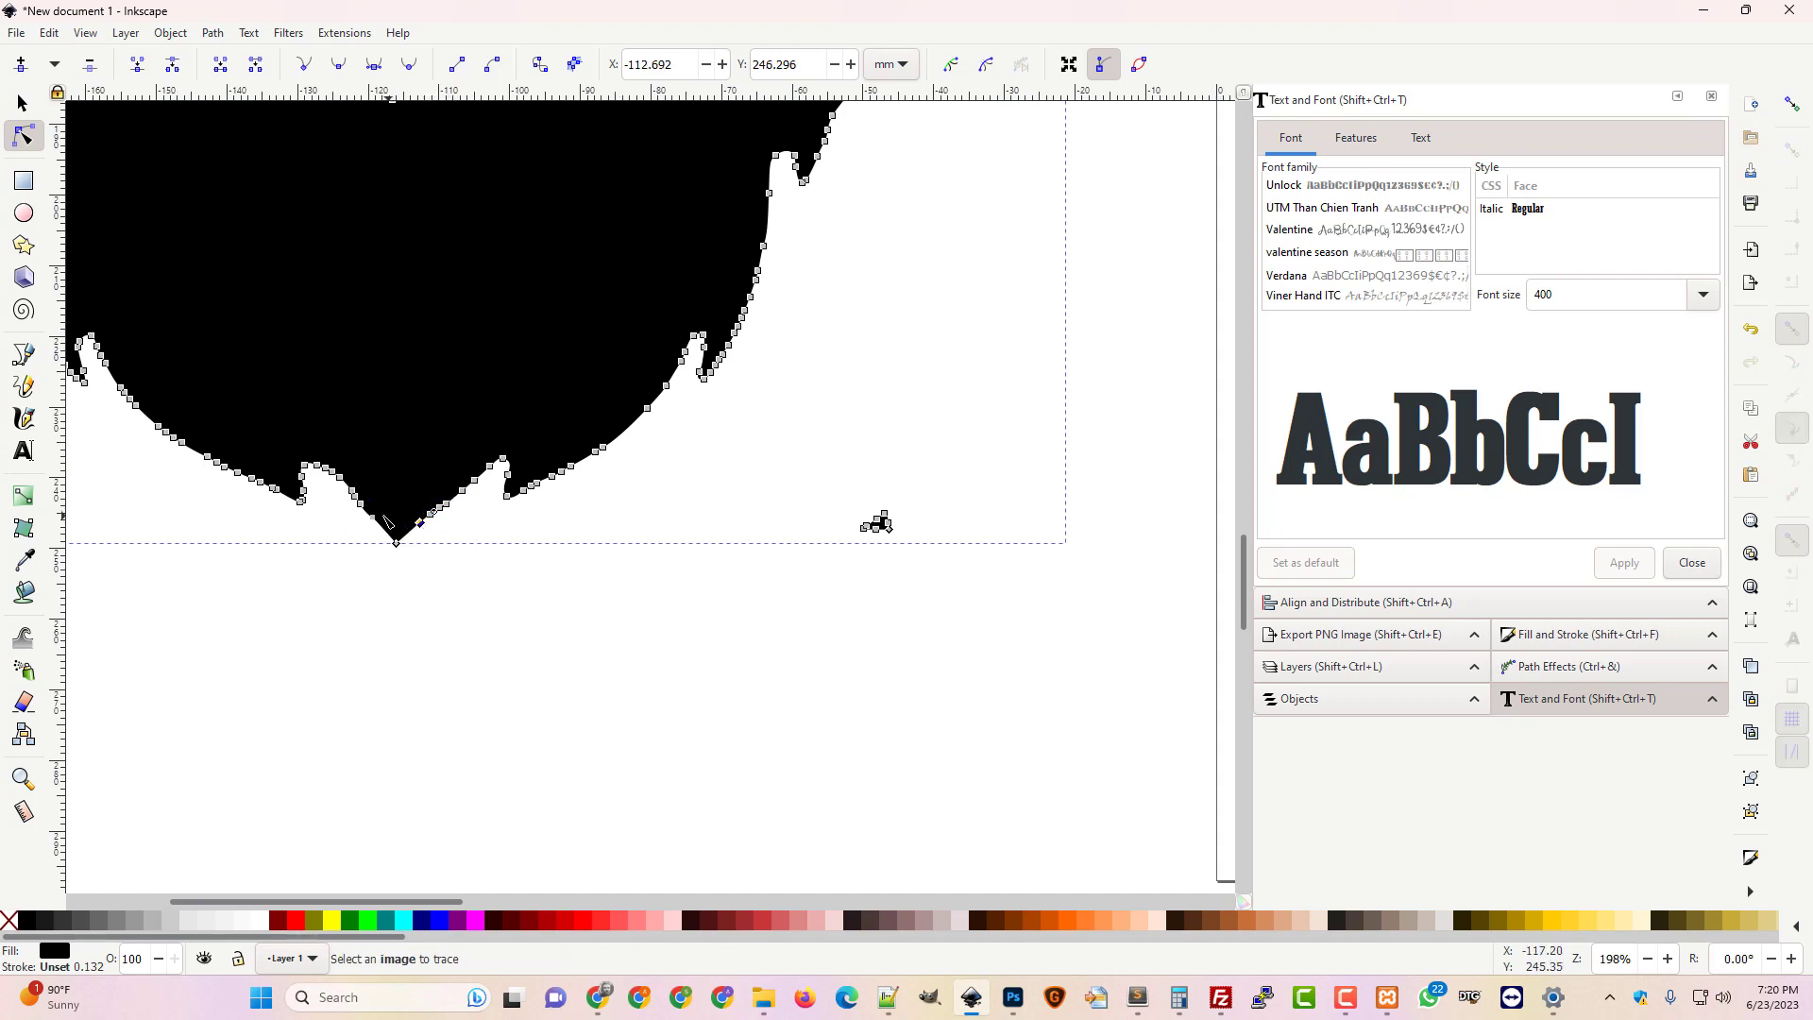
left_click(370, 518)
left_click(366, 531)
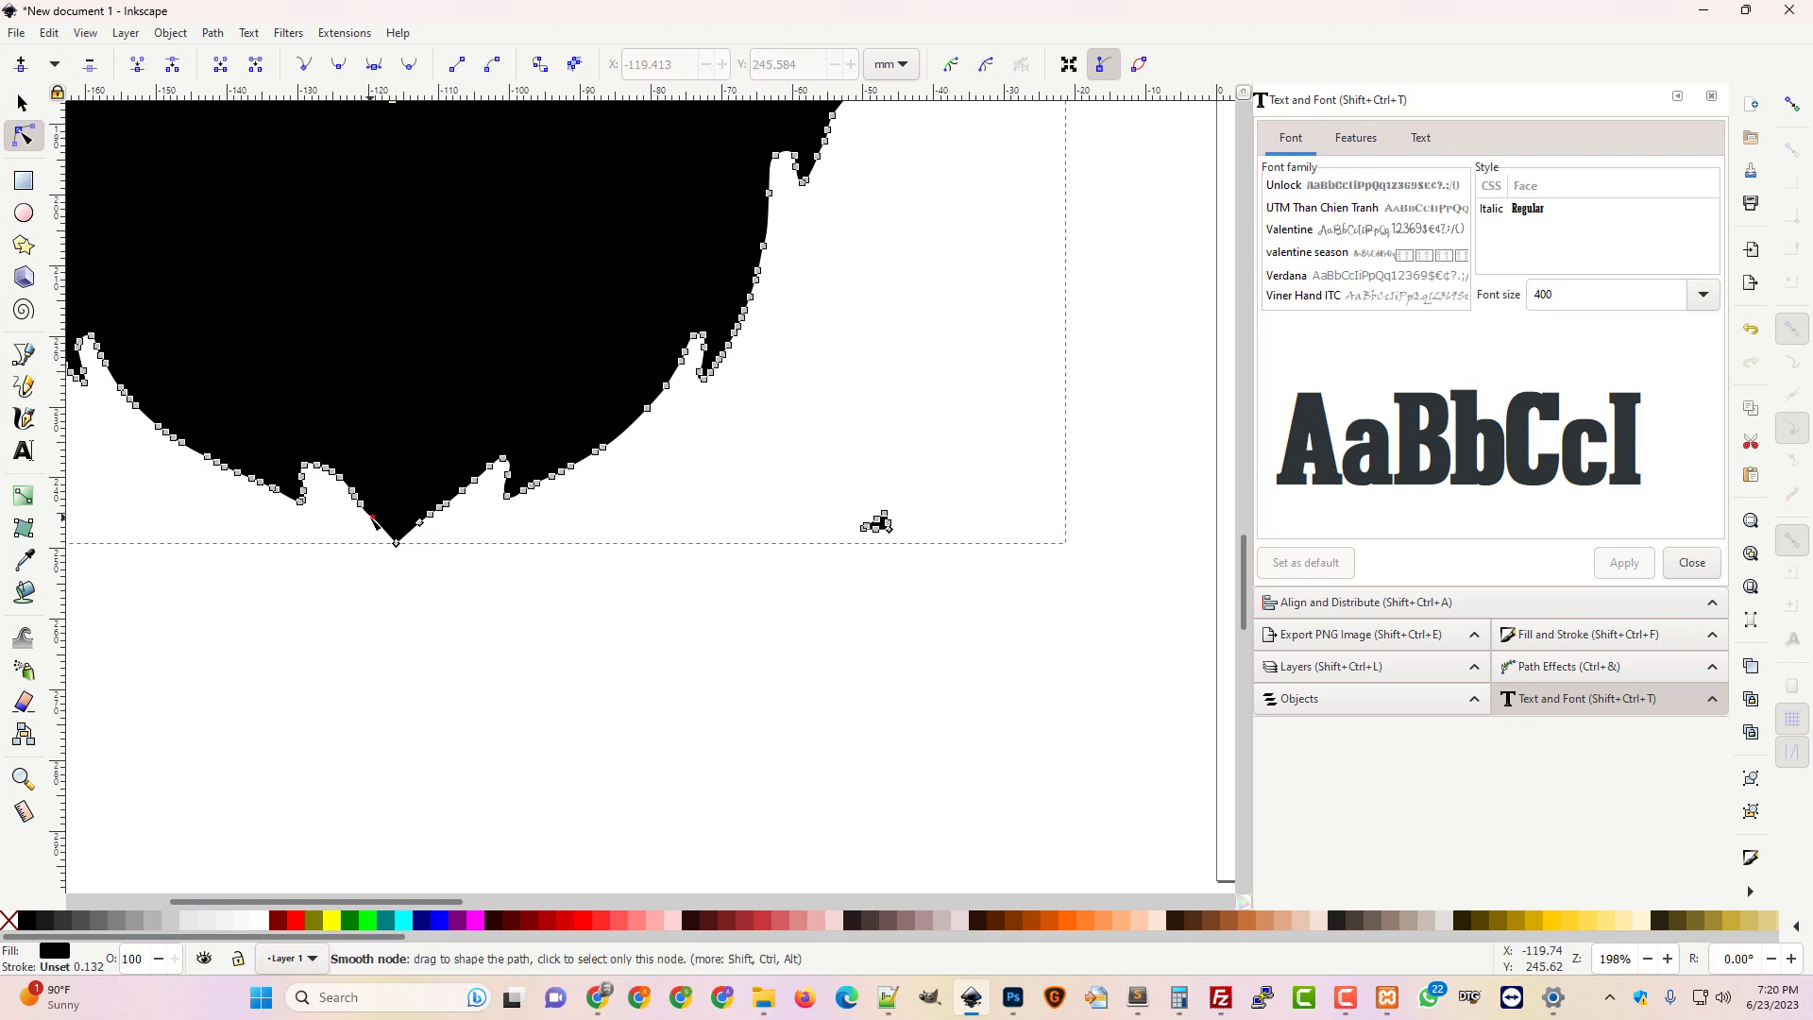
left_click_drag(373, 517, 386, 510)
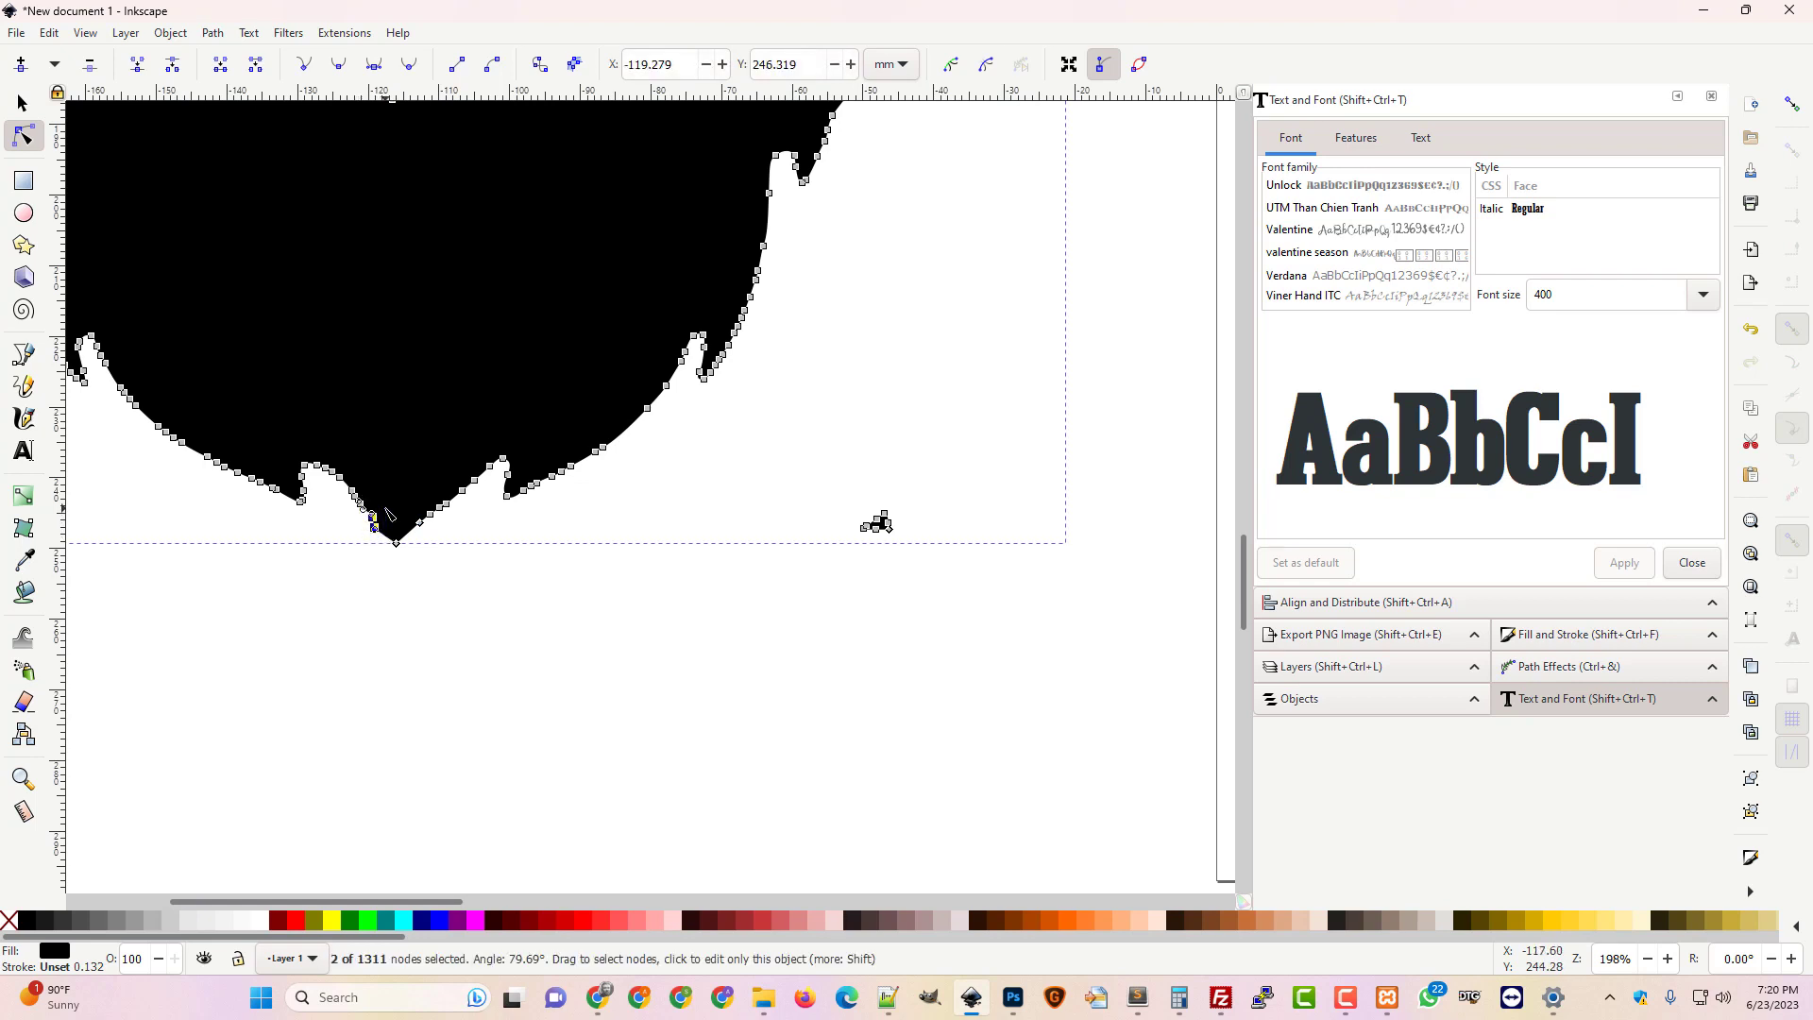
left_click(90, 63)
left_click(493, 672)
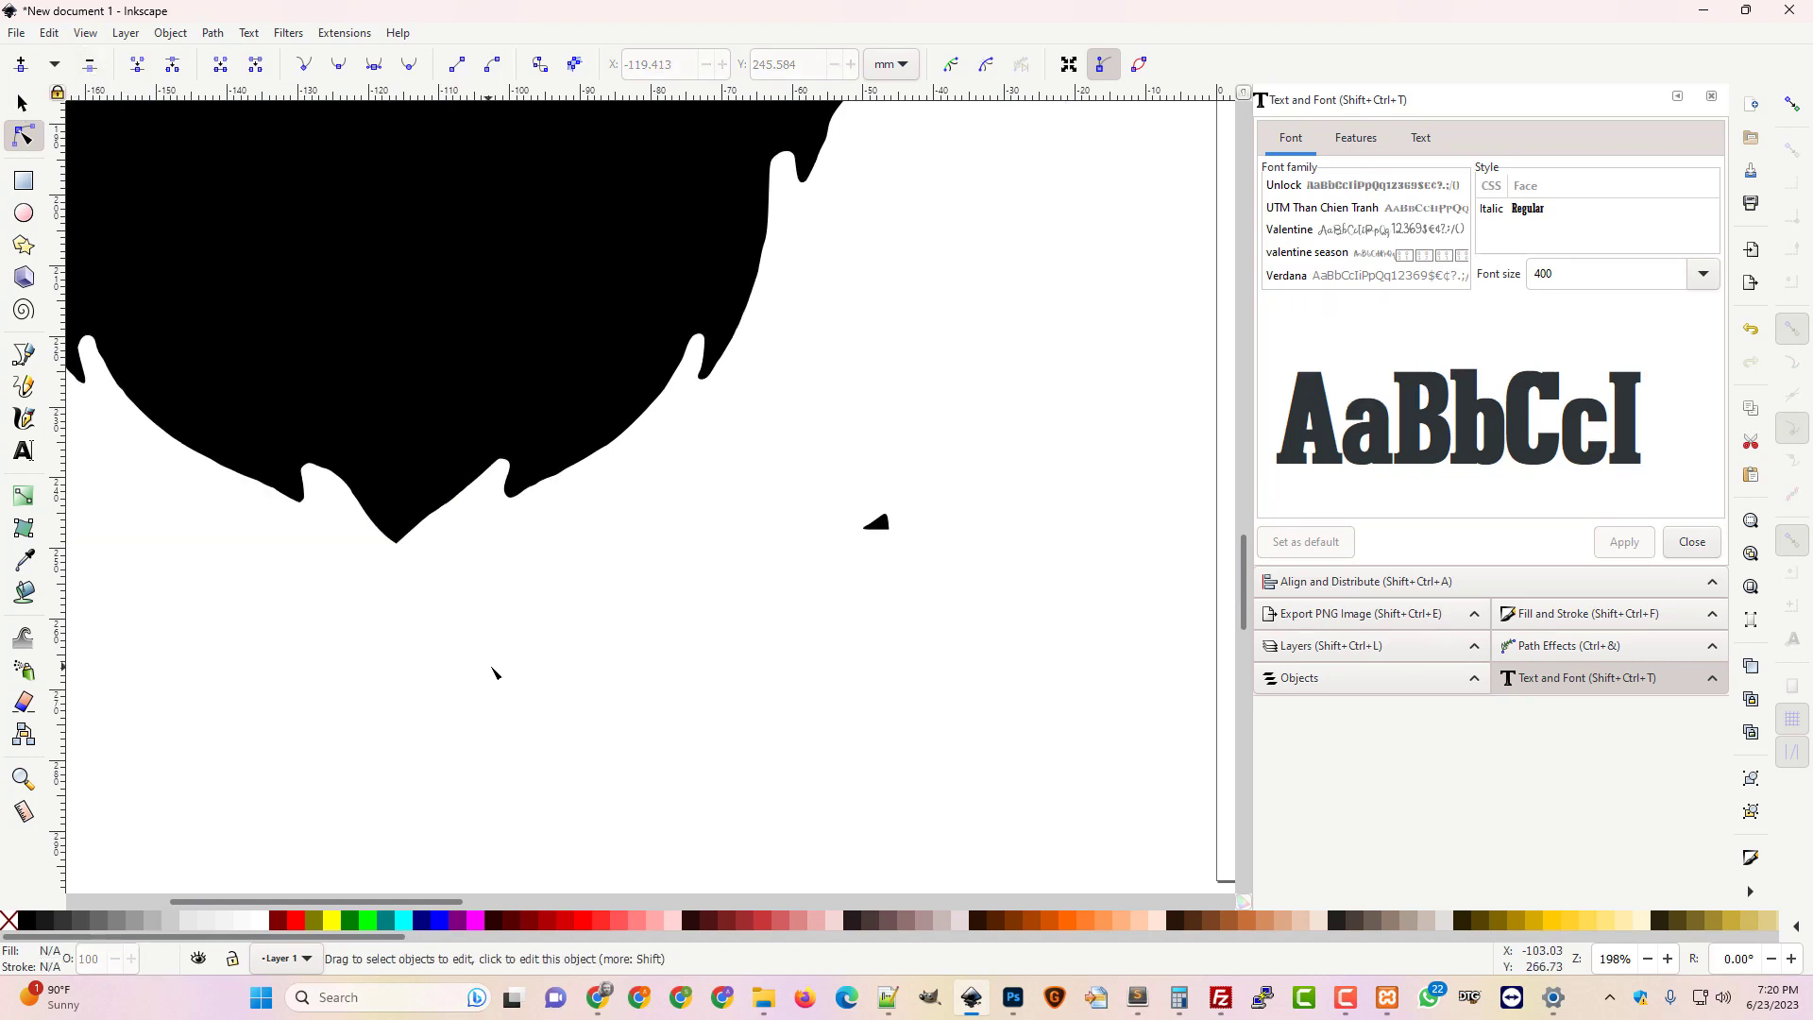
key("minus")
key("minus")
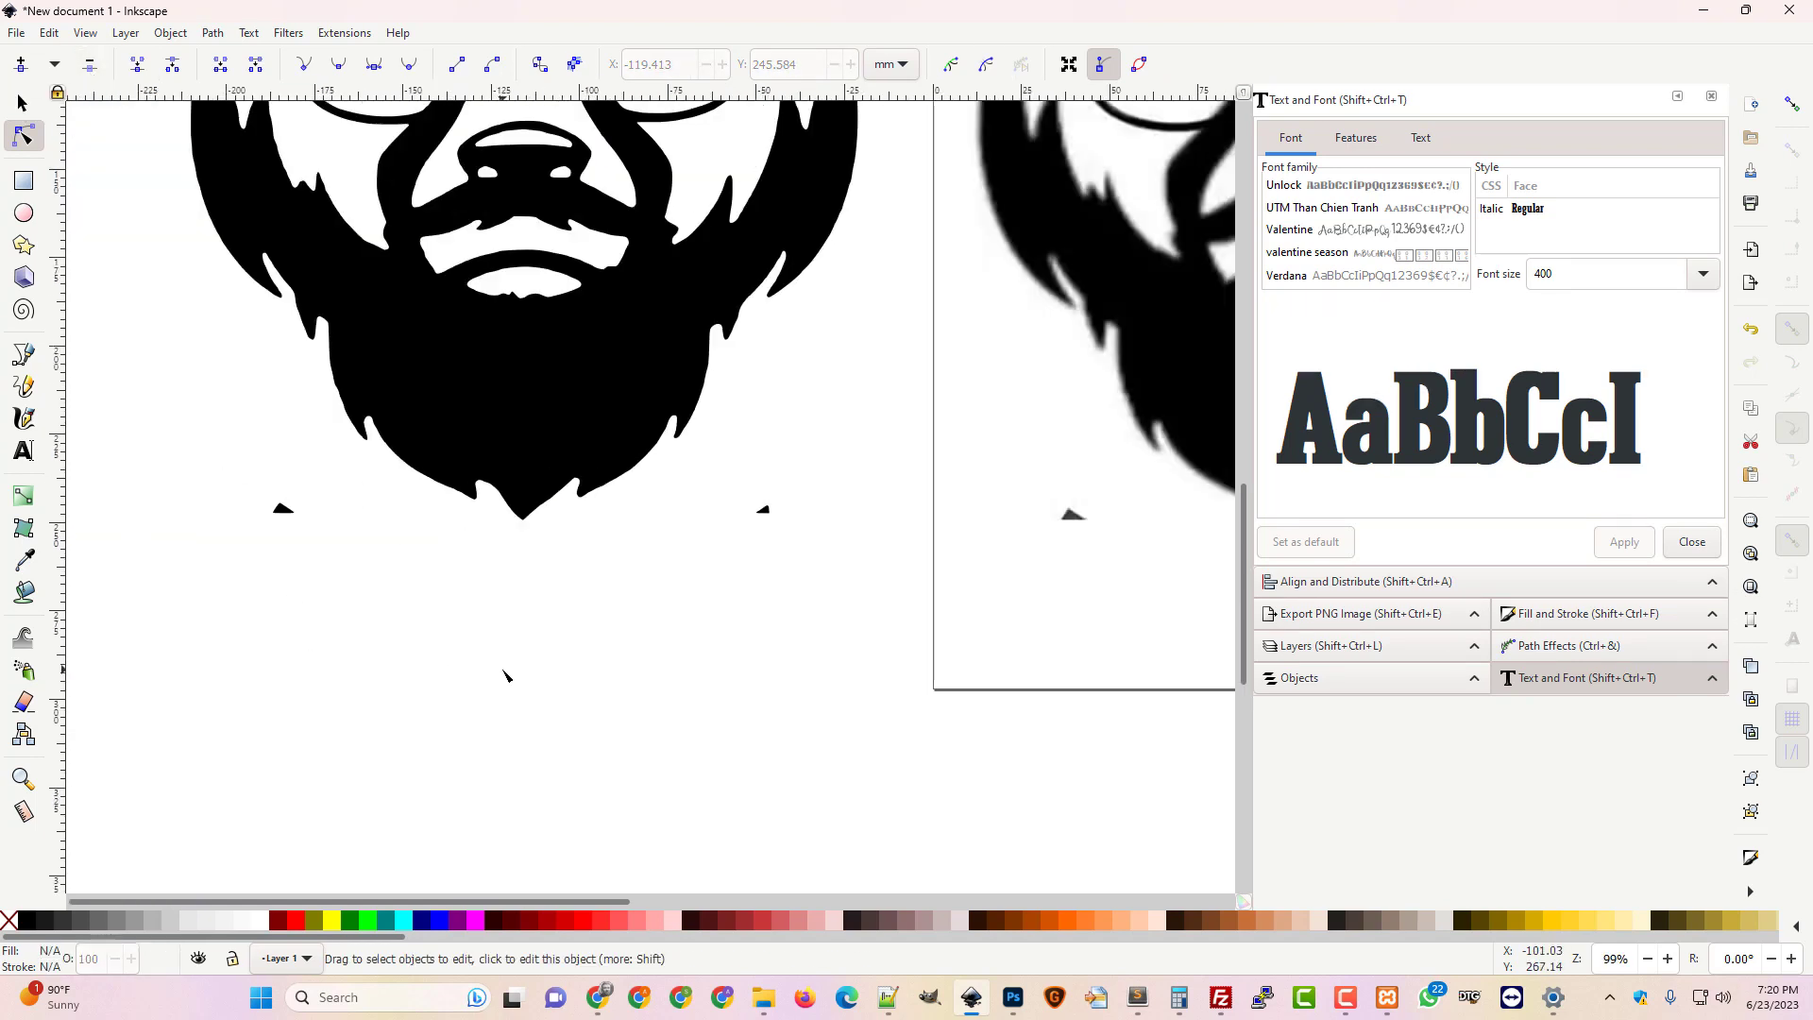
Select the left stray triangle's nodes below the beard and delete them
left_click_drag(202, 543, 311, 495)
left_click(284, 511)
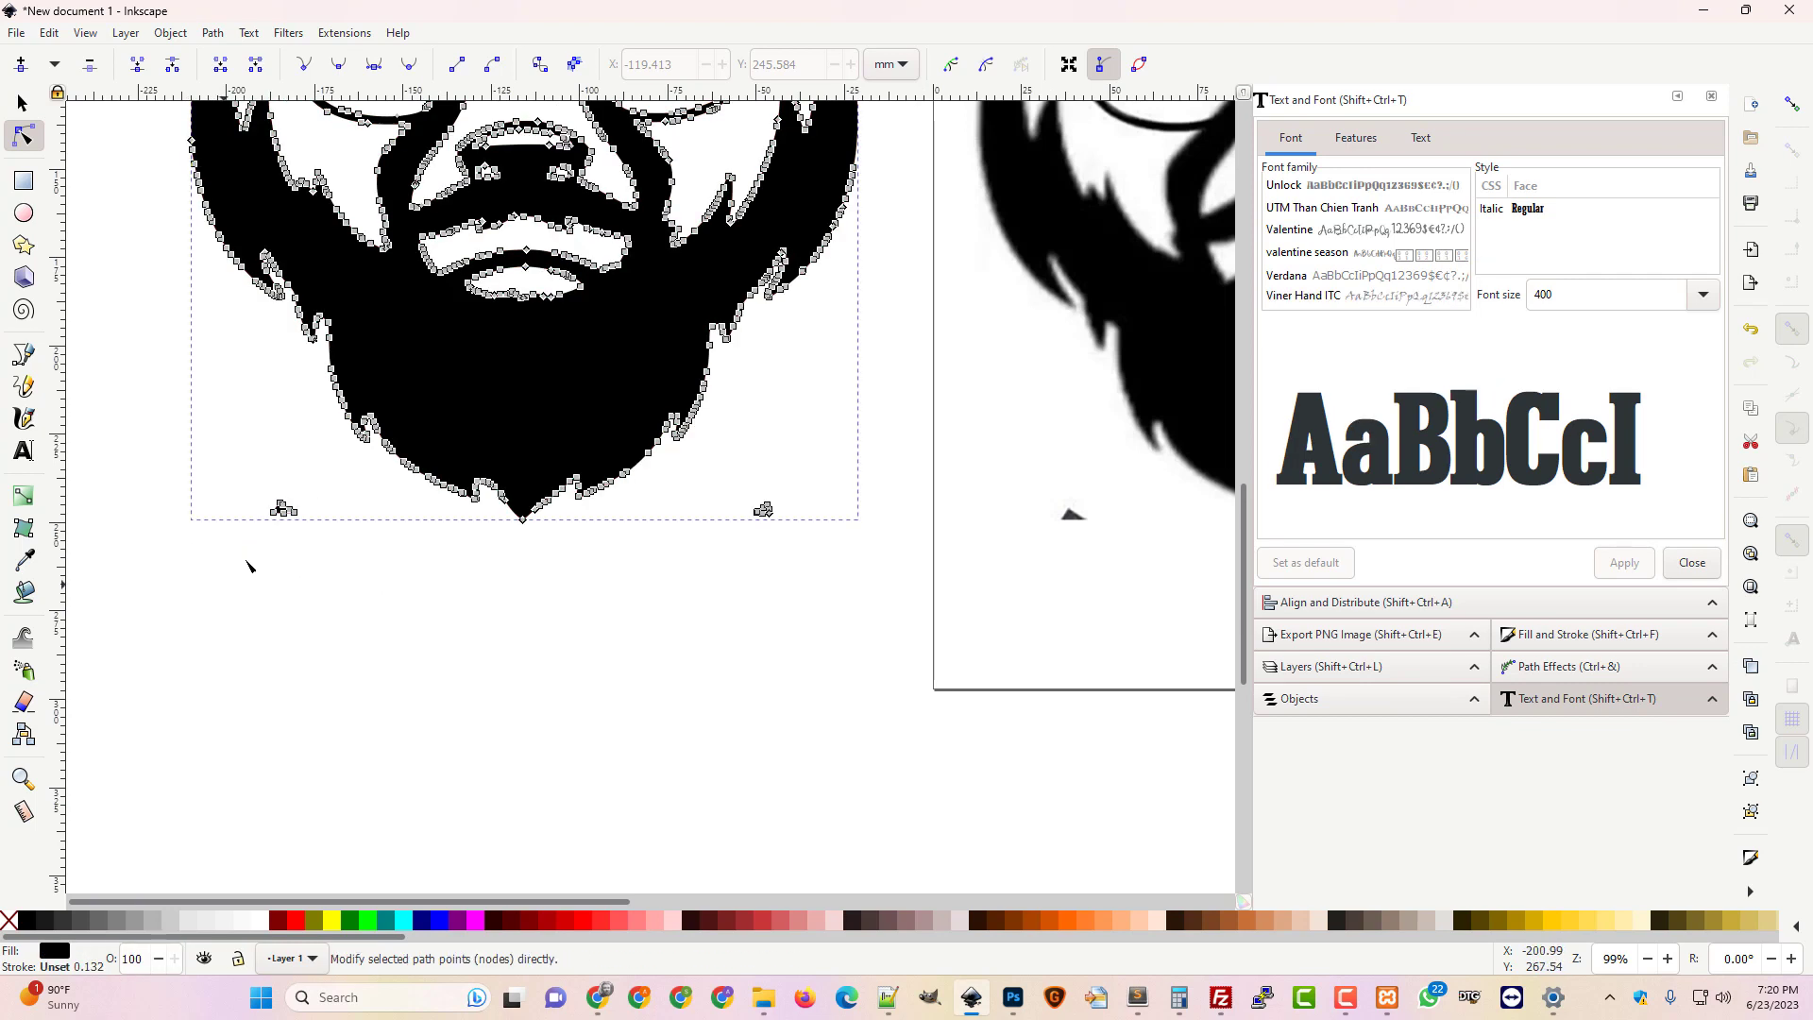
left_click_drag(221, 587, 332, 478)
key("Delete")
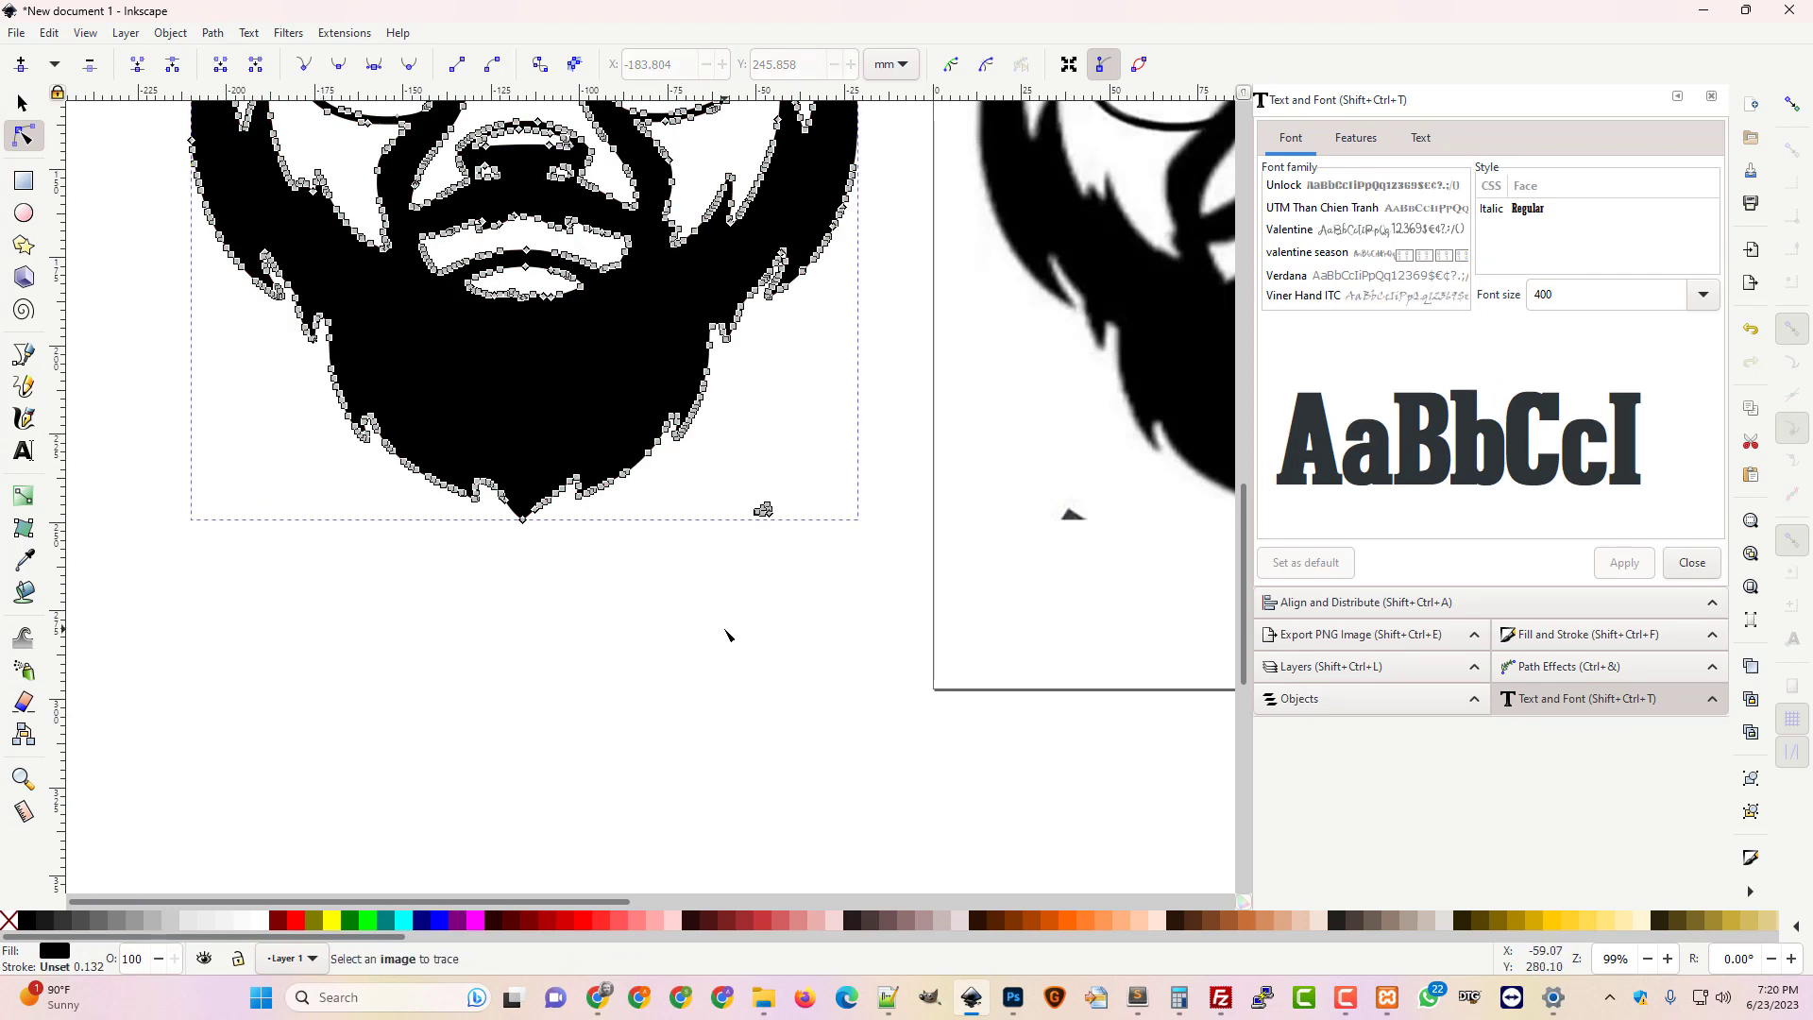
key("Escape")
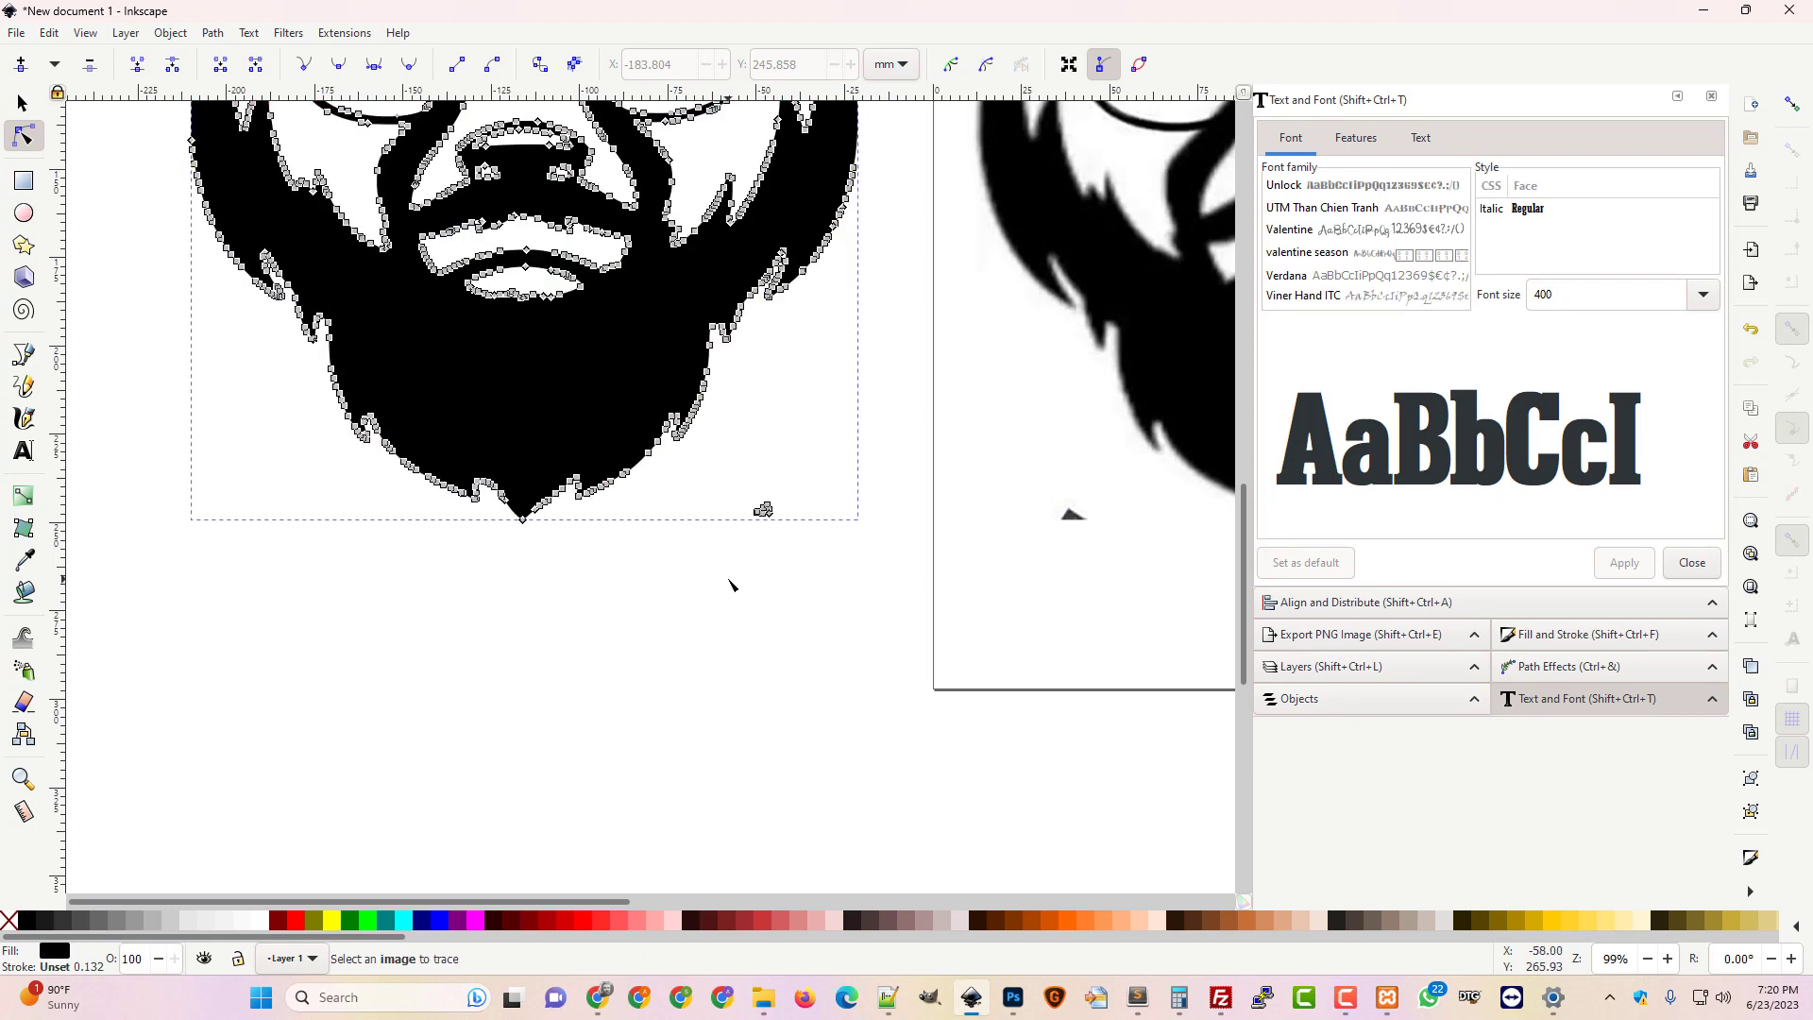
scroll(822, 665, "up", 5)
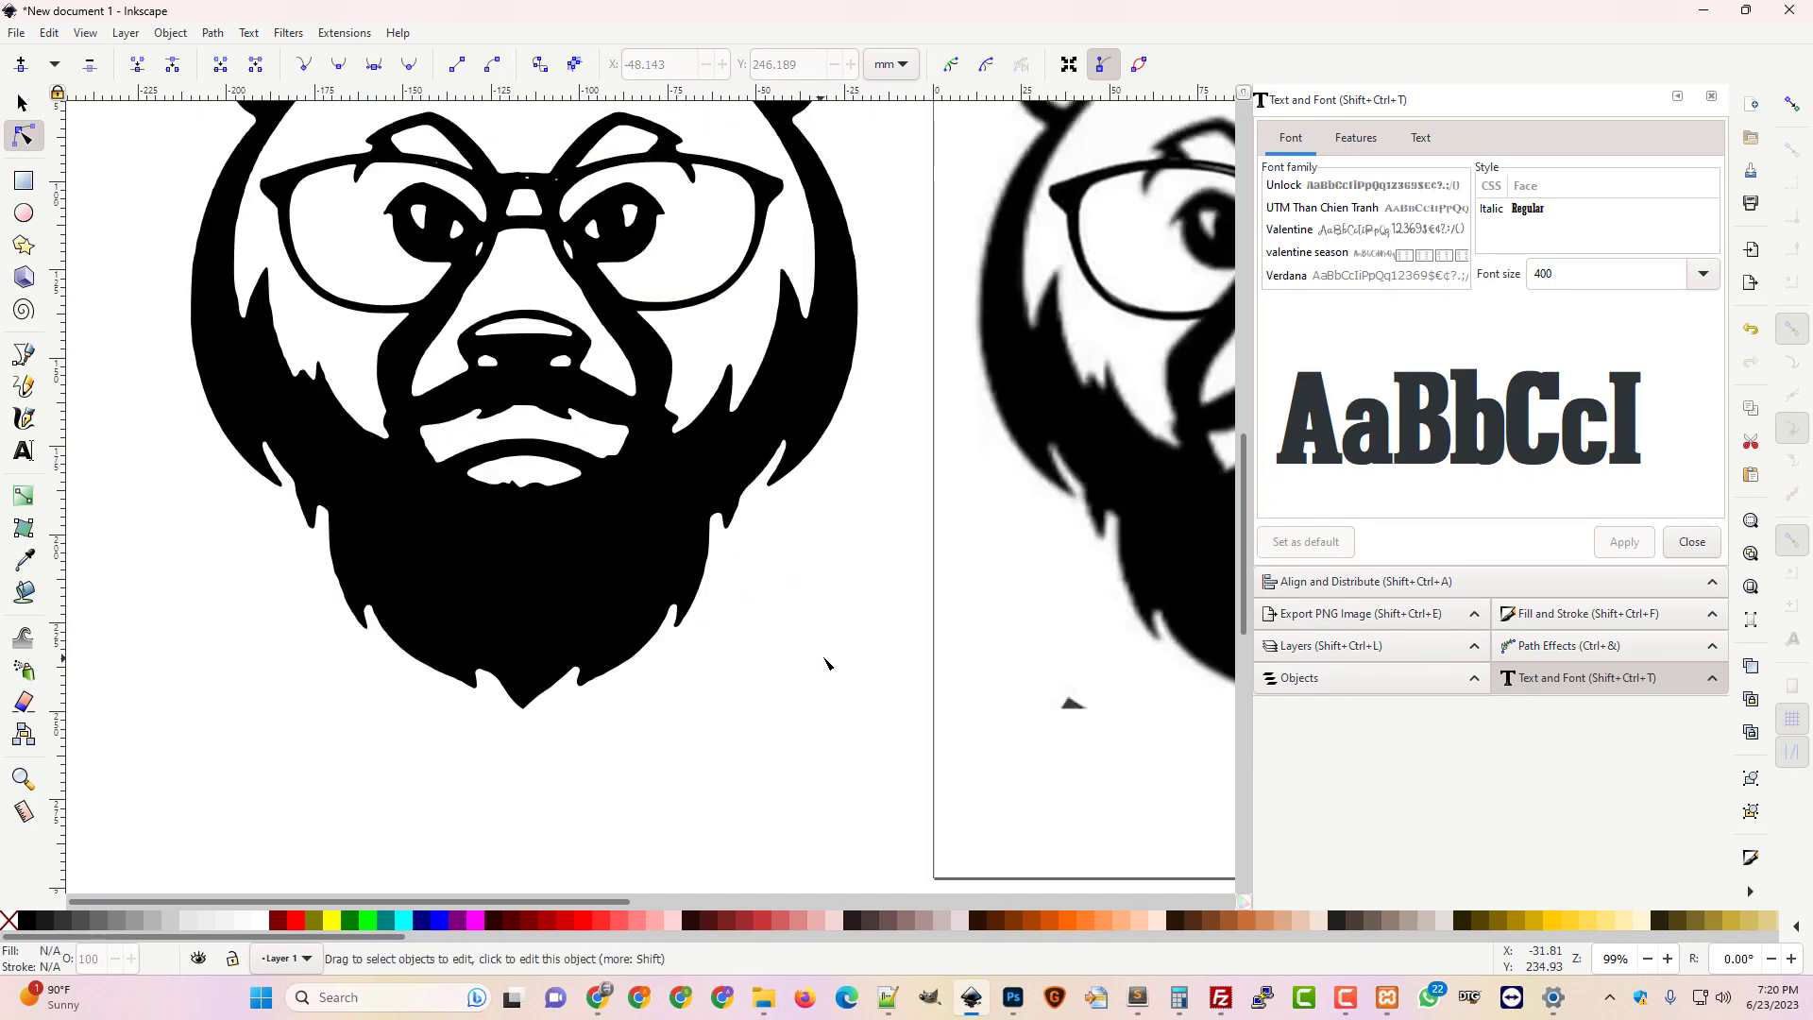
key("minus")
key("minus")
key("minus")
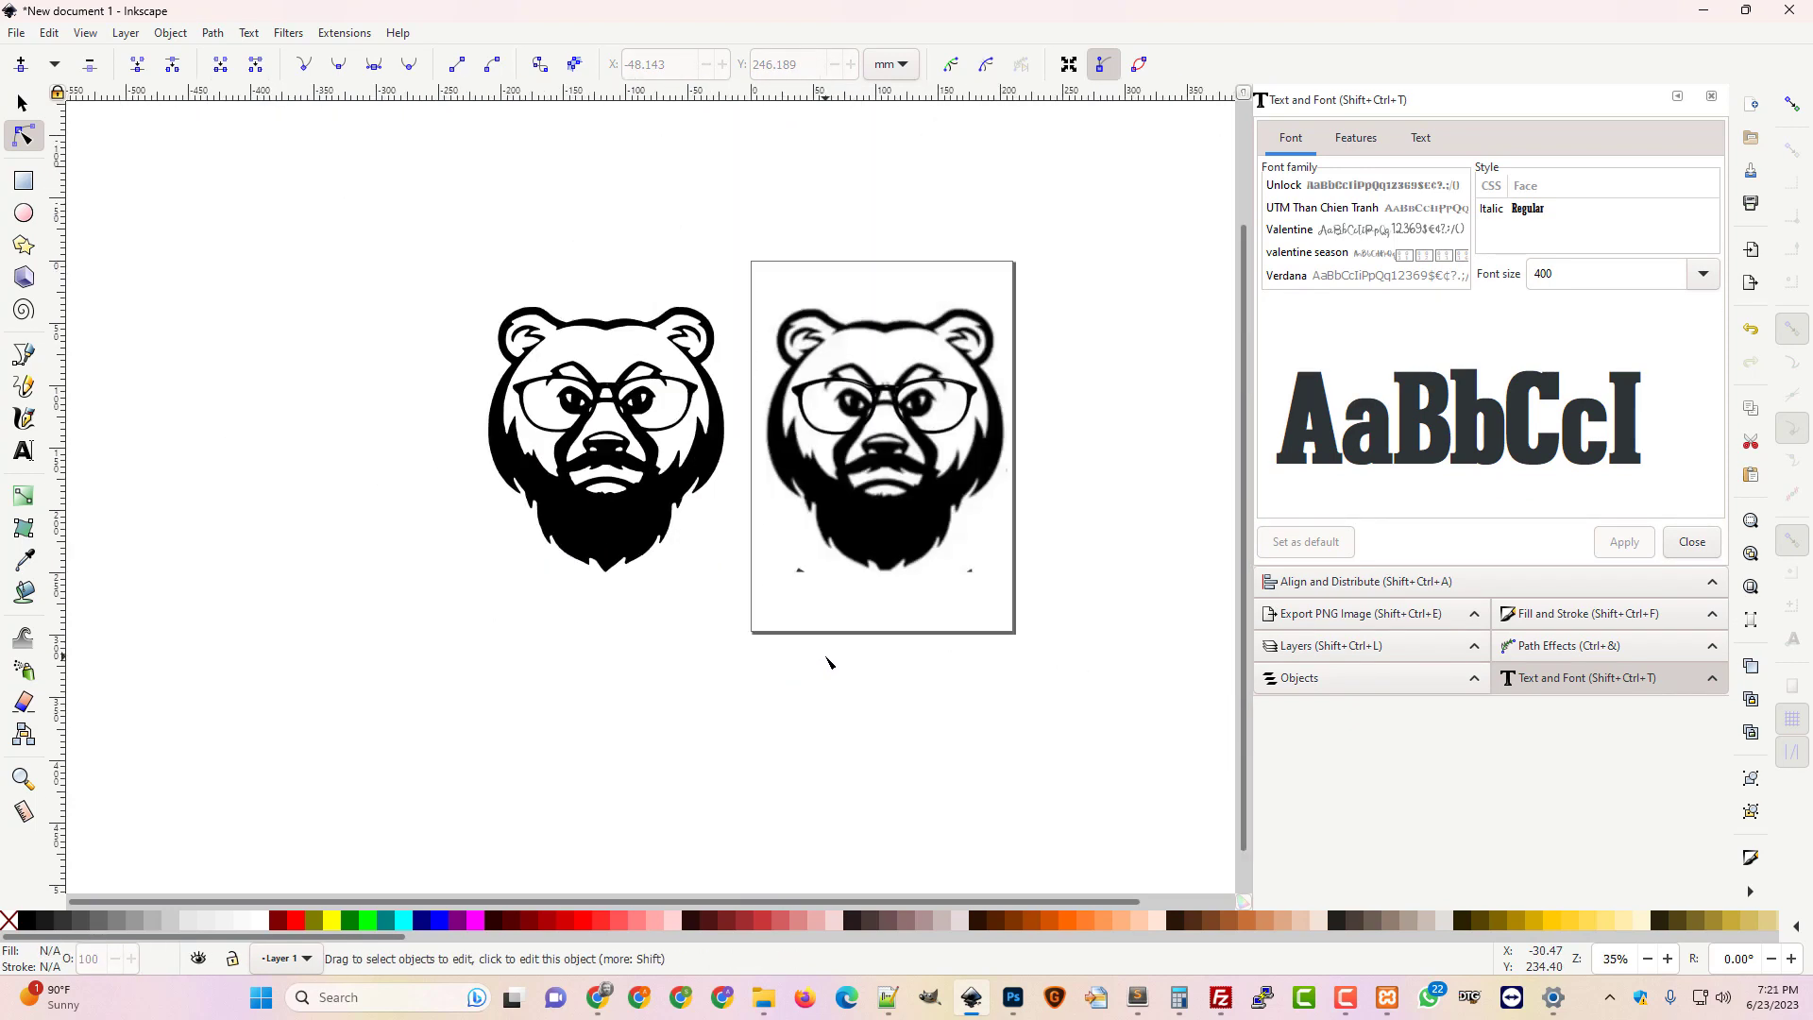
Delete the original bear bitmap
left_click(23, 102)
left_click(973, 495)
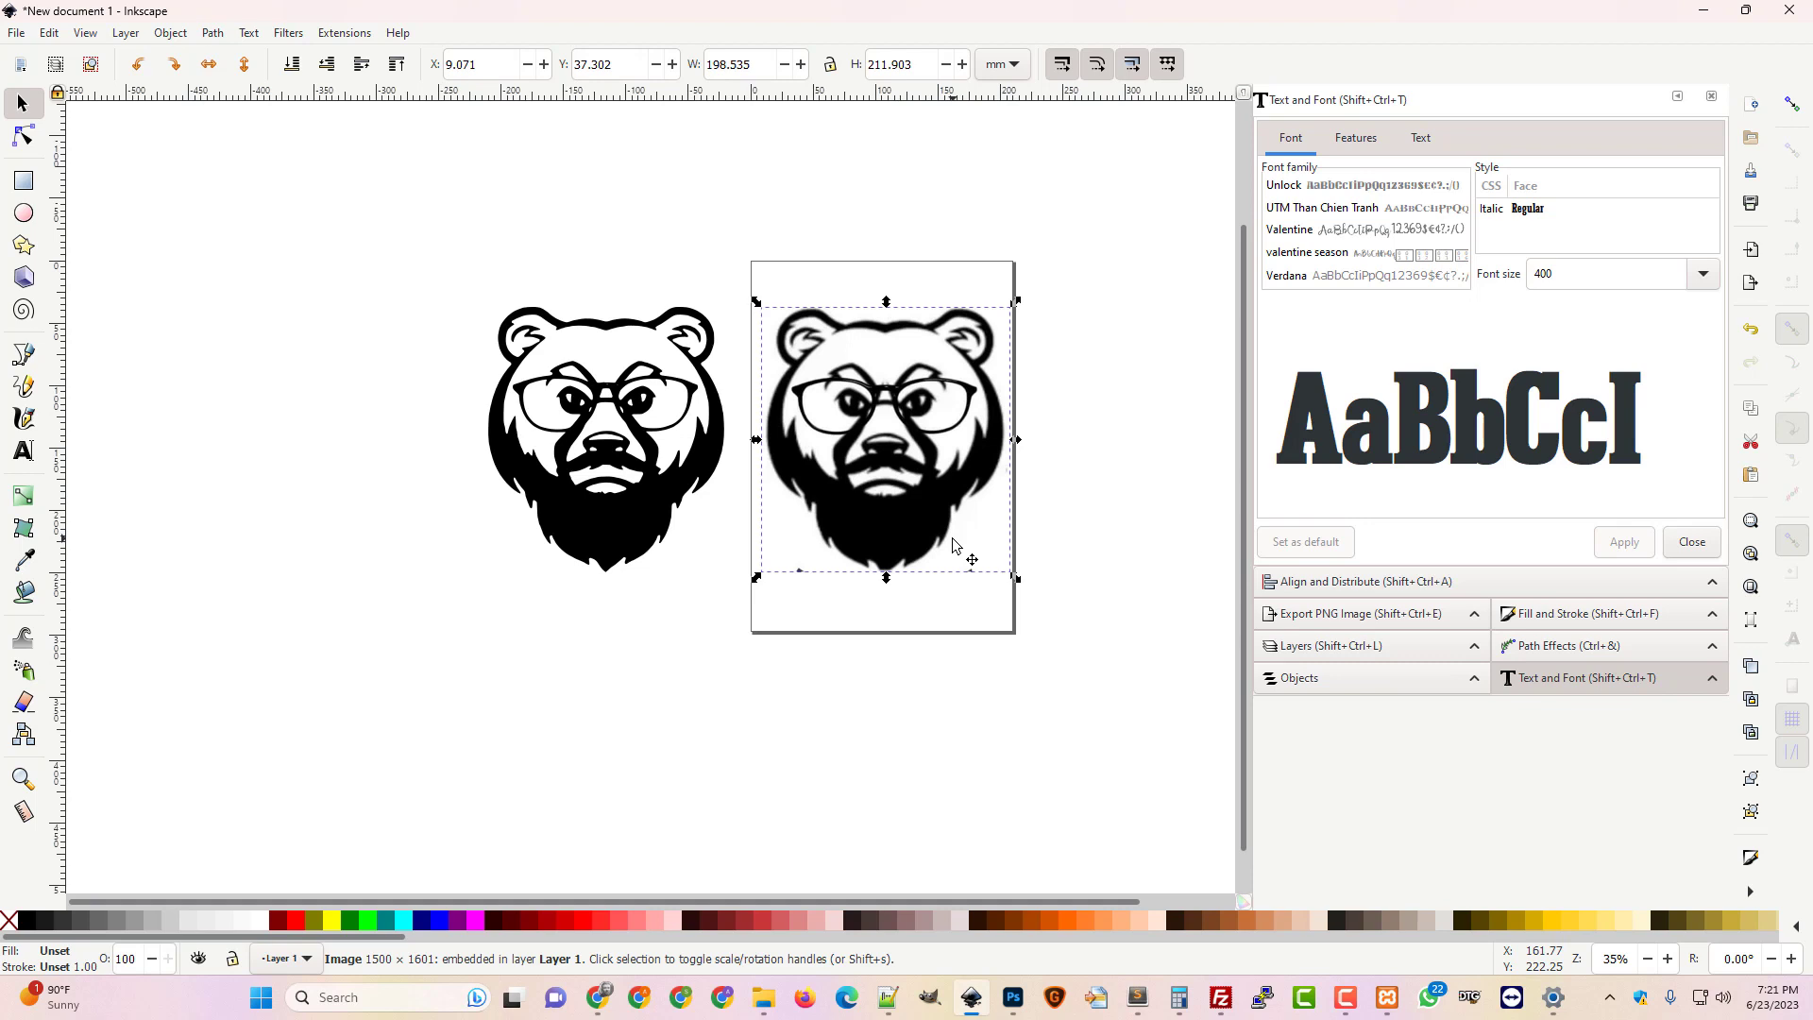
key("Delete")
Centre the traced bear horizontally and vertically on the page, then open Document Properties
left_click(666, 533)
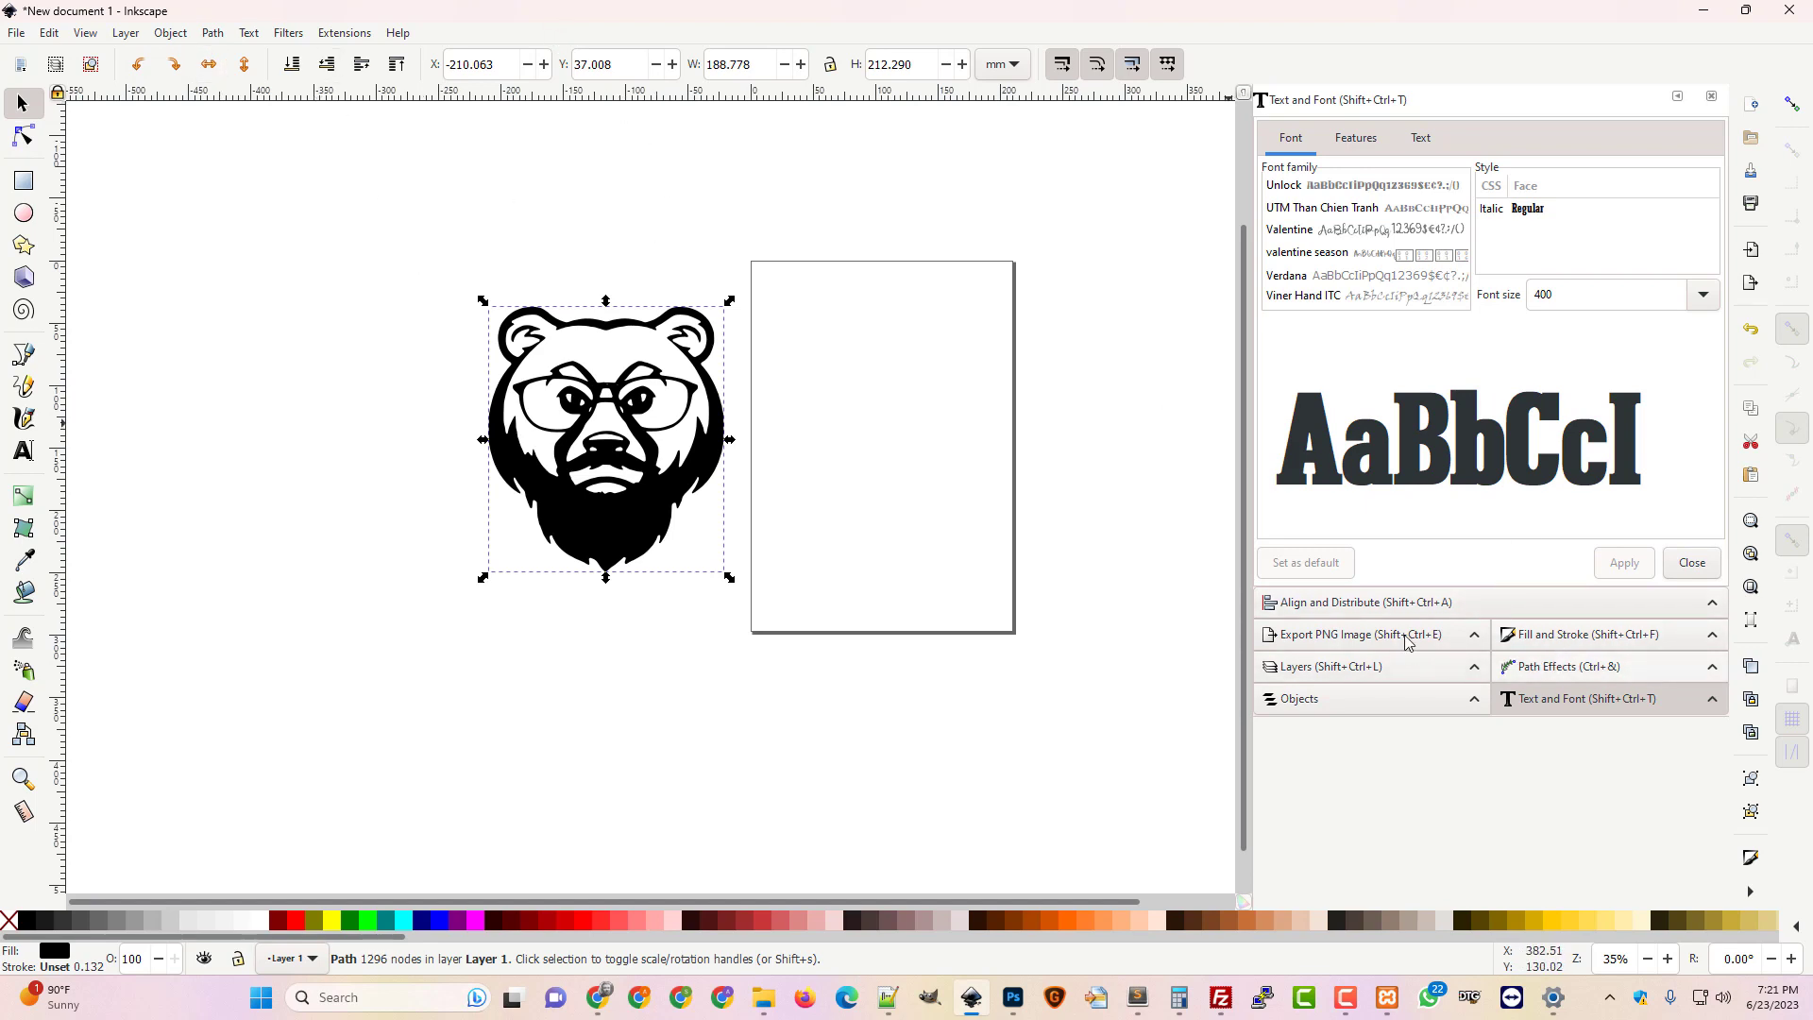
left_click(1394, 606)
left_click(1580, 215)
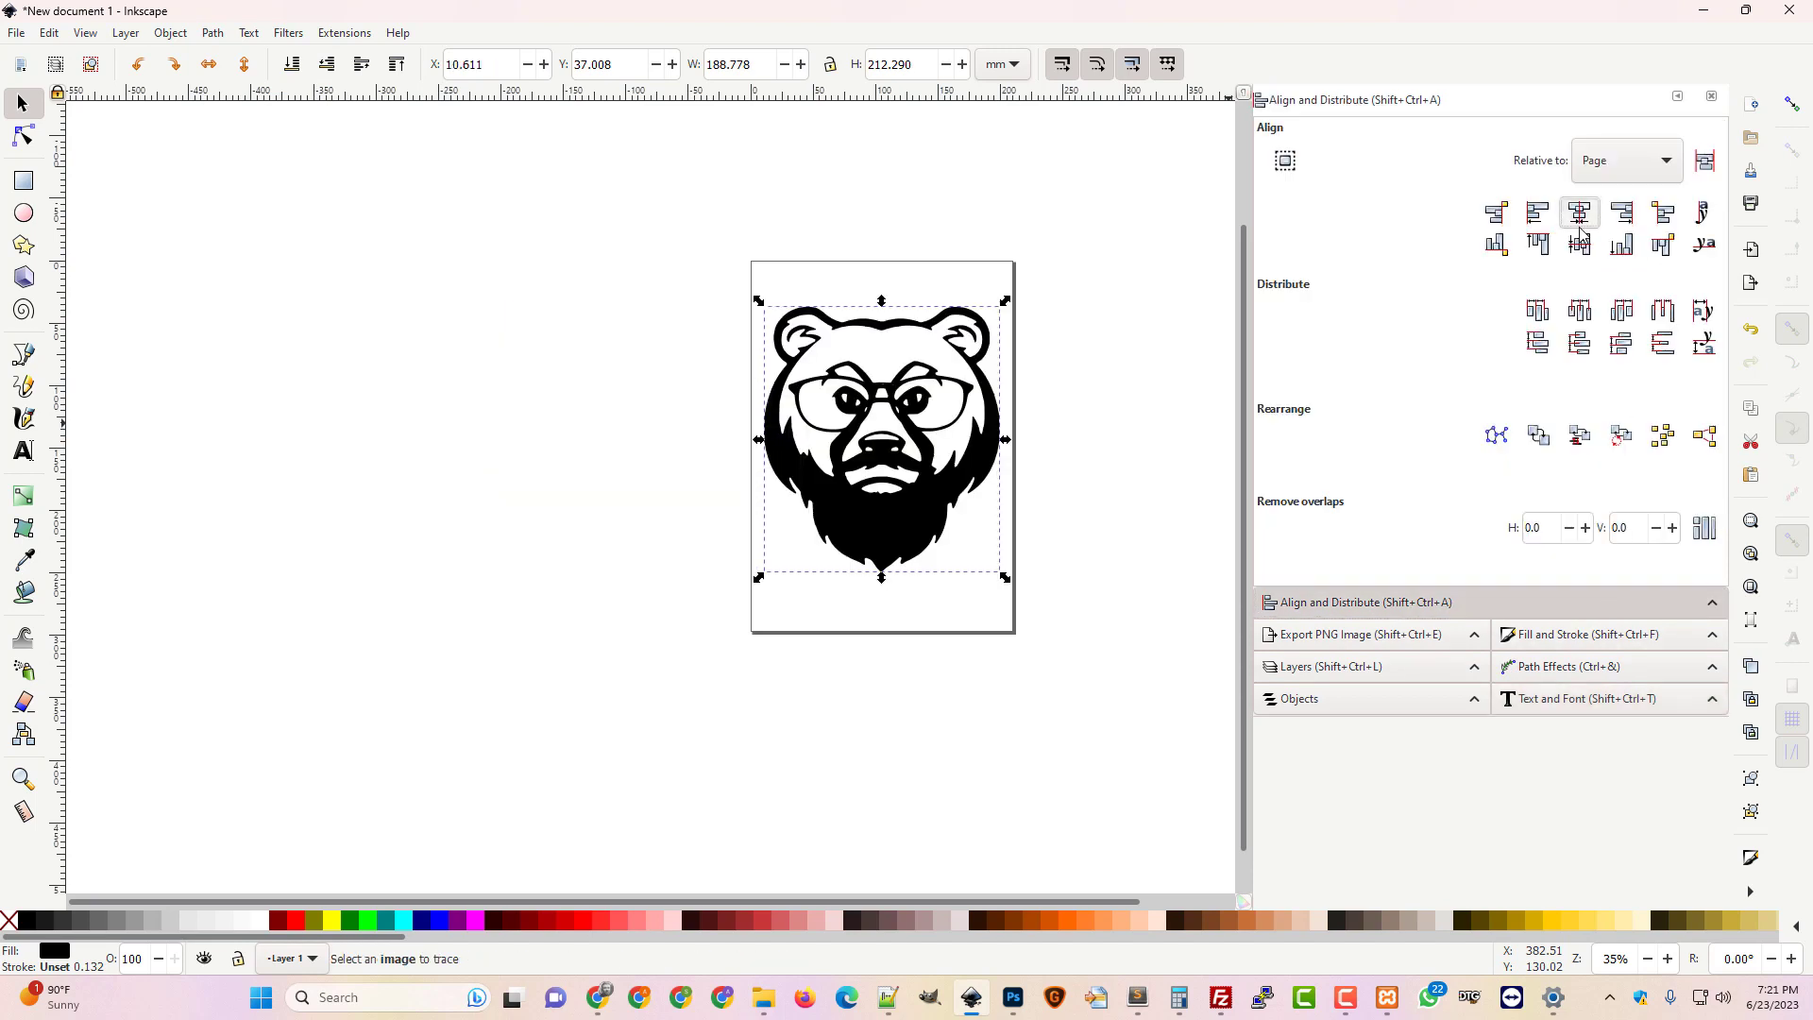
left_click(1580, 245)
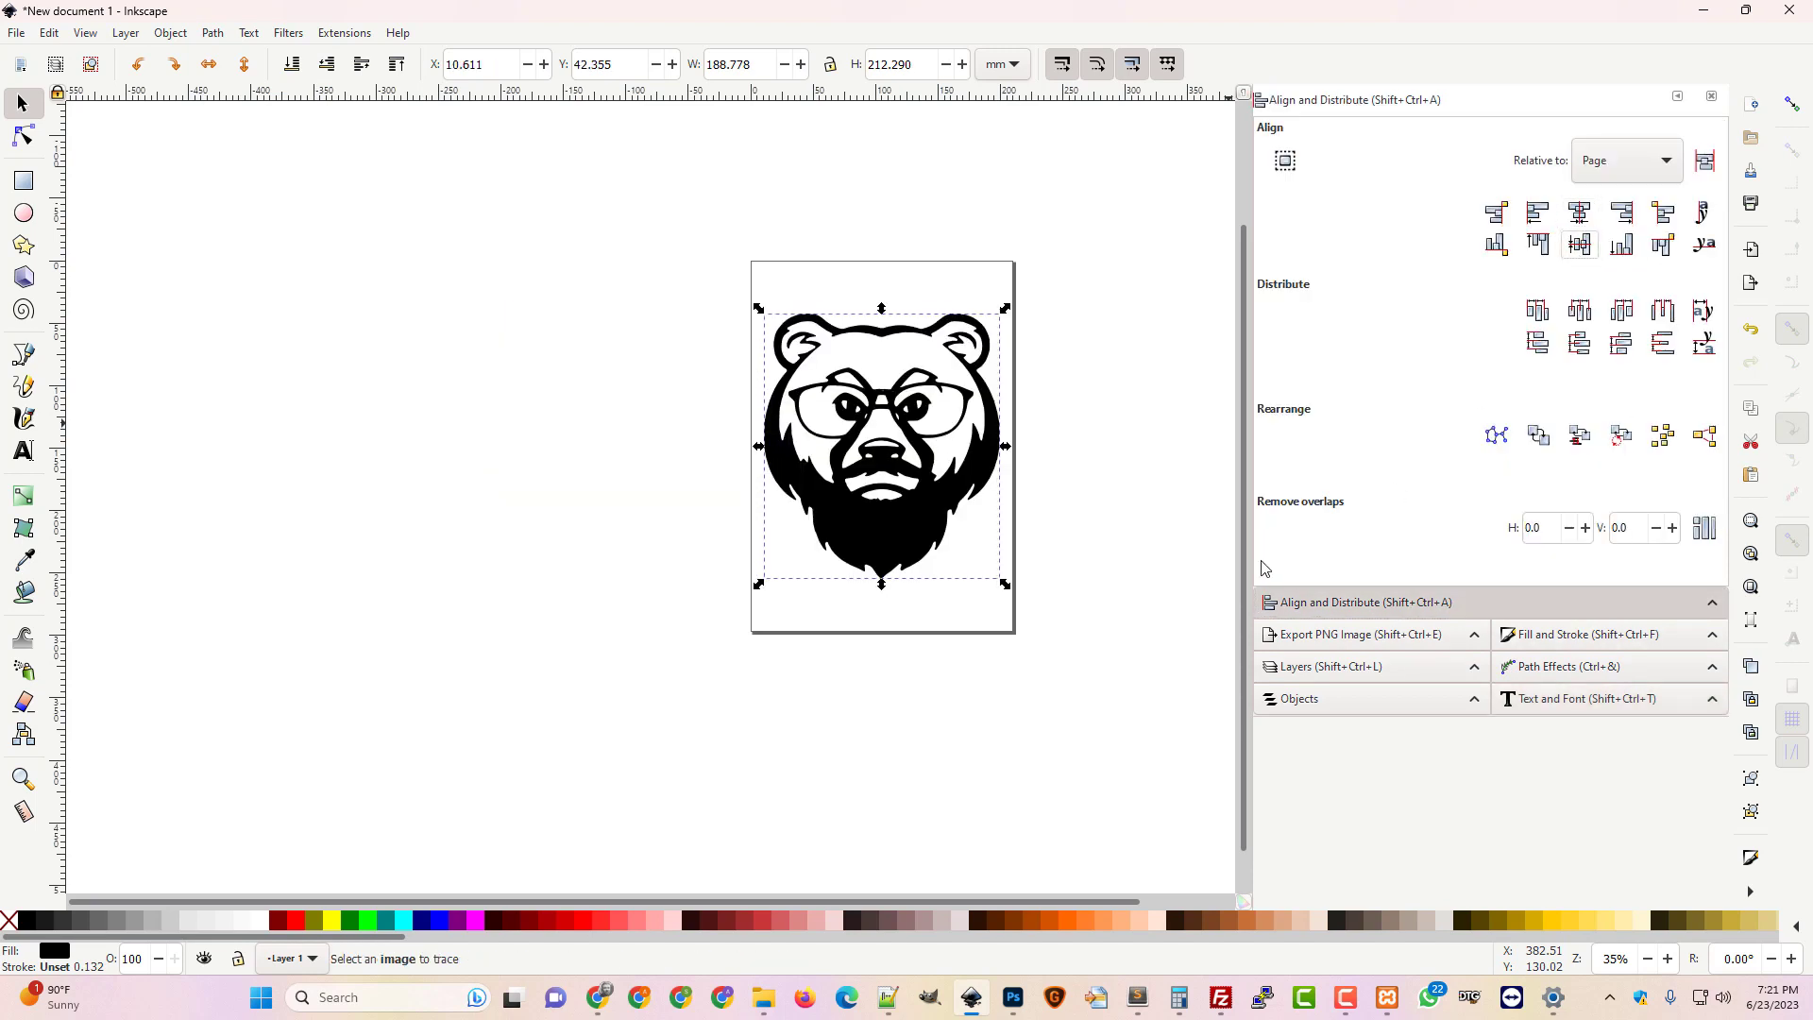
left_click(17, 34)
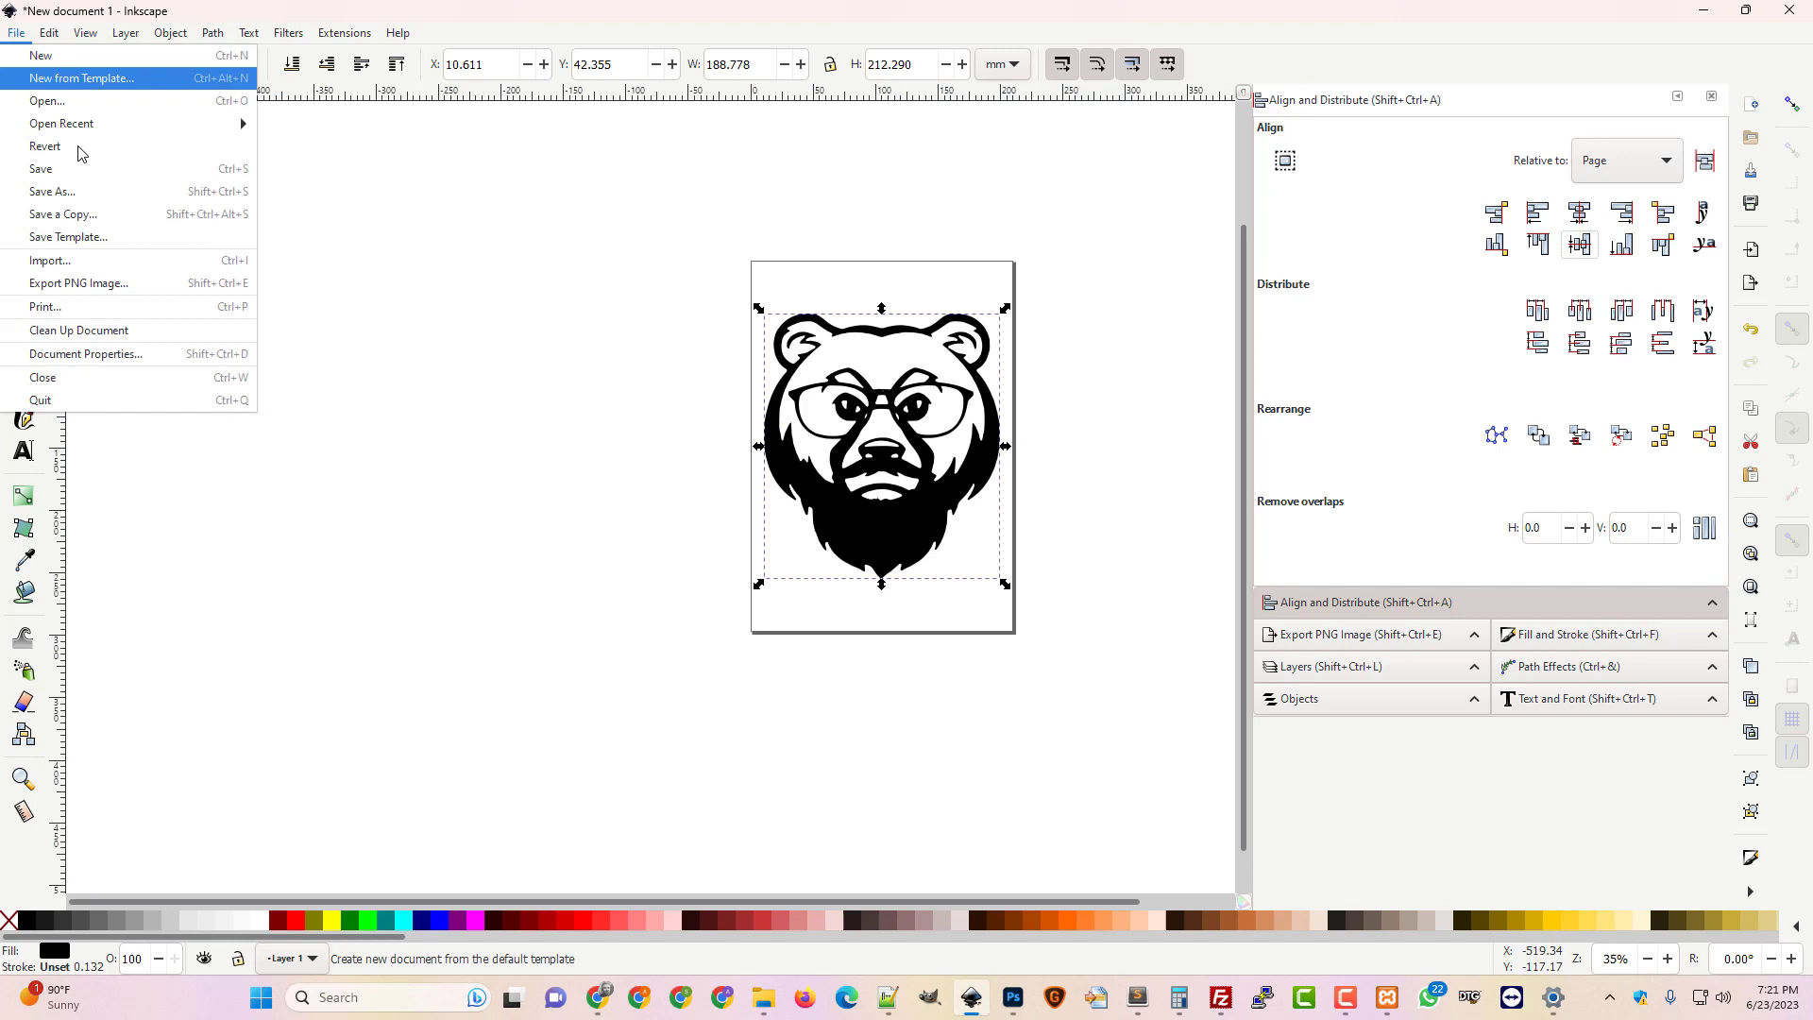
left_click(138, 368)
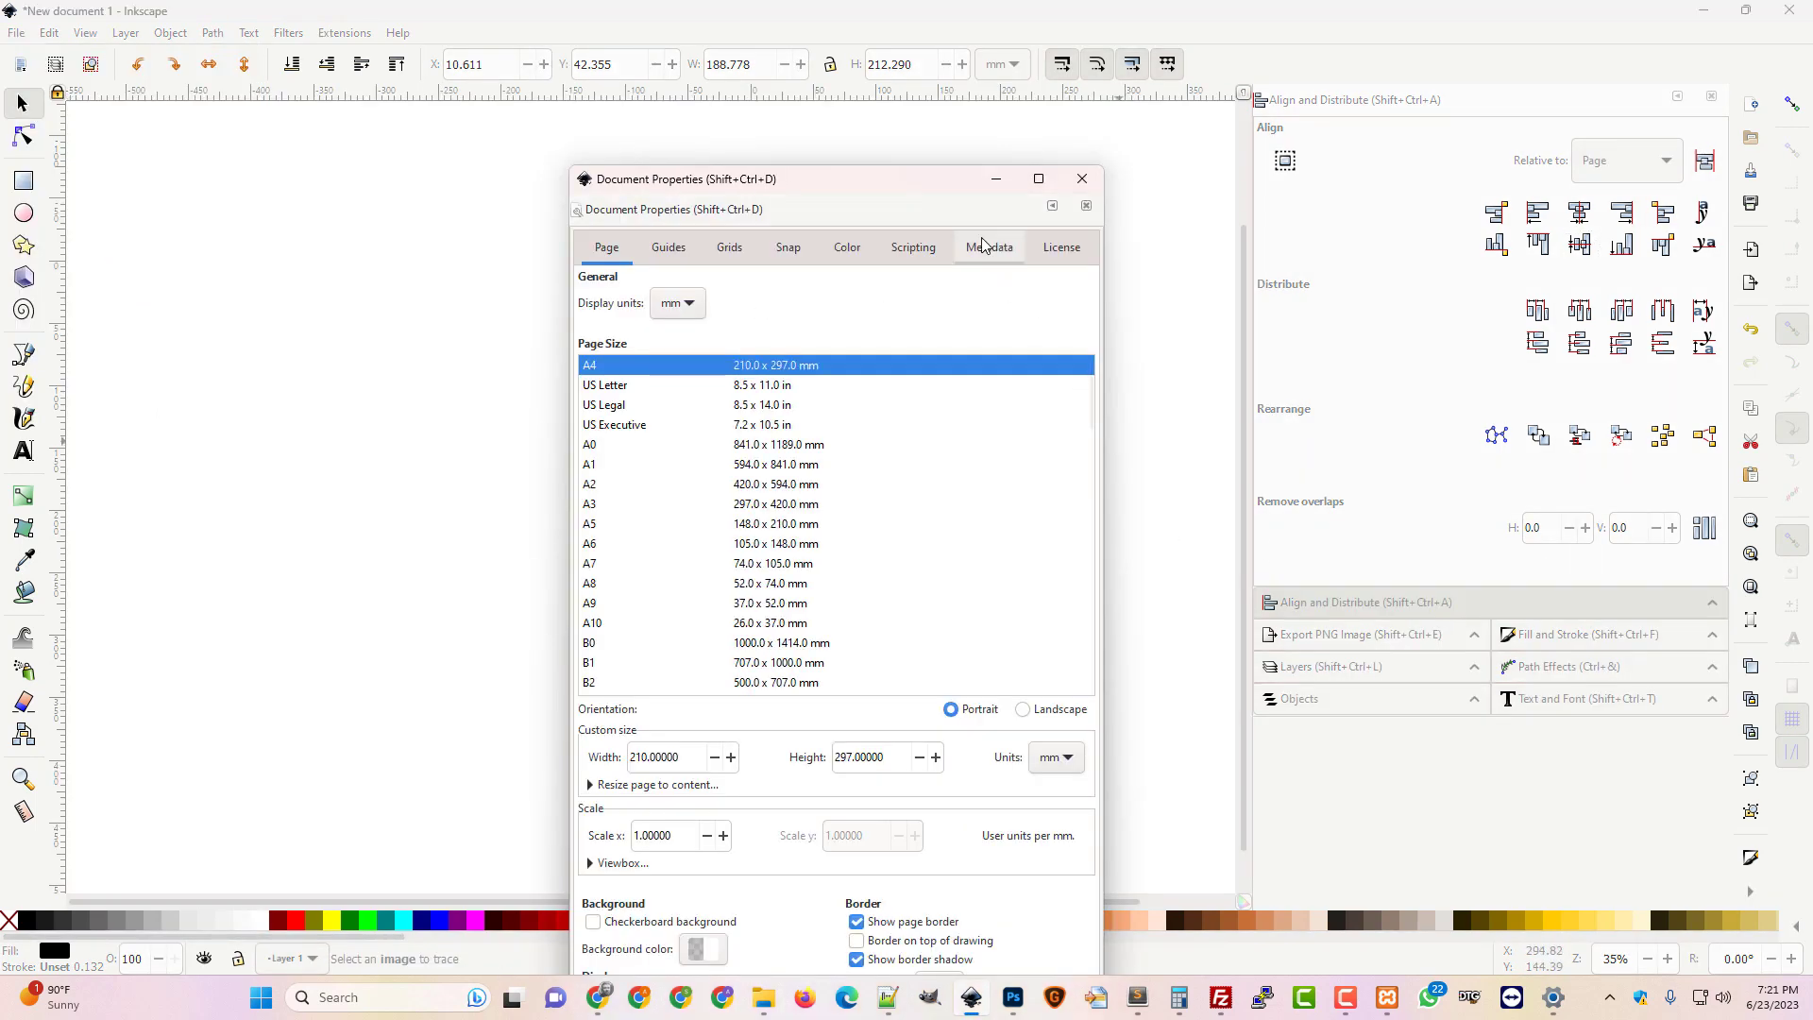
Resize the page to the bear drawing, 188.78 × 212.29 mm, and close Document Properties
left_click_drag(906, 182, 1507, 100)
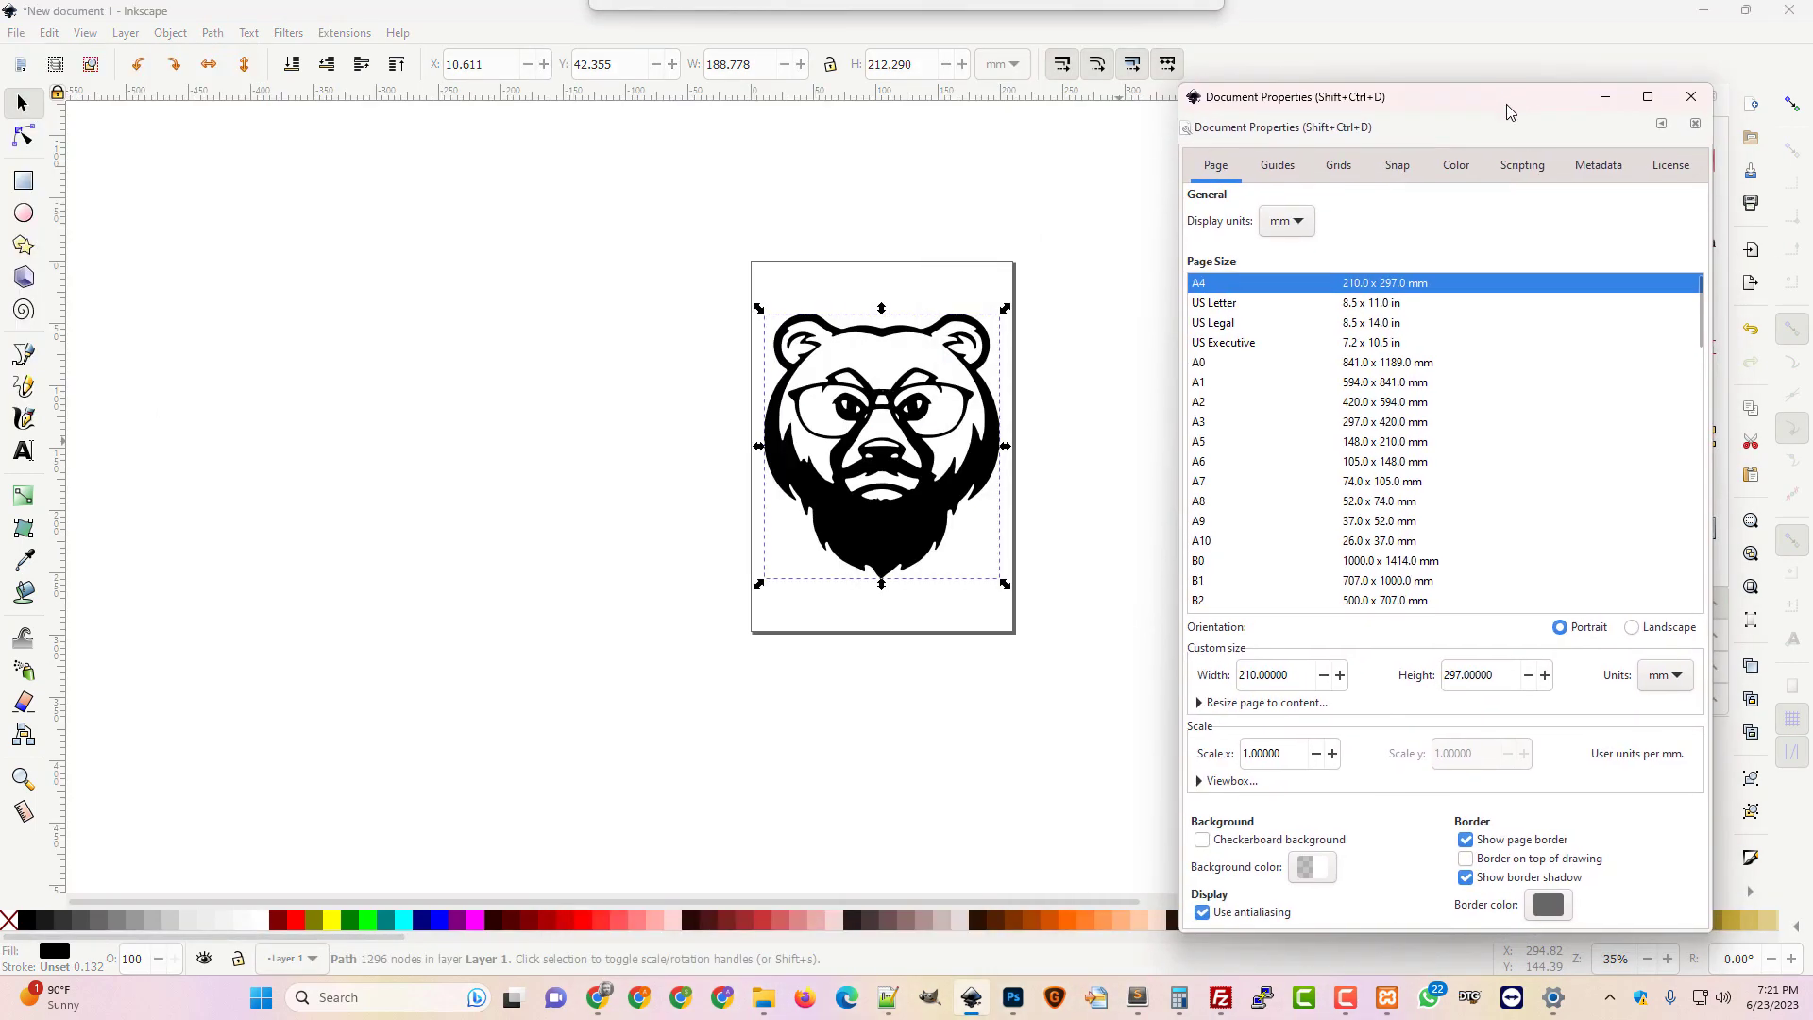
left_click(1256, 704)
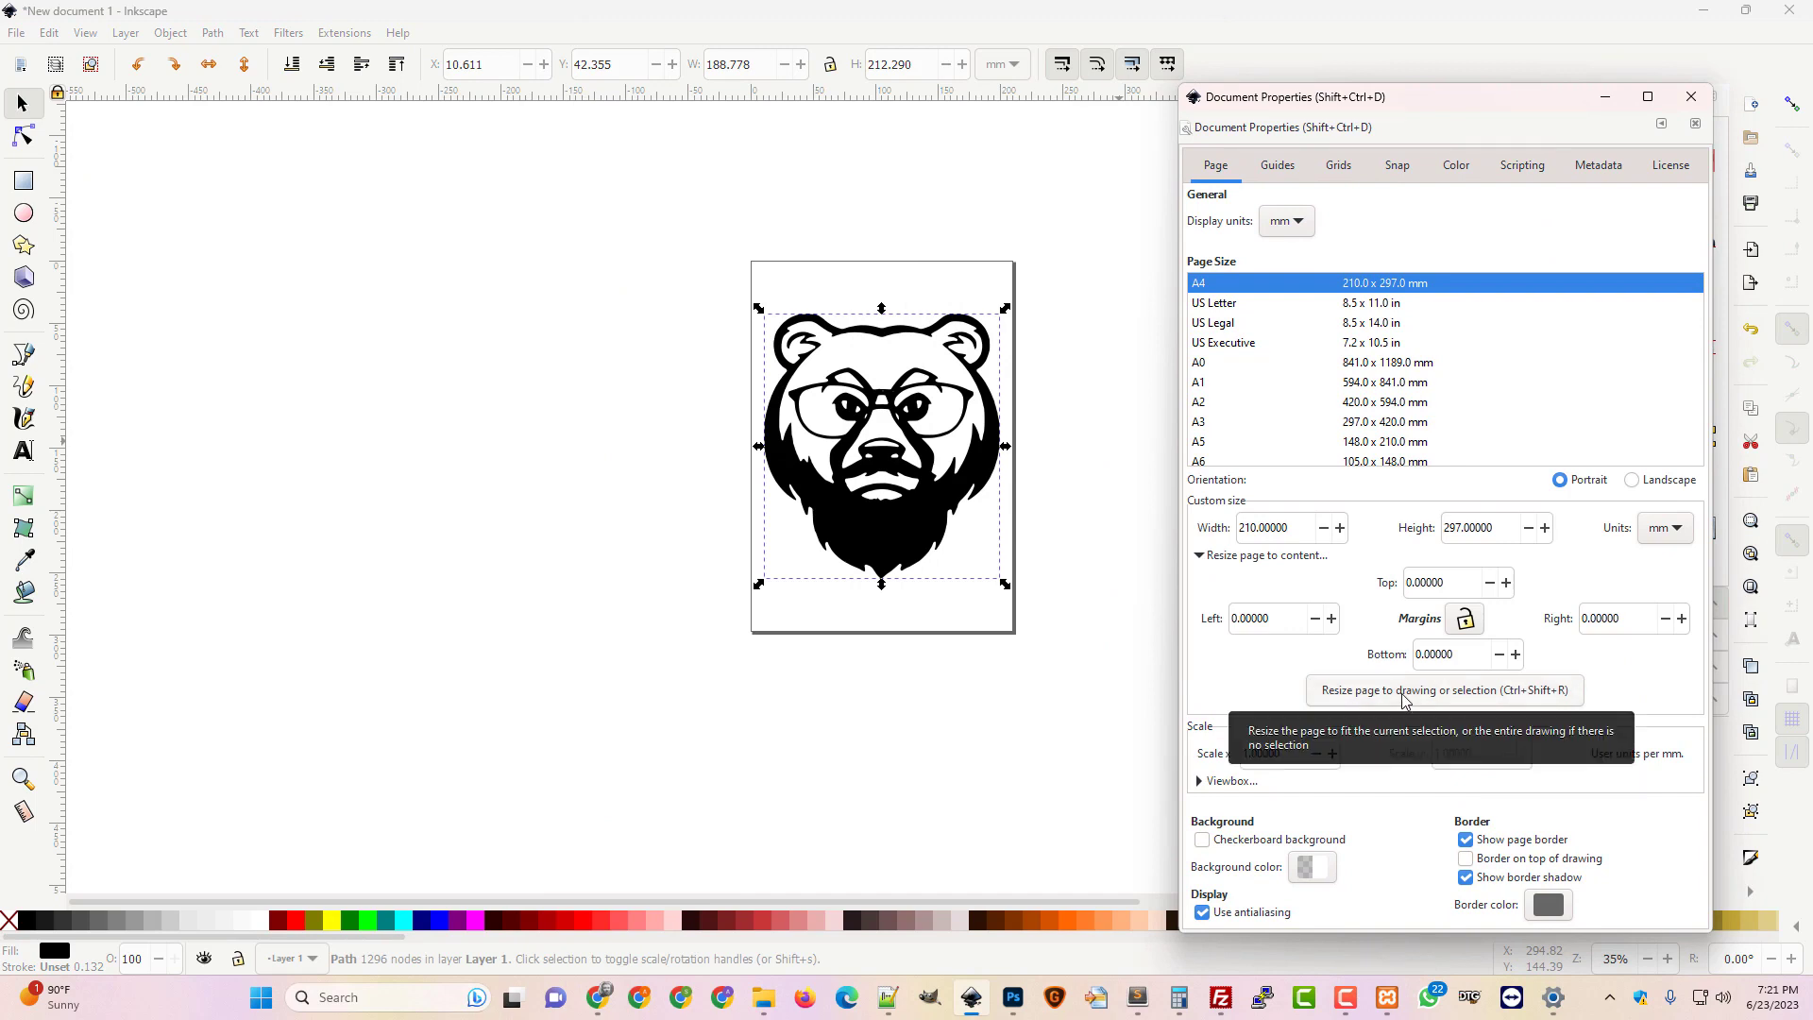
left_click(1405, 697)
left_click(970, 734)
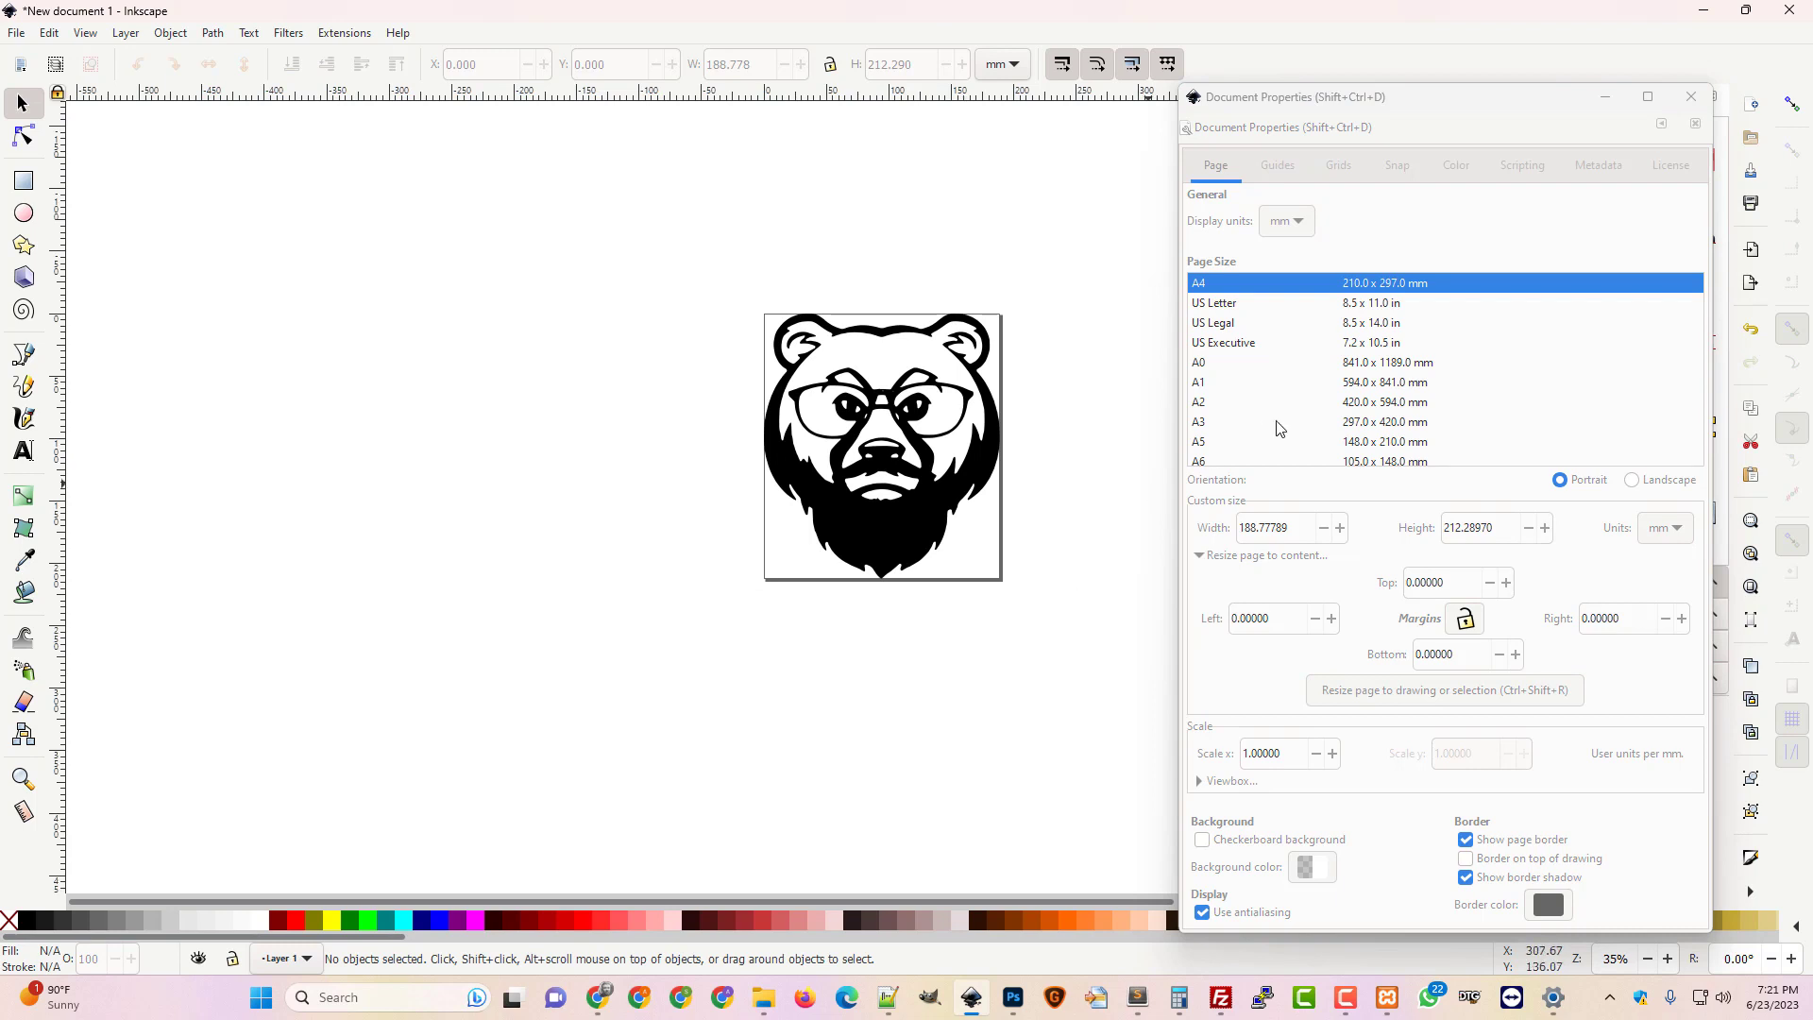
left_click(1690, 97)
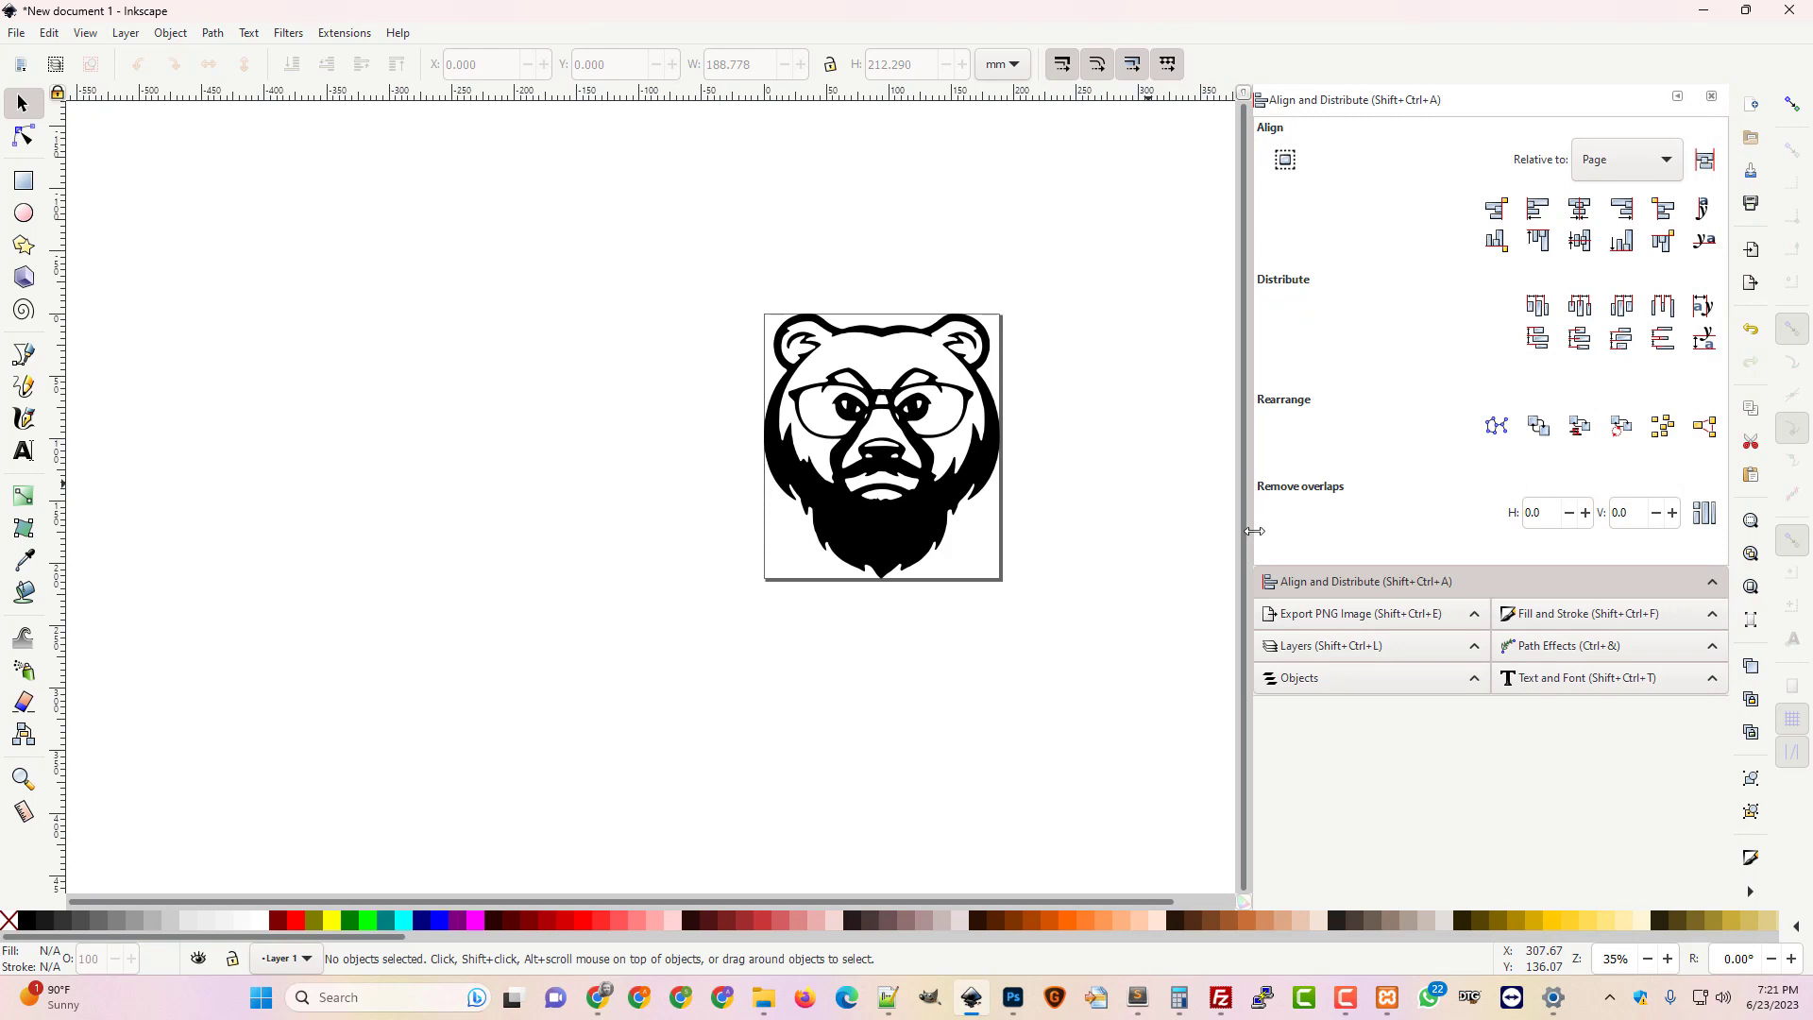
Set the PNG export file to the client's _Redrawing.png inside their Redrawings folder
left_click(1366, 620)
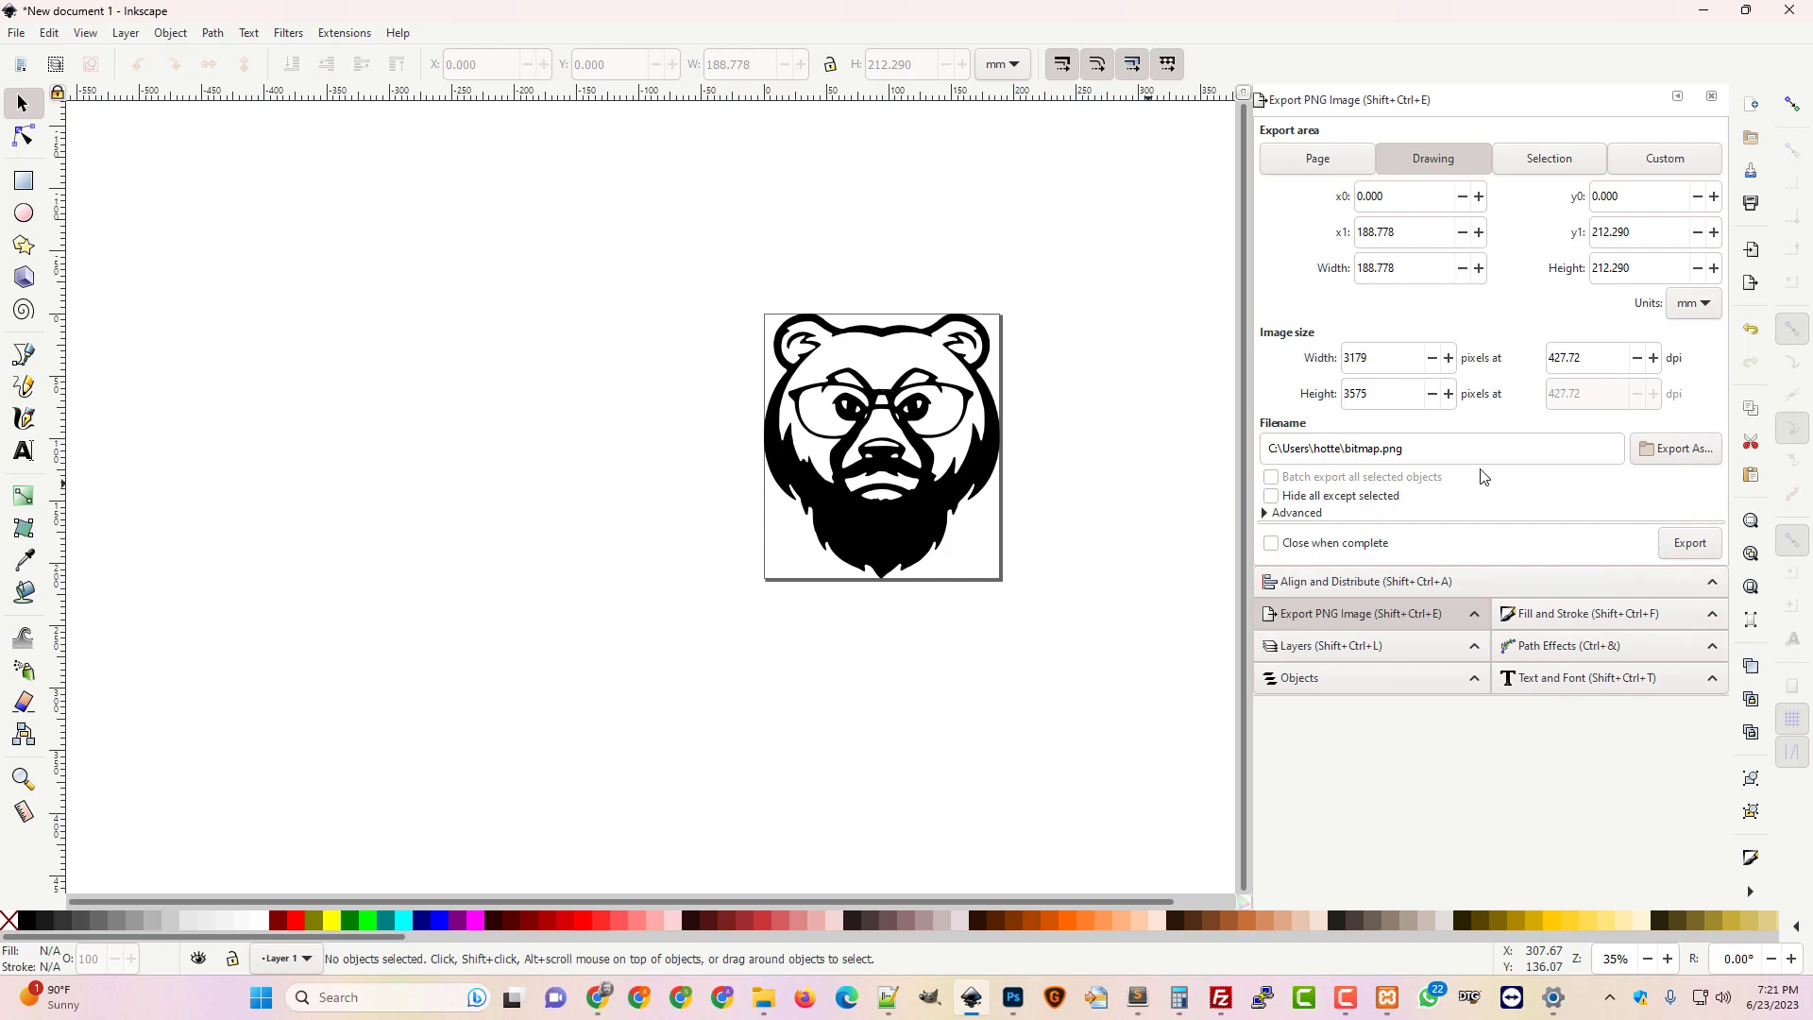
left_click(1677, 451)
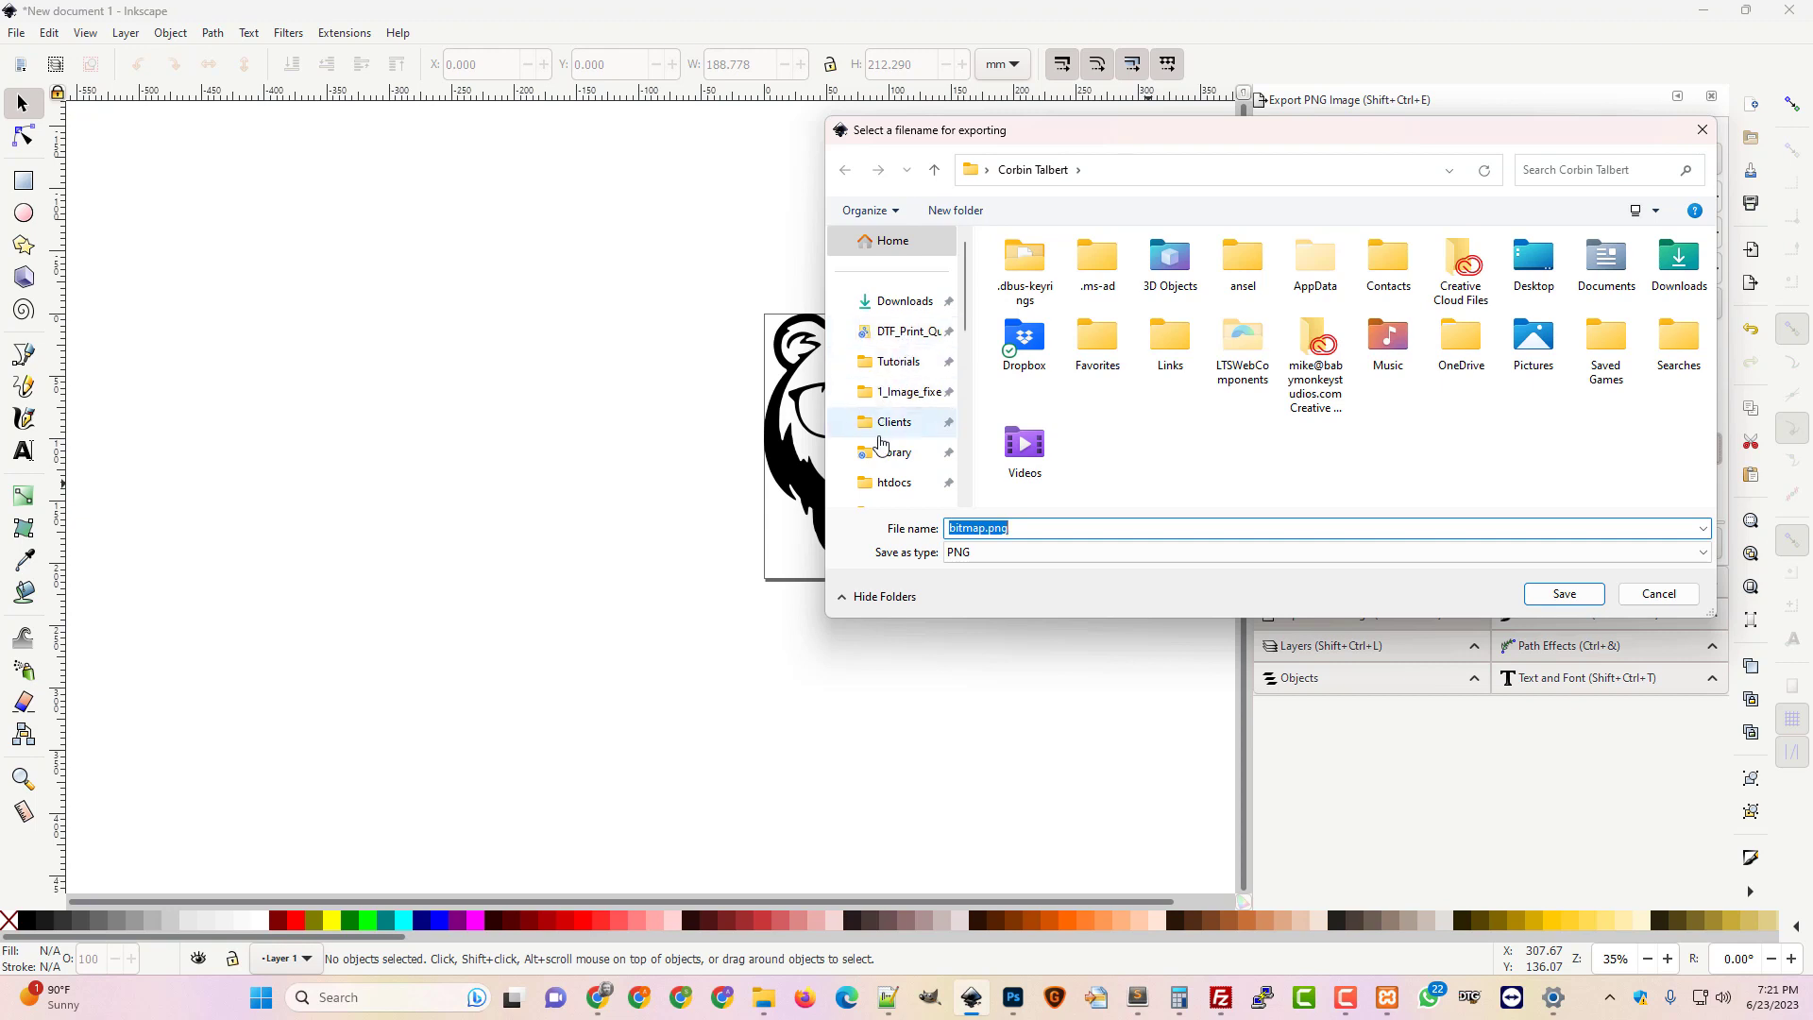
scroll(881, 444, "down", 2)
scroll(881, 444, "down", 2)
left_click(892, 390)
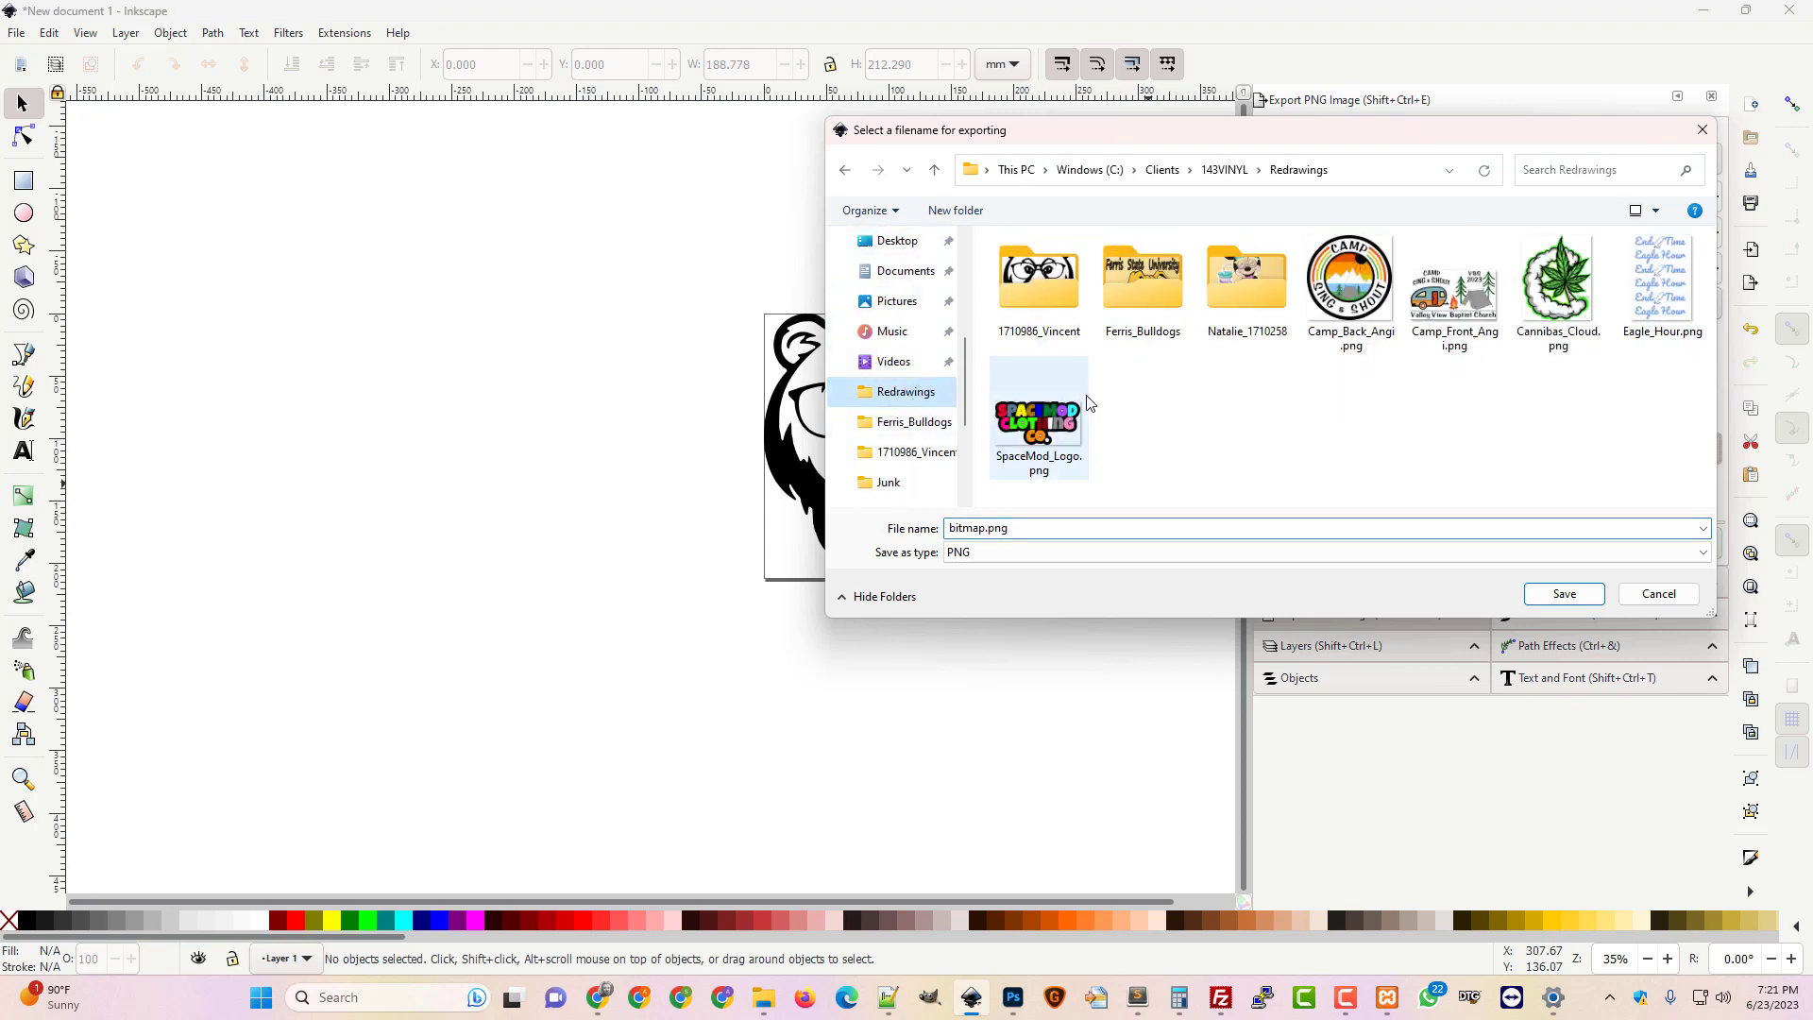
double_click(1042, 285)
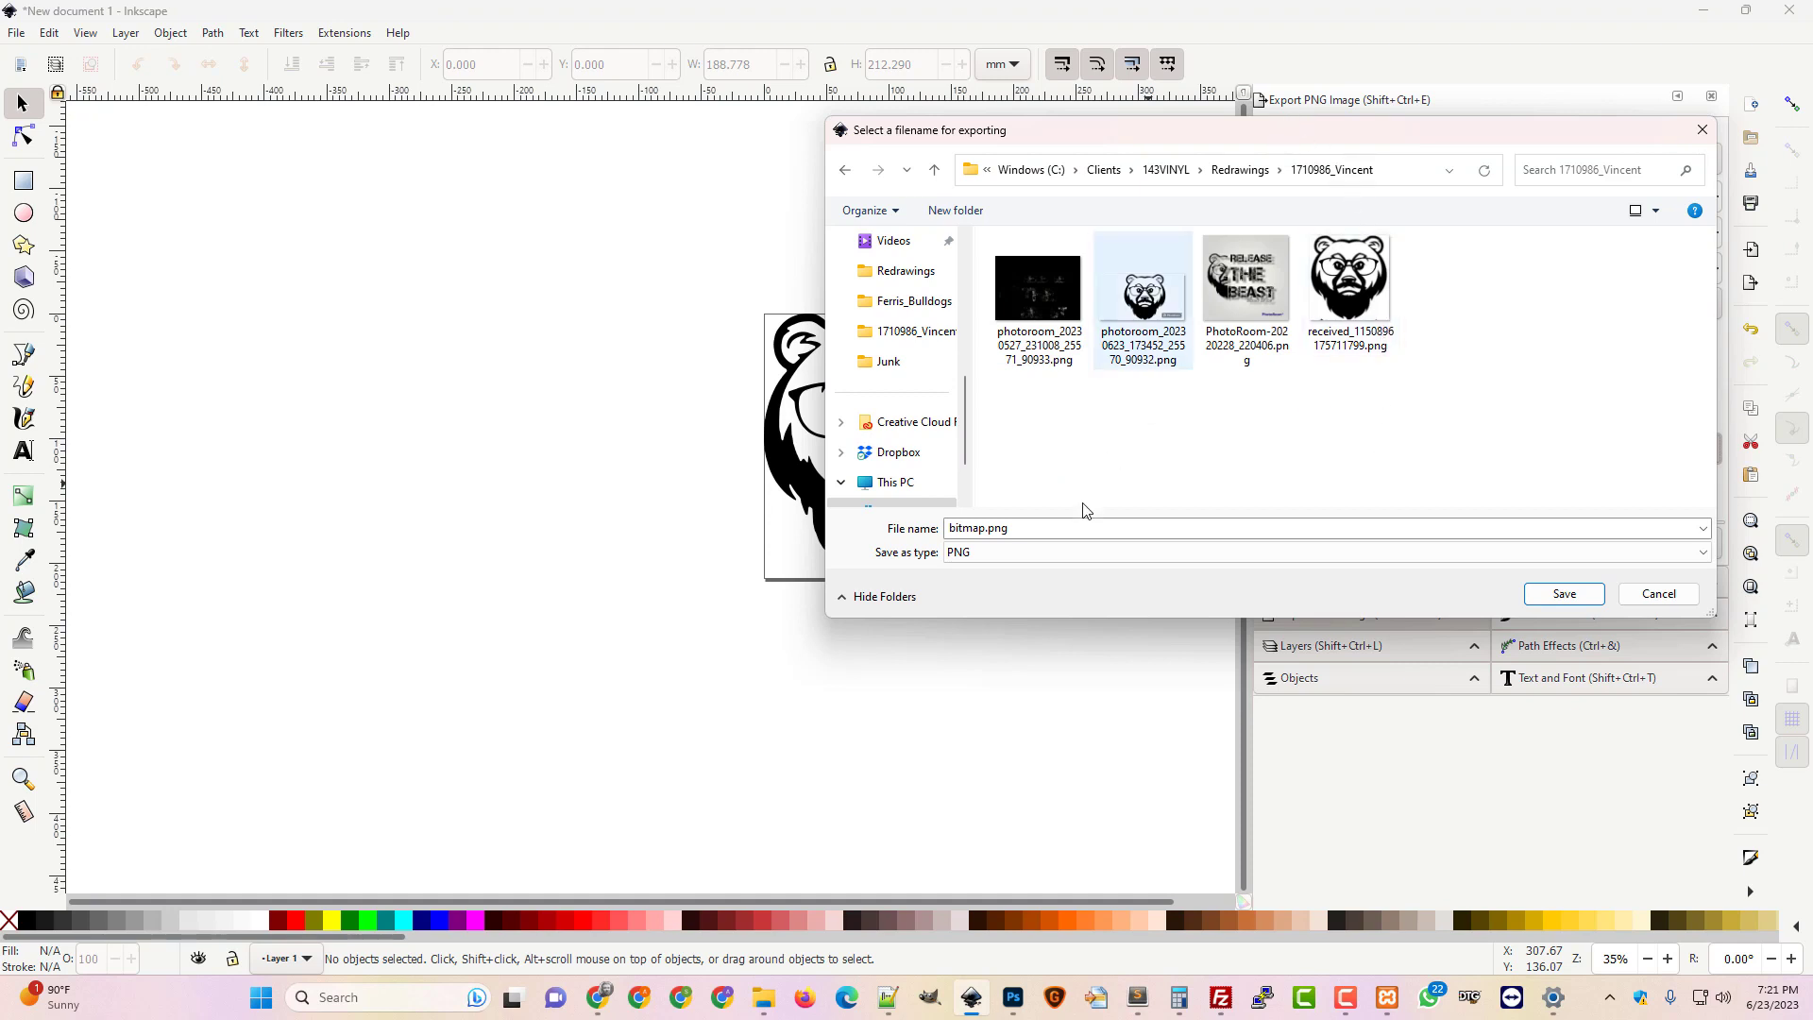
left_click(967, 531)
left_click_drag(985, 529, 853, 534)
type("Vincen")
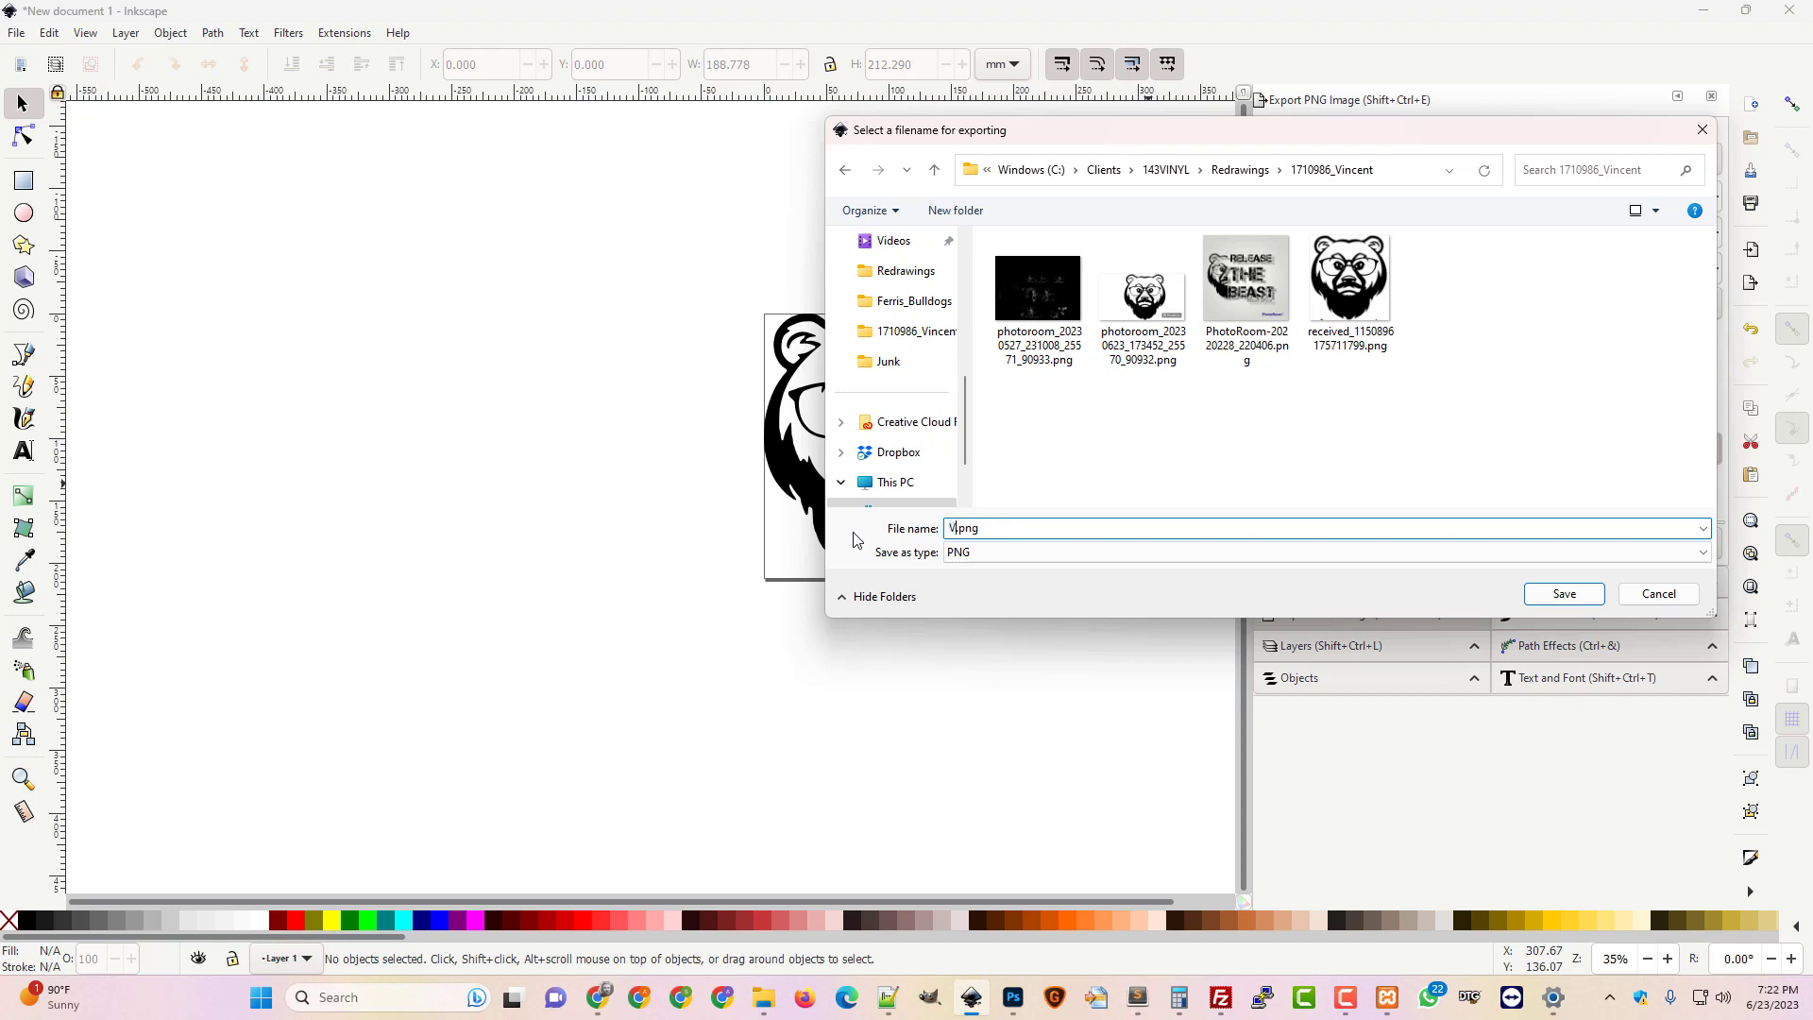
type("t_Redrawing")
key("Return")
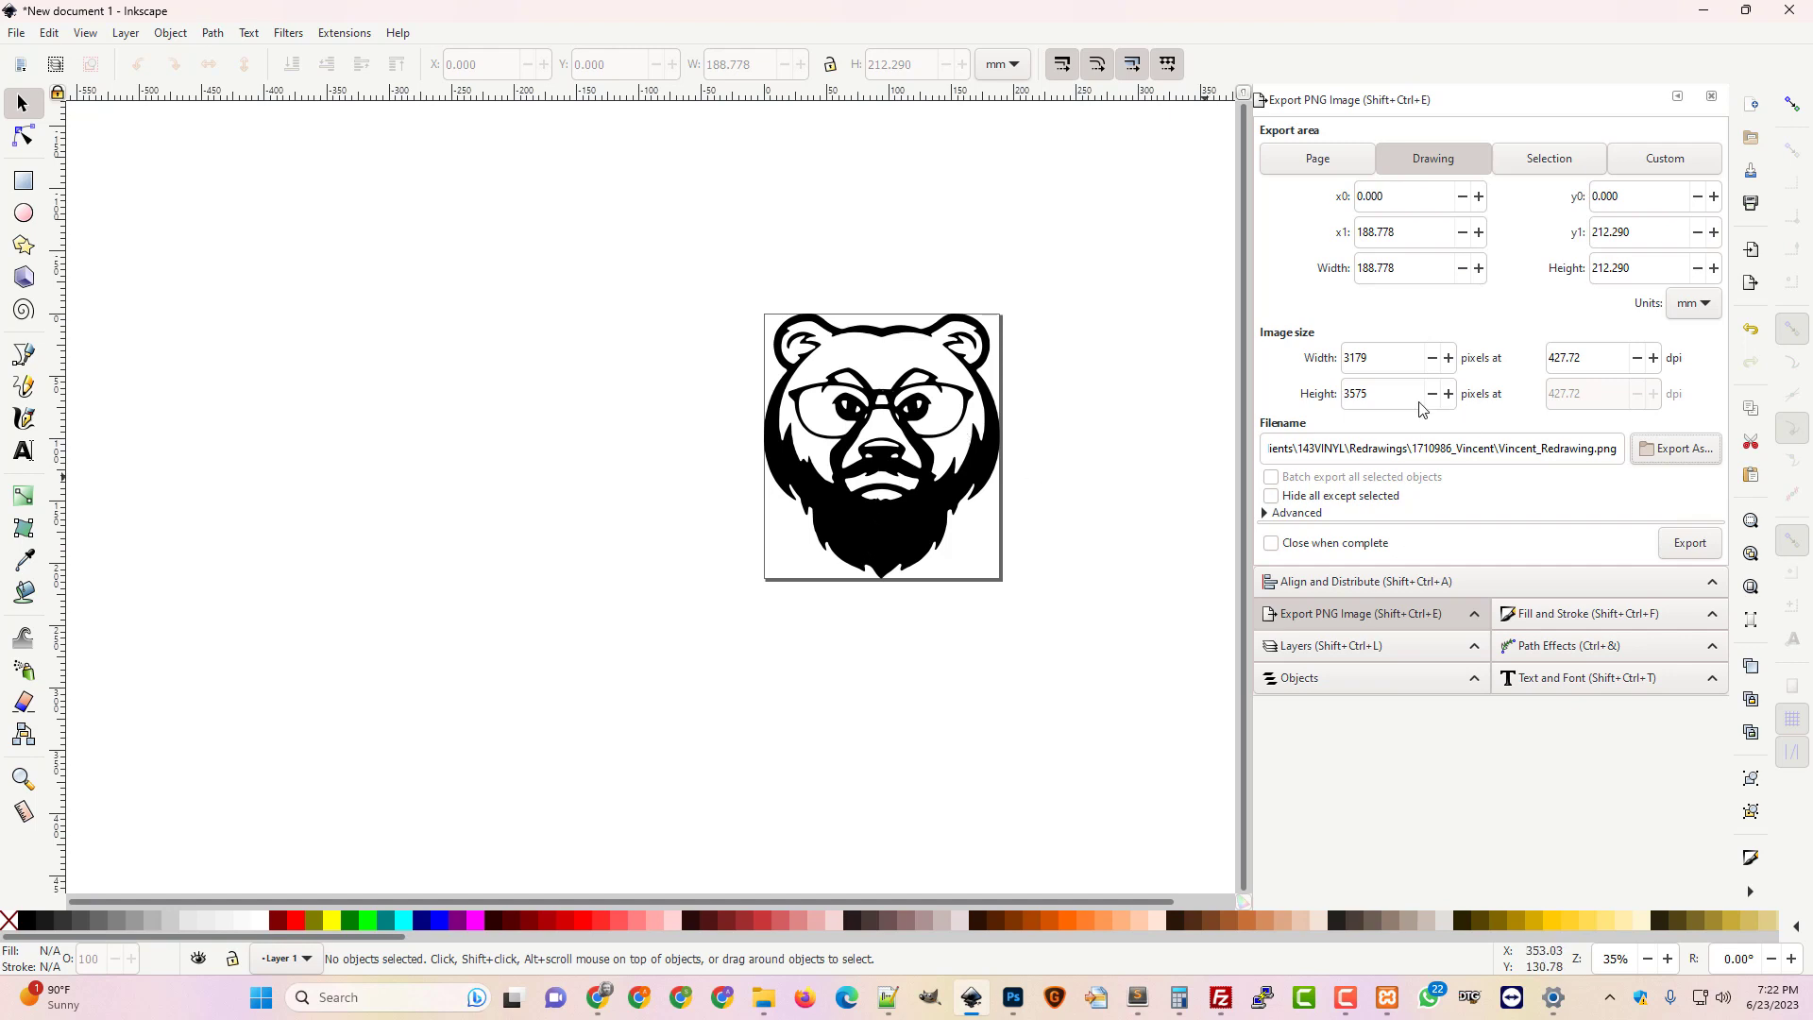
Set the export height to 3600 px (width 3201) and export the PNG
double_click(1374, 394)
type("3600")
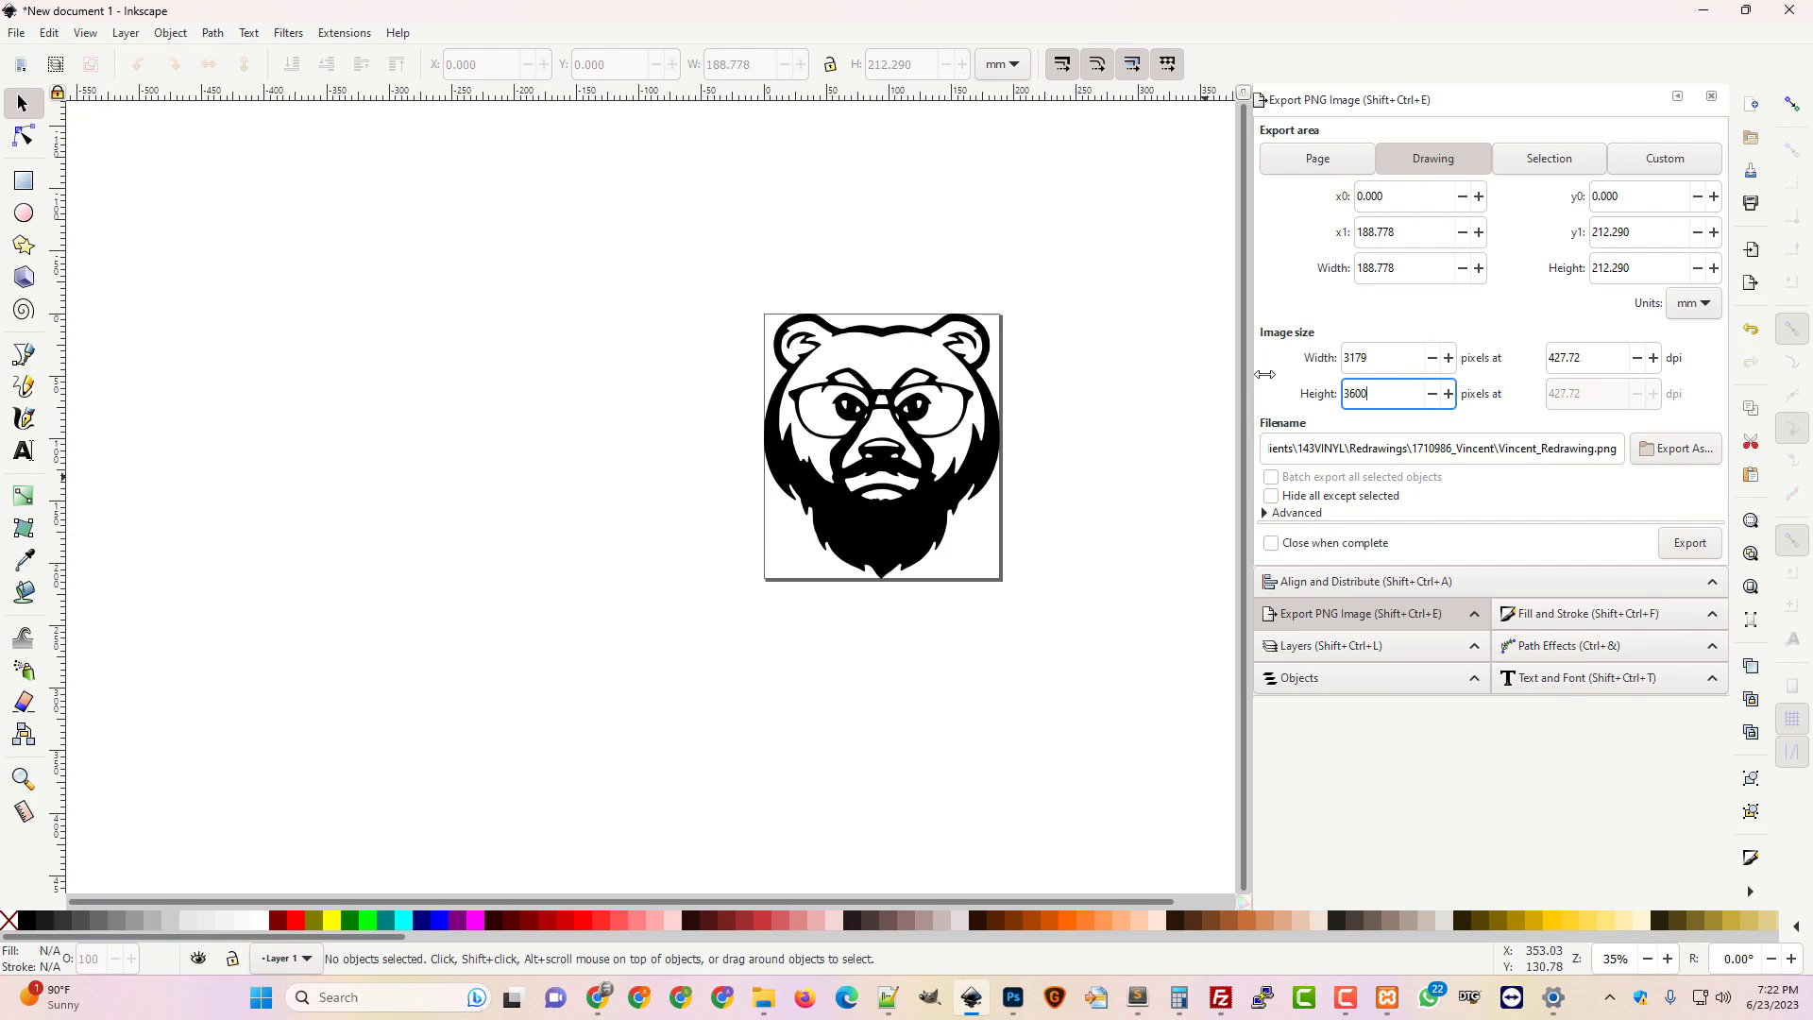
left_click(1388, 358)
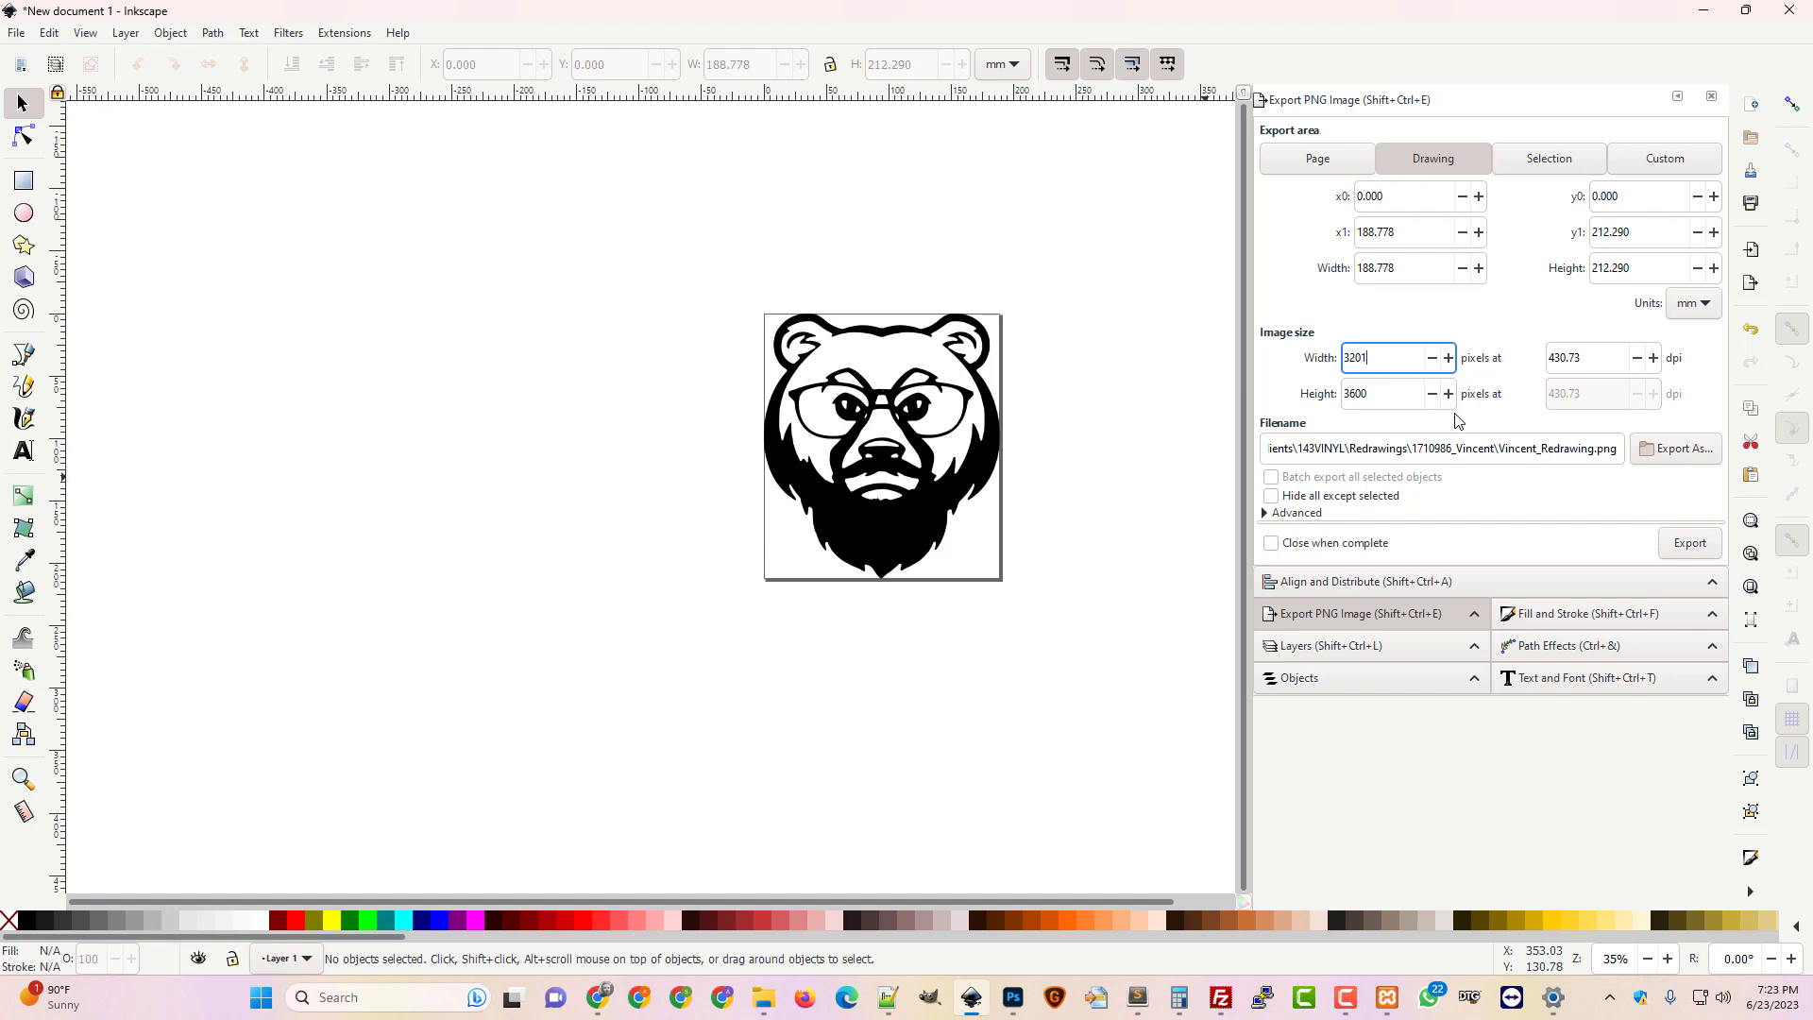
left_click(1689, 544)
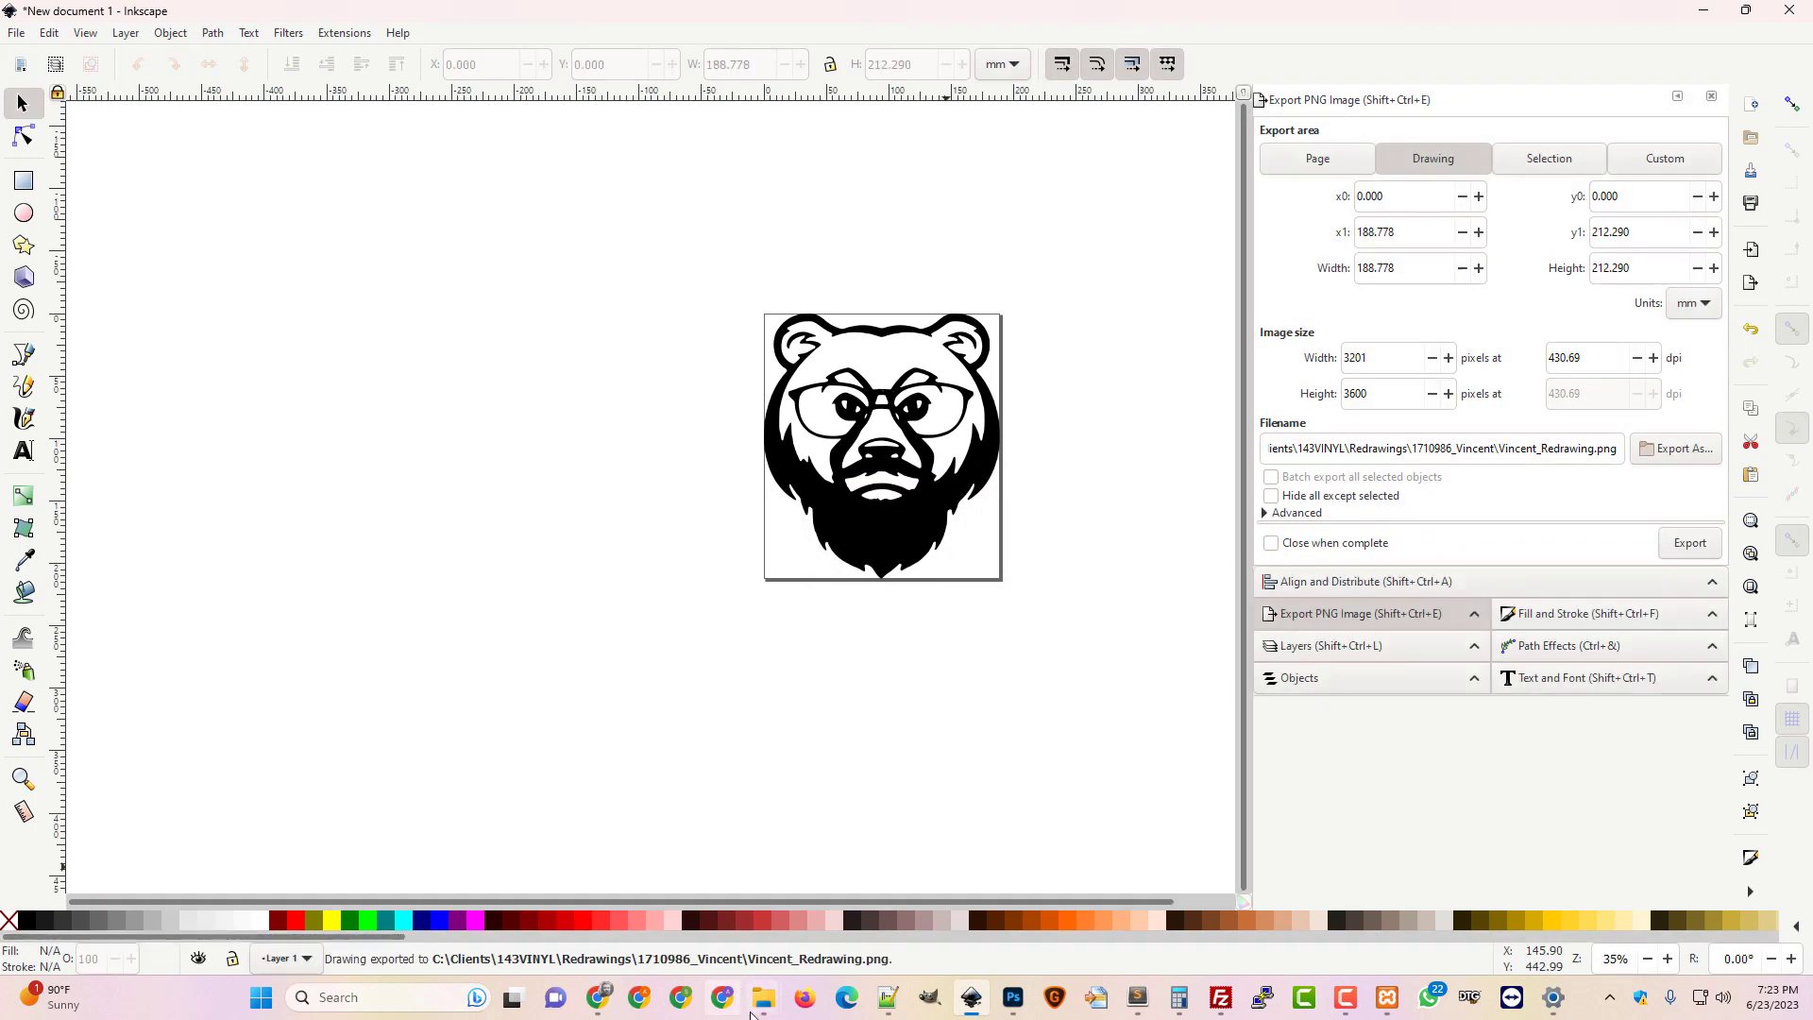
Open the client's folder and view the exported redrawing PNG in Photos
mouse_move(762, 997)
left_click(710, 857)
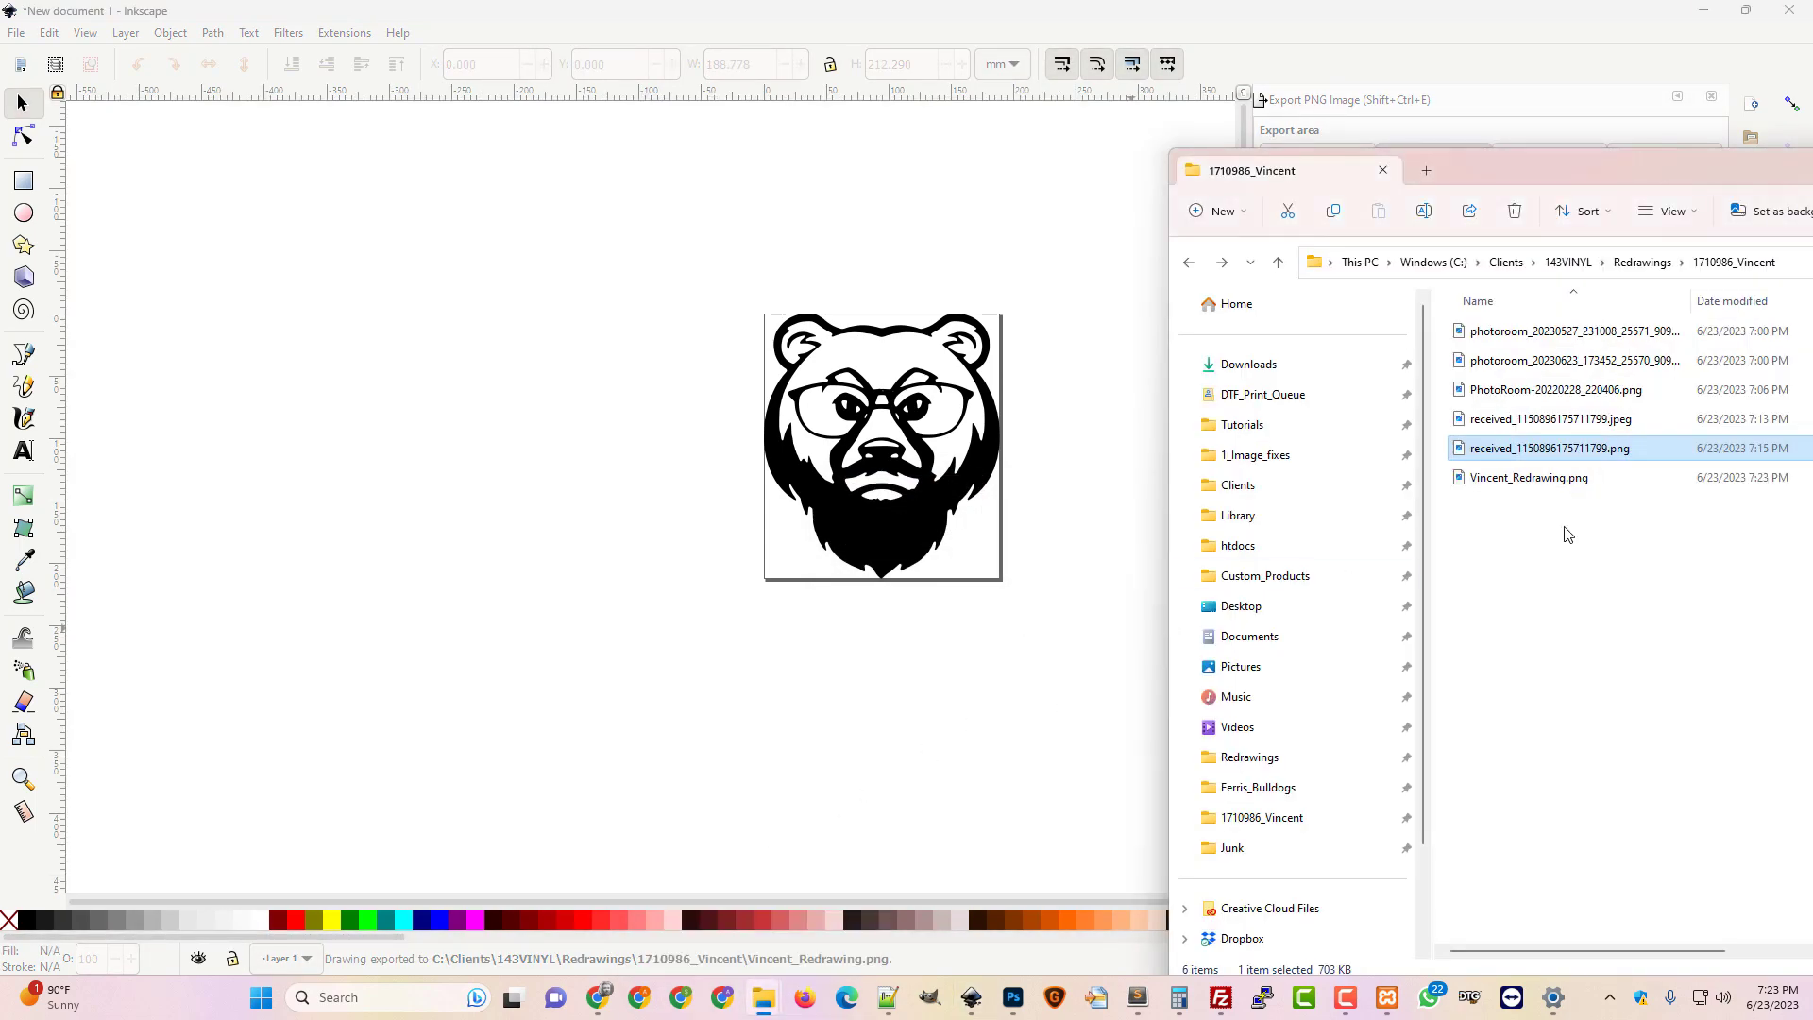
left_click_drag(1492, 168, 995, 163)
double_click(1058, 472)
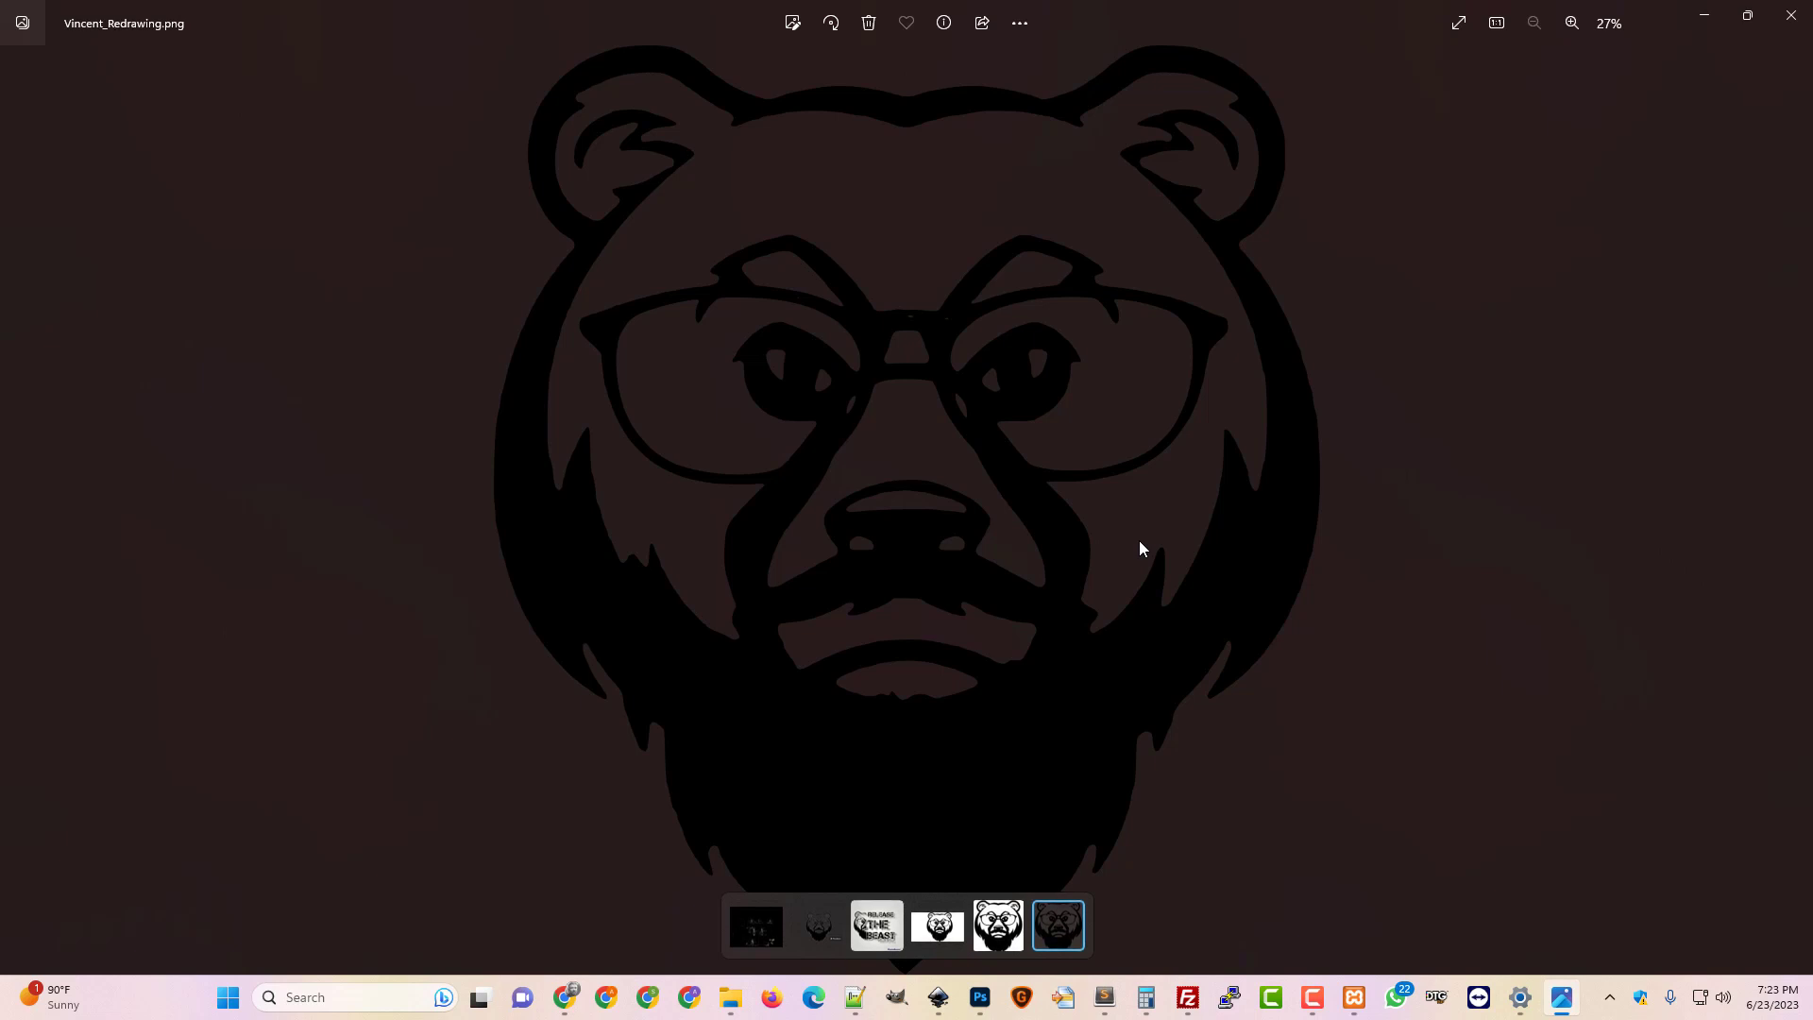
In Photoshop, enlarge the bear image via Image Size (entering 4500) and zoom out to fit
mouse_move(980, 997)
left_click(874, 916)
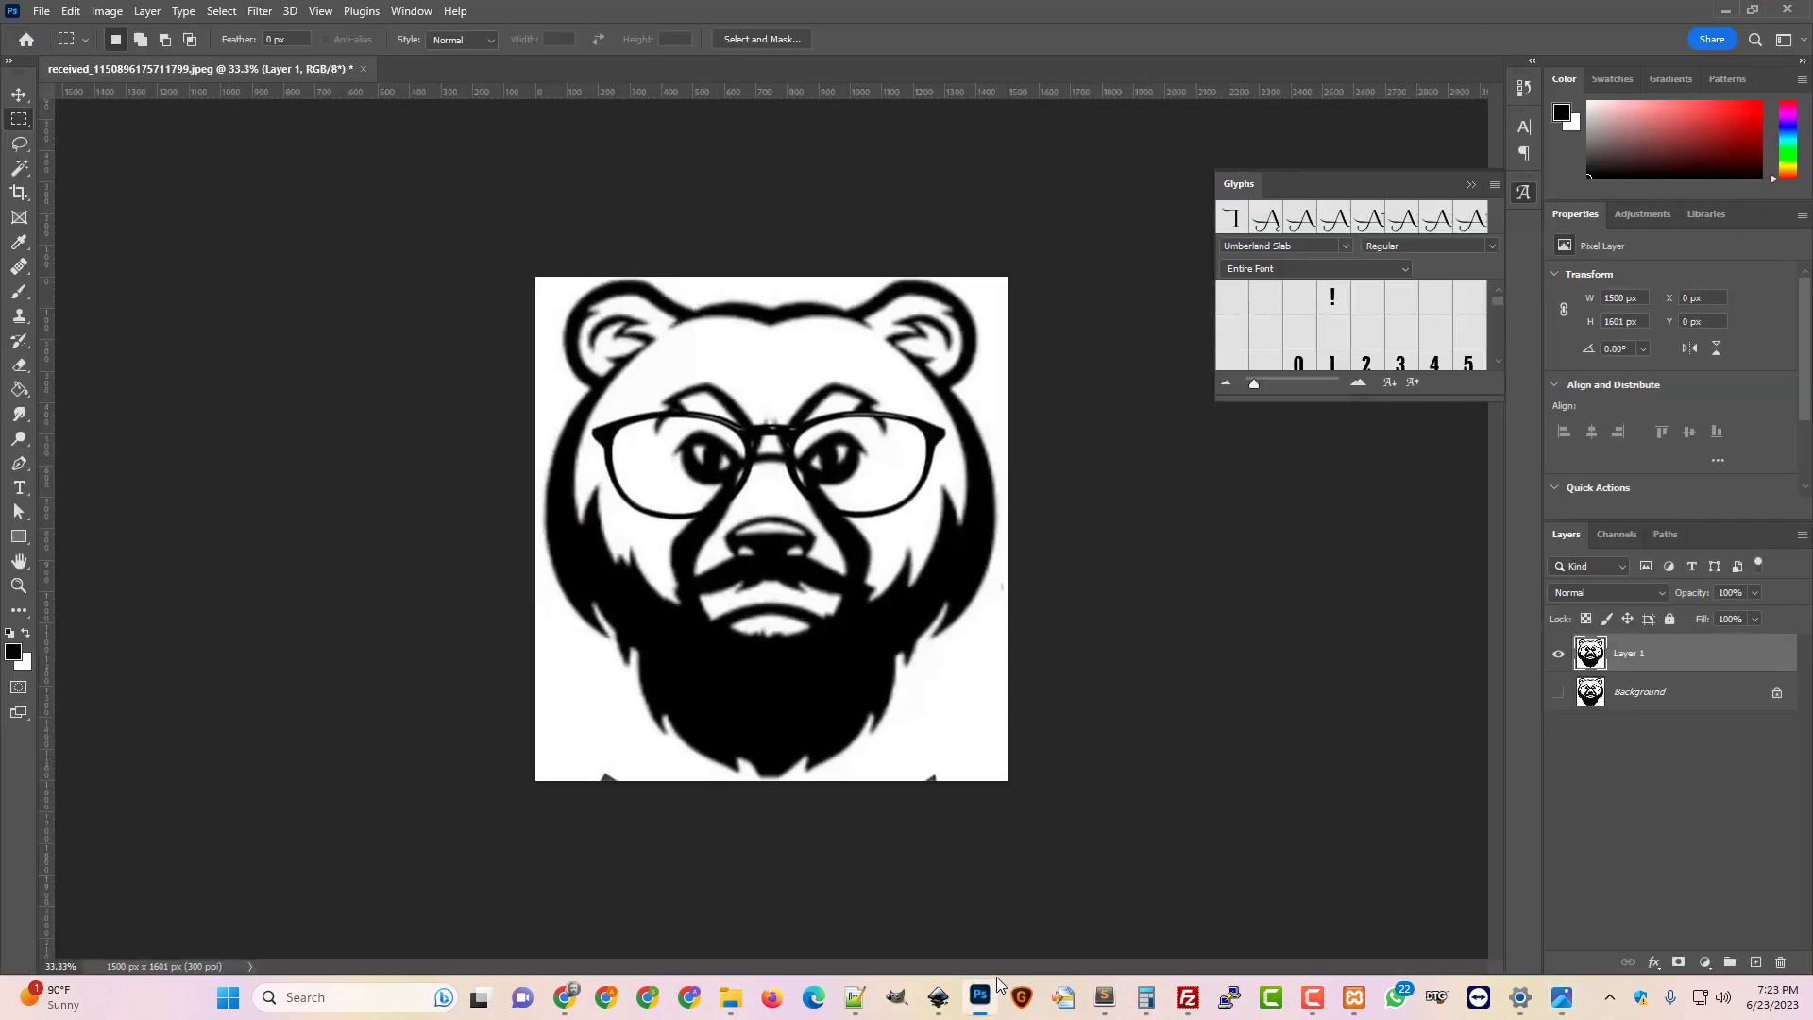
mouse_move(730, 999)
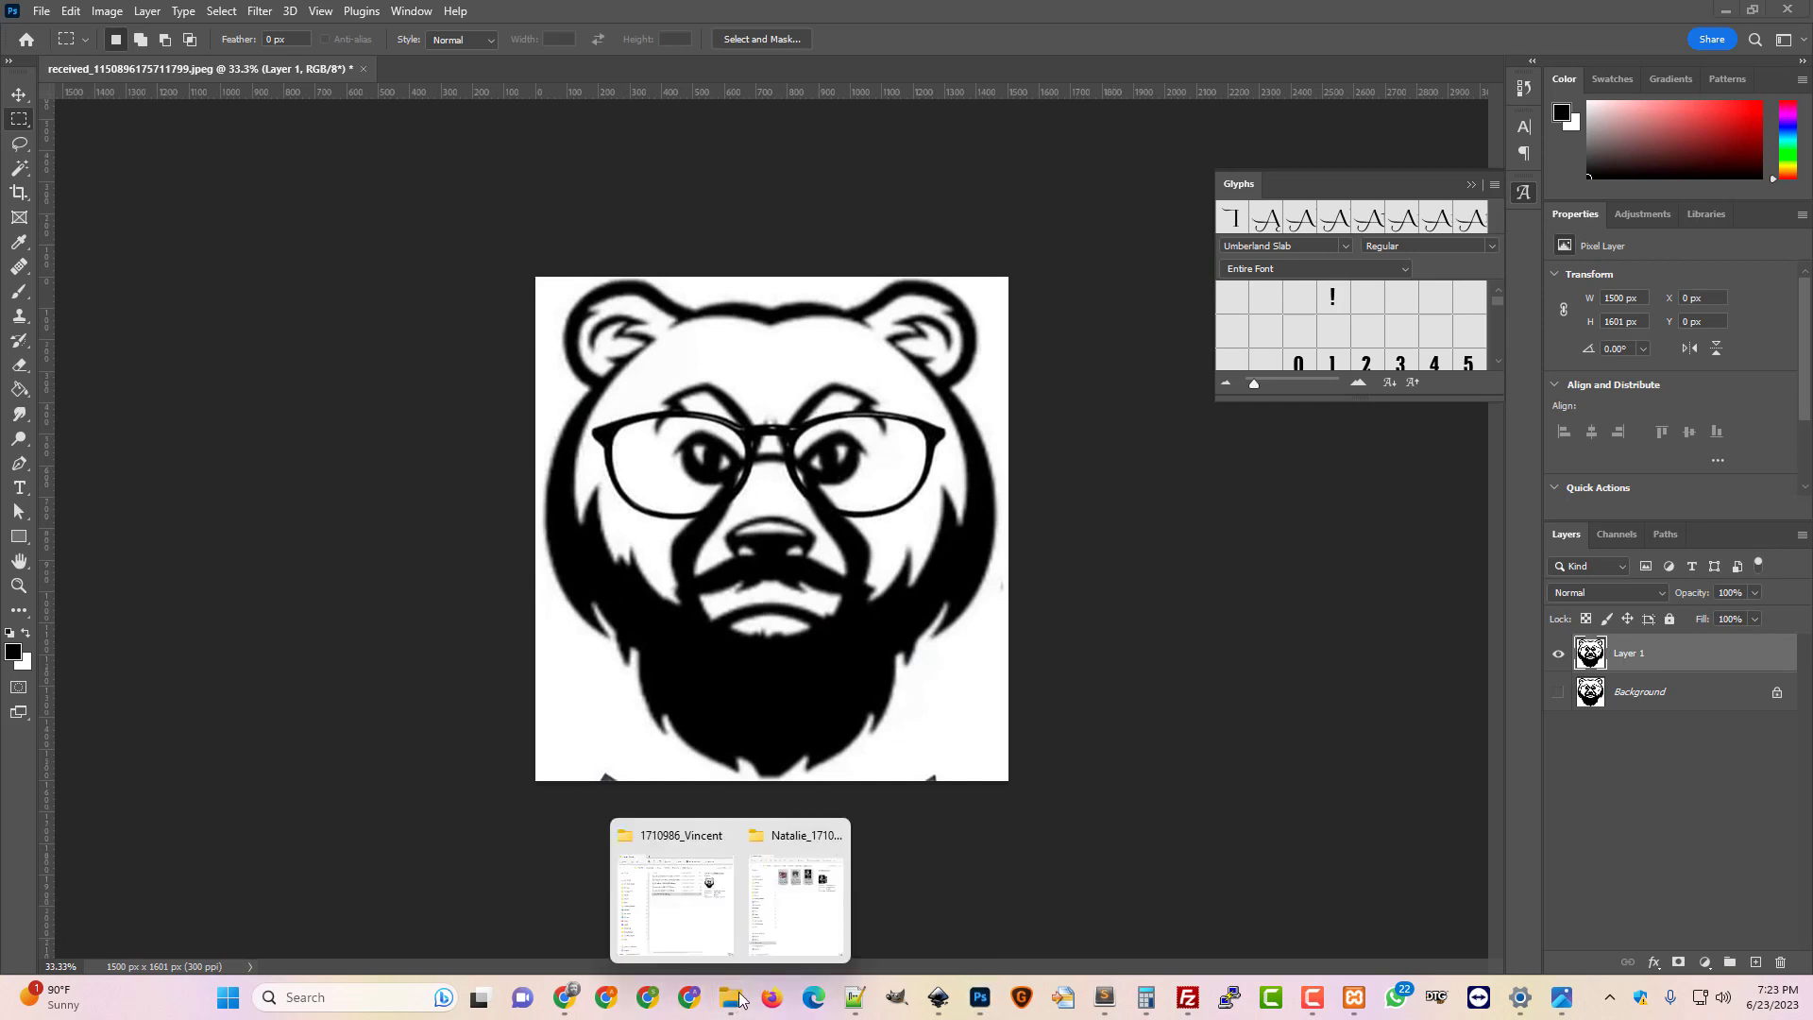
left_click(106, 11)
left_click(189, 152)
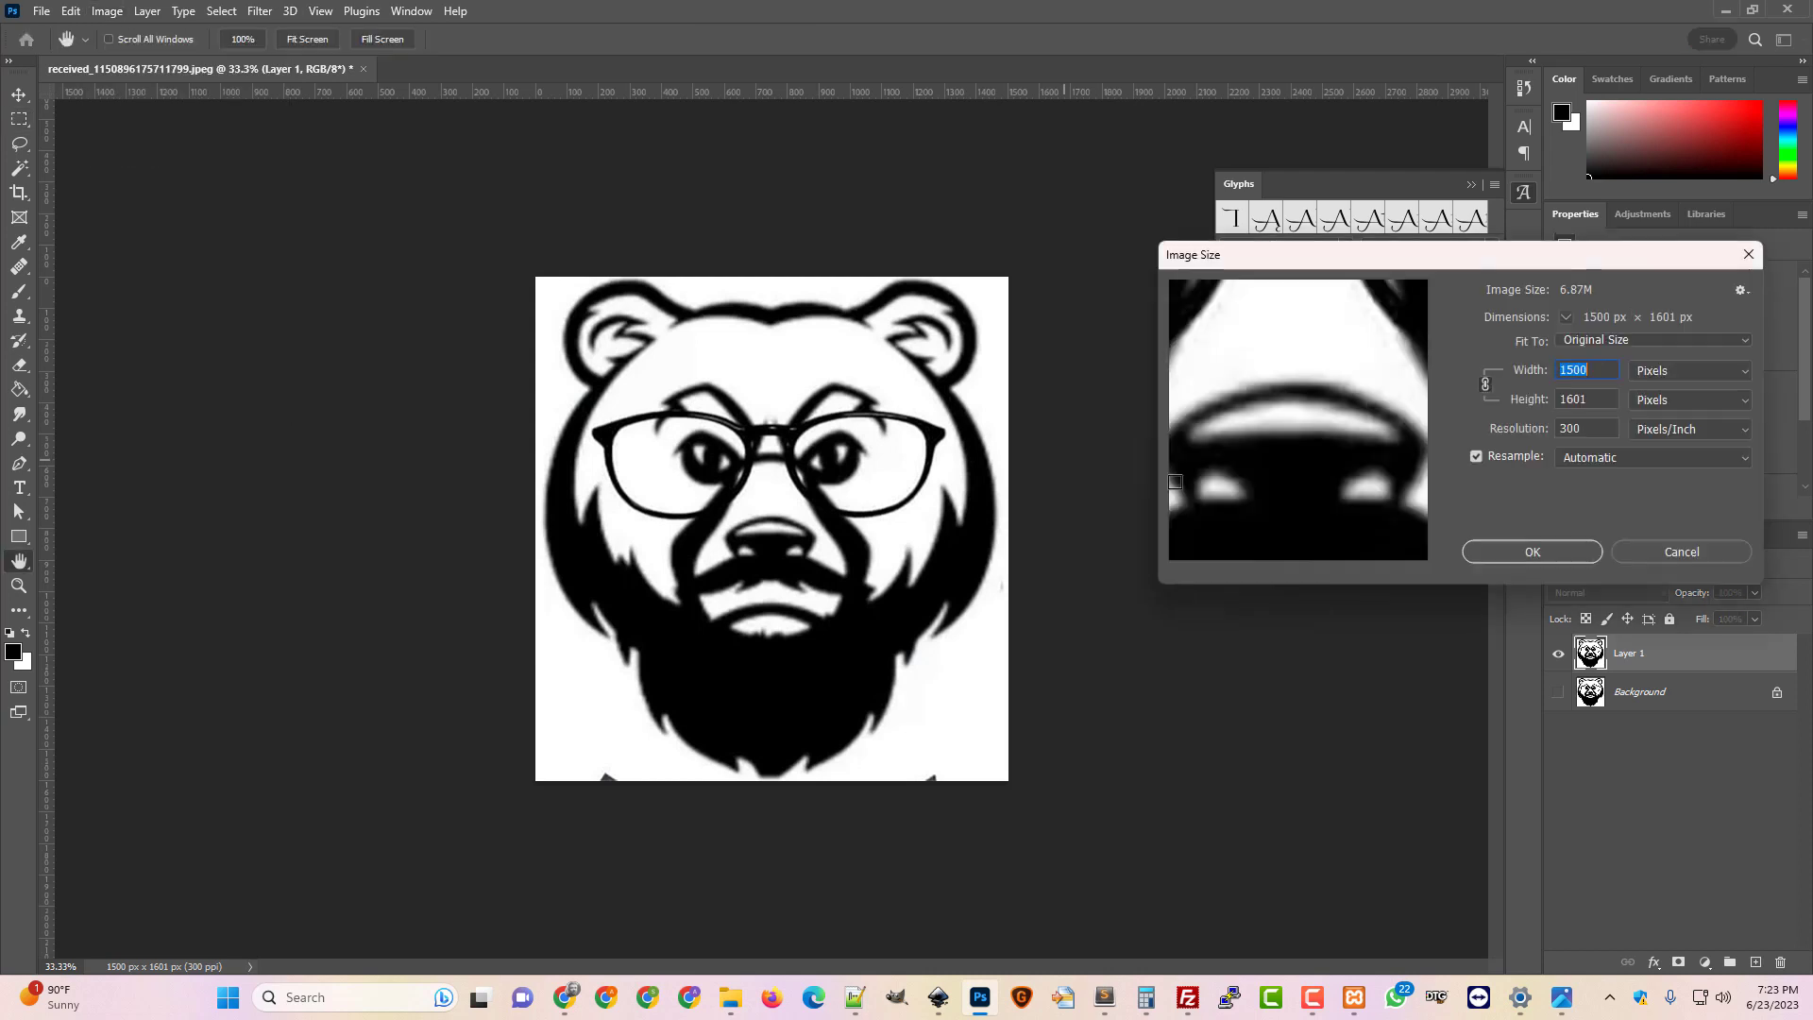
type("4500")
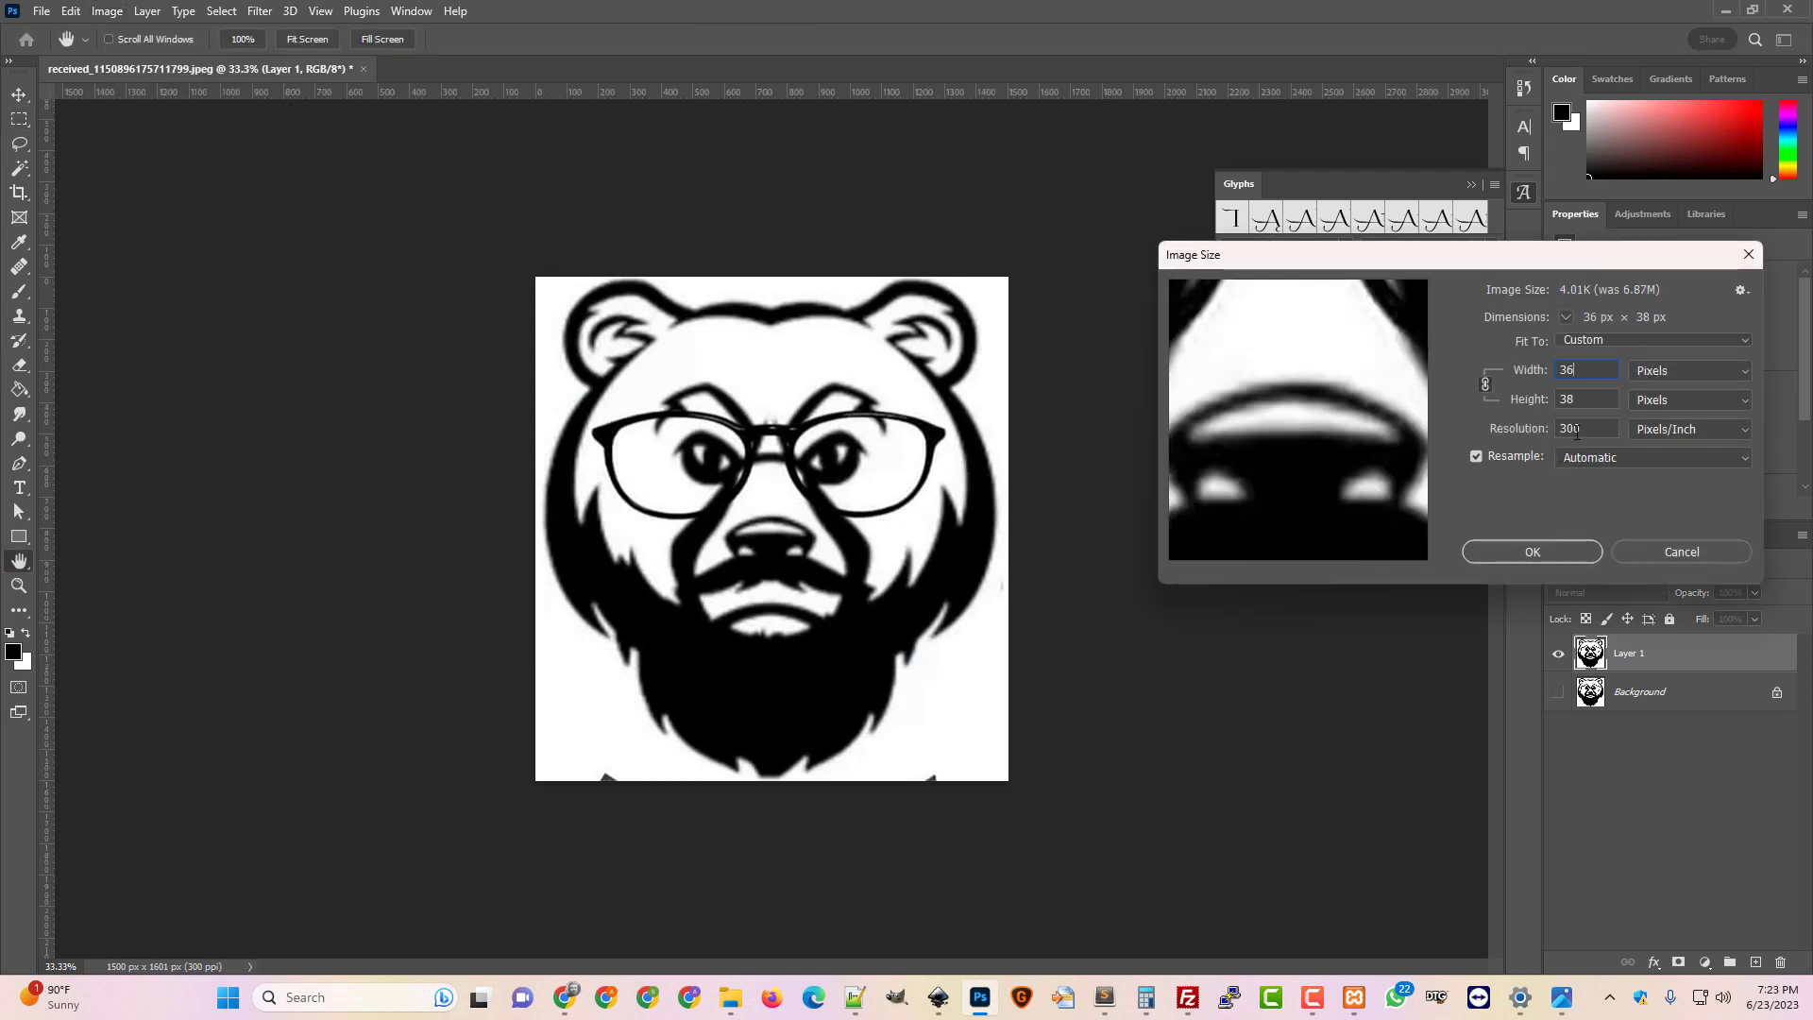
key("Return")
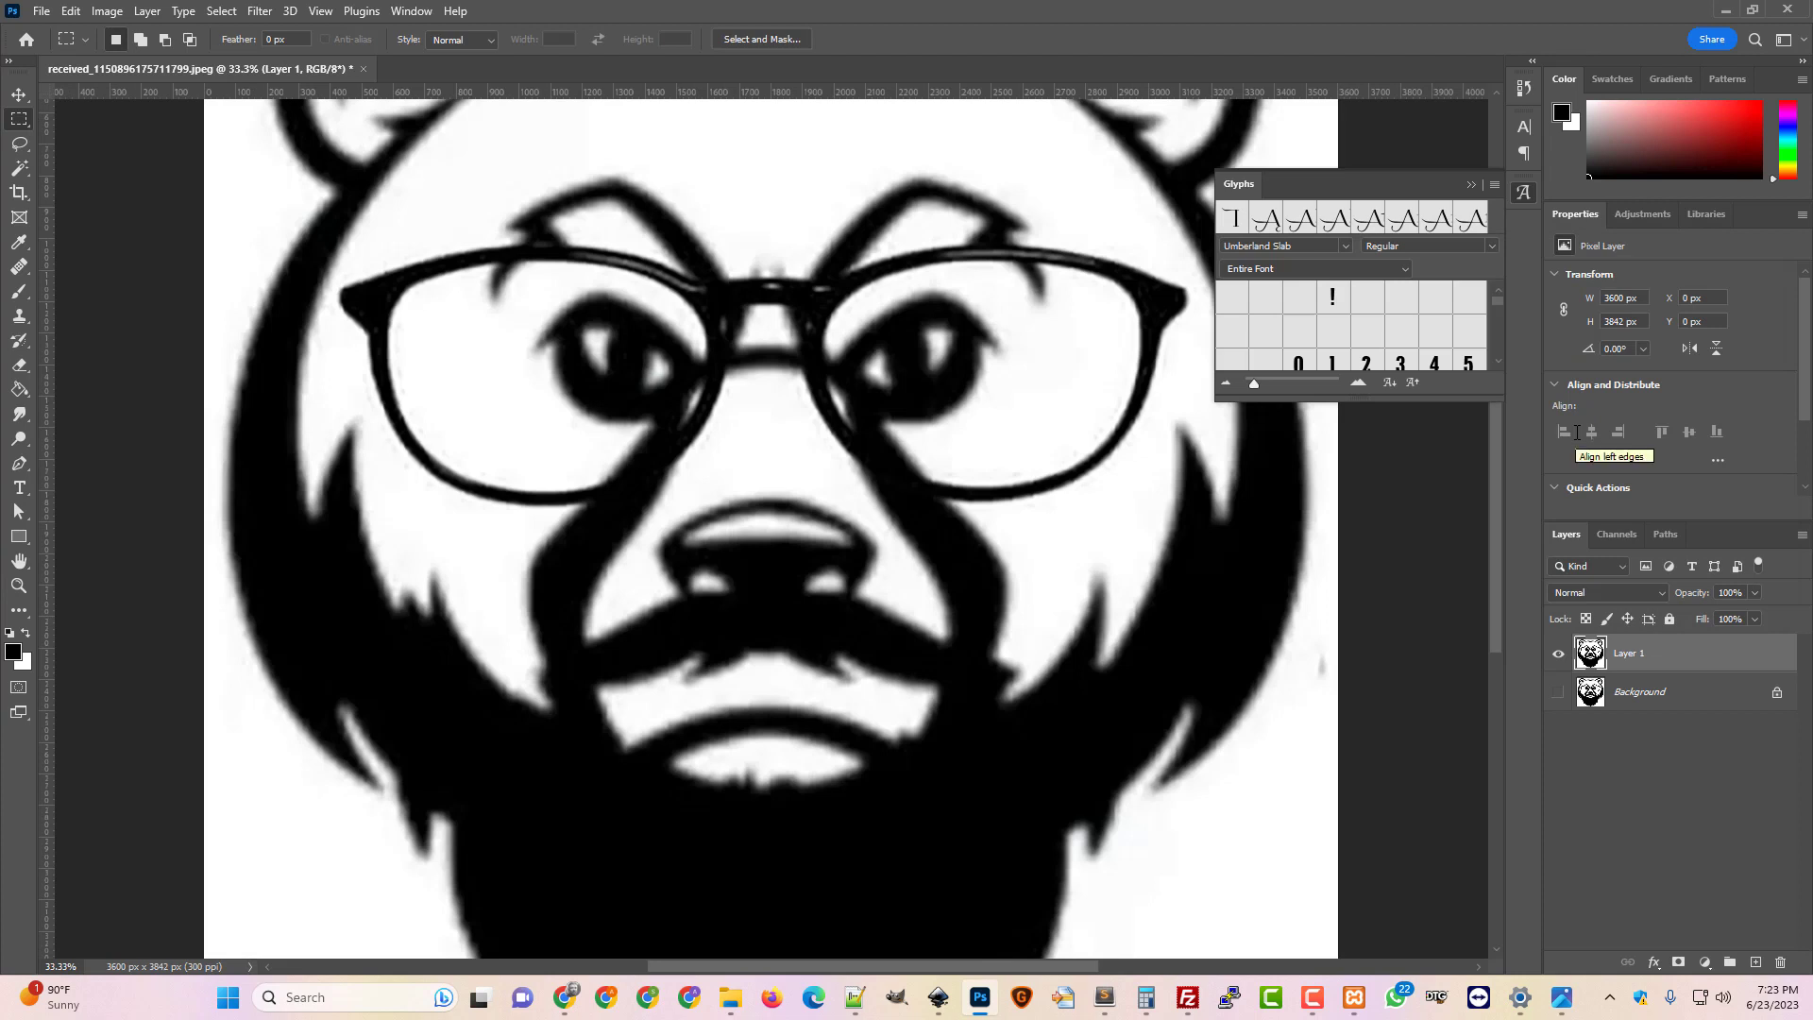
key("ctrl+minus")
key("ctrl+minus")
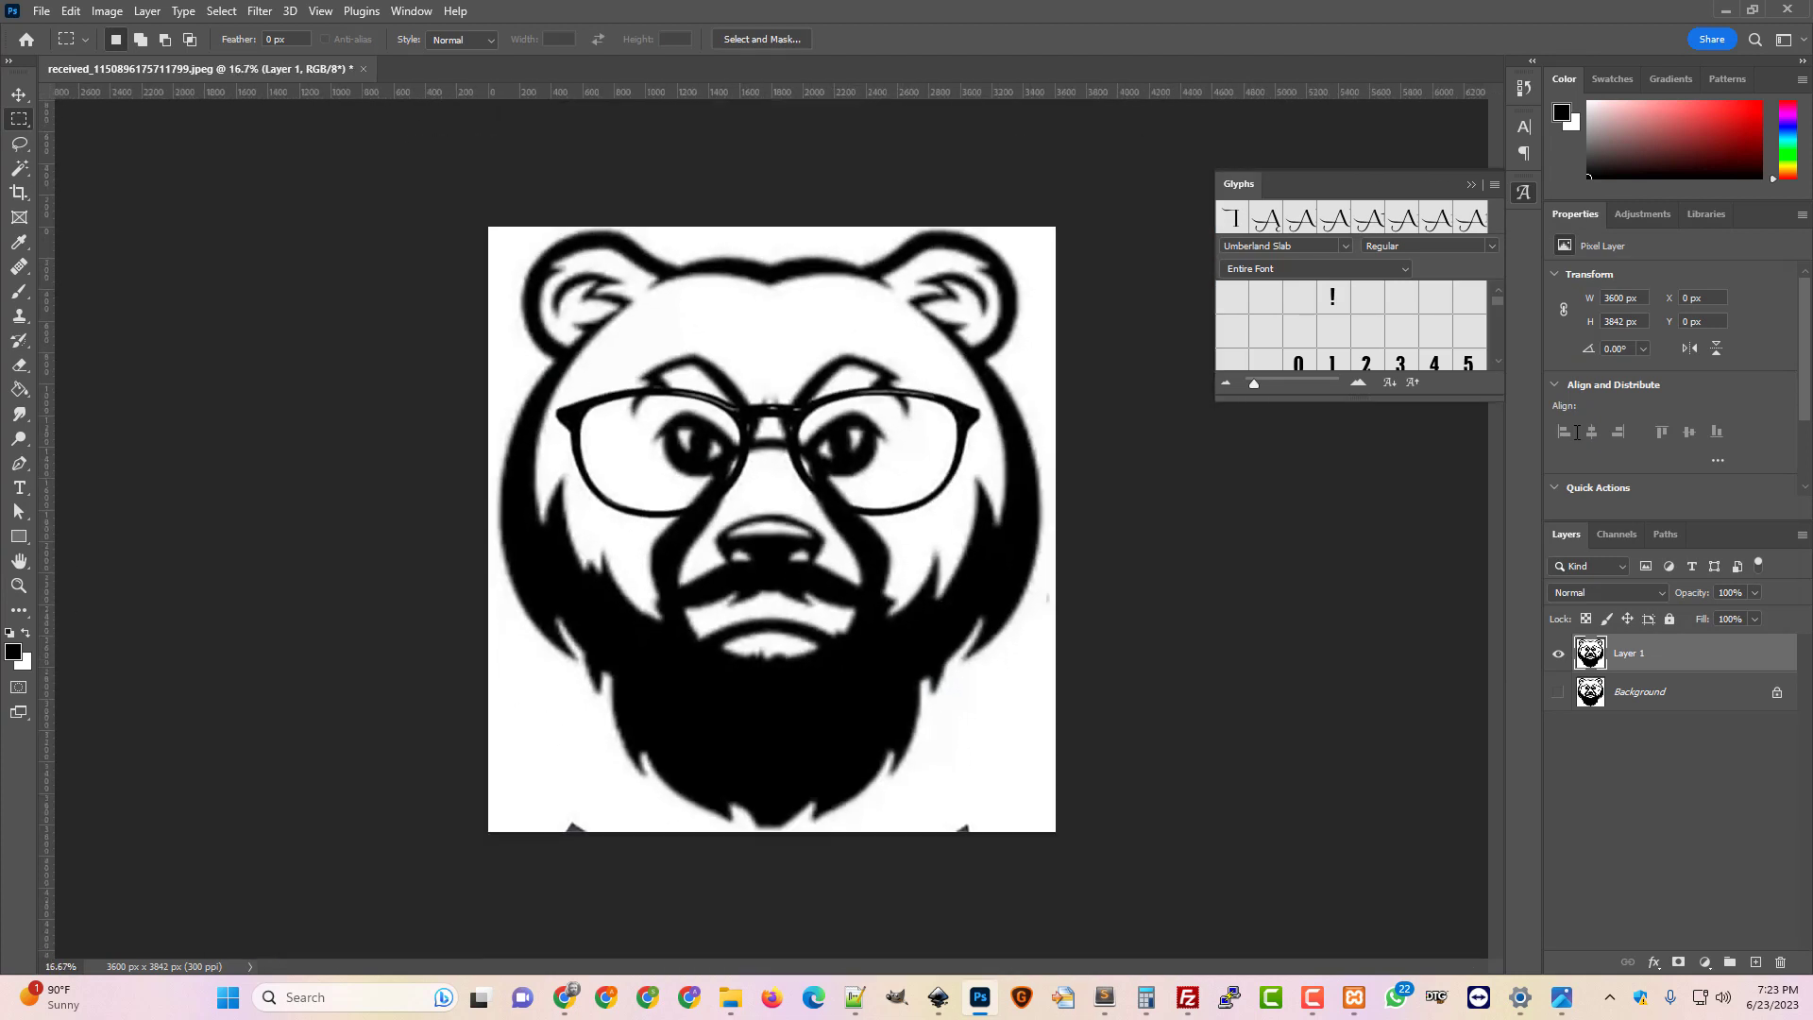
Drop the redrawn bear PNG onto the canvas and scale it to about 3388 × 3810 px
mouse_move(731, 997)
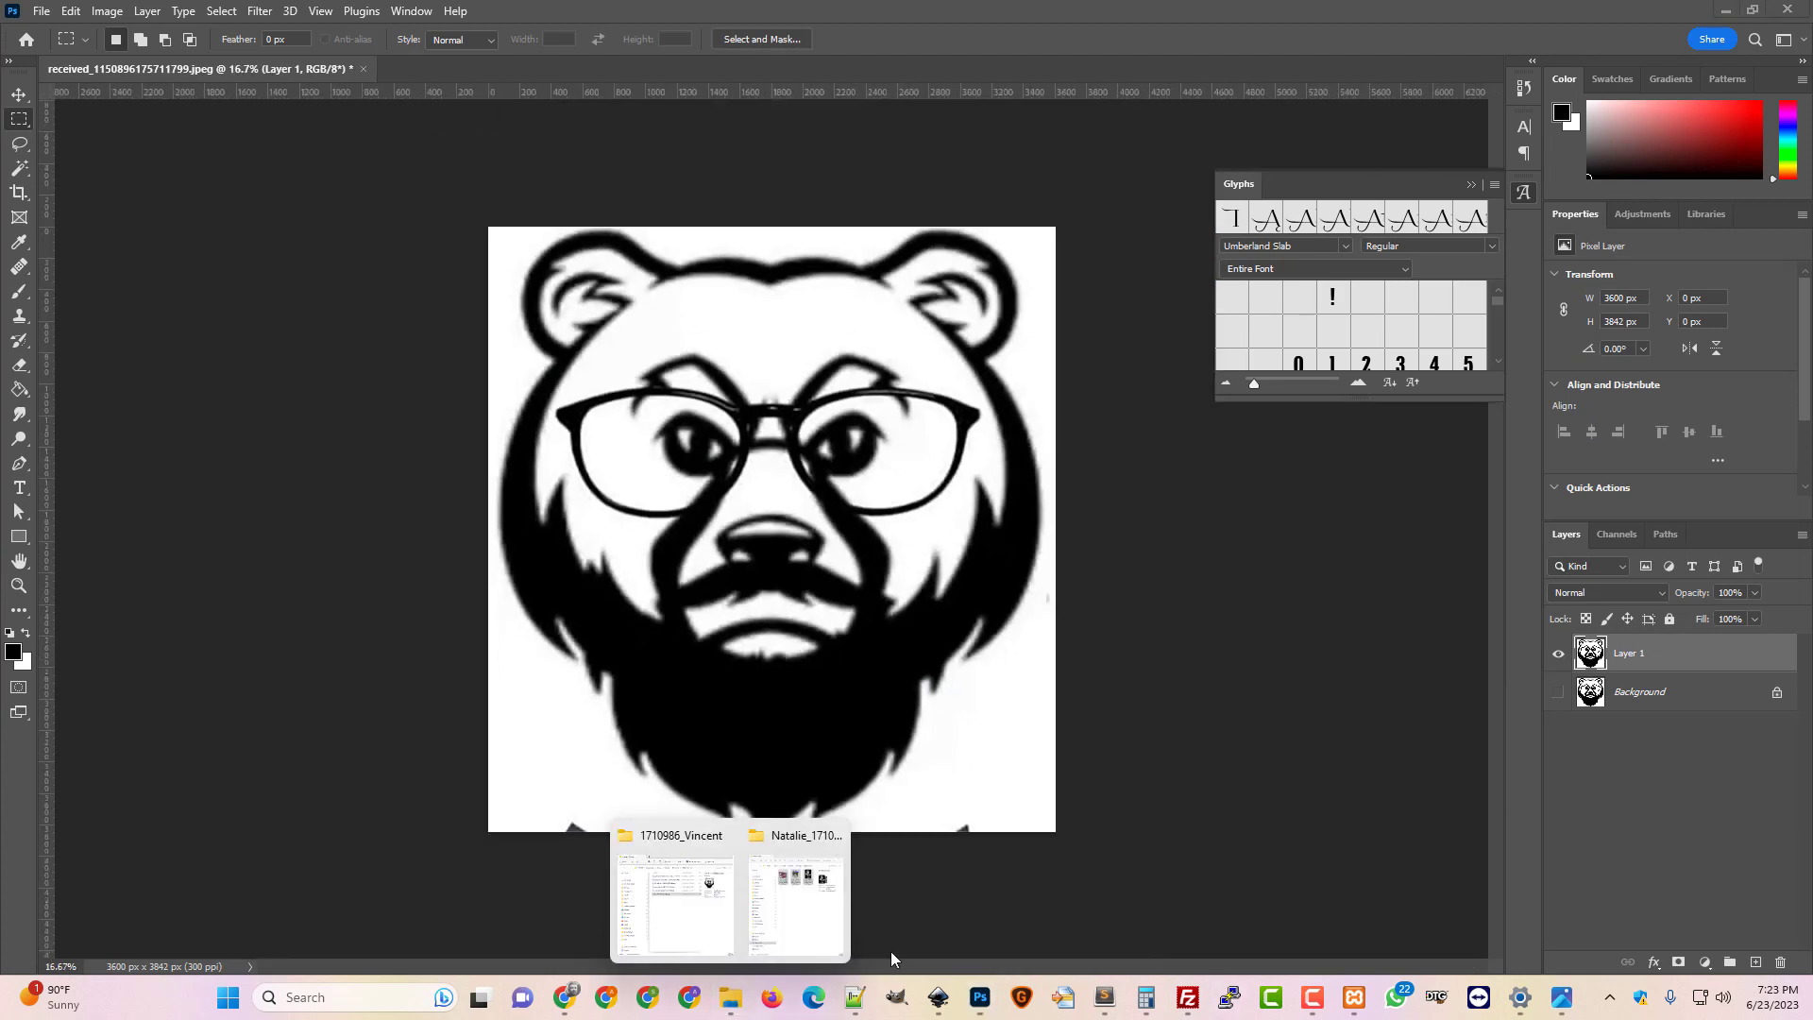
left_click(645, 843)
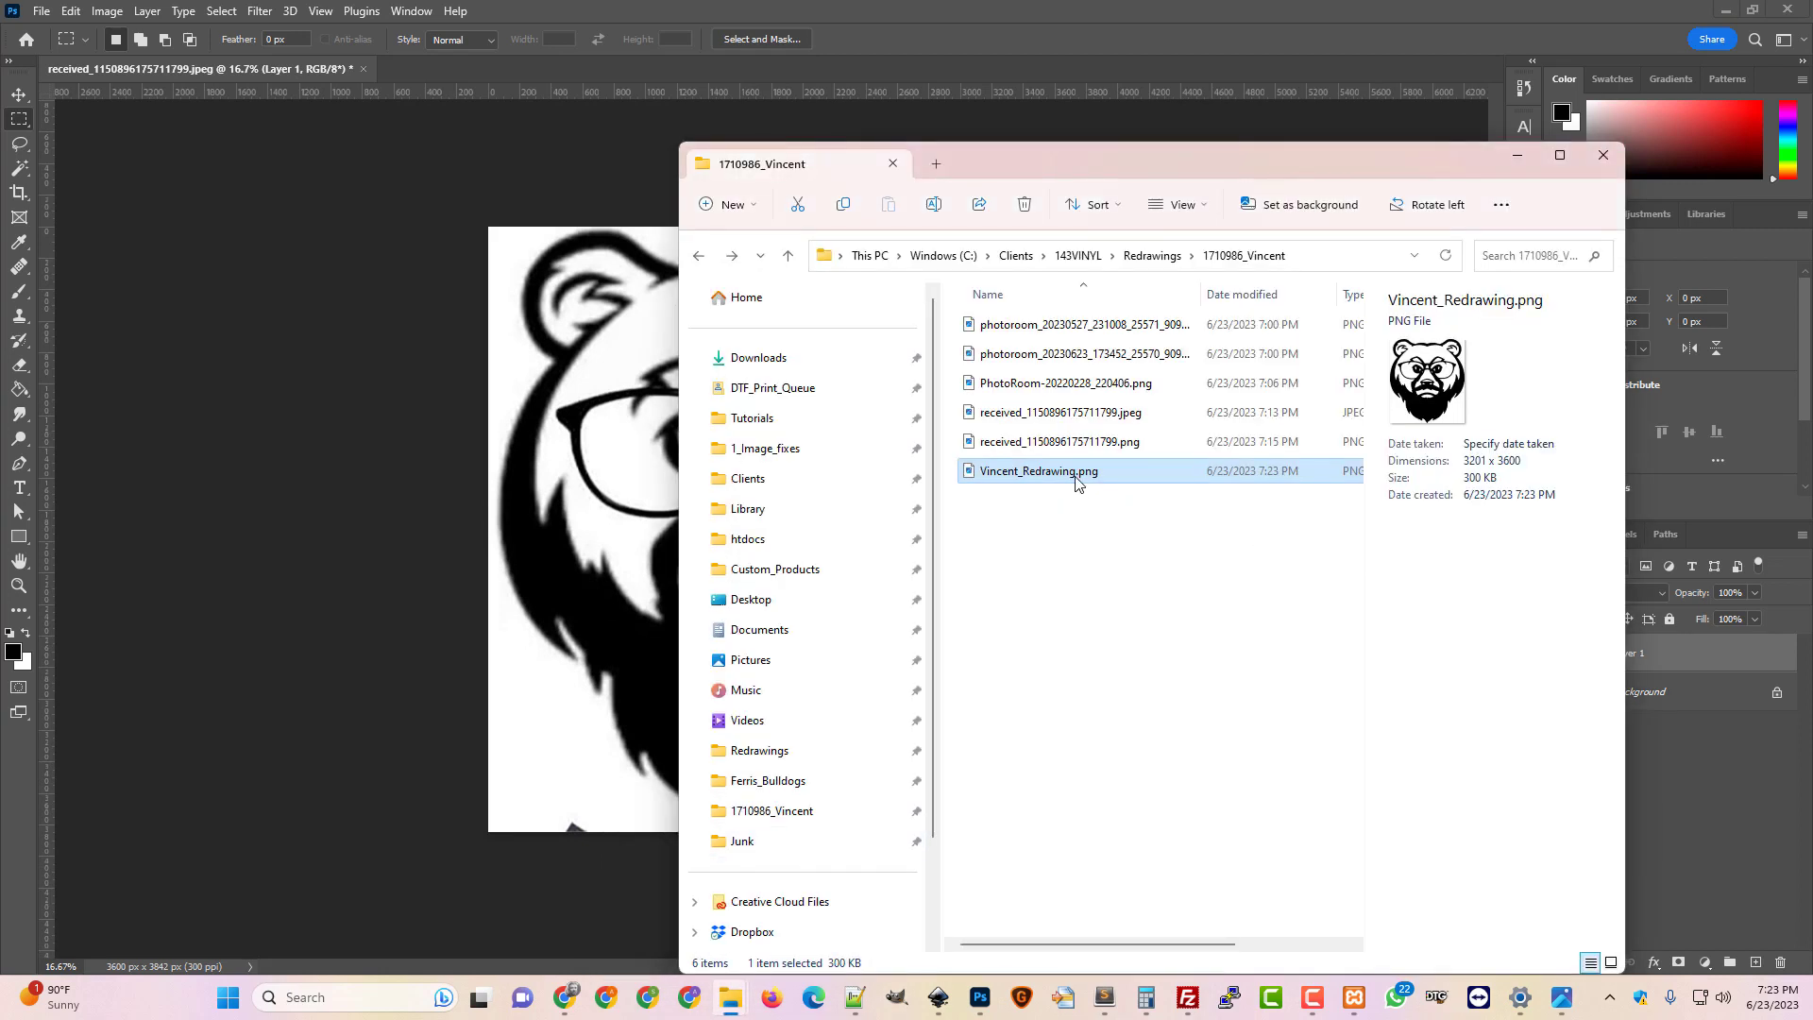
left_click_drag(633, 611, 633, 615)
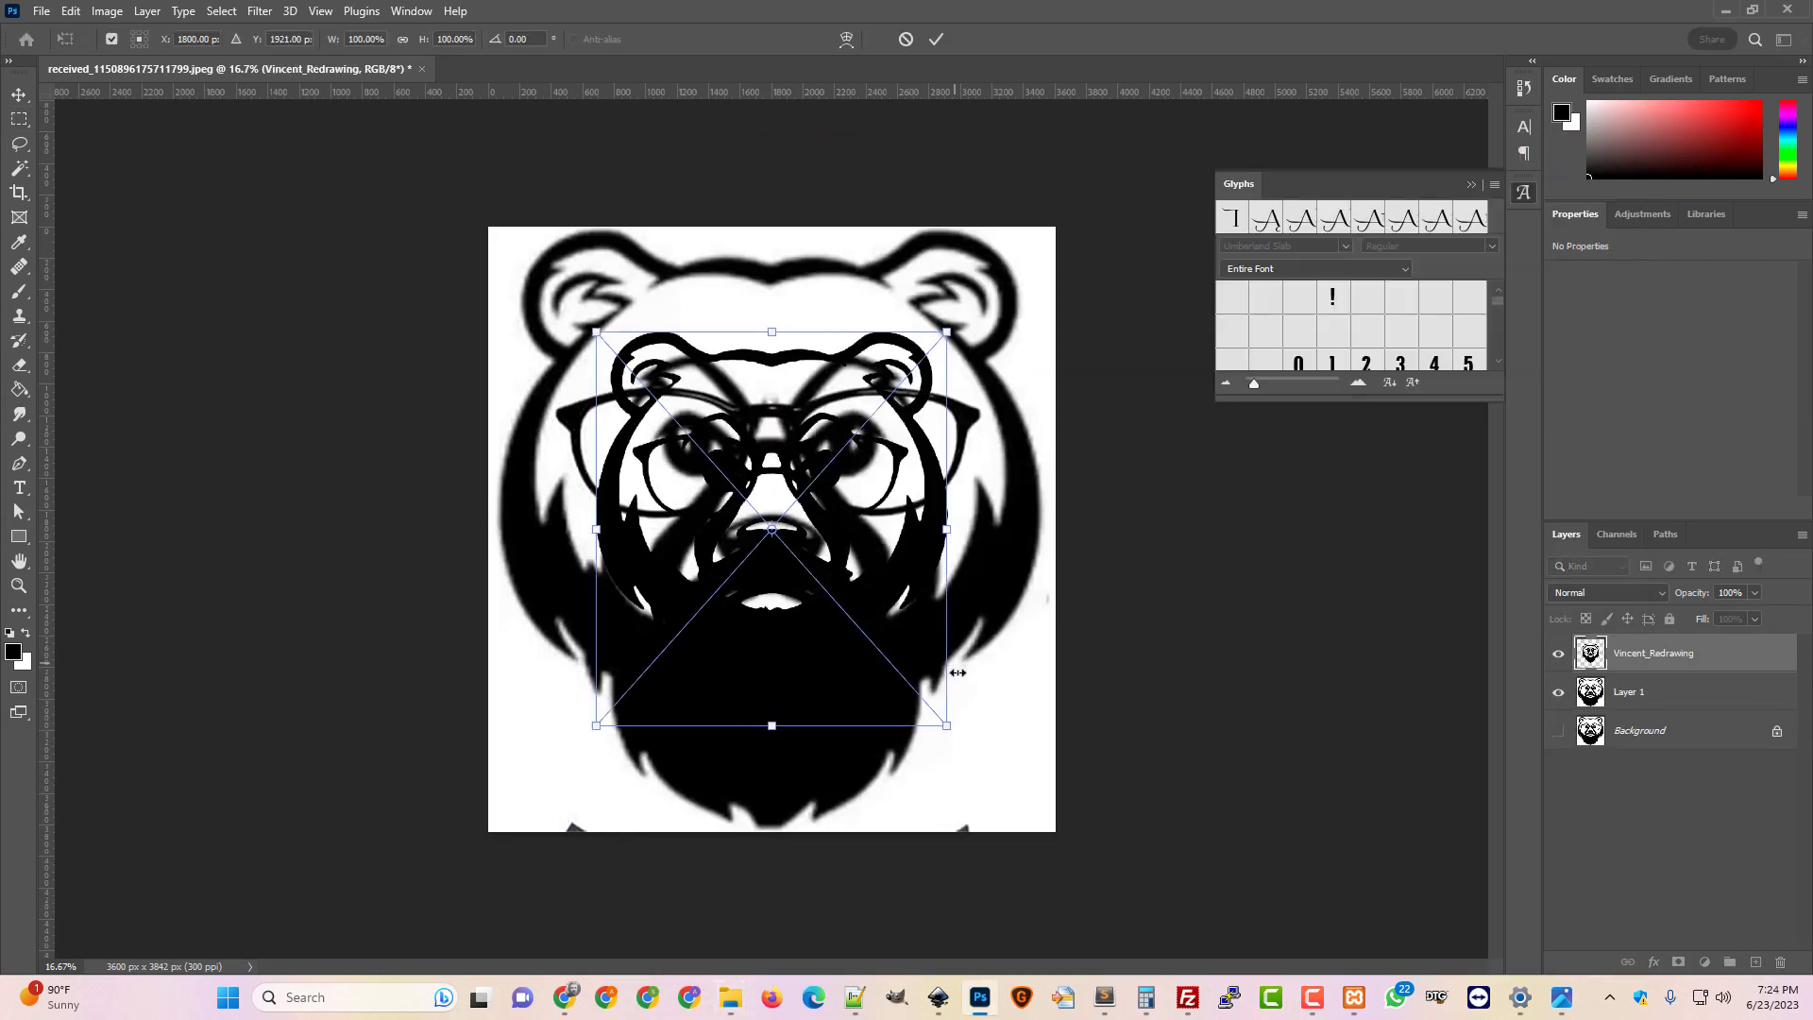
left_click_drag(946, 725, 1039, 829)
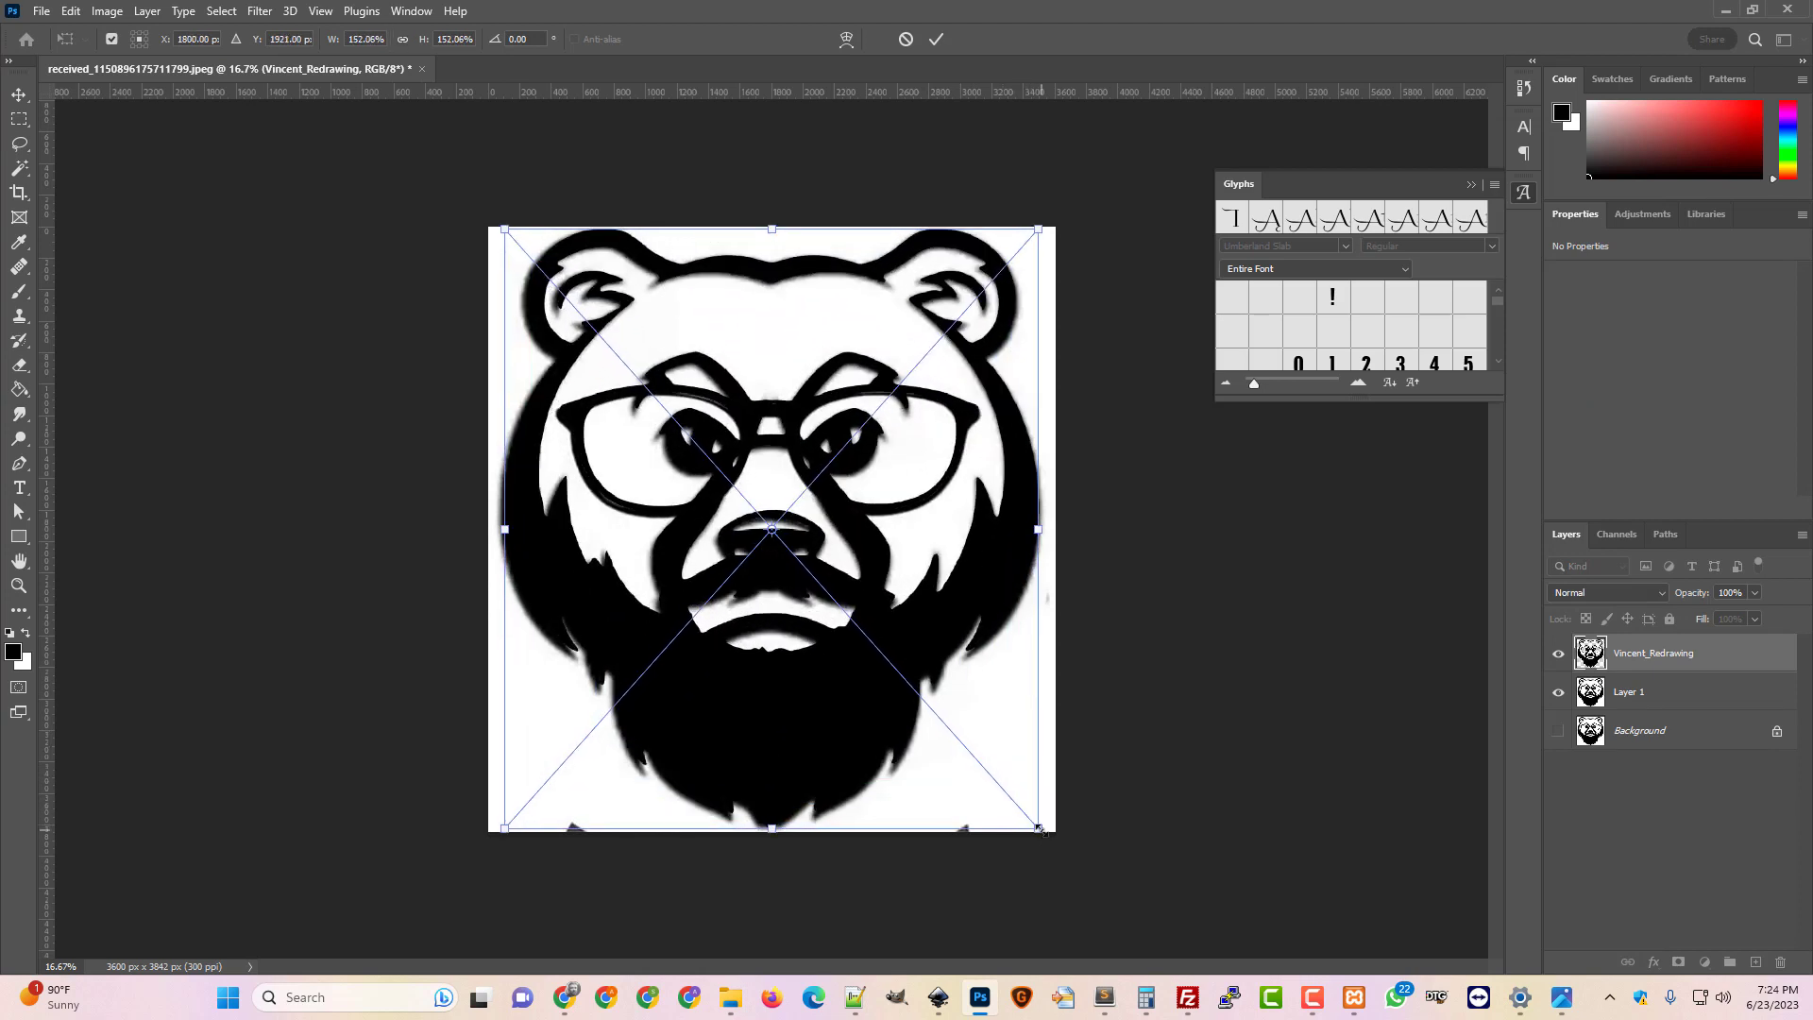
key("Return")
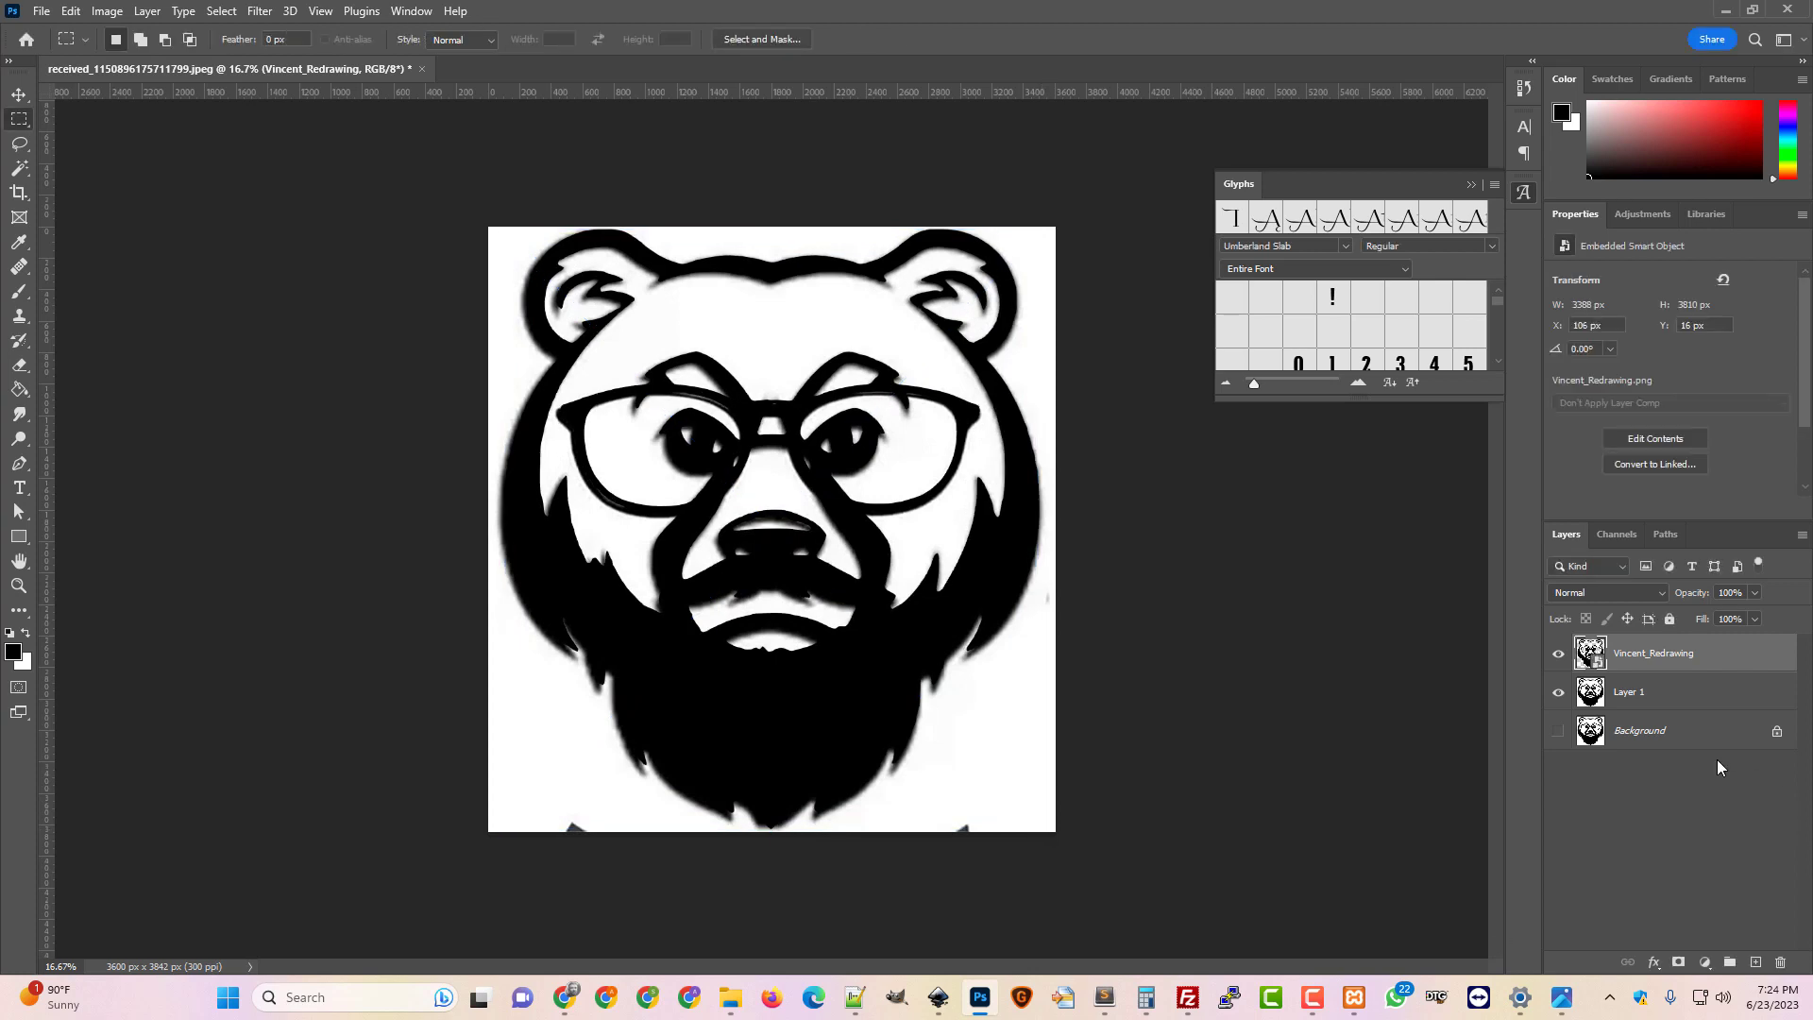
Toggle the two bear layers to compare, ending with Layer 1 hidden and the redrawing visible
left_click(1559, 657)
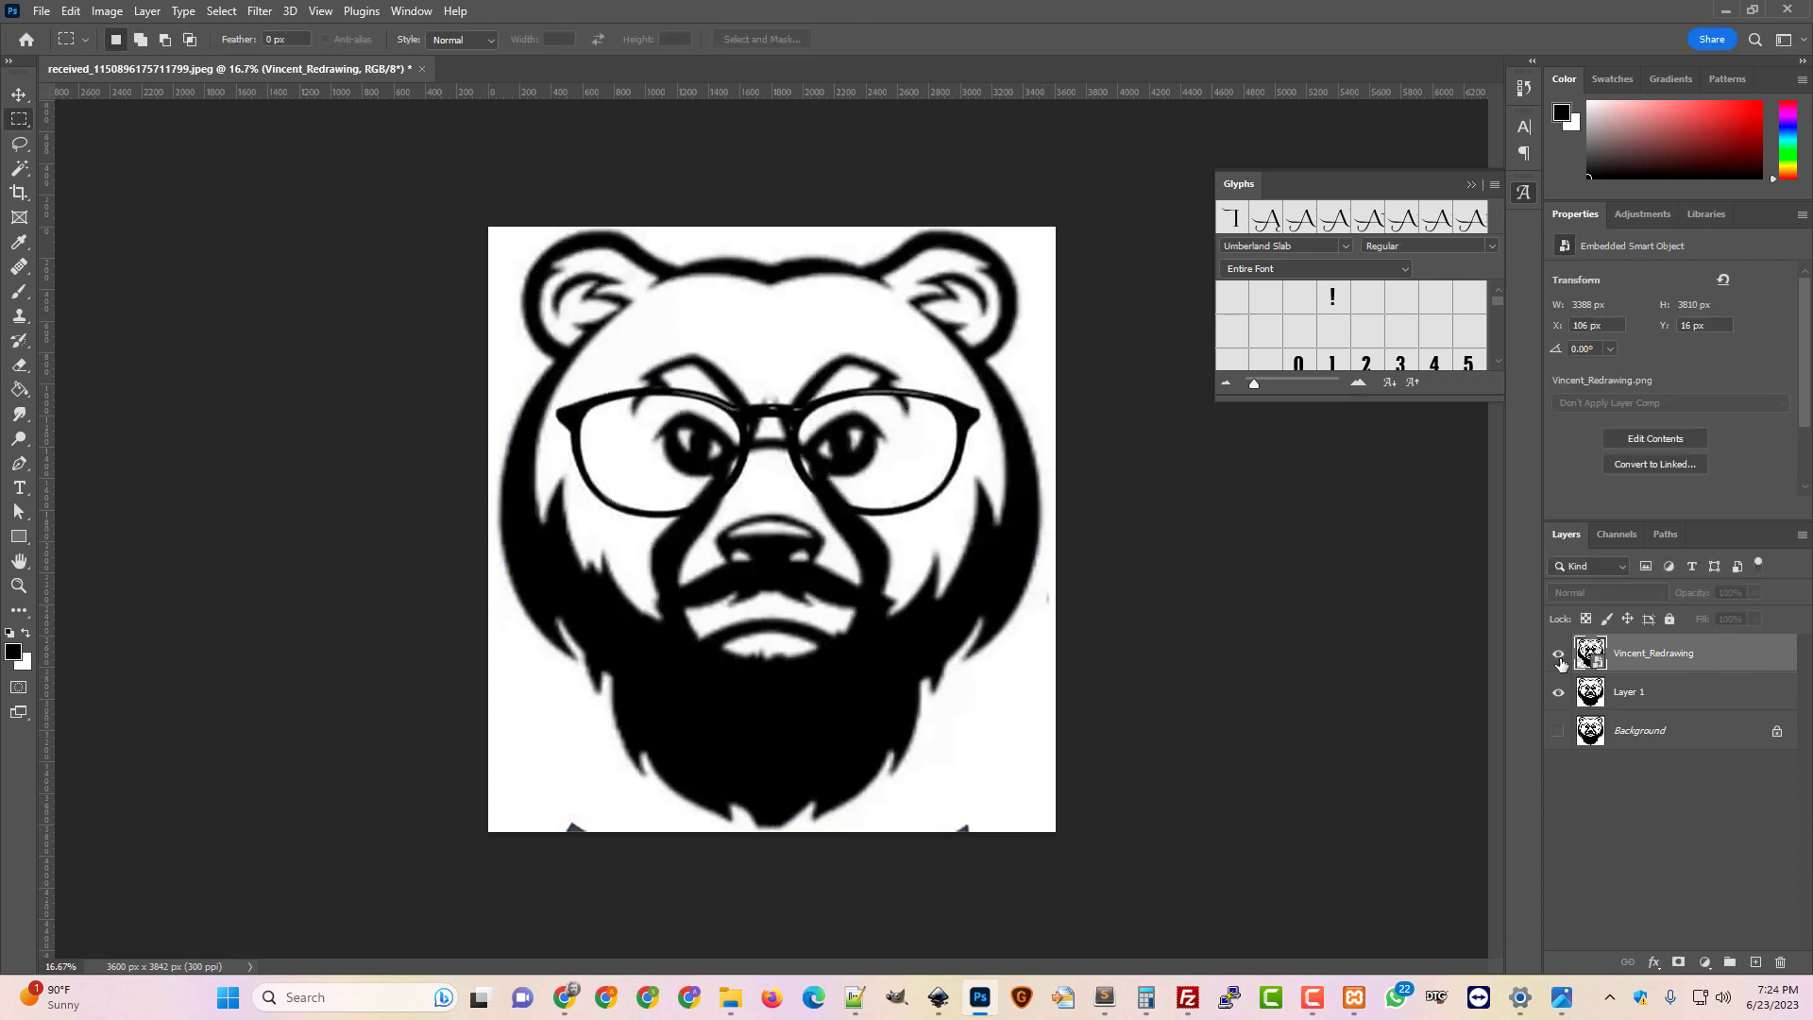
left_click(1558, 657)
left_click(1559, 657)
left_click(1558, 694)
left_click(1559, 658)
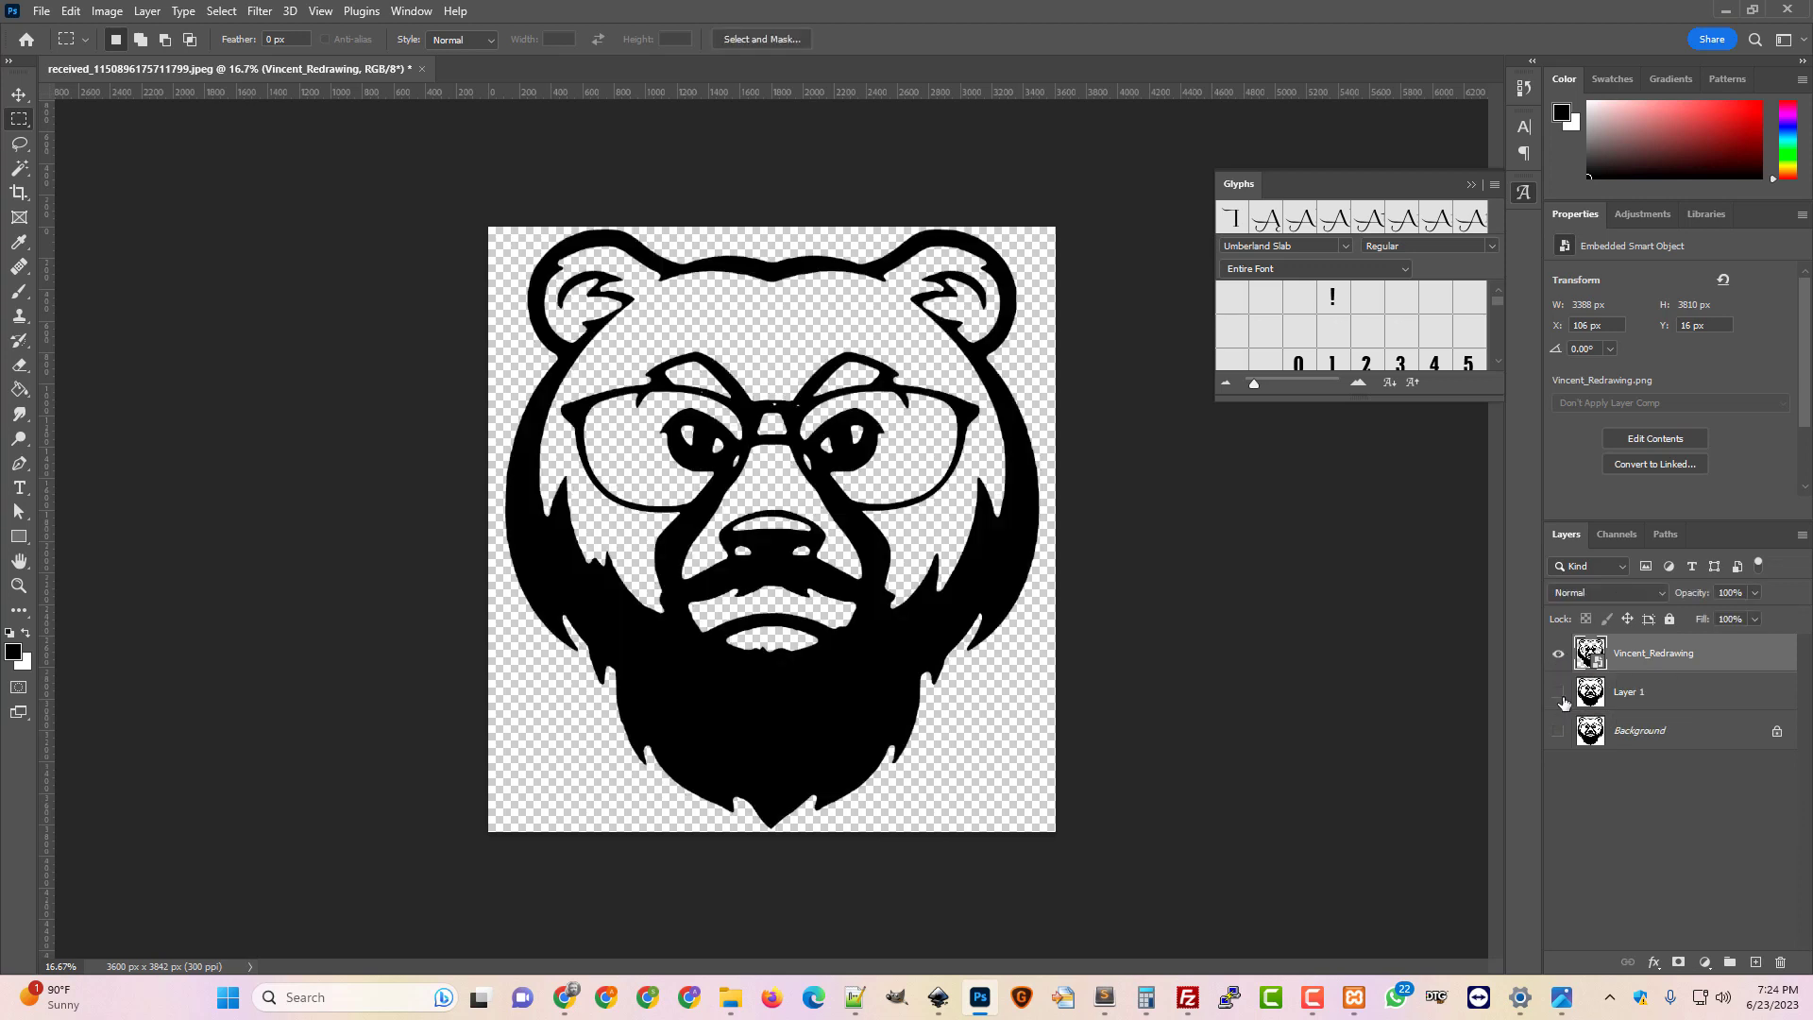
left_click(1557, 694)
left_click(1559, 661)
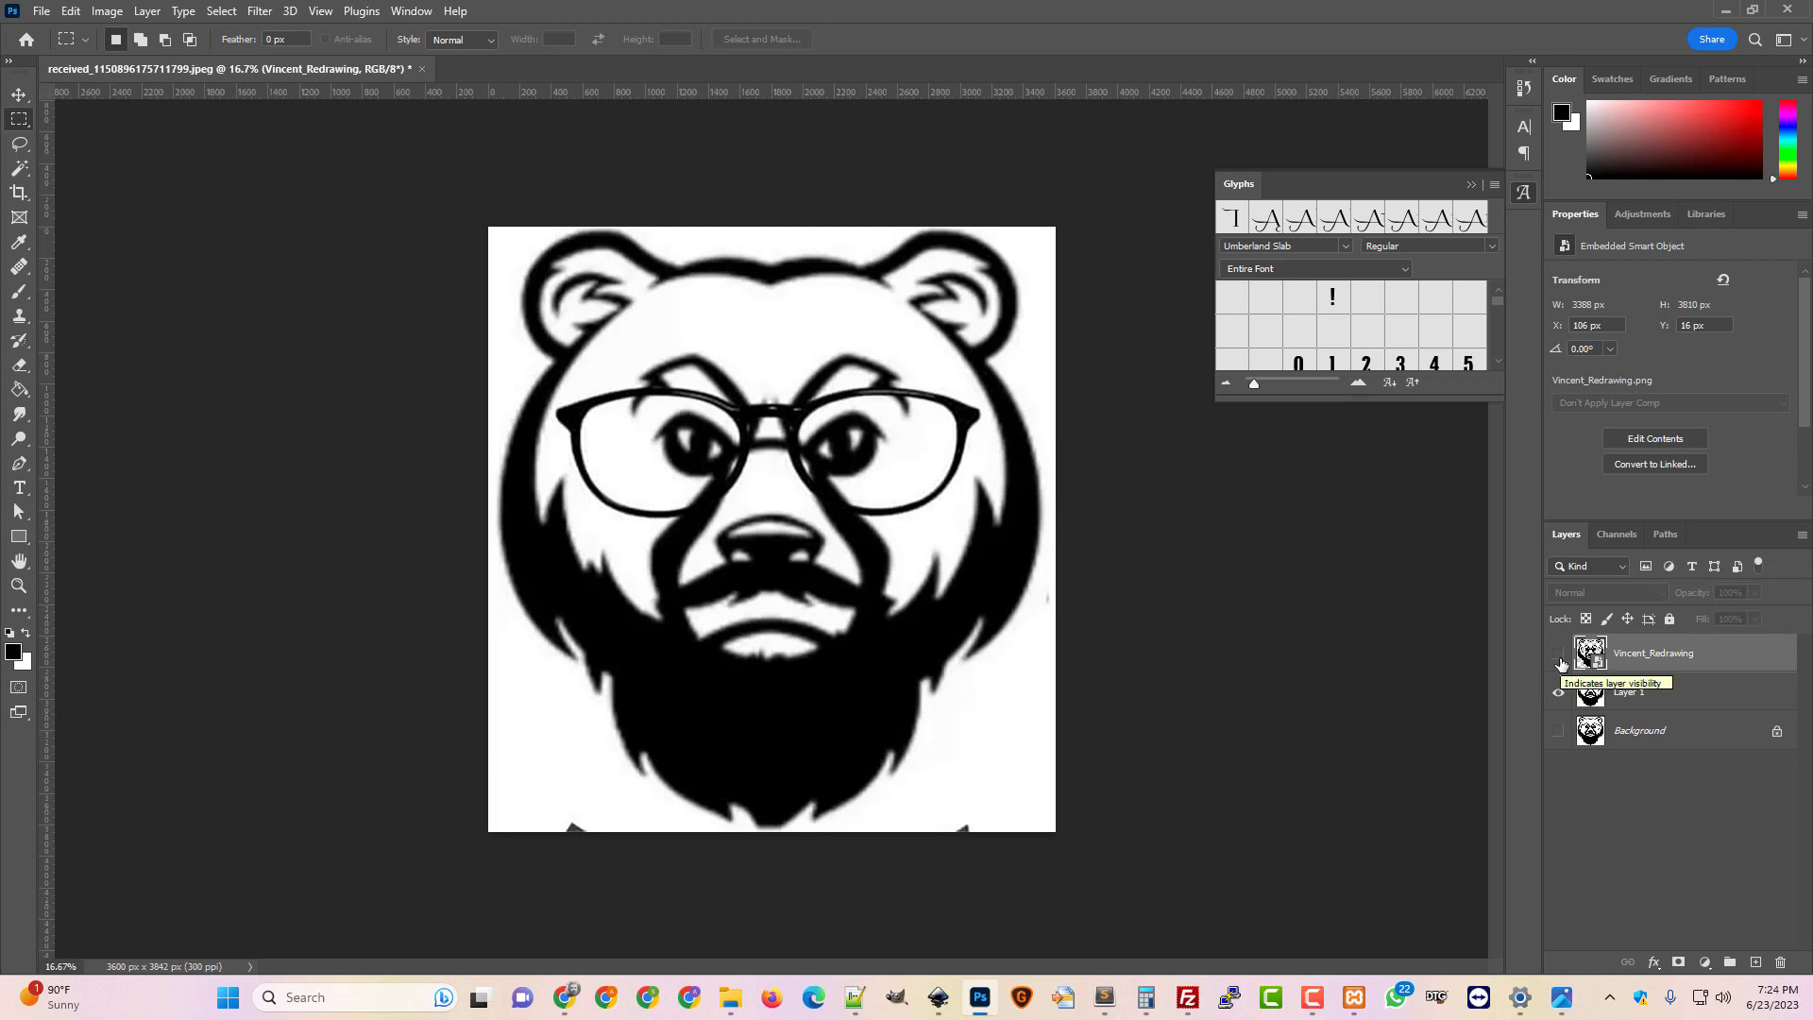
left_click(1560, 661)
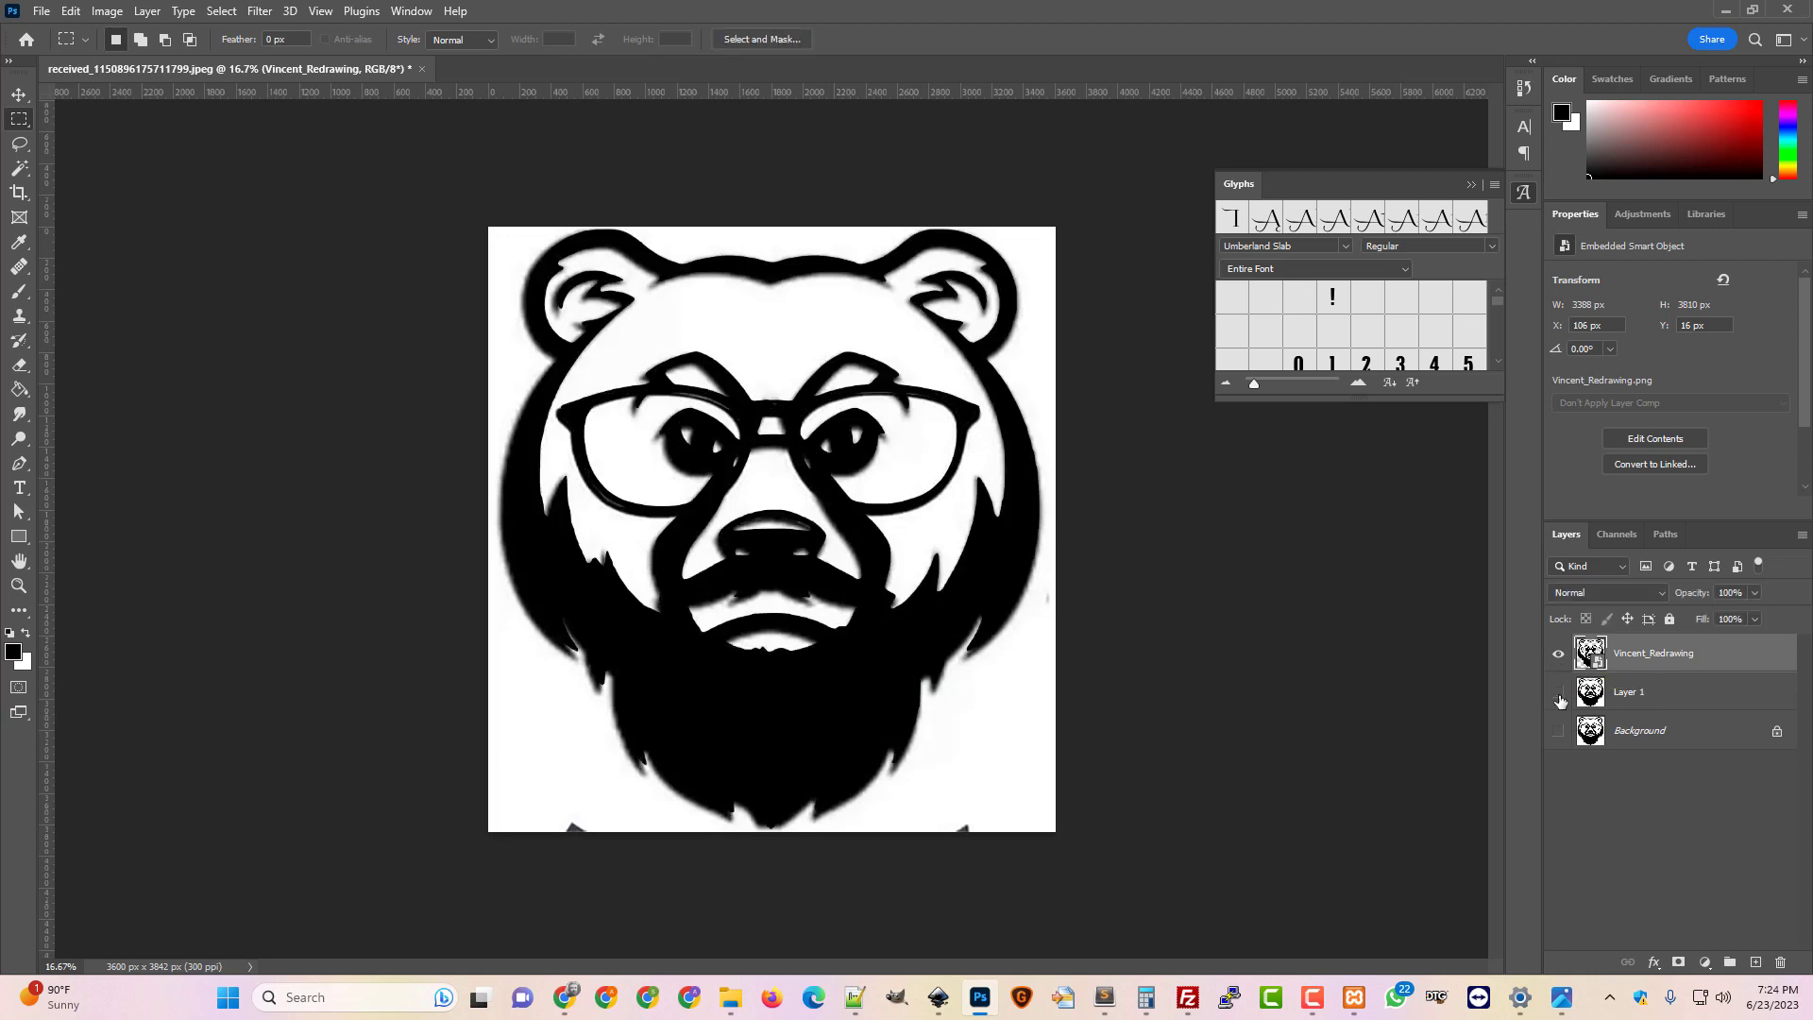
left_click(1560, 699)
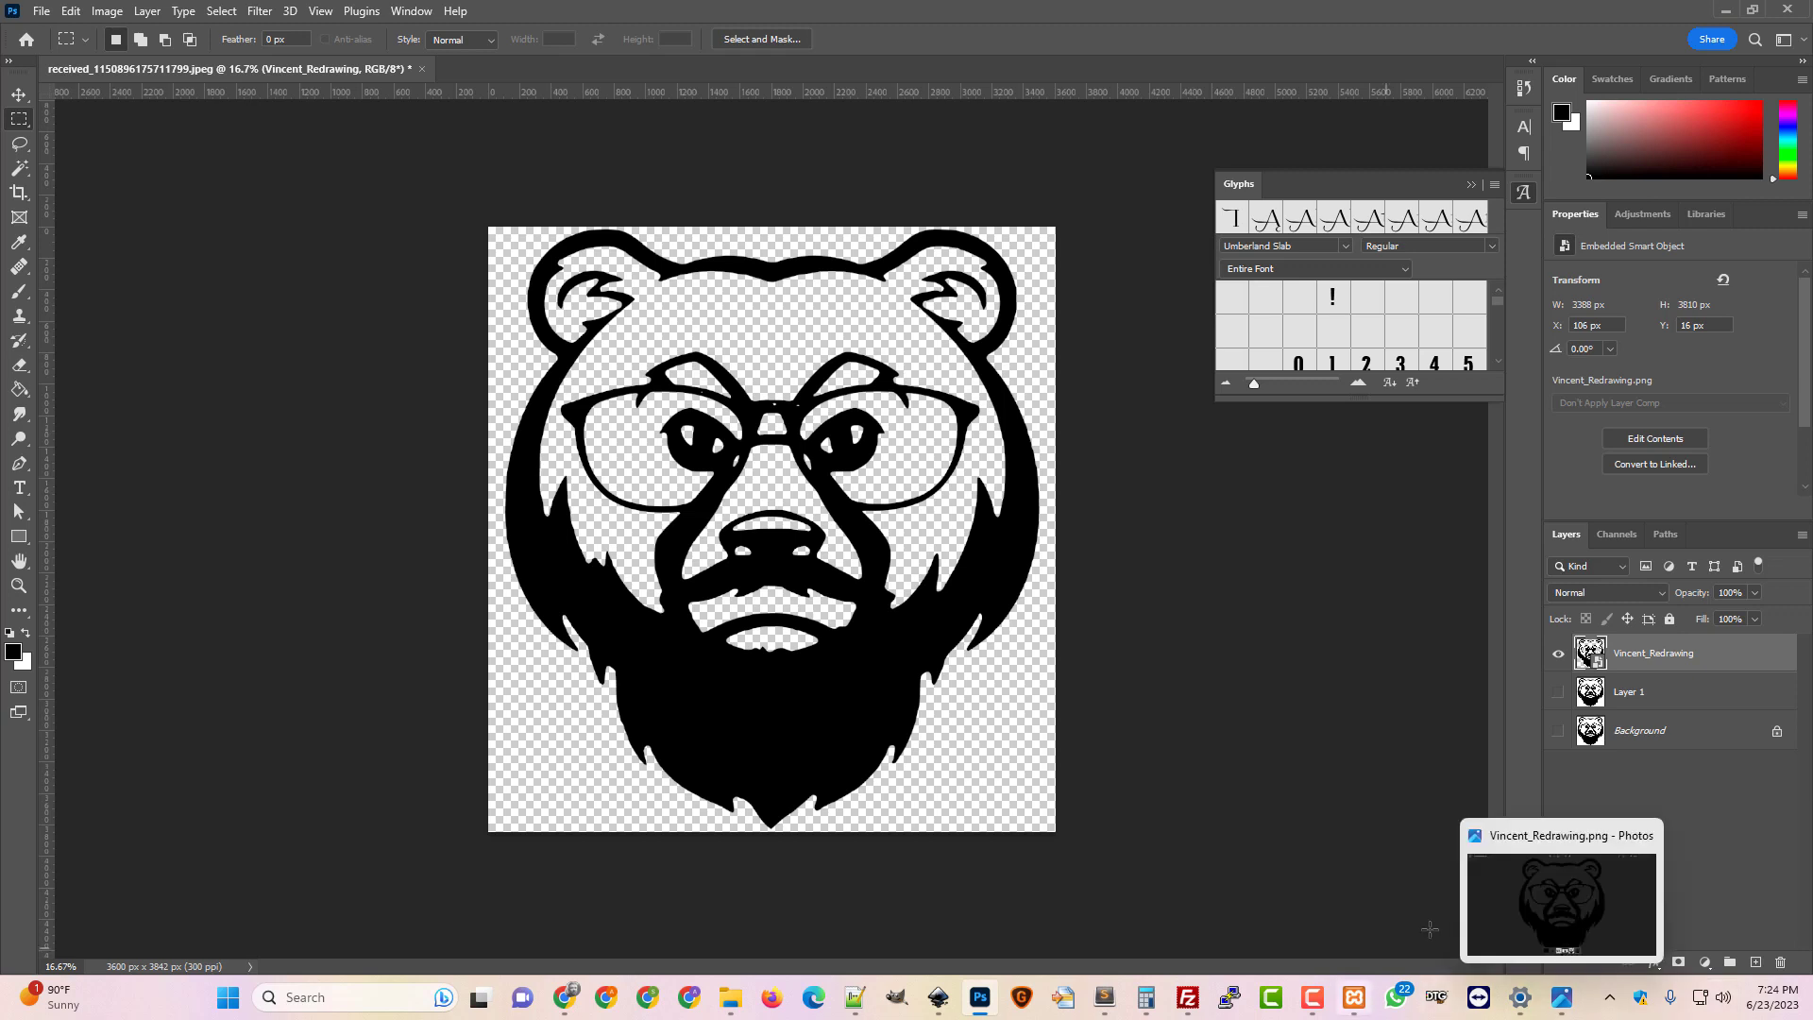
left_click(1312, 997)
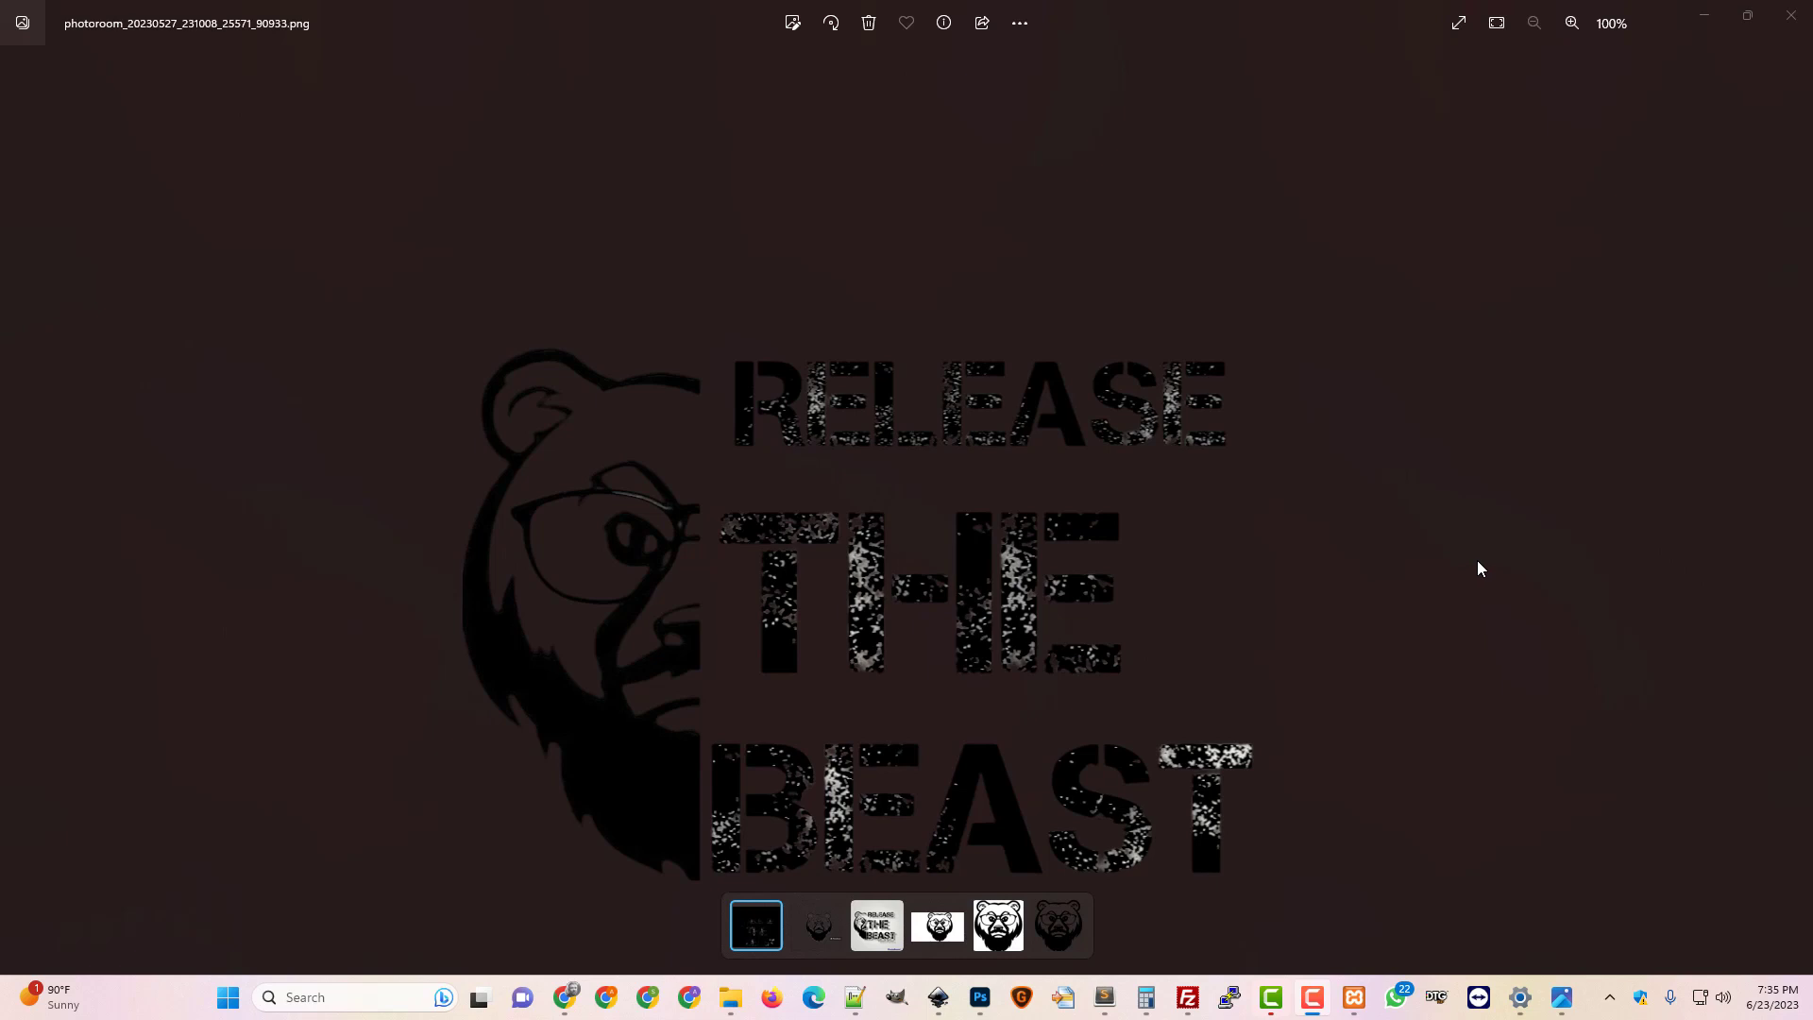
Download the D Day Stencil font from 1001 Fonts and reveal d-day-stencil.zip in its folder
left_click(1706, 19)
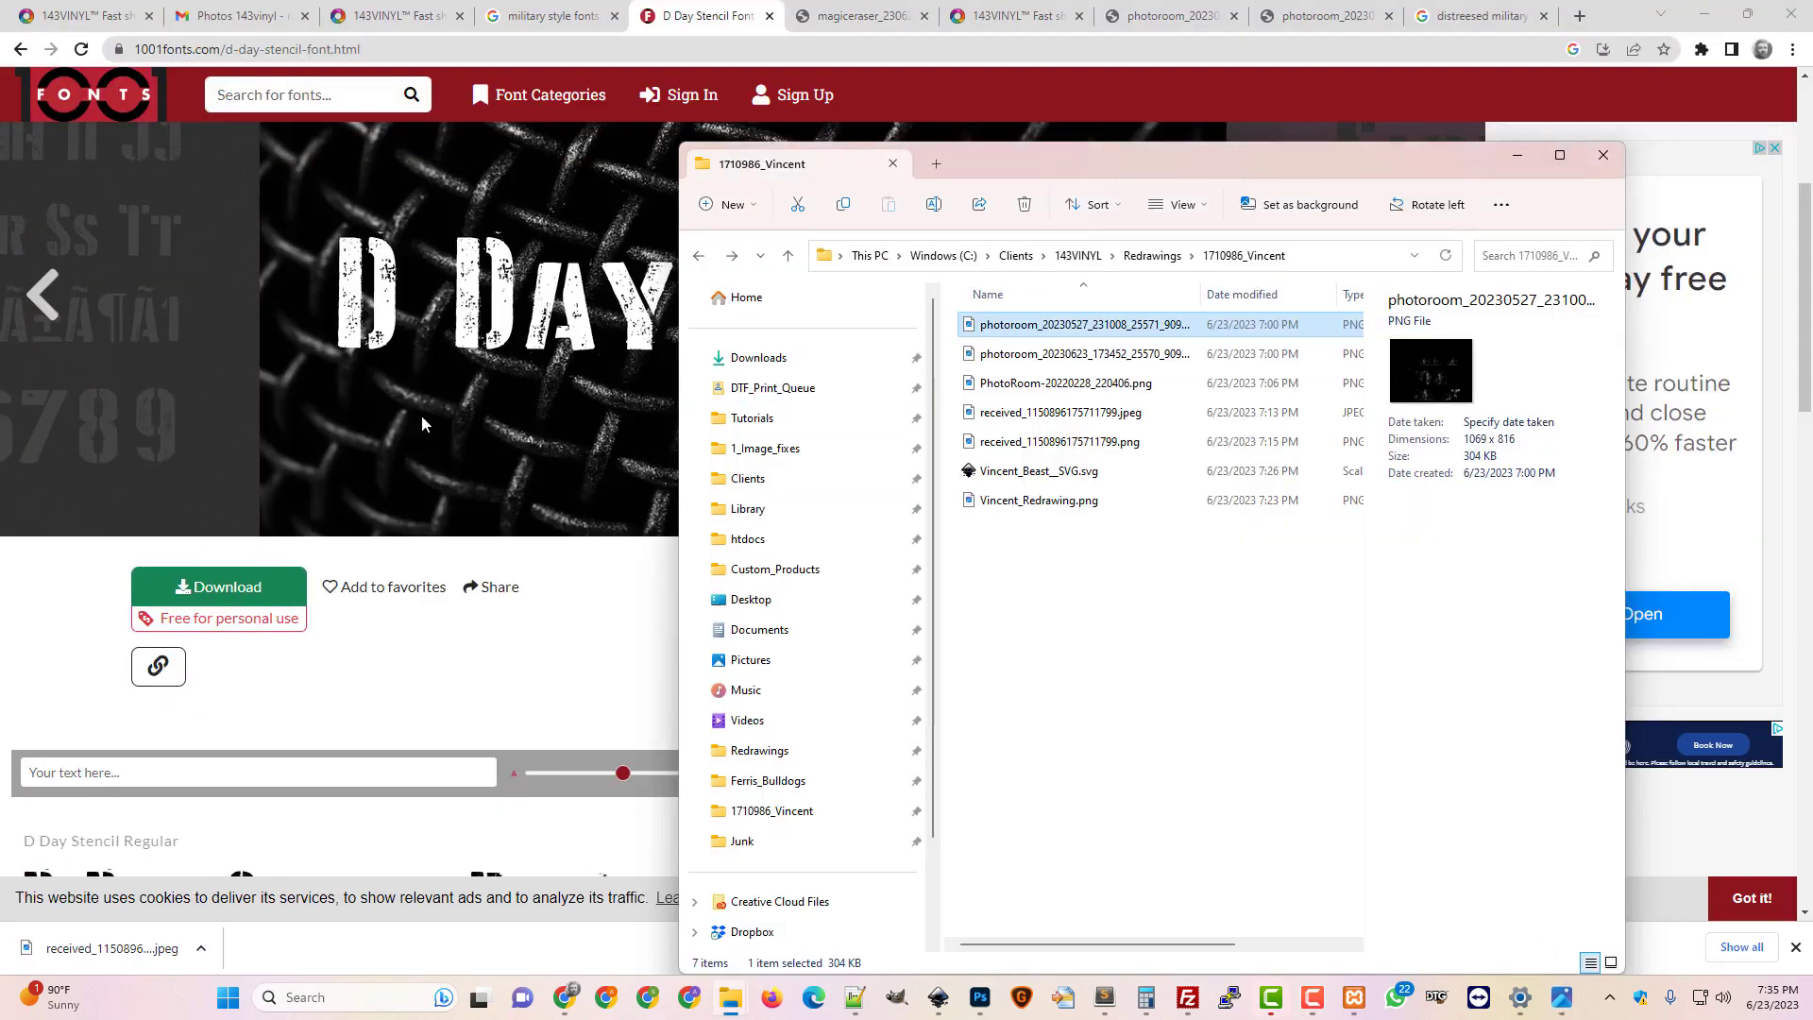
left_click(503, 643)
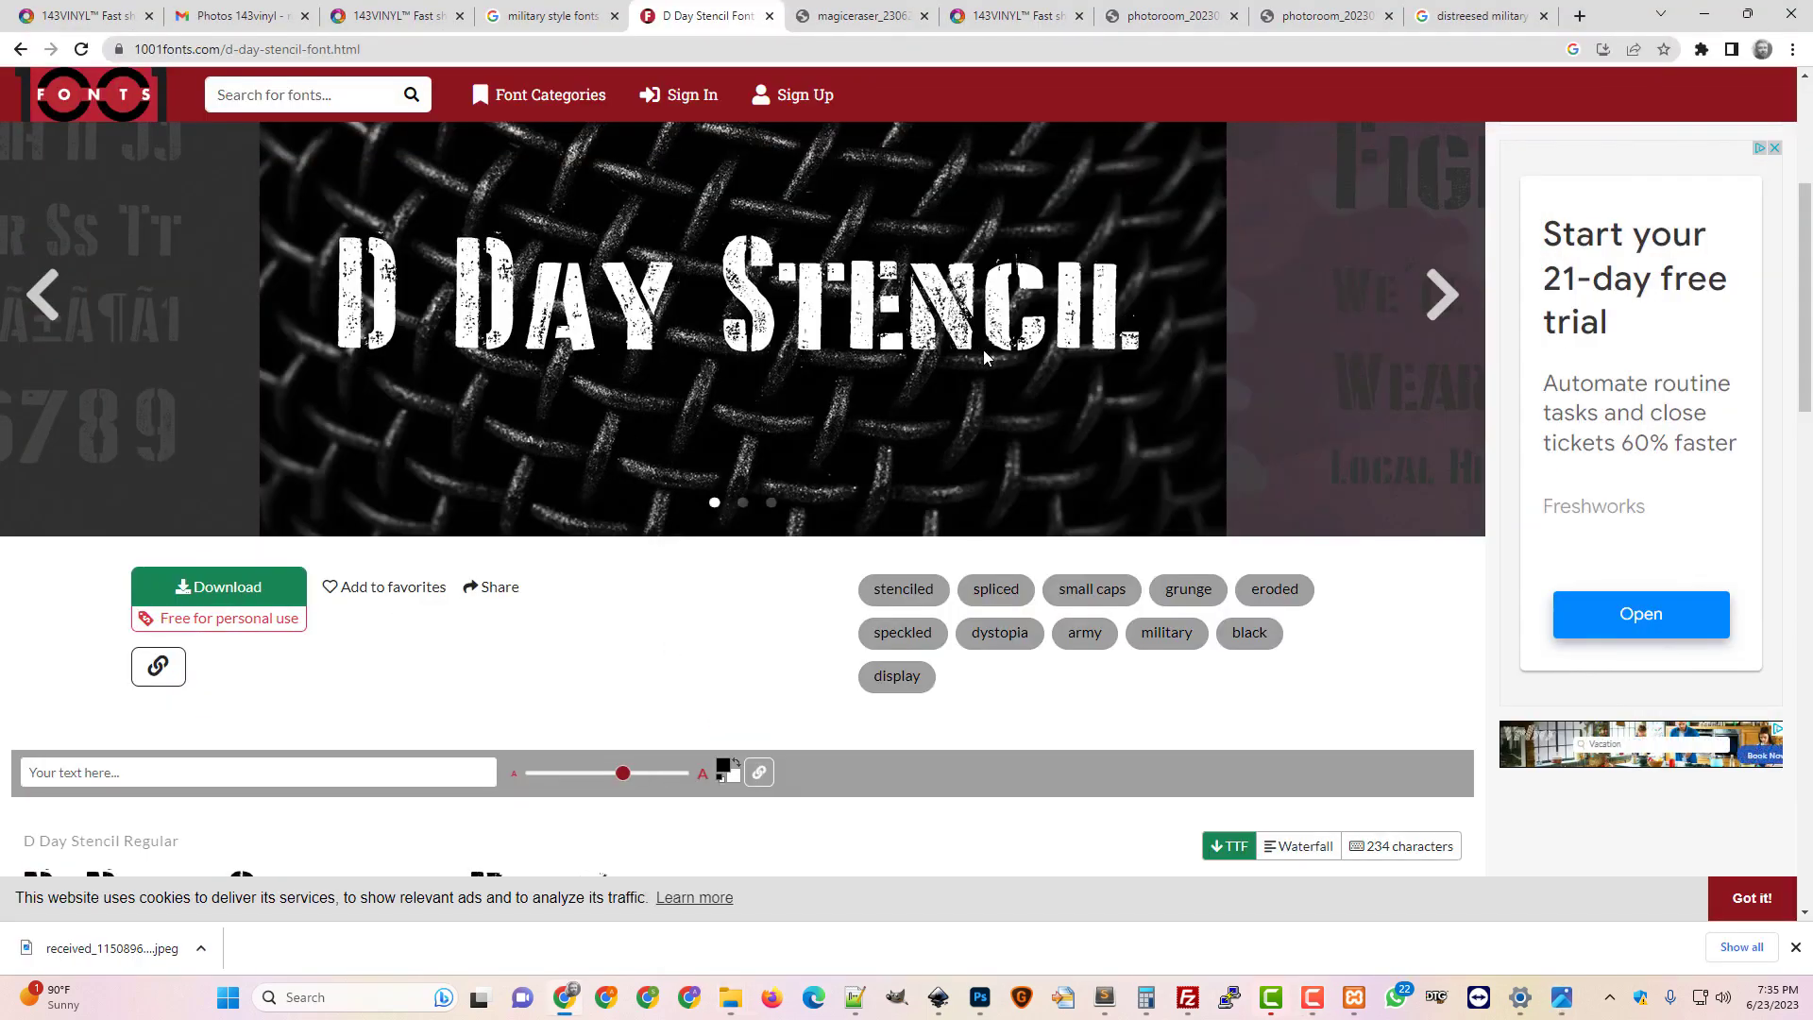
left_click(212, 591)
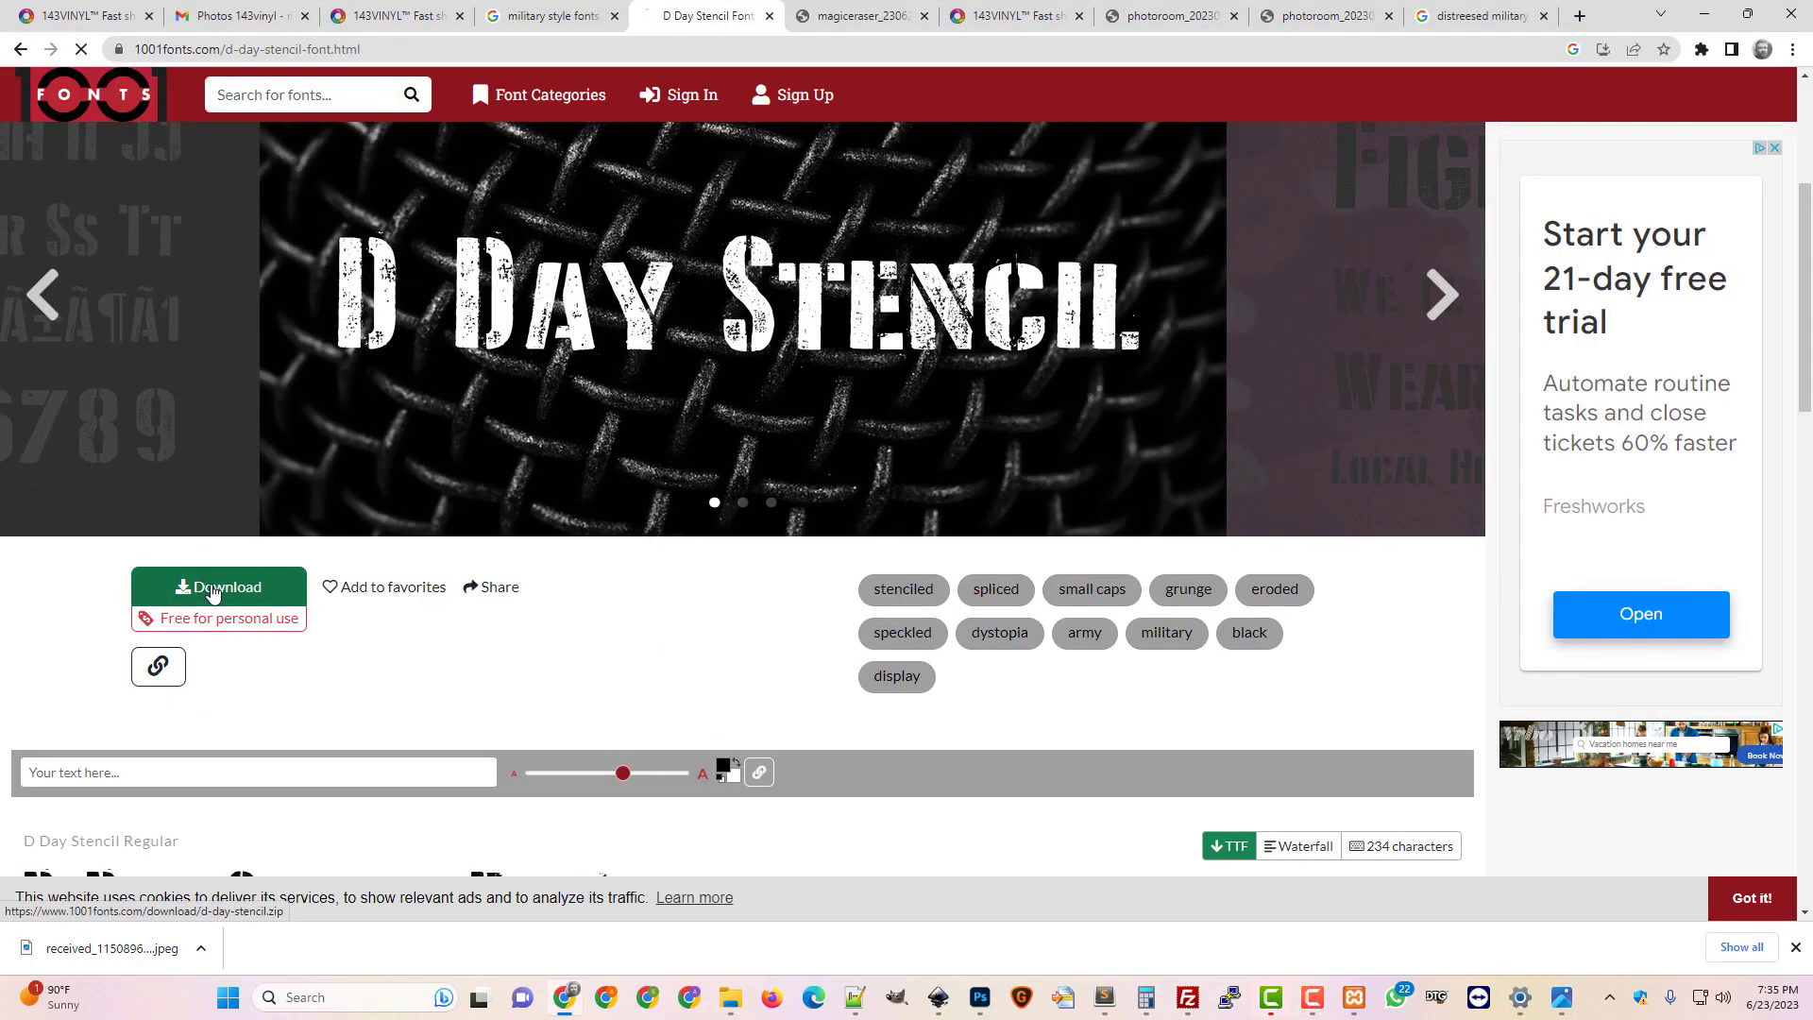
left_click(200, 948)
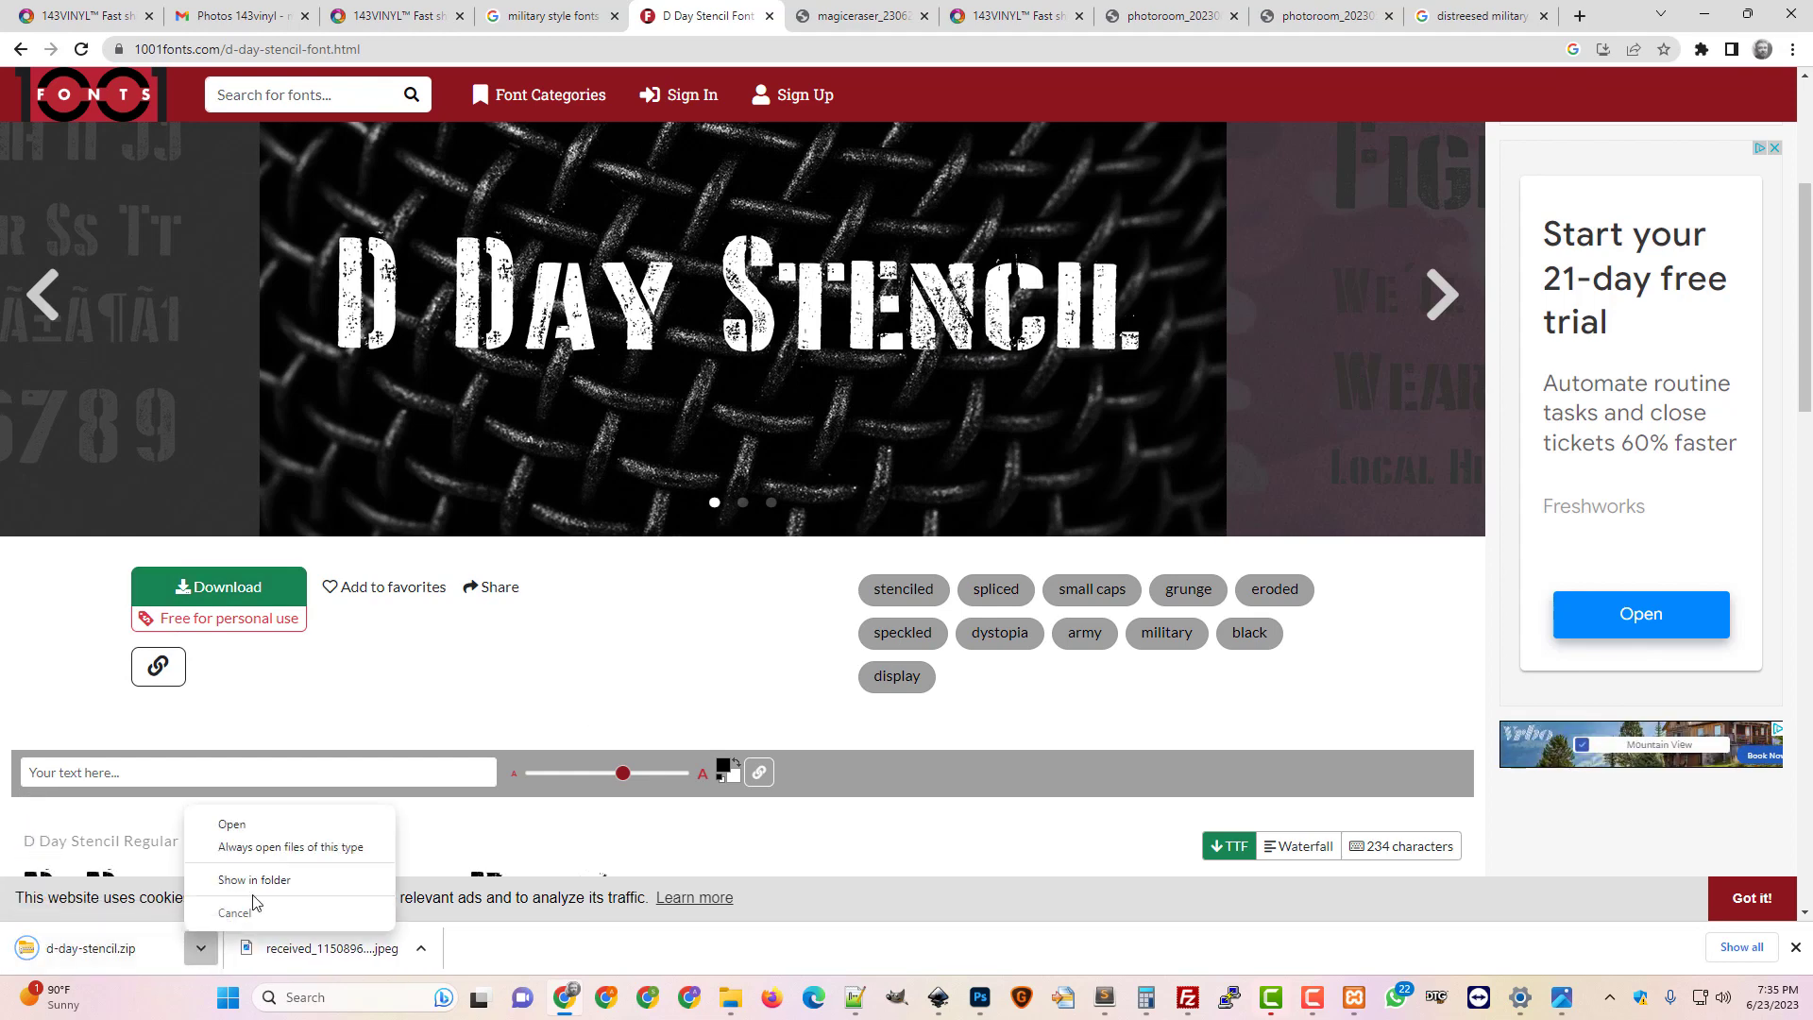
left_click(254, 879)
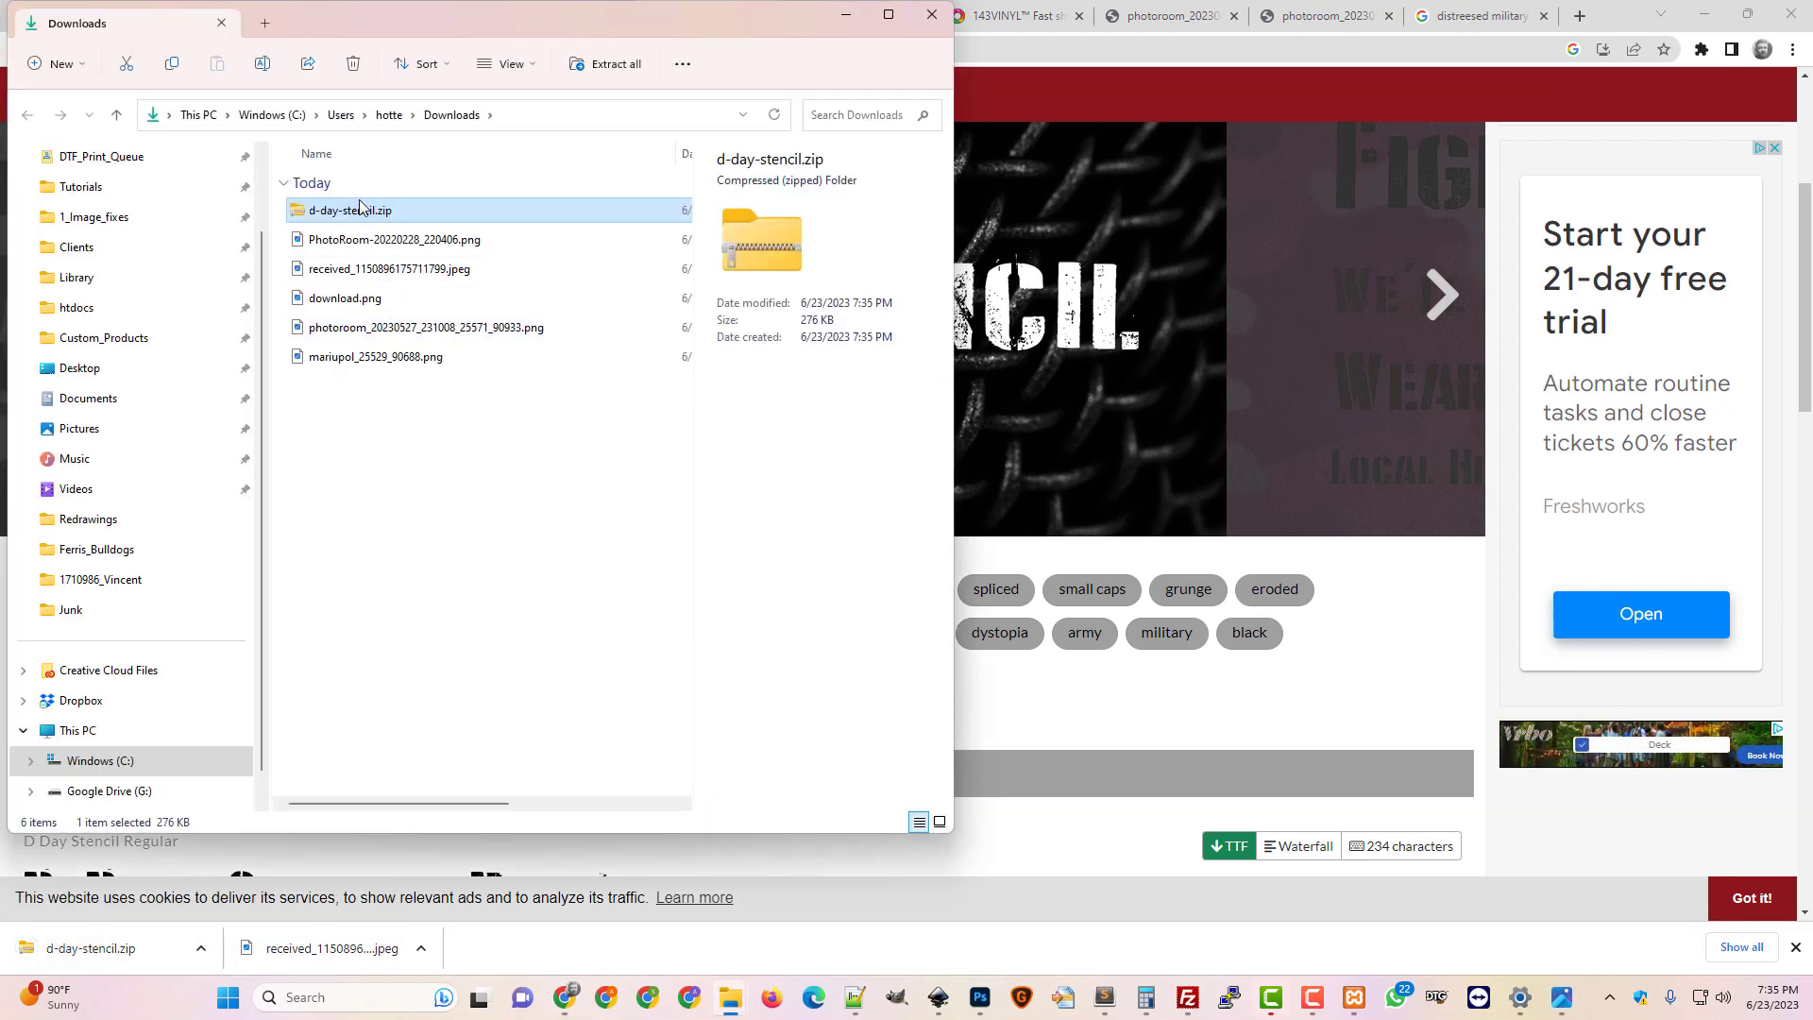
Extract the d-day-stencil zip into Downloads and open the extracted folder
right_click(364, 213)
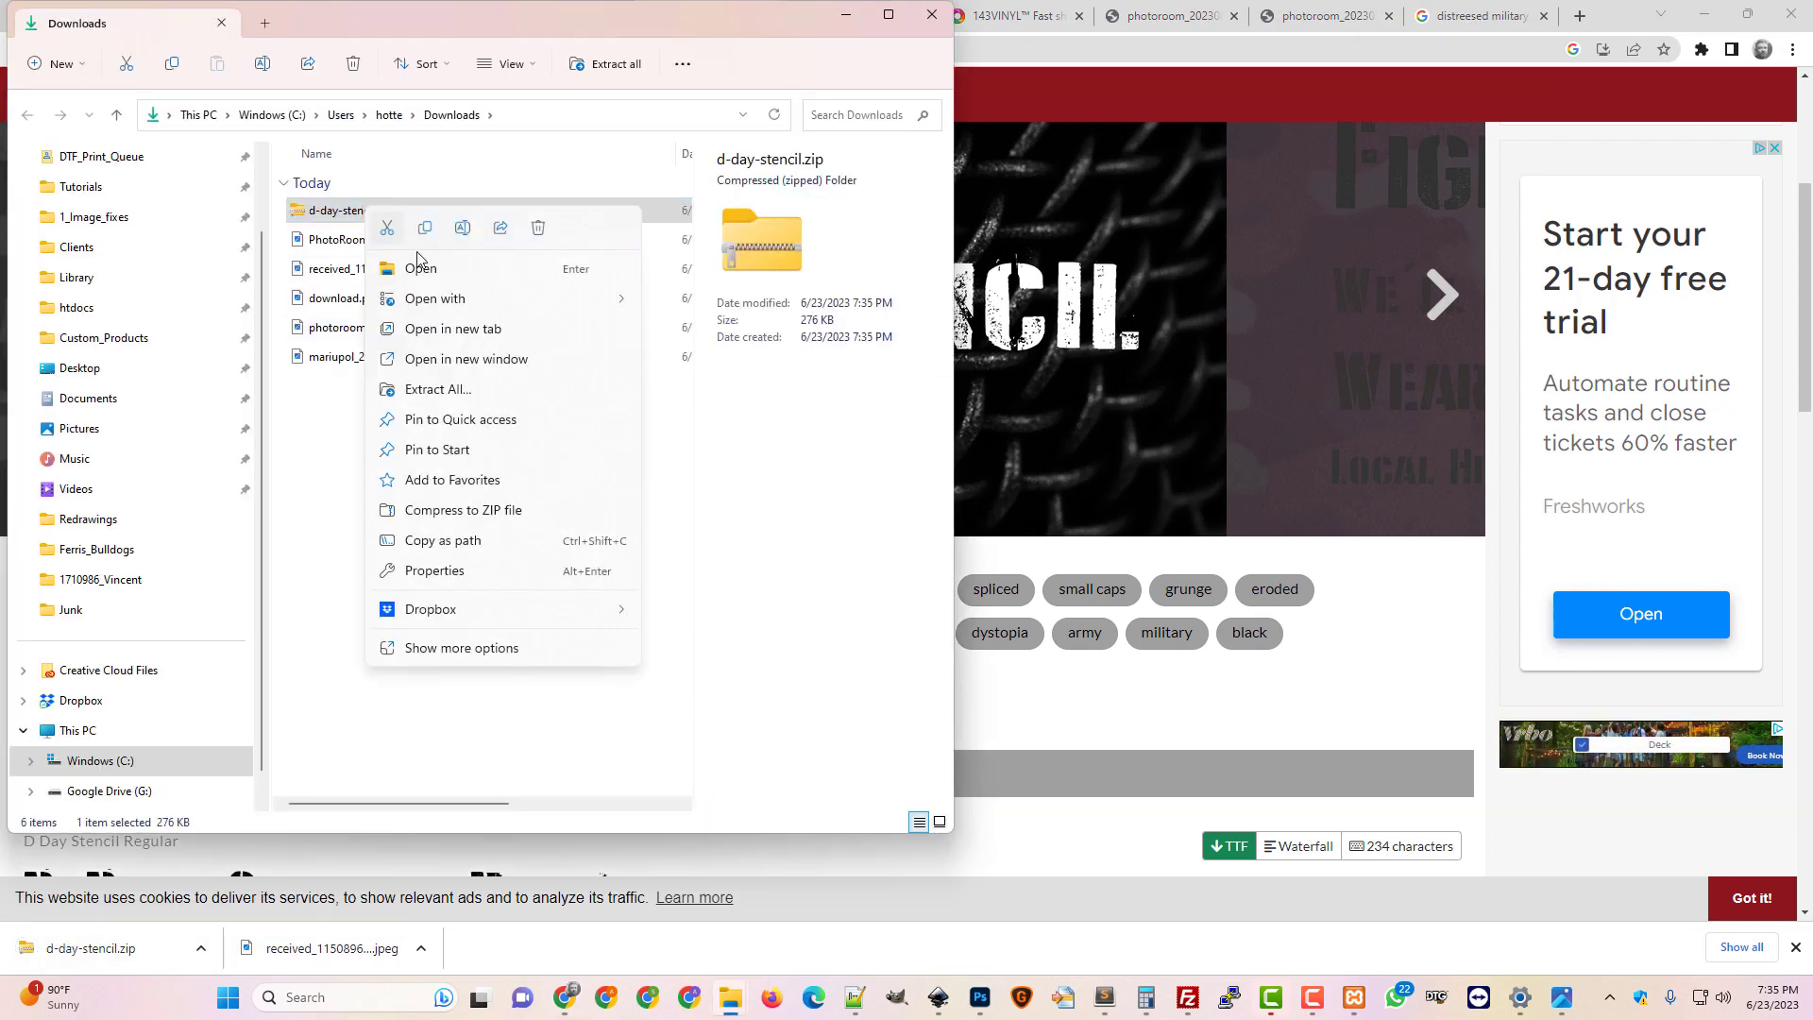
left_click(452, 392)
left_click(1080, 685)
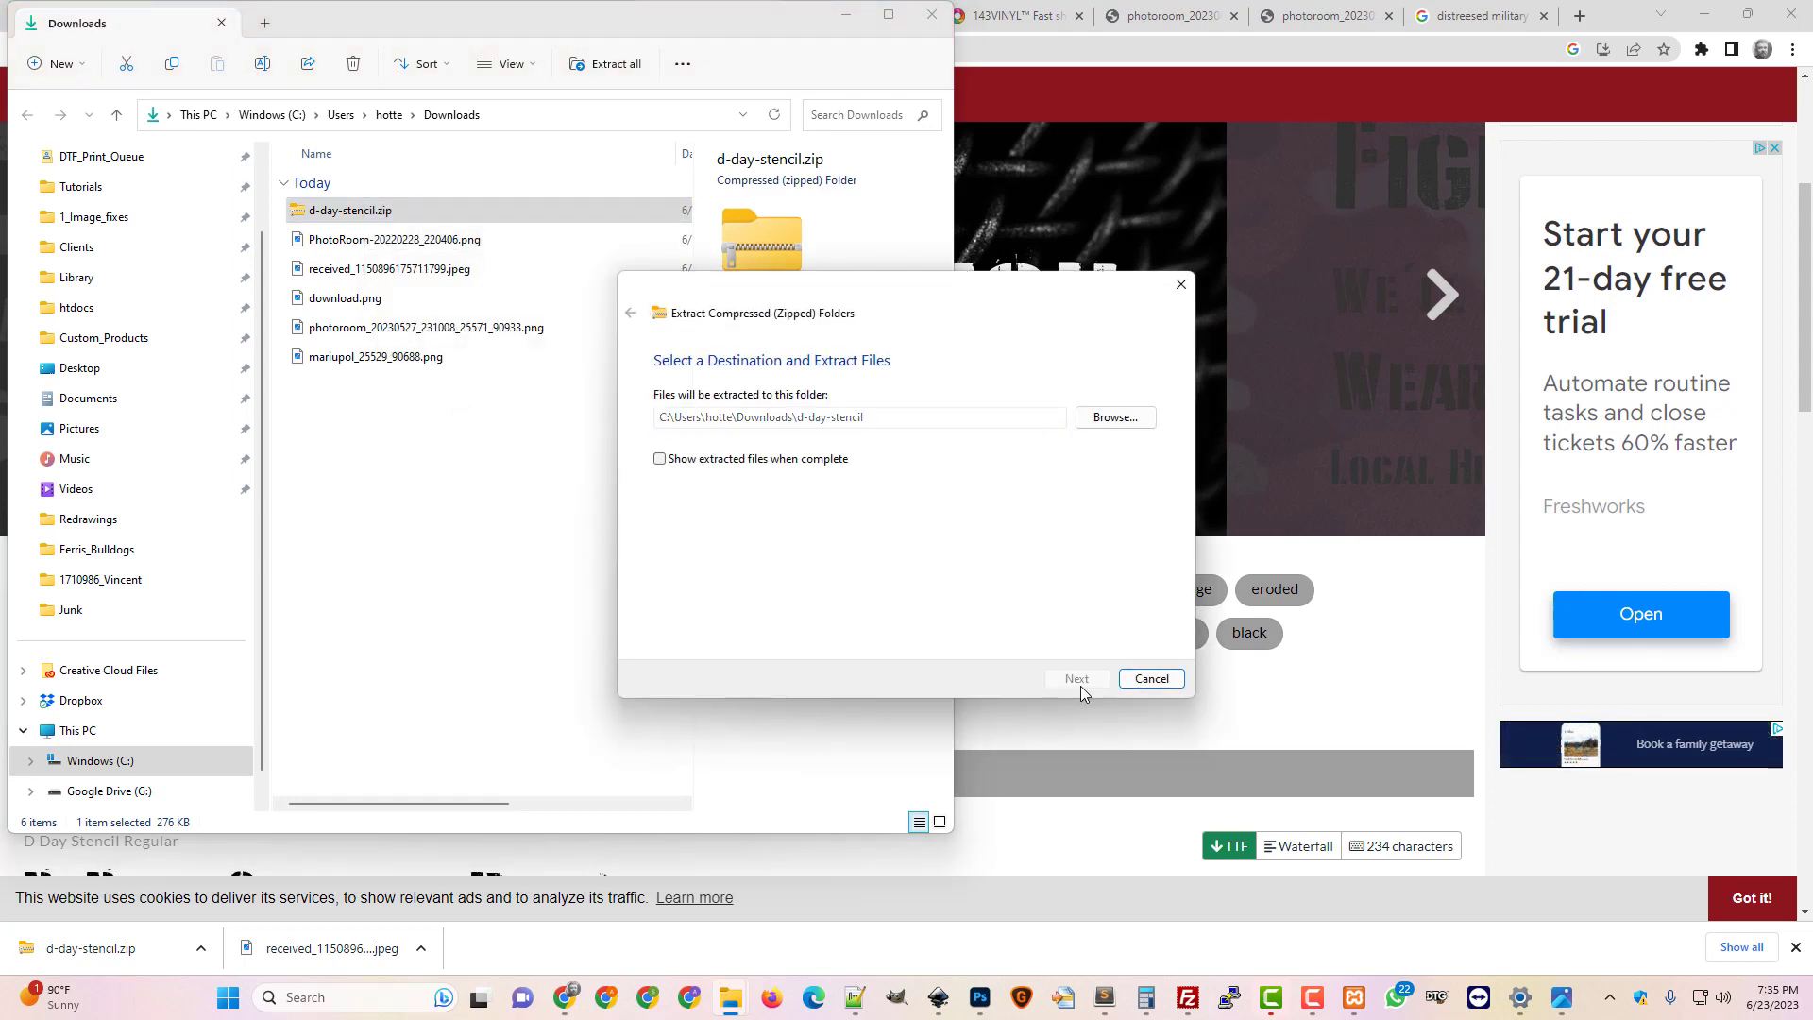
double_click(372, 387)
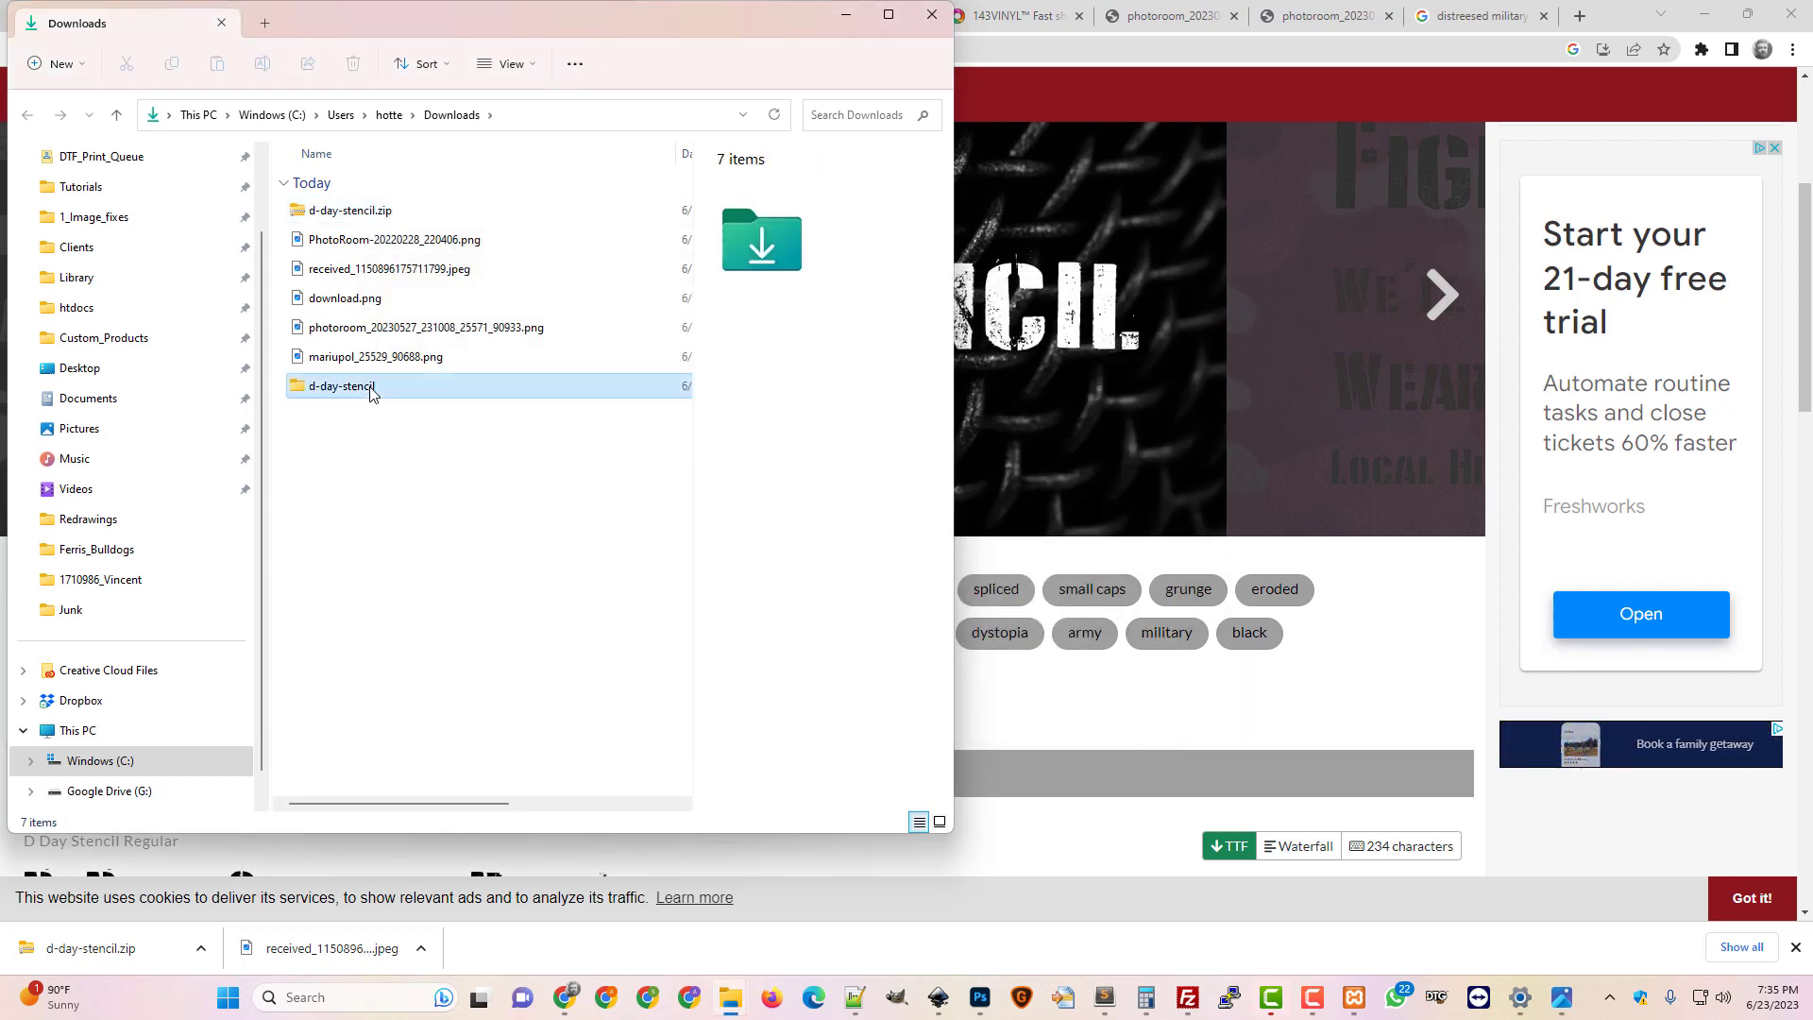
Install the D Day Stencil TrueType font and close the preview and folder windows
double_click(377, 211)
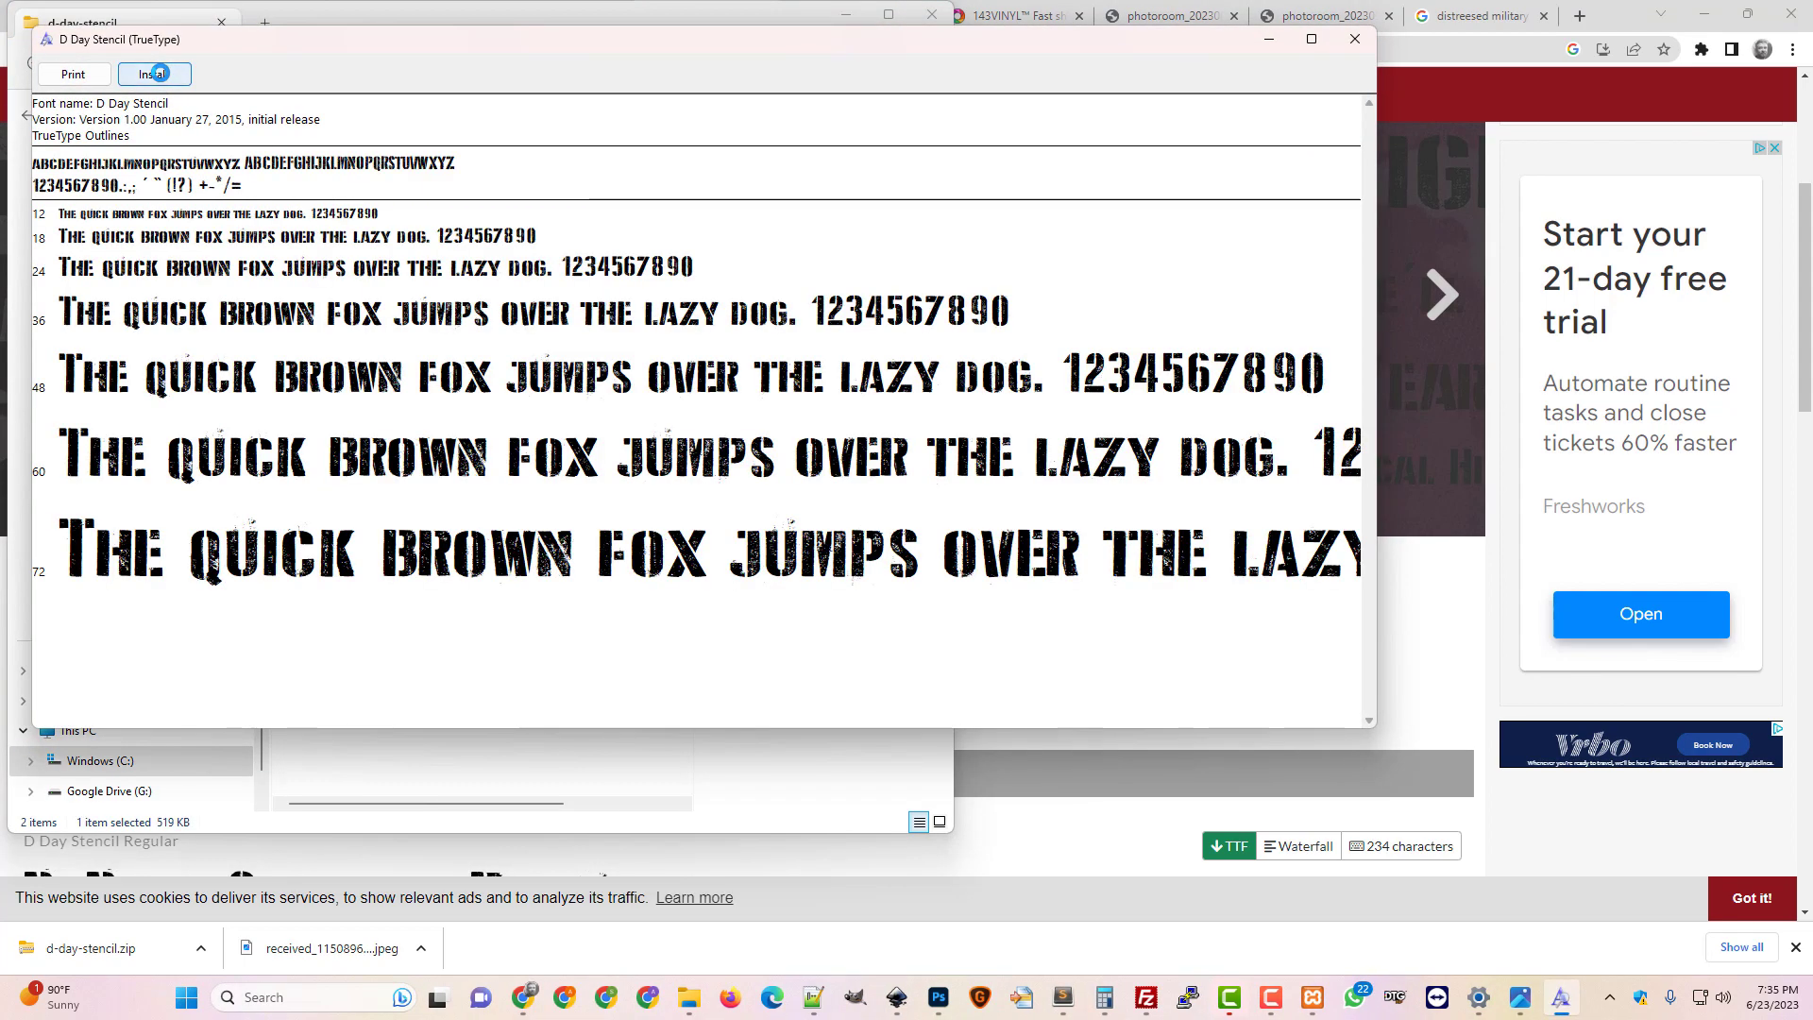
left_click(159, 74)
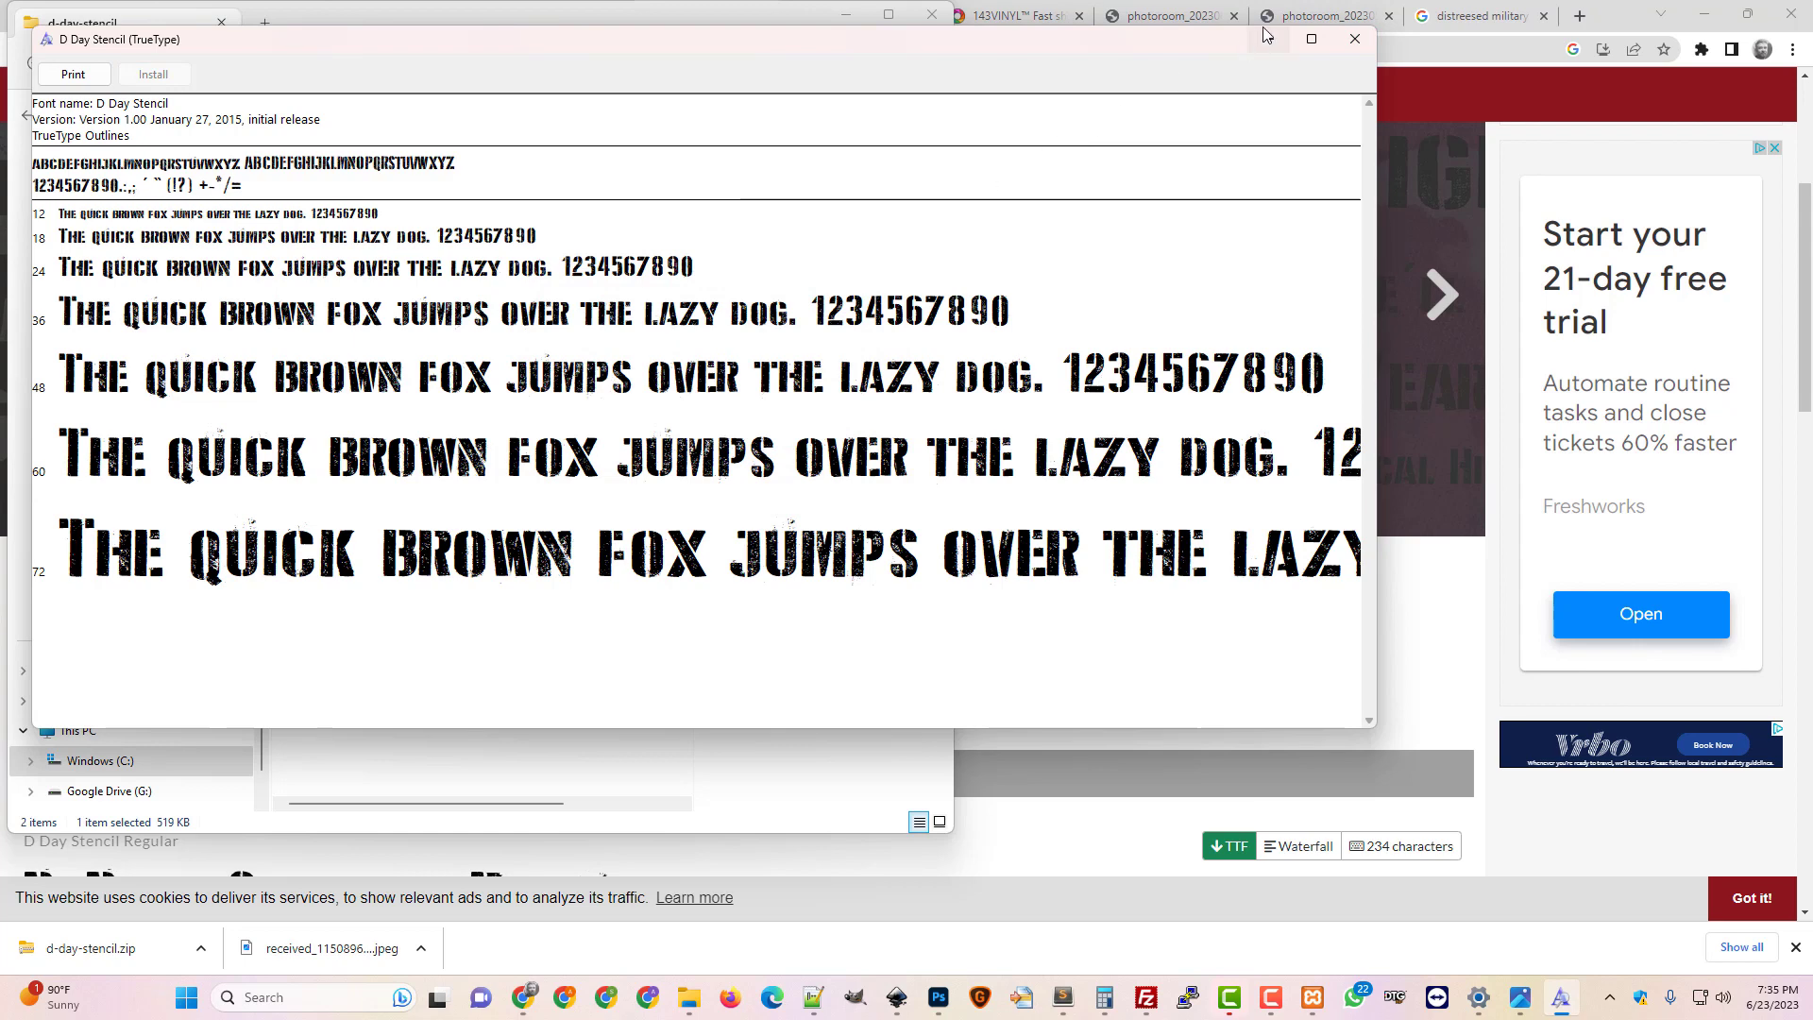
left_click(1354, 39)
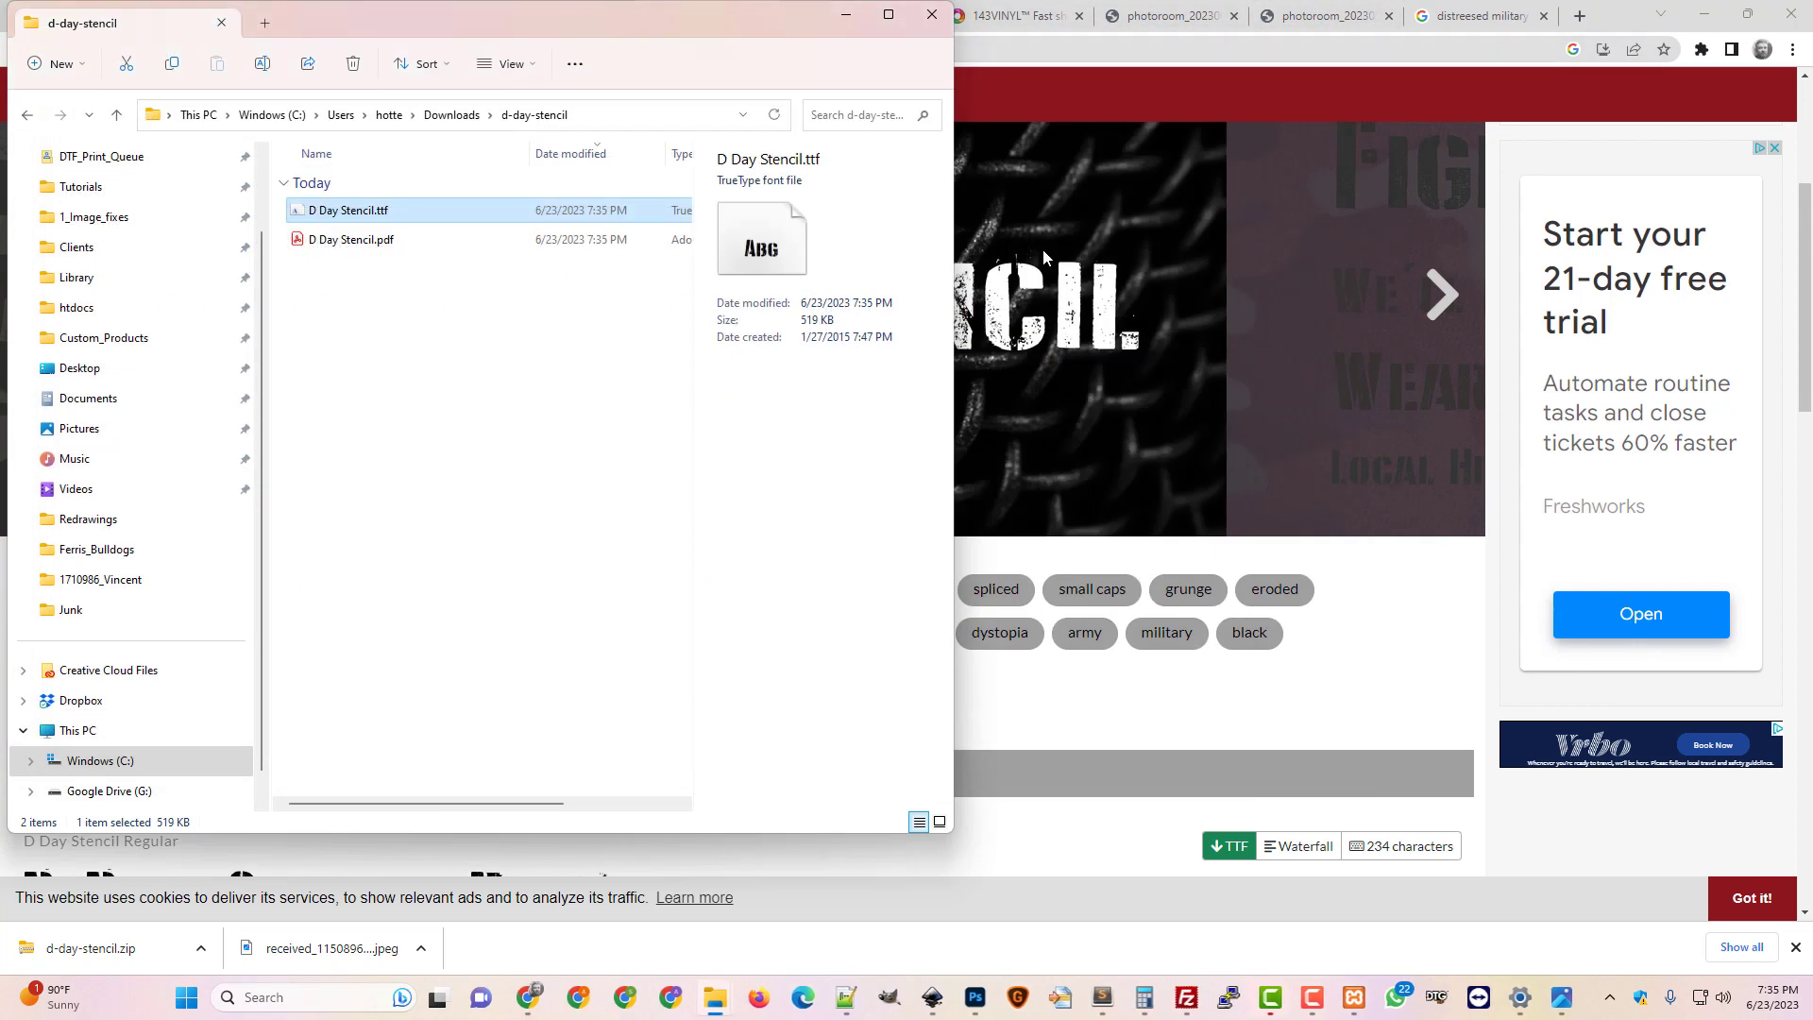
left_click(932, 14)
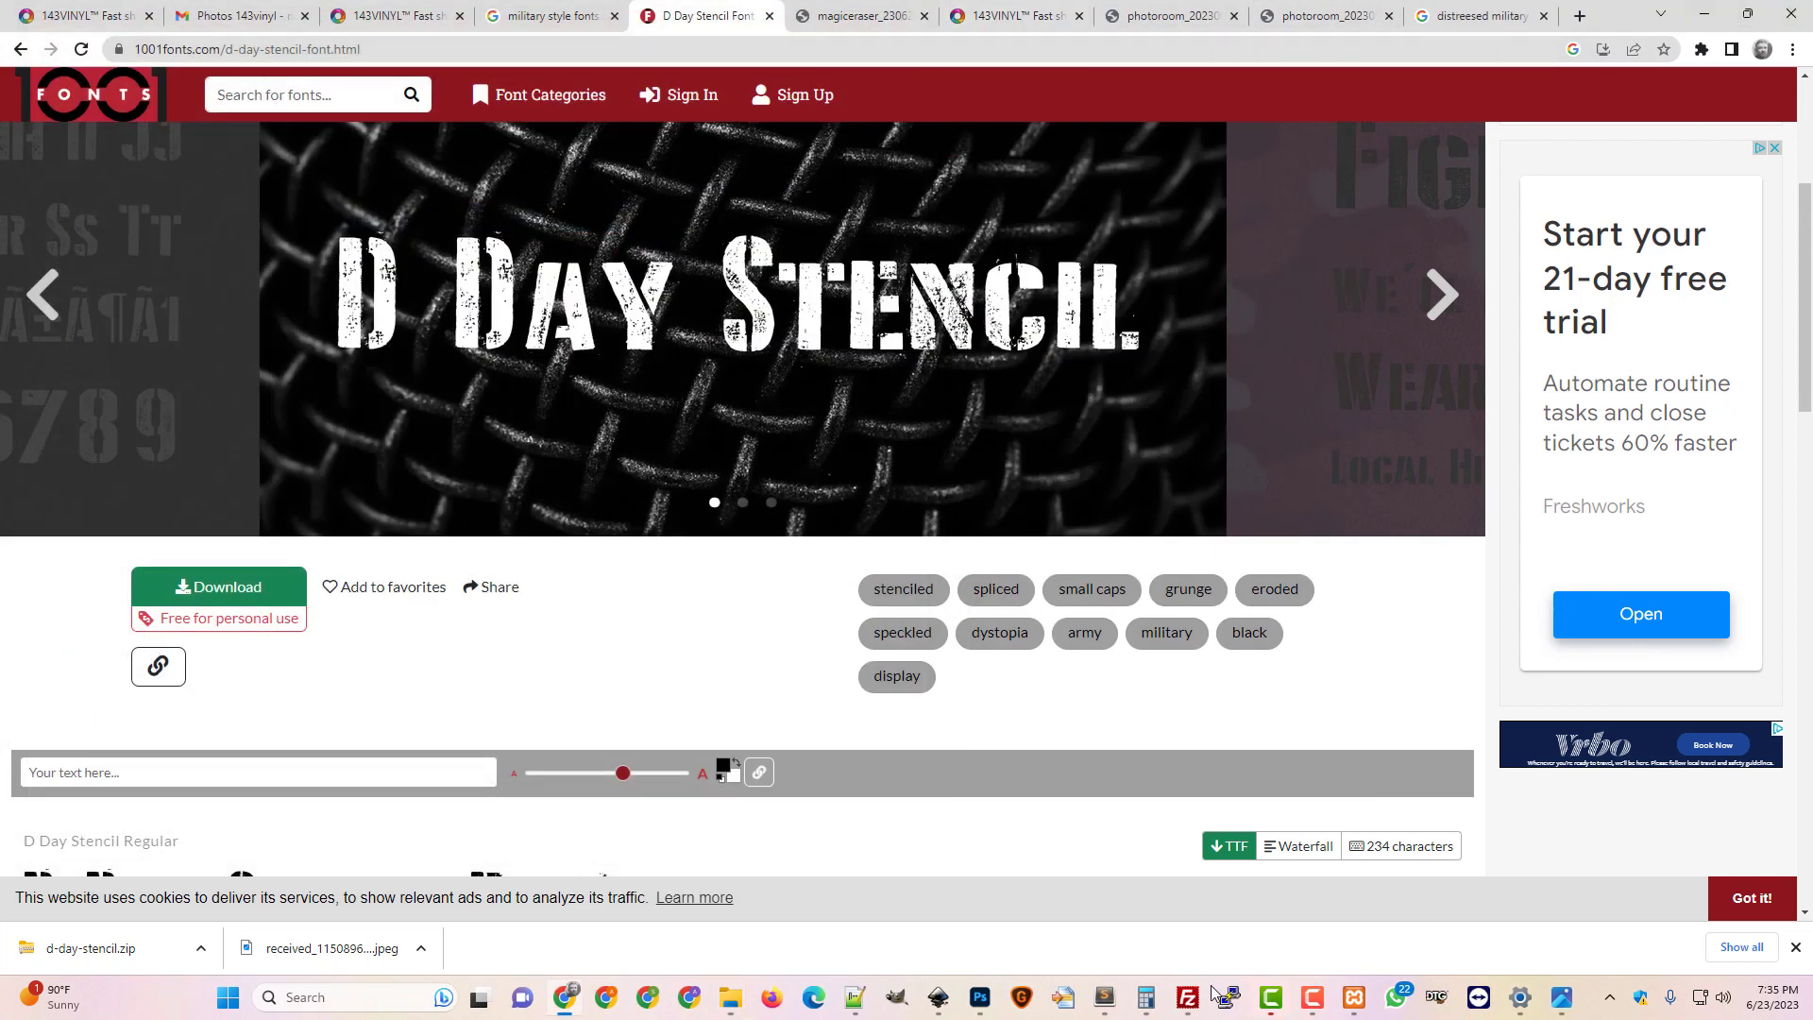
Close the bear document without saving and restart Photoshop so the new font loads
left_click(979, 997)
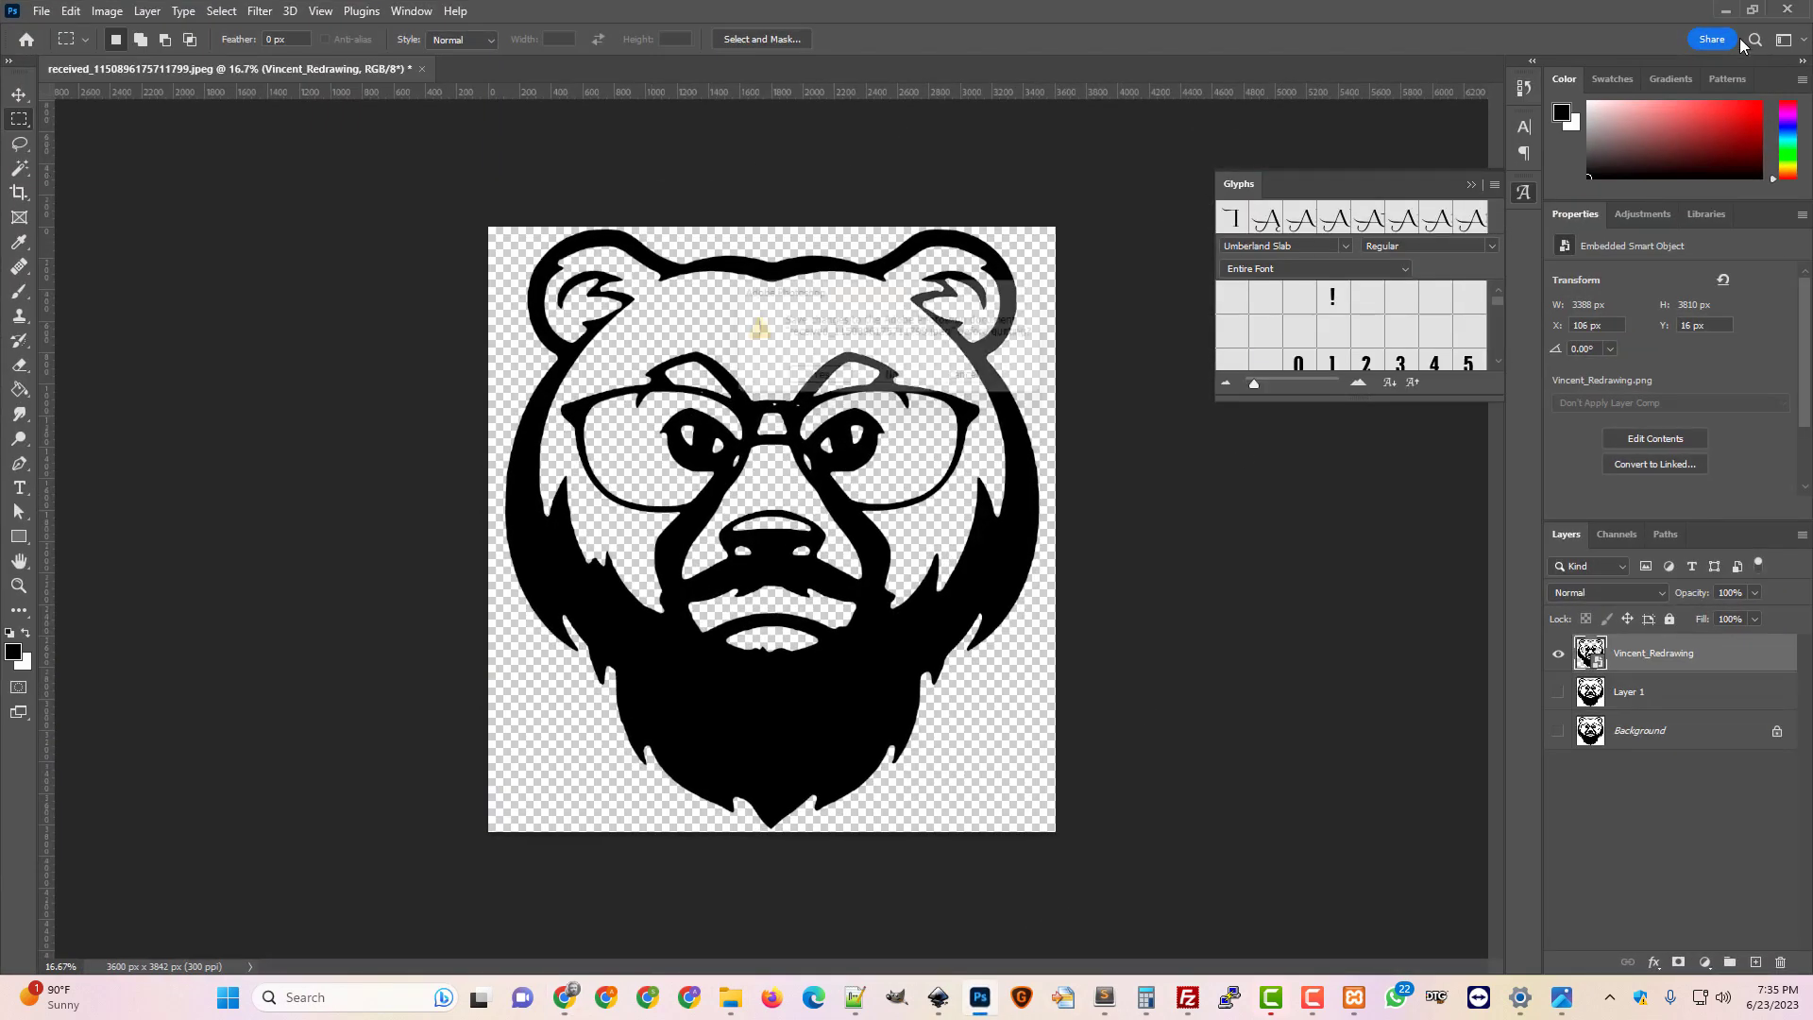
left_click(1805, 11)
left_click(895, 385)
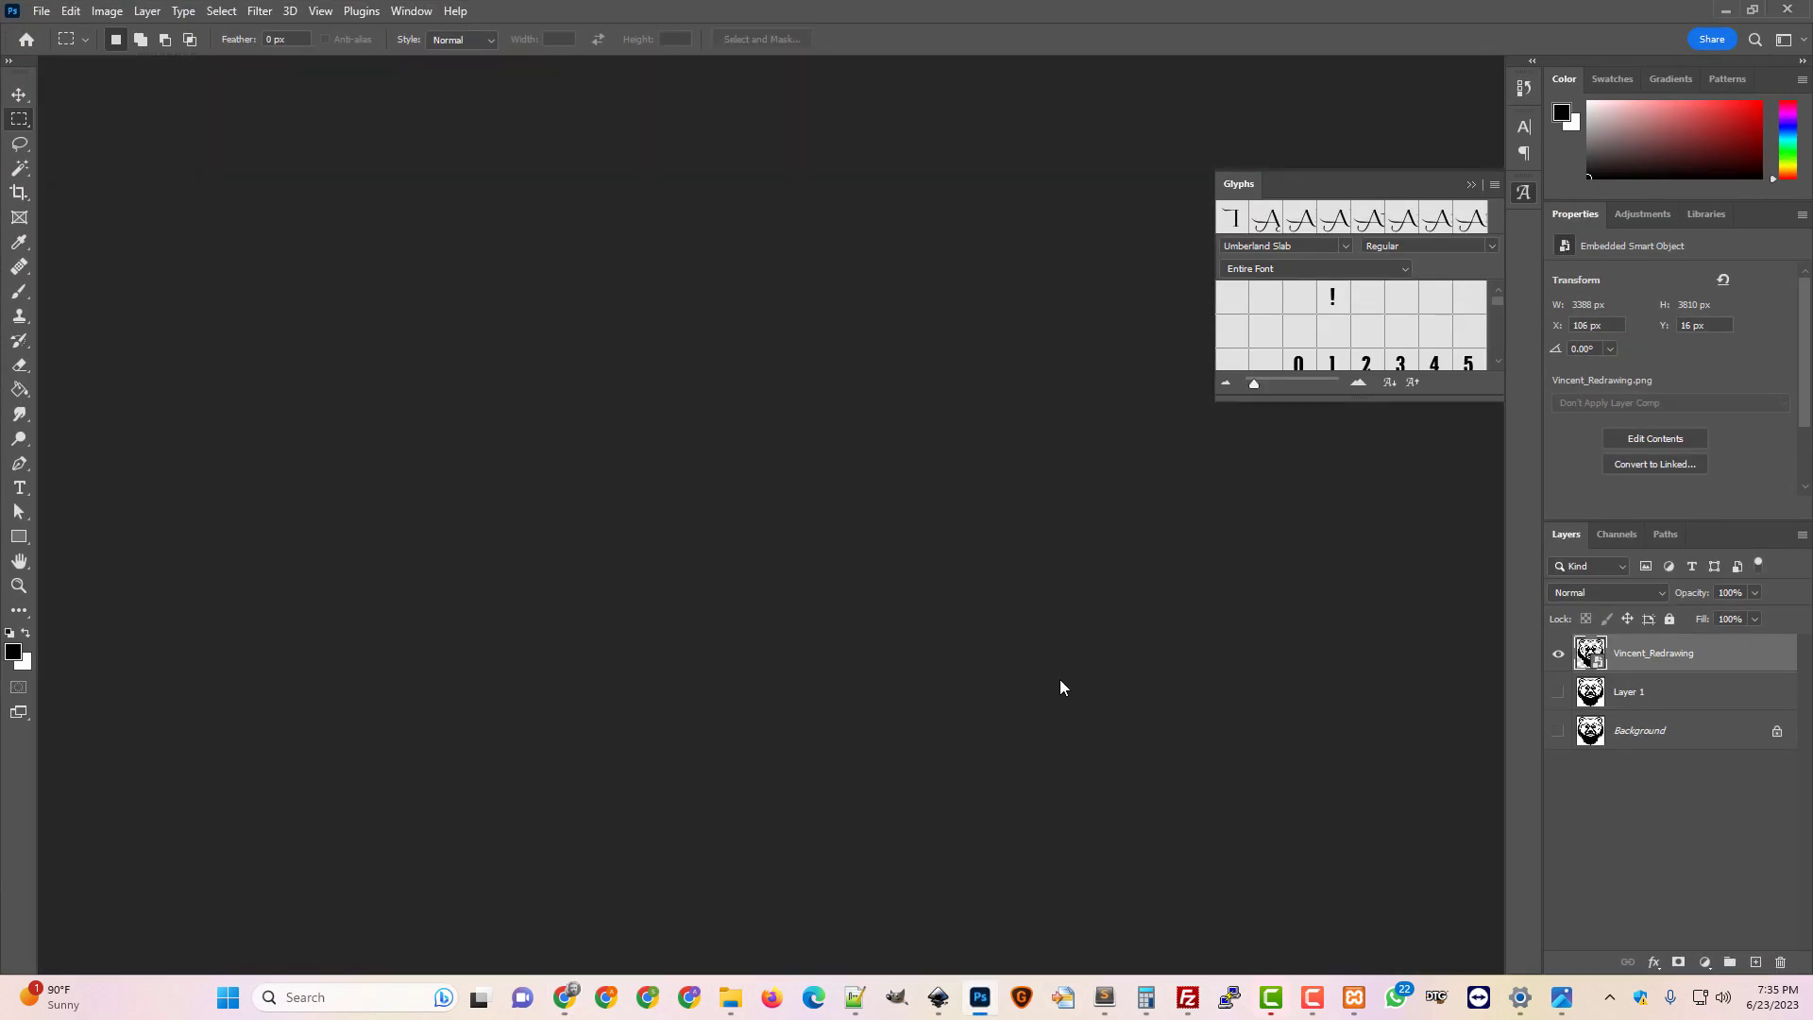
key("alt+Tab")
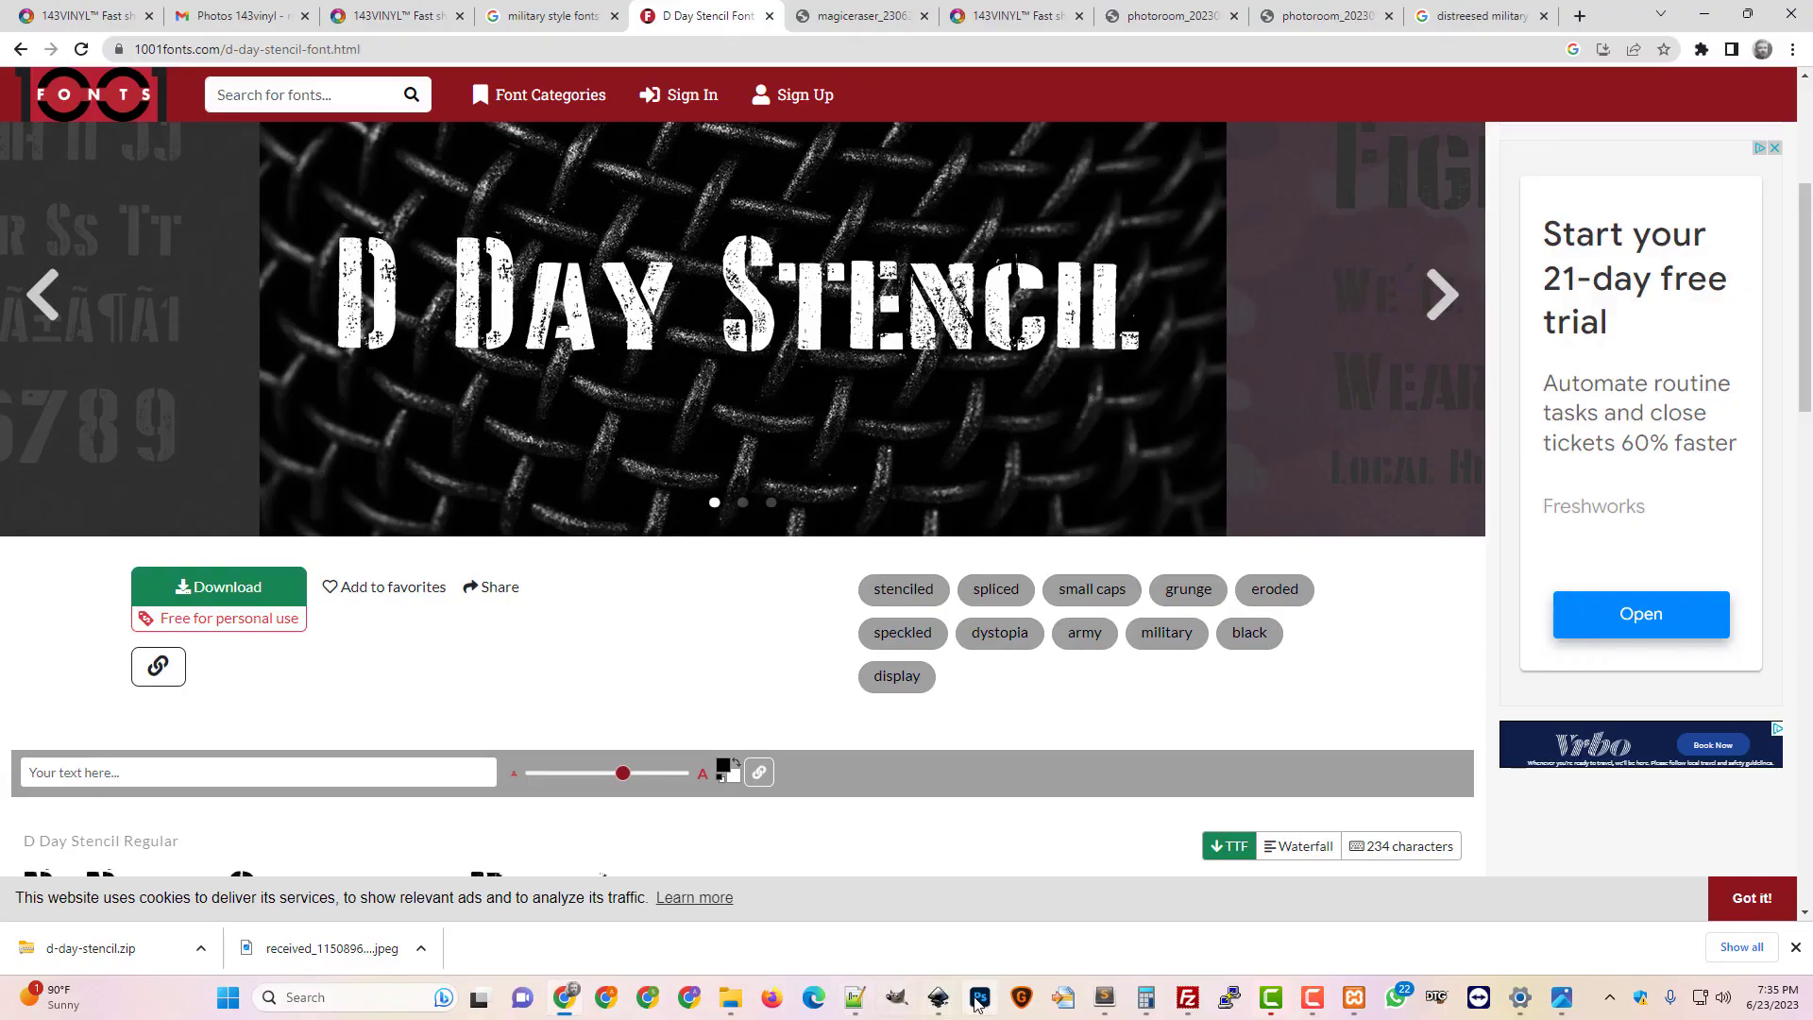
left_click(978, 998)
mouse_move(731, 998)
left_click(695, 838)
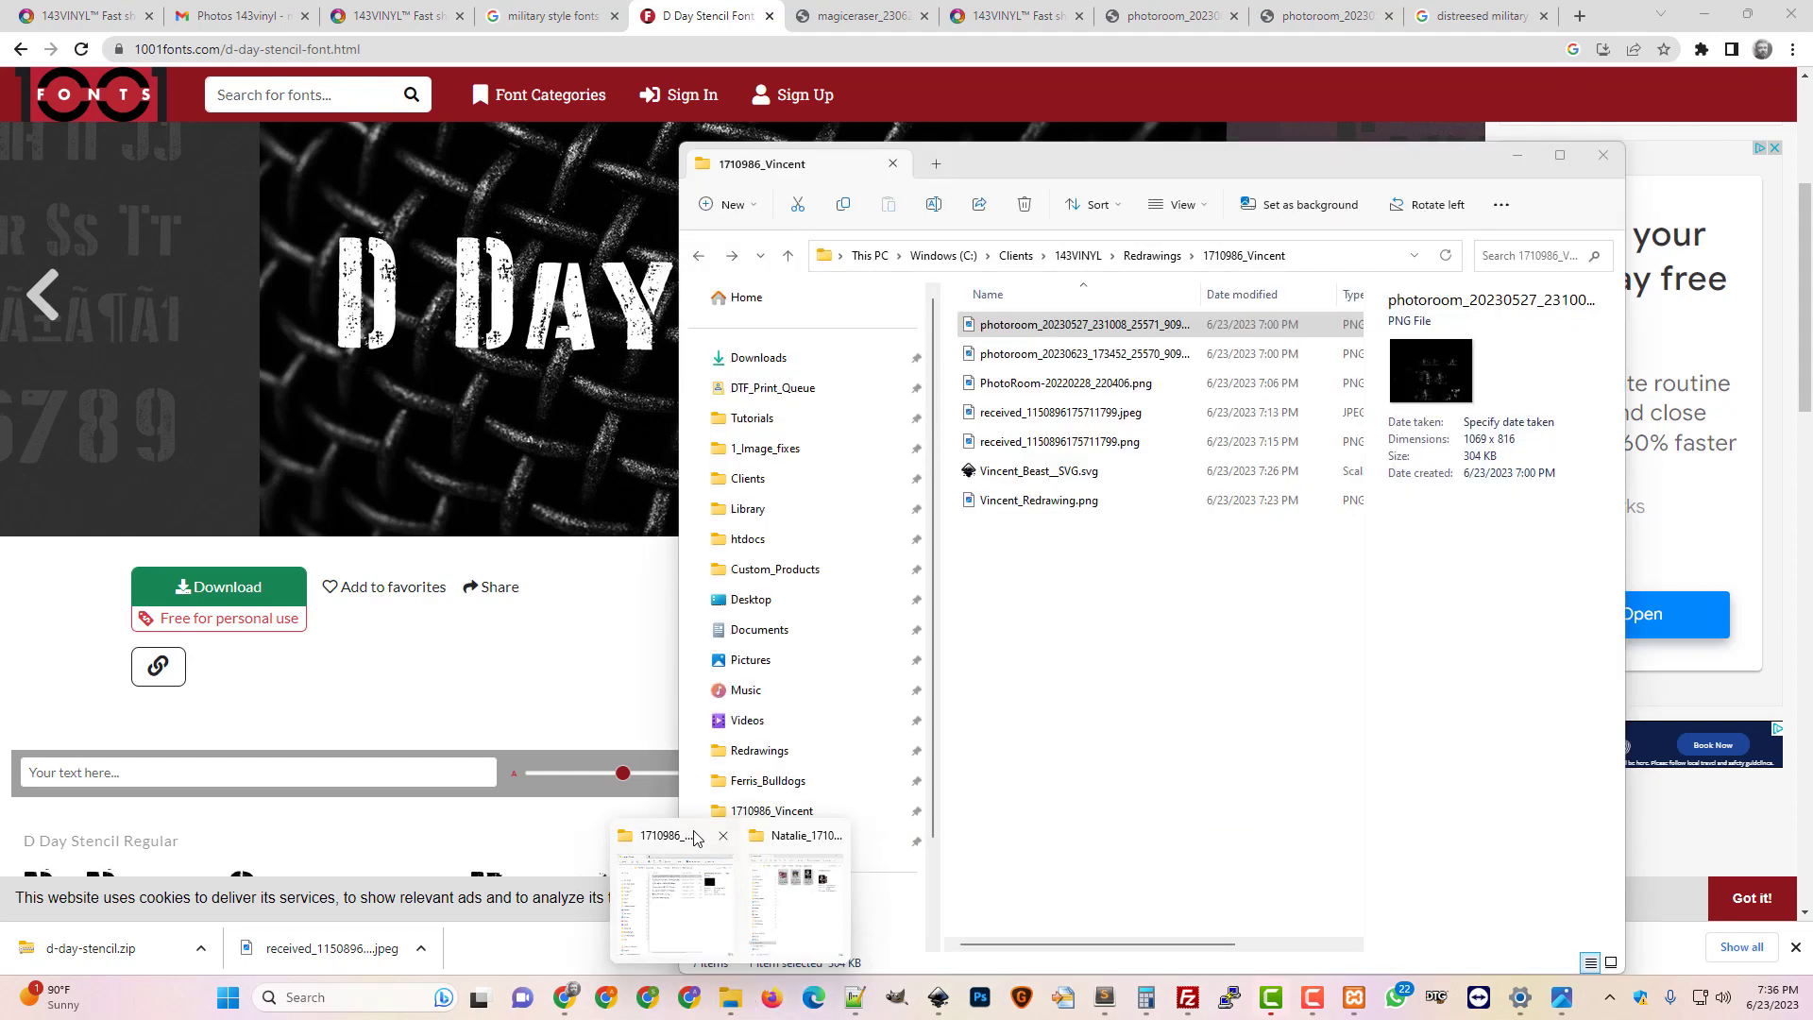
left_click_drag(1081, 178, 1468, 201)
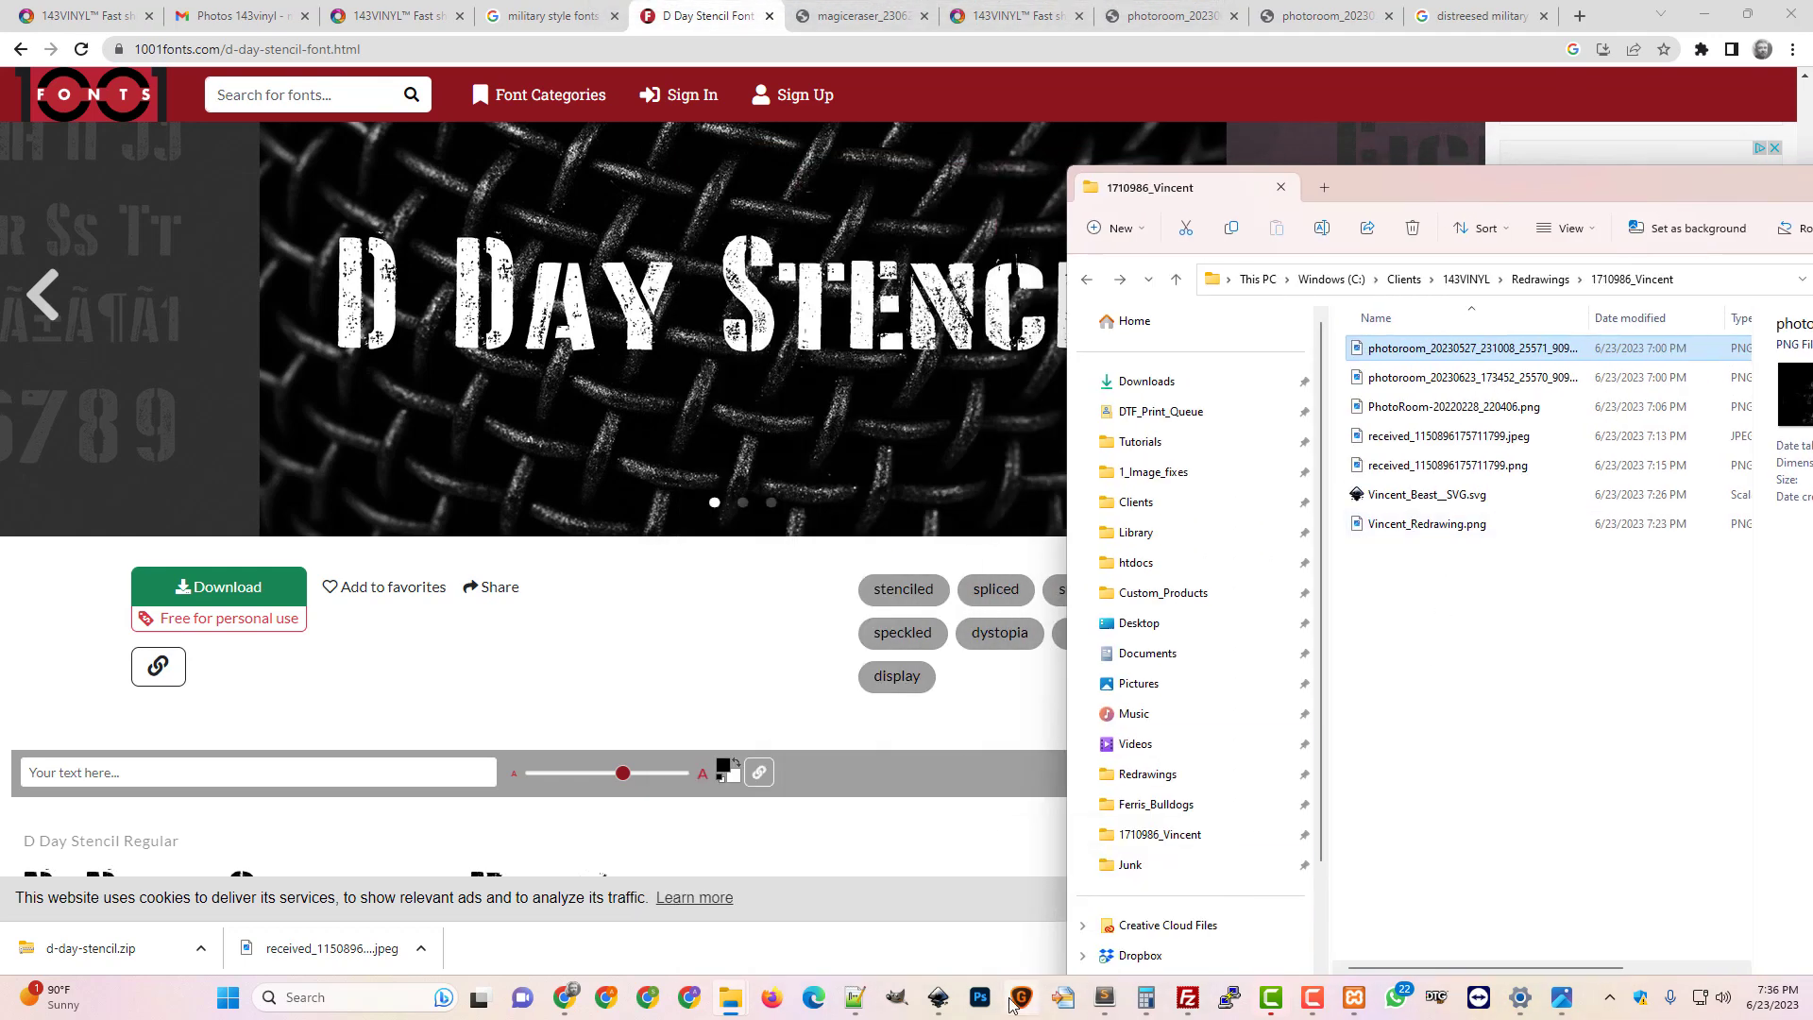
left_click(980, 996)
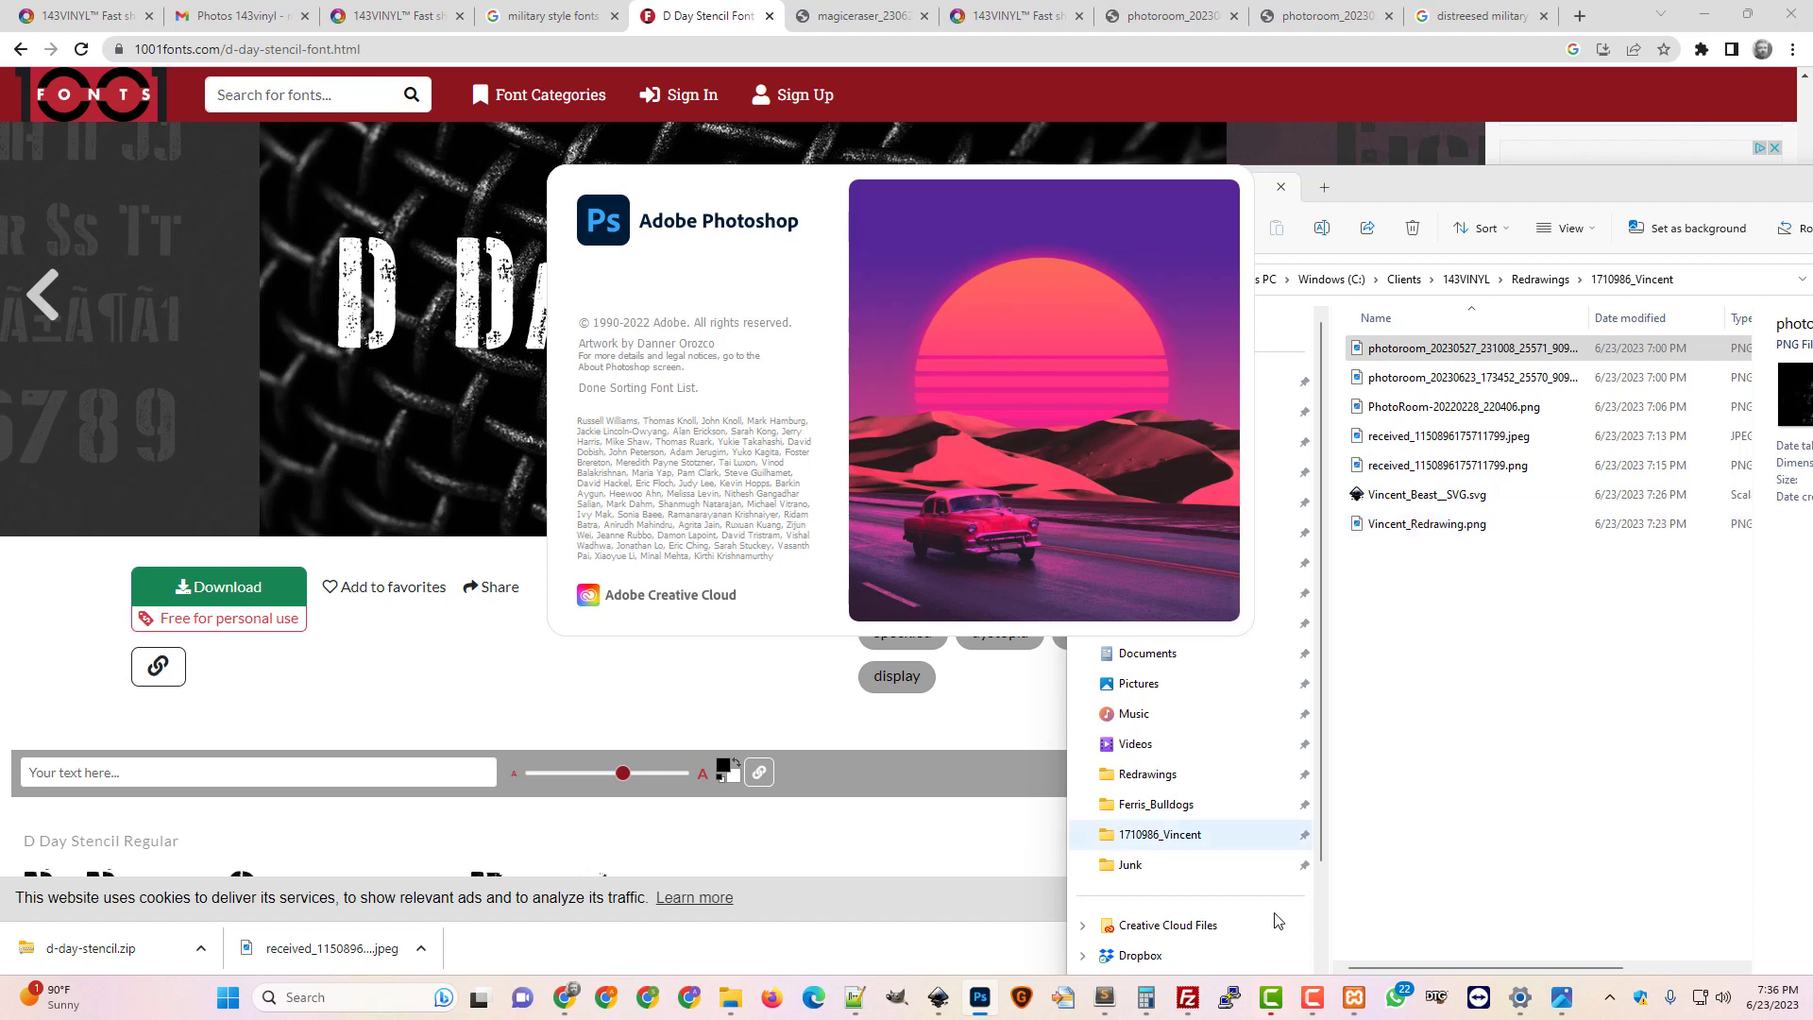
Create a new 3600 × 3600 px document with a transparent background
mouse_move(1312, 1008)
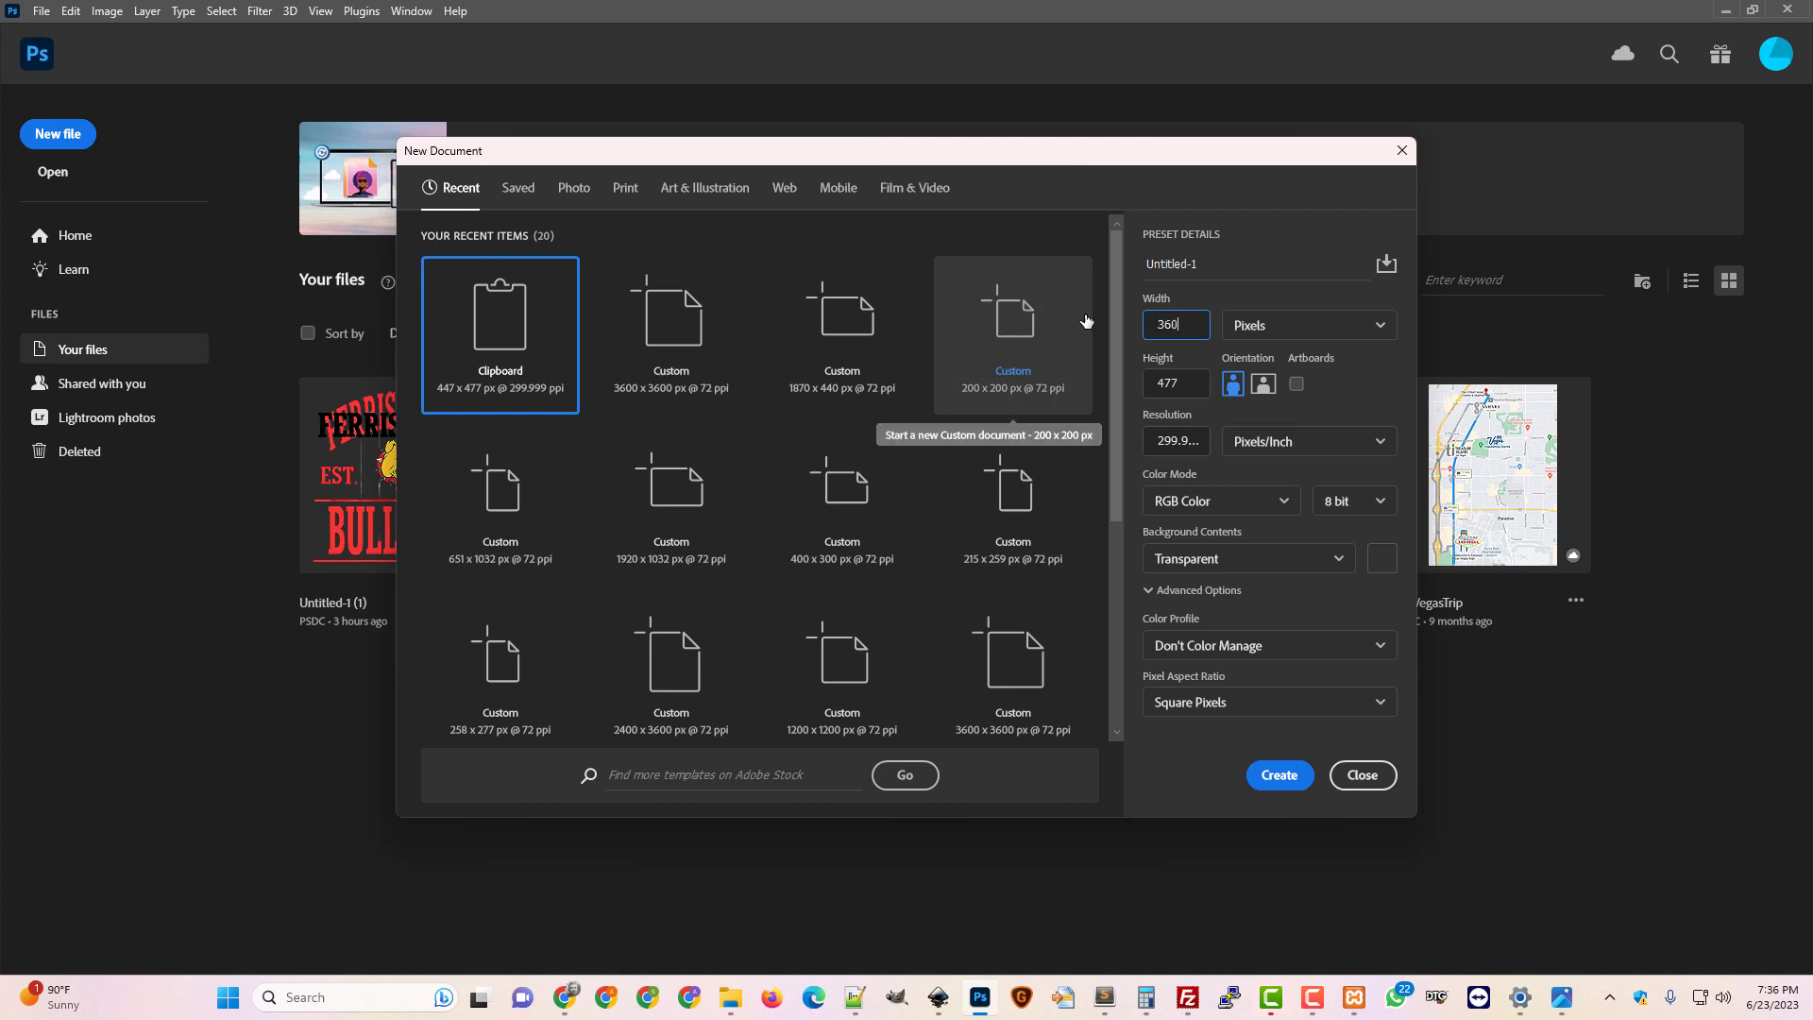
key("Tab")
type("3600")
key("Return")
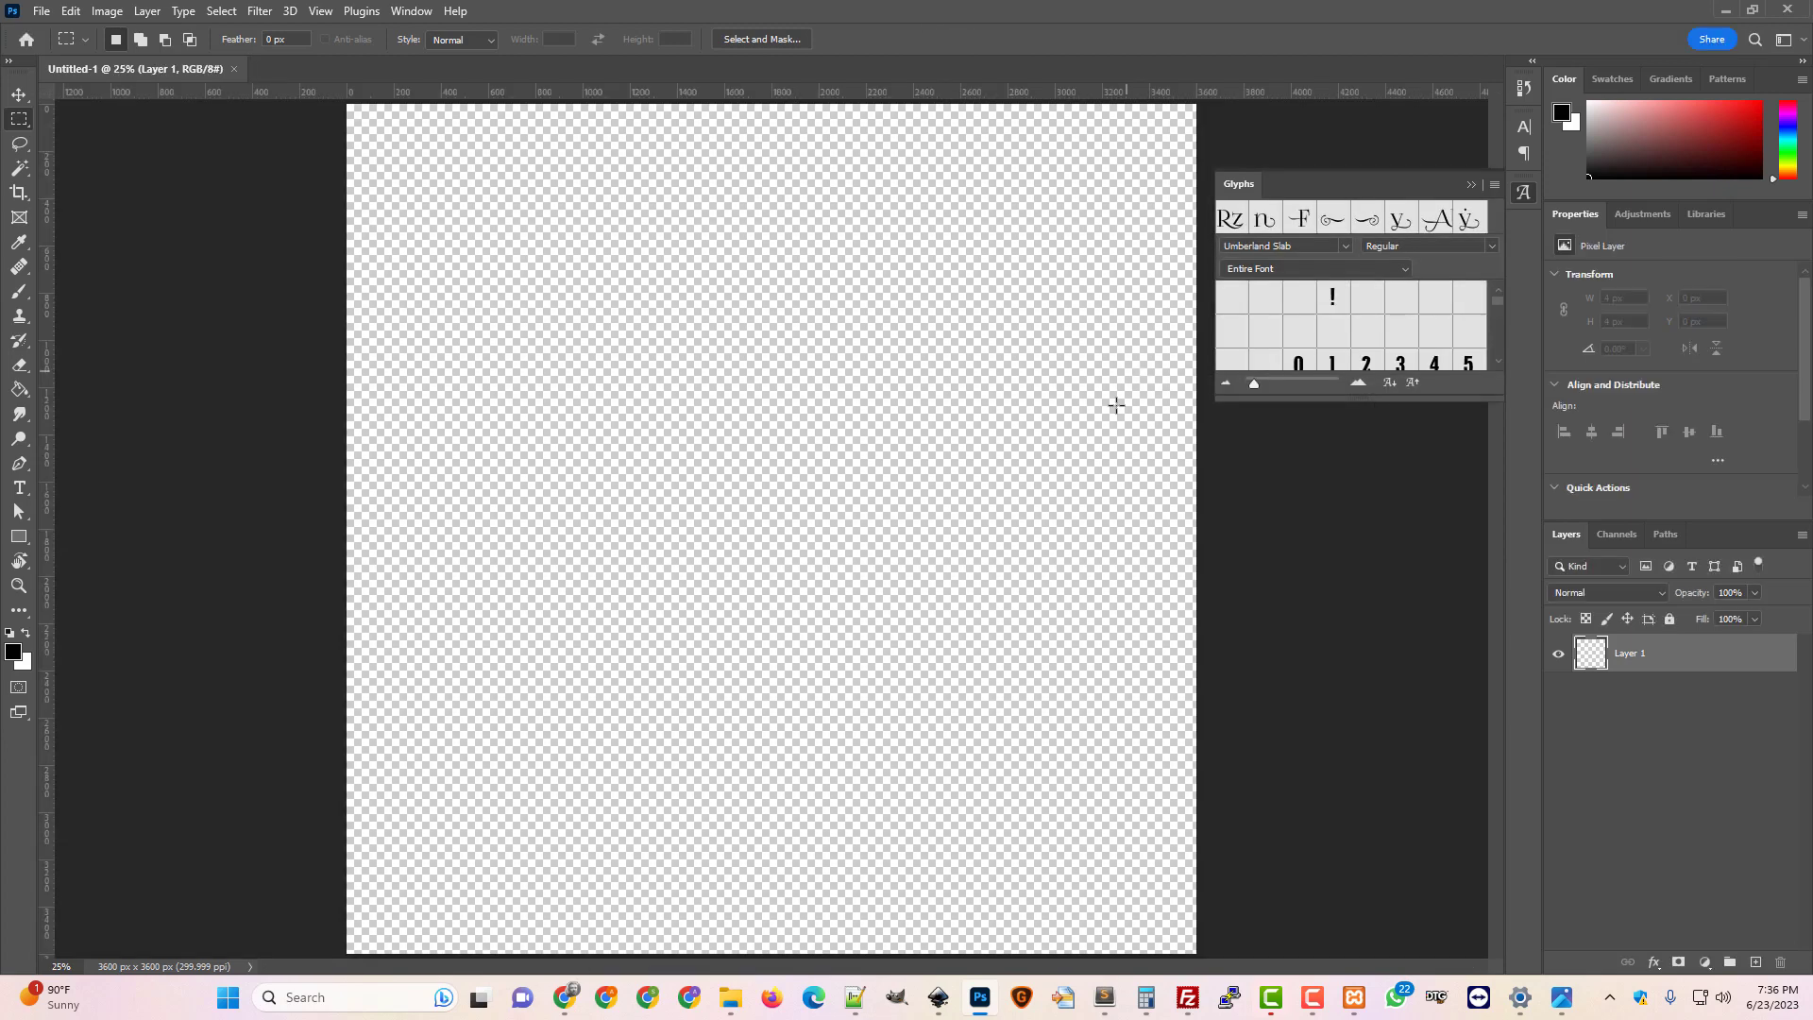
mouse_move(731, 999)
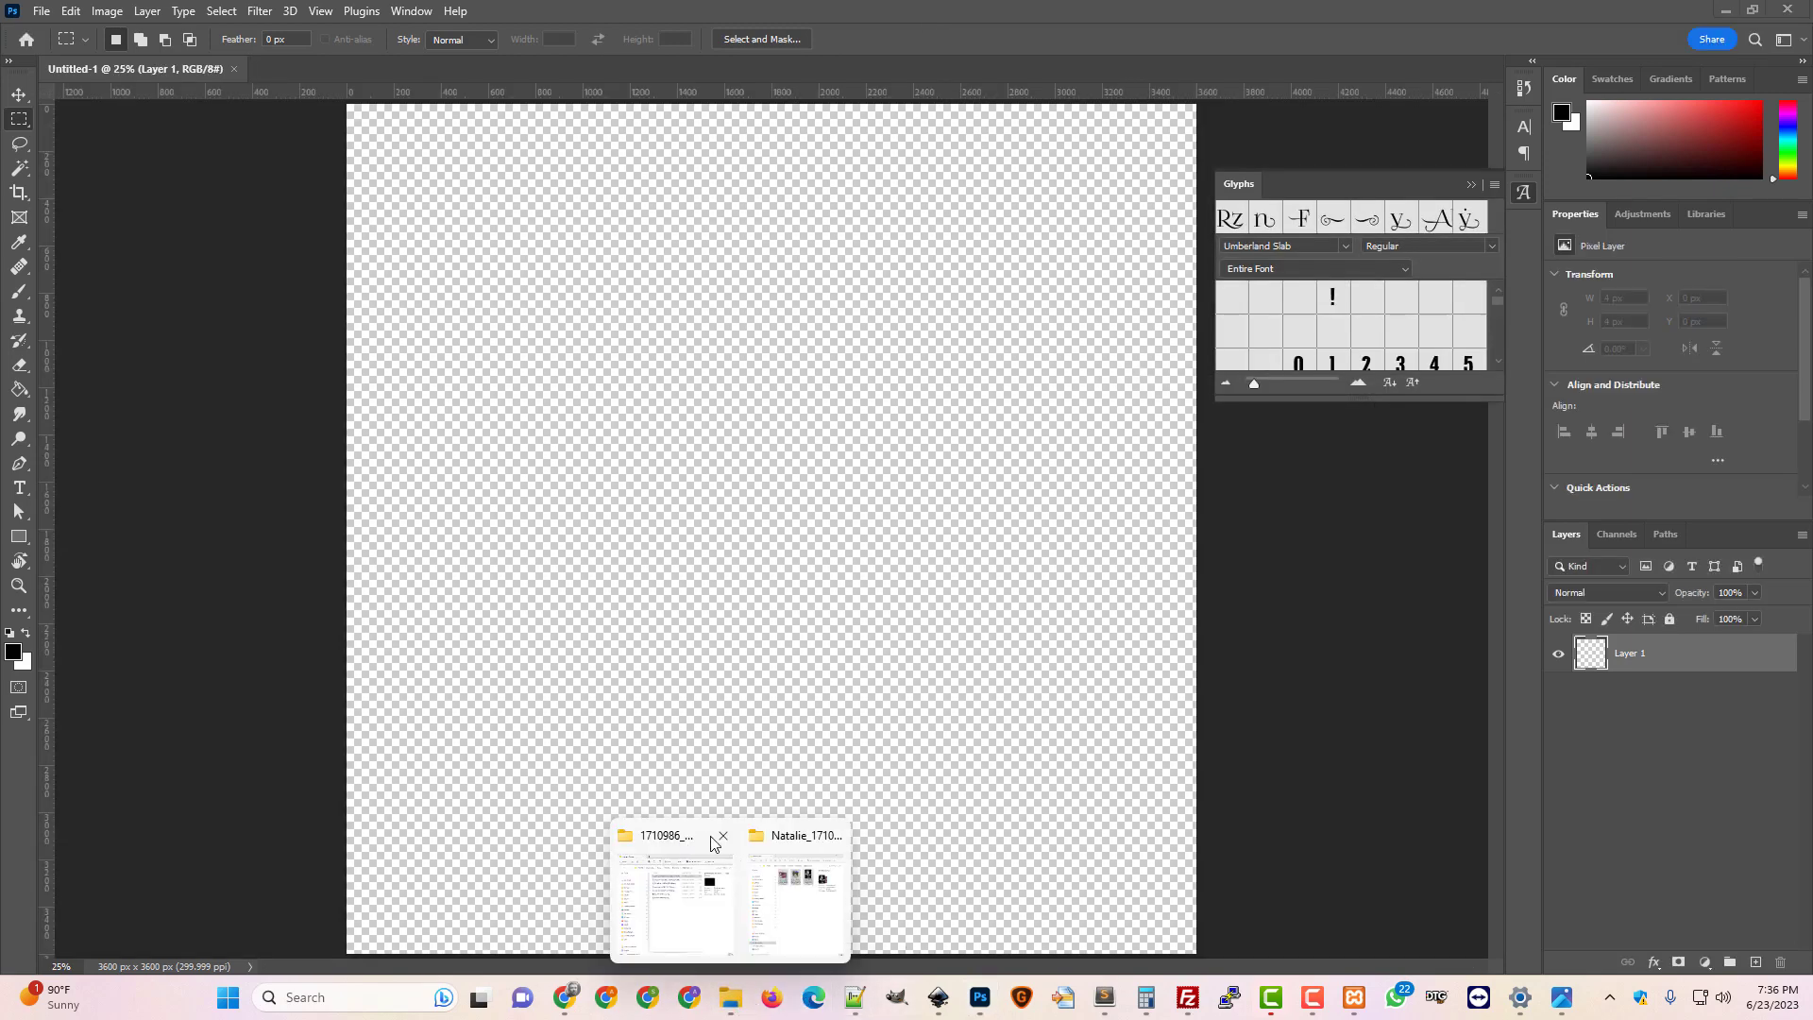
left_click(648, 842)
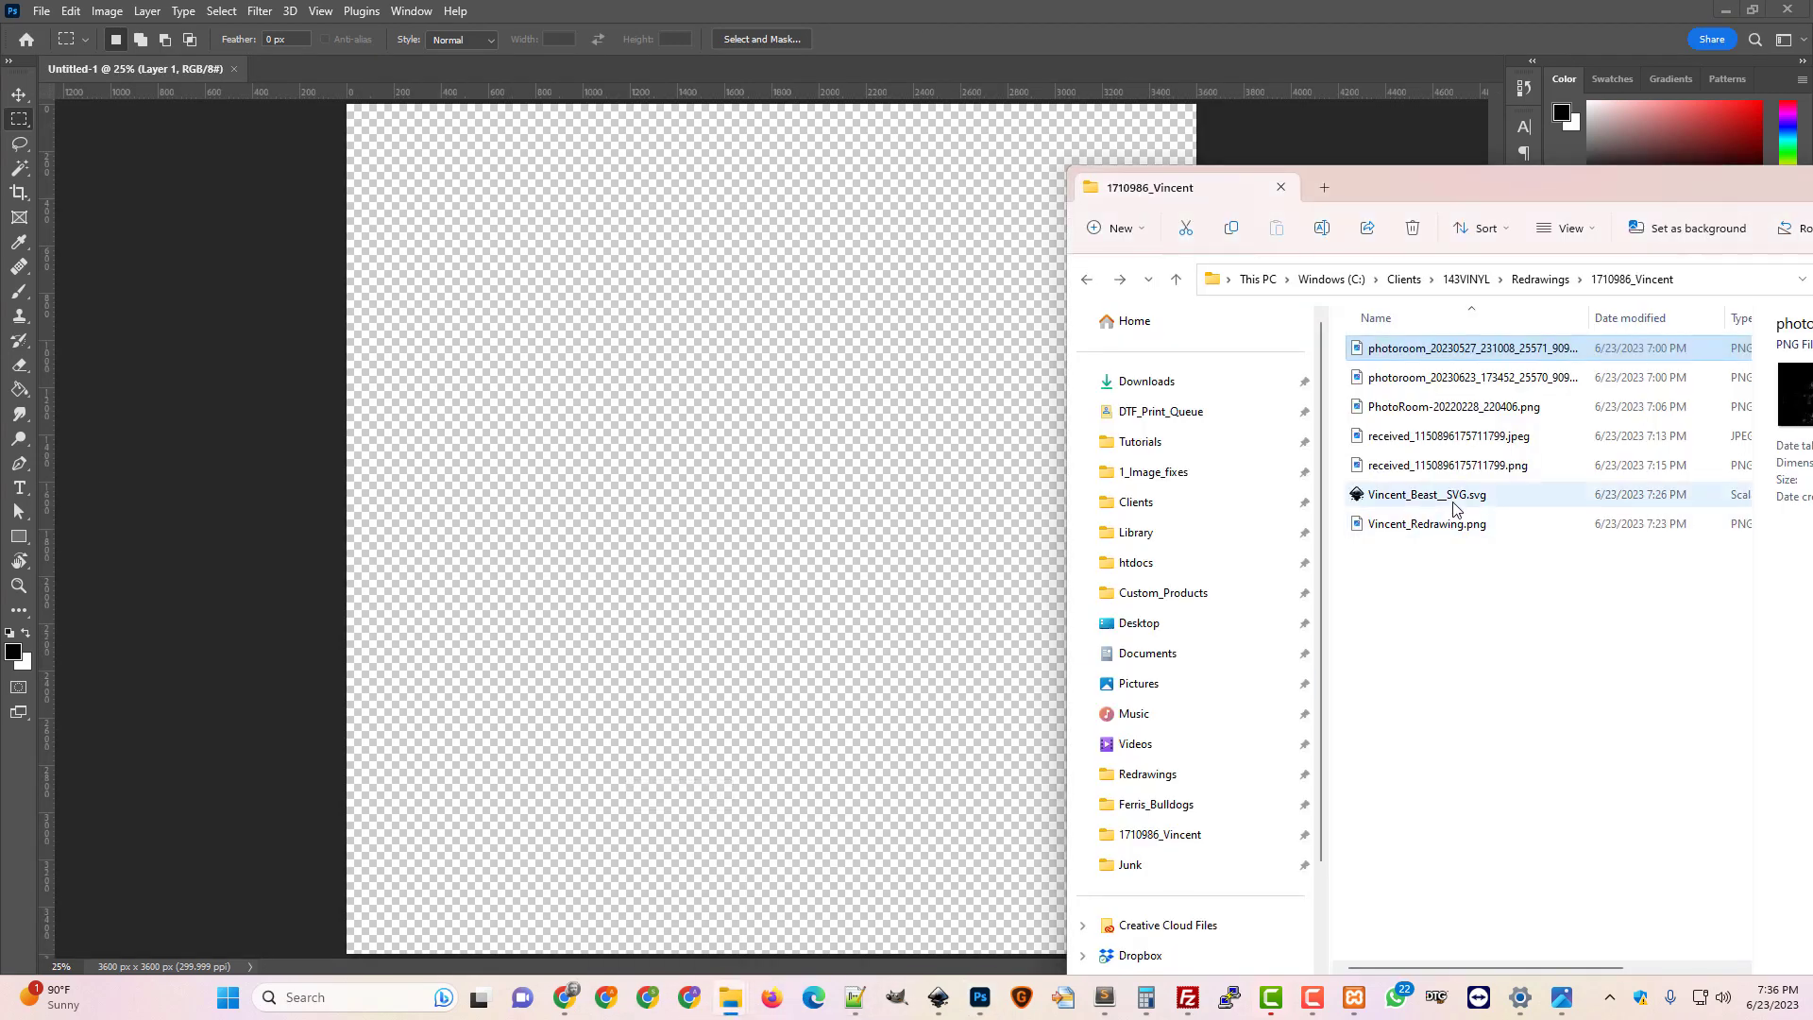
Place Vincent_Redrawing.png onto the canvas and enlarge it to 3052 x 3432 px
left_click_drag(1449, 530, 837, 619)
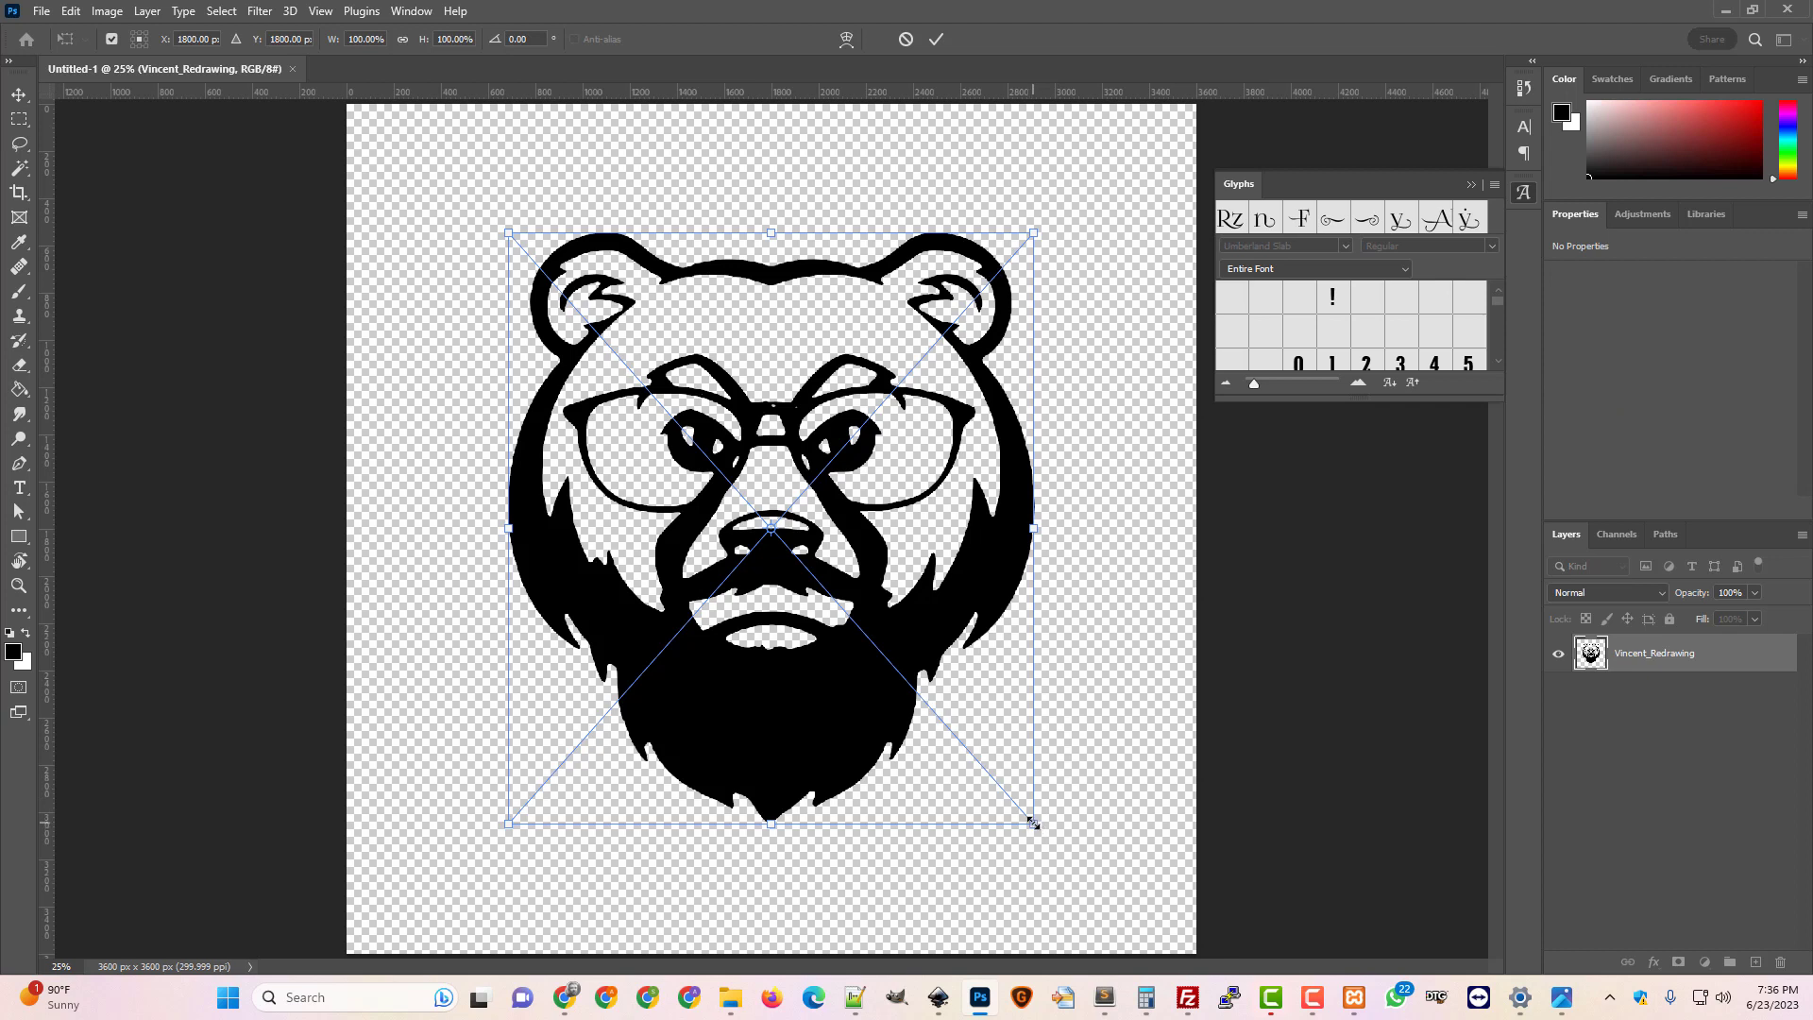
left_click_drag(1033, 822, 1124, 934)
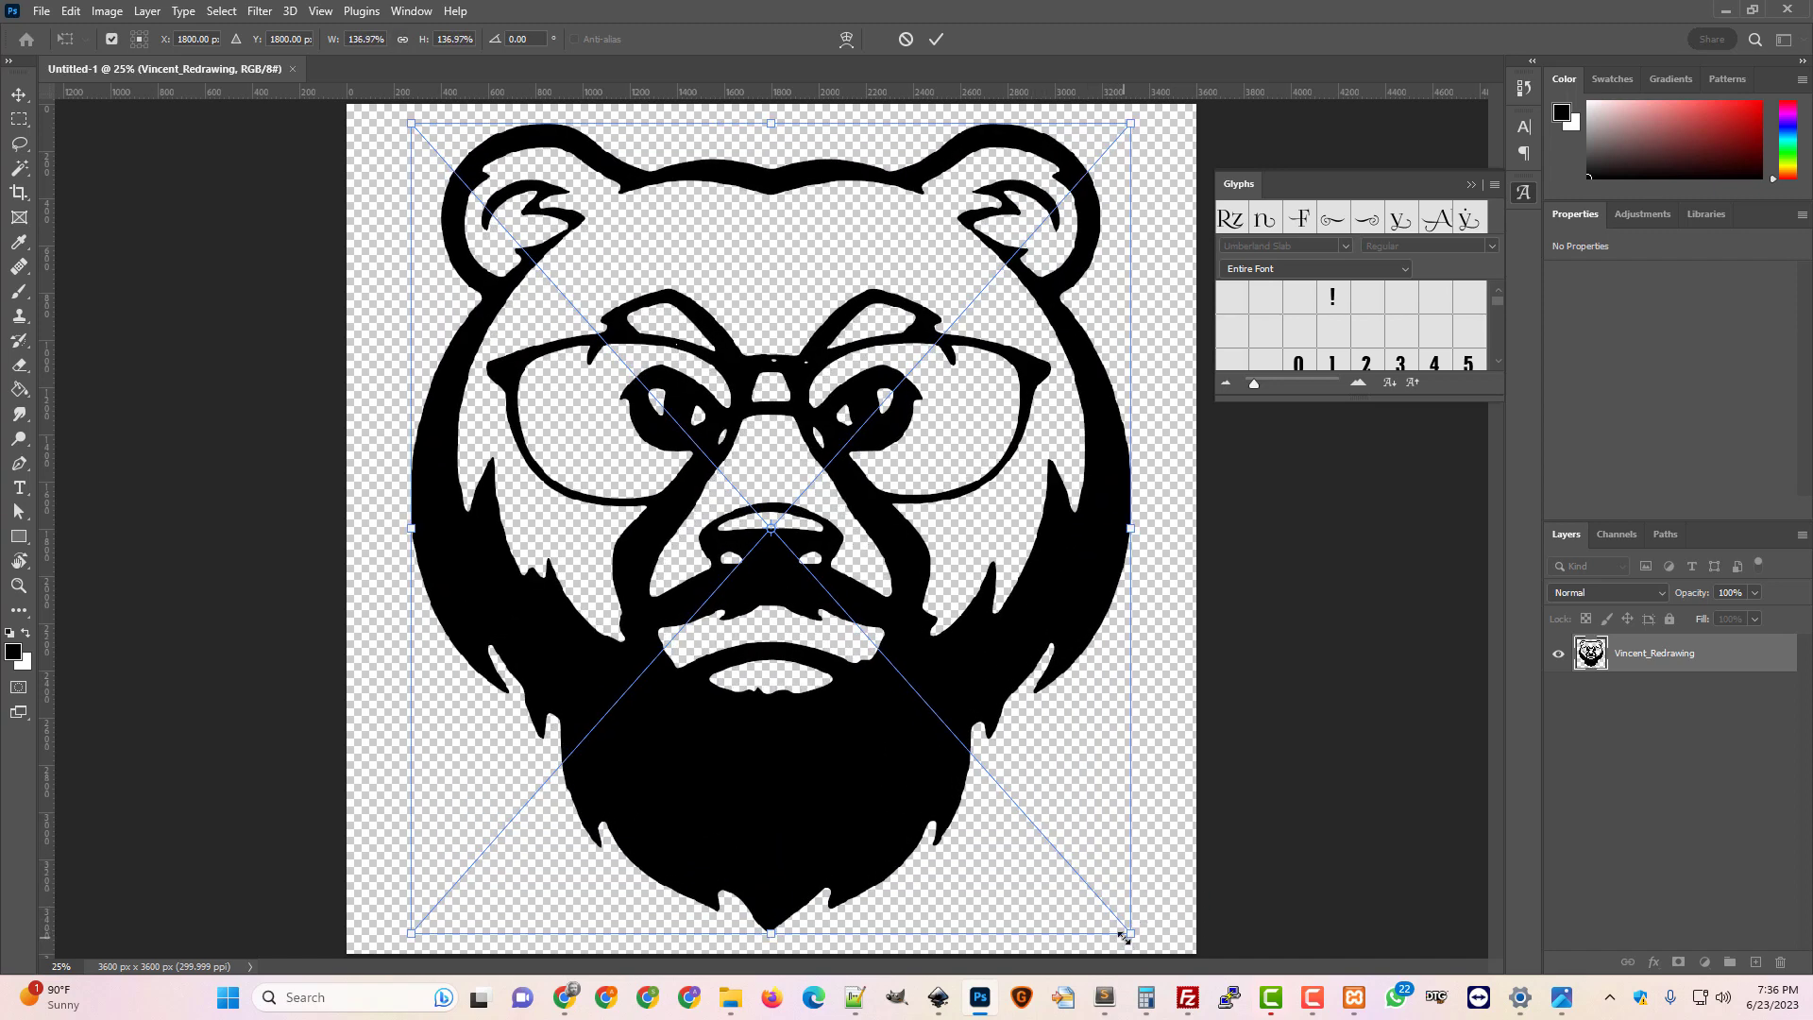
key("Return")
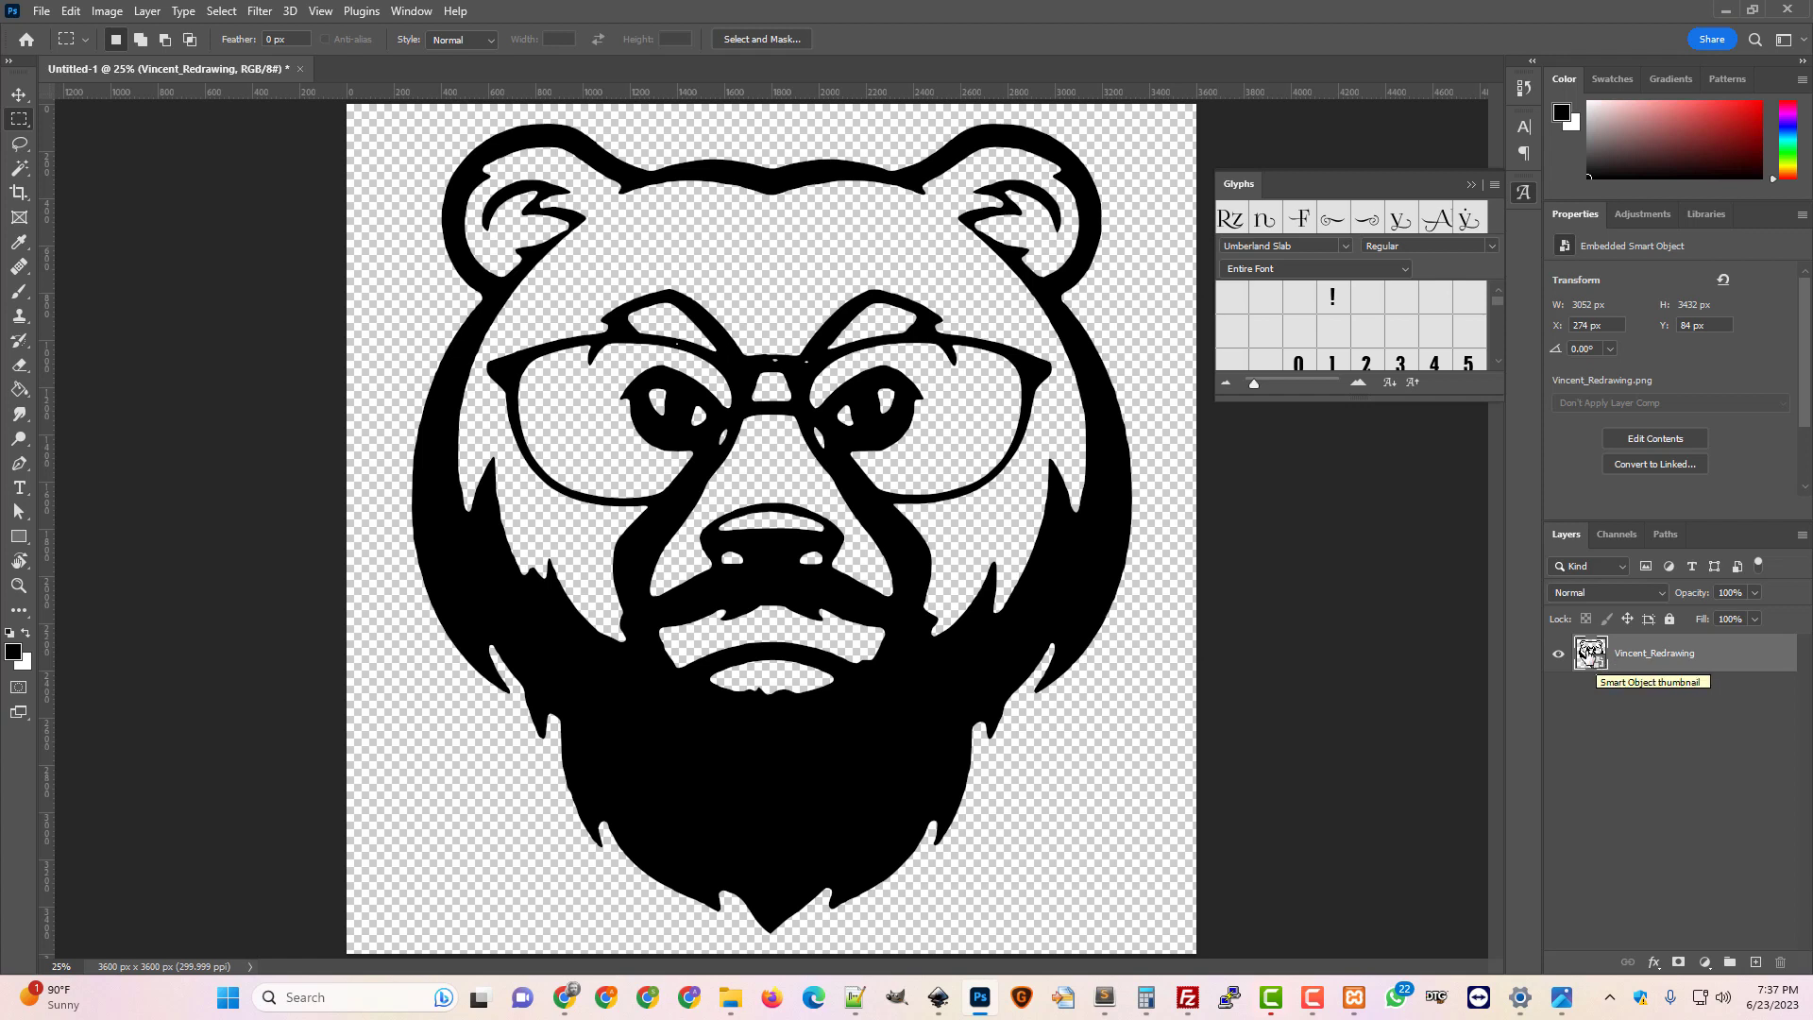
Check the bear smart object's source, then drag a vertical guide to X 1800 px
double_click(1589, 654)
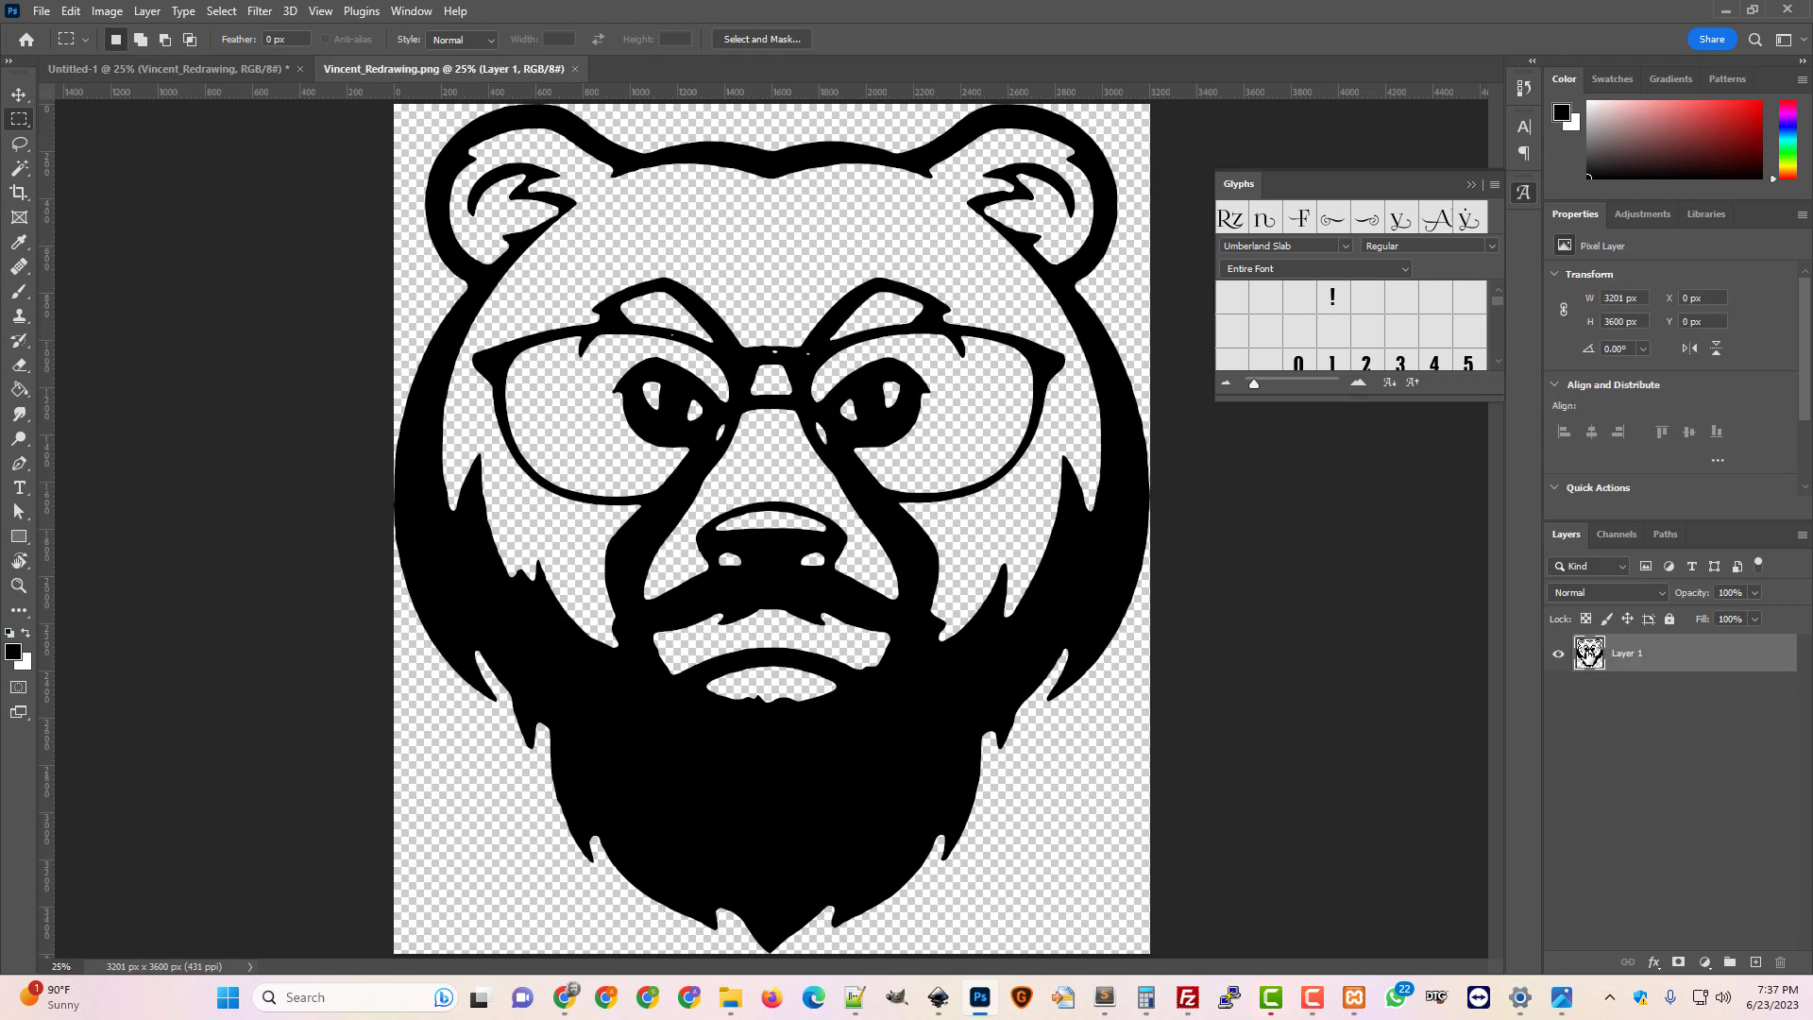
left_click(574, 71)
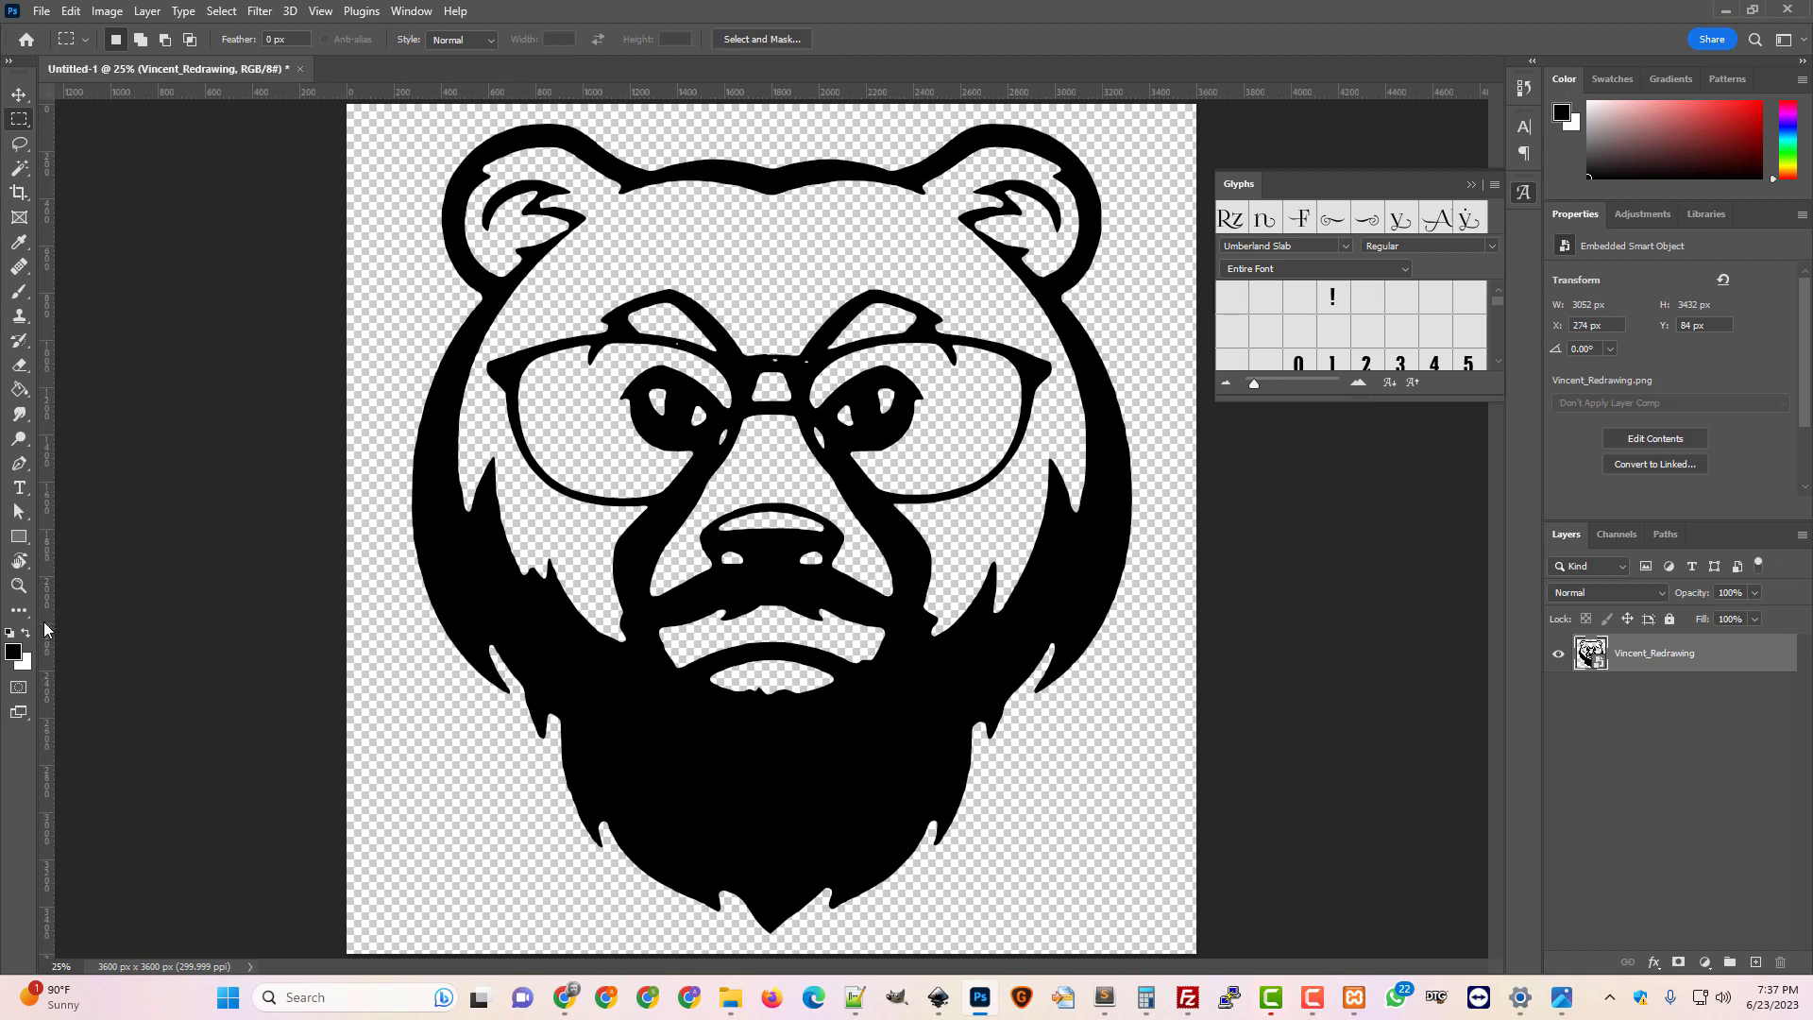
left_click_drag(44, 630, 768, 762)
Add a Reveal All mask to the bear layer and fill its right half black
left_click(148, 12)
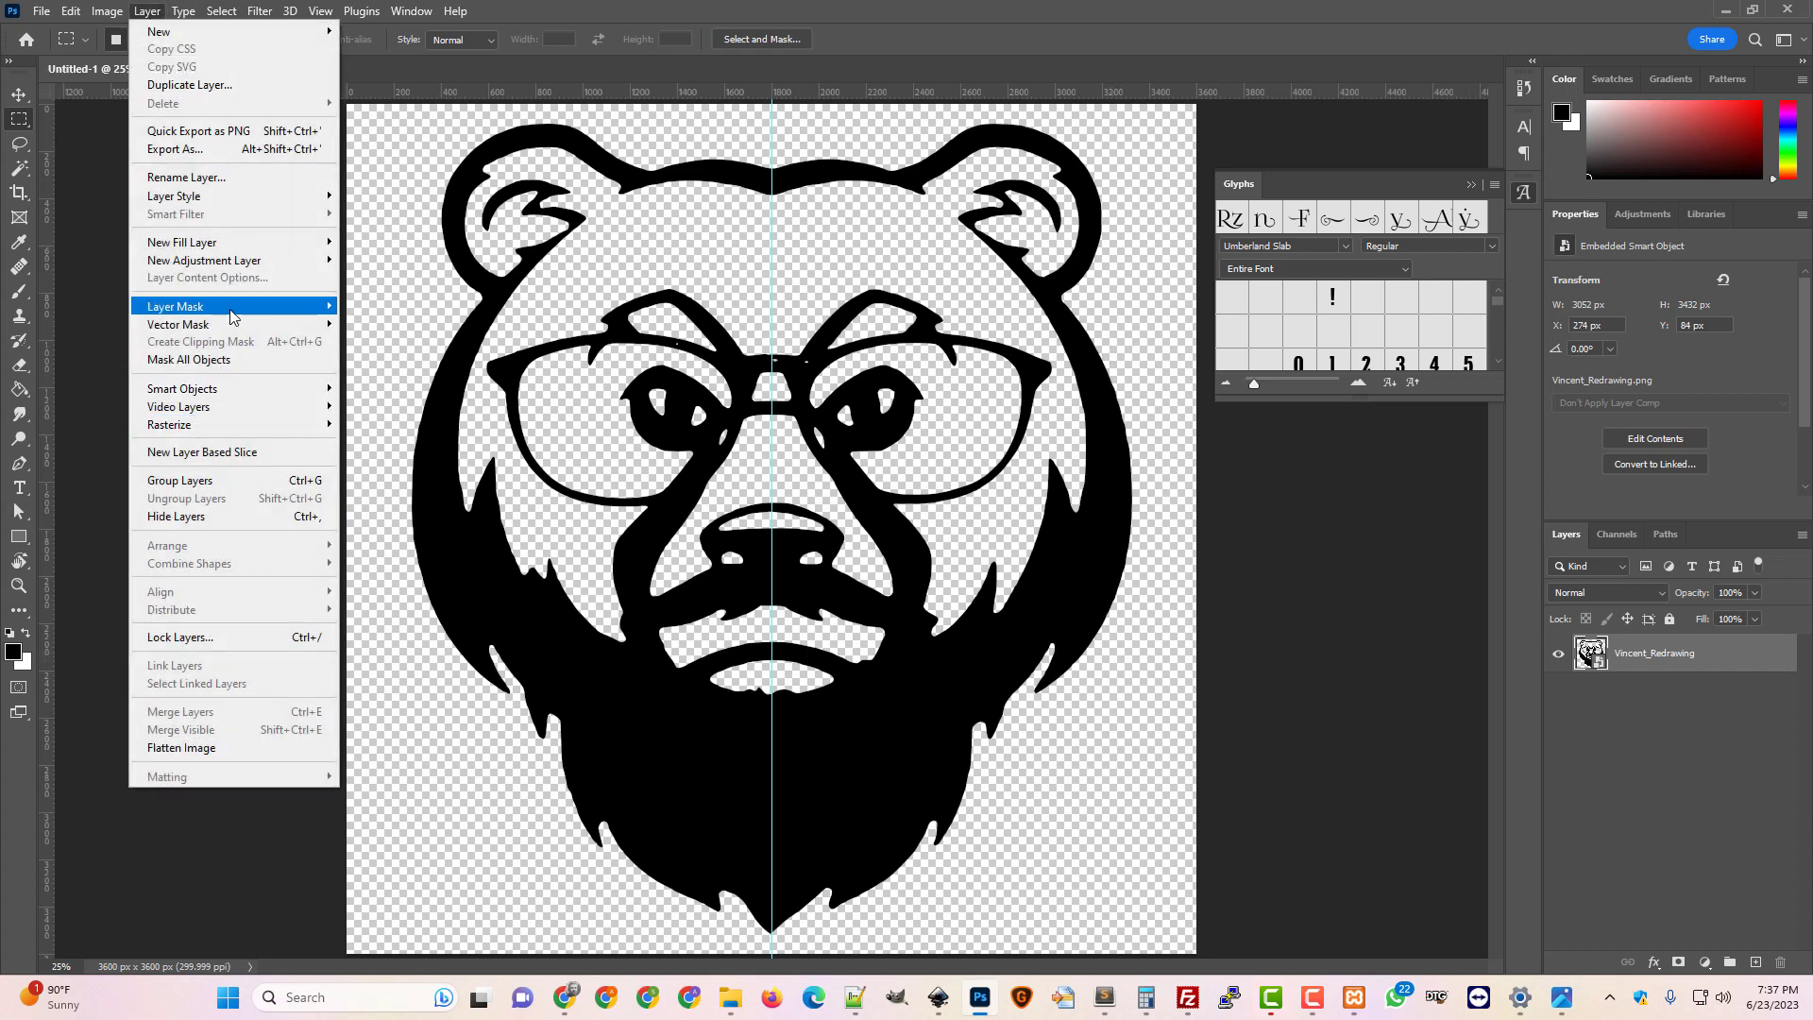
mouse_move(284, 307)
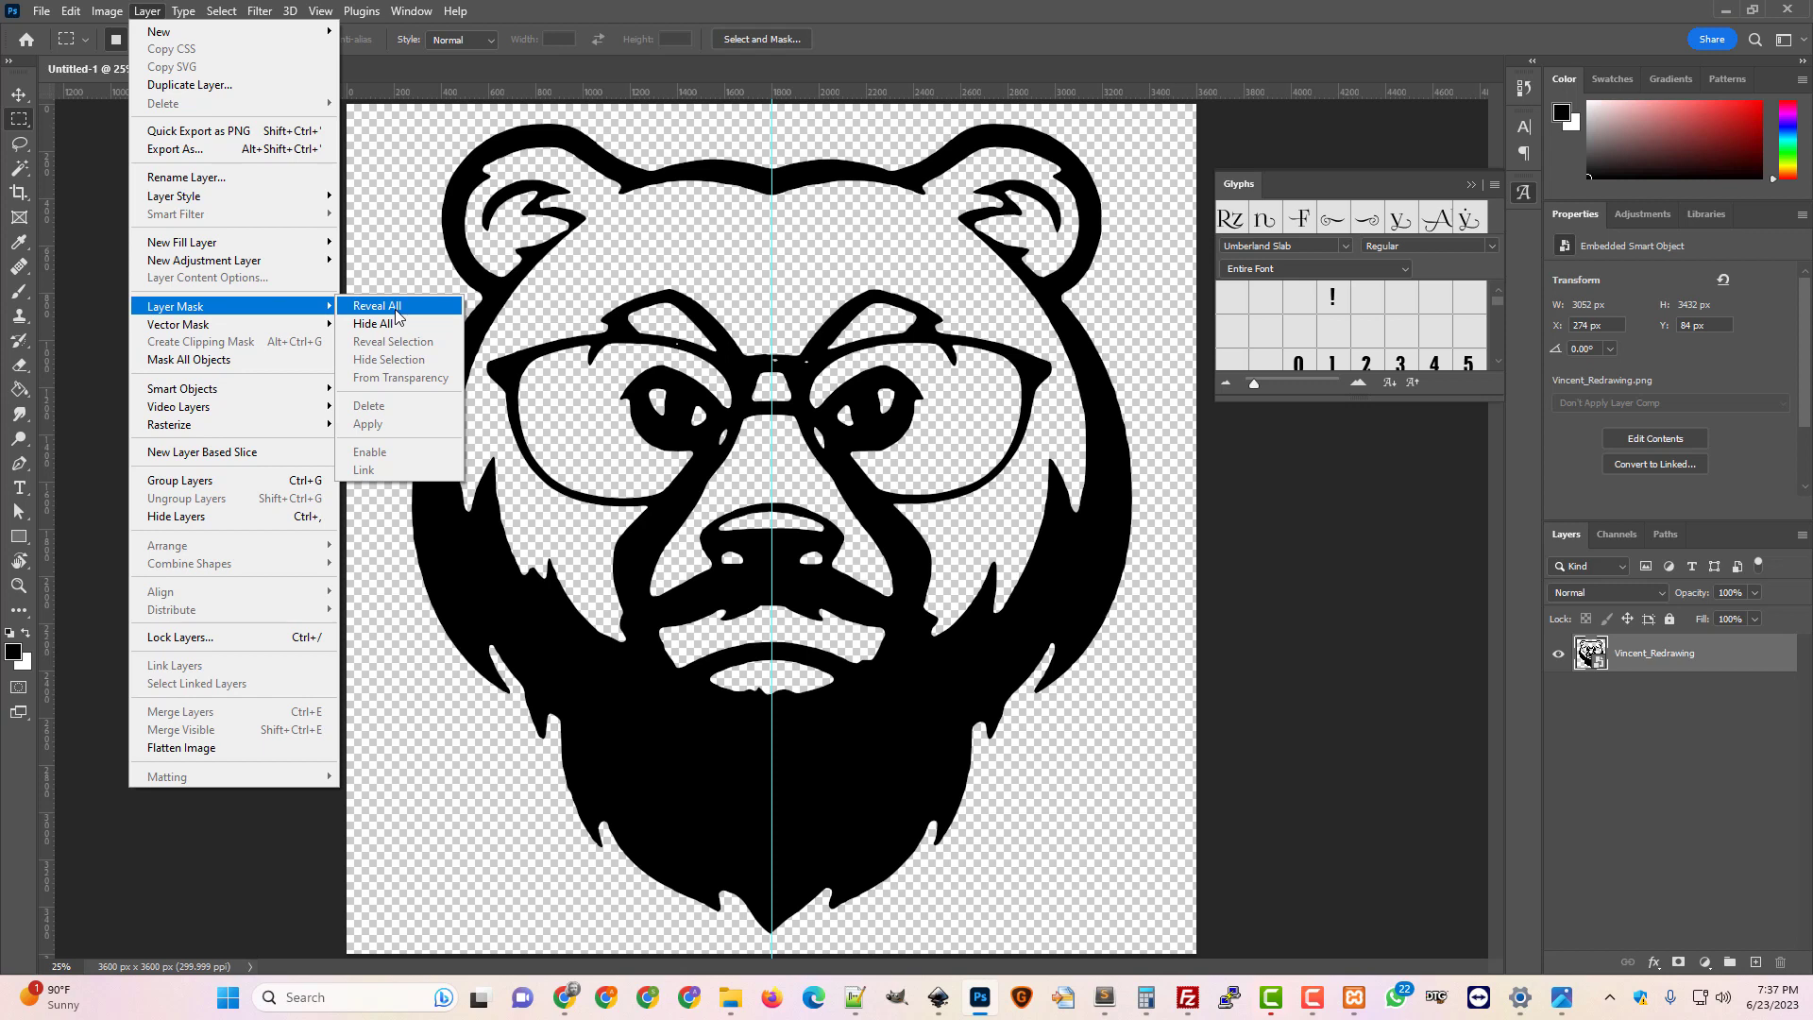
left_click(395, 307)
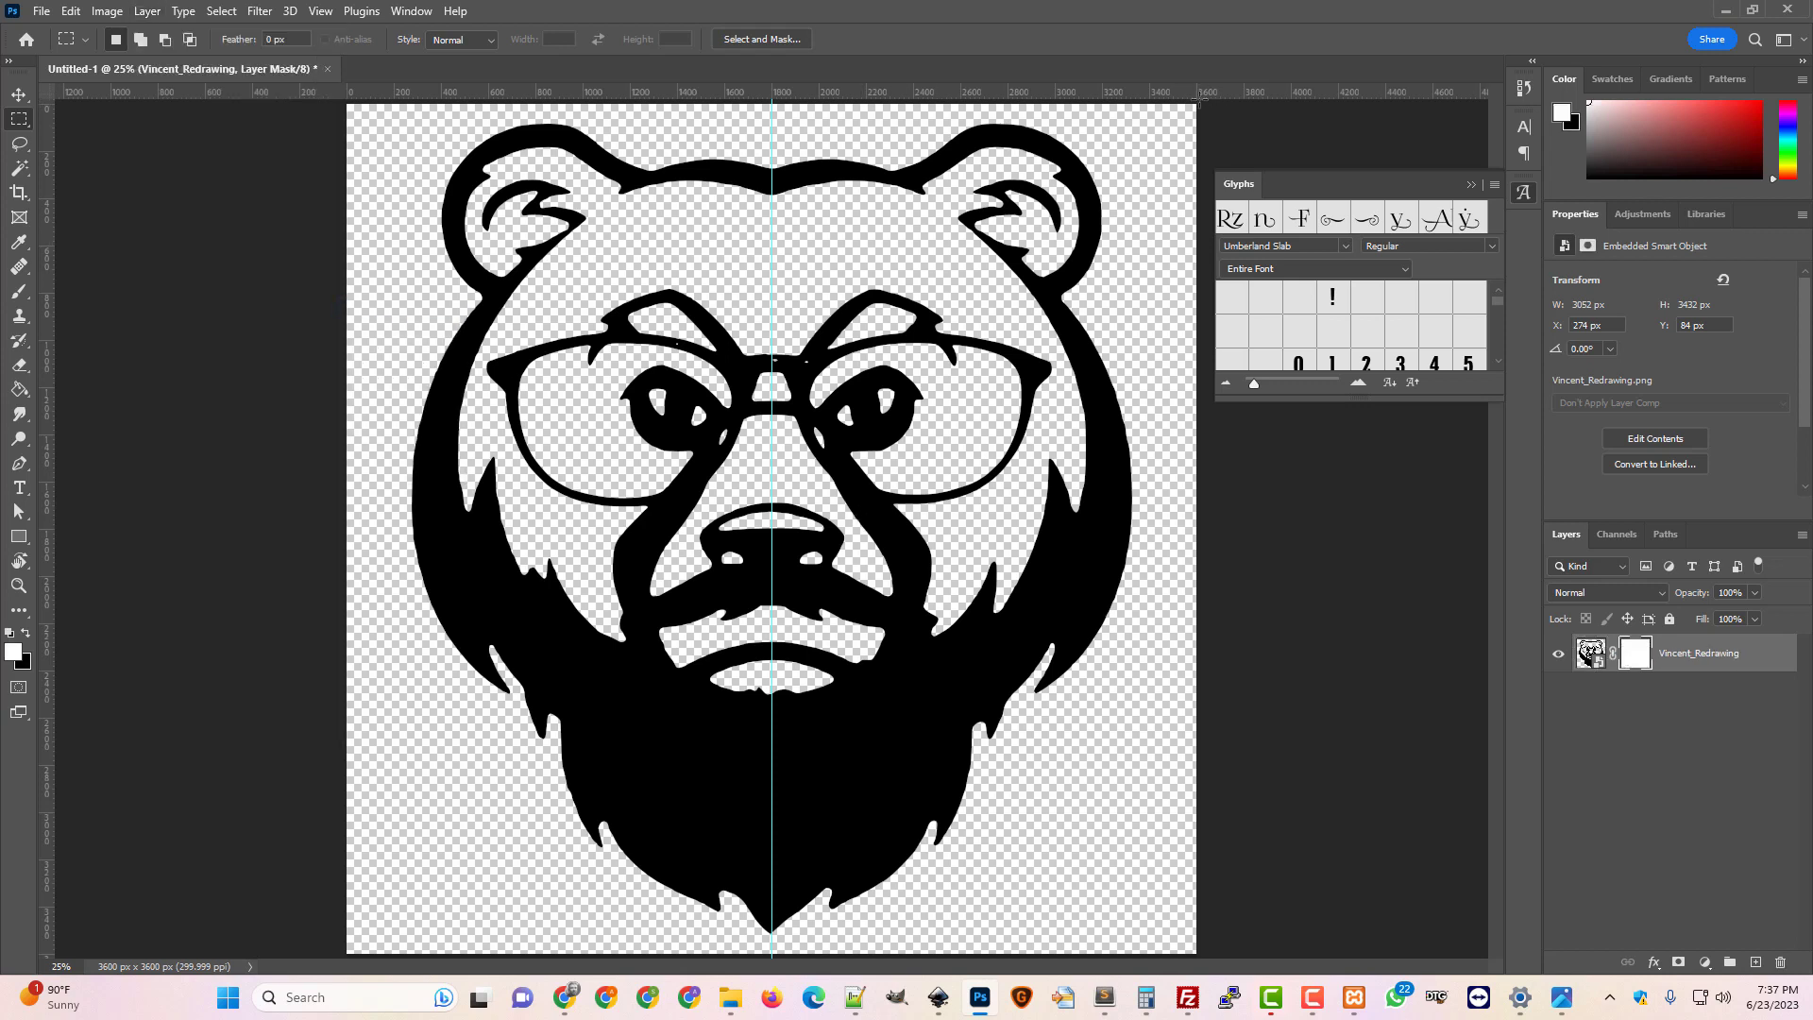
left_click_drag(1197, 98, 773, 968)
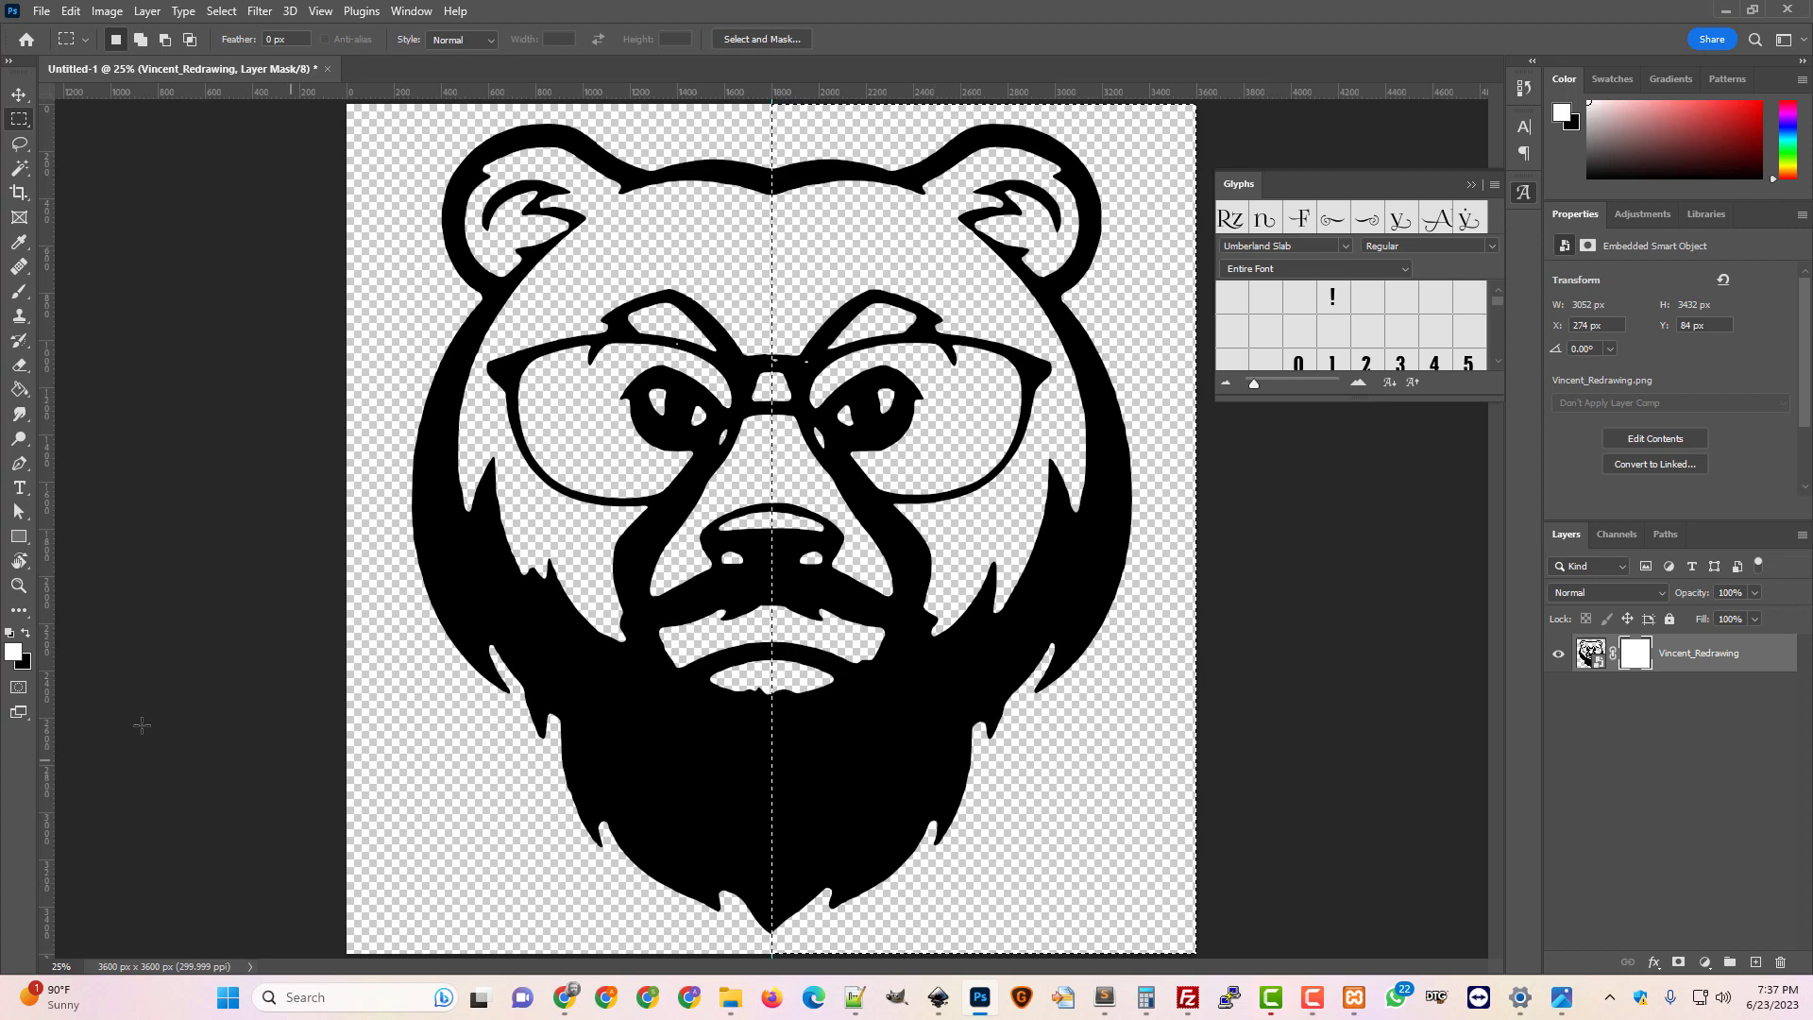
left_click(19, 389)
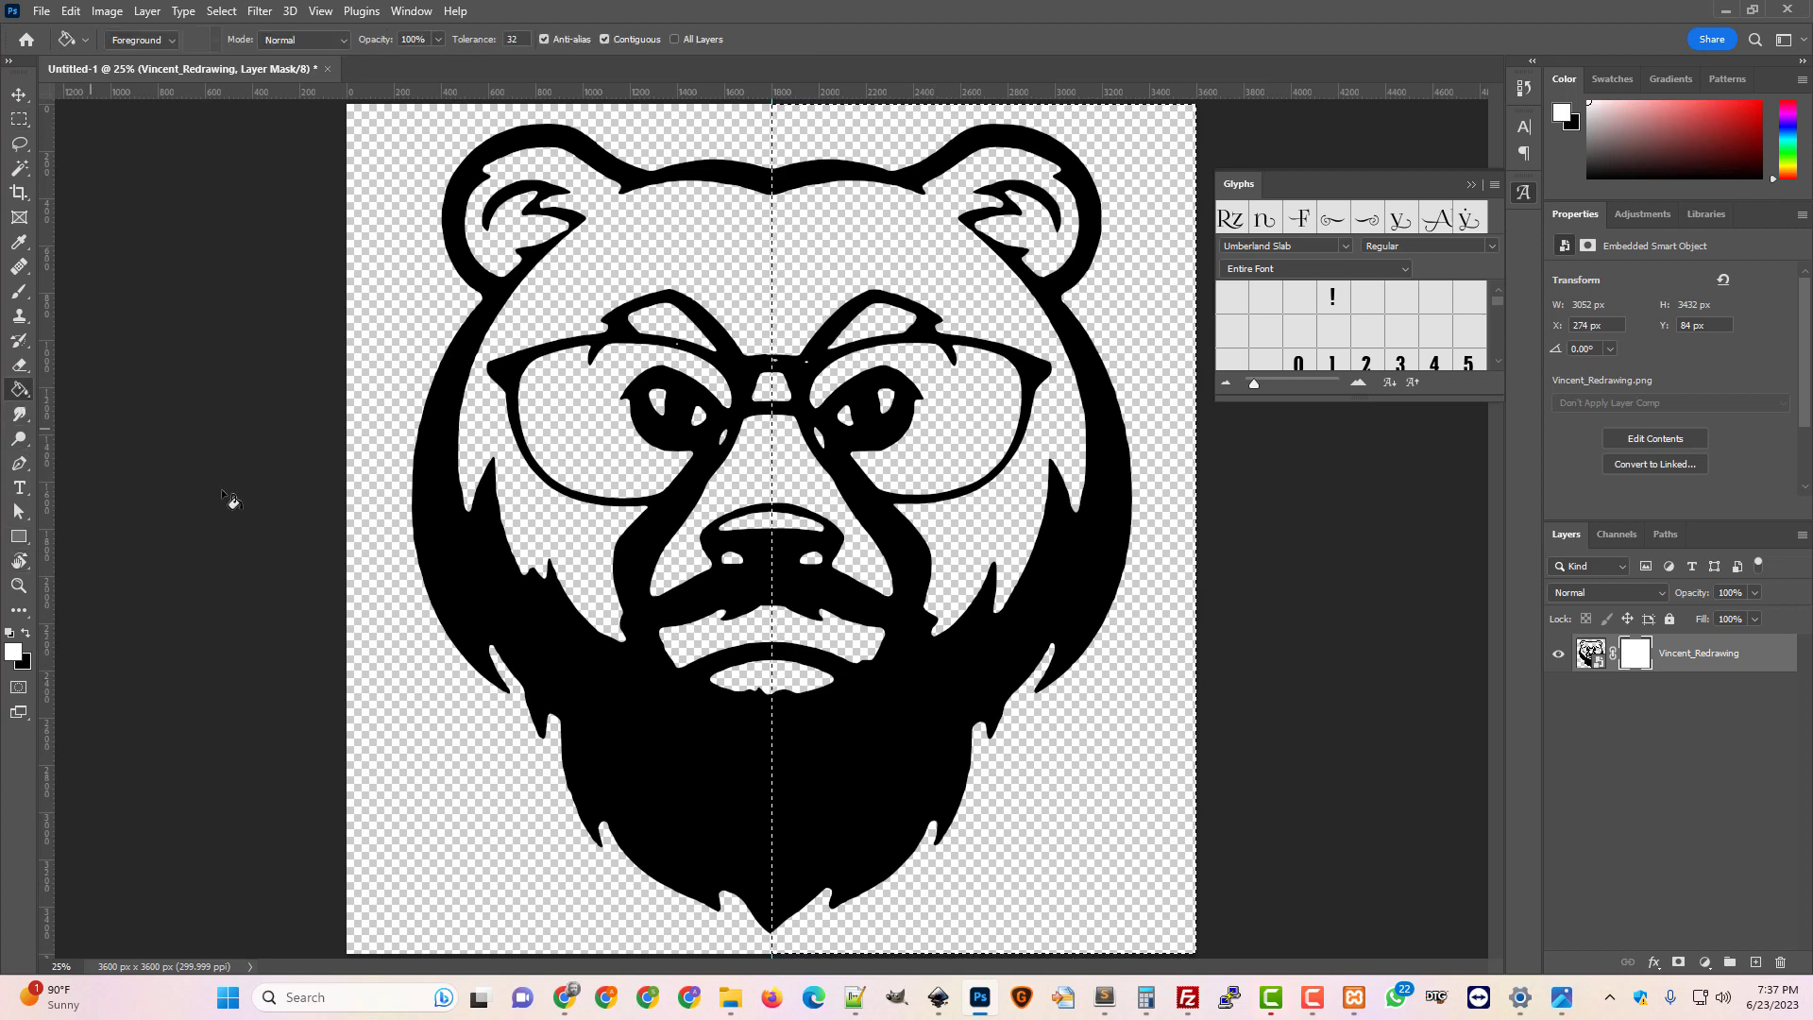
left_click(27, 635)
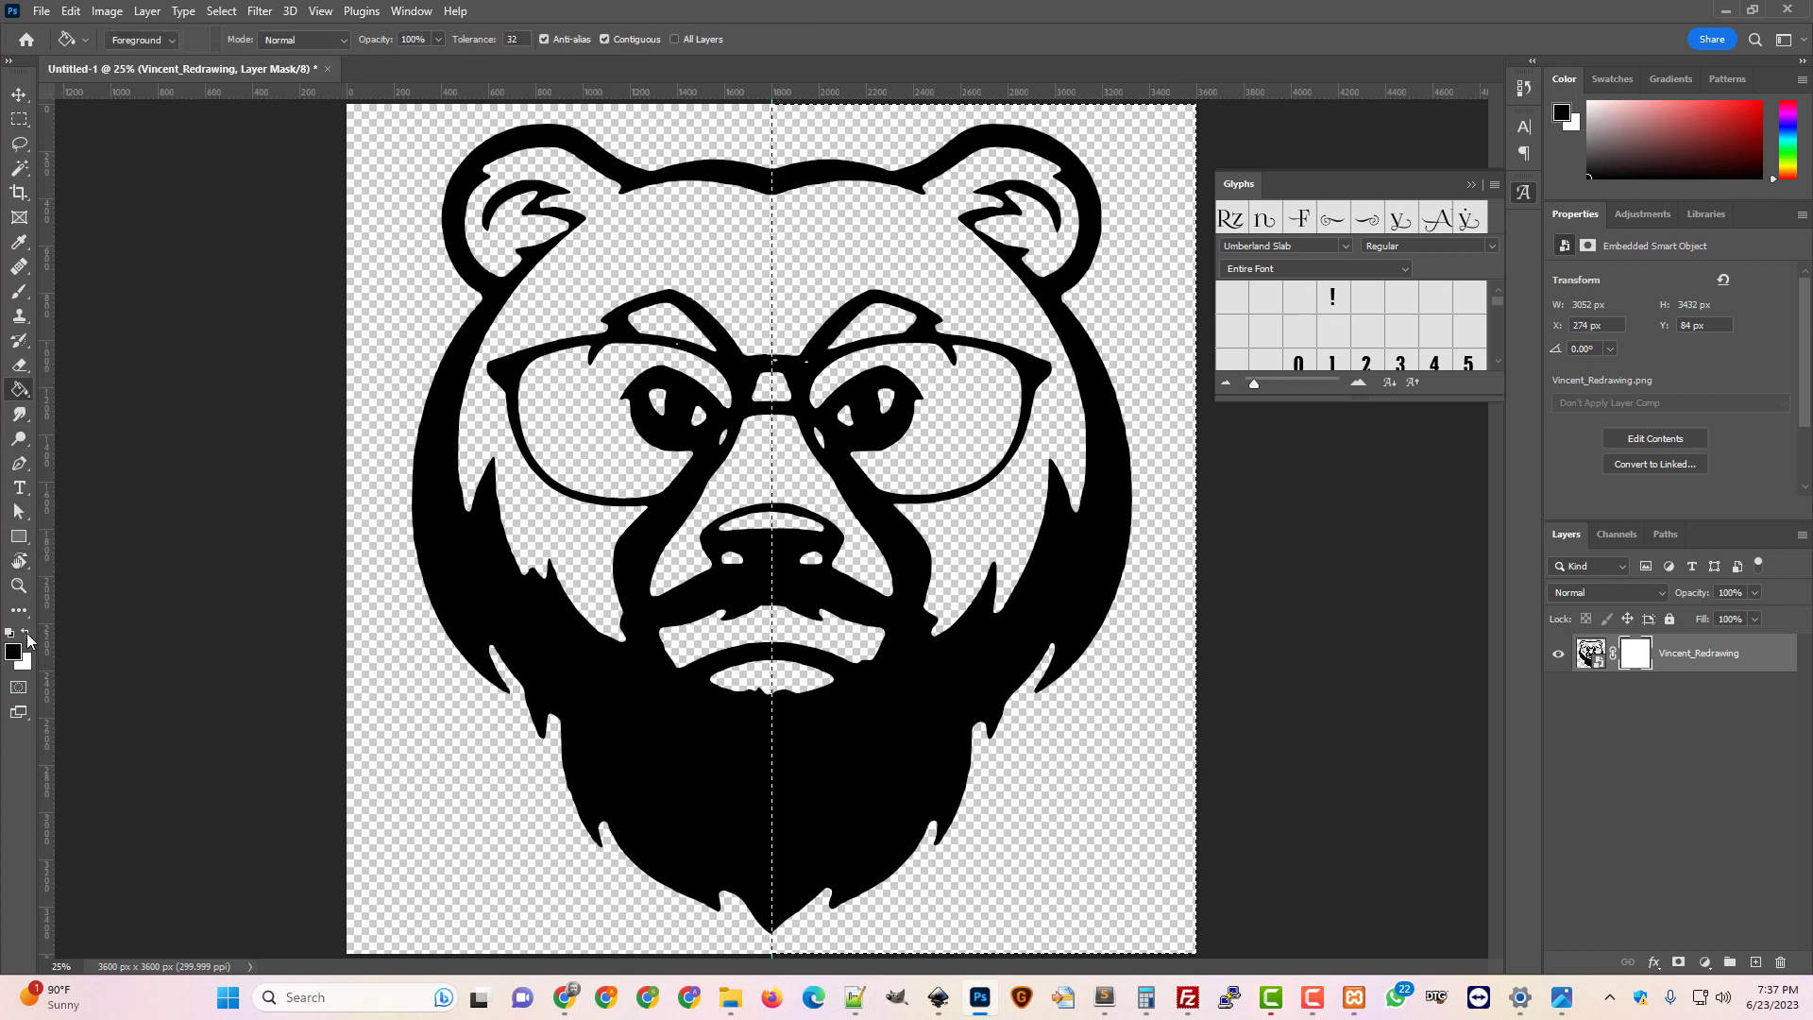
left_click(978, 482)
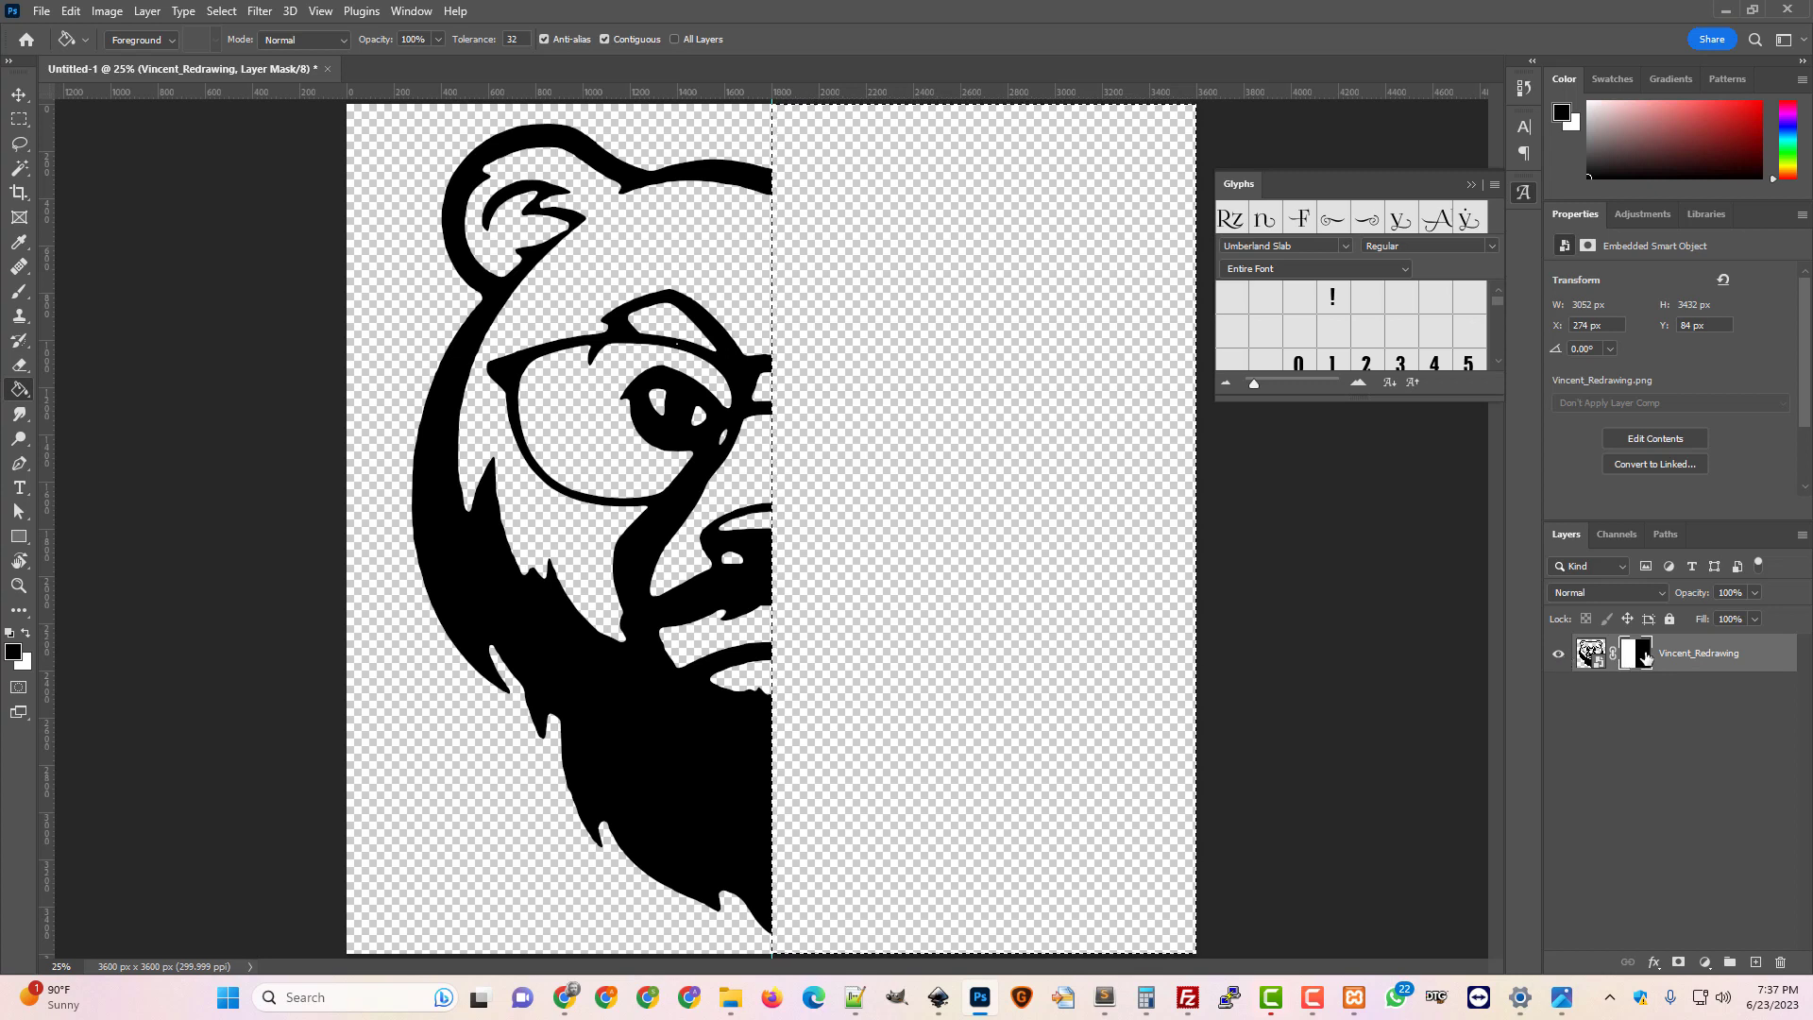
key("ctrl+d")
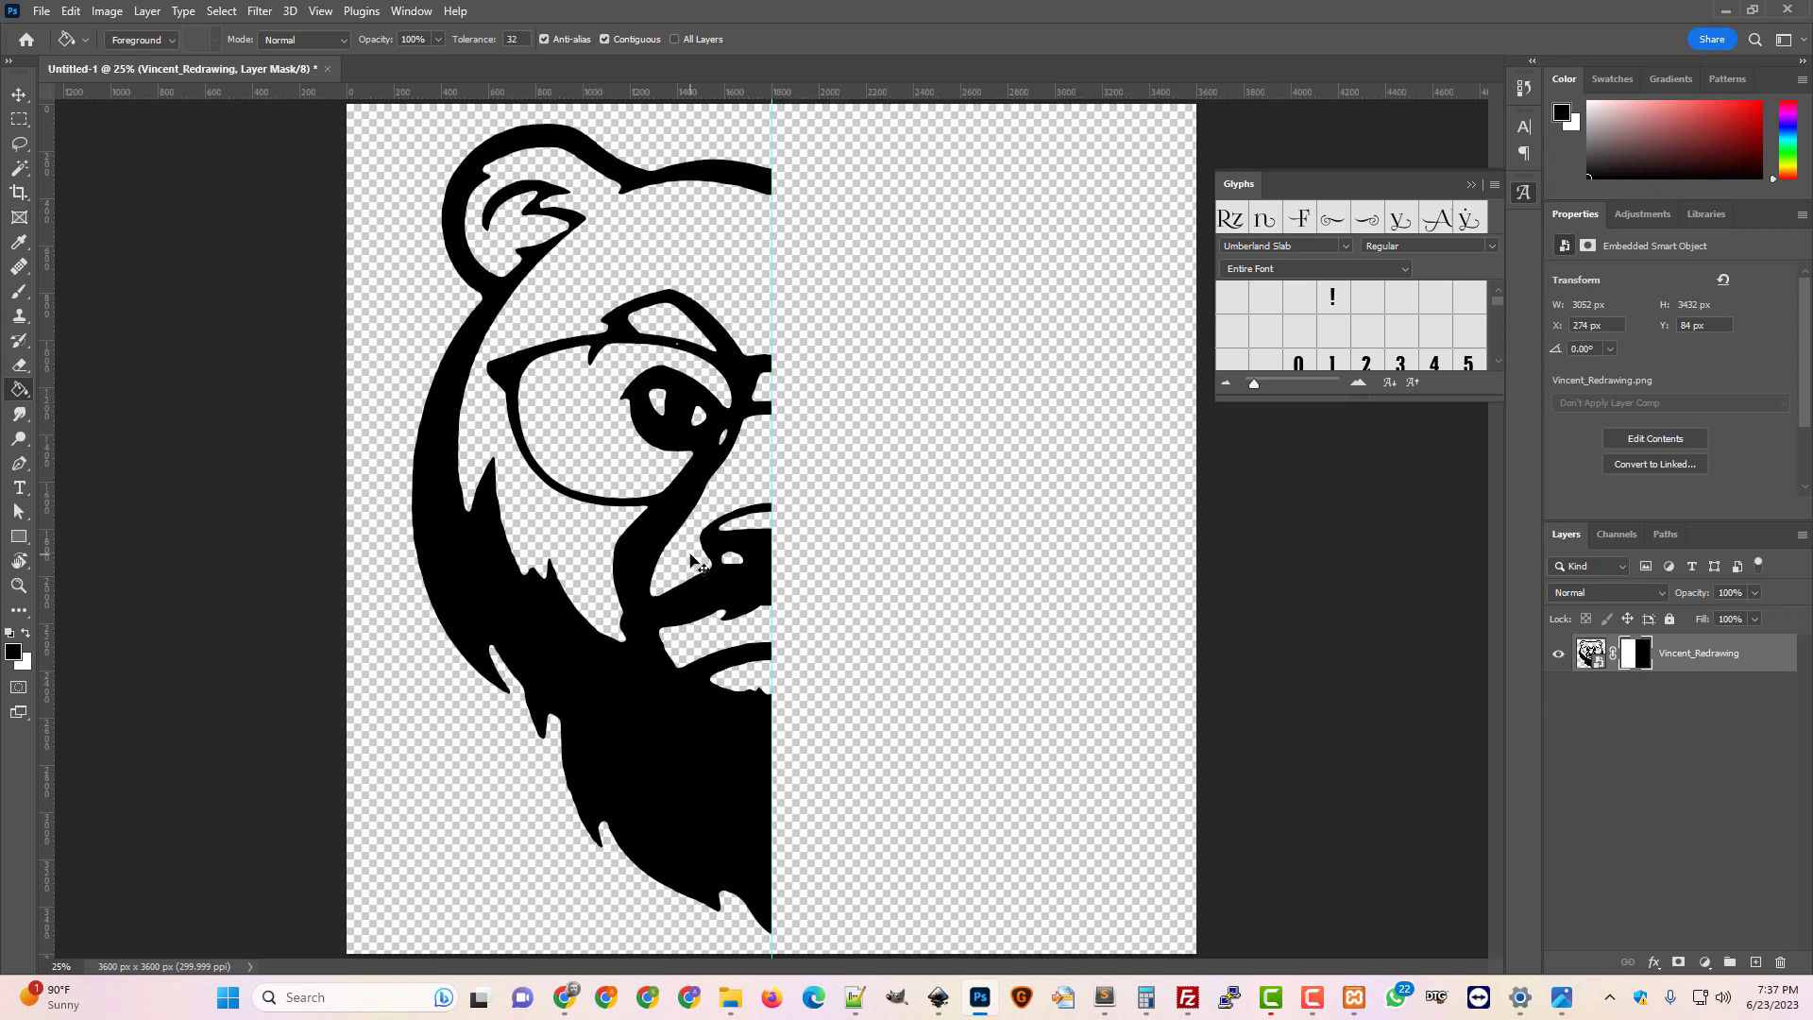
left_click(18, 95)
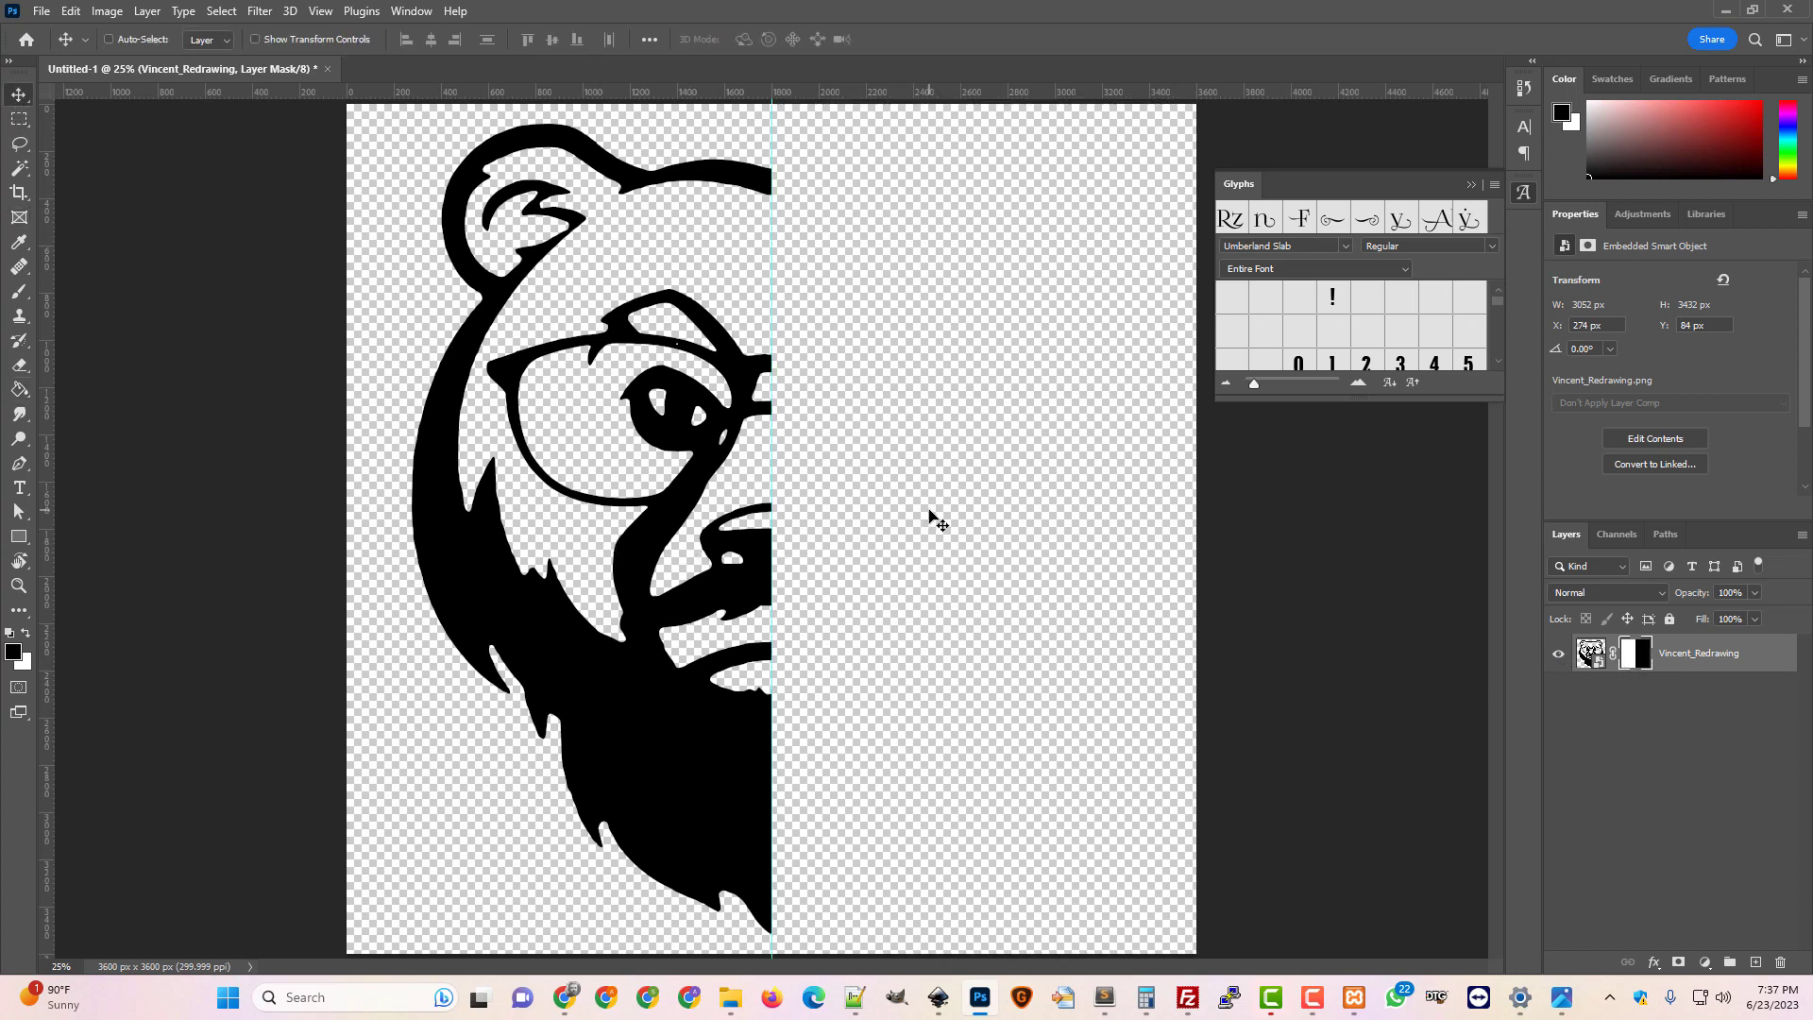
Scale the half bear to about 66% (2024 x 2276 px) and move it to X 58, Y 662
key("ctrl+t")
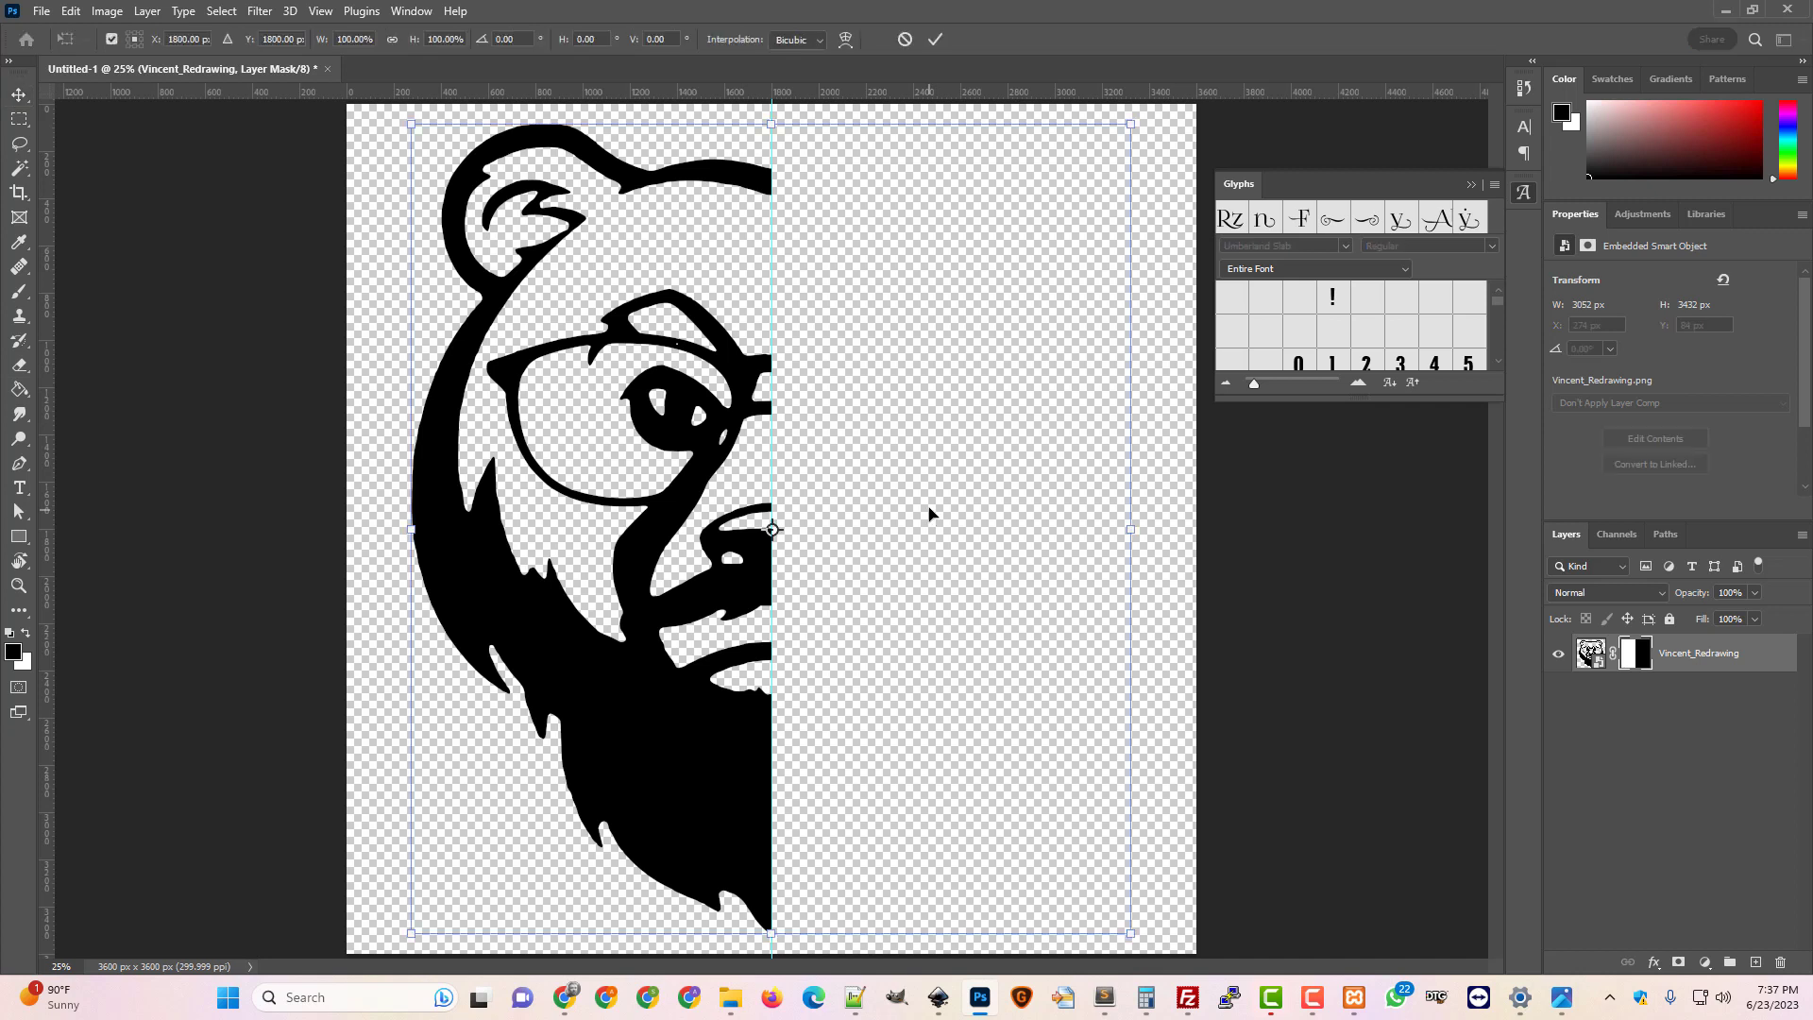
left_click_drag(1130, 126, 882, 396)
left_click_drag(581, 674, 529, 530)
key("Return")
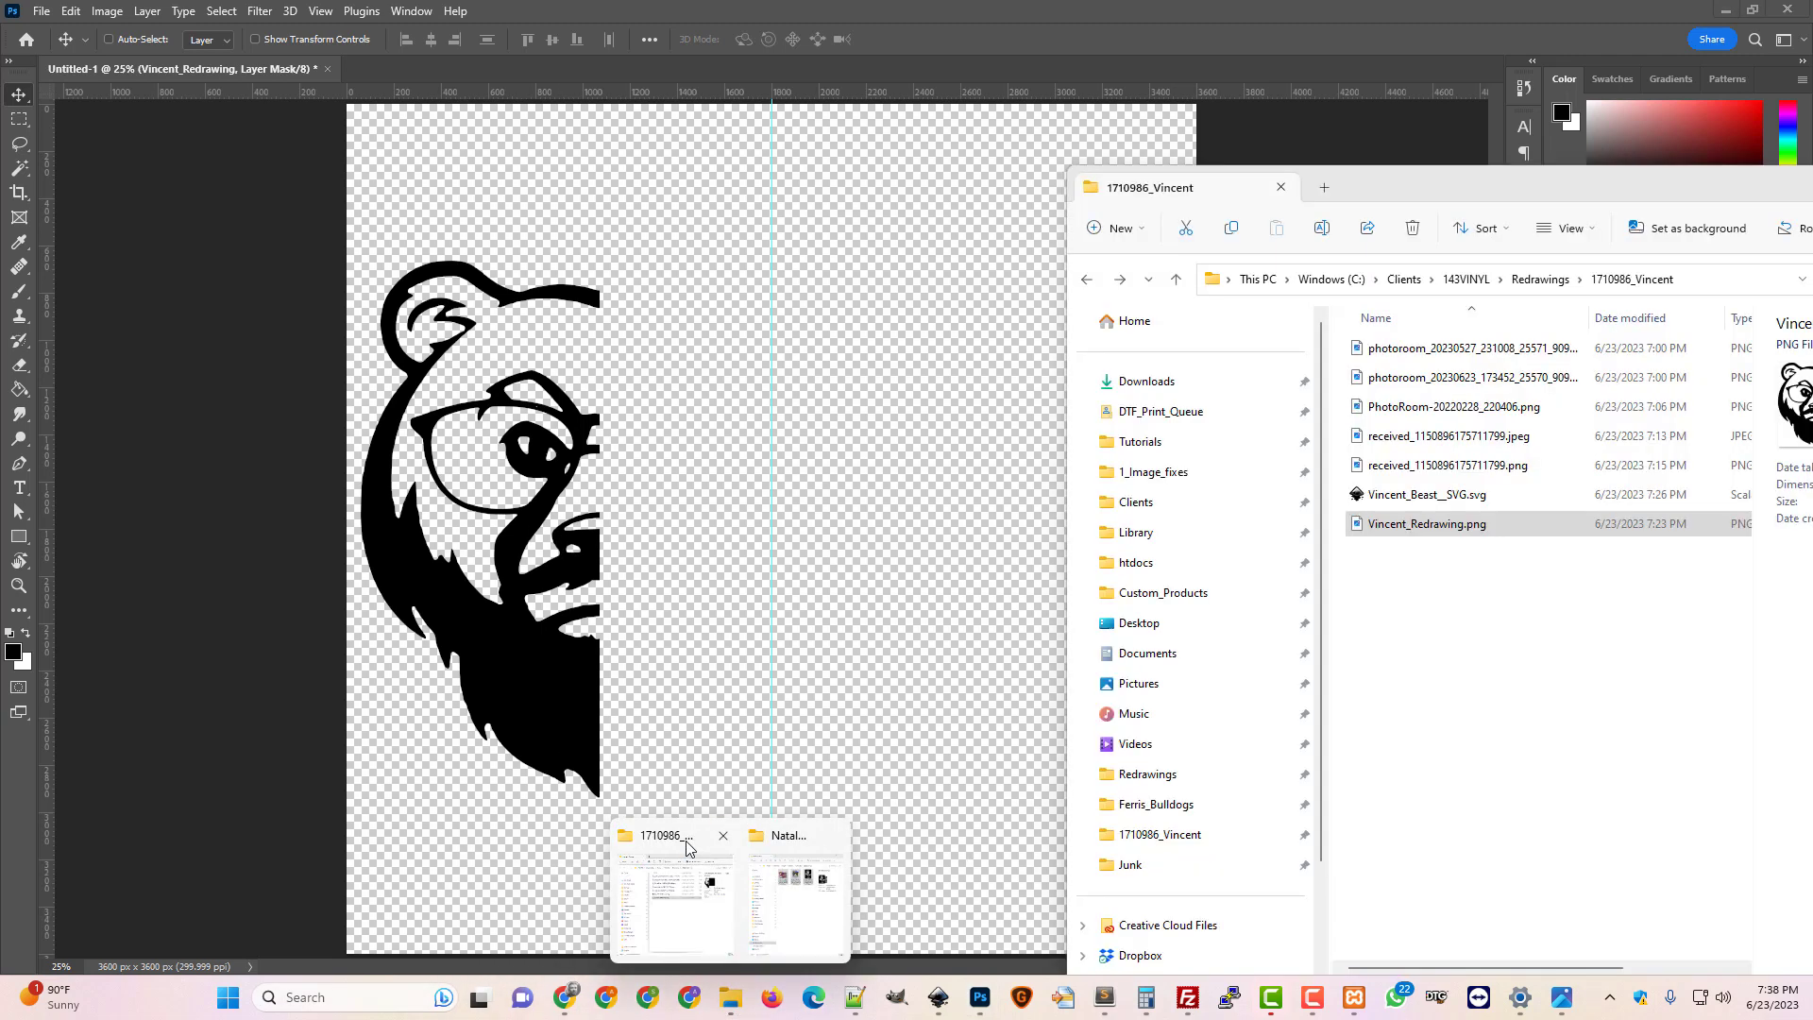
Place the RELEASE THE BEAST photoroom PNG into the document
mouse_move(780, 843)
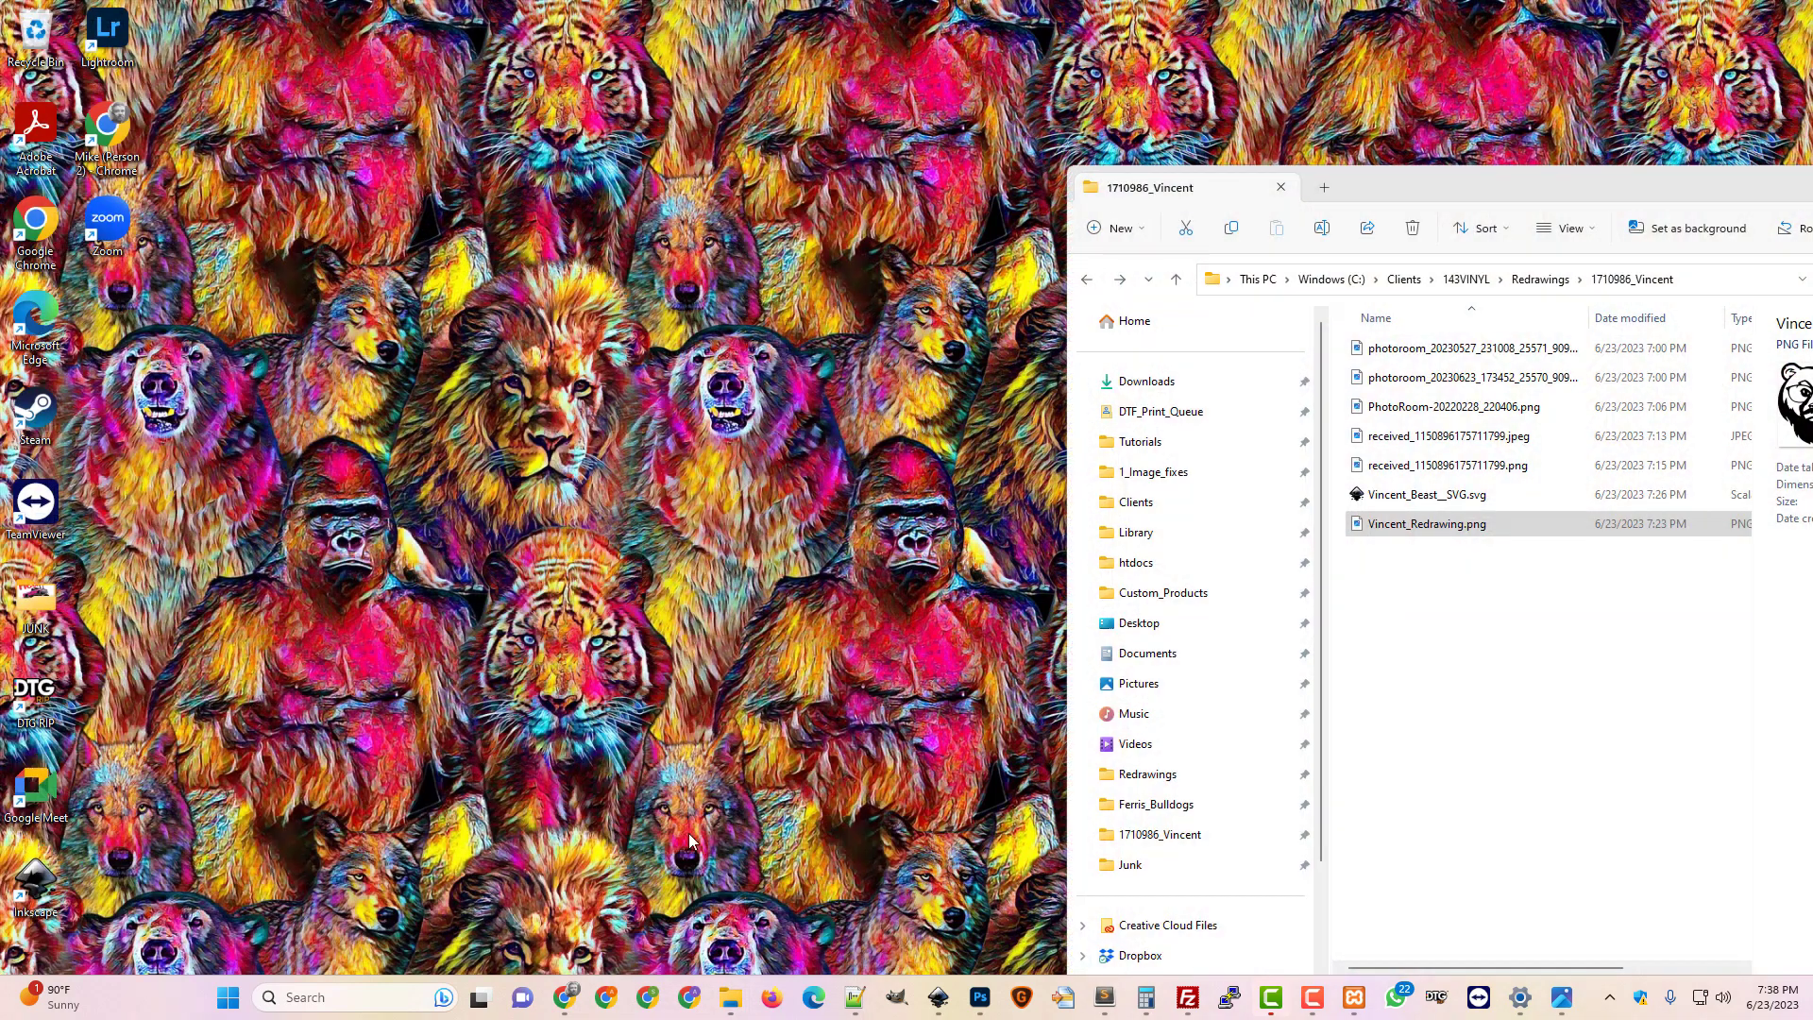
left_click(688, 833)
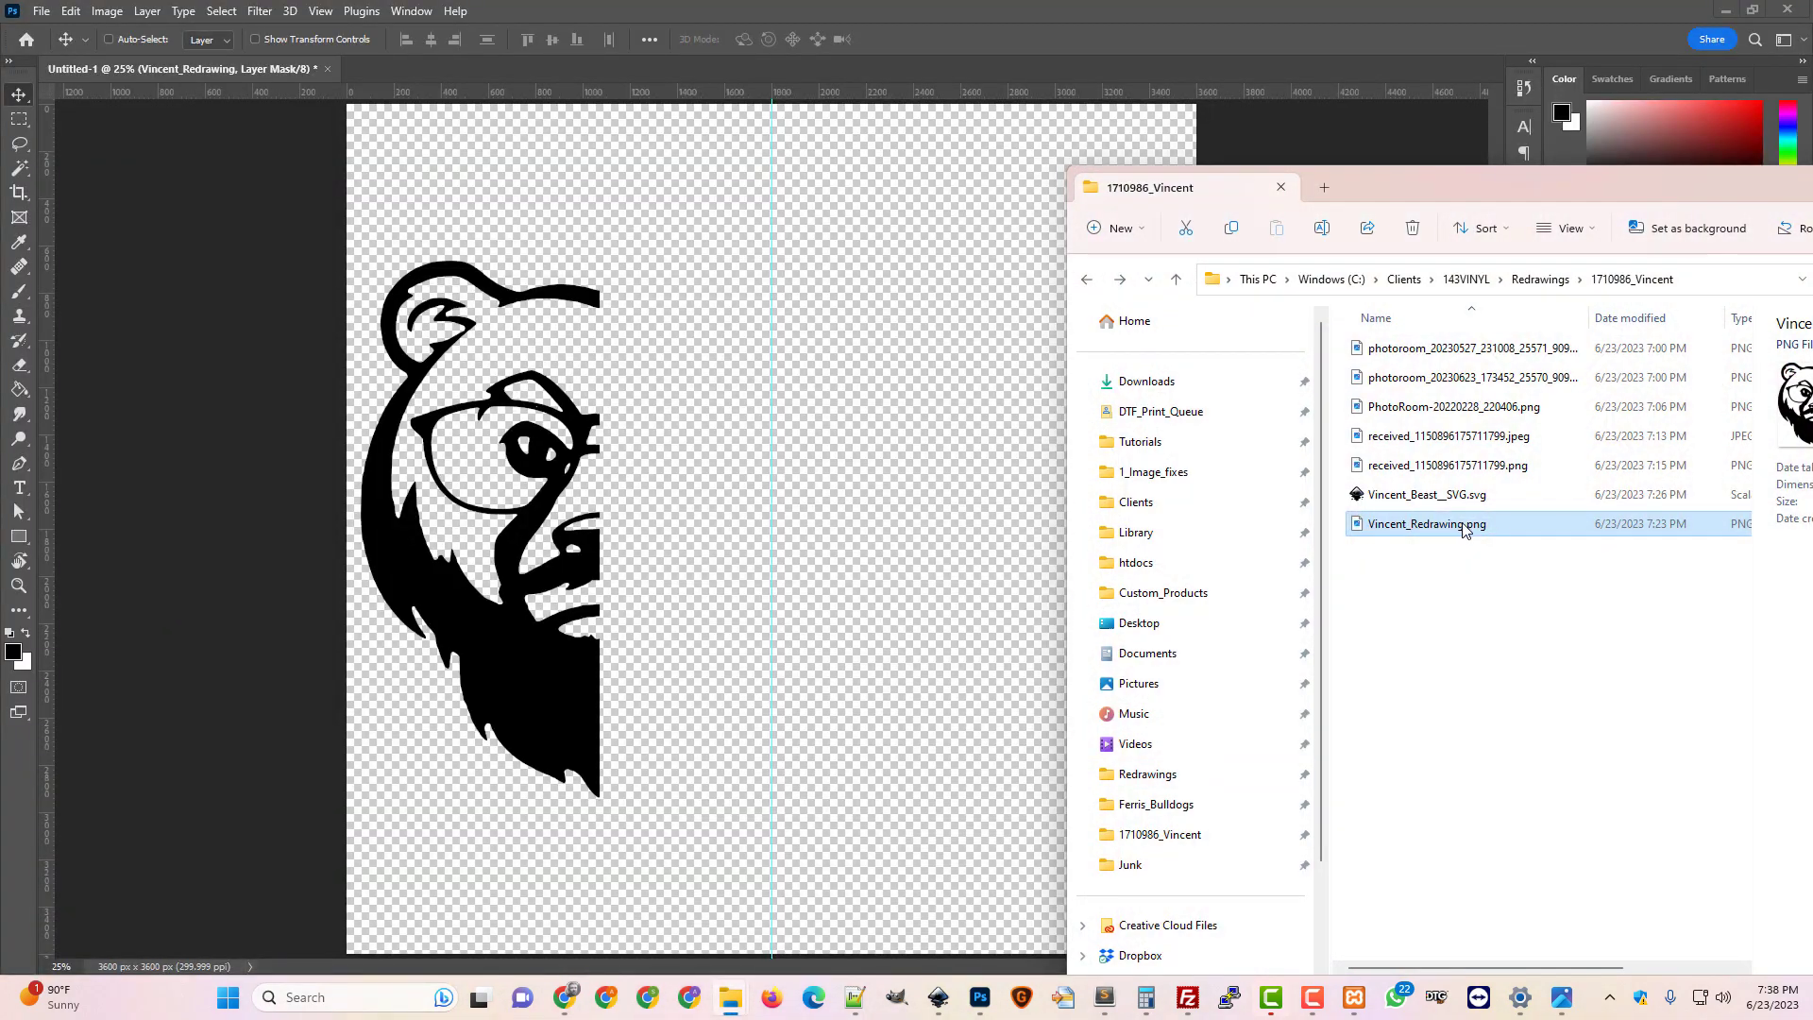
left_click(1463, 351)
left_click_drag(1463, 352, 696, 591)
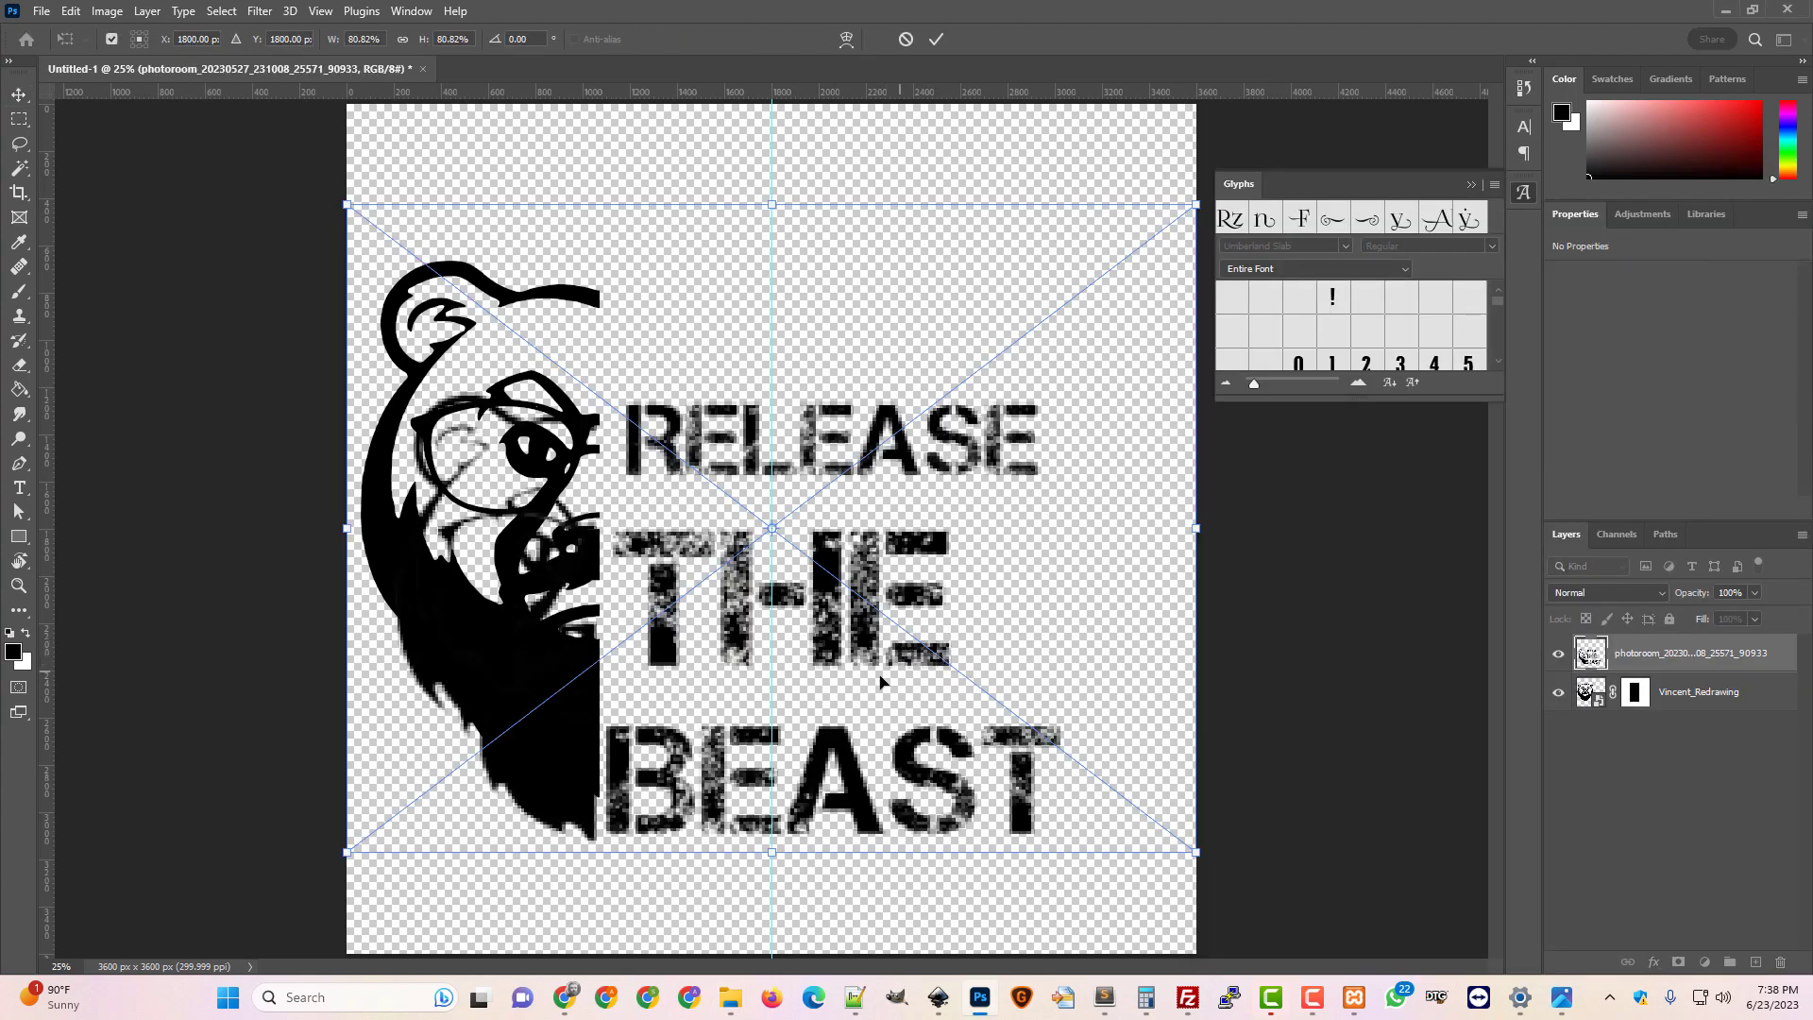
Scale the text image to about 96% (3276 x 2212 px) and nudge it beside the bear
left_click_drag(827, 765, 798, 635)
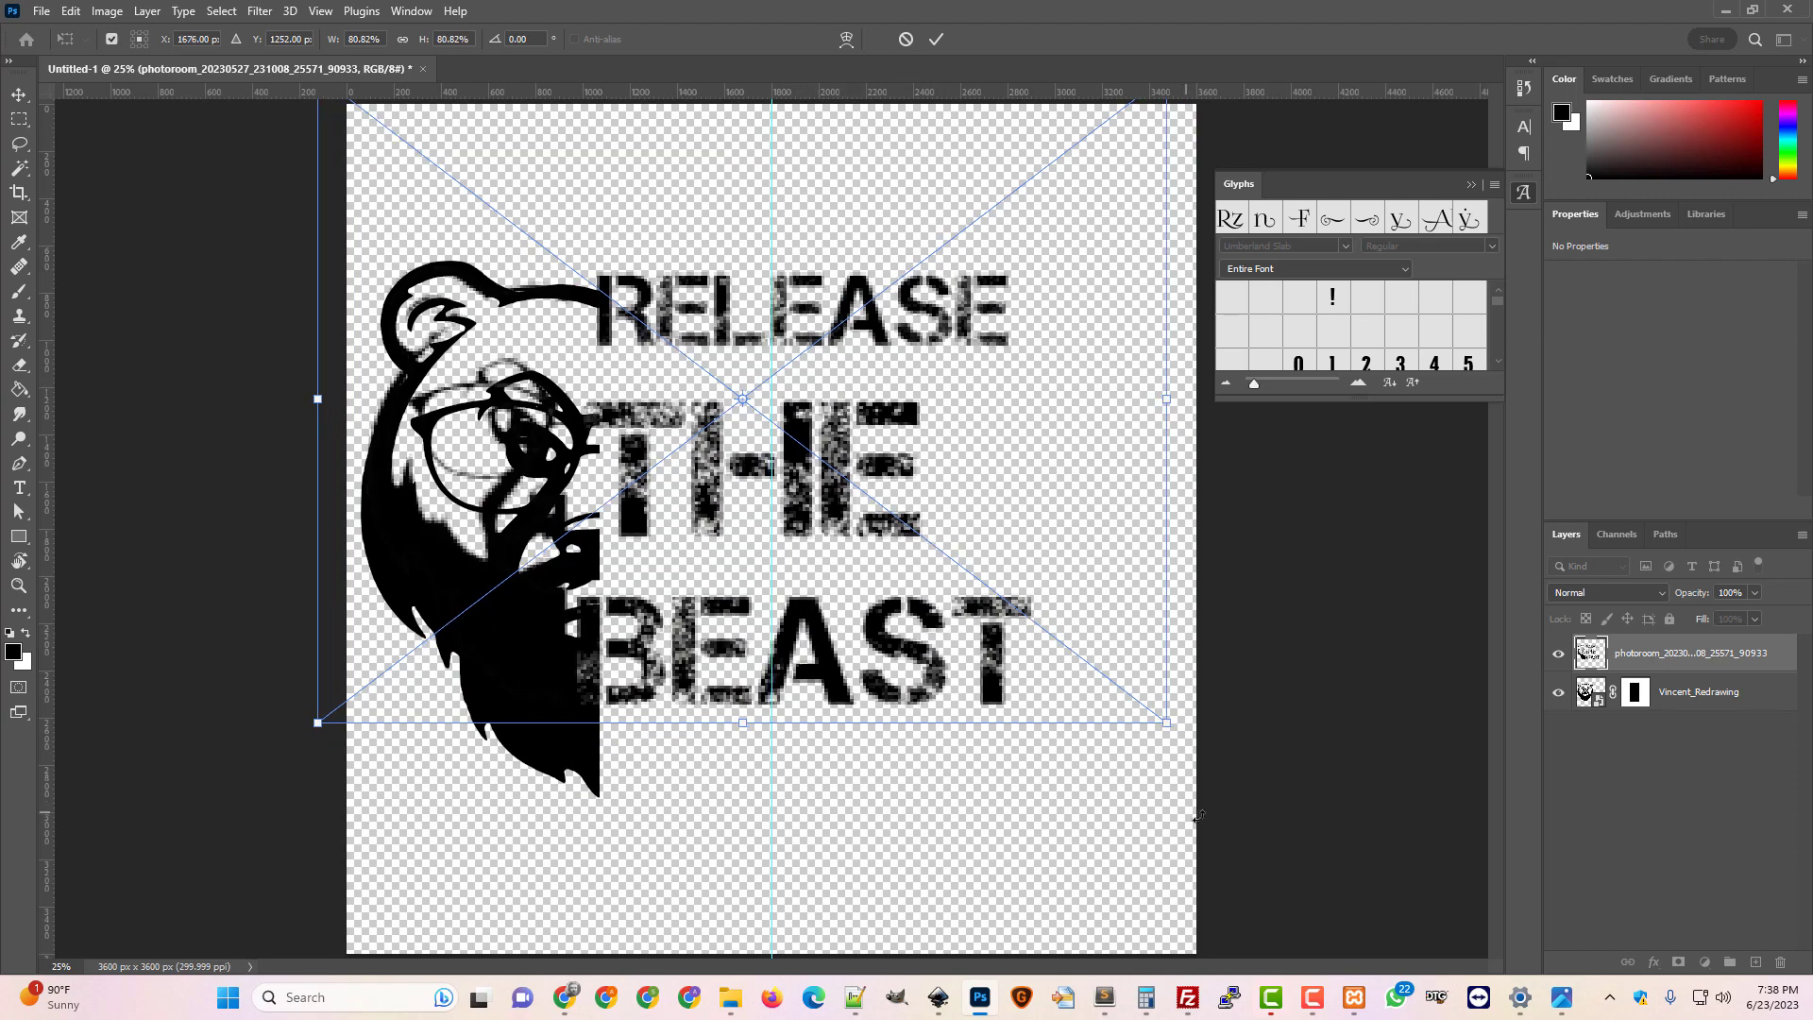
left_click_drag(1167, 742, 1259, 840)
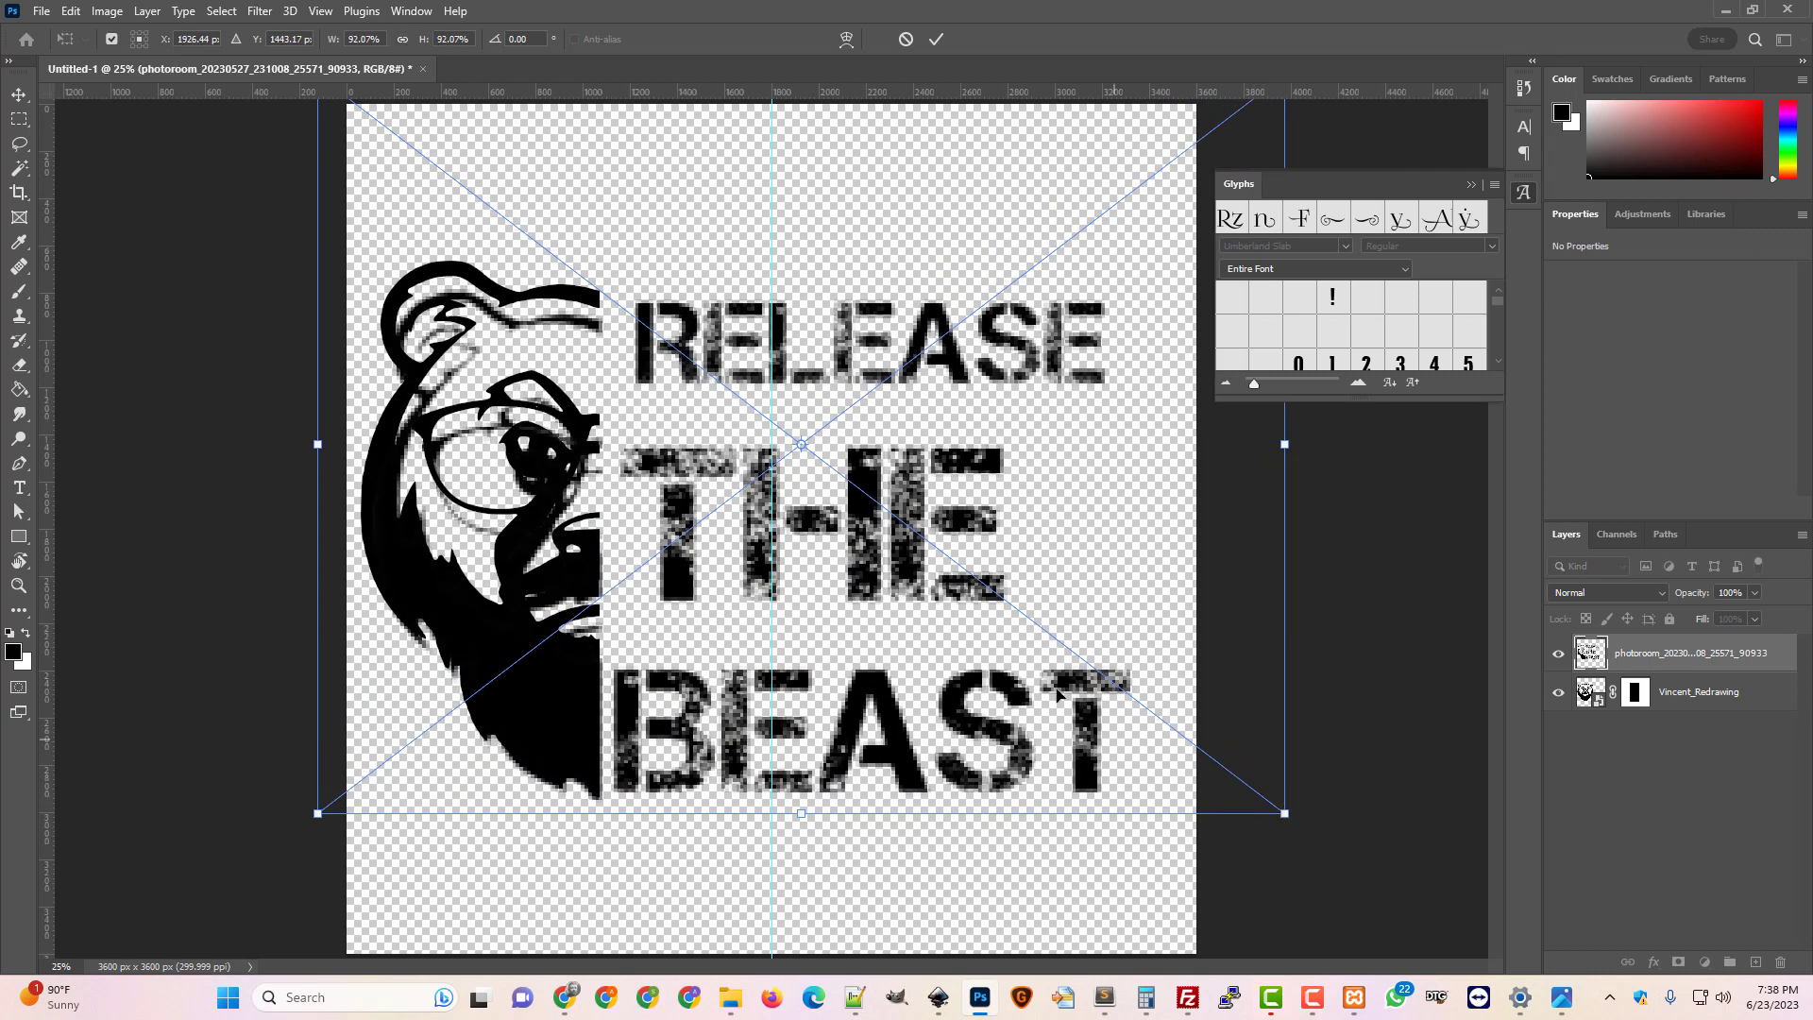
left_click_drag(944, 609, 940, 586)
left_click_drag(1279, 786, 1292, 801)
key("Up")
key("Up")
key("Up")
key("Up")
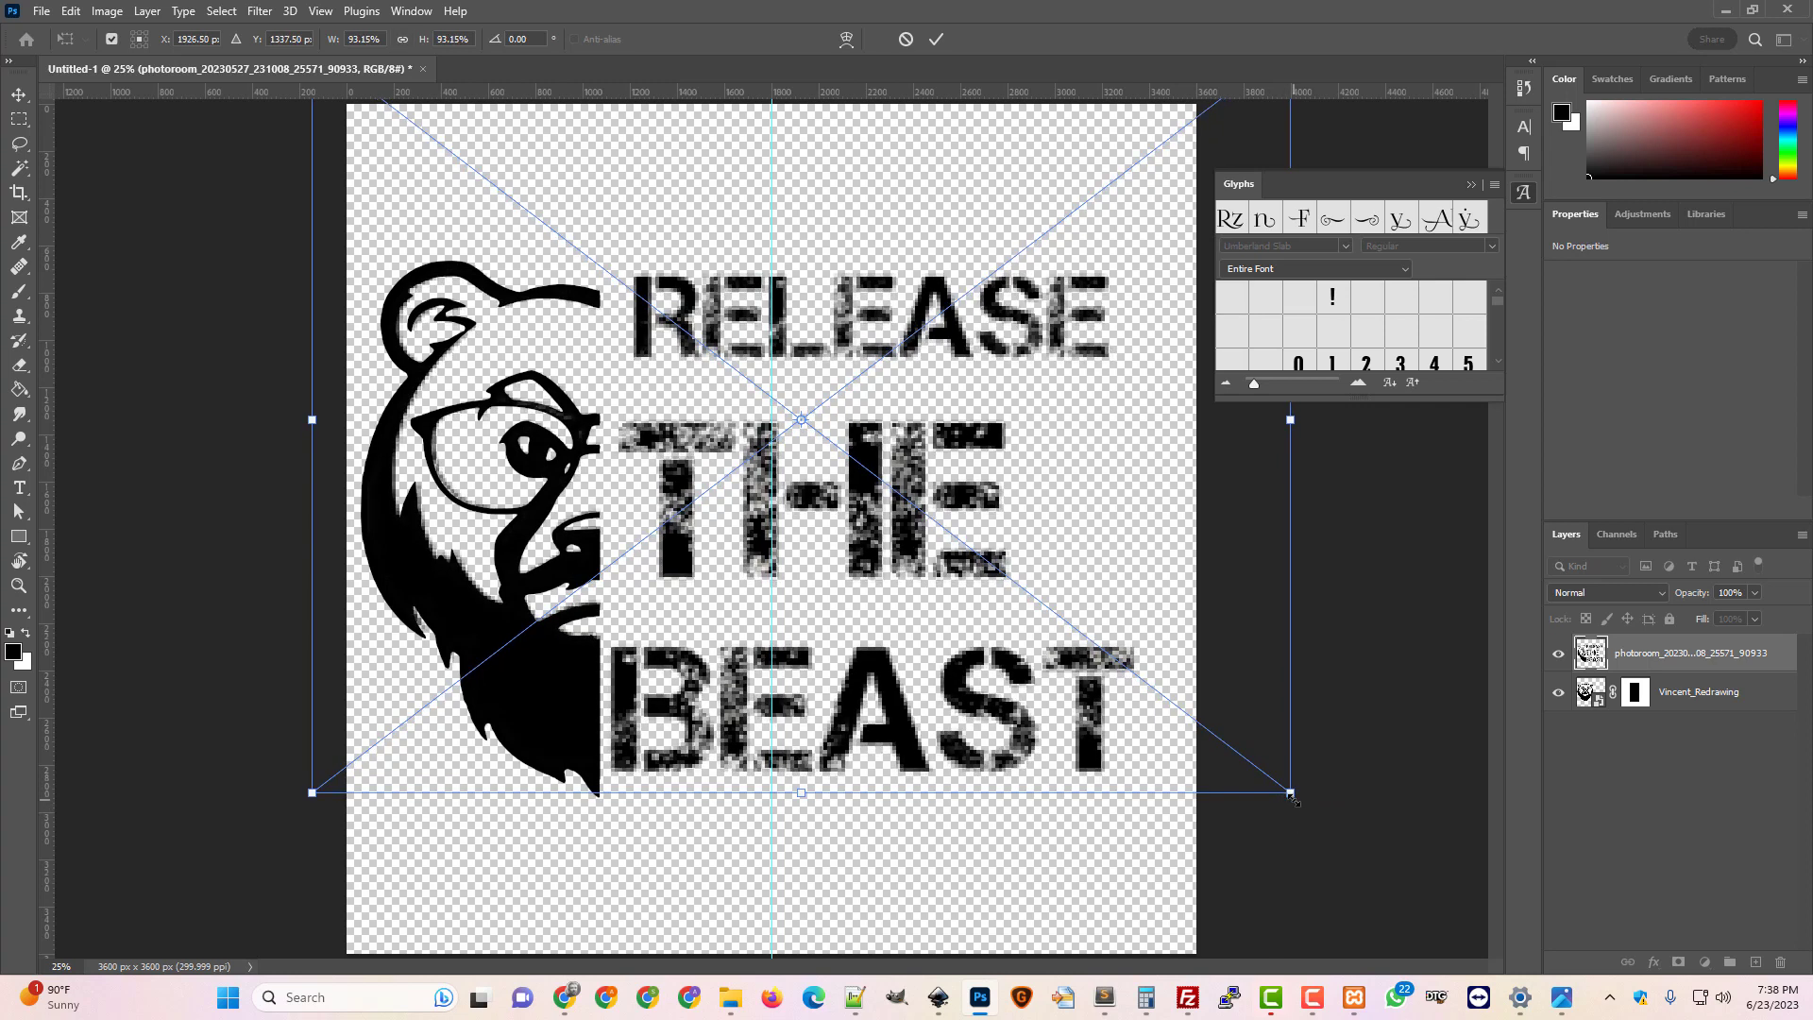
mouse_move(1291, 794)
left_mouse_down()
mouse_move(1314, 827)
mouse_move(1283, 809)
left_mouse_up()
key("Return")
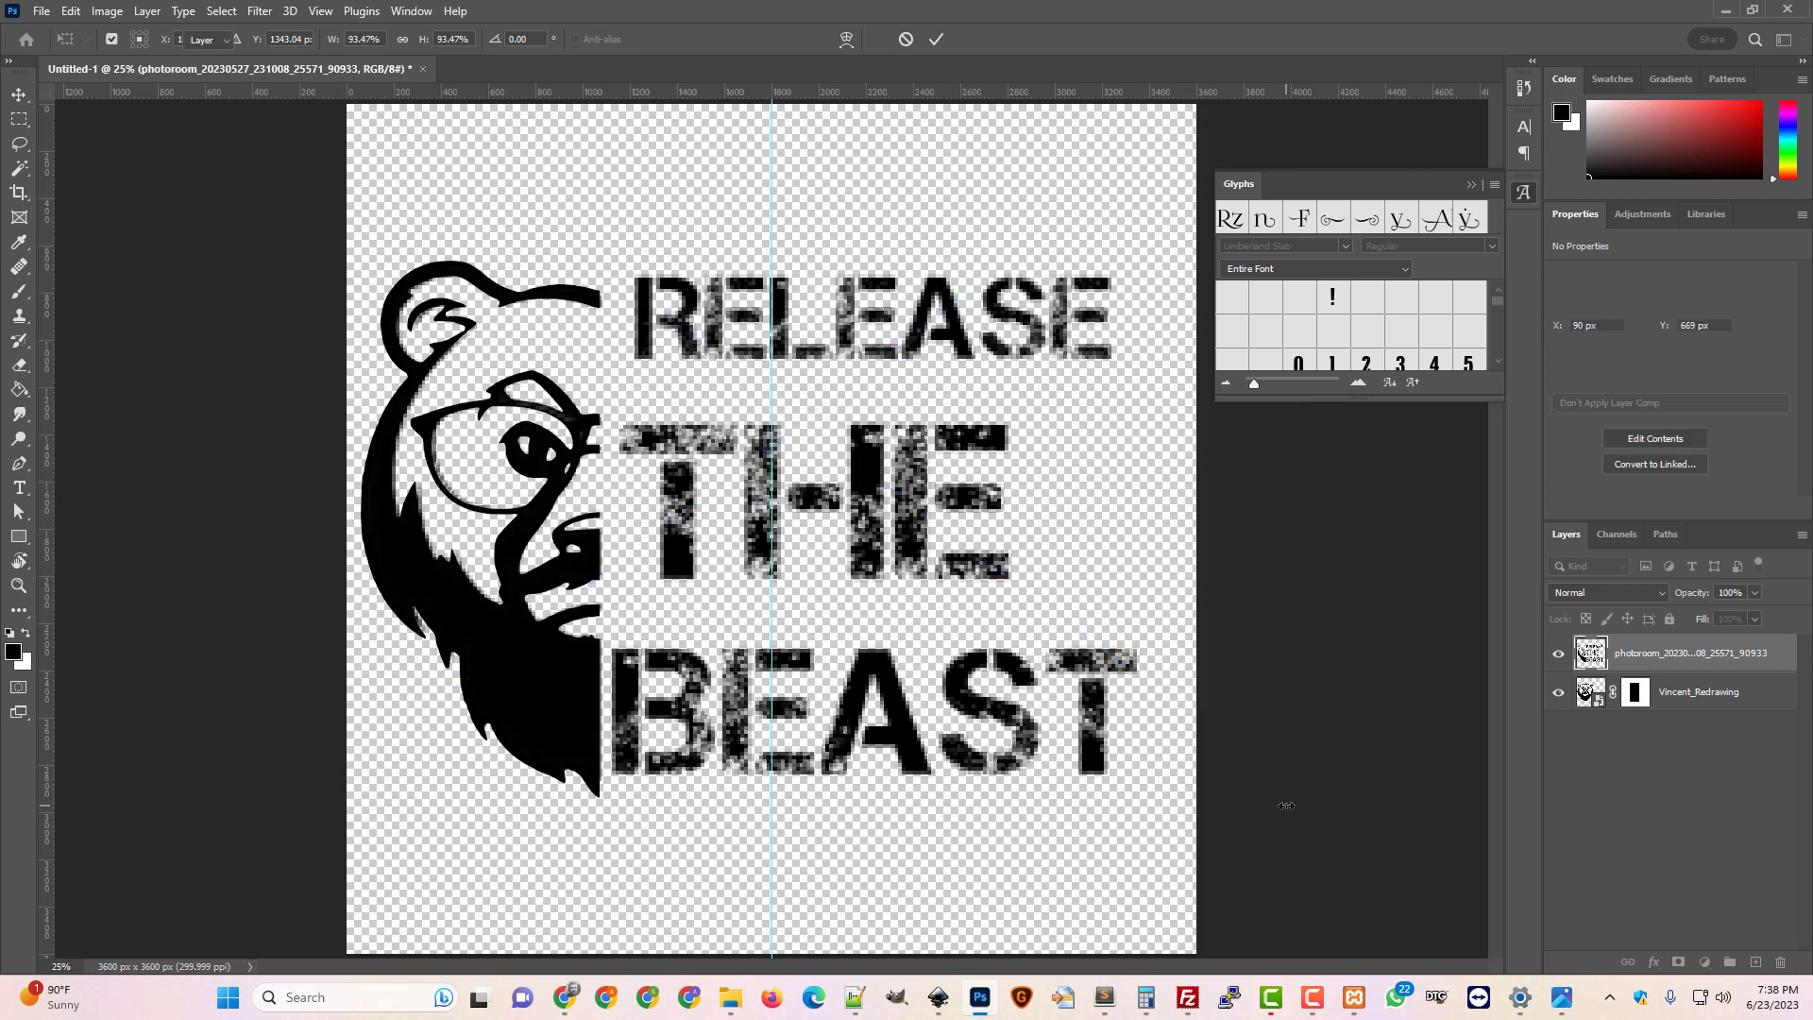
key("shift+Down")
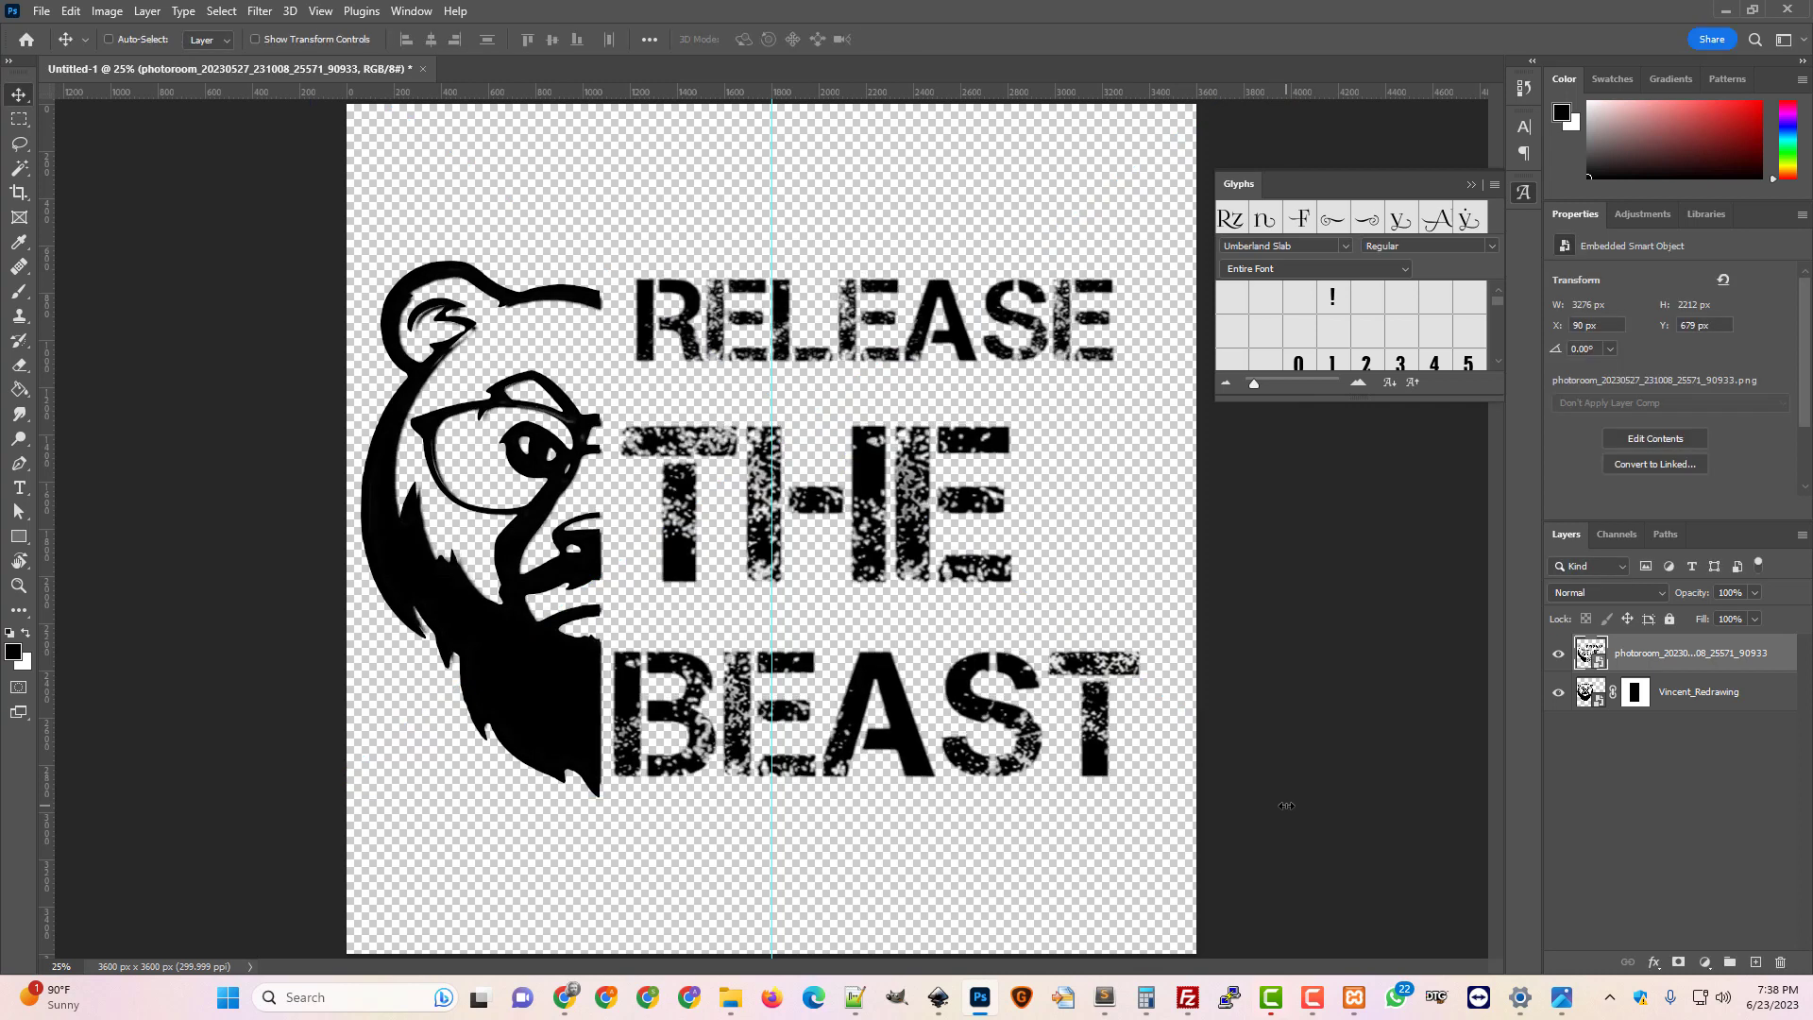
key("Up")
key("Up")
key("Up")
key("Up")
key("Up")
key("Up")
key("Up")
key("Up")
key("Up")
key("Up")
key("Up")
key("Up")
key("Left")
key("Left")
key("Left")
key("Left")
key("Left")
key("Left")
key("Left")
key("Left")
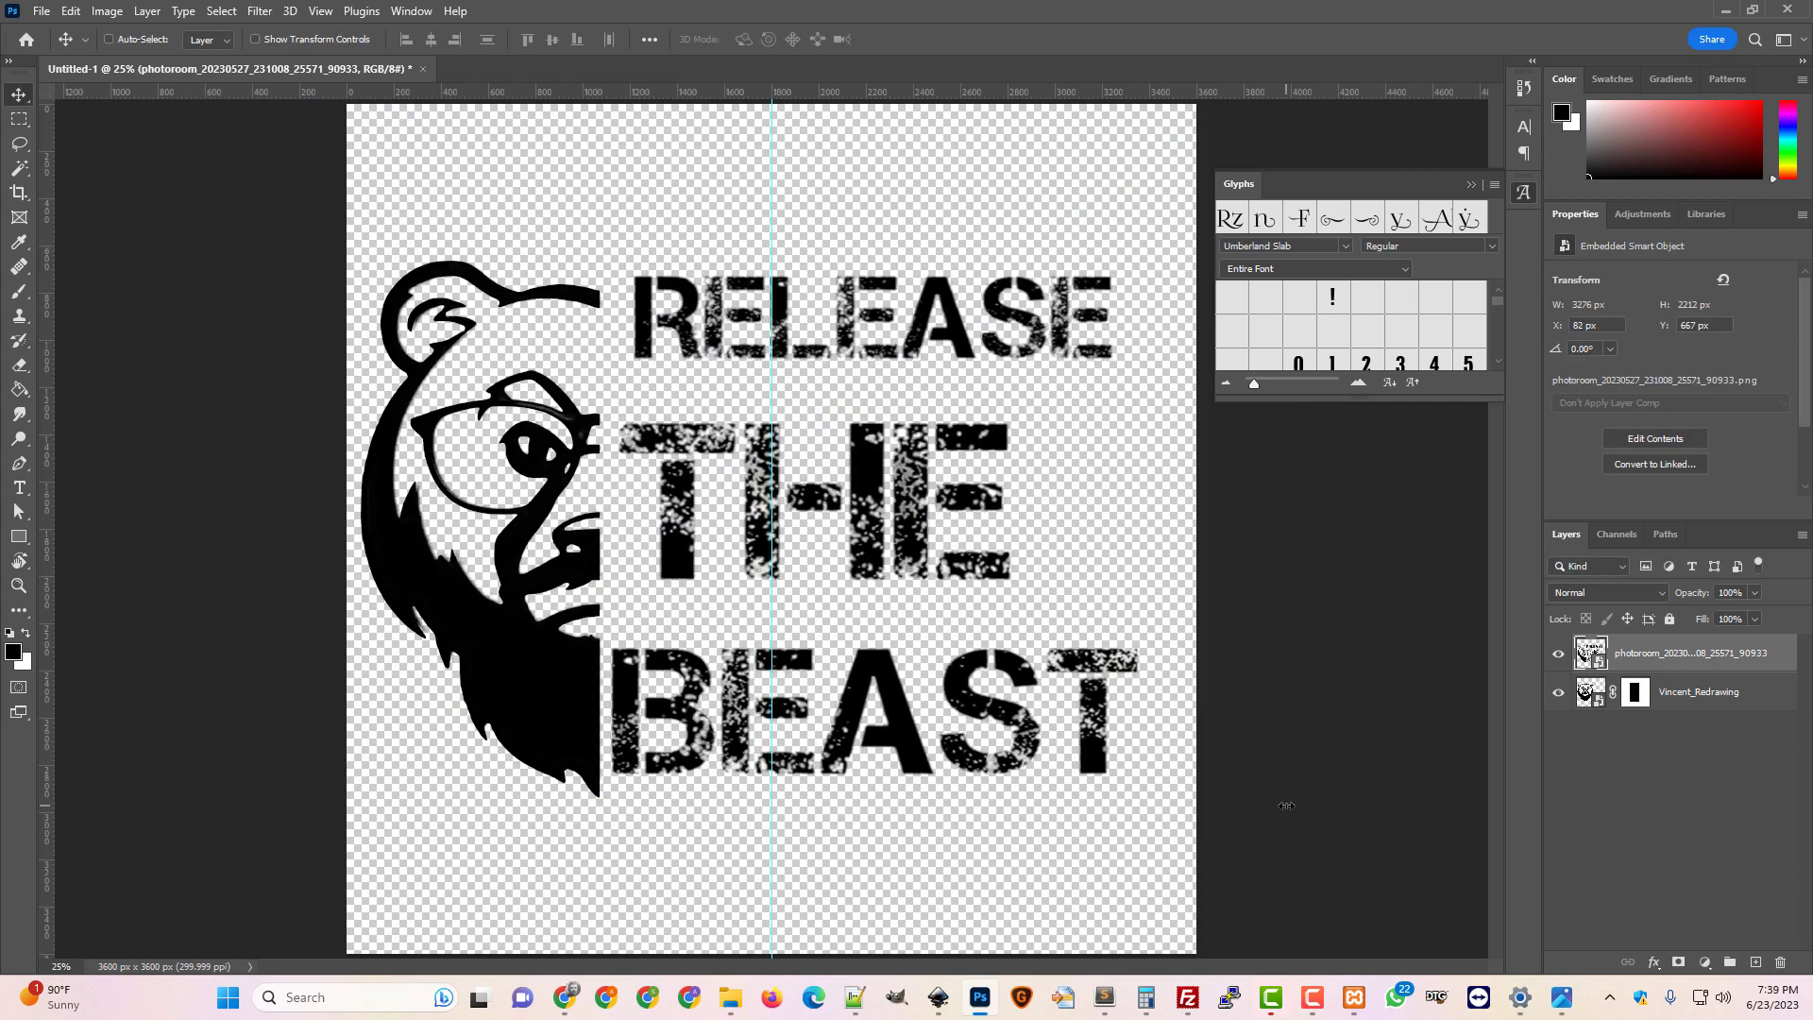
key("Left")
key("Left")
key("Left")
key("Left")
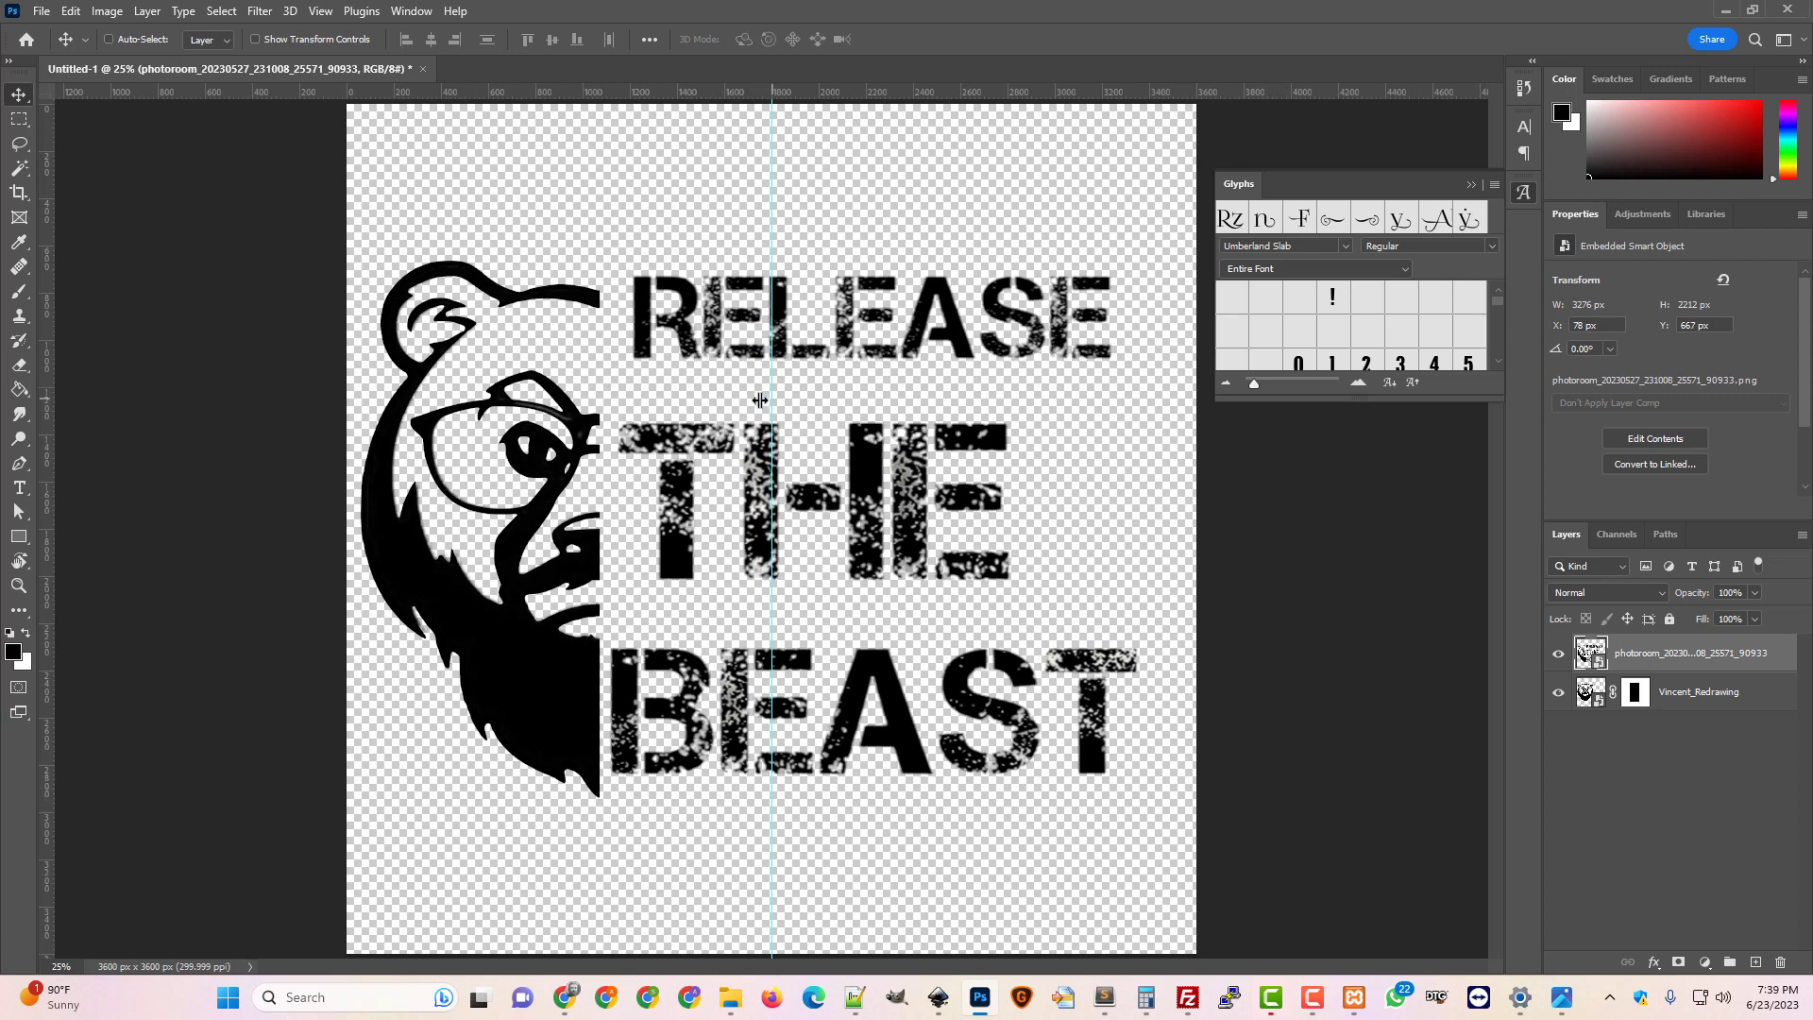
Remove the centre guide and set the Type tool font to D Day Stencil
left_click_drag(760, 400, 38, 430)
left_click(18, 487)
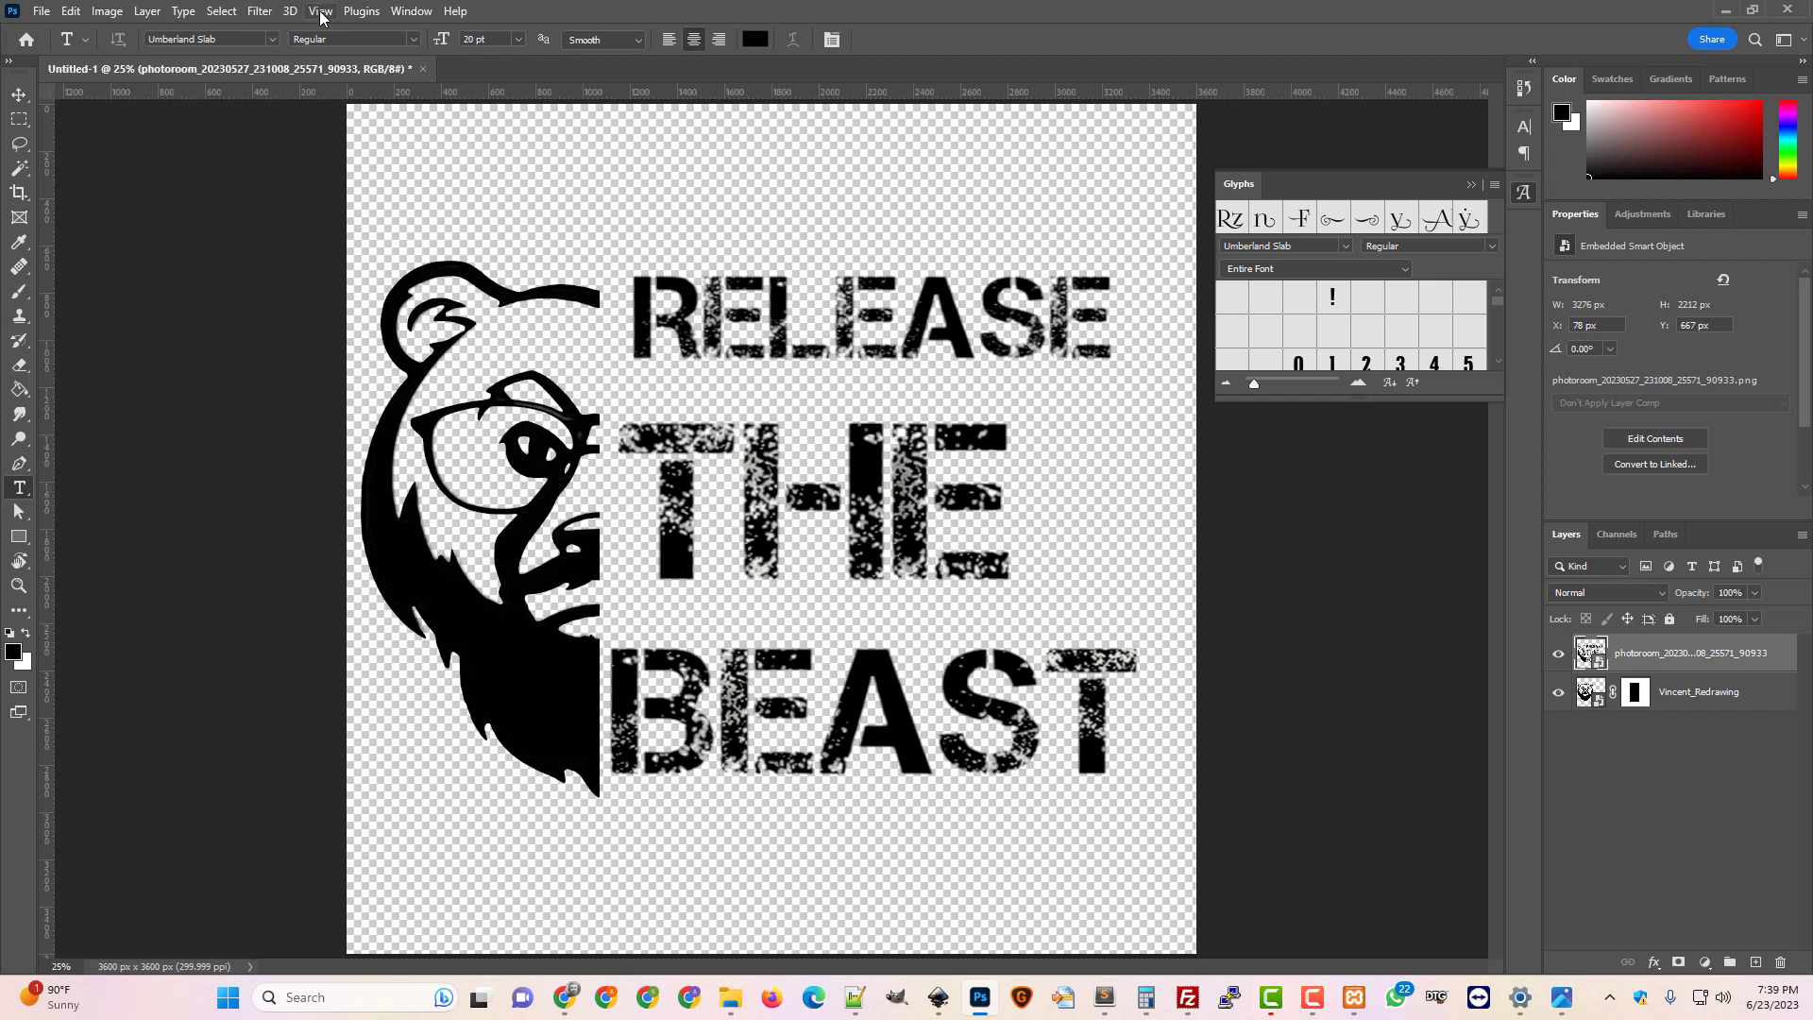
left_click(235, 39)
left_click_drag(218, 41, 87, 38)
type("d")
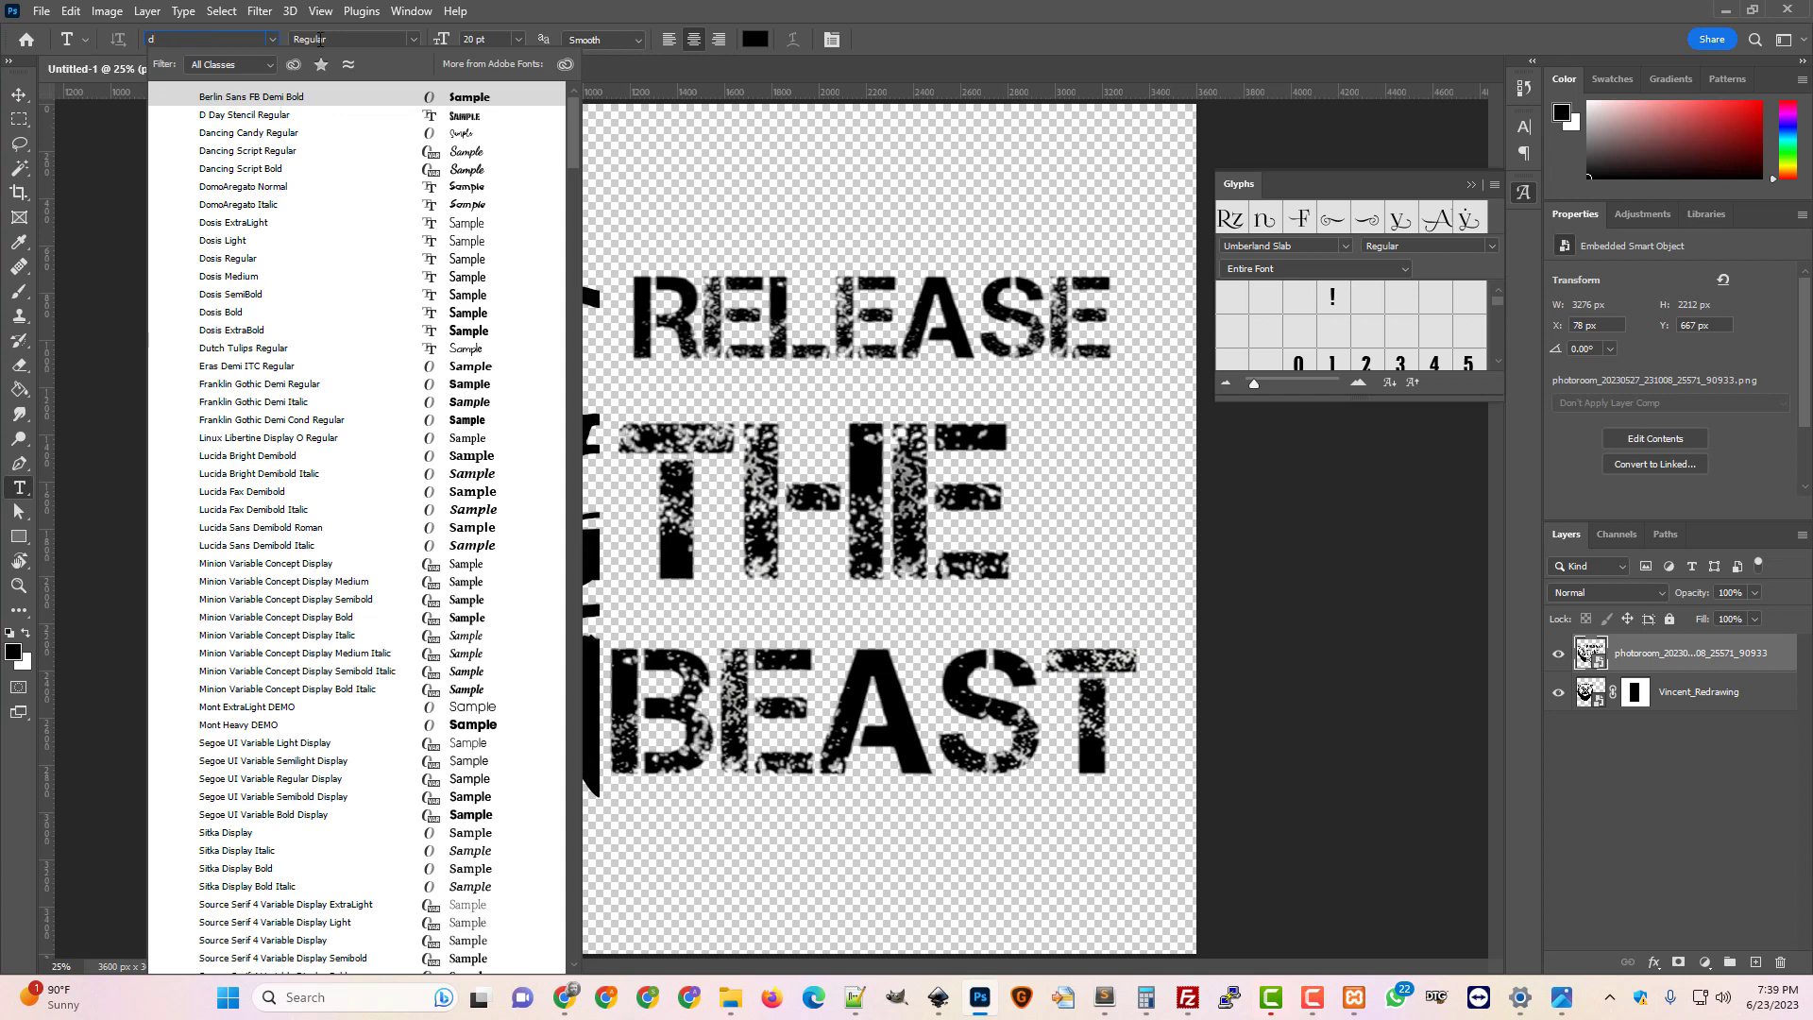
key("Down")
key("Return")
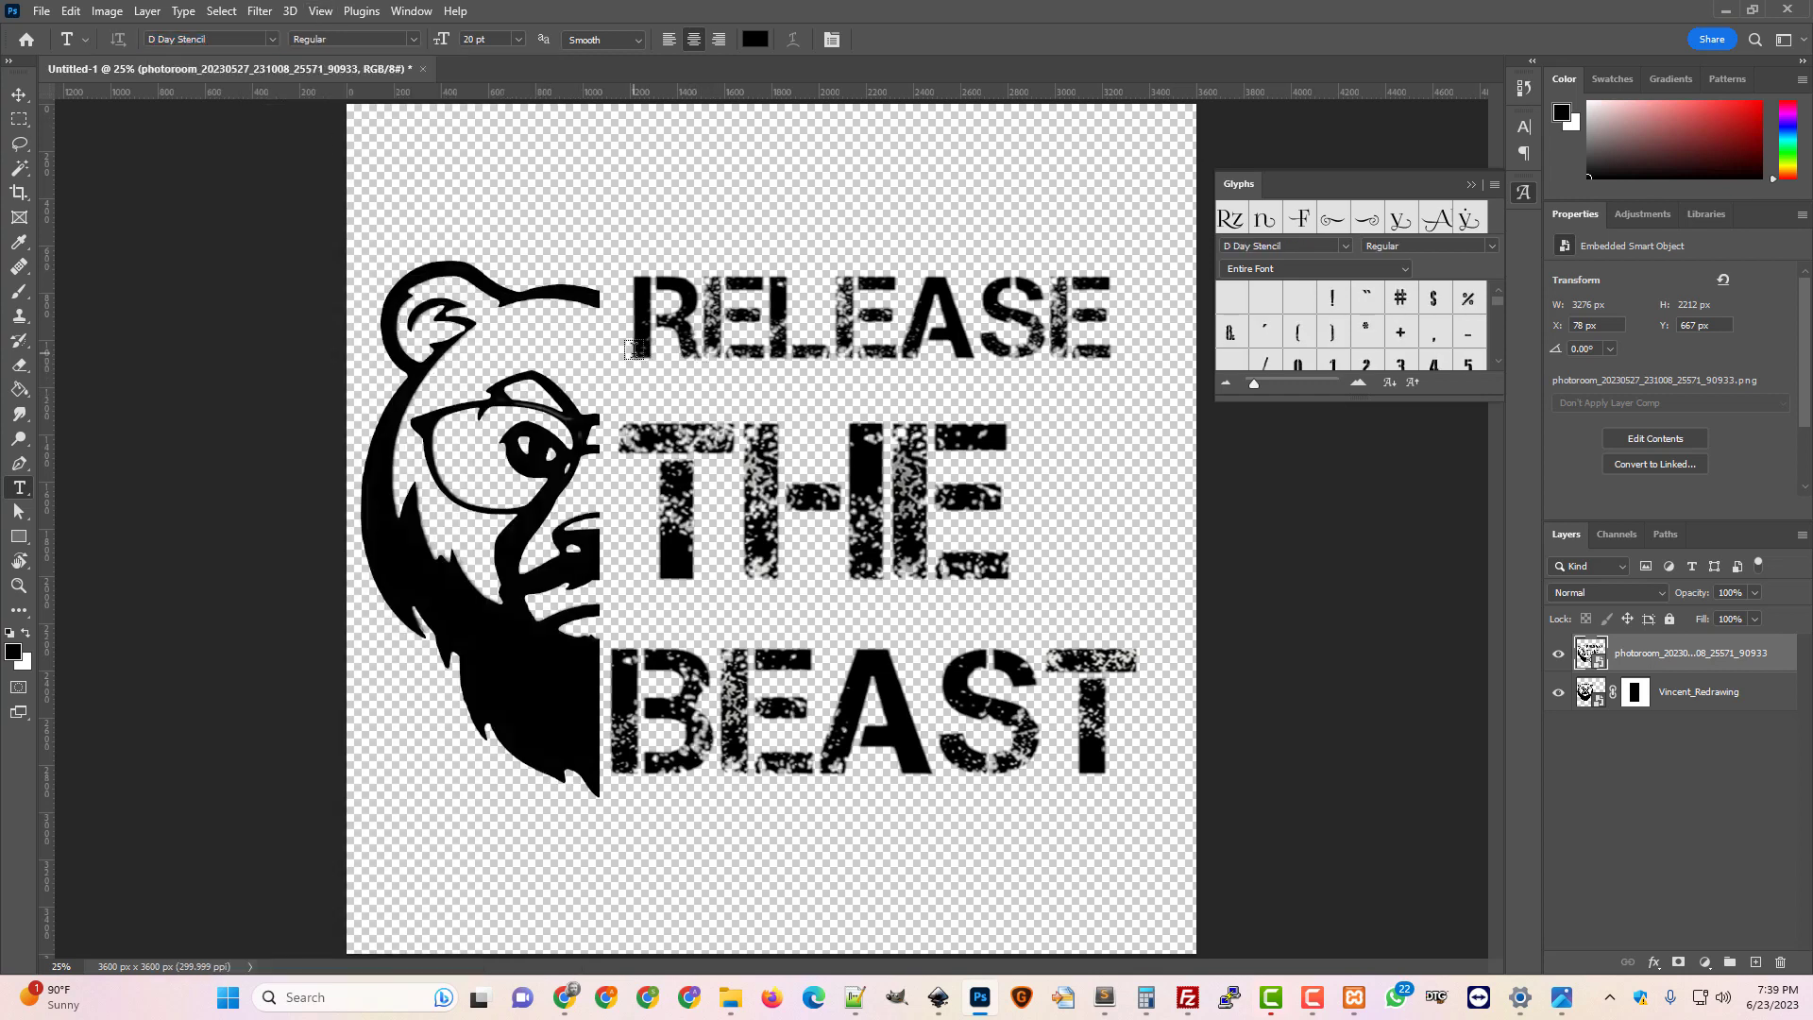
Type RELEASE as a new 20 pt text layer and commit it
left_click(634, 349)
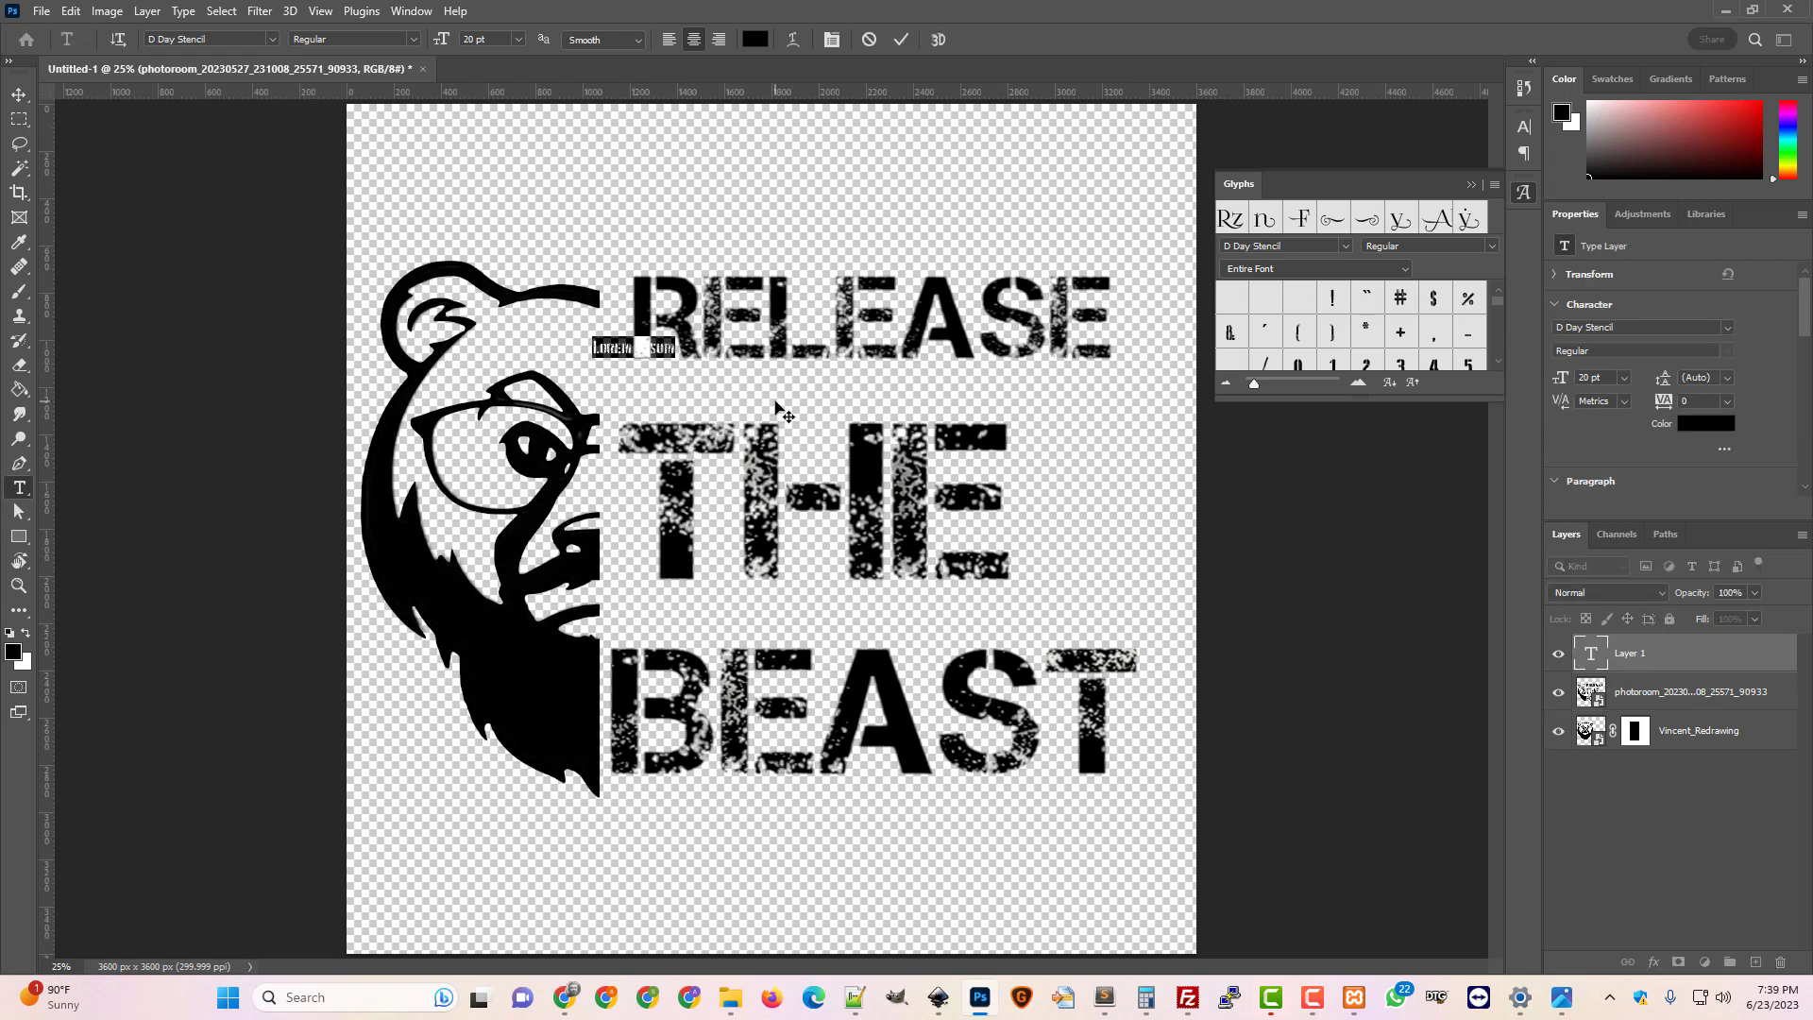
type("RELEASE")
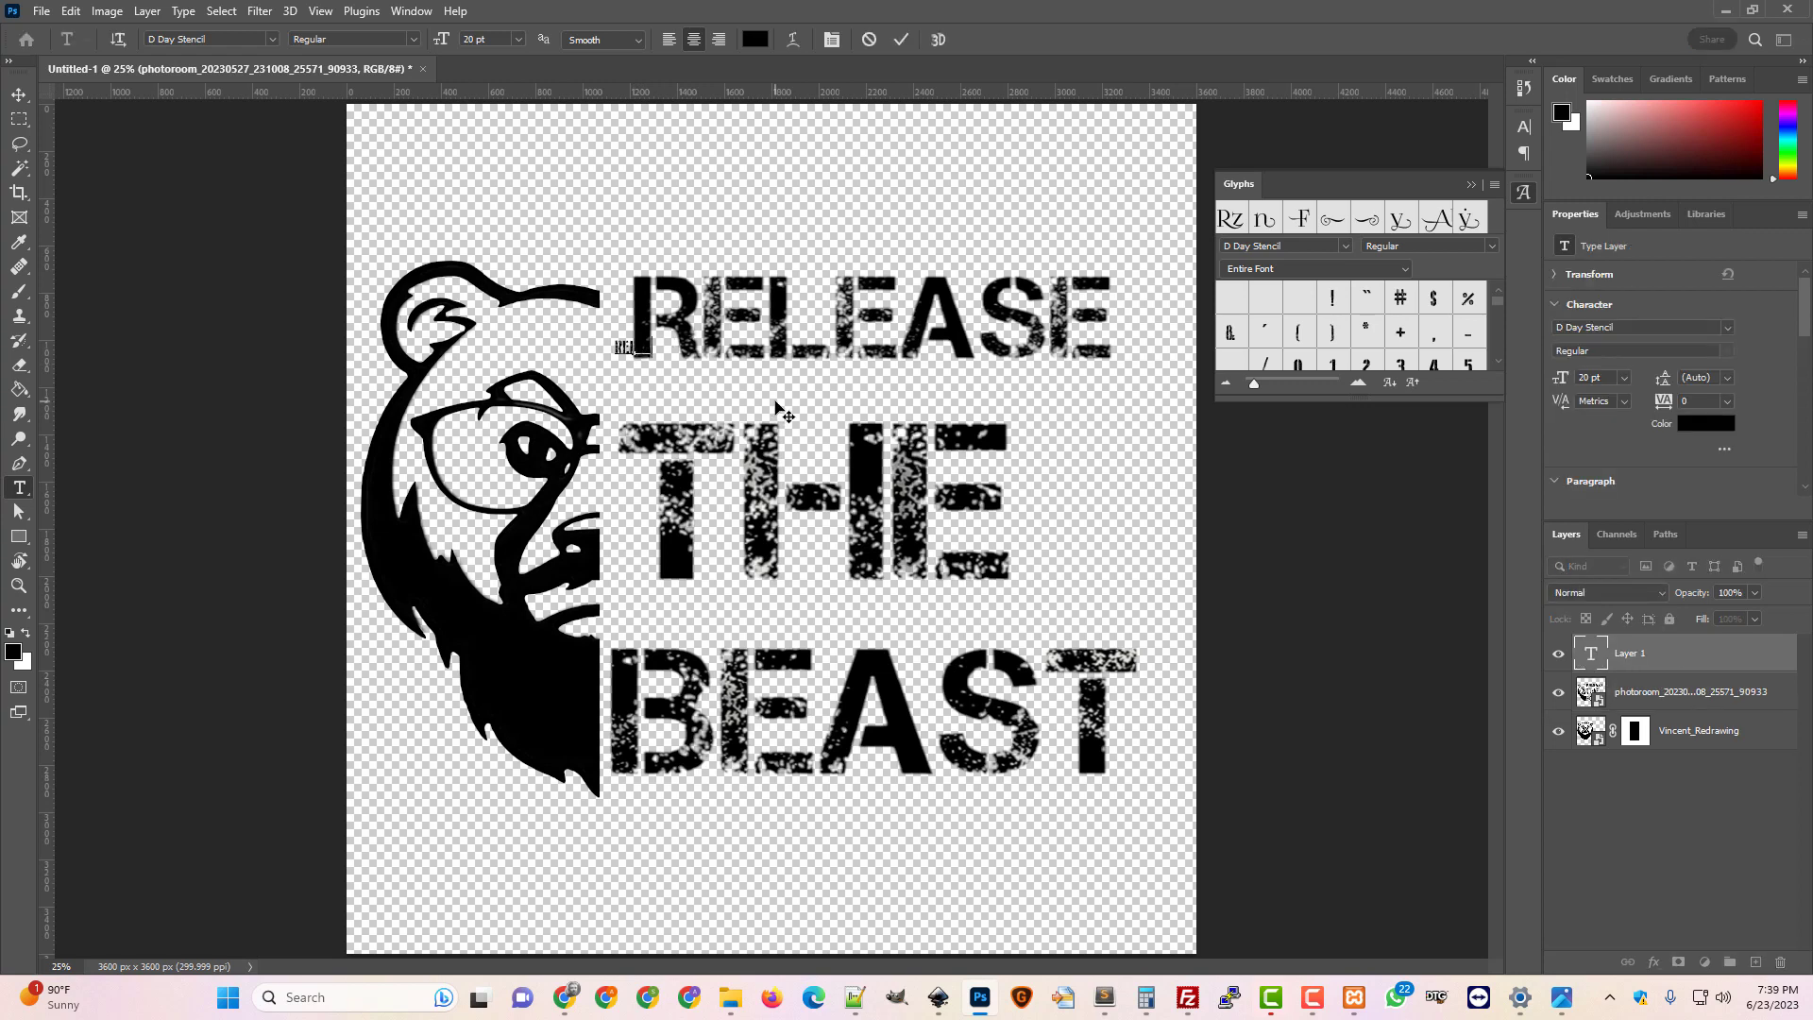
left_click(19, 95)
key("ctrl+t")
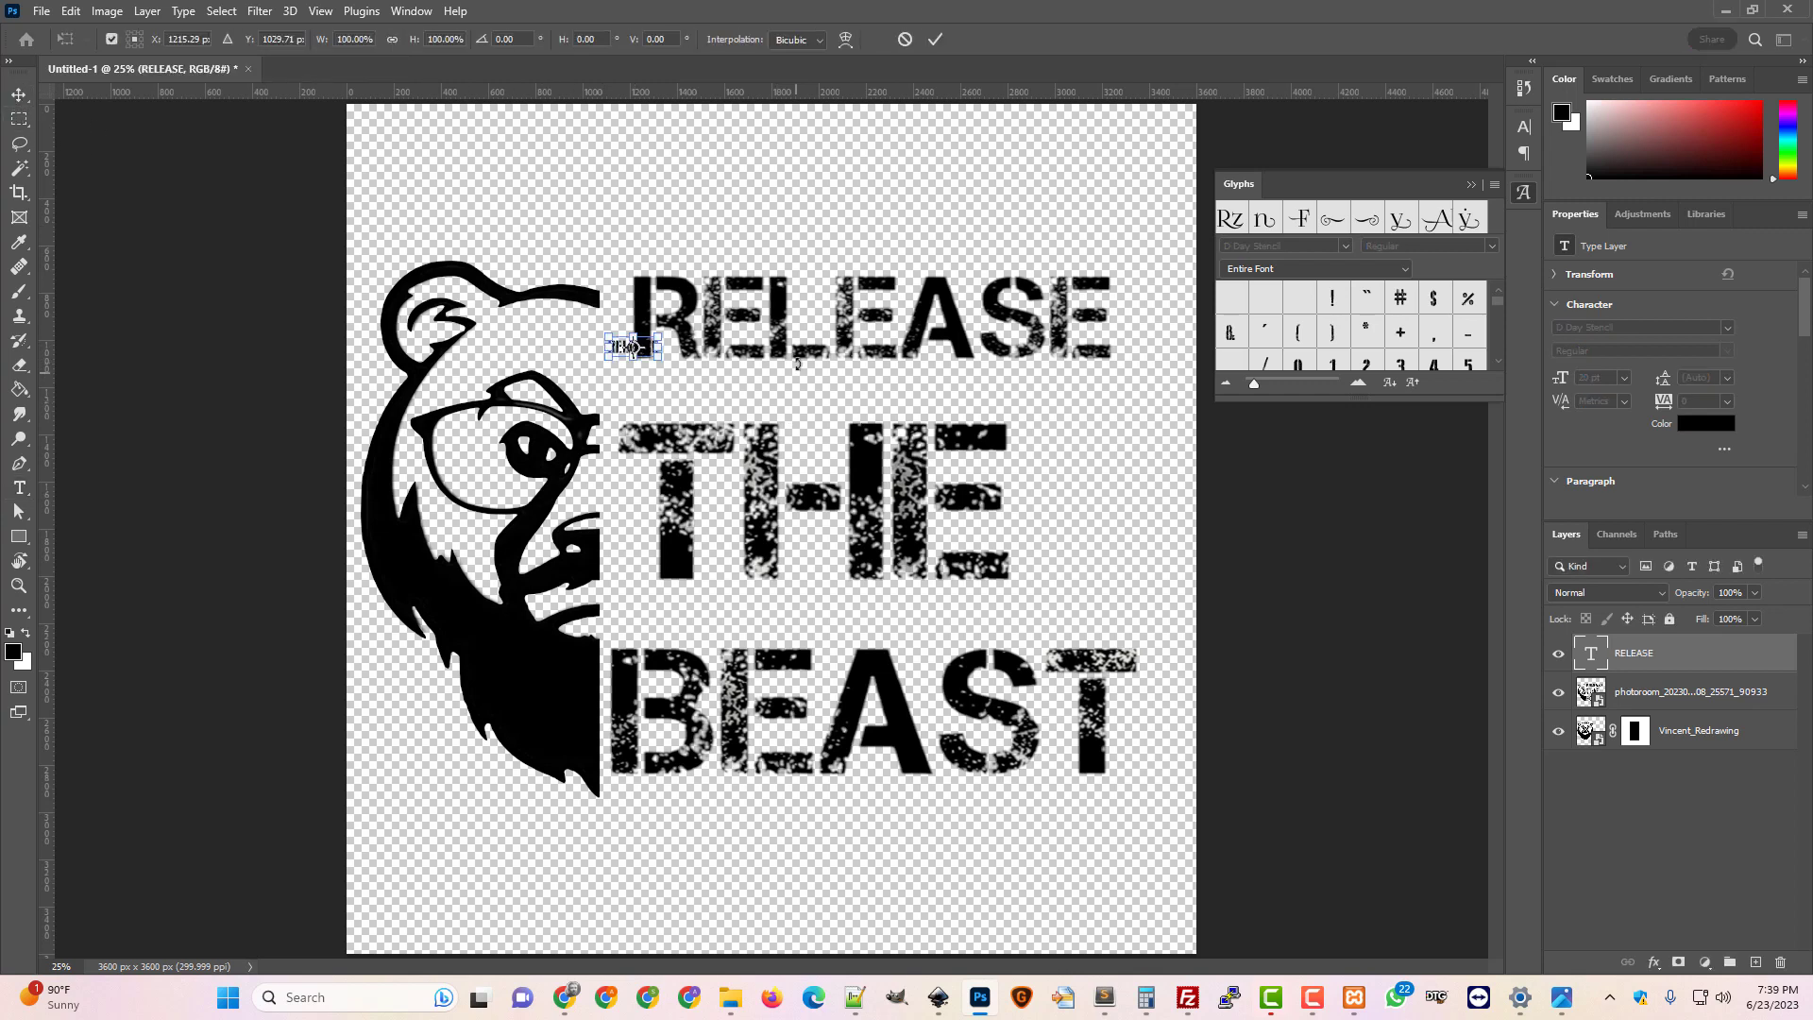
Scale RELEASE to about 950% × 688% and align it over the artwork's top RELEASE line
left_click_drag(659, 335, 973, 238)
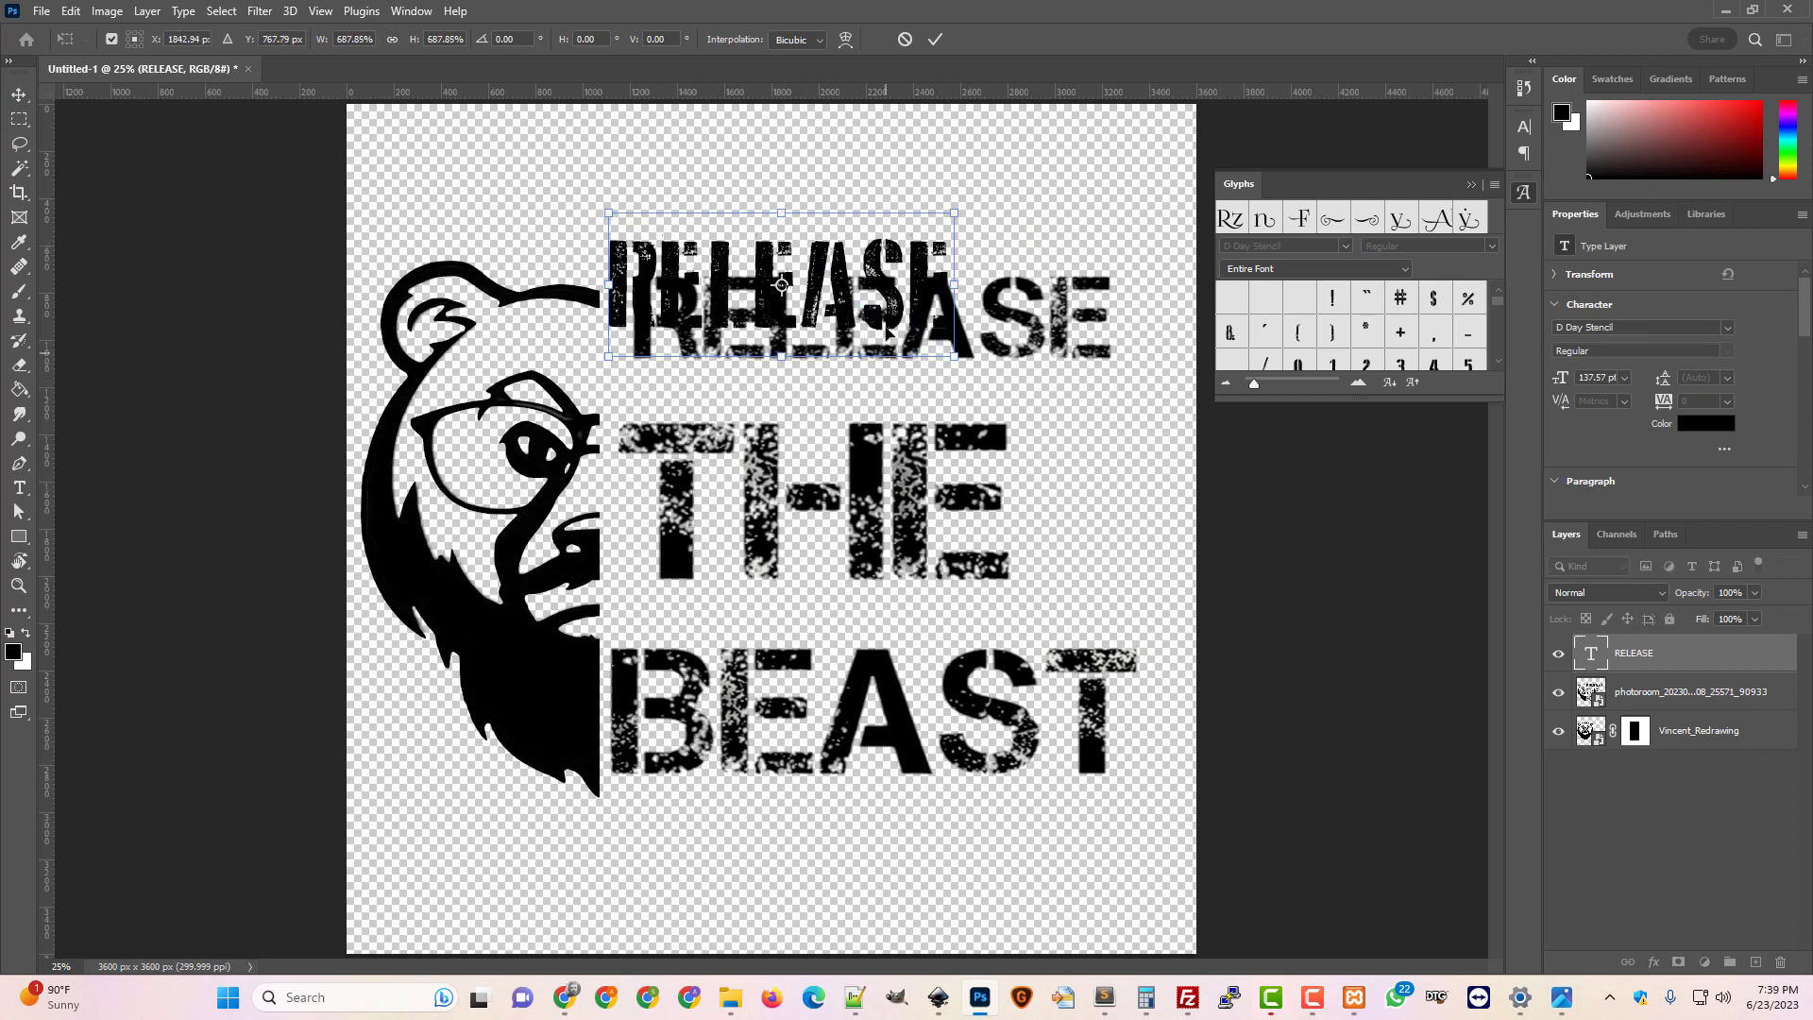
left_click_drag(889, 295, 1113, 320)
key("Left")
key("Left")
key("Left")
key("Left")
key("Left")
key("Left")
key("Left")
key("Left")
key("Left")
key("Left")
key("Left")
key("Left")
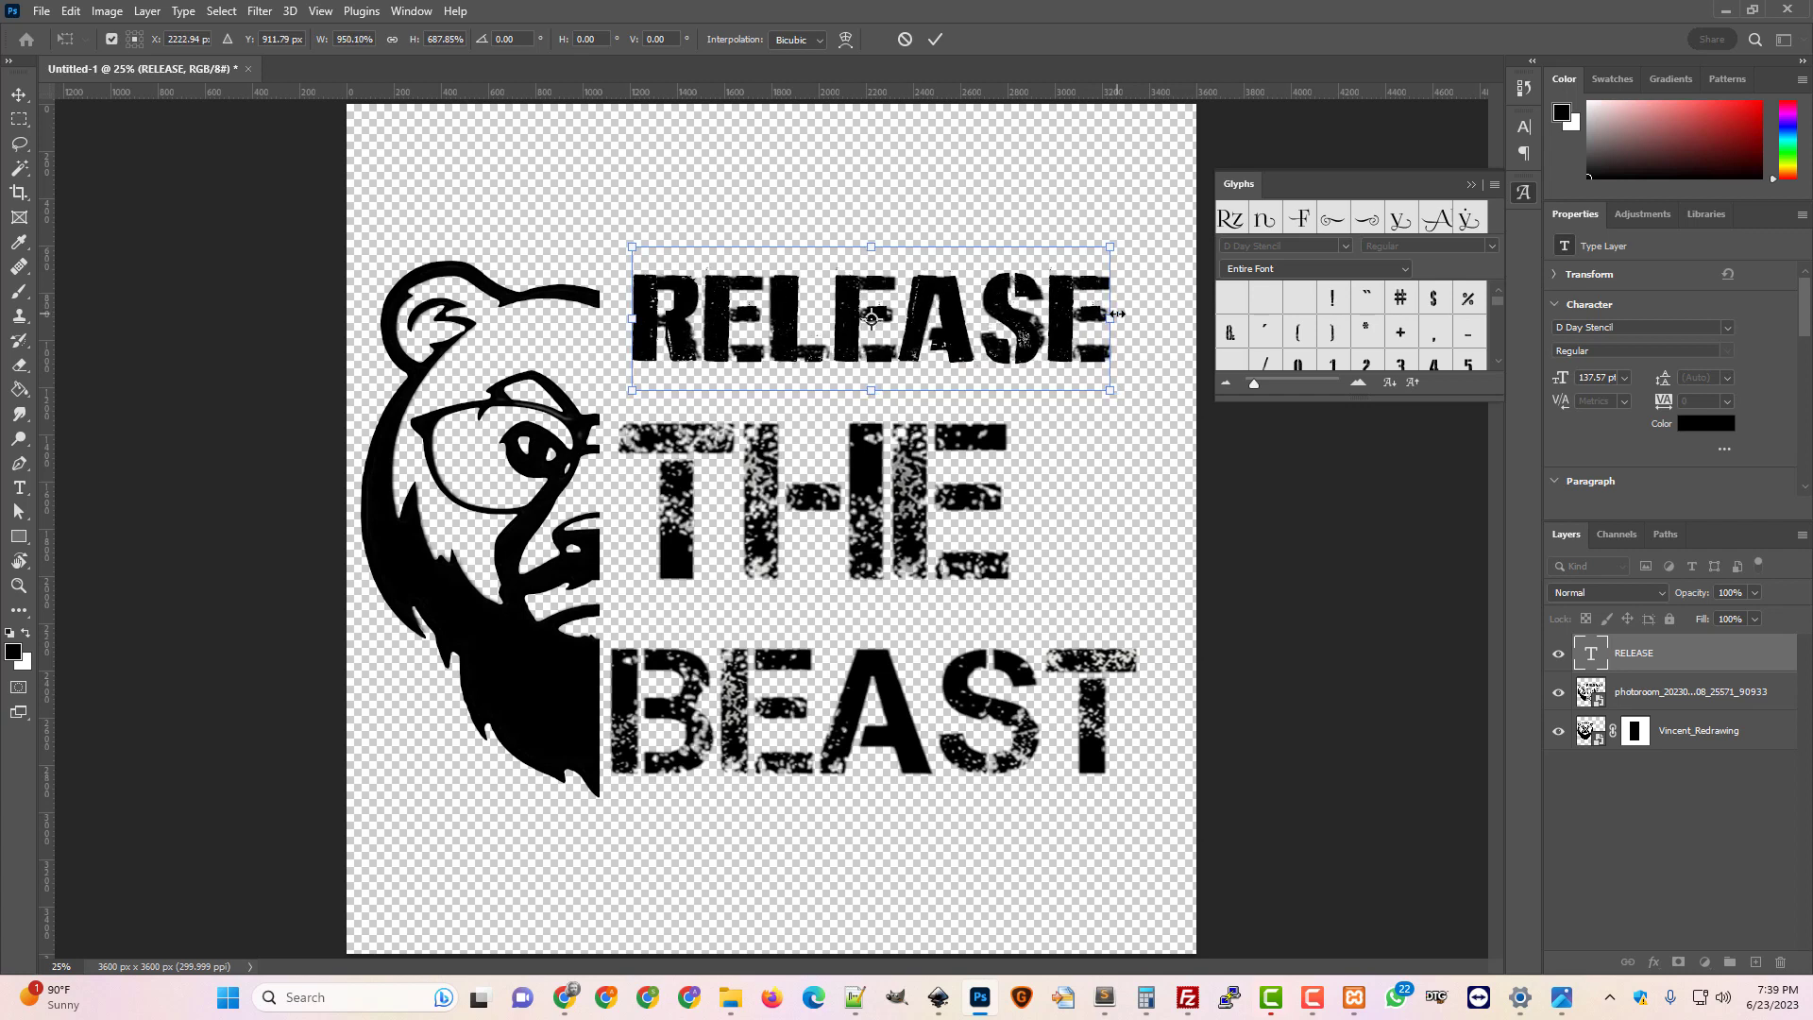
key("Left")
key("Left")
key("Left")
key("Left")
key("Down")
key("Down")
key("Down")
key("Down")
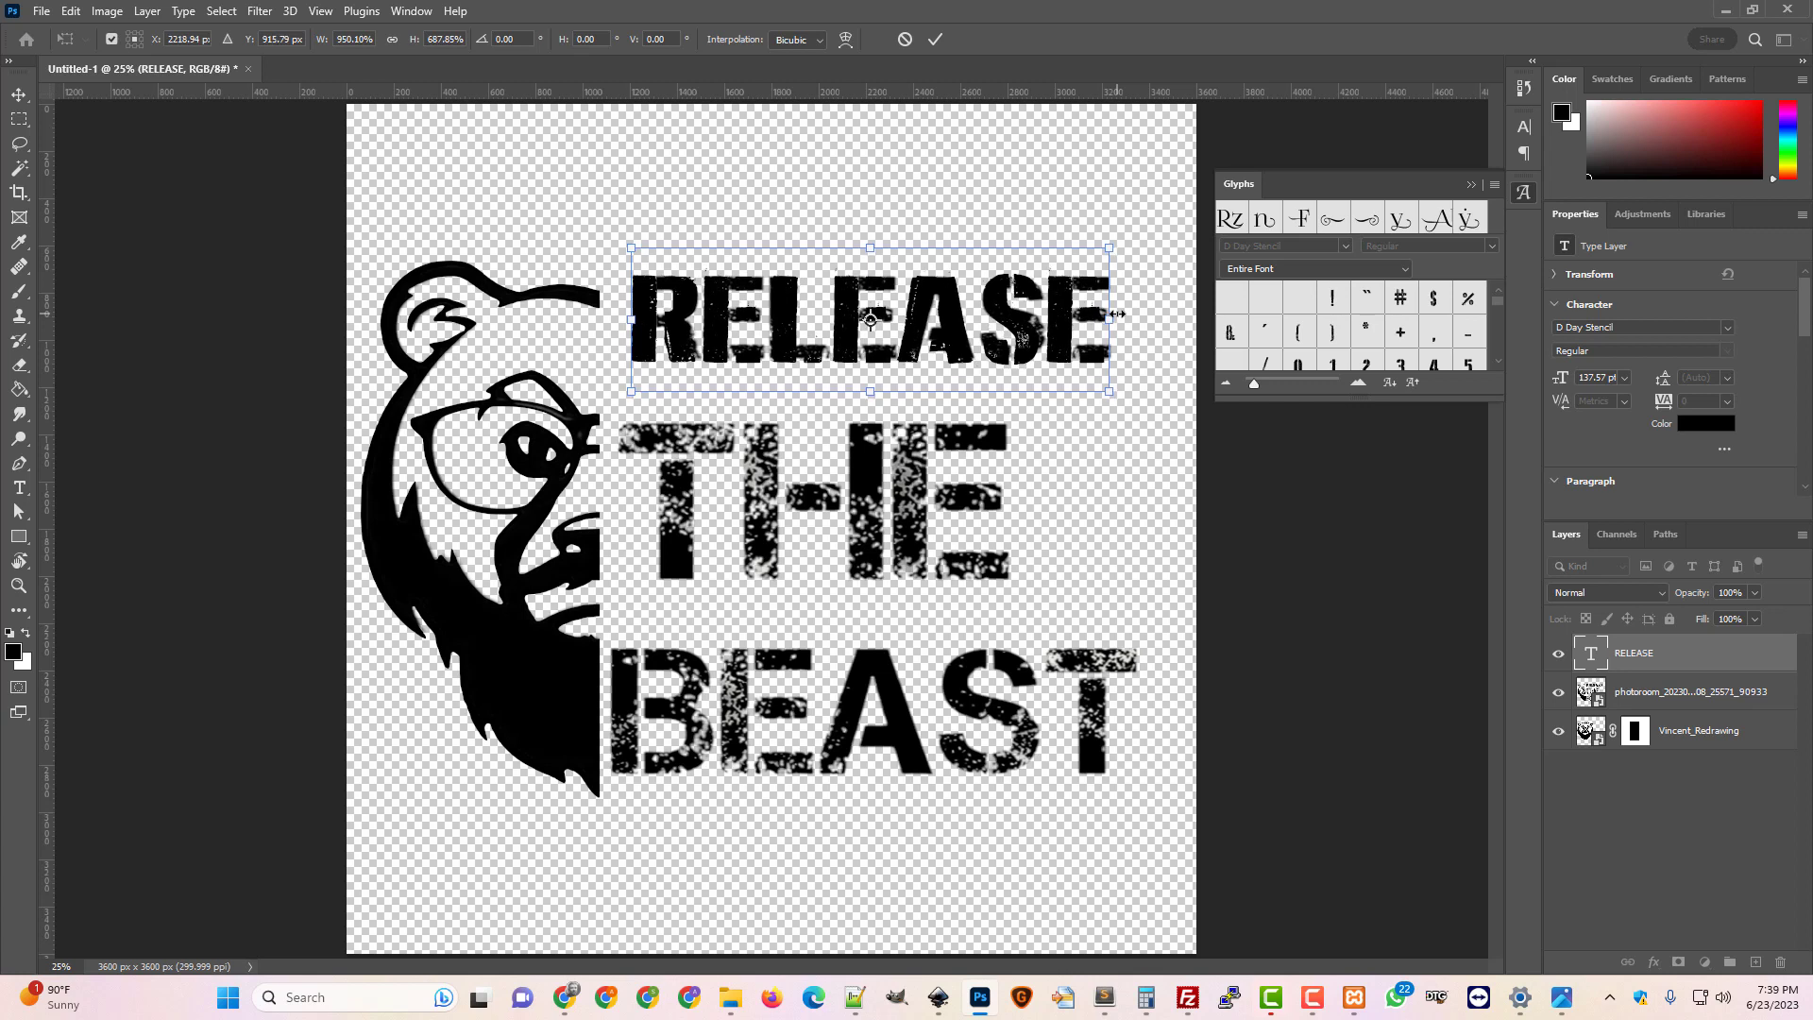
key("Return")
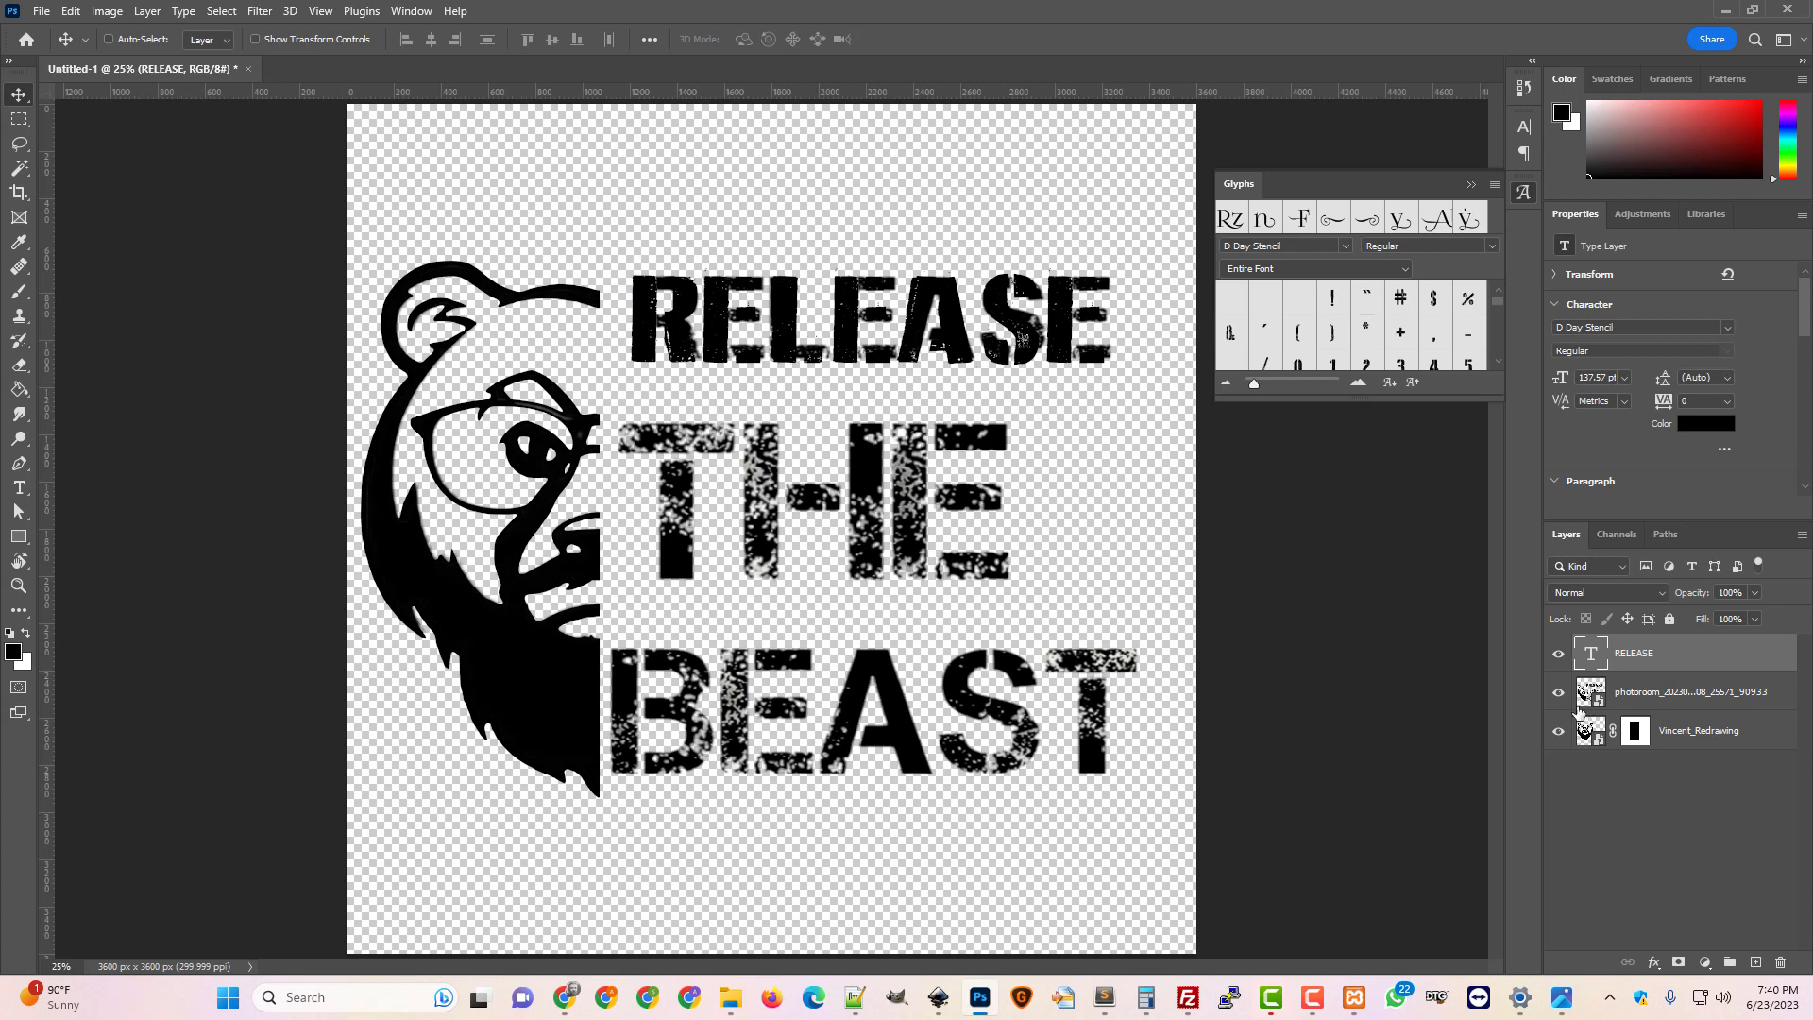
Duplicate the RELEASE layer and drag the copy down toward the middle line
left_click(1559, 694)
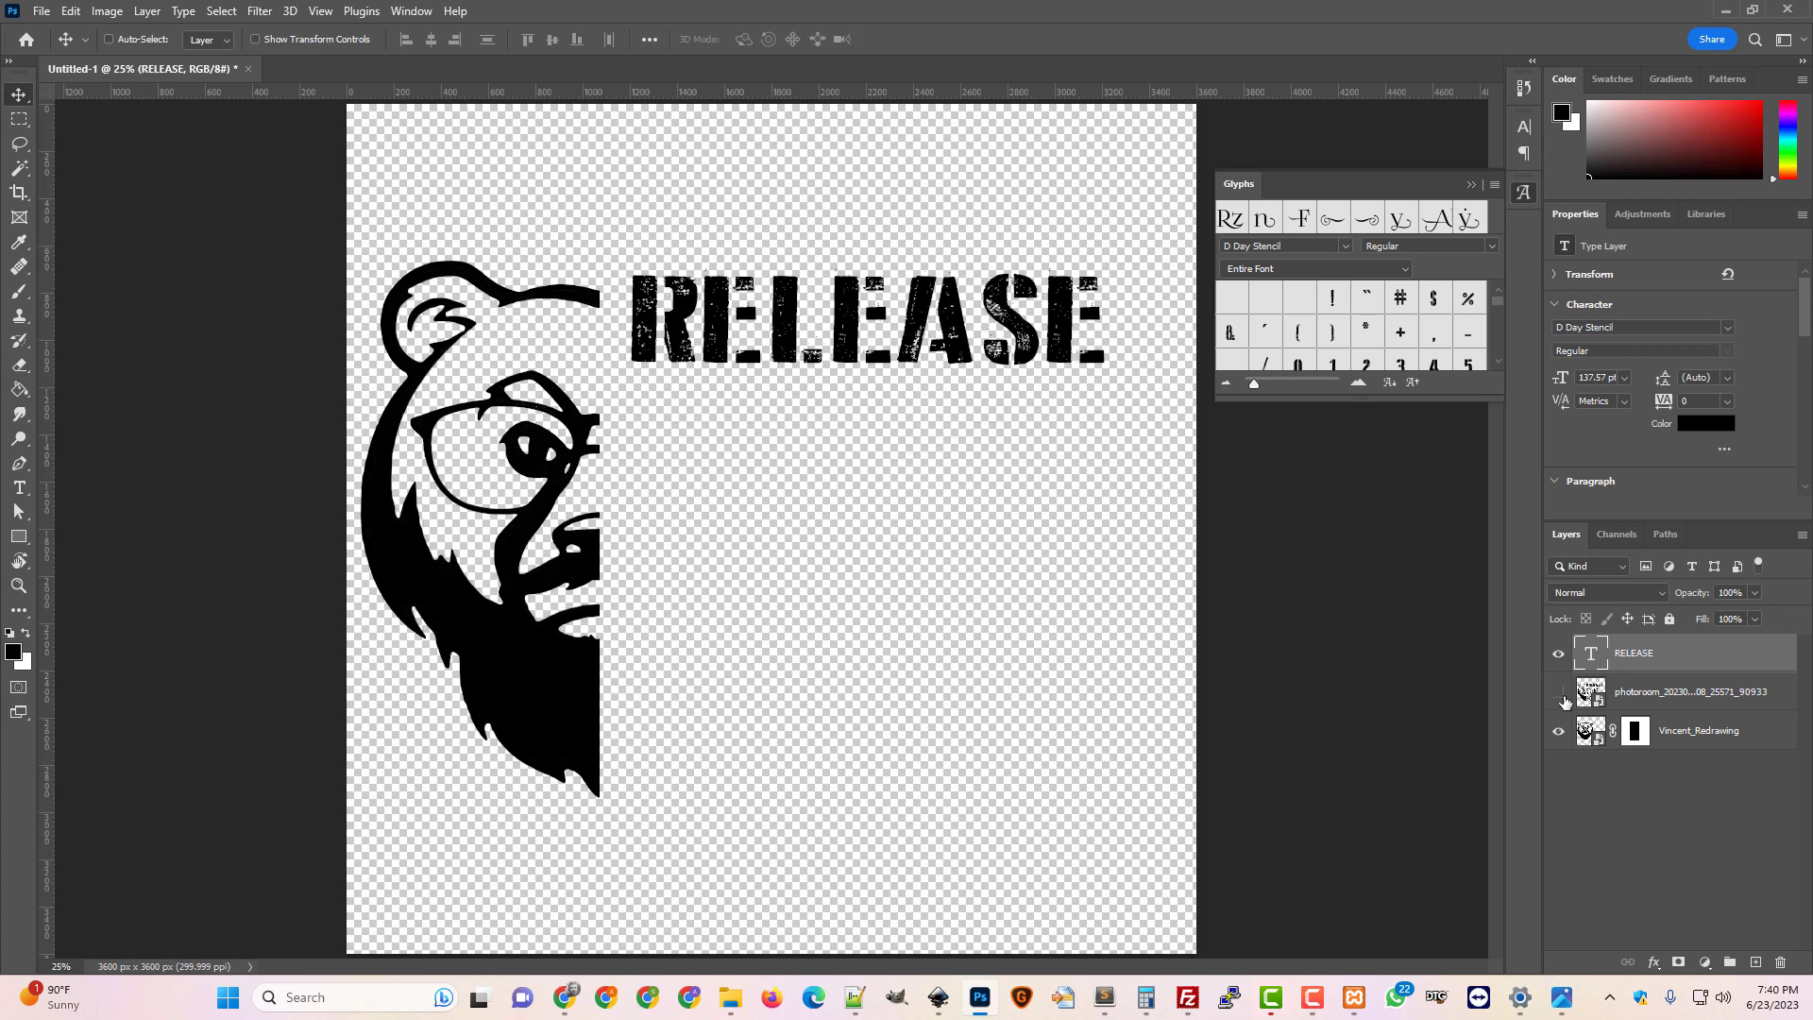
left_click(1561, 697)
right_click(1618, 668)
left_click(1426, 181)
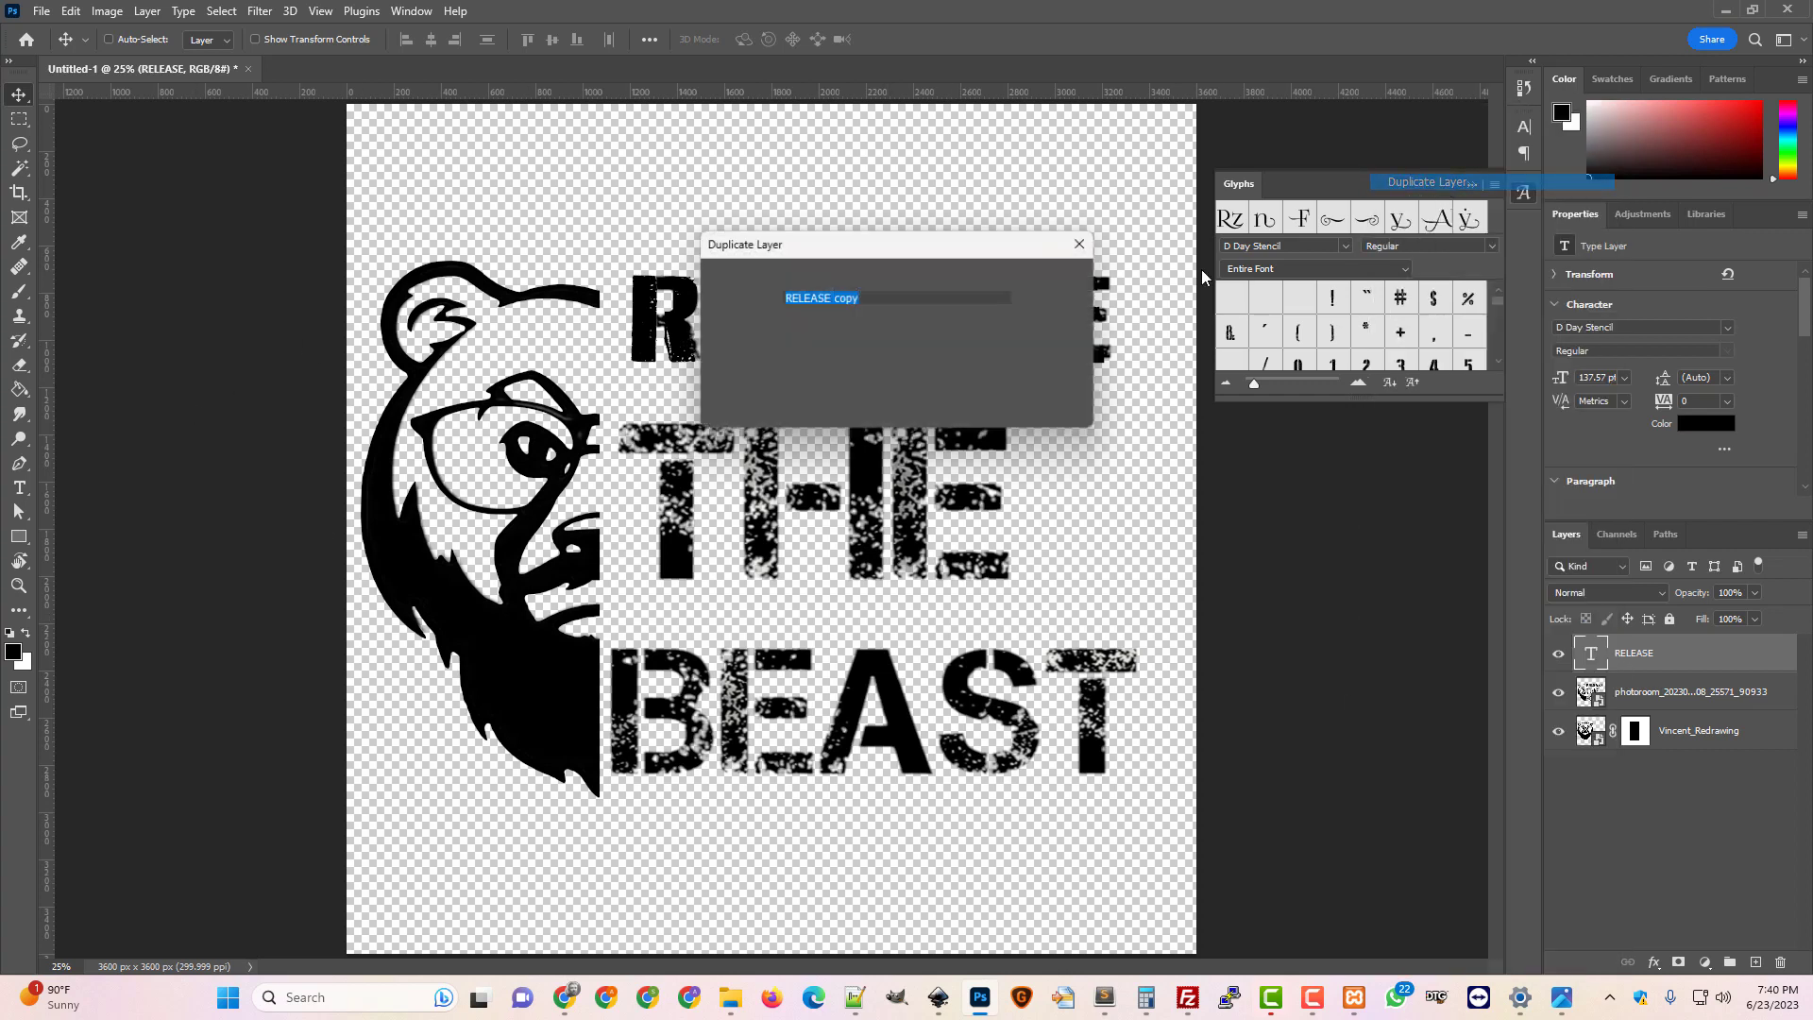
left_click(1048, 255)
left_click_drag(802, 378, 778, 572)
Retype the copy as THE and position it over the artwork's middle THE
left_click(19, 487)
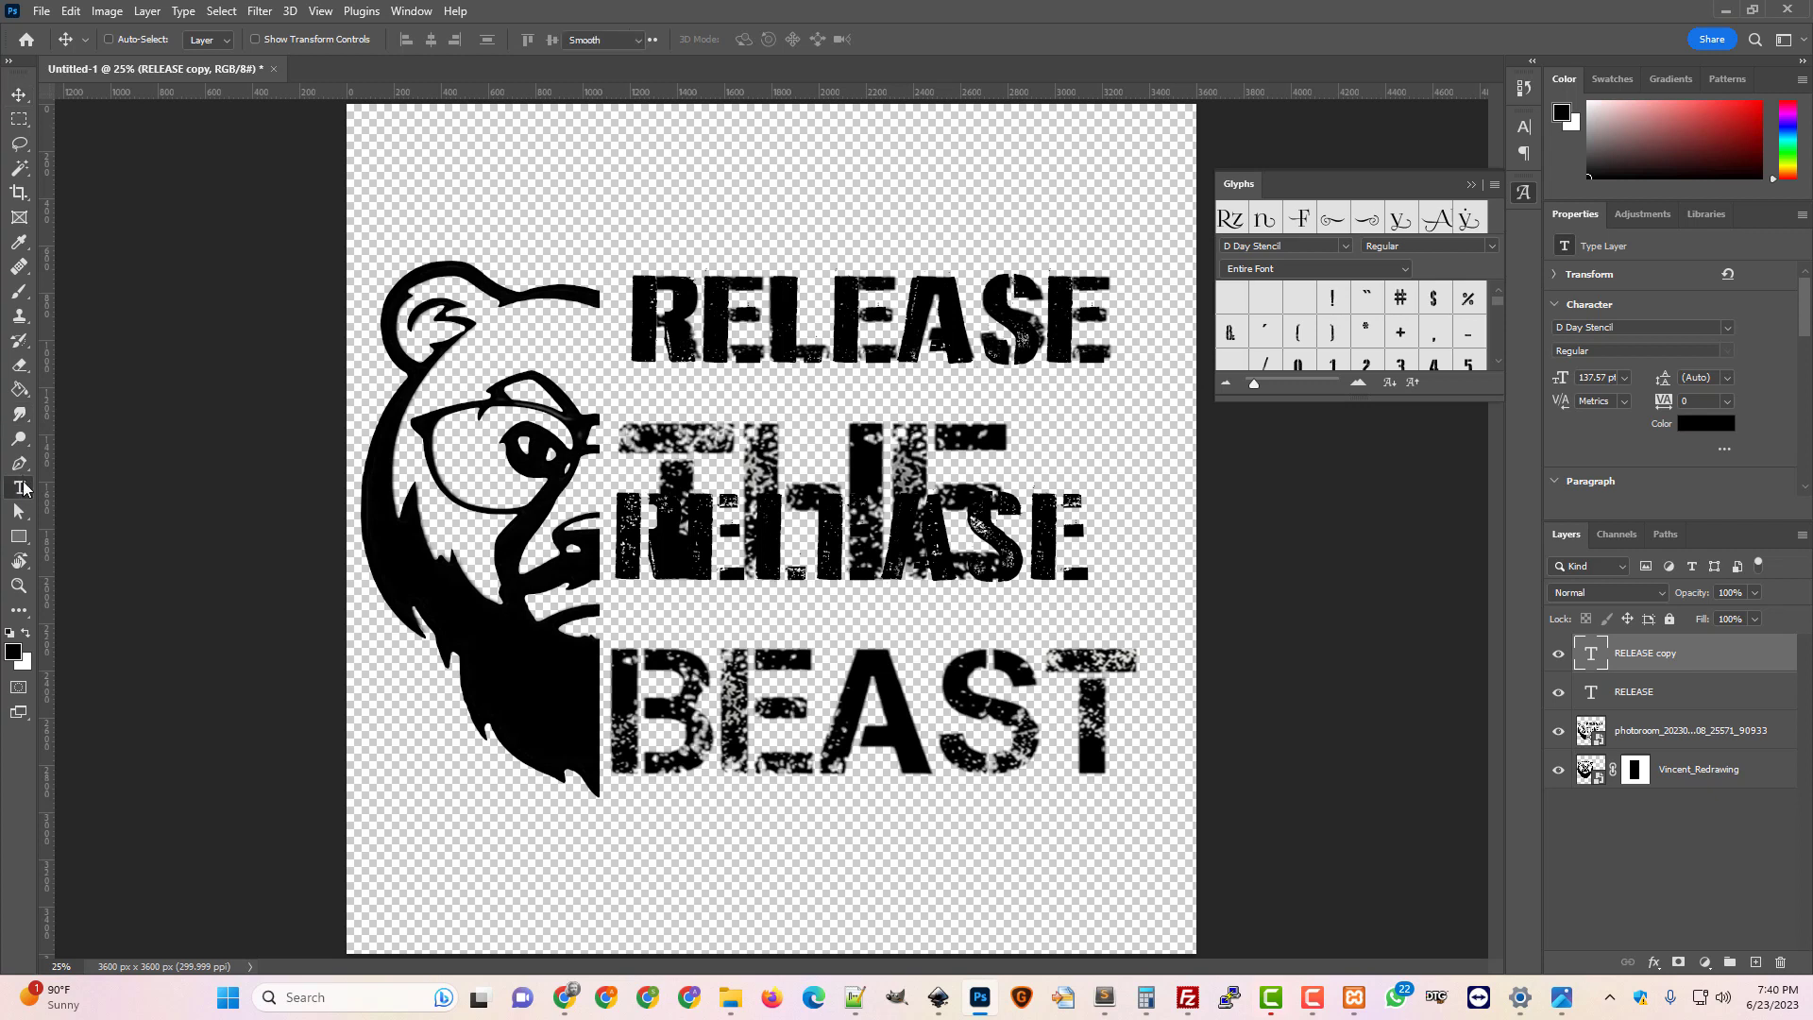
left_click_drag(1077, 542, 608, 521)
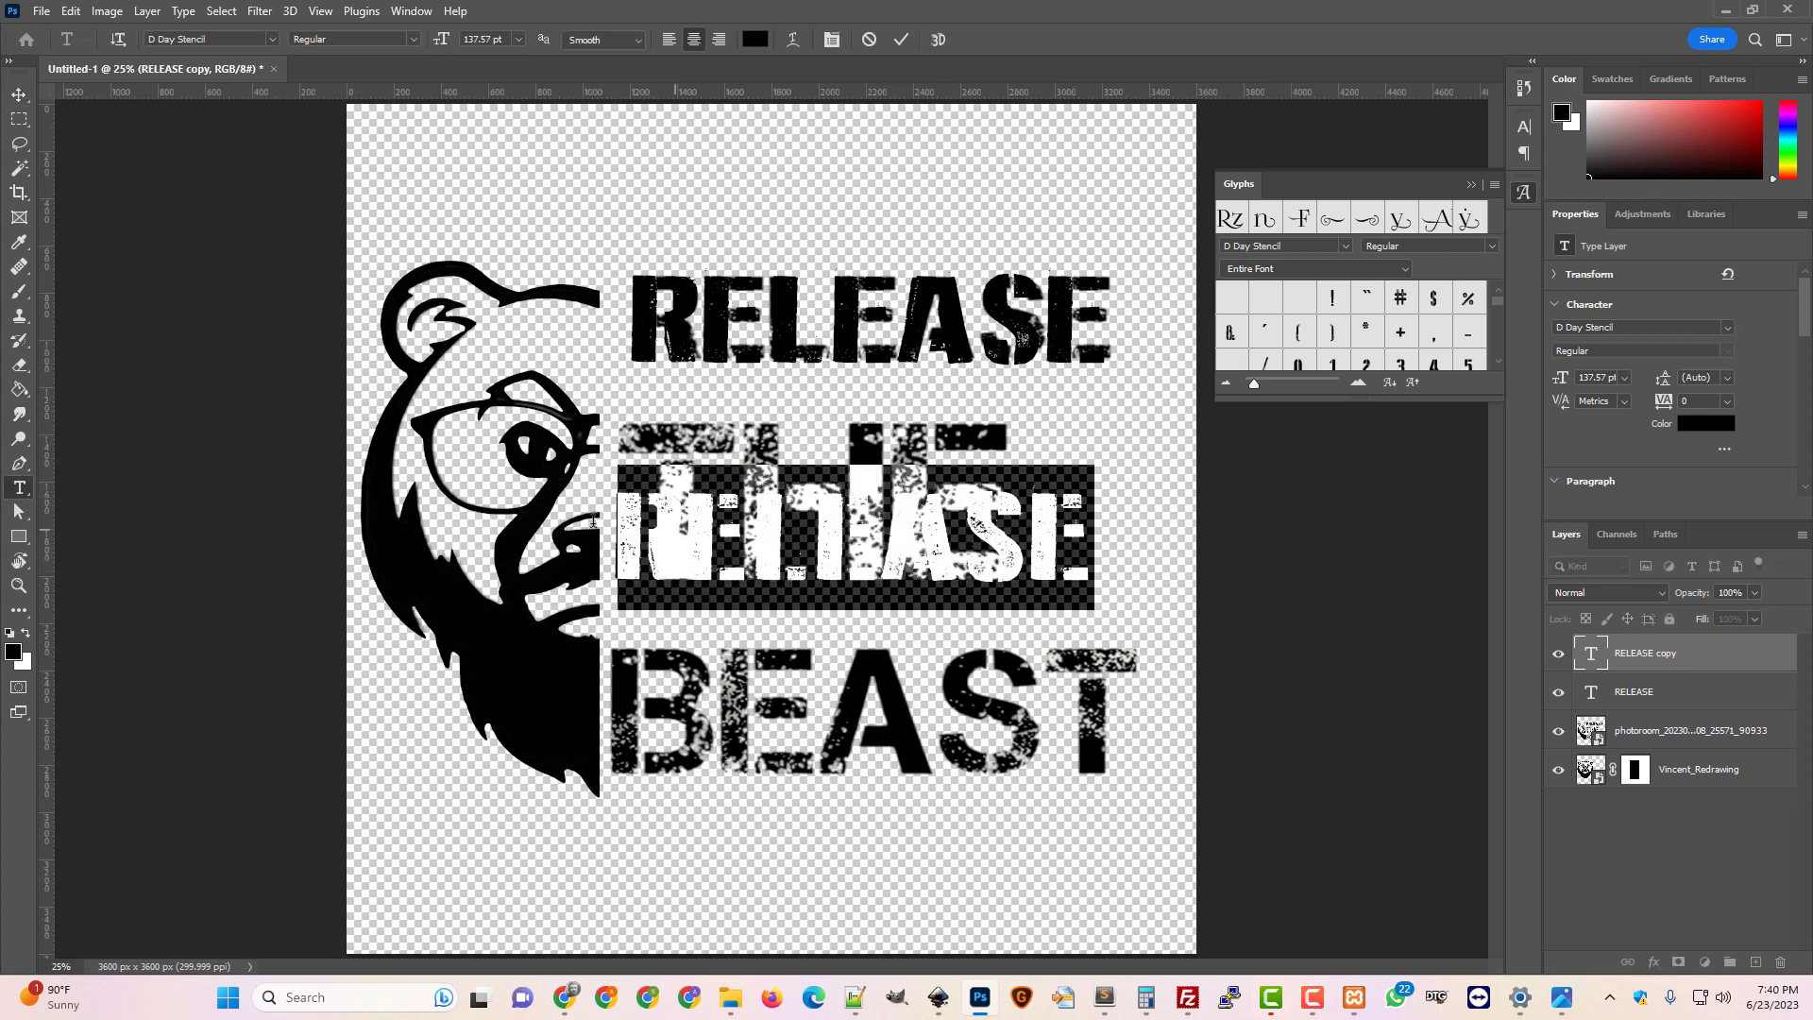
type("THE")
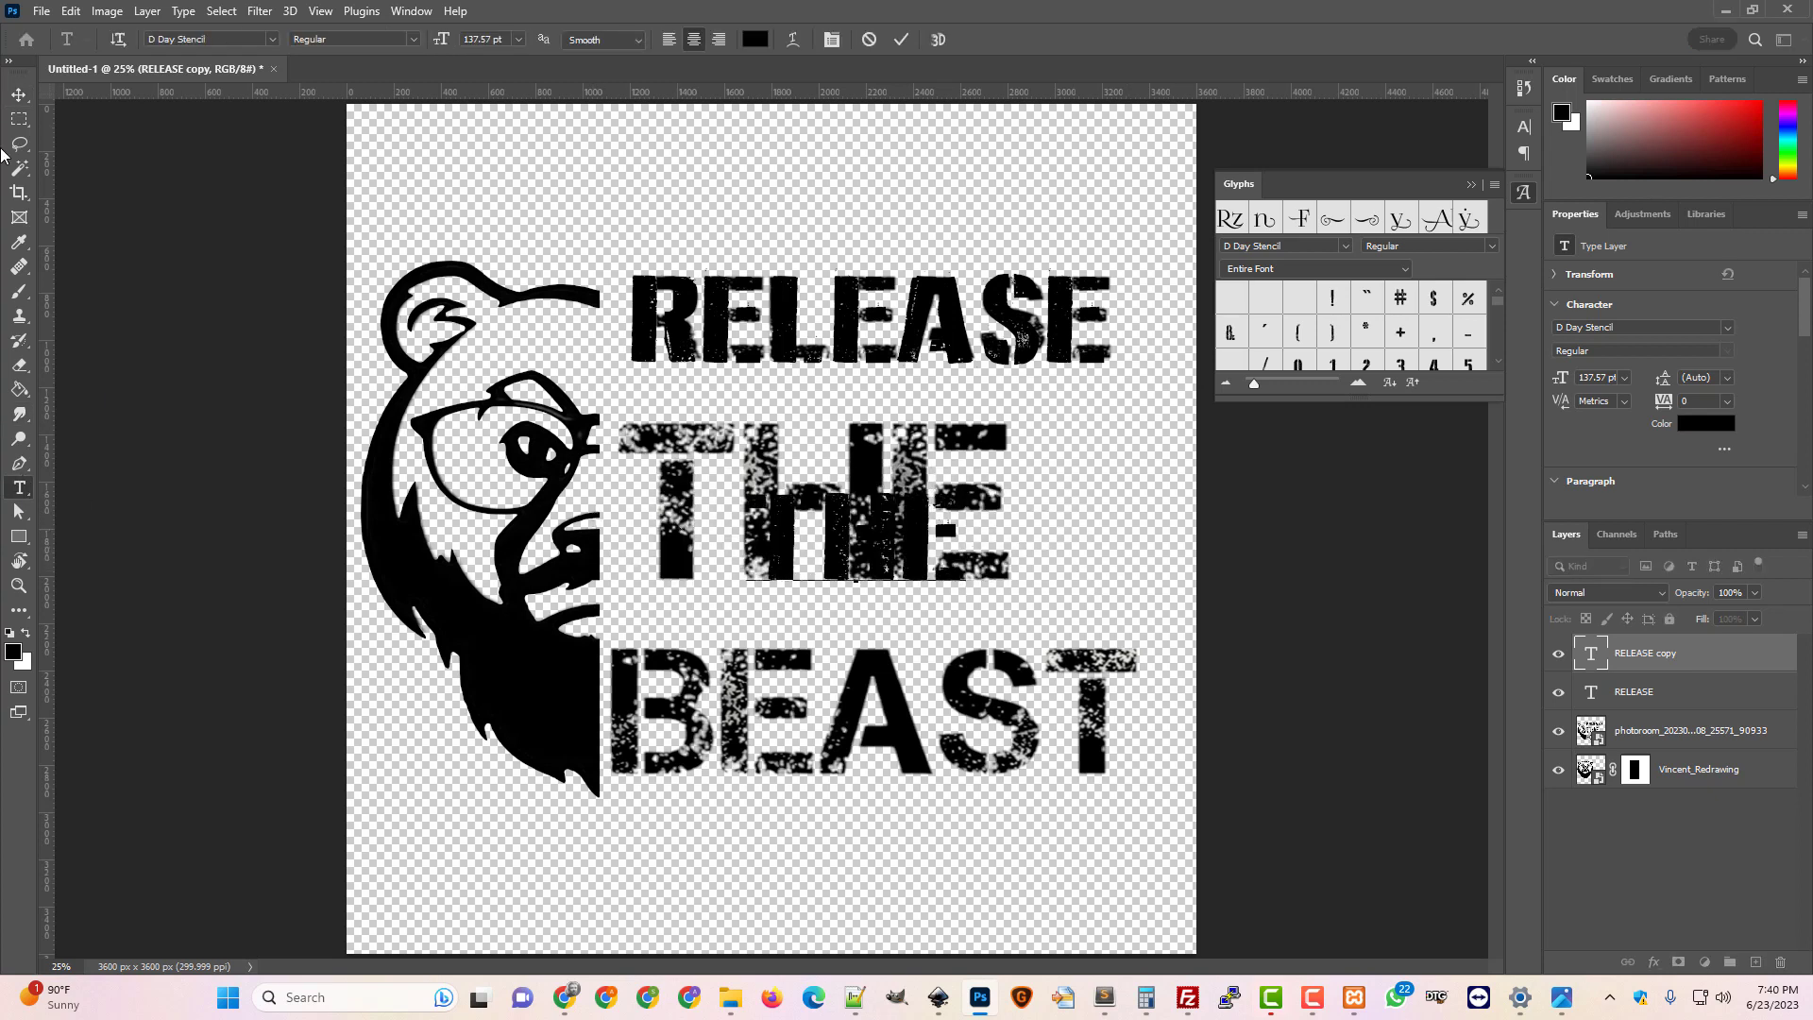
left_click(19, 94)
left_click_drag(792, 574, 651, 492)
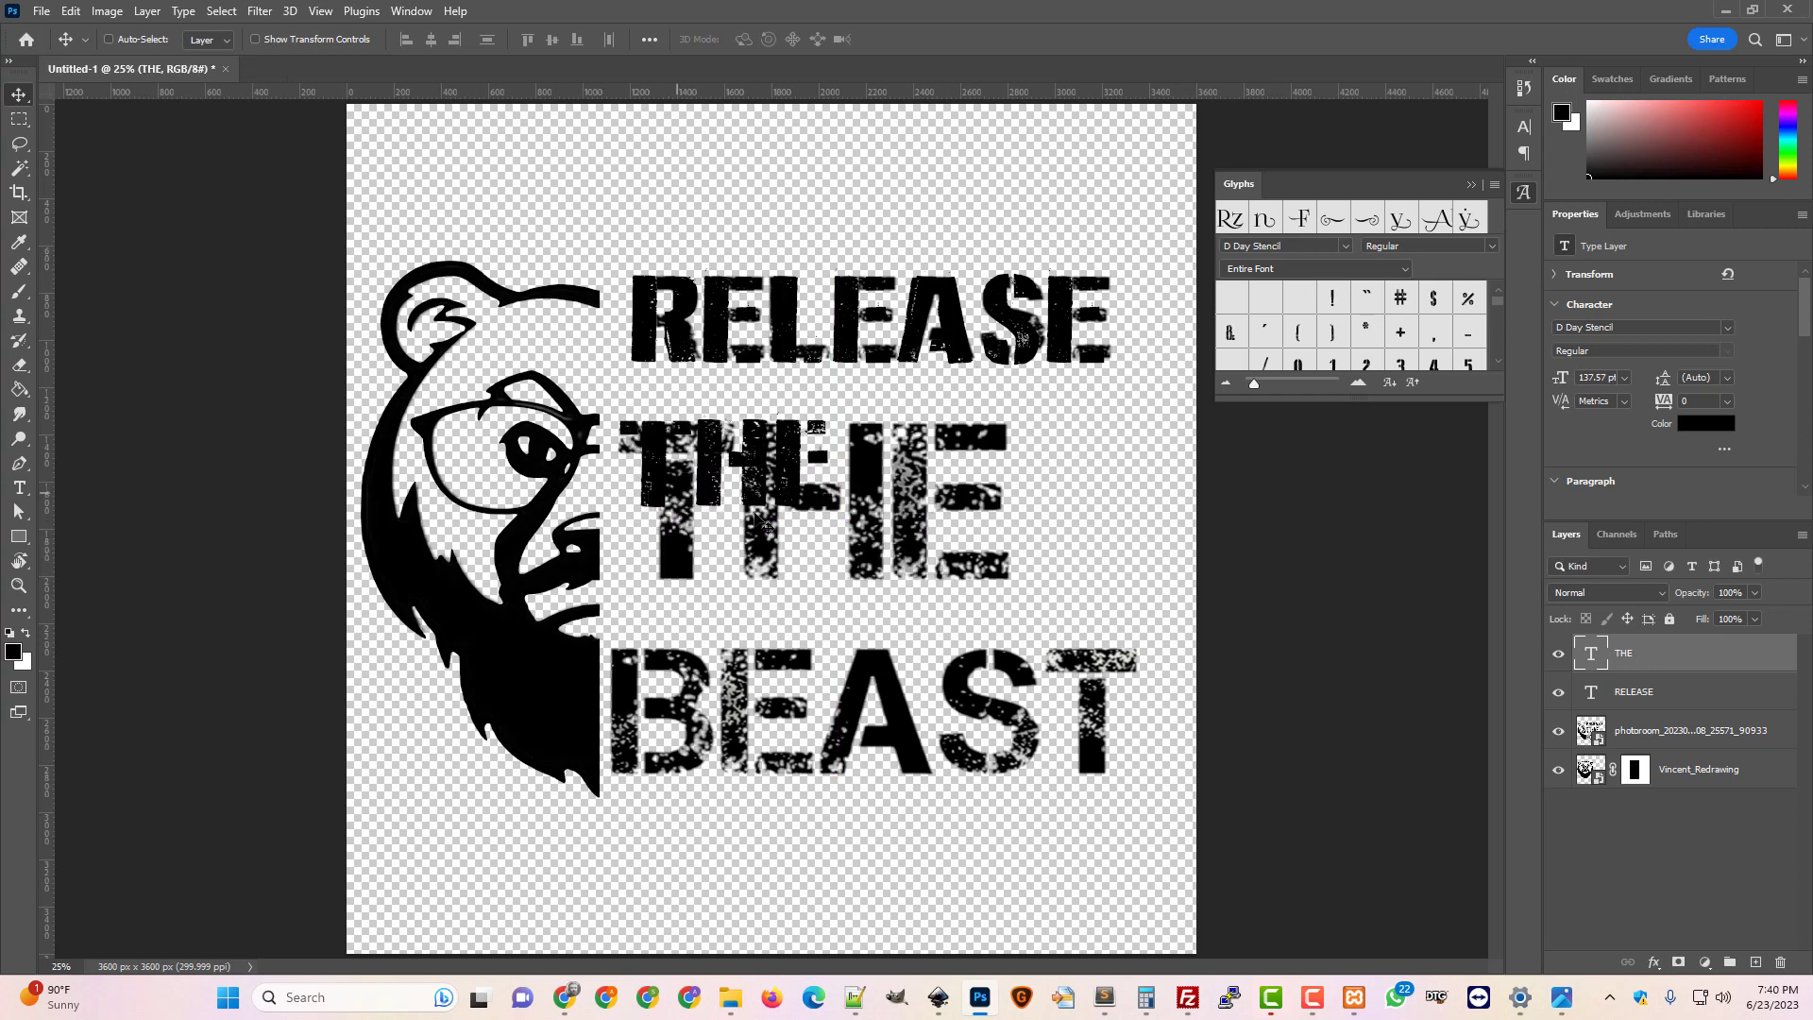
Scale THE to about 187%, nudge it up and left, then compare against the original text
key("ctrl+t")
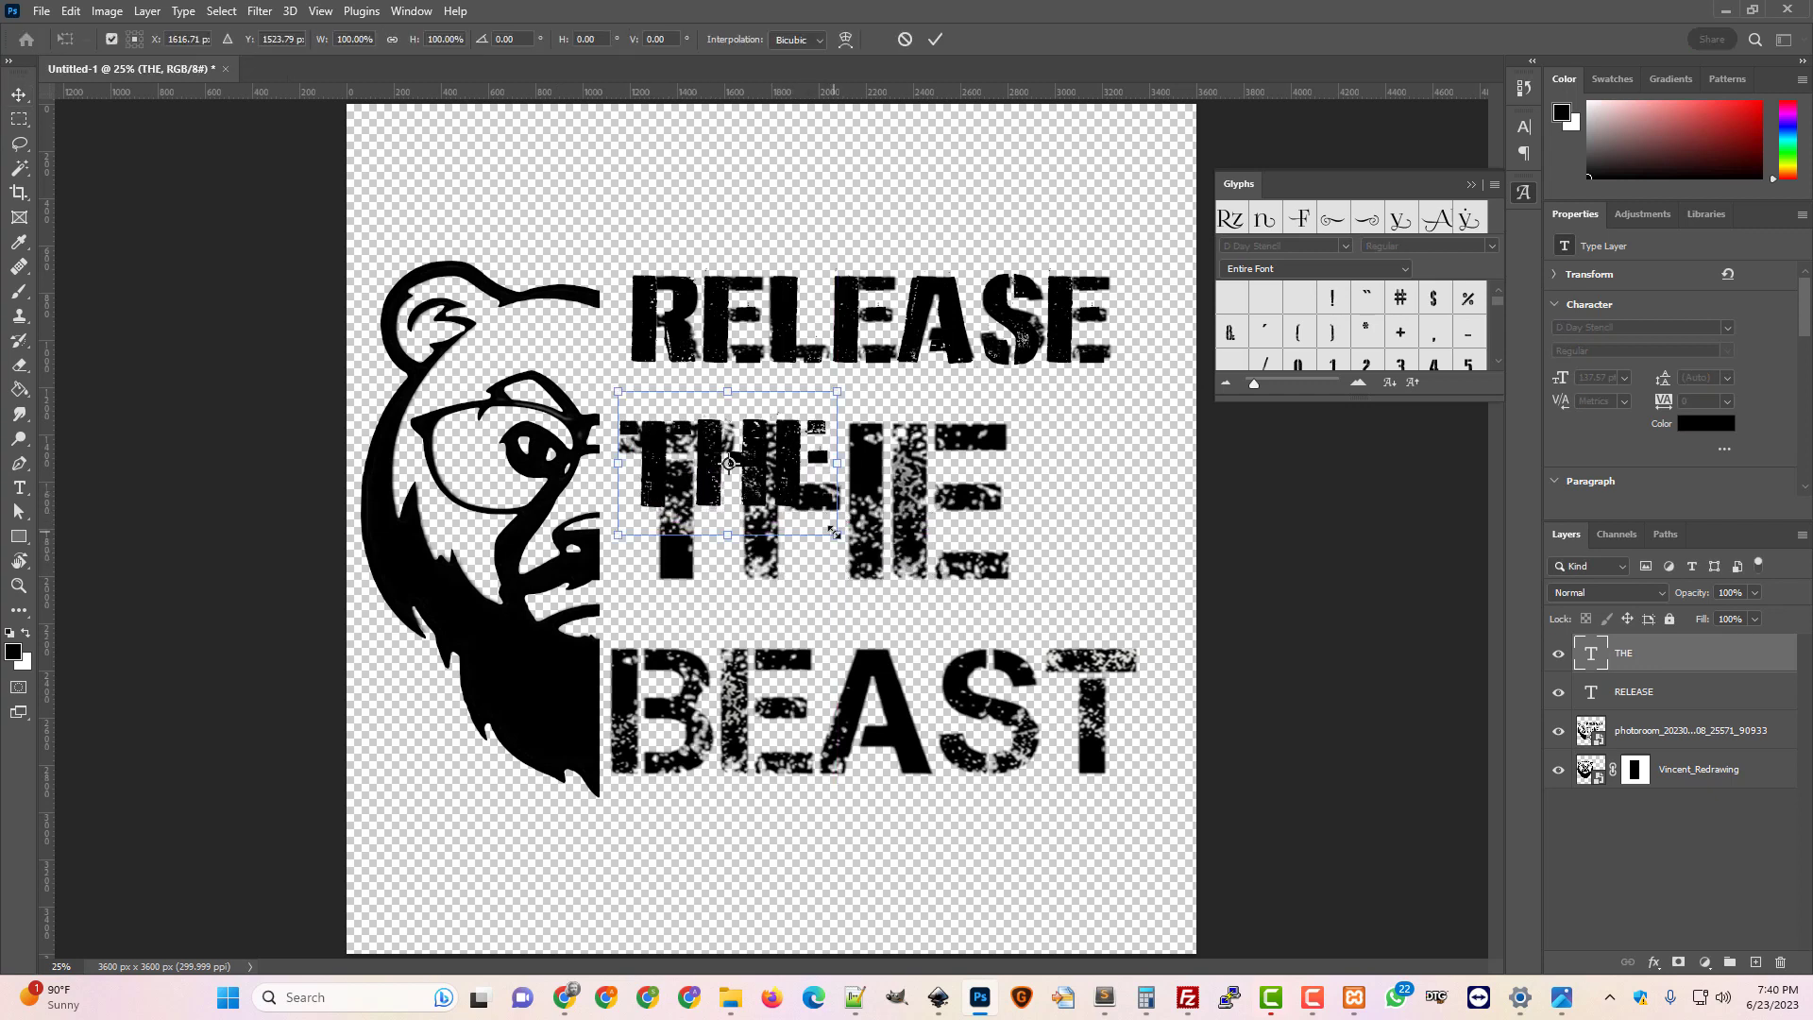
left_click_drag(834, 532, 1035, 643)
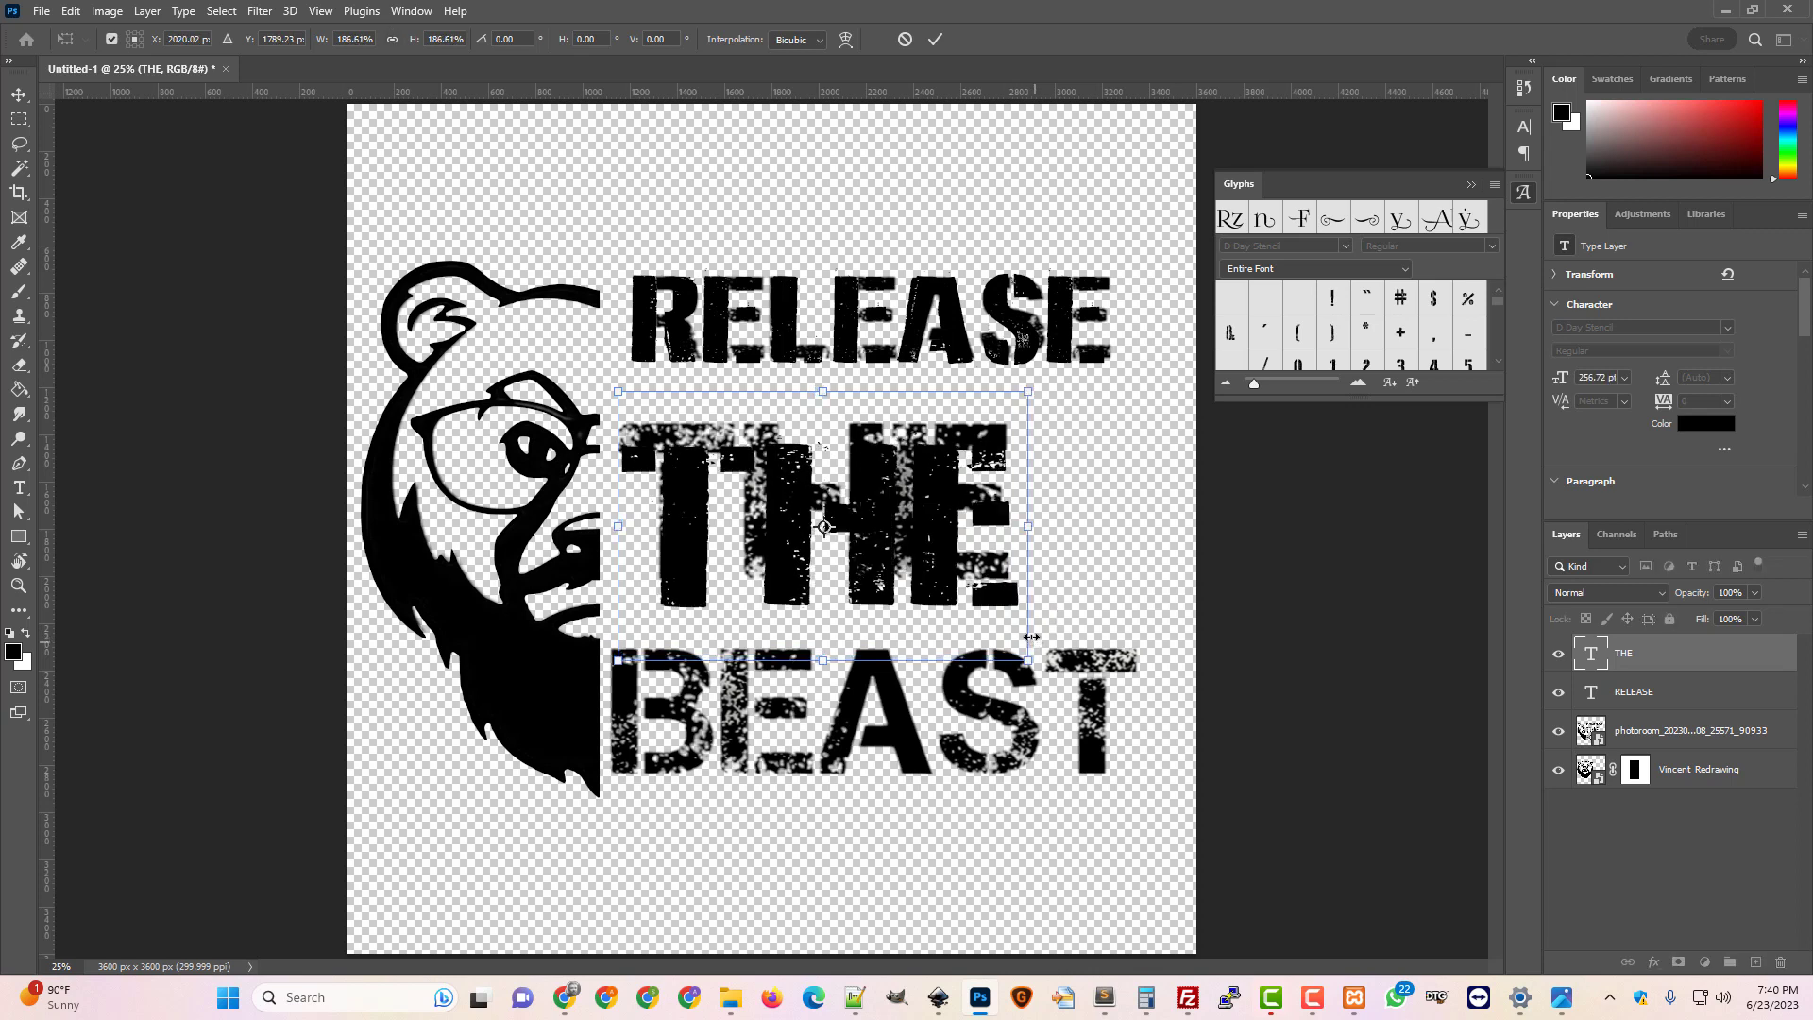
key("Up")
key("Up")
key("Up")
key("Up")
key("Up")
key("Up")
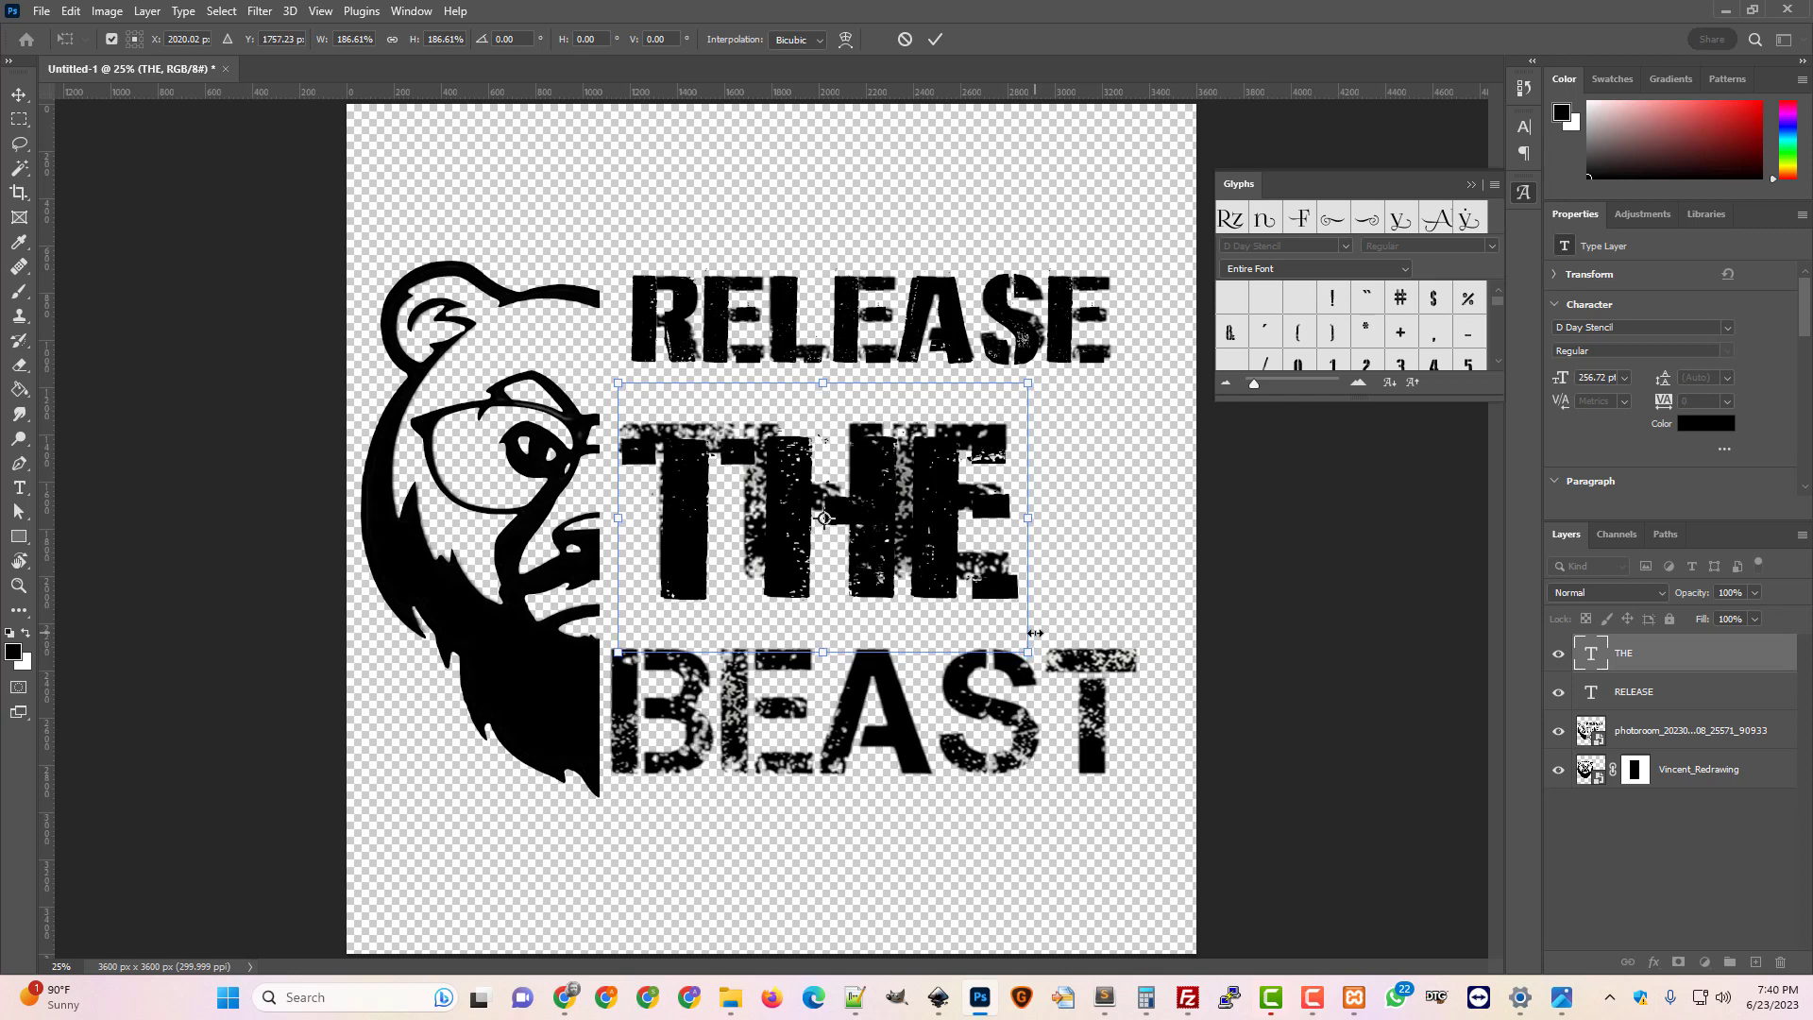
key("Up")
key("Up")
key("Up")
key("Up")
key("Up")
key("Up")
key("Up")
key("Up")
key("Up")
key("Up")
key("Up")
key("Up")
key("Up")
key("Up")
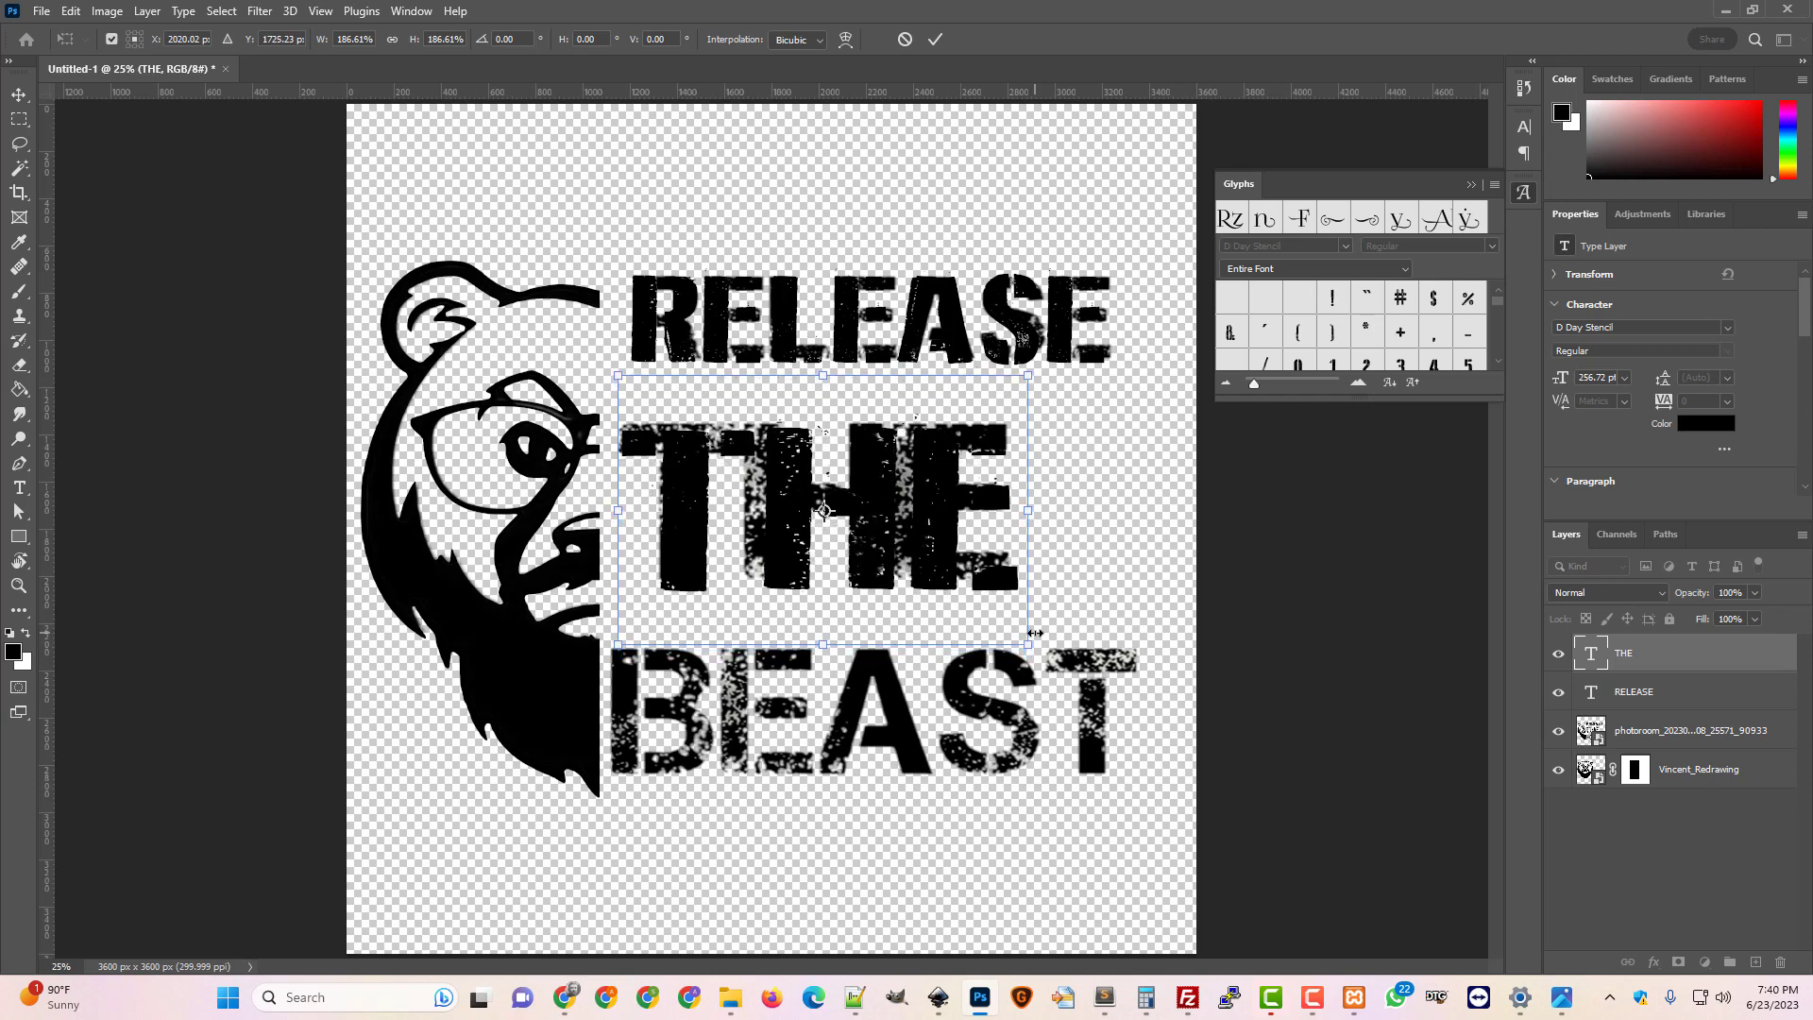
key("Up")
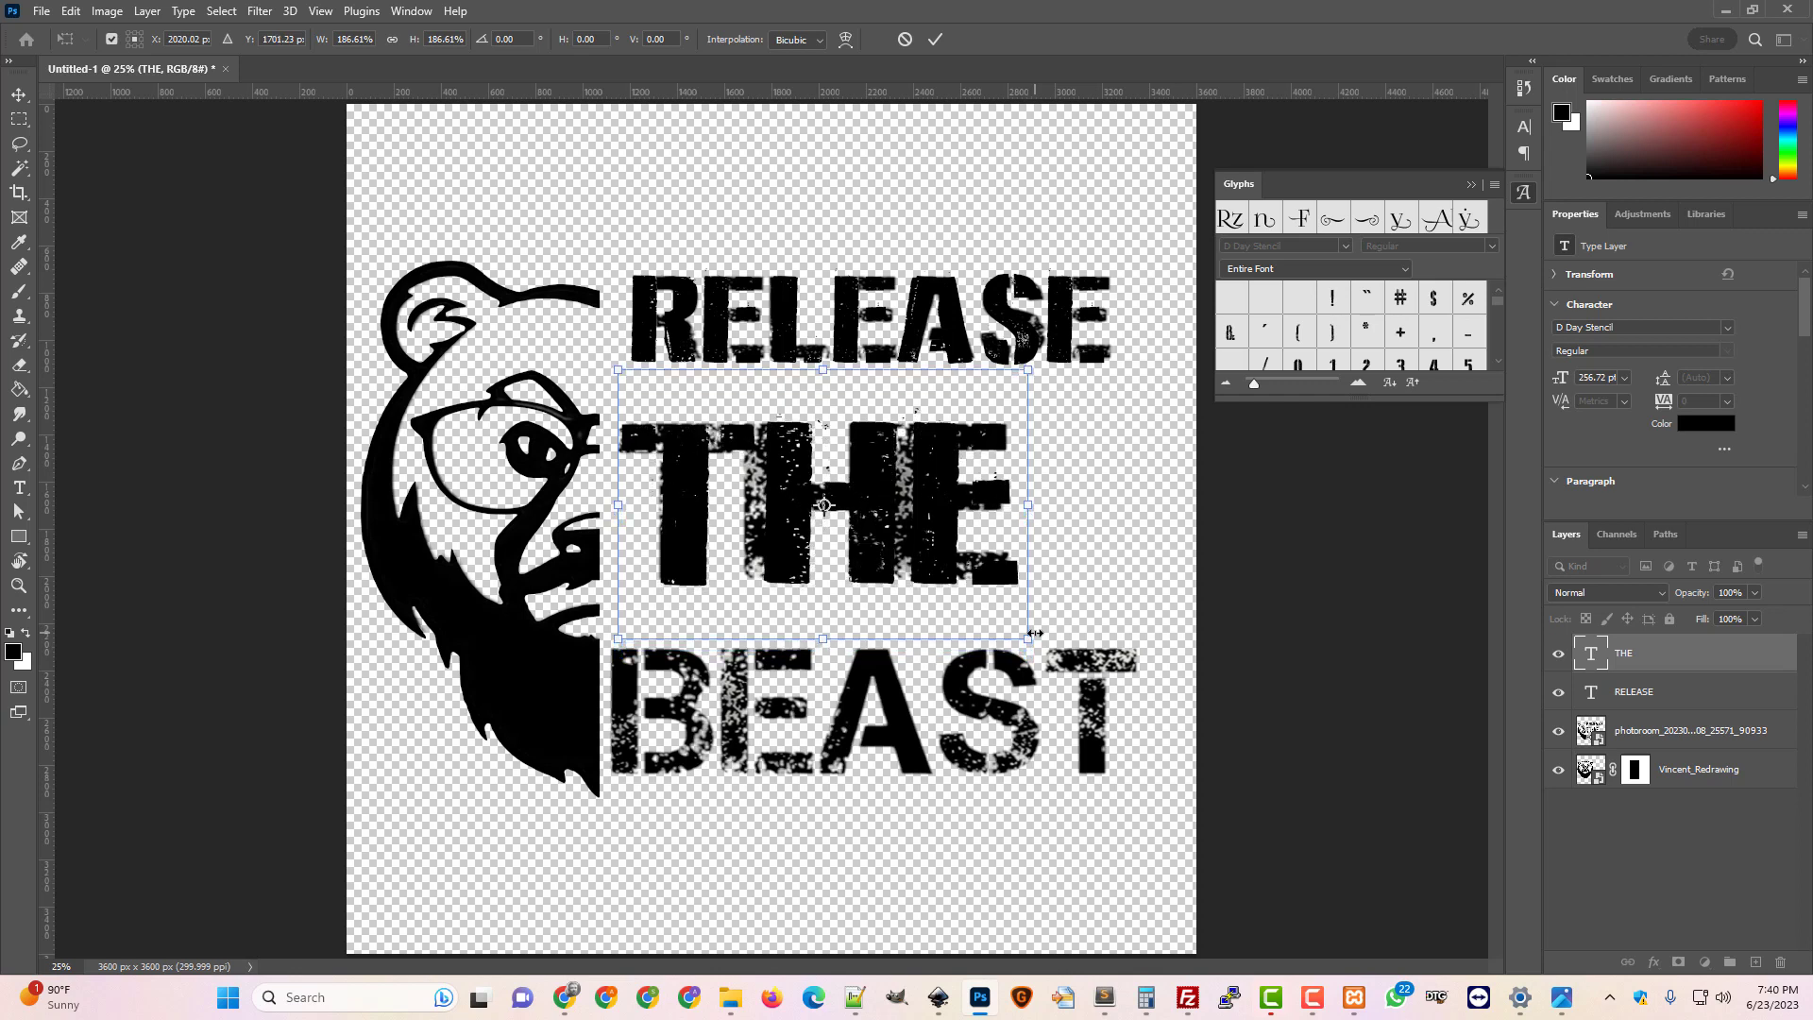
key("Left")
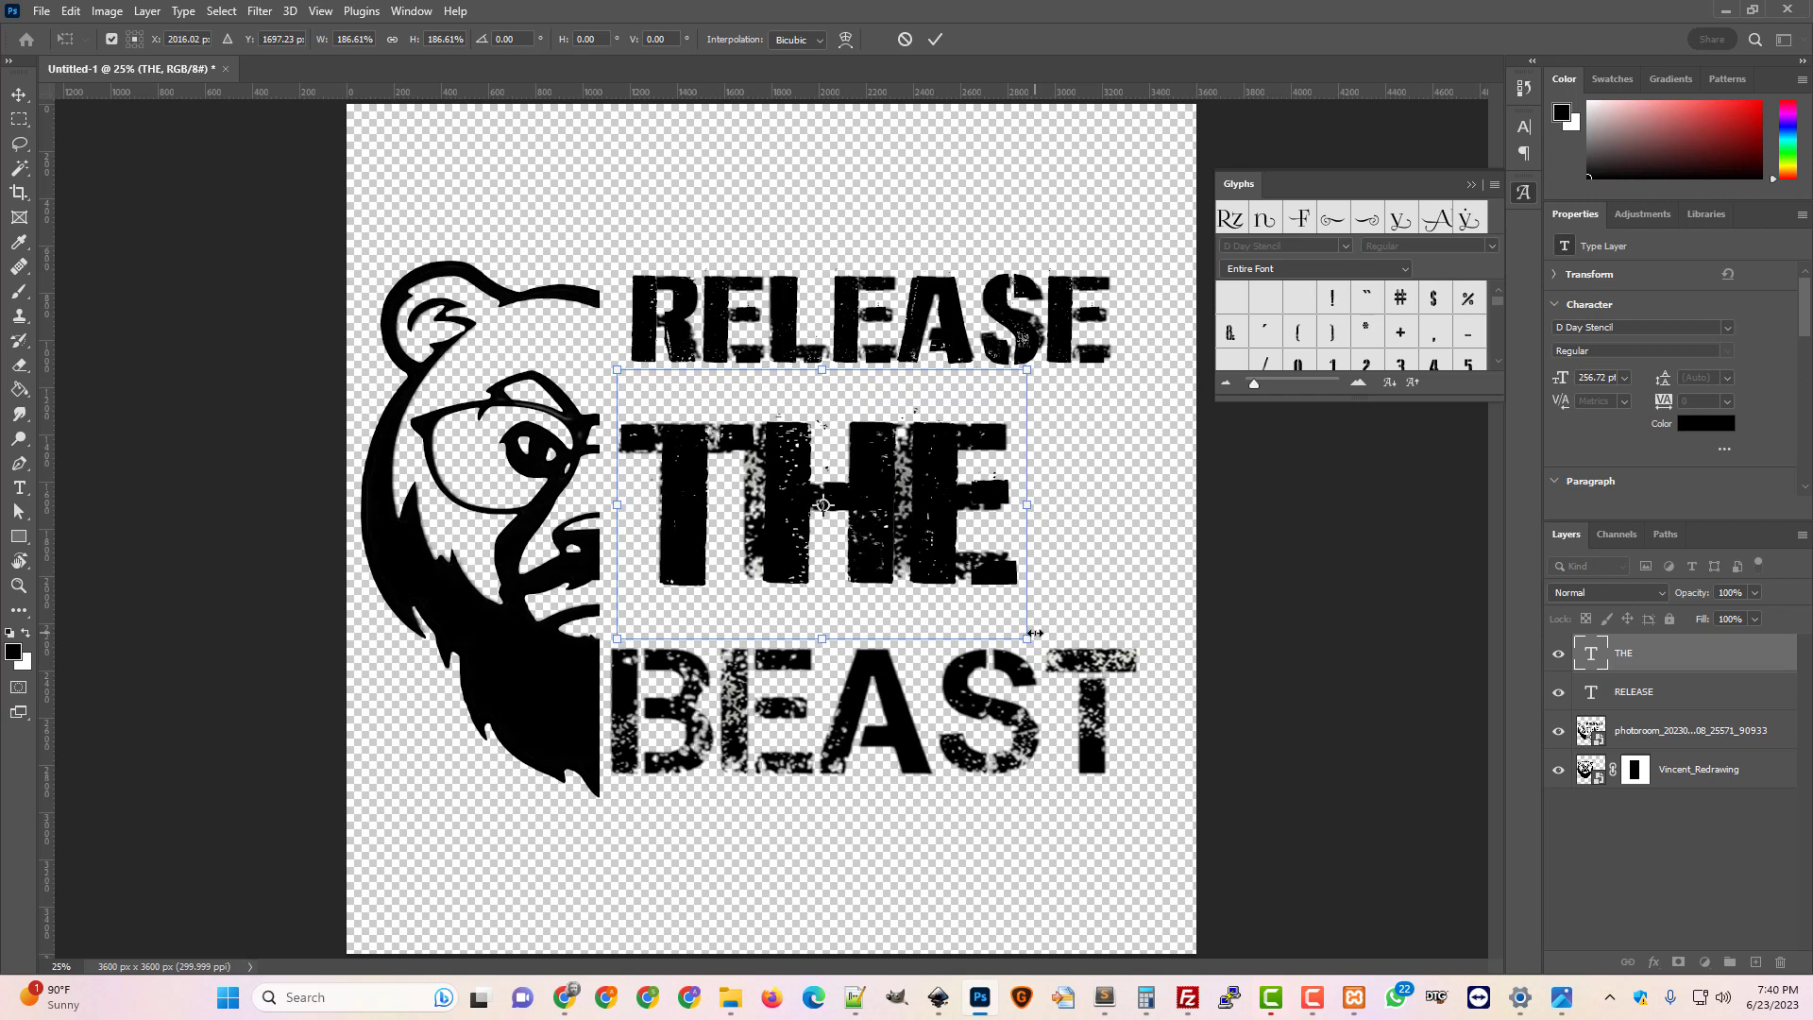
key("Return")
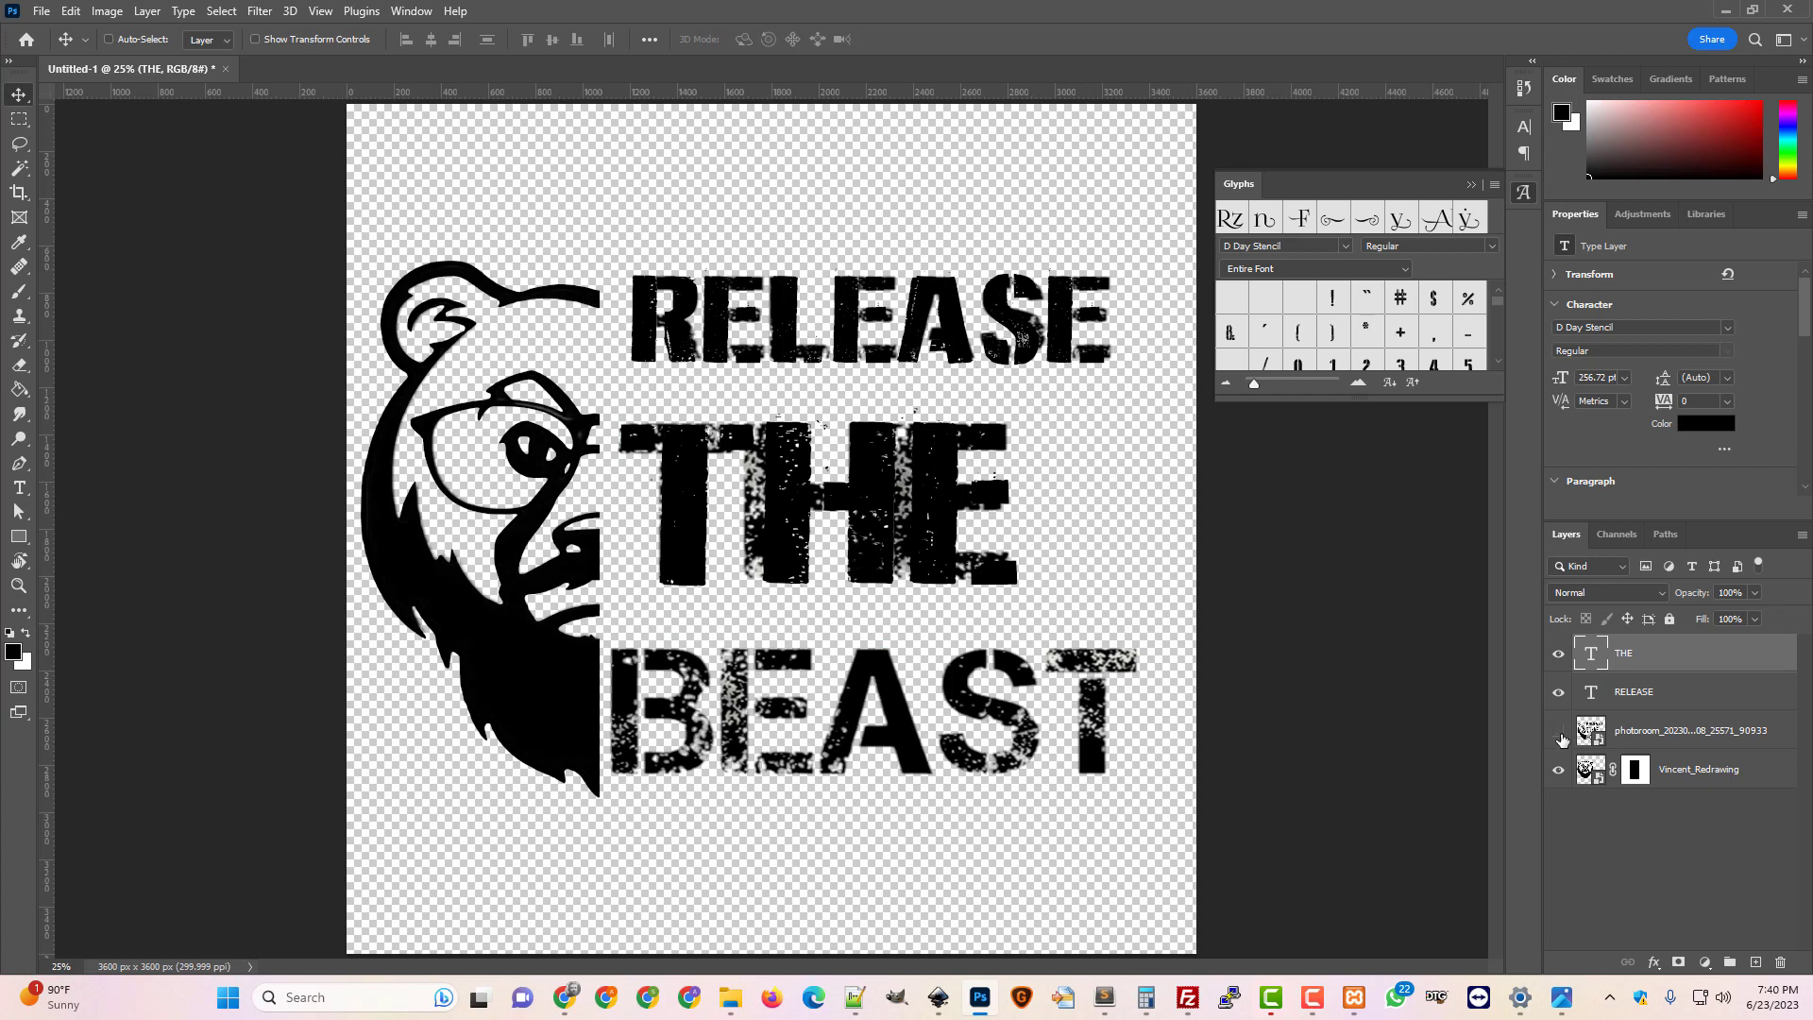
left_click(1560, 734)
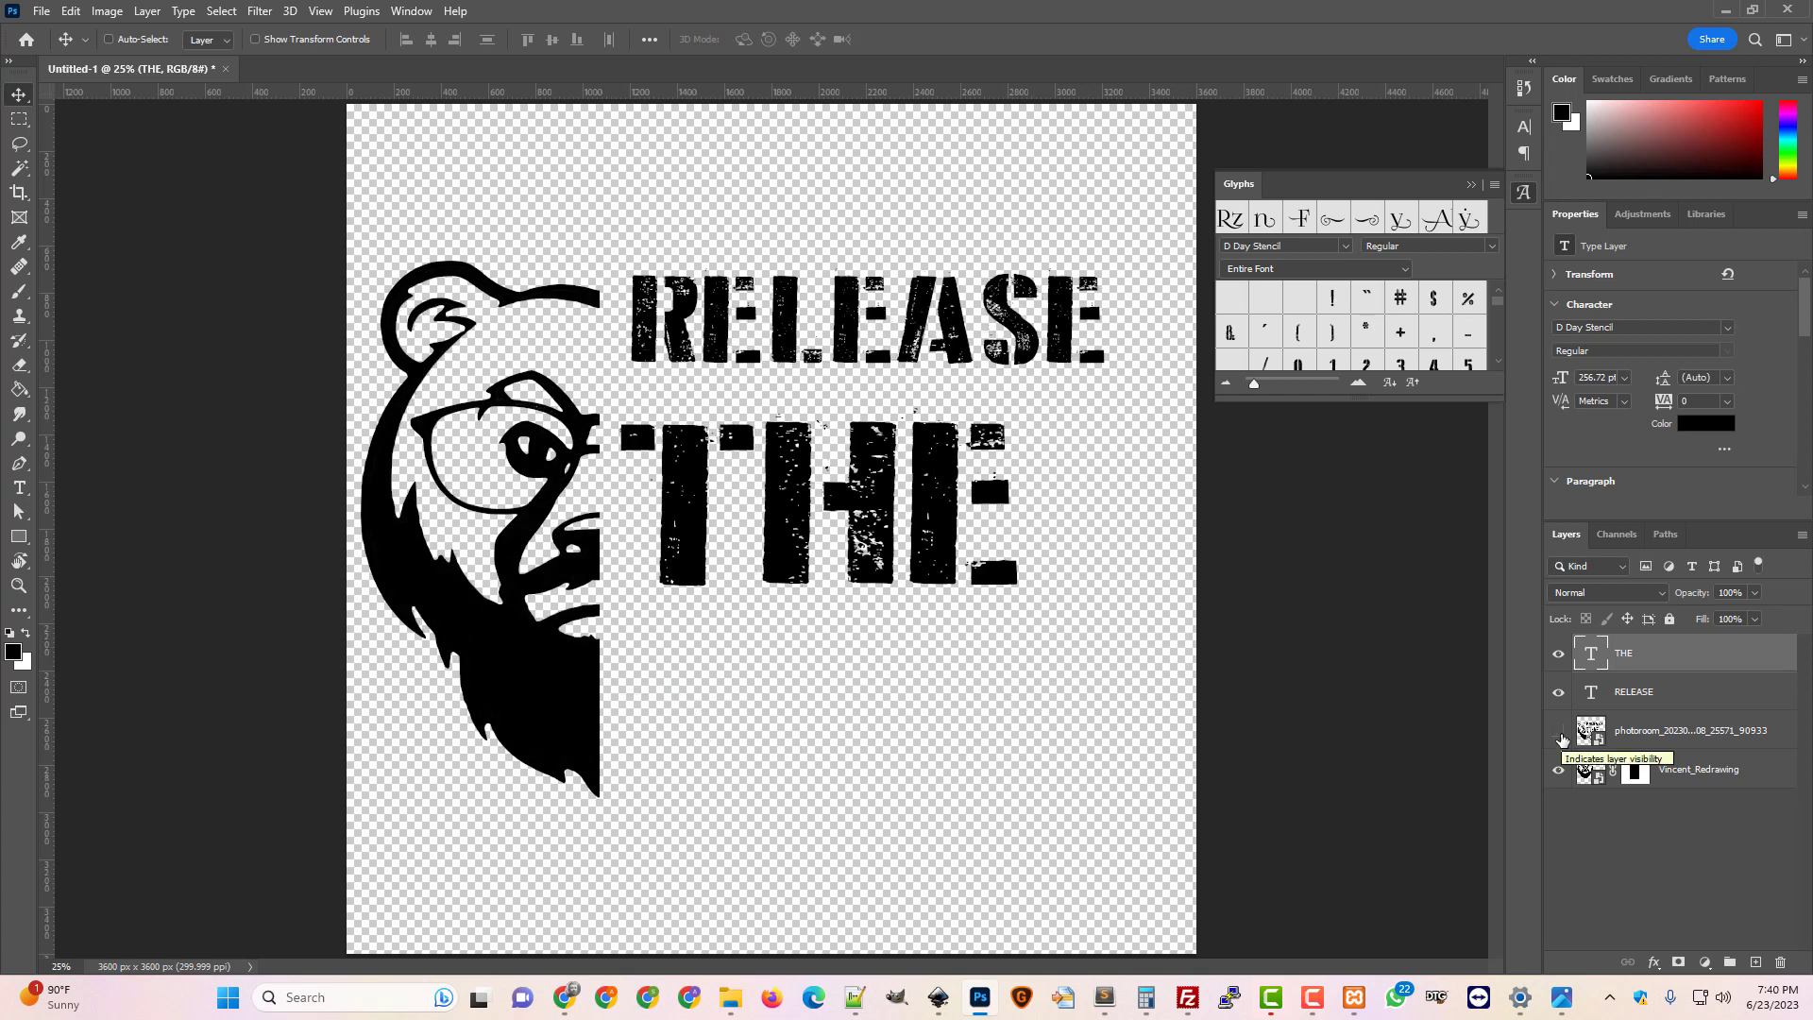
left_click(1560, 735)
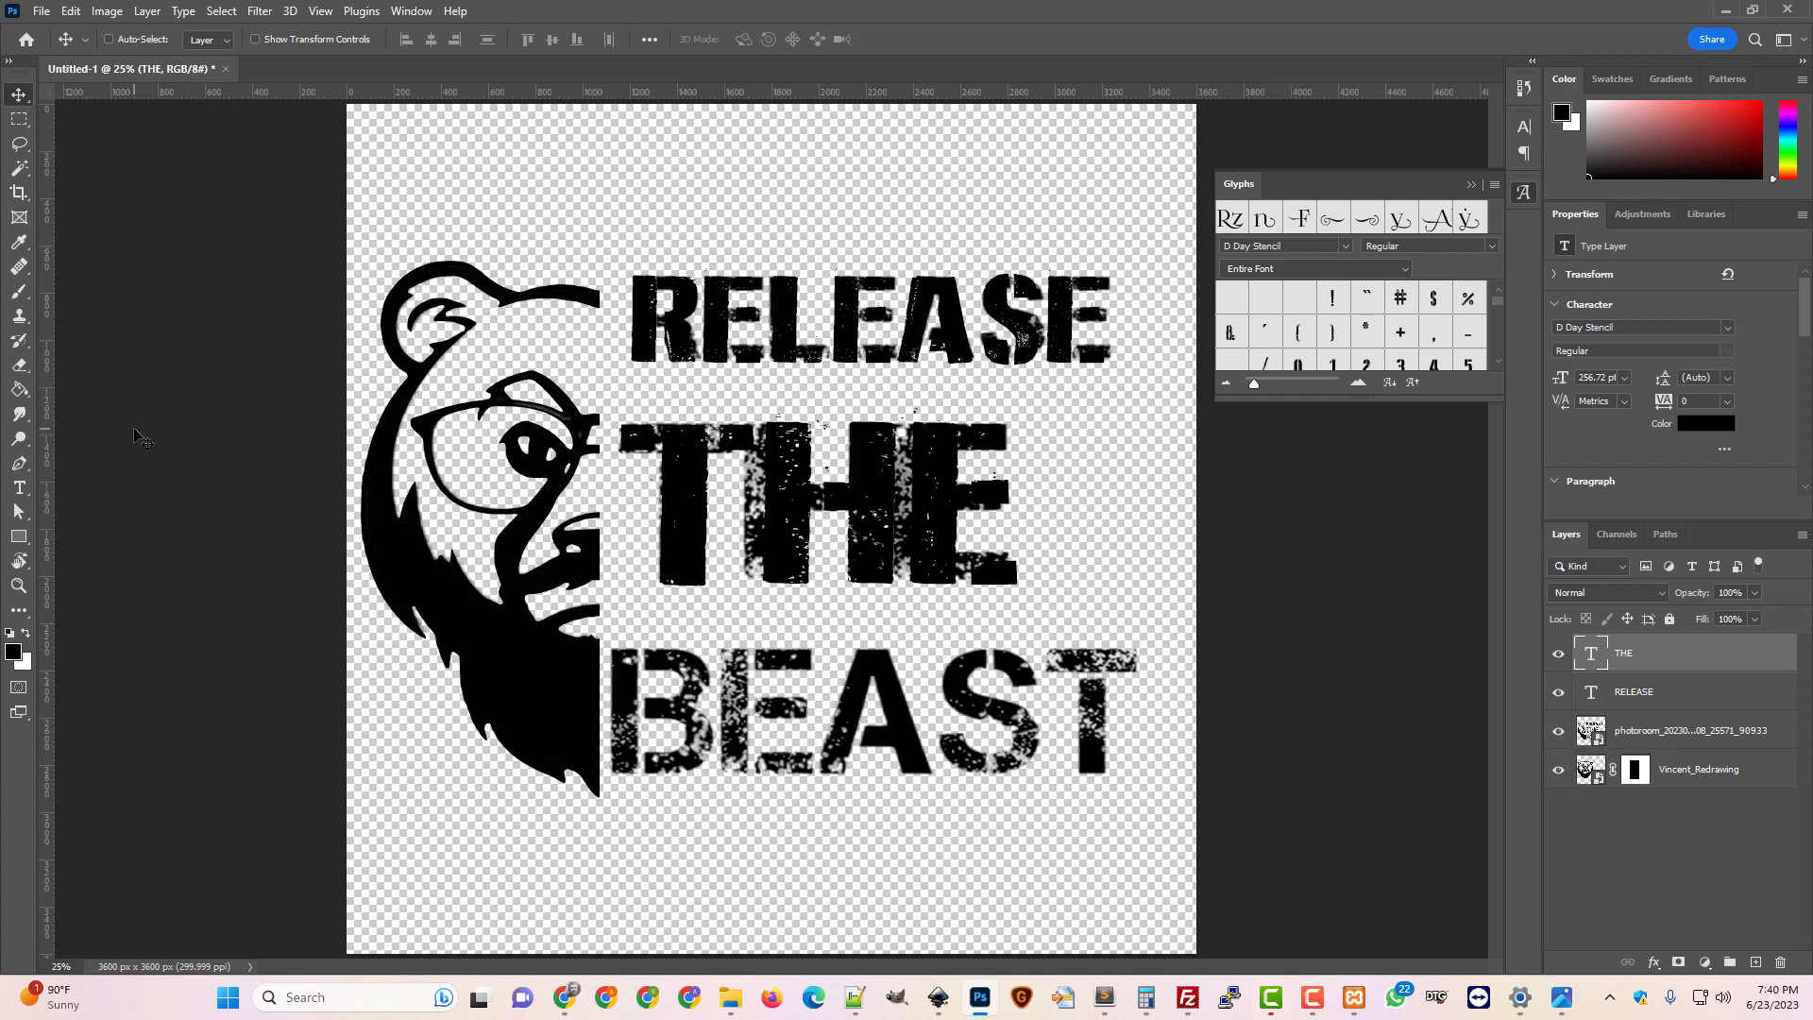
Duplicate RELEASE again, move the copy over the bottom line and stretch it taller and wider
right_click(1641, 696)
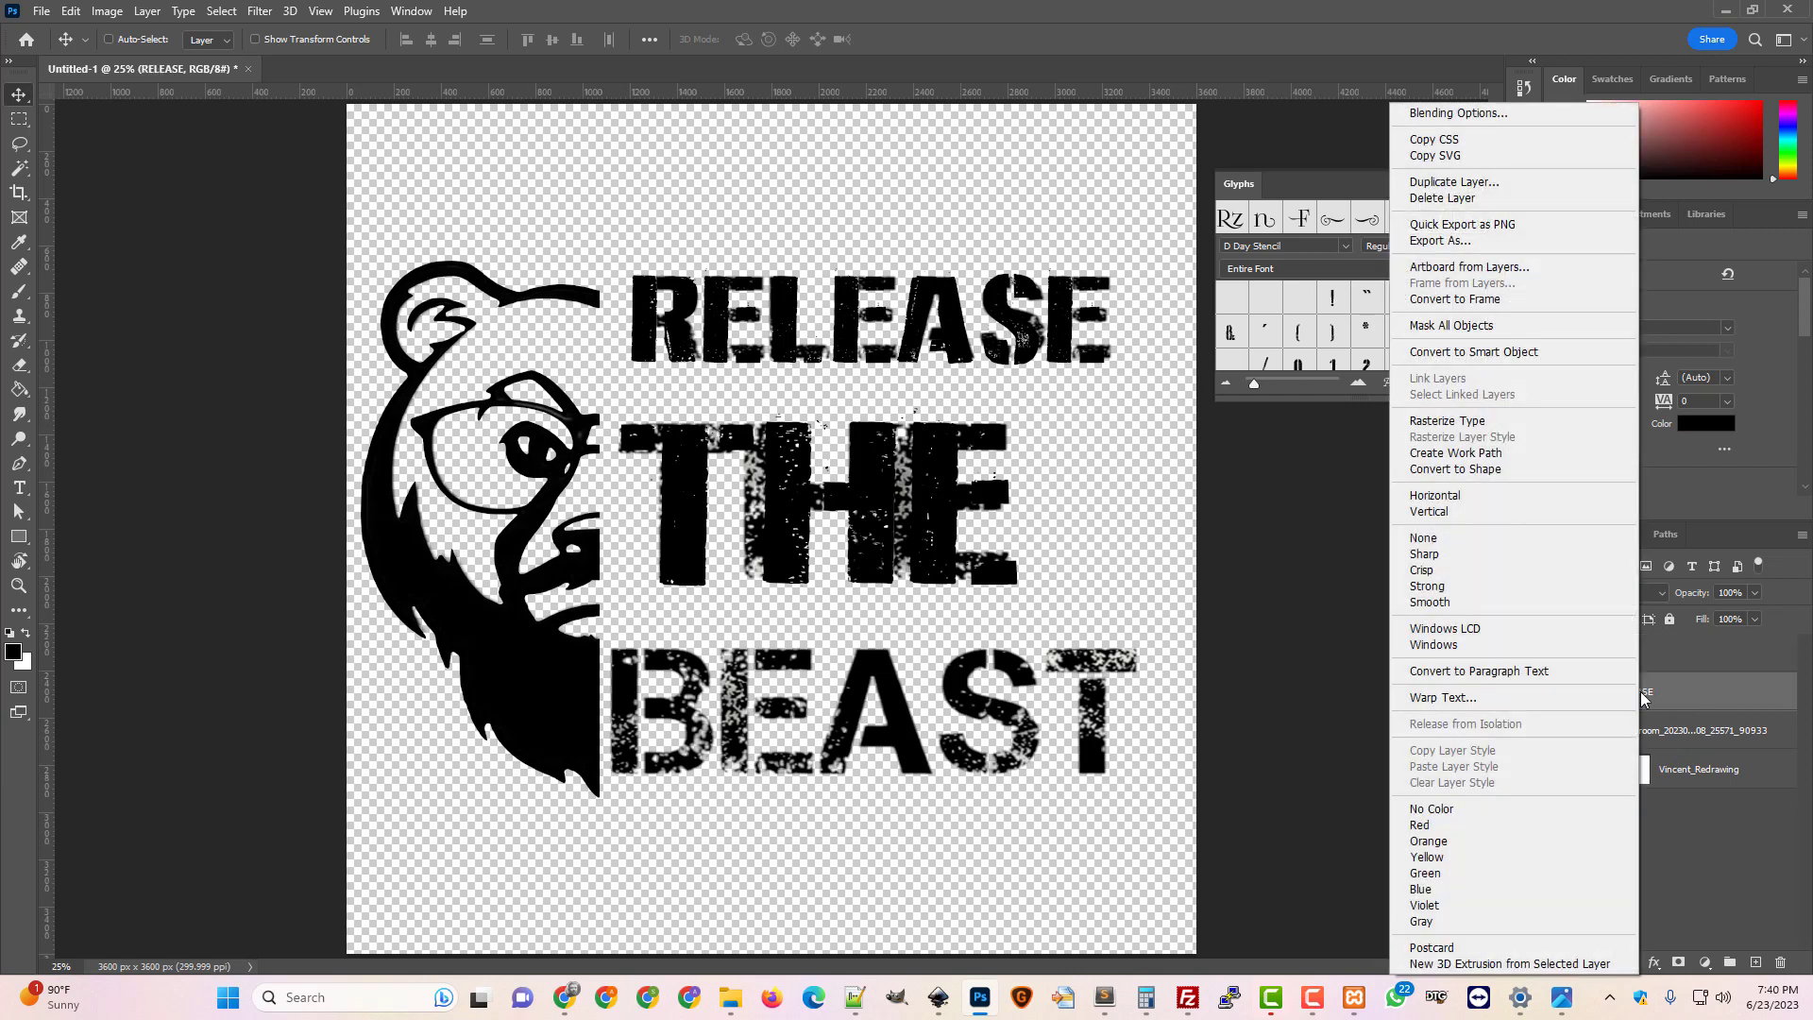
left_click(1445, 179)
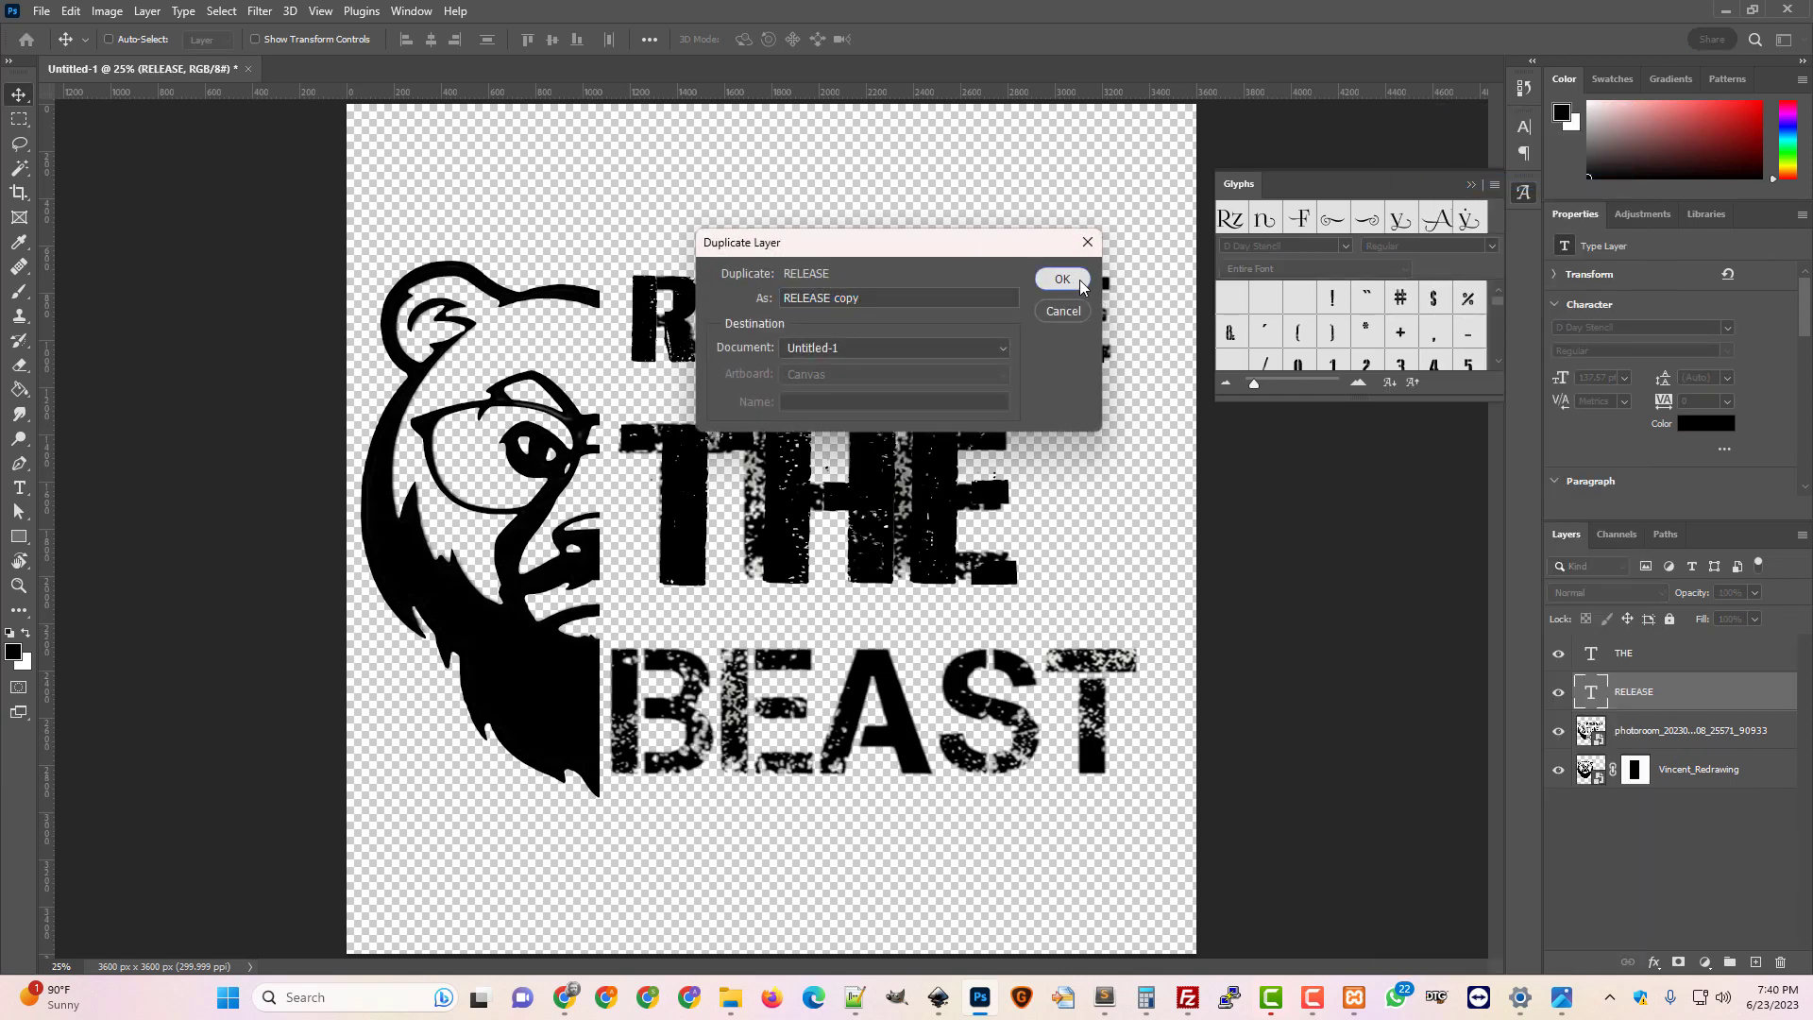
left_click(1061, 279)
left_click_drag(847, 325, 824, 727)
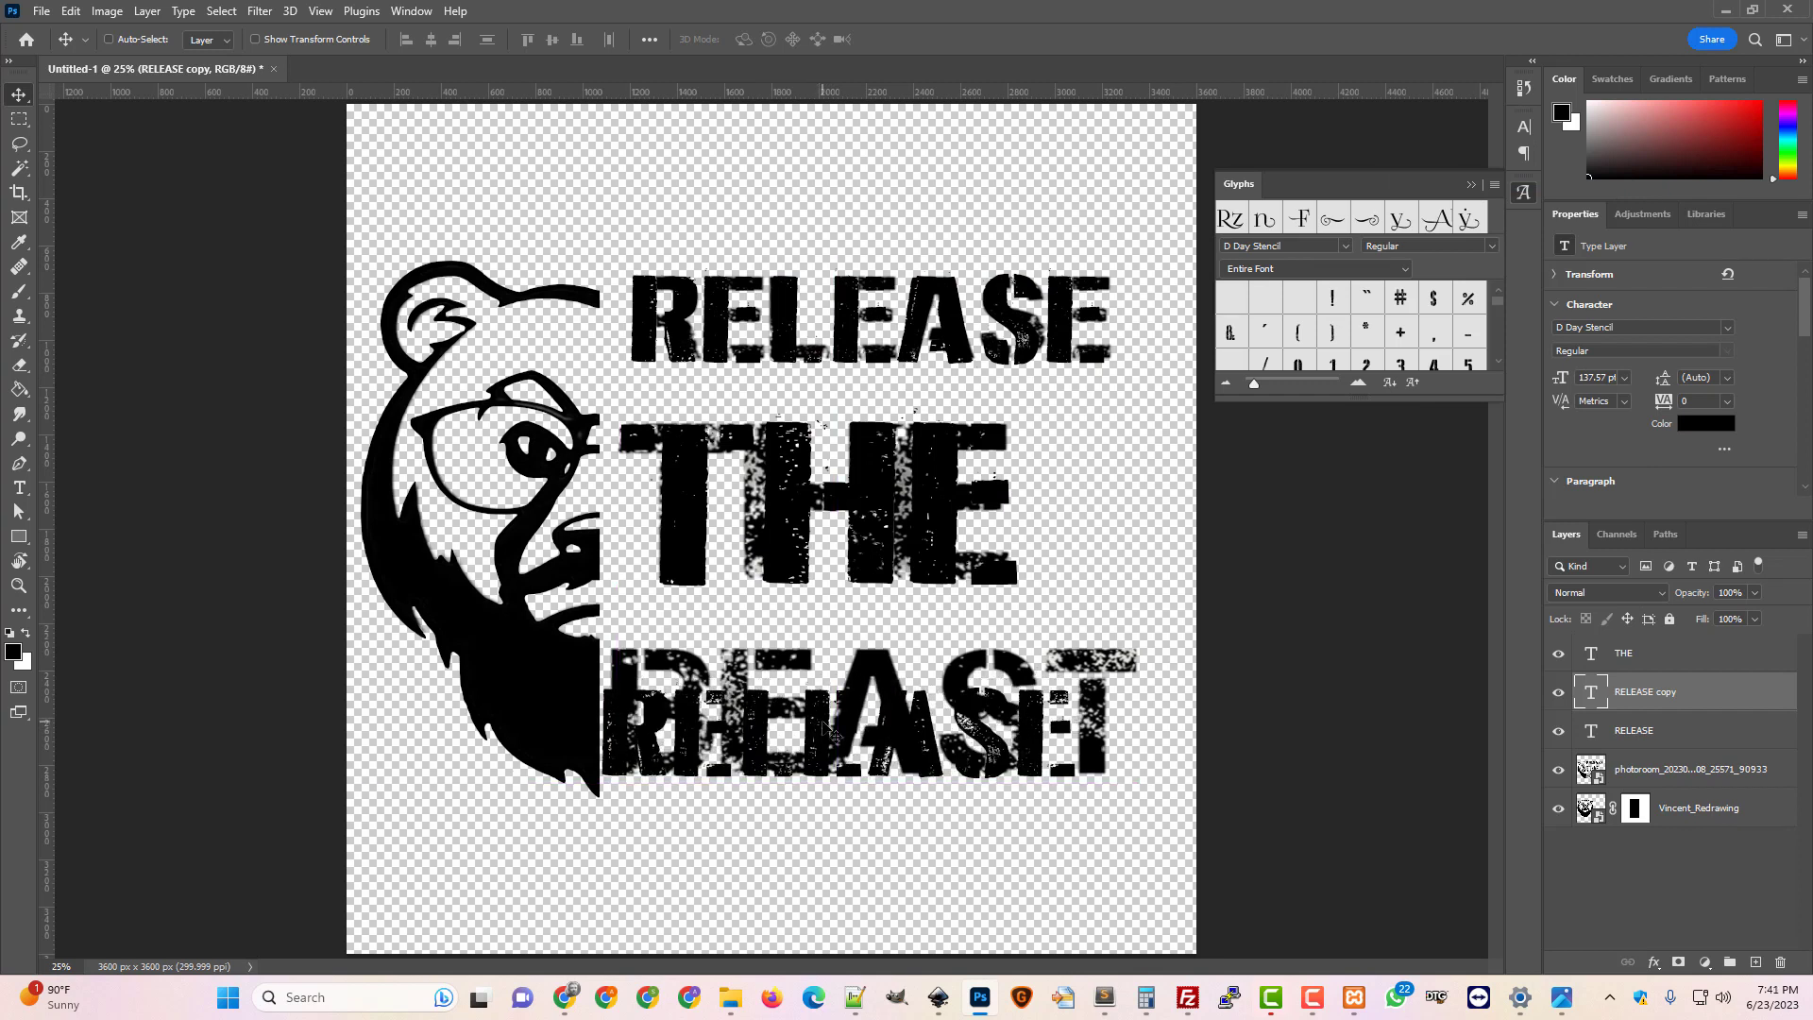
key("Right")
key("Right")
key("Right")
key("Right")
key("Right")
key("Right")
key("Right")
key("Right")
key("Right")
key("Right")
key("Right")
key("Right")
key("Right")
key("Right")
key("Right")
key("Right")
key("Right")
key("Right")
key("Right")
key("Right")
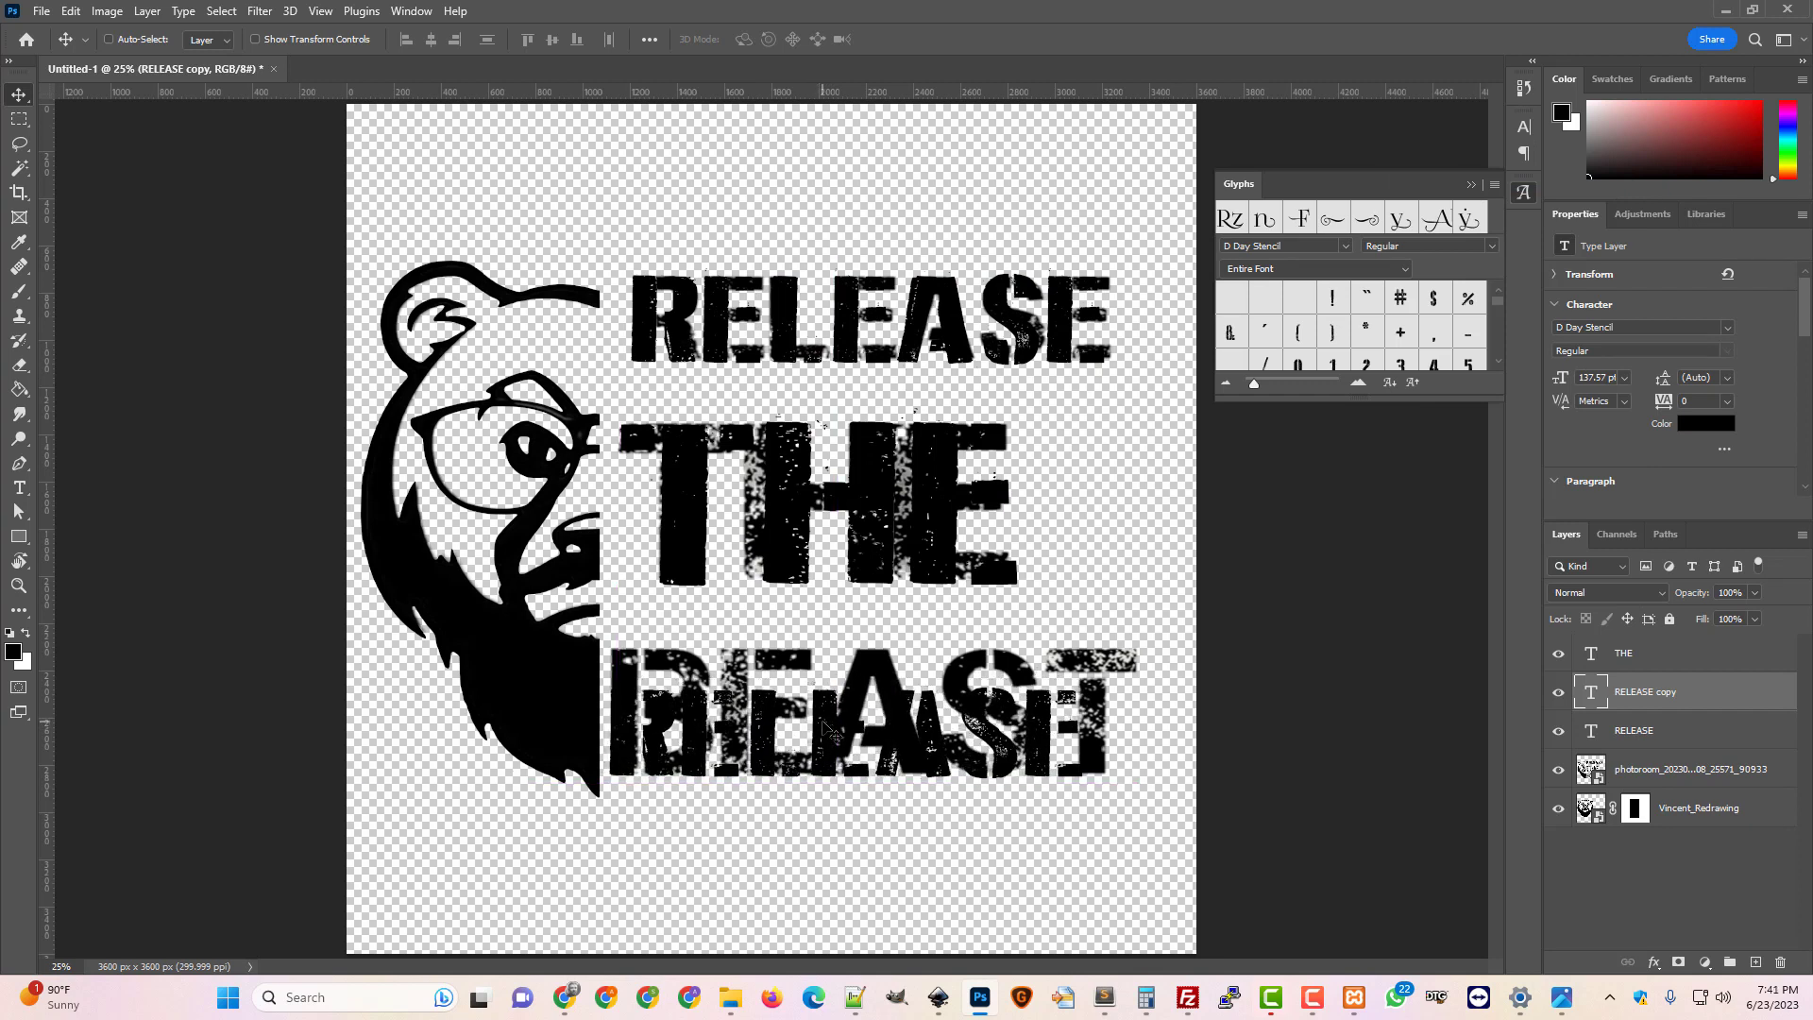
key("ctrl+t")
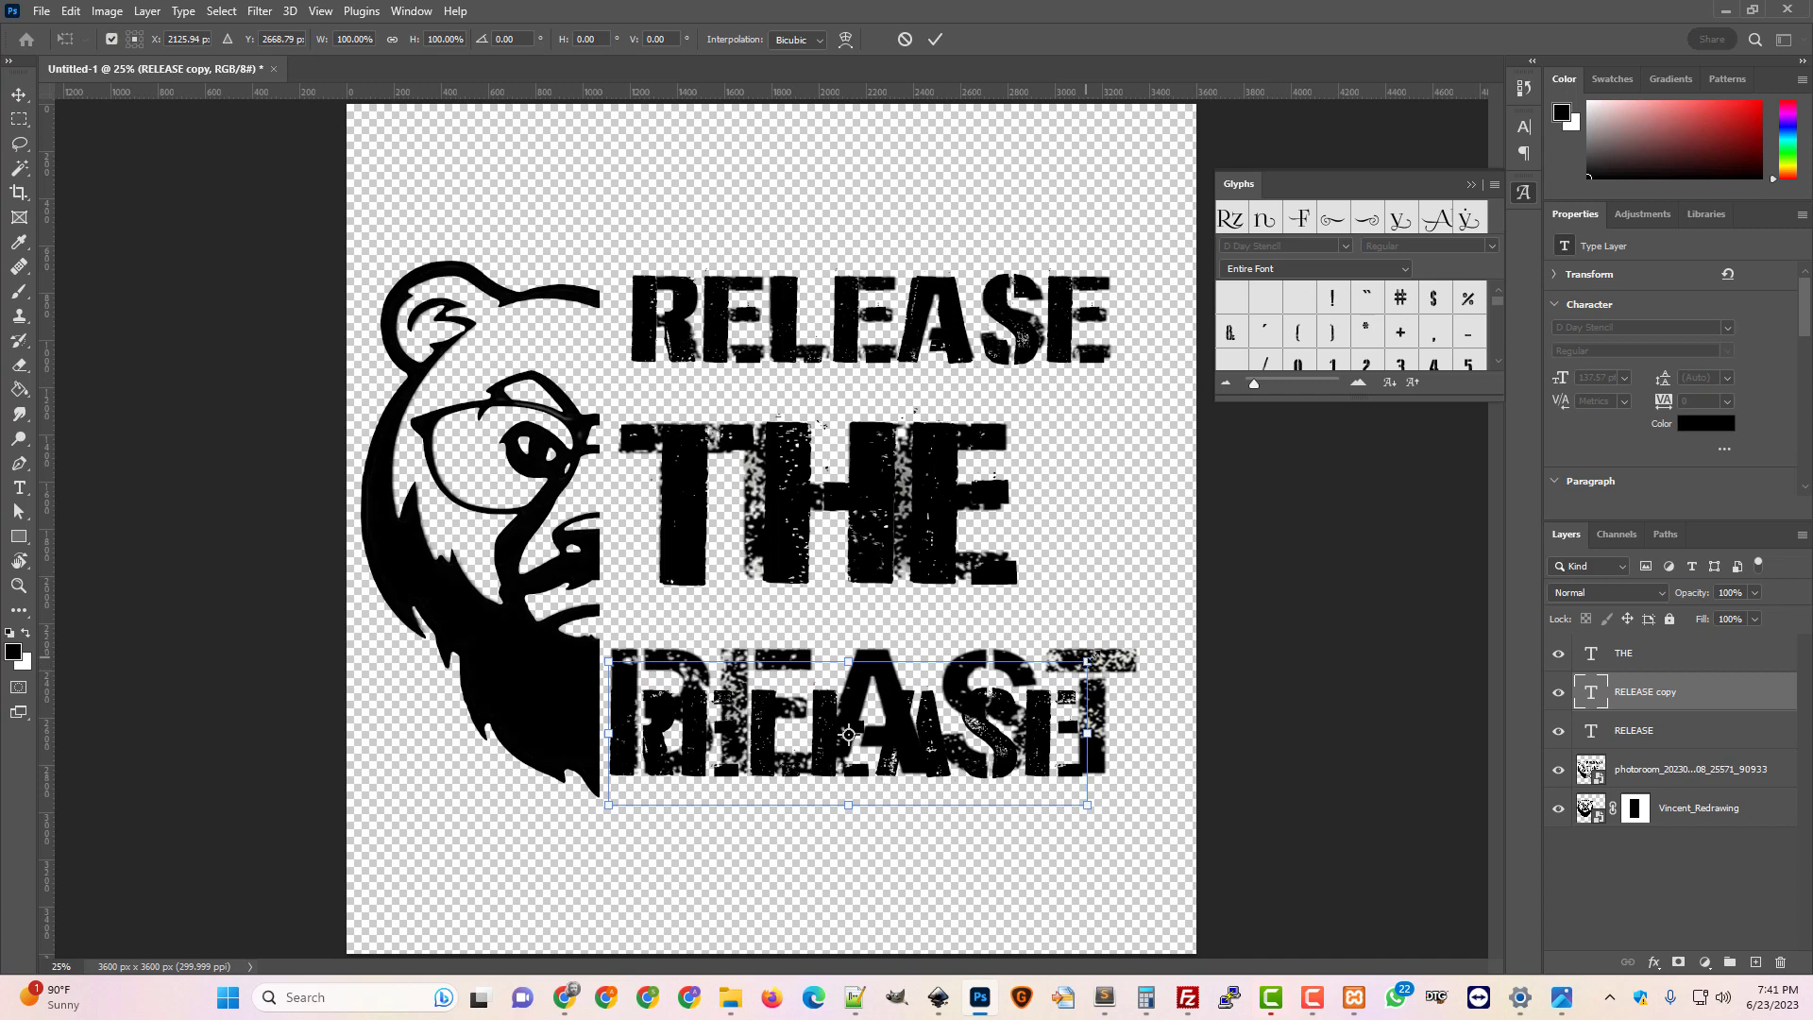
left_click_drag(1090, 658, 1144, 606)
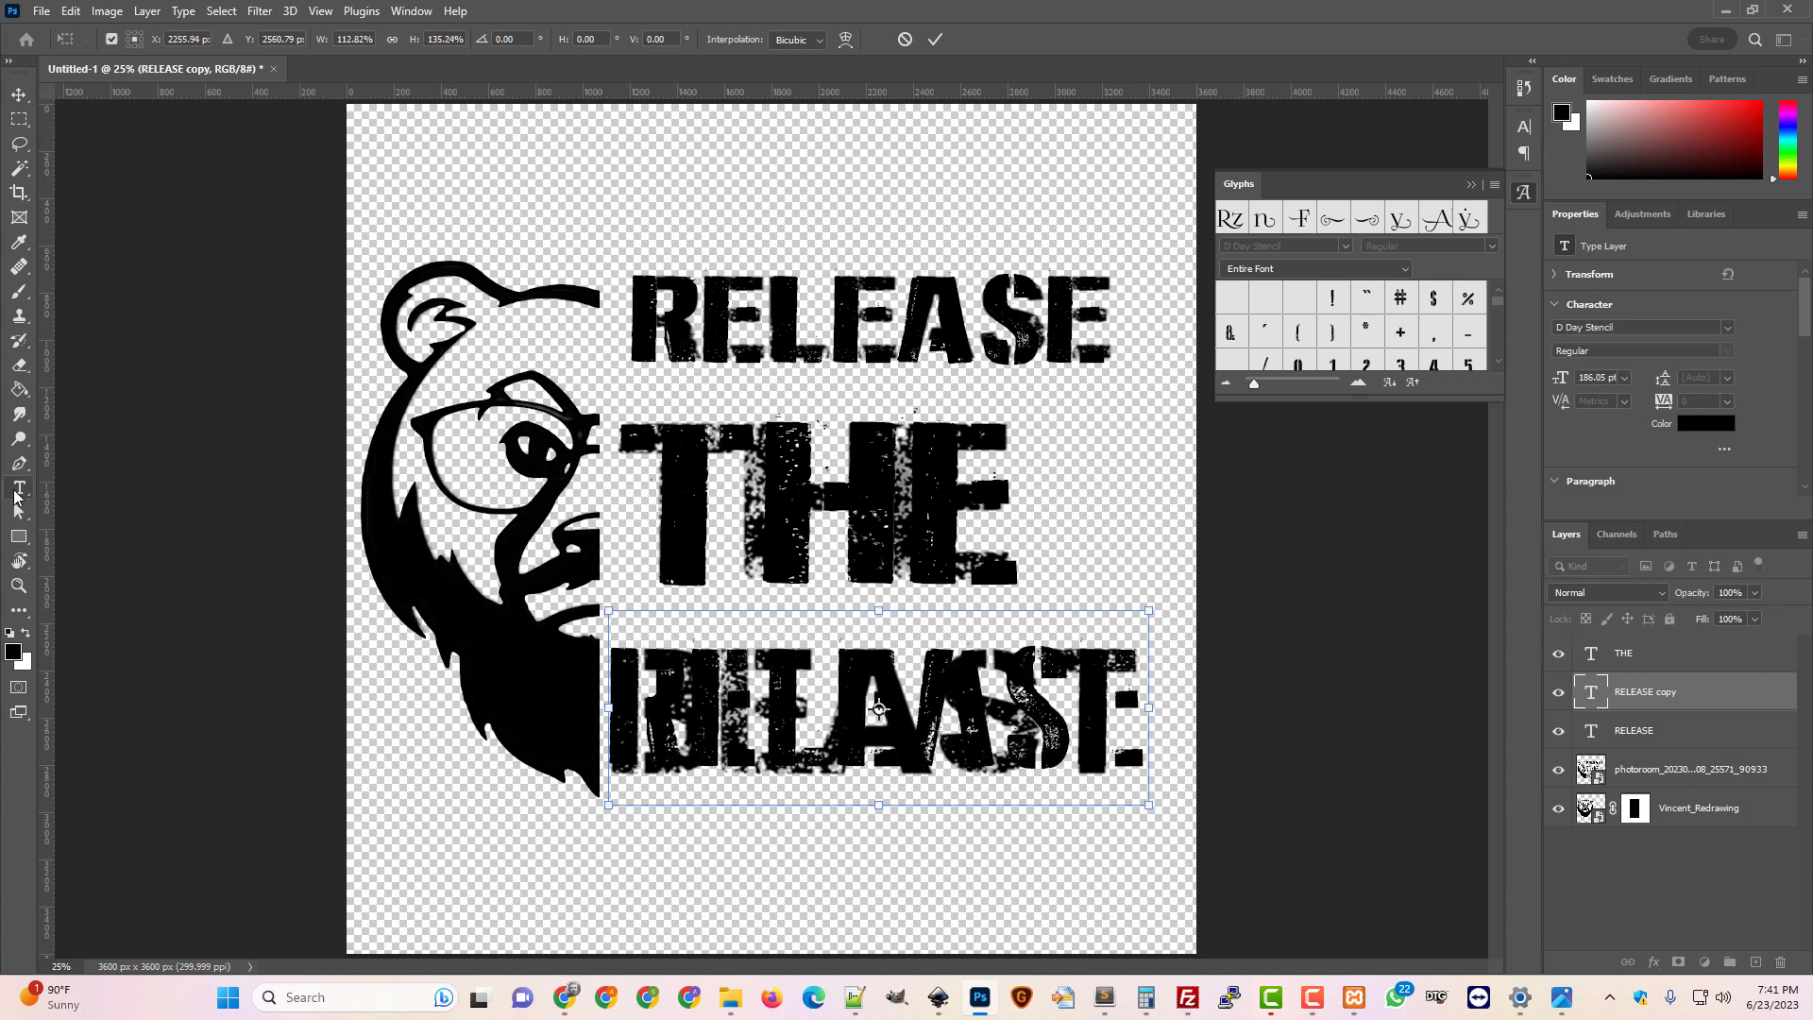
Retype the stretched copy as BEAST and commit the text
left_click(19, 487)
left_click_drag(1074, 717, 606, 696)
type("BEAST")
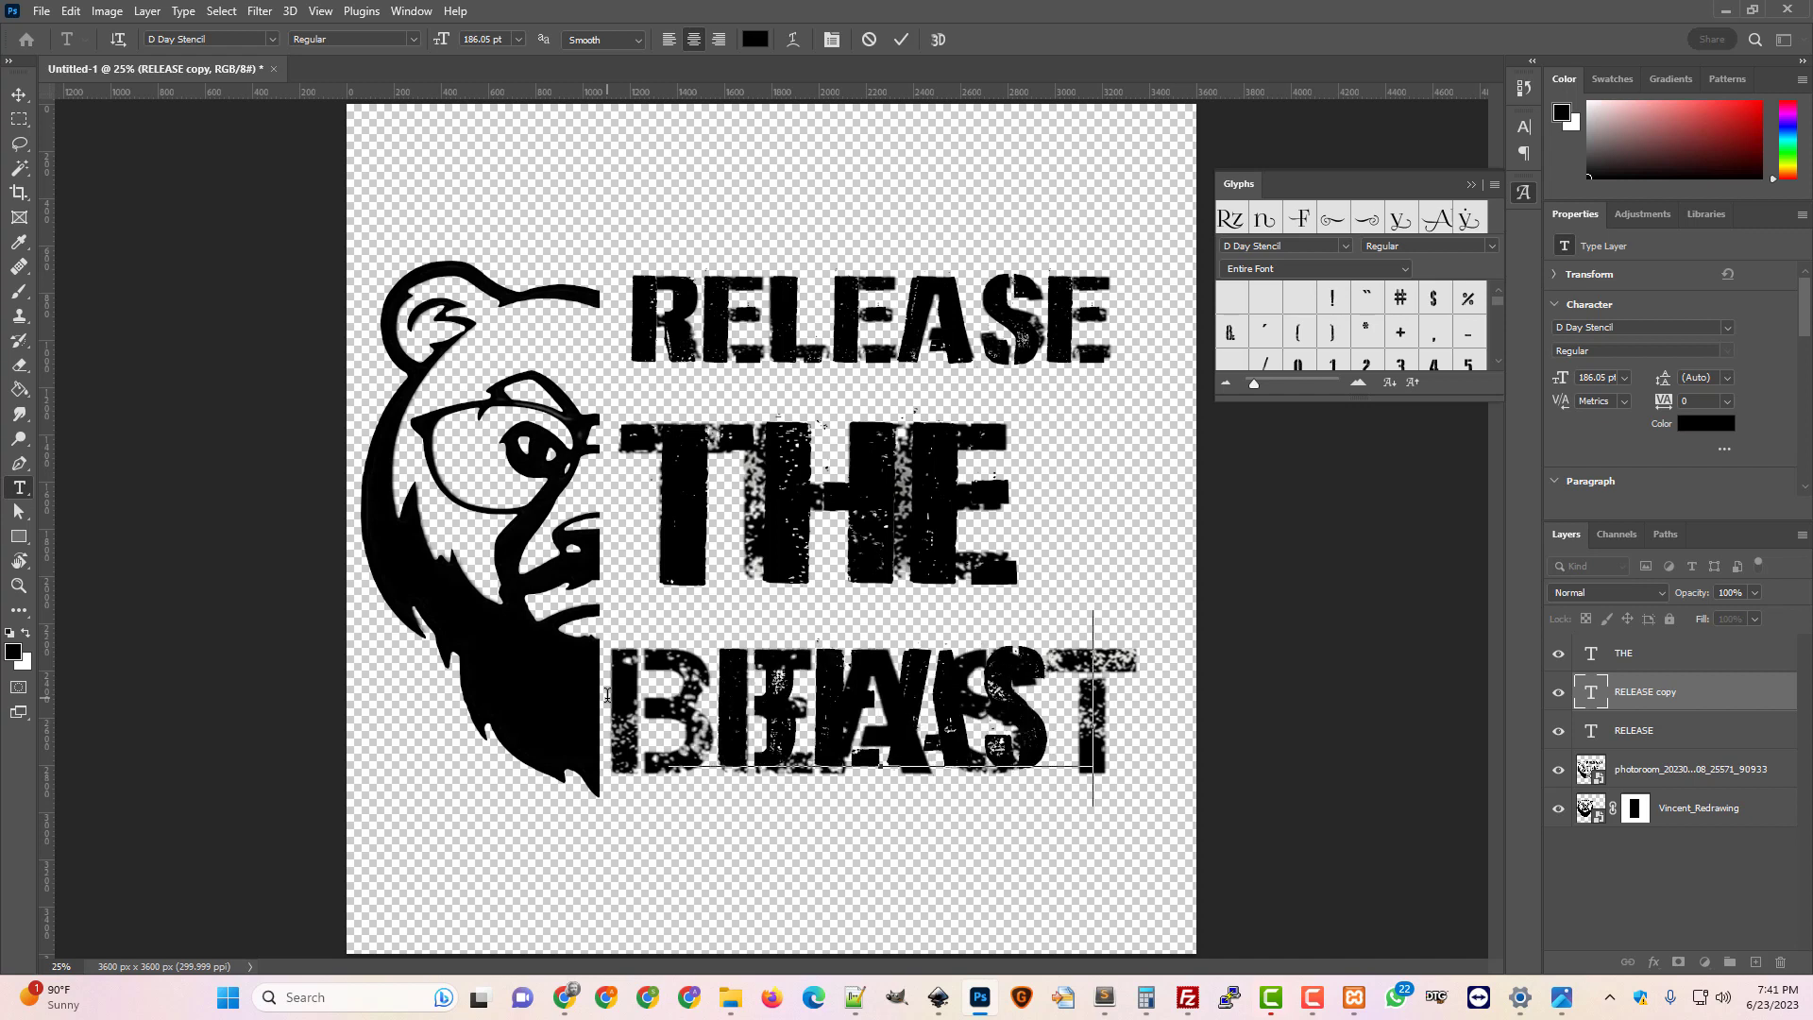
key("ctrl+Return")
Move BEAST onto the bottom line and enlarge it to cover the original lettering
key("v")
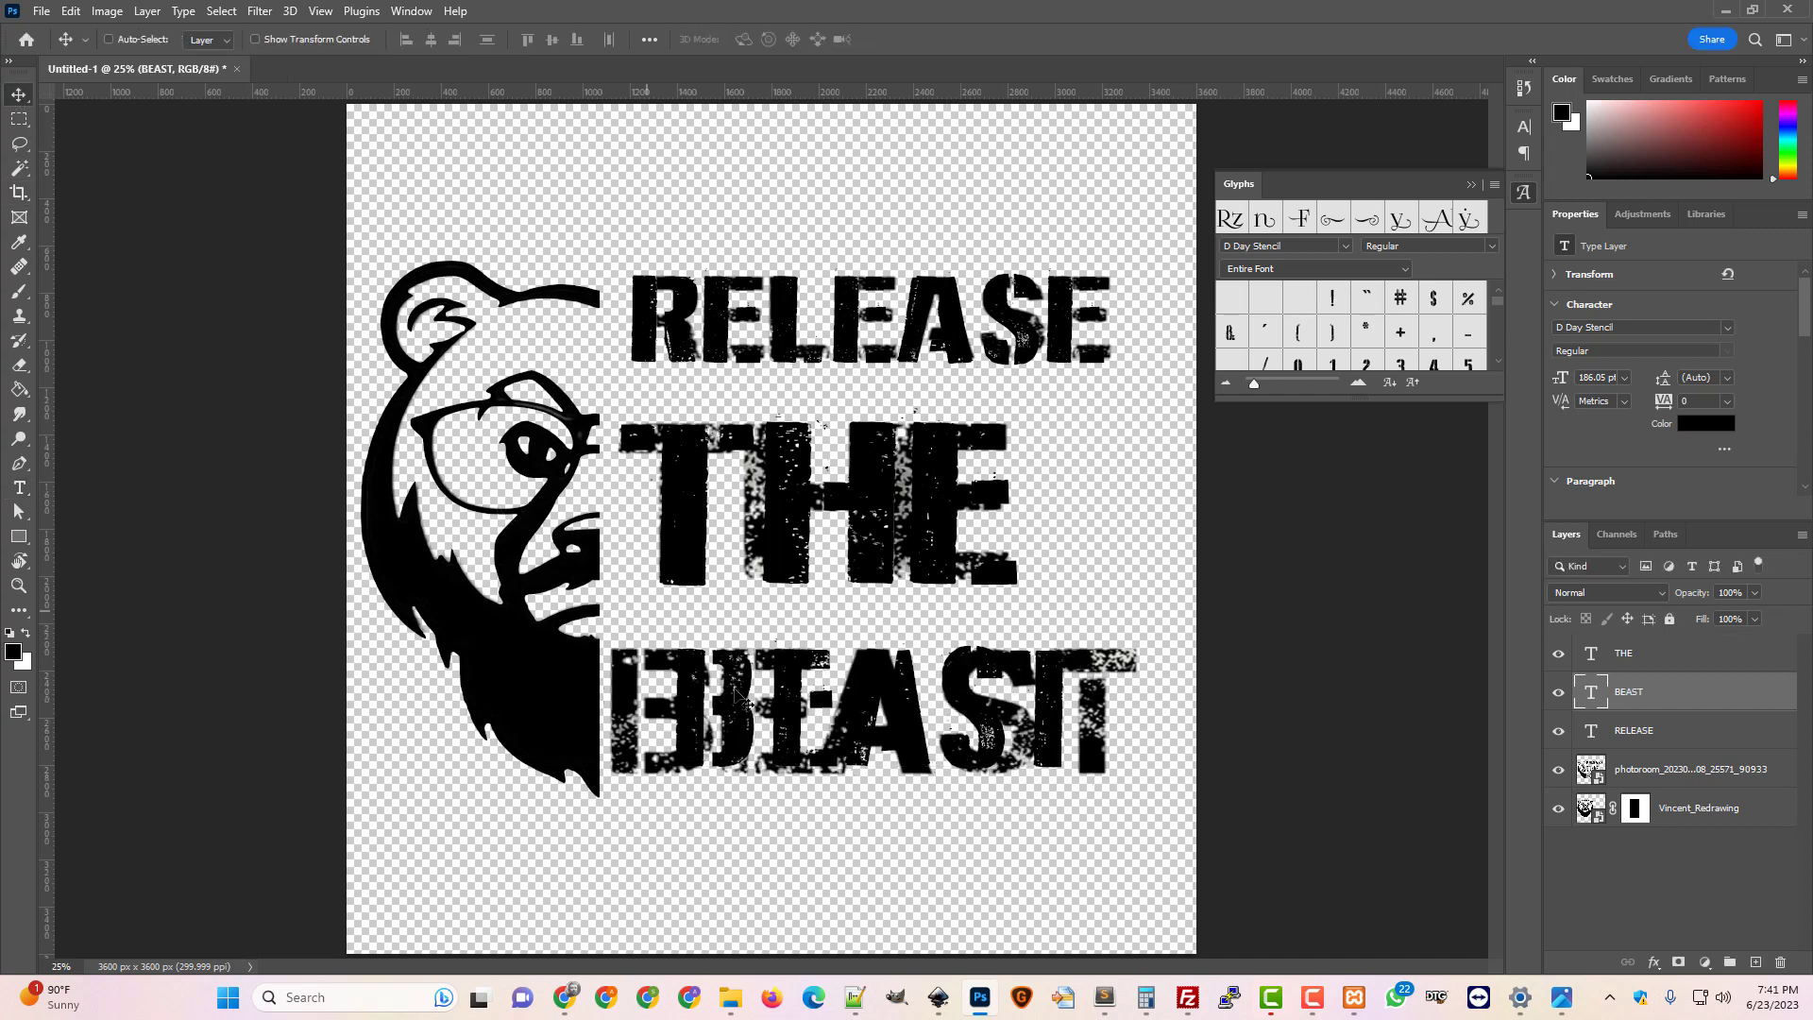
left_click_drag(735, 727, 669, 730)
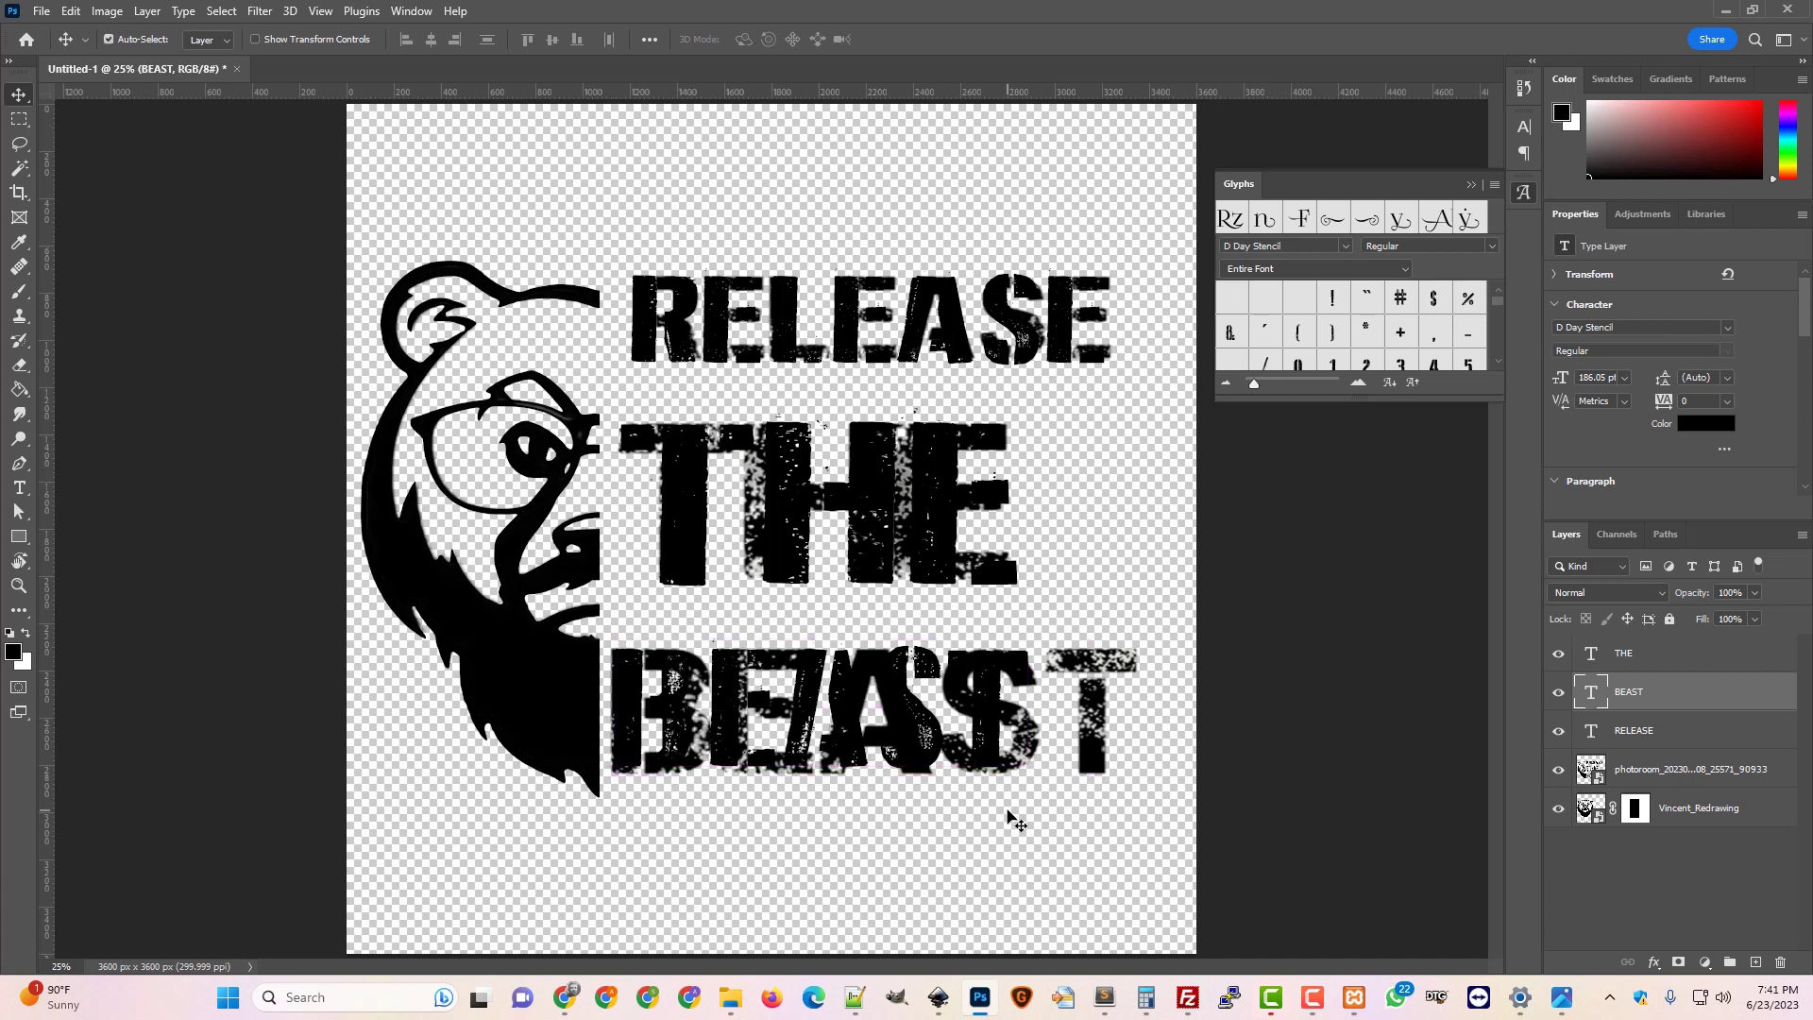
key("ctrl+t")
left_click_drag(1035, 810, 1095, 826)
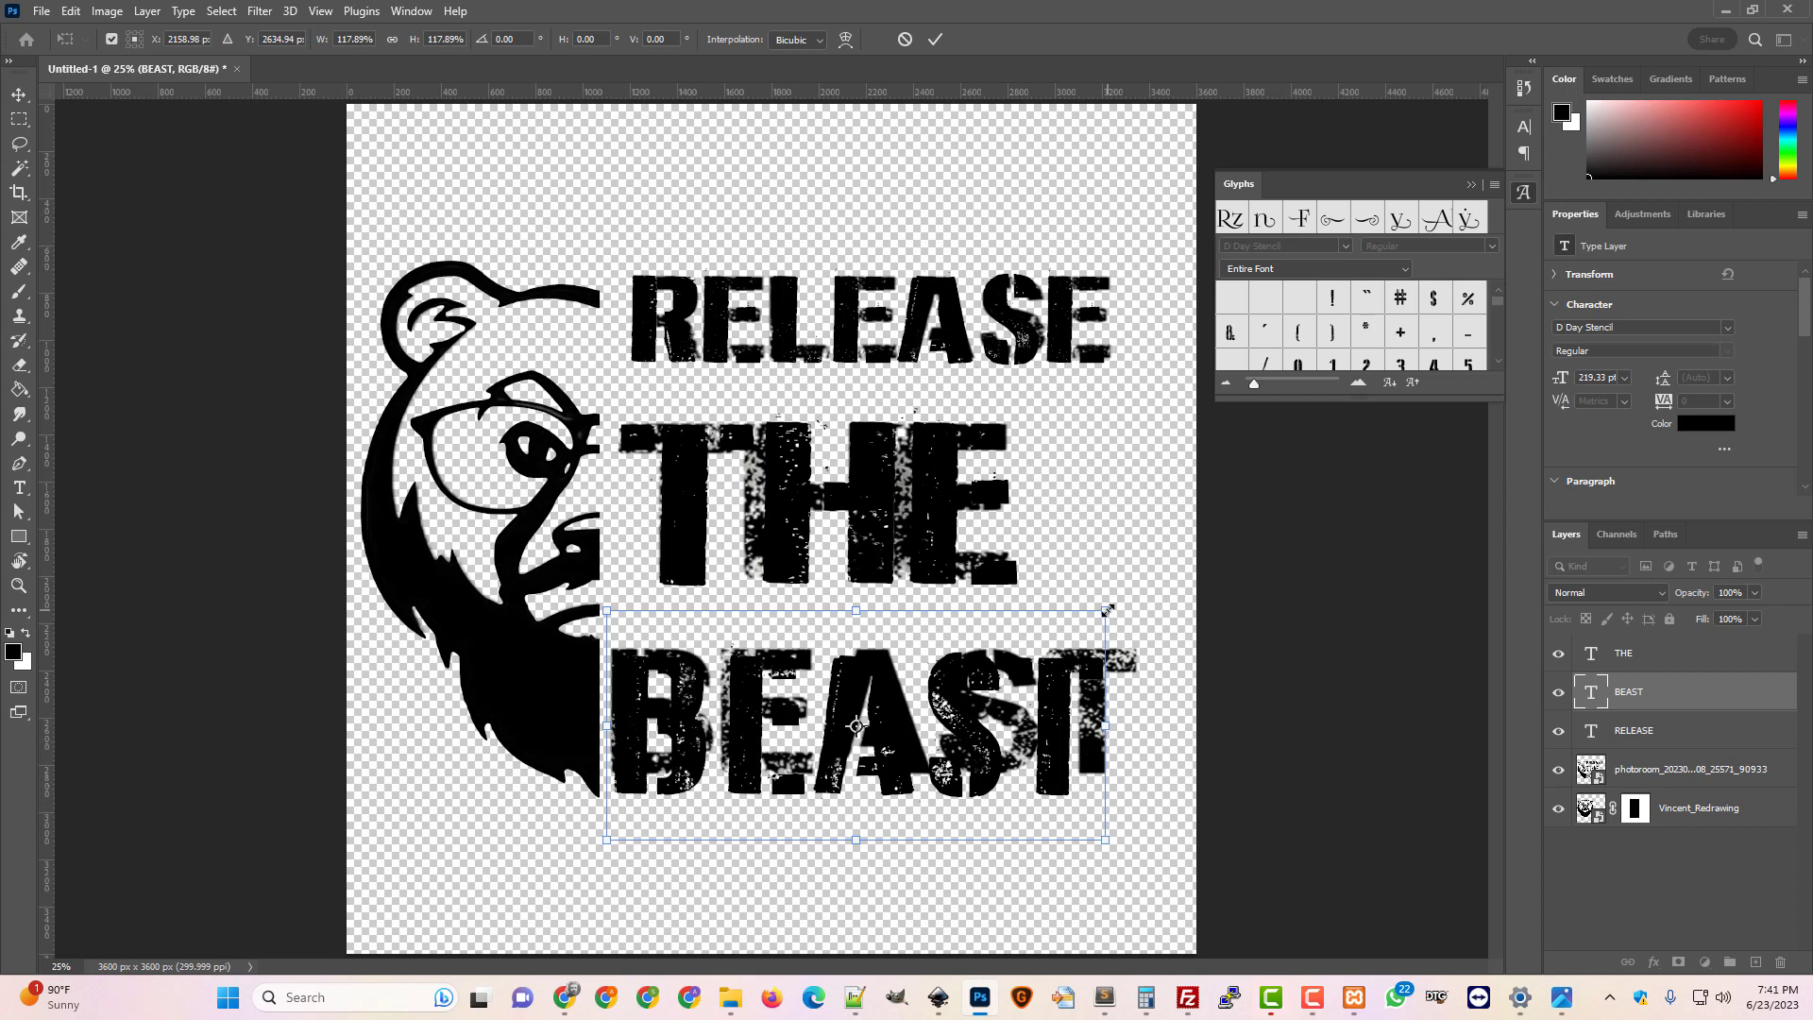
left_click_drag(1100, 619, 1103, 621)
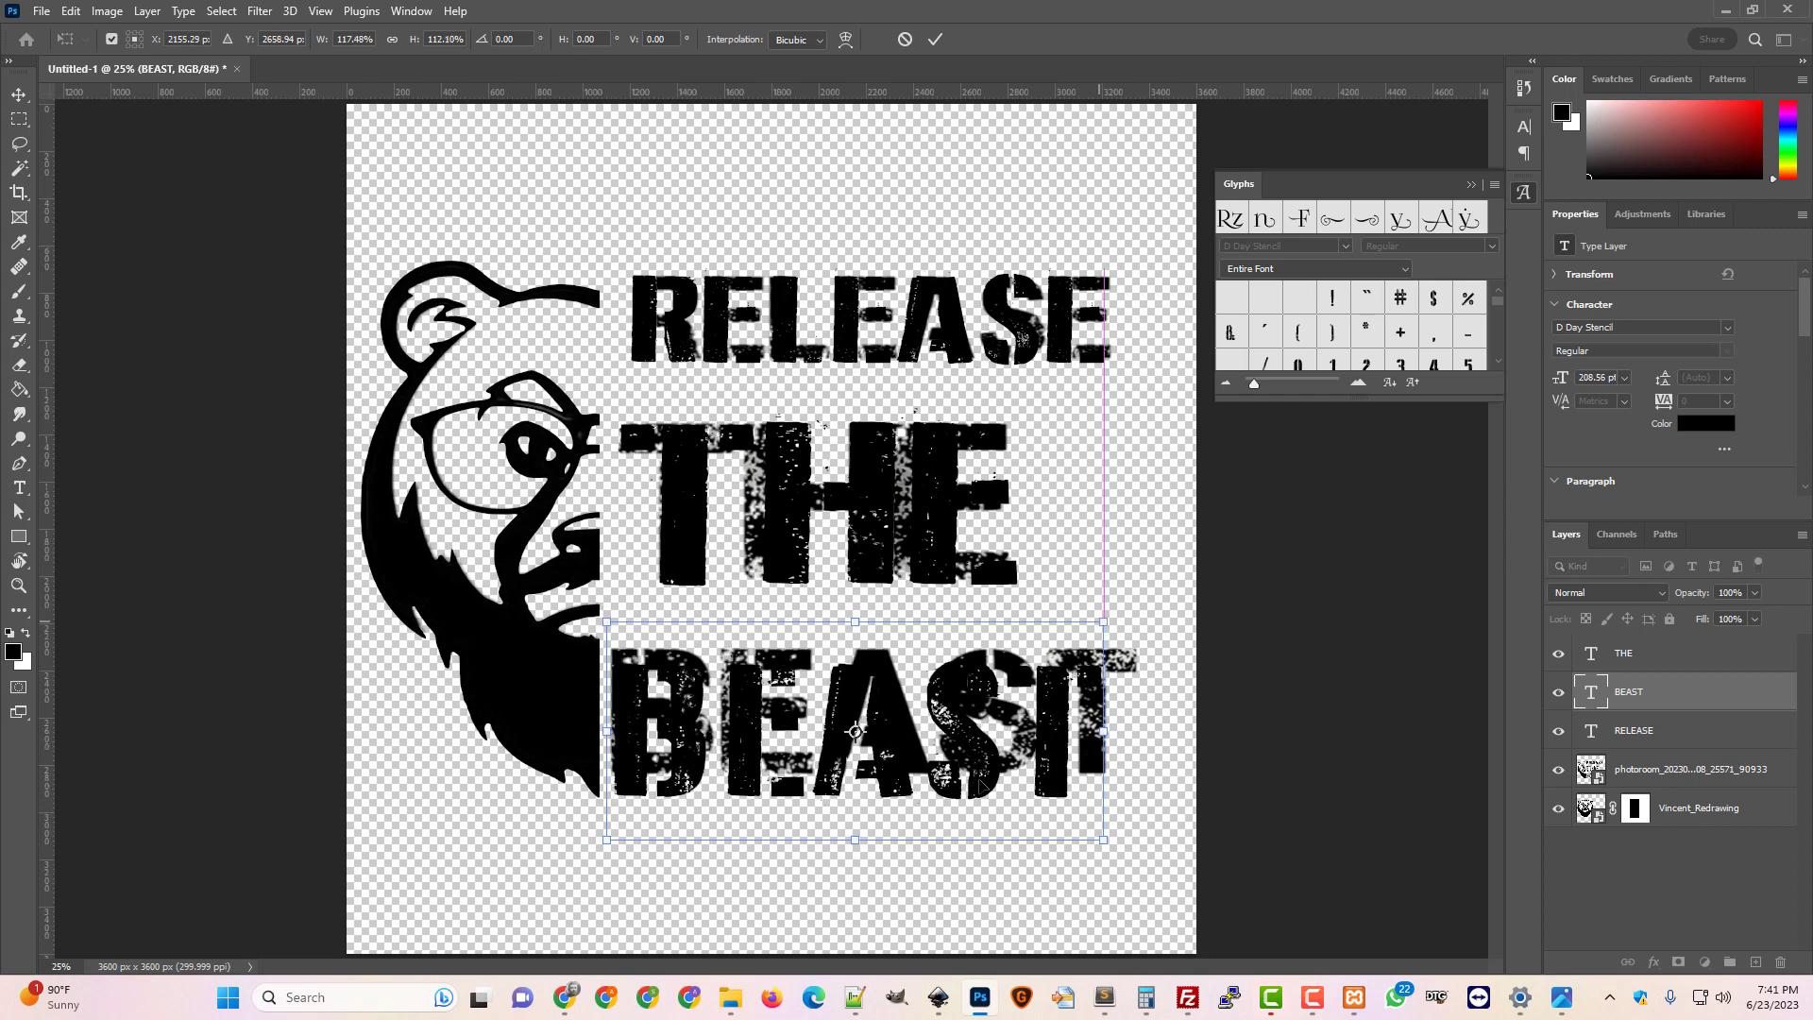
left_click_drag(981, 771, 987, 770)
left_click_drag(983, 764, 980, 763)
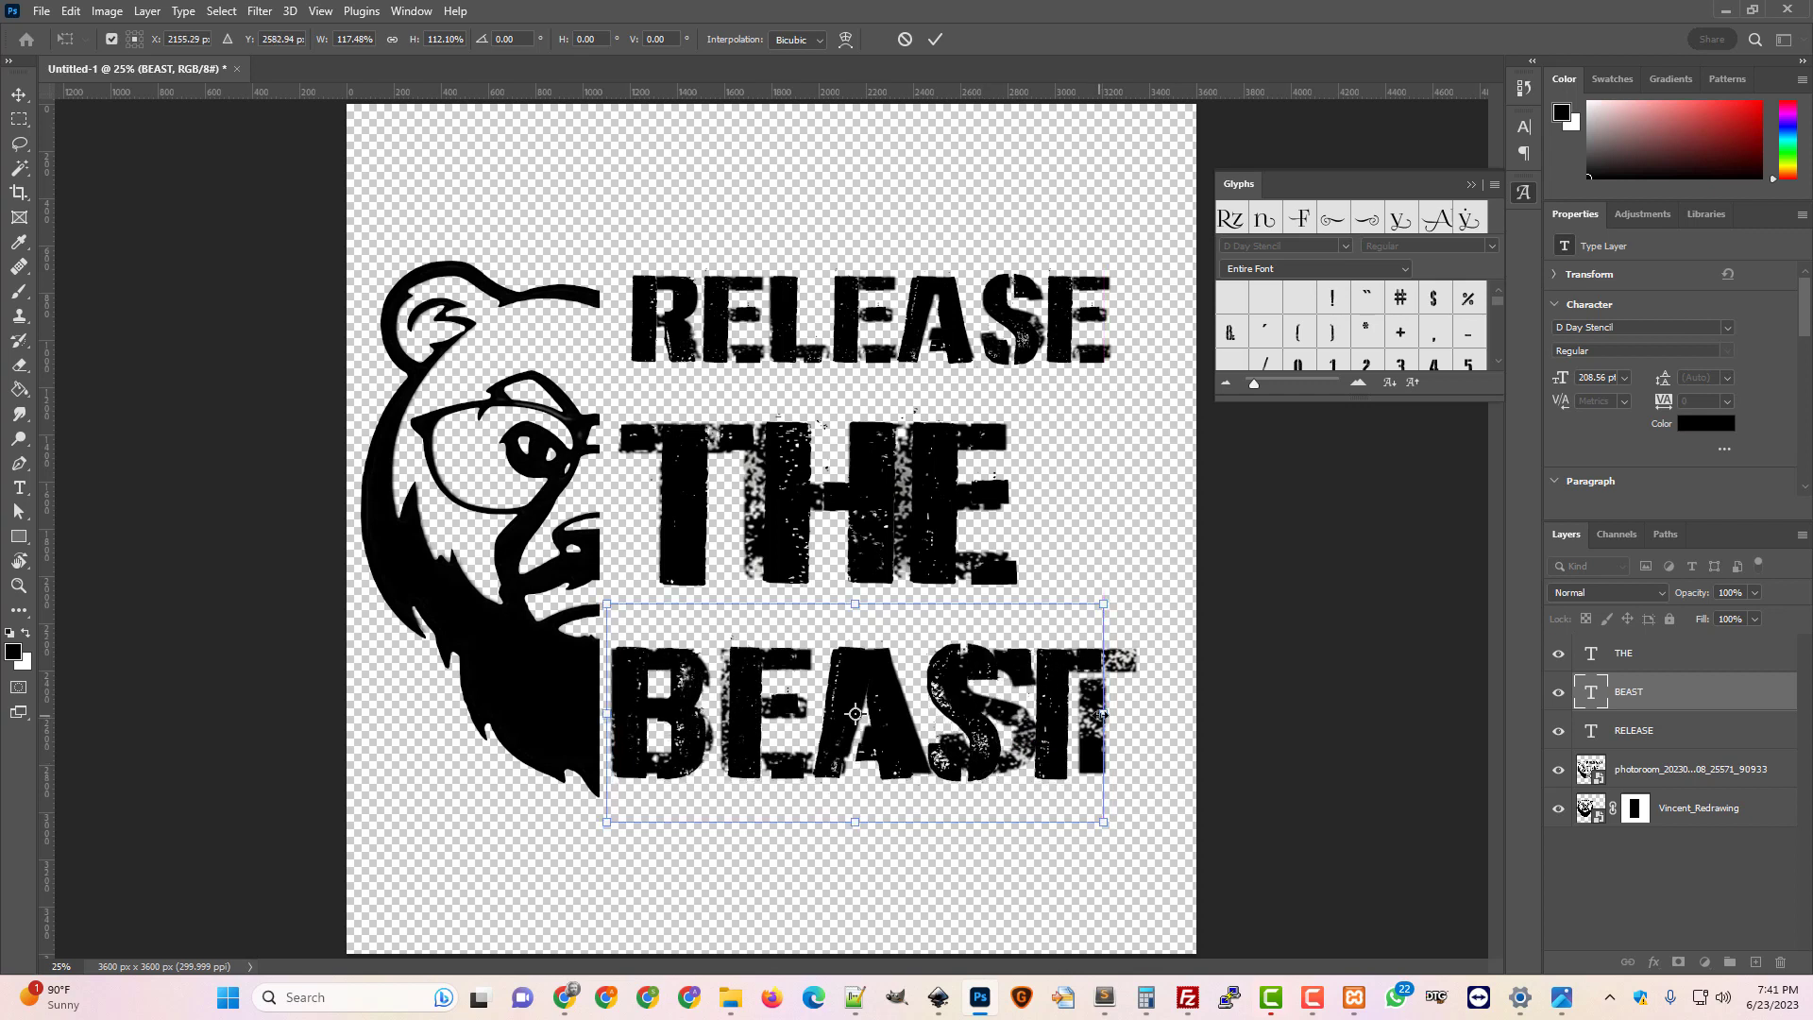
Stretch BEAST to about 128% width, commit, and hide the photoroom texture layer
left_click_drag(1104, 714, 1148, 711)
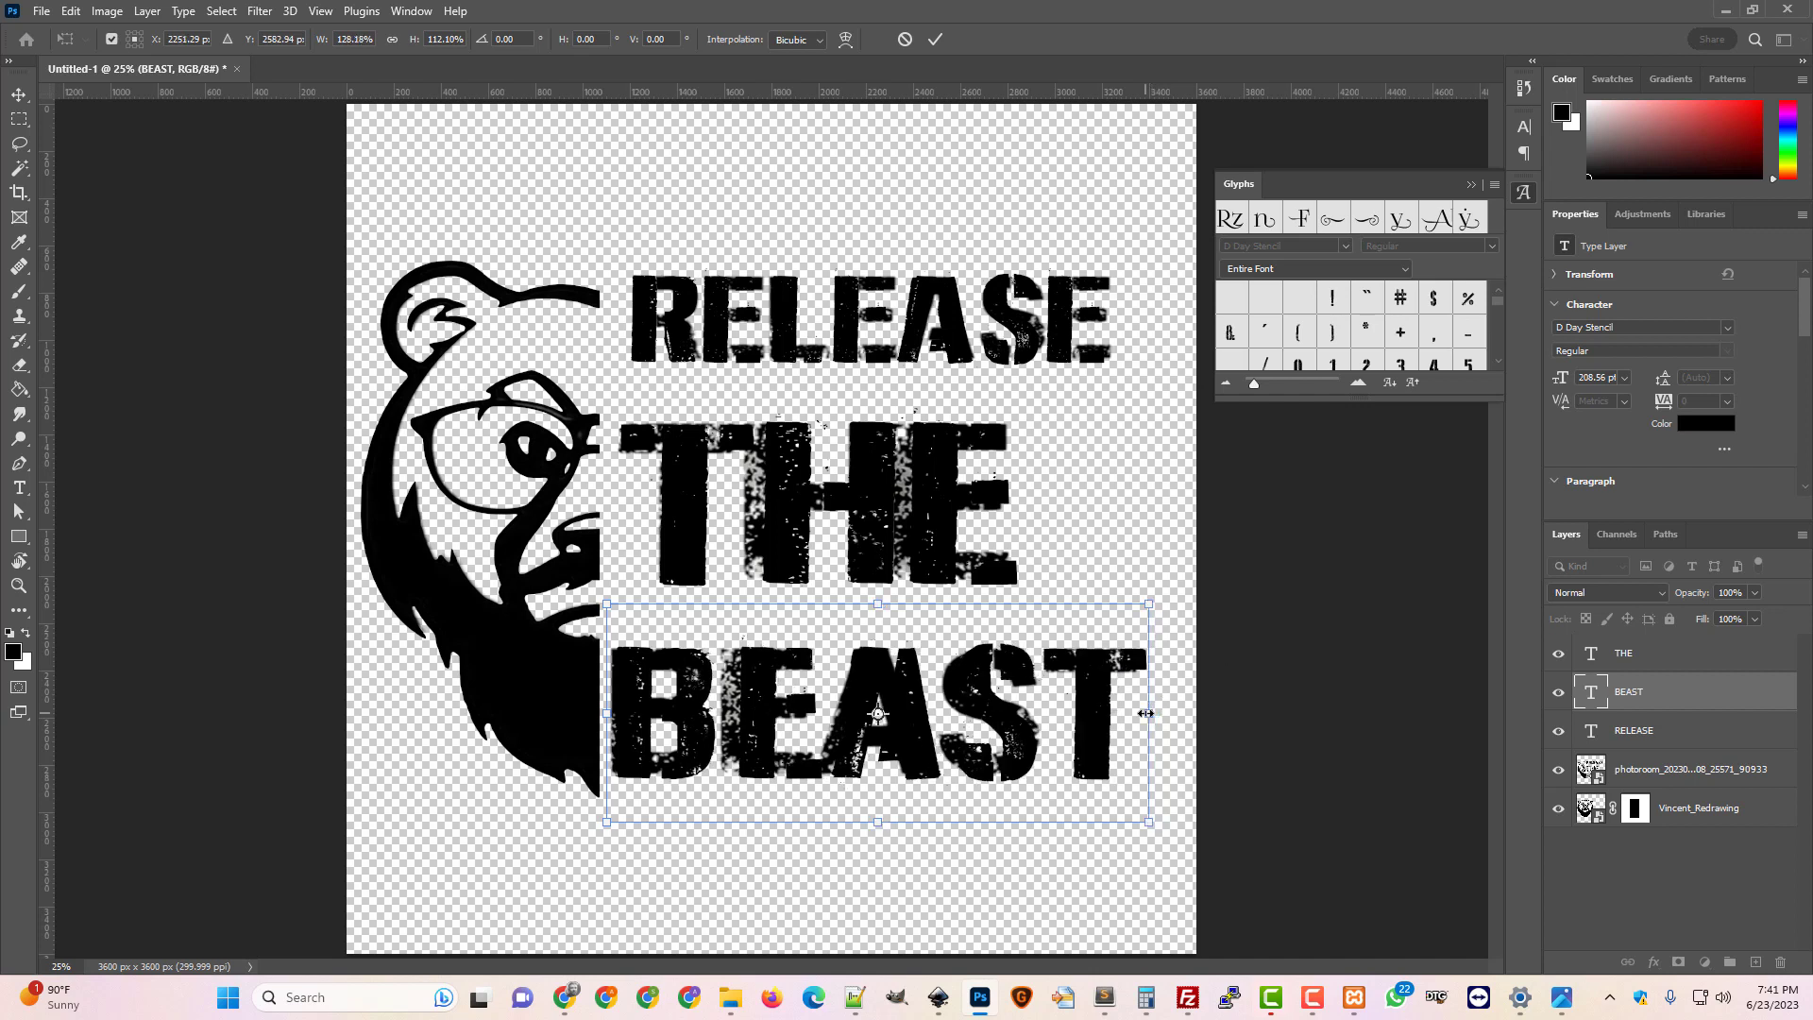
key("Left")
key("Left")
key("Left")
key("Left")
key("Left")
key("Left")
key("Left")
key("Left")
key("Left")
key("Left")
key("Left")
key("Left")
key("Left")
key("Left")
key("Left")
key("Left")
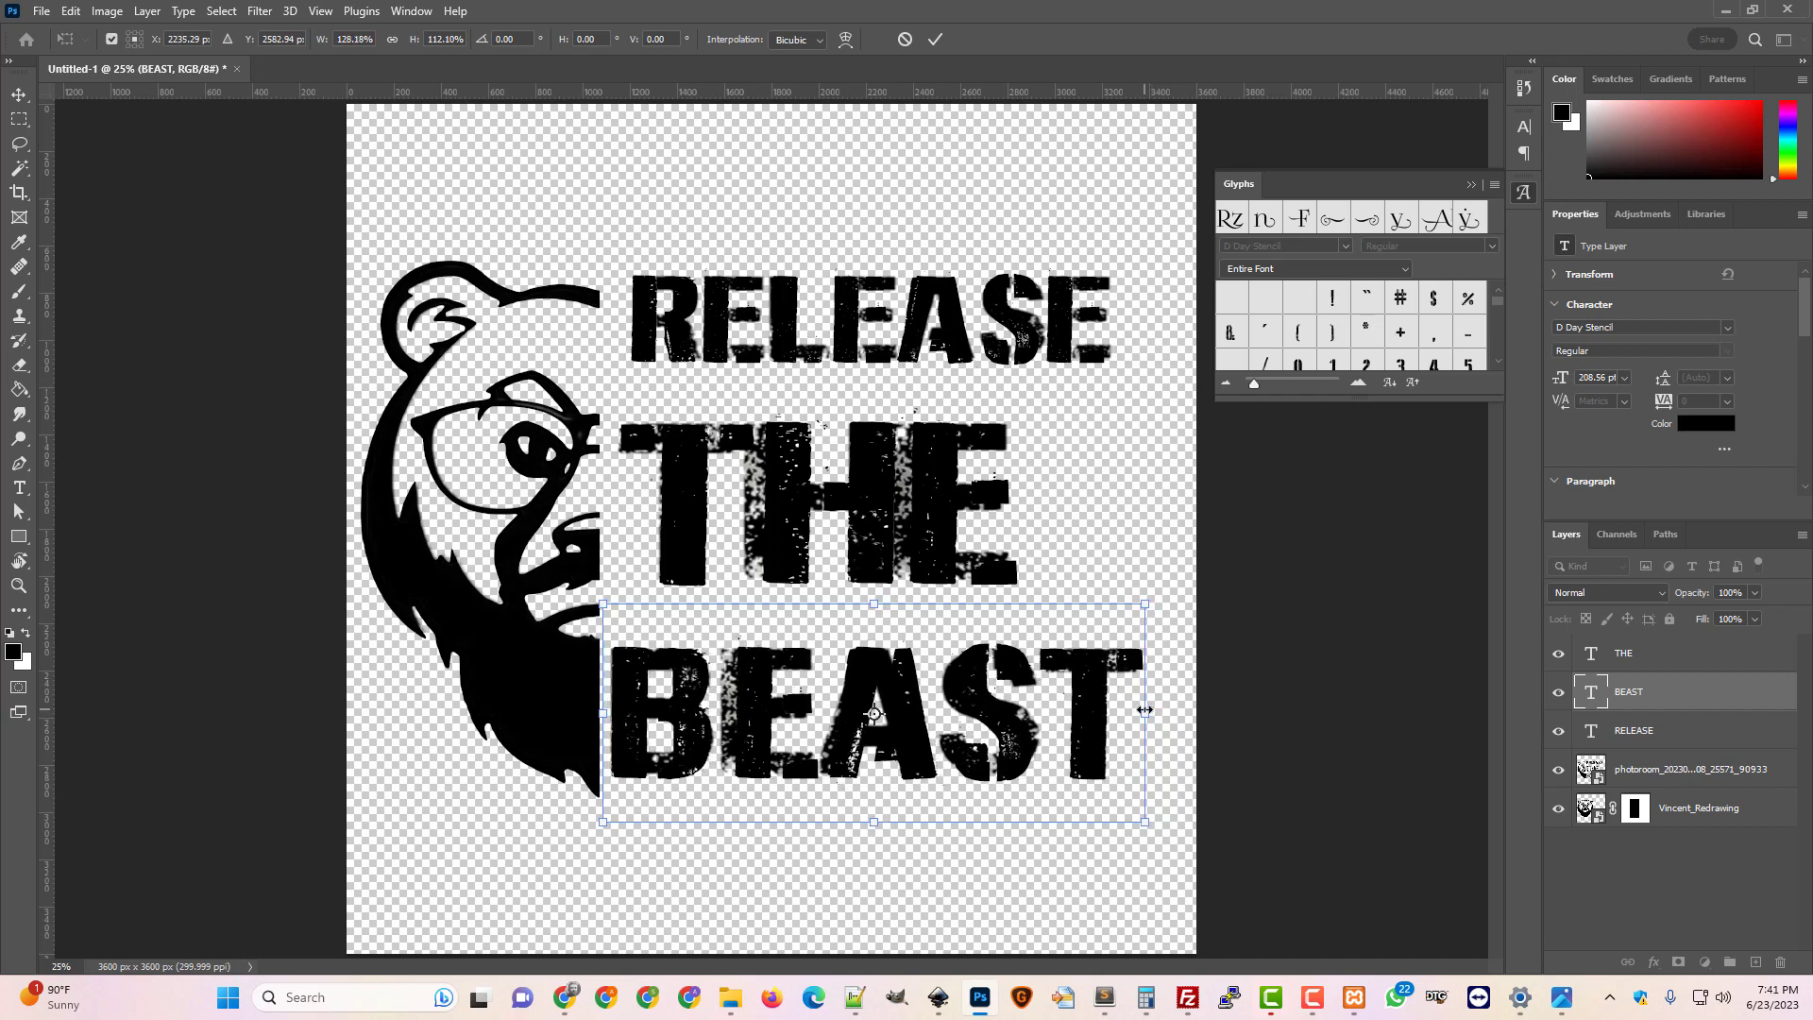
key("Return")
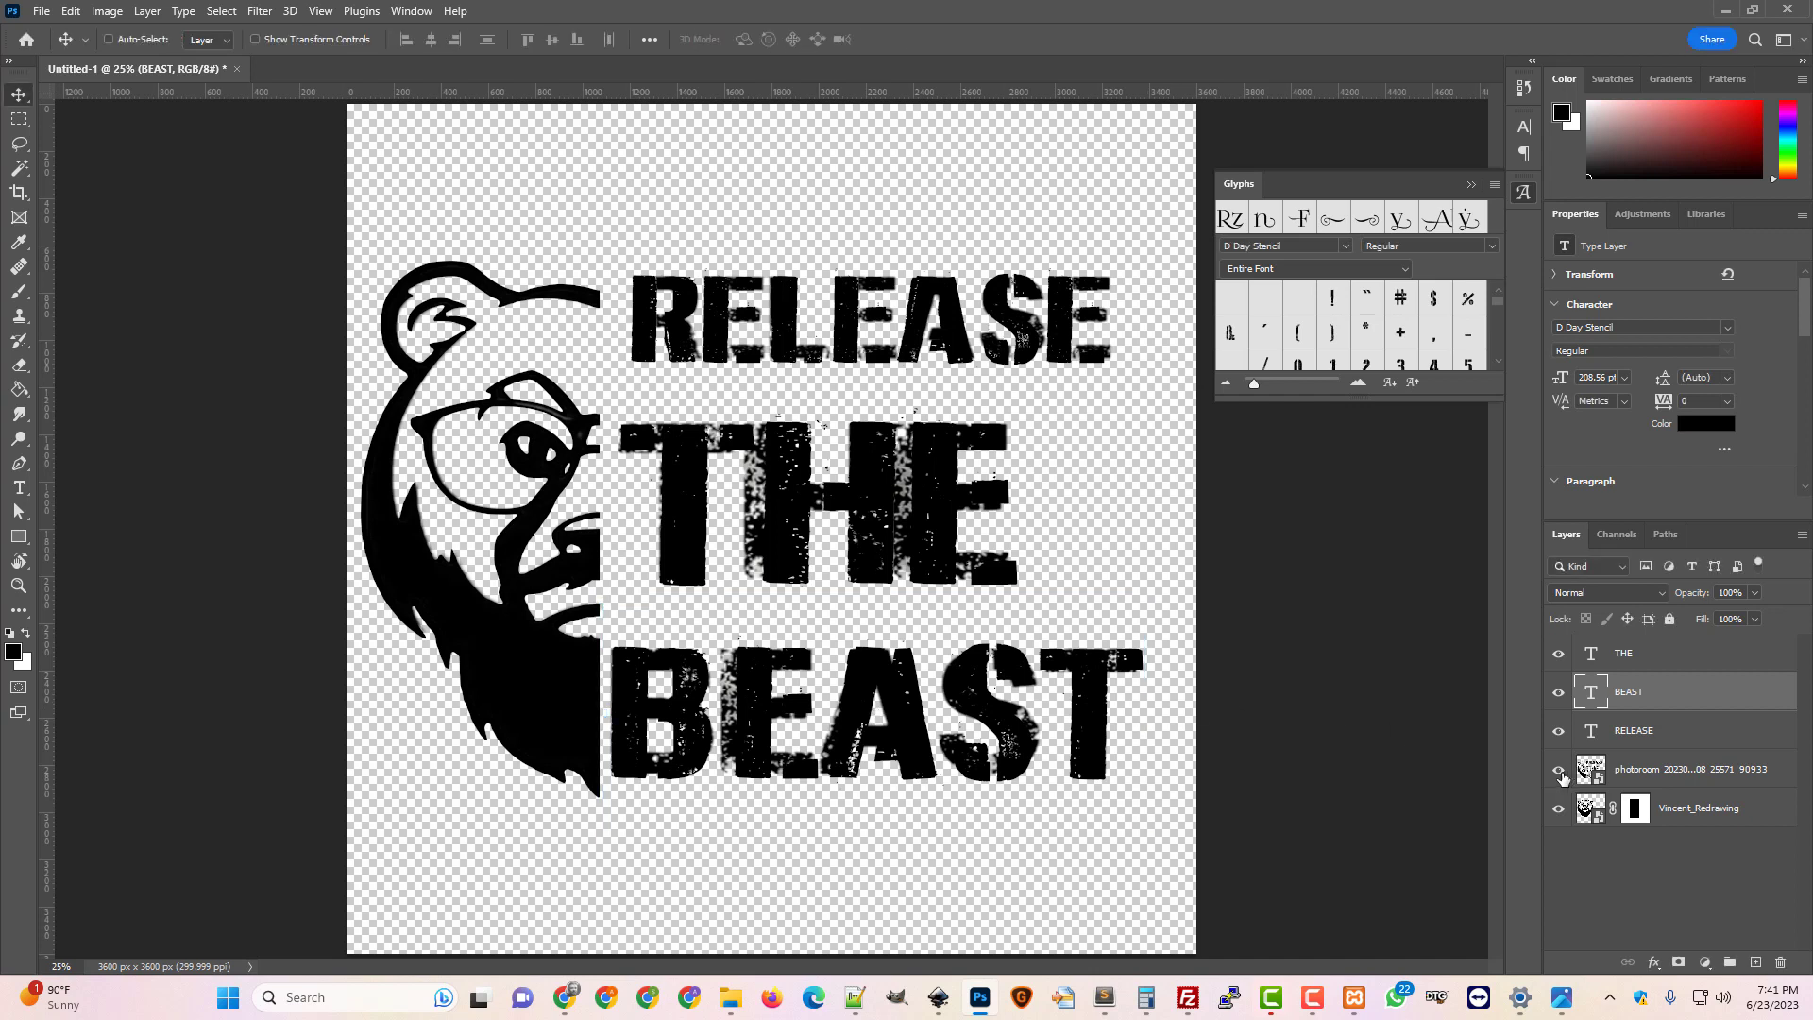
left_click(1559, 769)
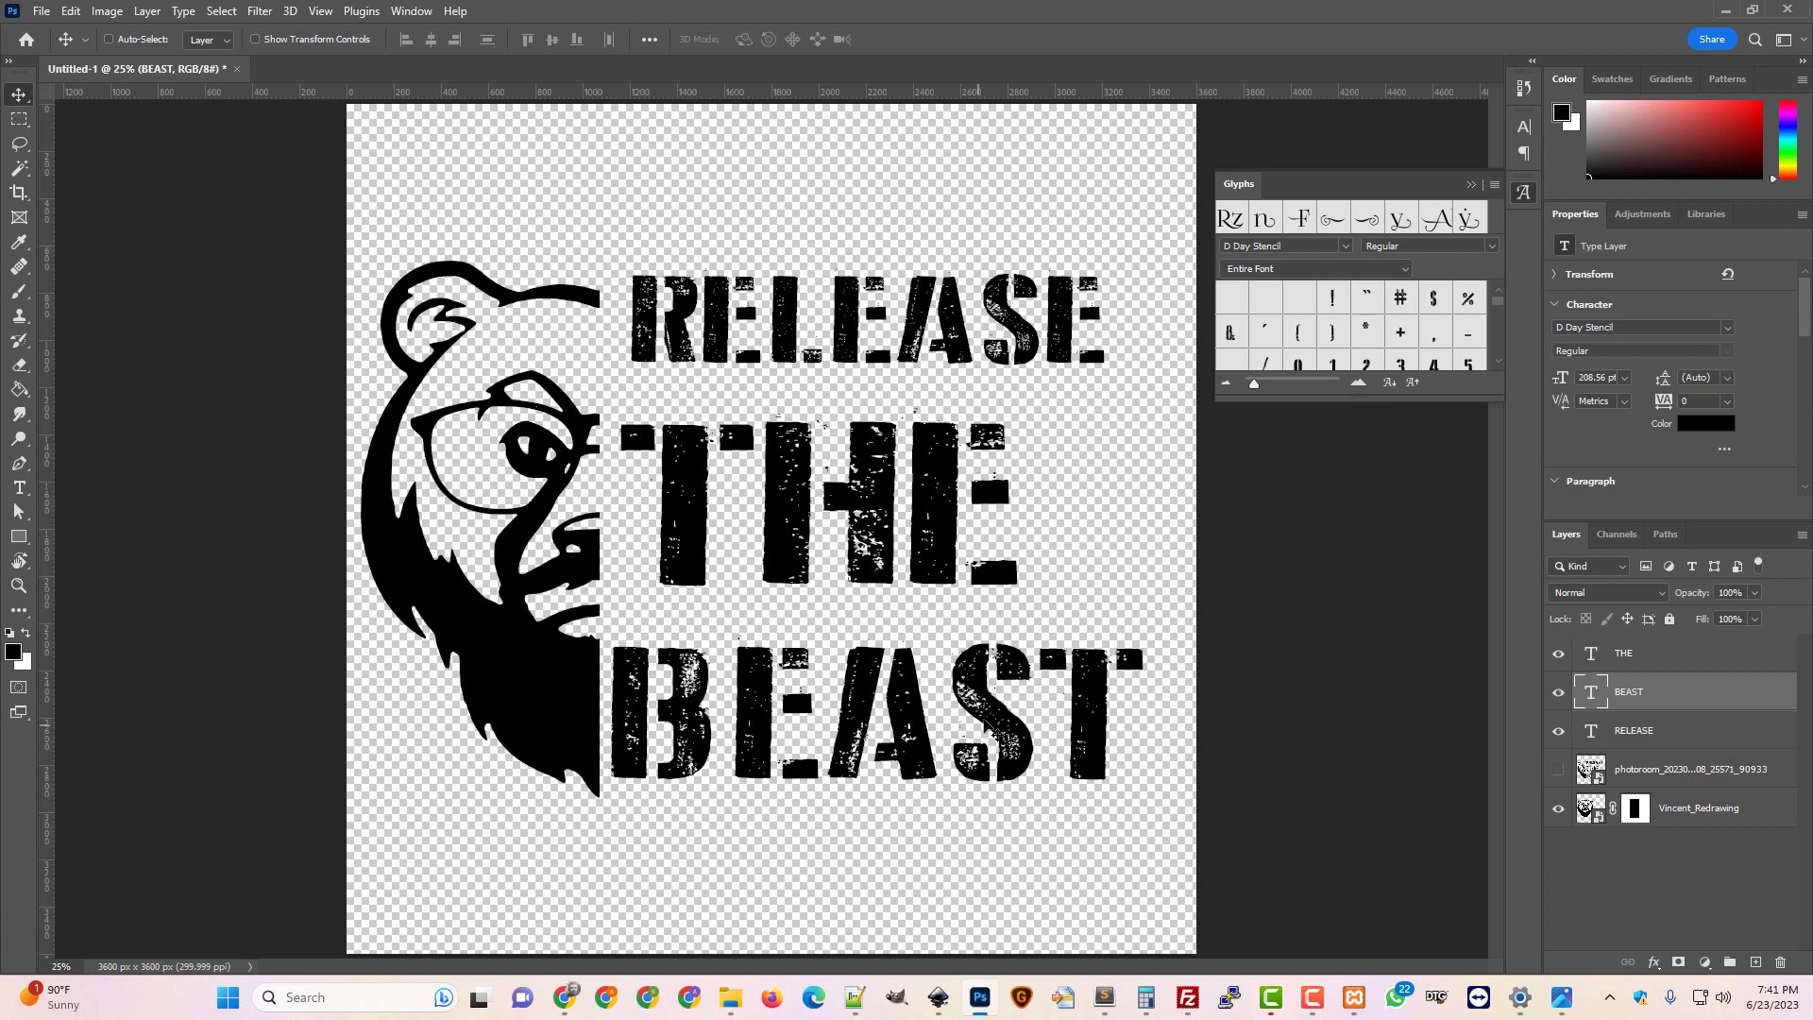
Trim the canvas's transparent pixels from all sides
left_click(106, 11)
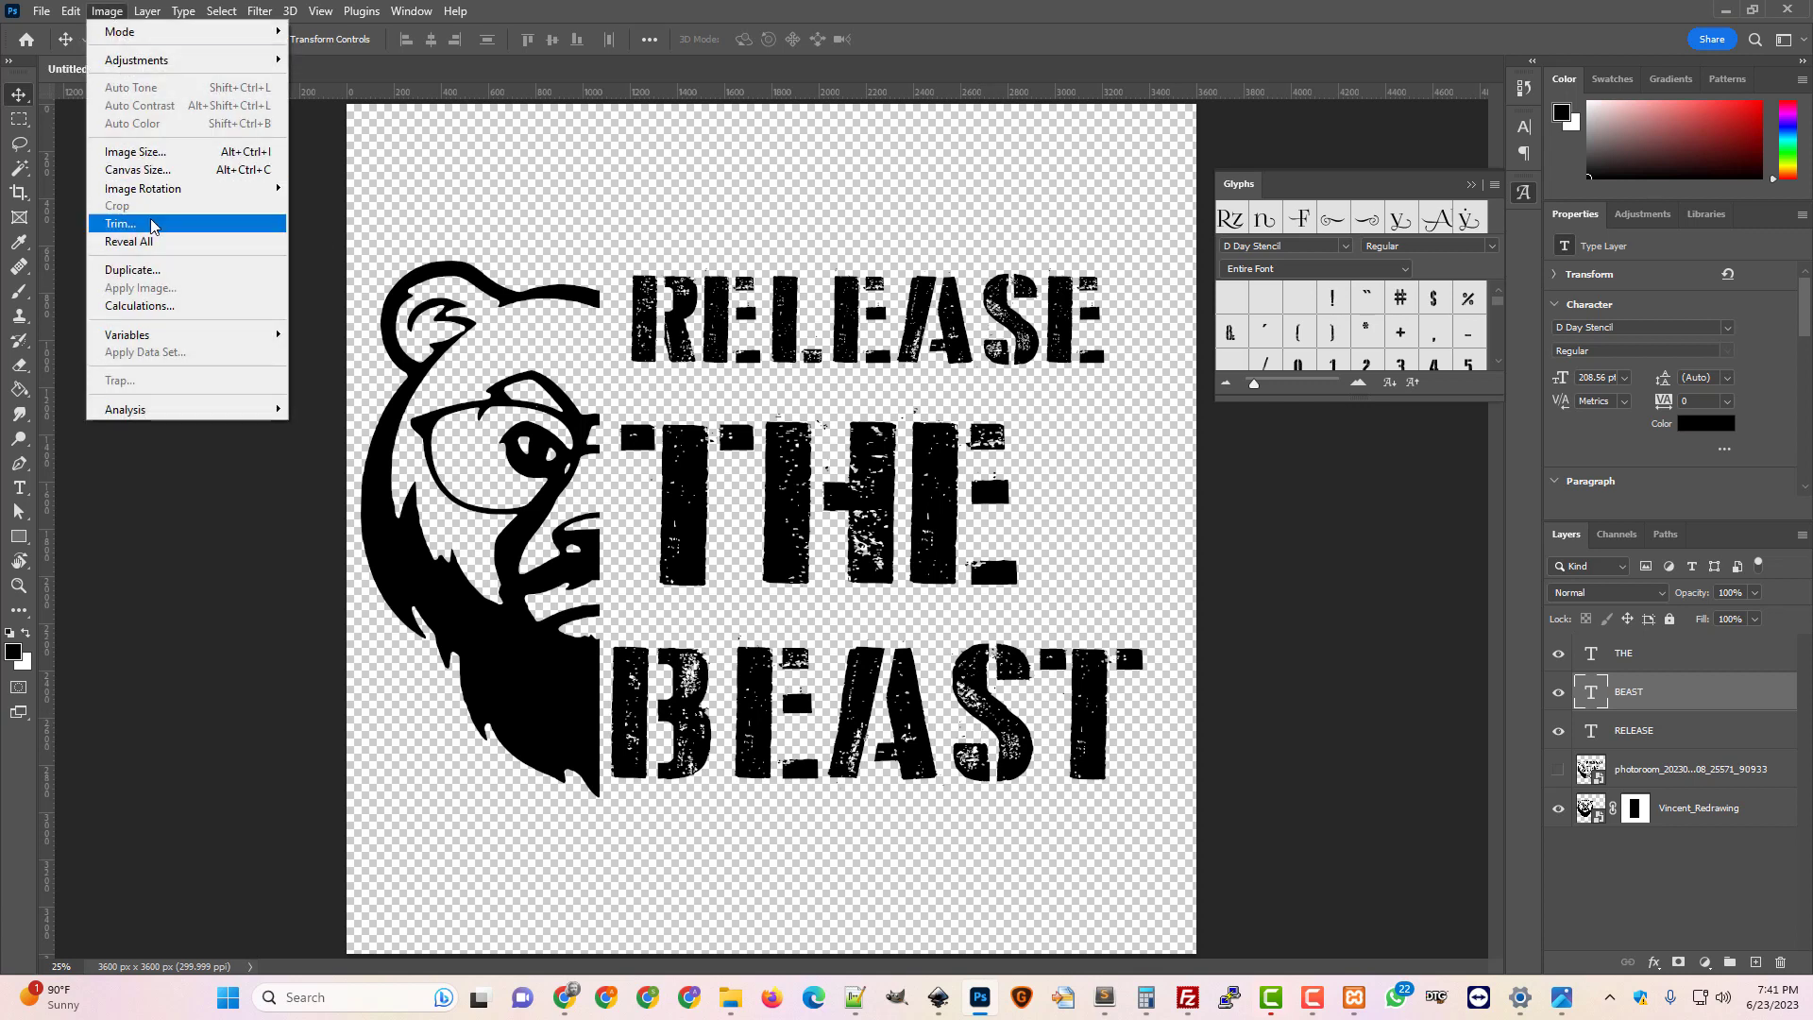
left_click(151, 225)
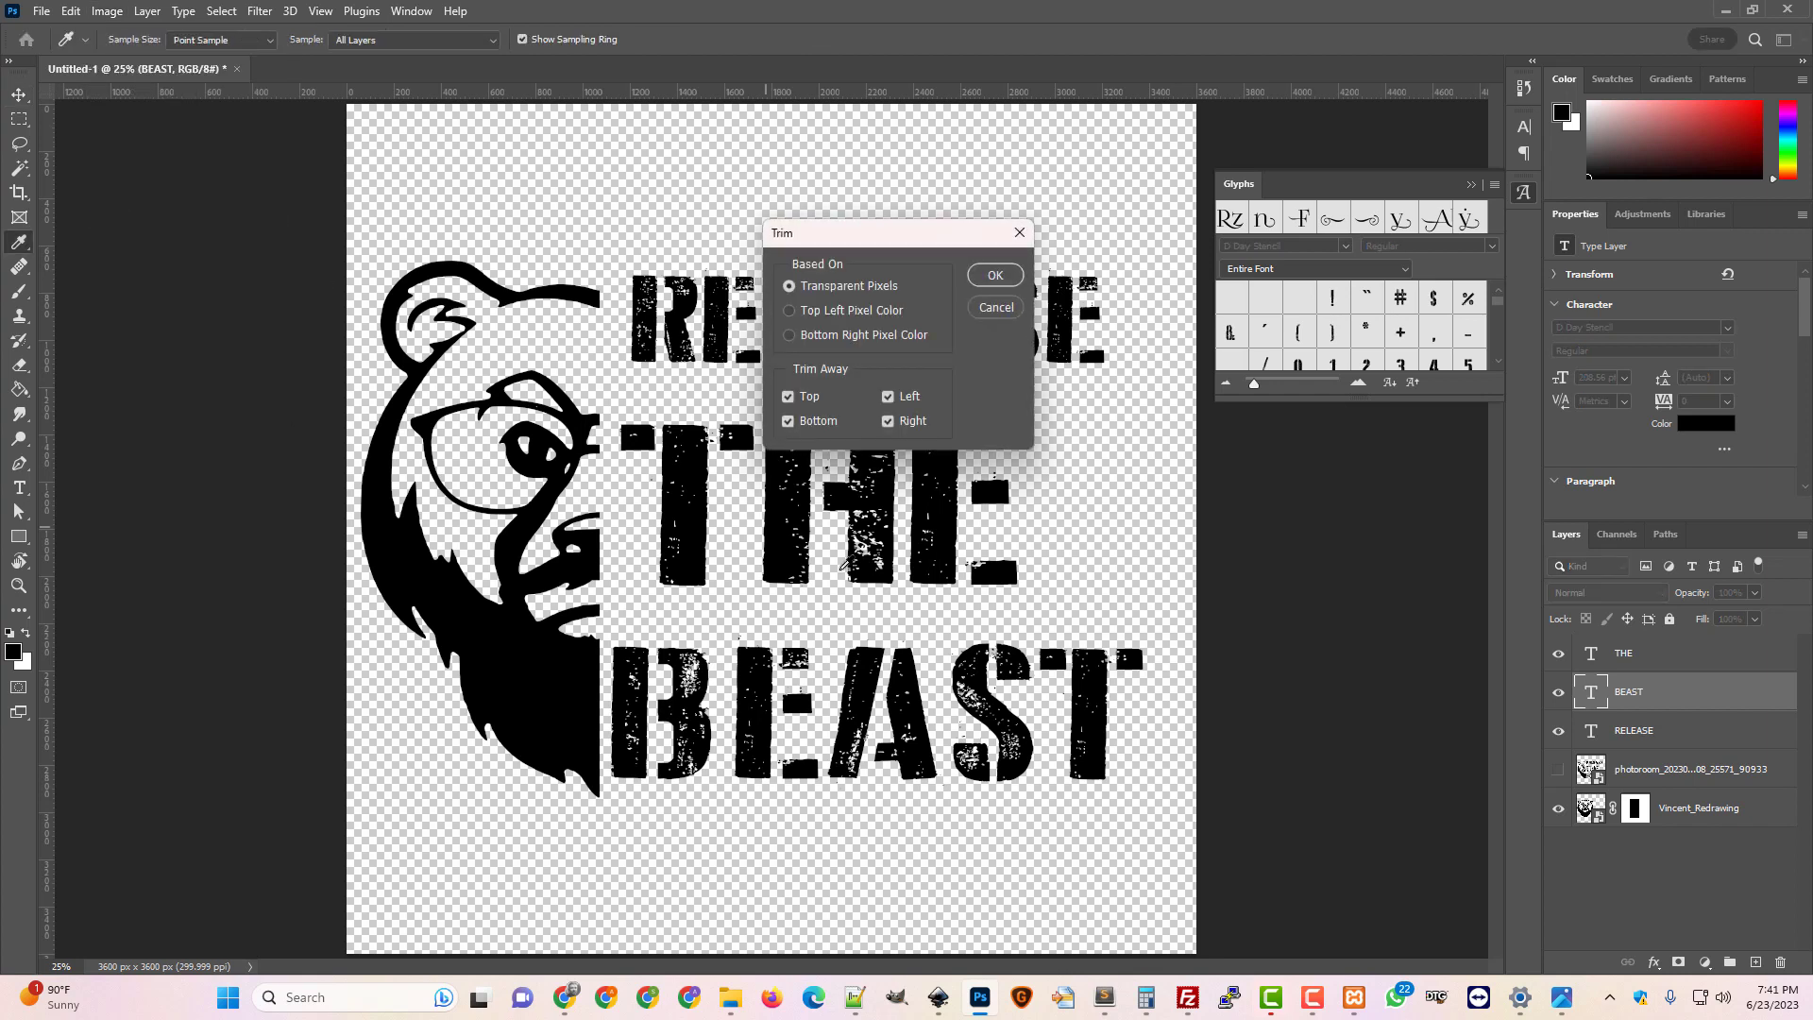
left_click(995, 276)
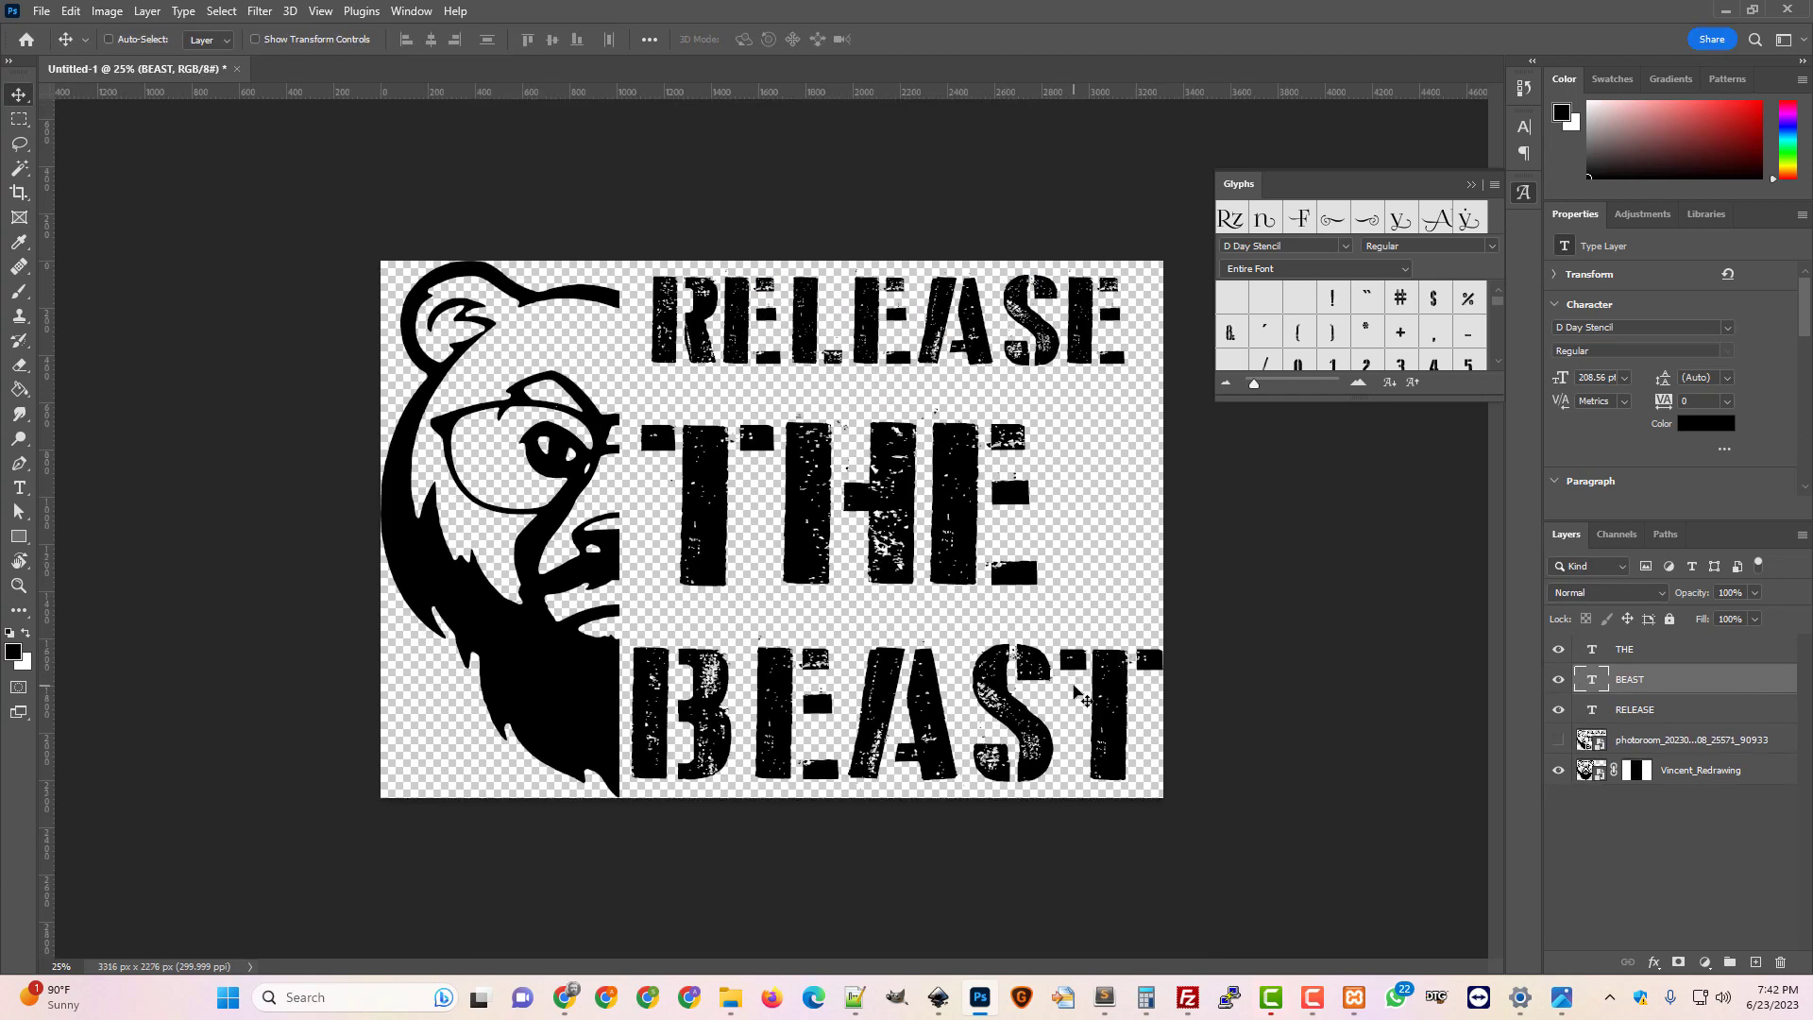
Zoom in to inspect the lettering, toggling the texture and text layers, then zoom back out
key("ctrl+plus")
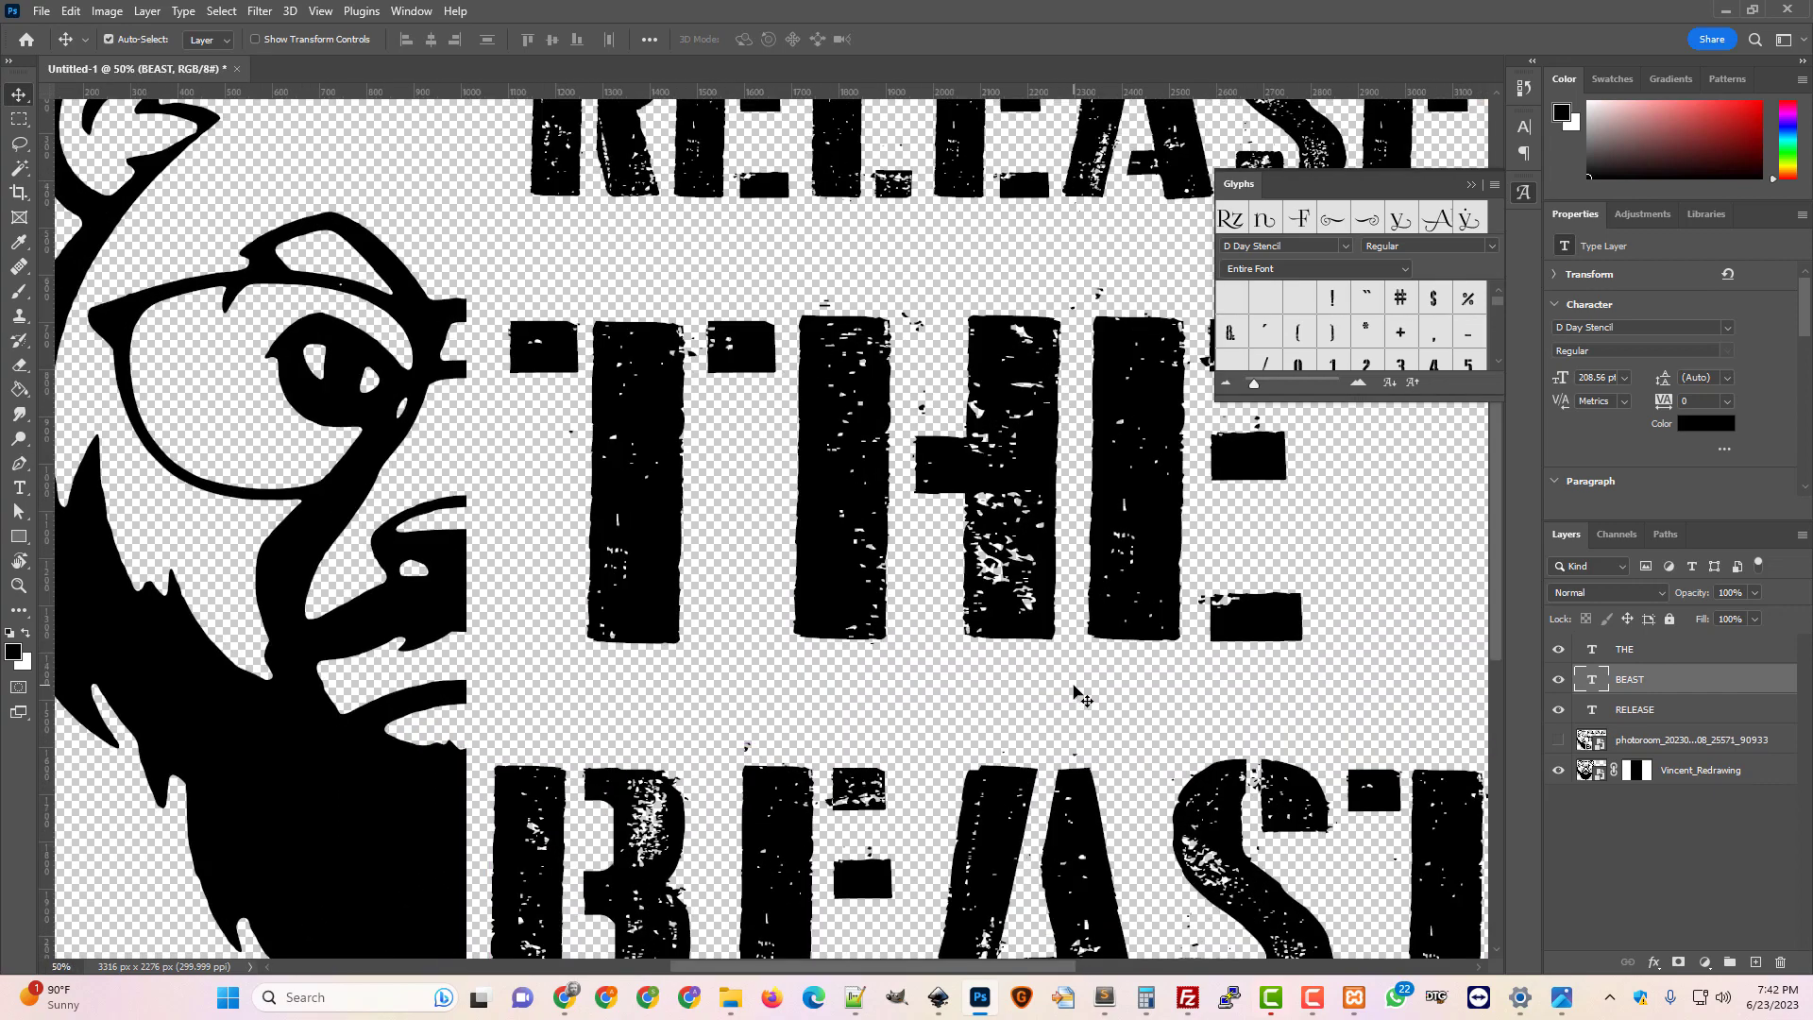
key("ctrl+plus")
key("ctrl+plus")
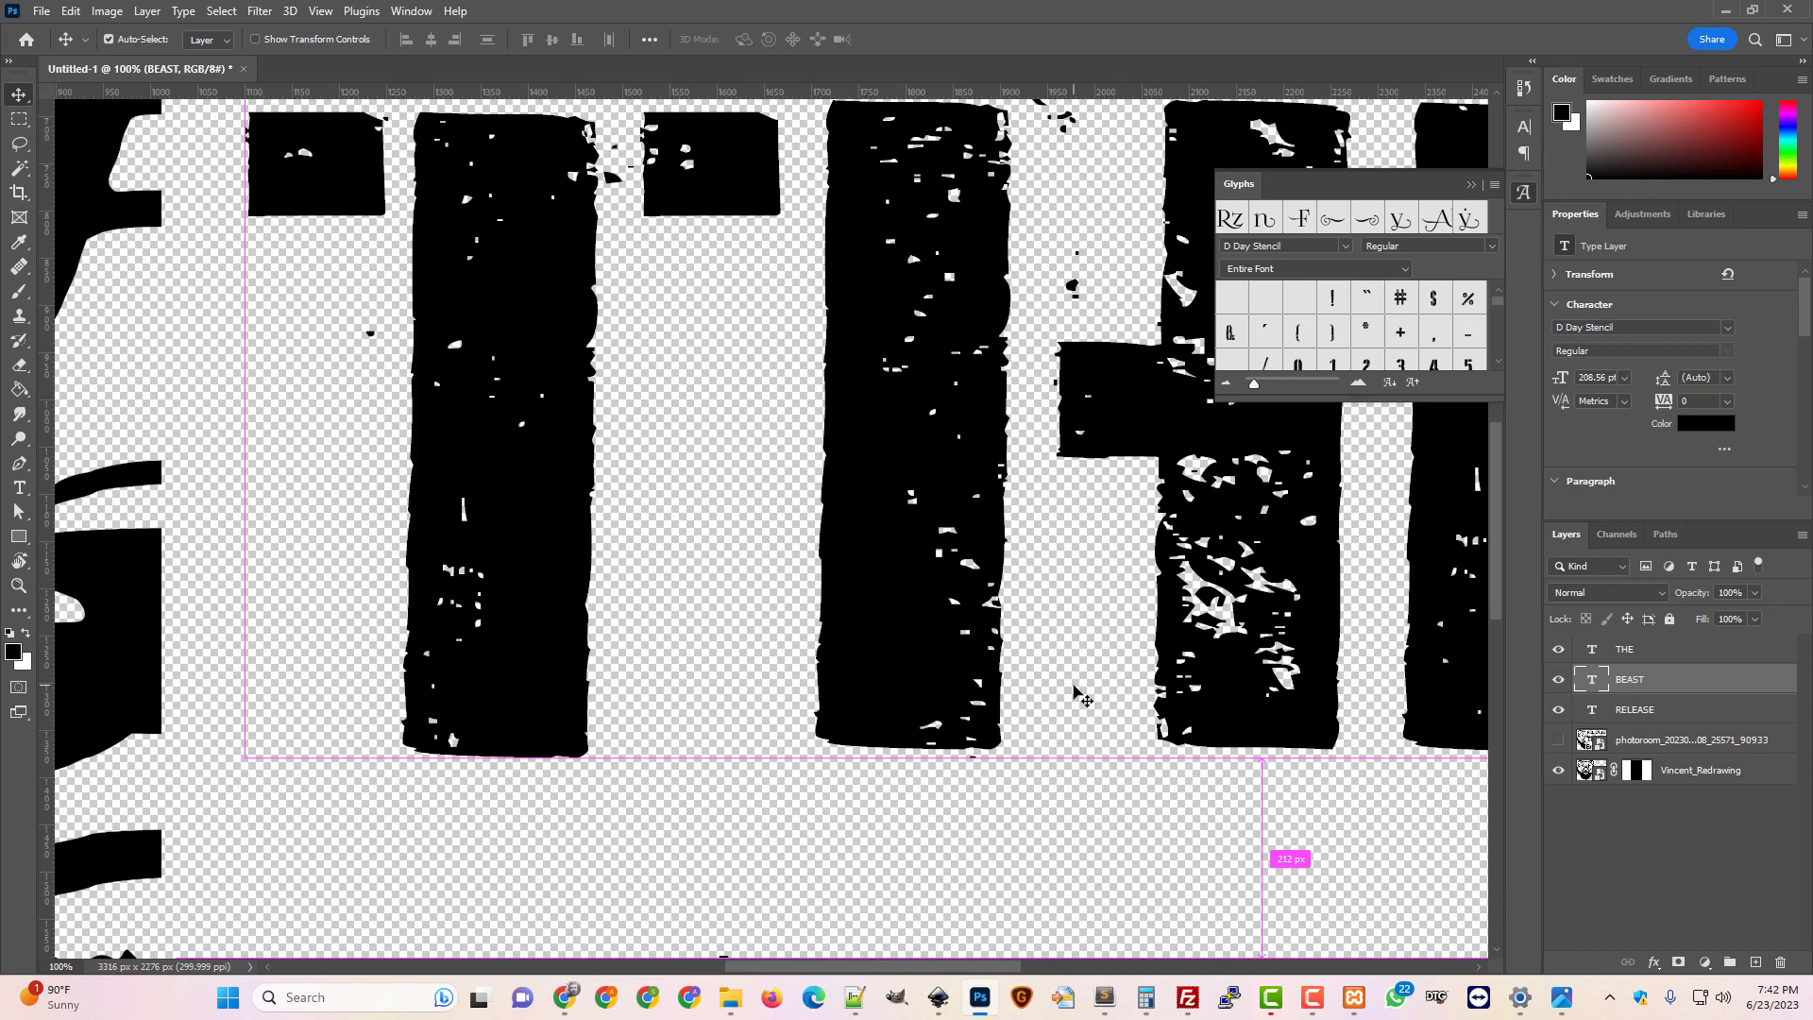
left_click(1559, 743)
left_click(1559, 712)
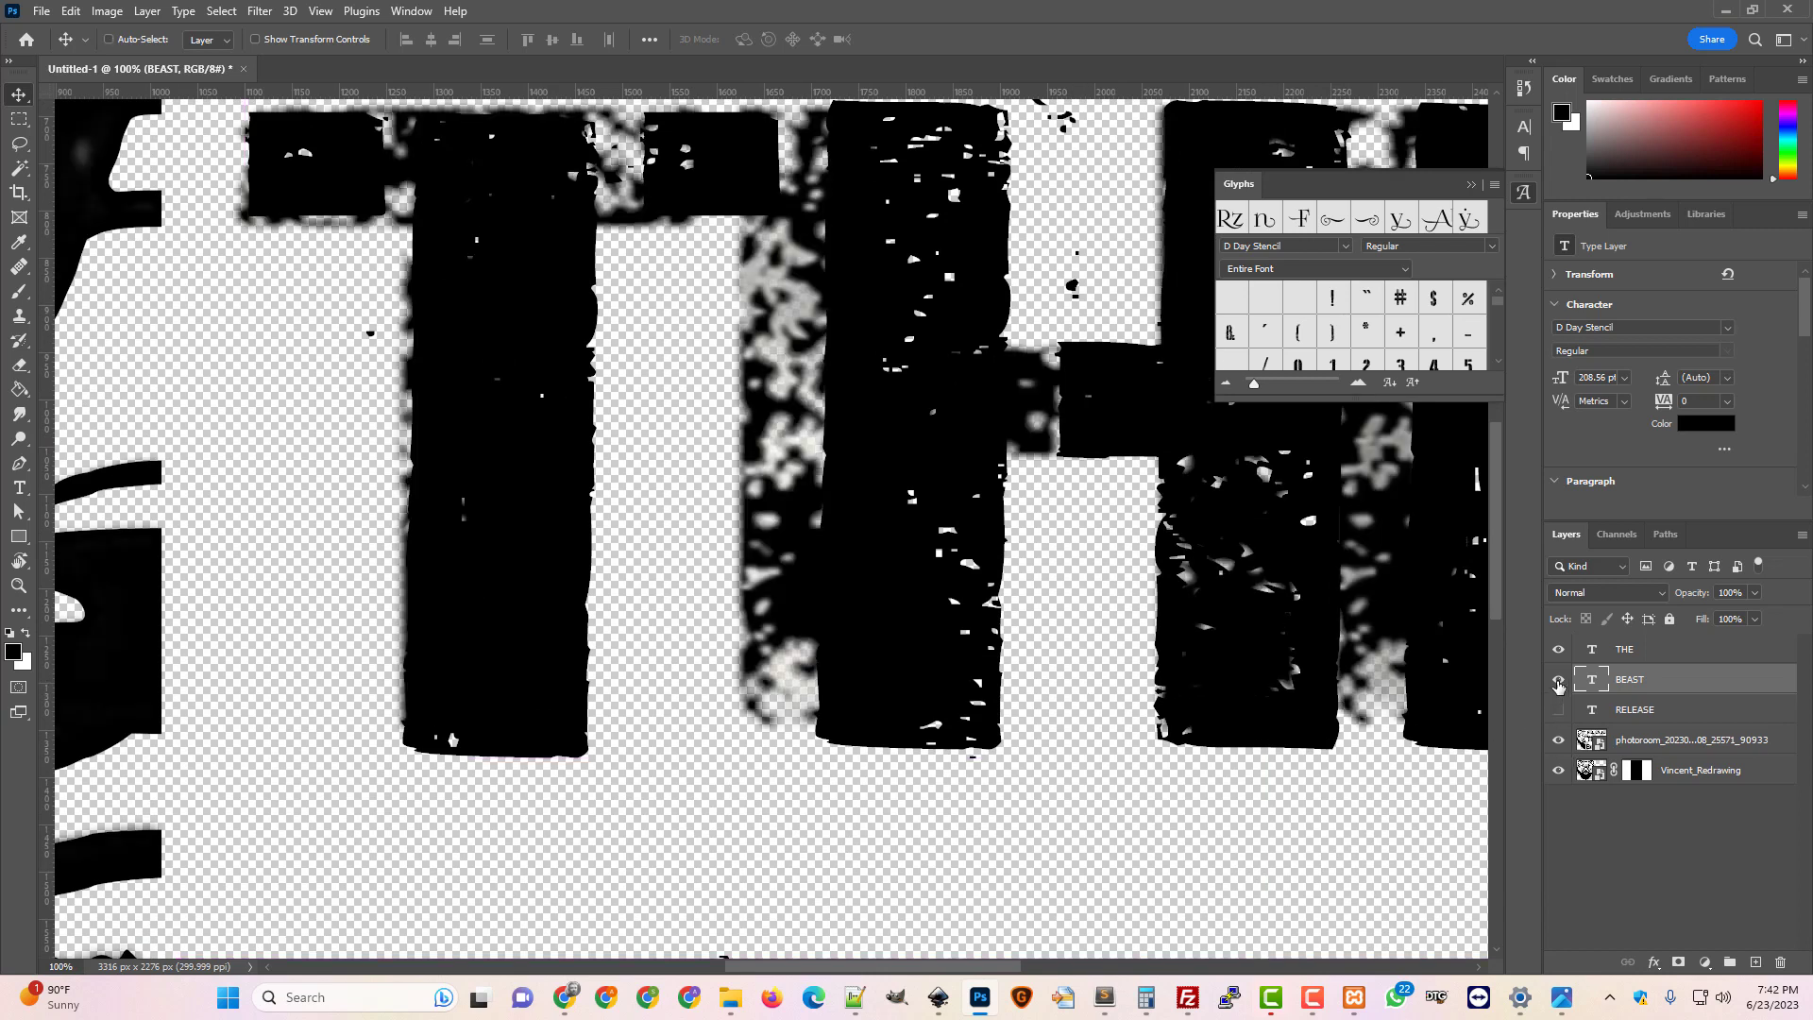
left_click(1559, 682)
left_click(1559, 652)
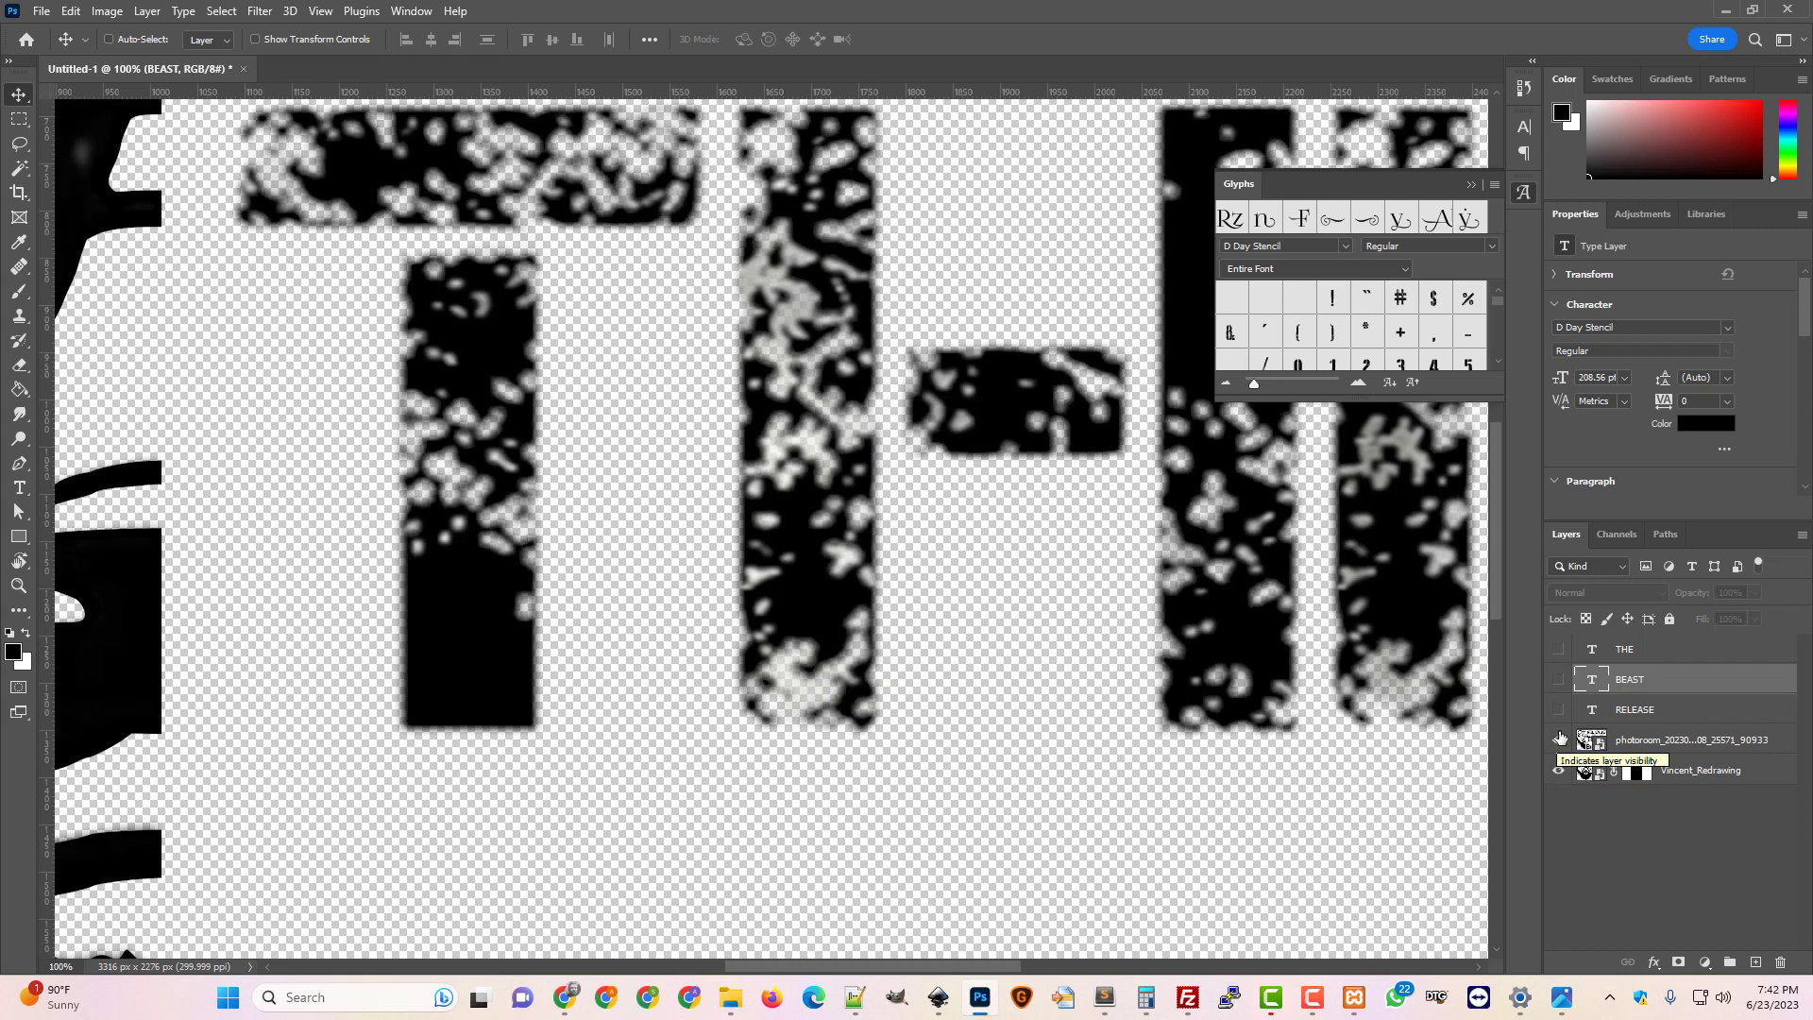
left_click(1559, 741)
left_click(1559, 709)
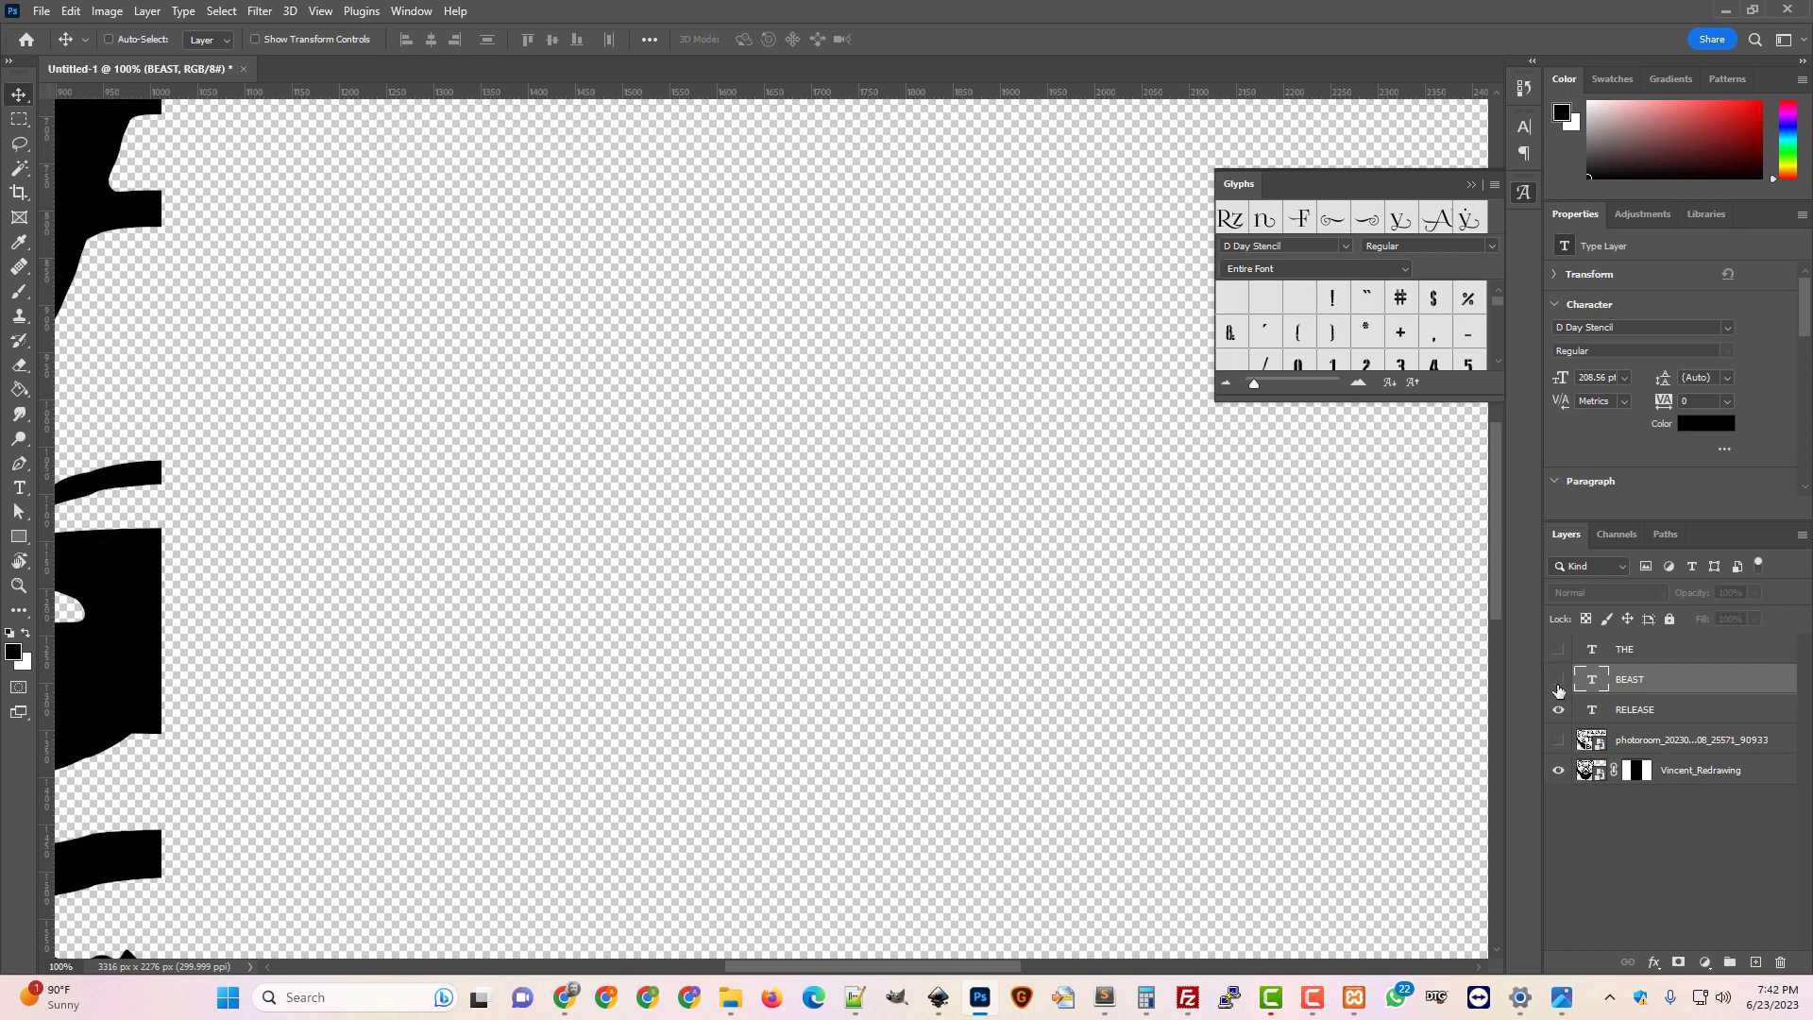
left_click(1559, 679)
left_click(1559, 650)
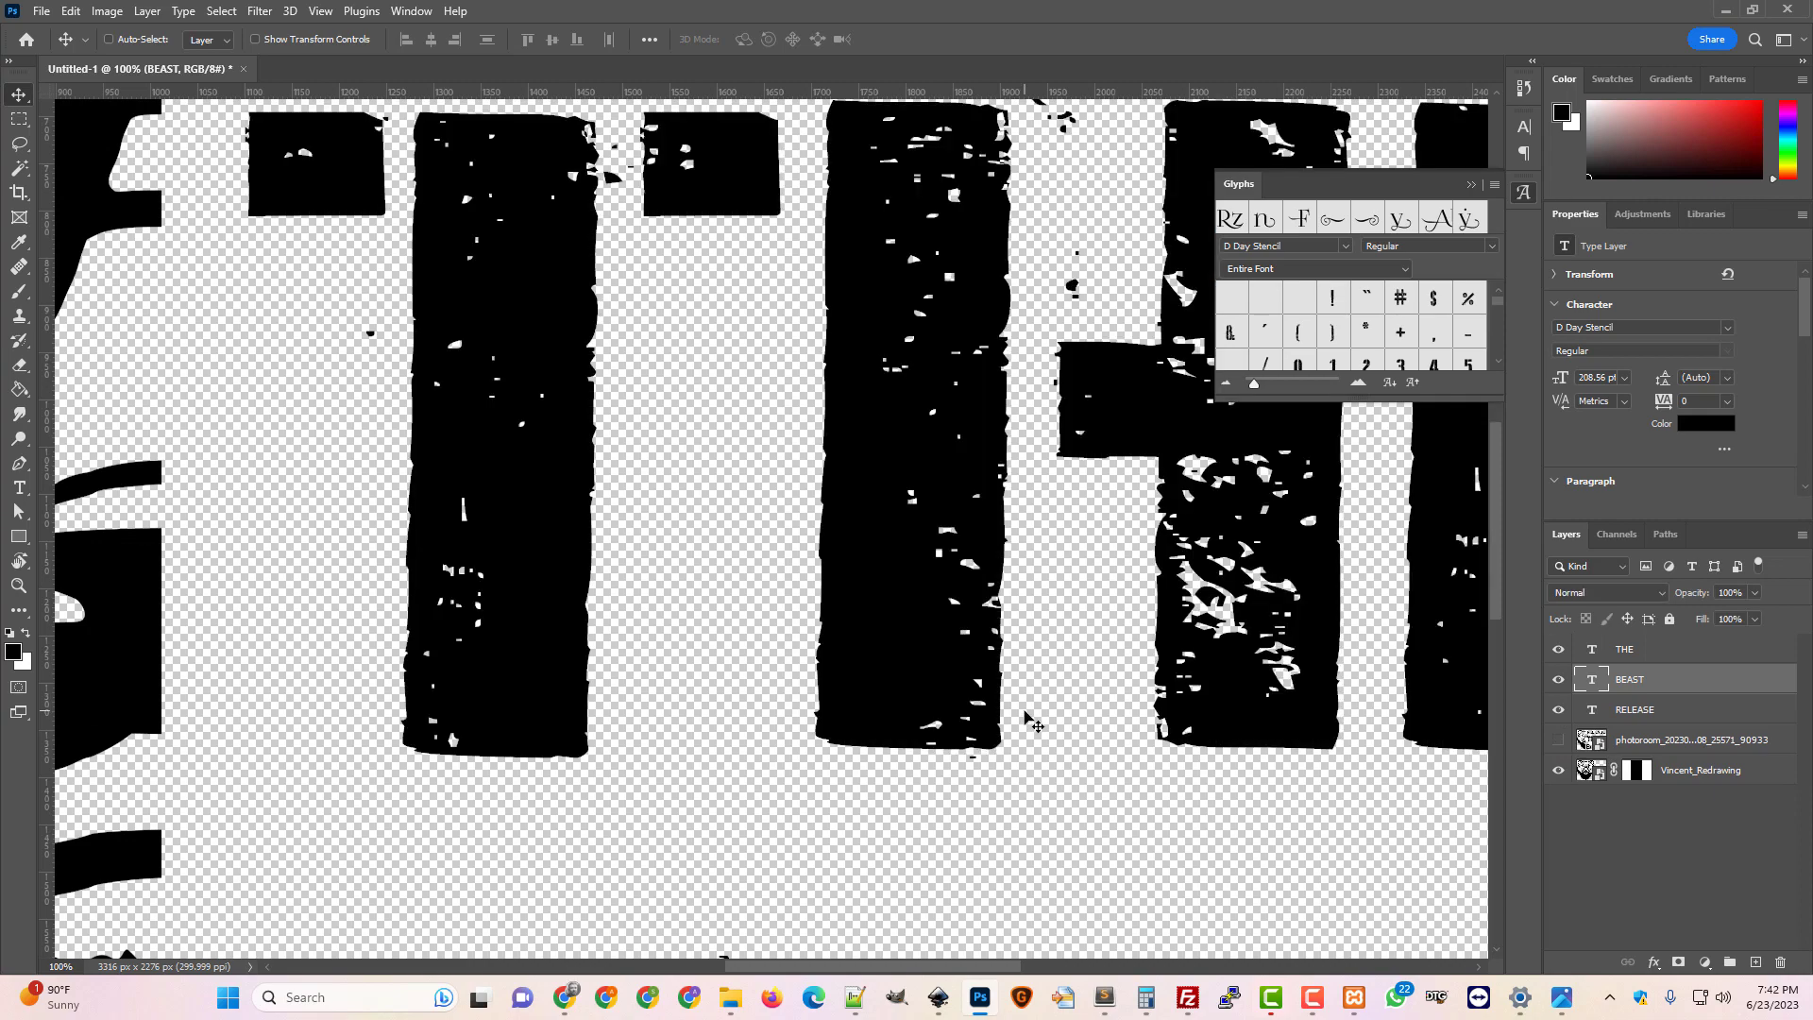
key("ctrl+minus")
key("ctrl+minus")
key("ctrl+minus")
key("ctrl+minus")
key("ctrl+minus")
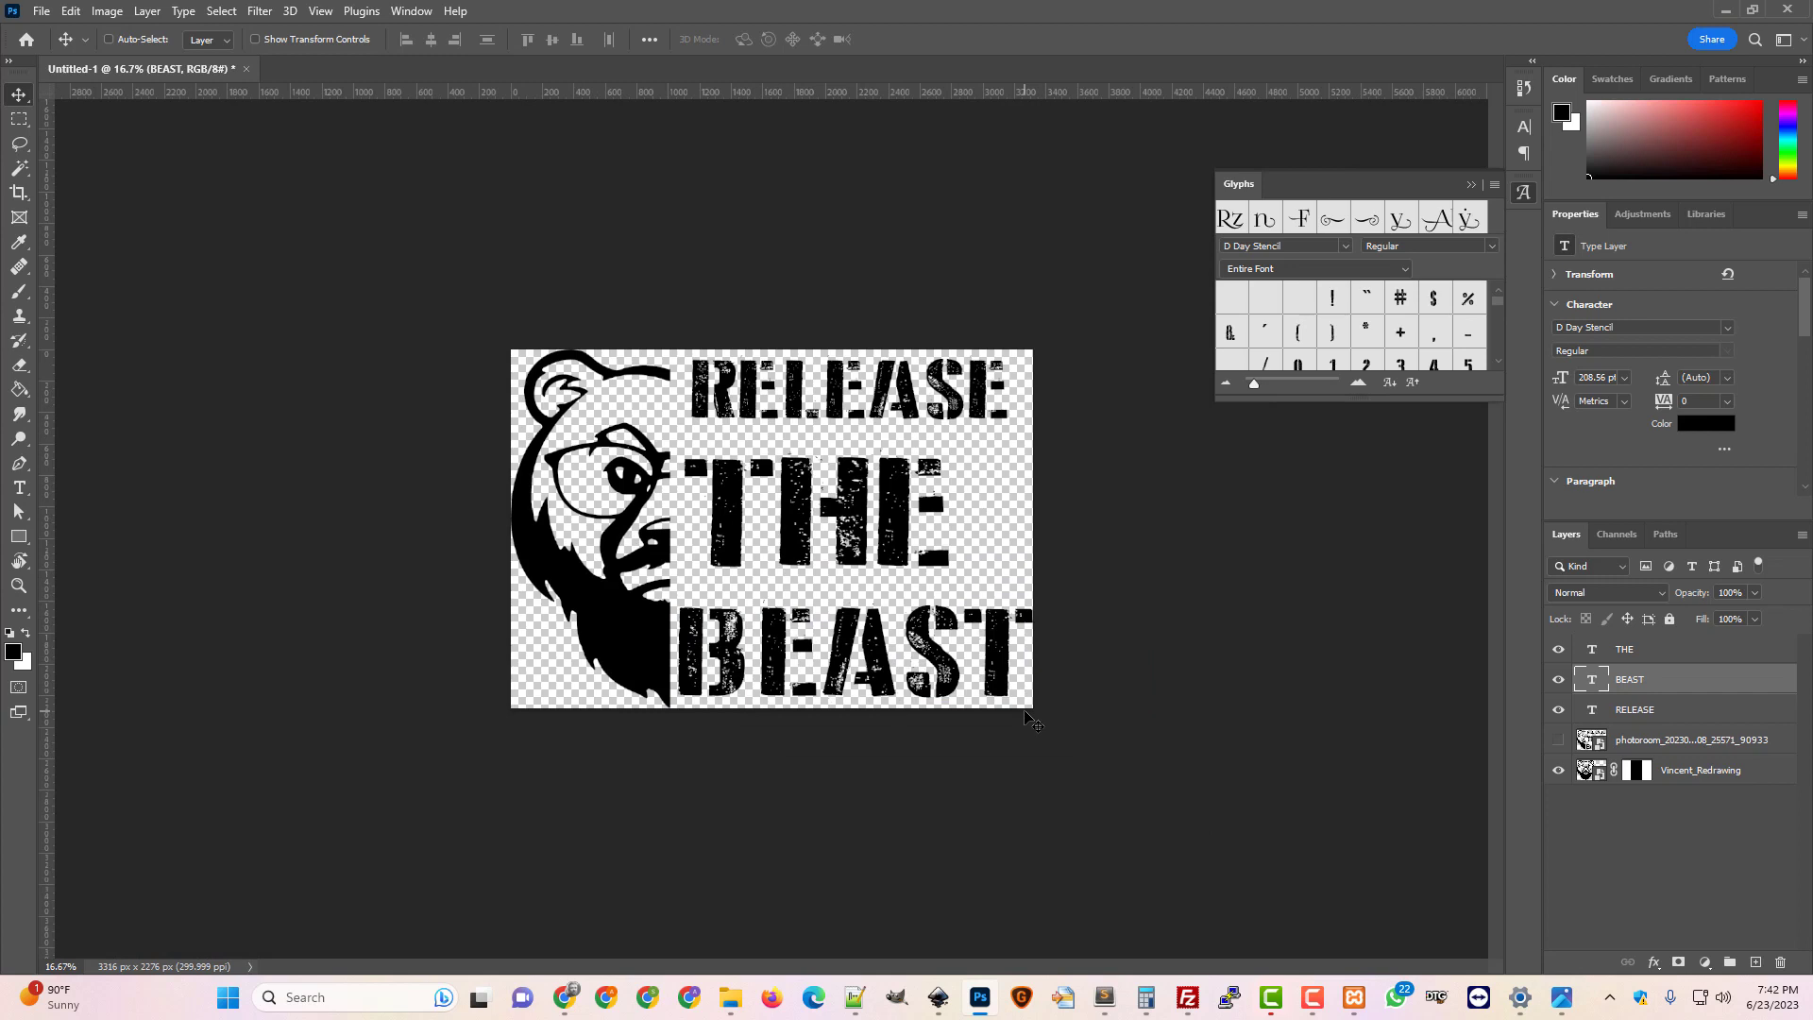
Look through the File > Export options without choosing anything
left_click(43, 11)
mouse_move(138, 345)
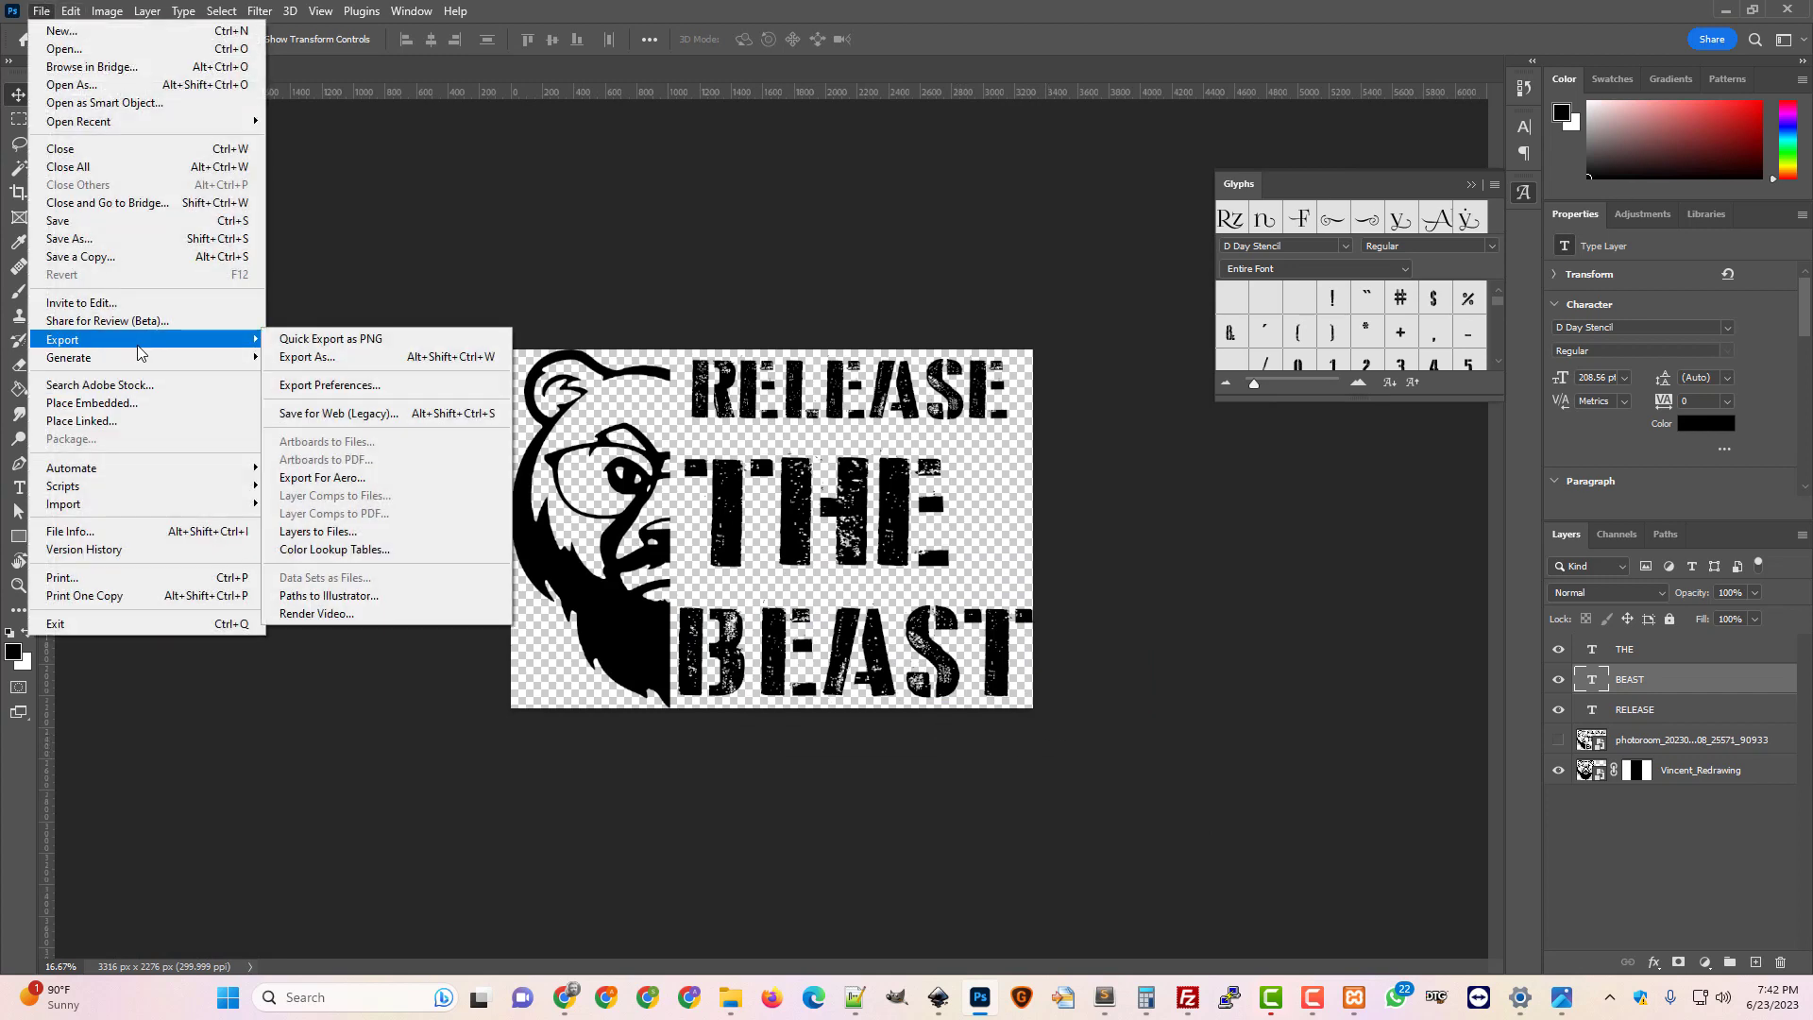
left_click(874, 12)
left_click(43, 14)
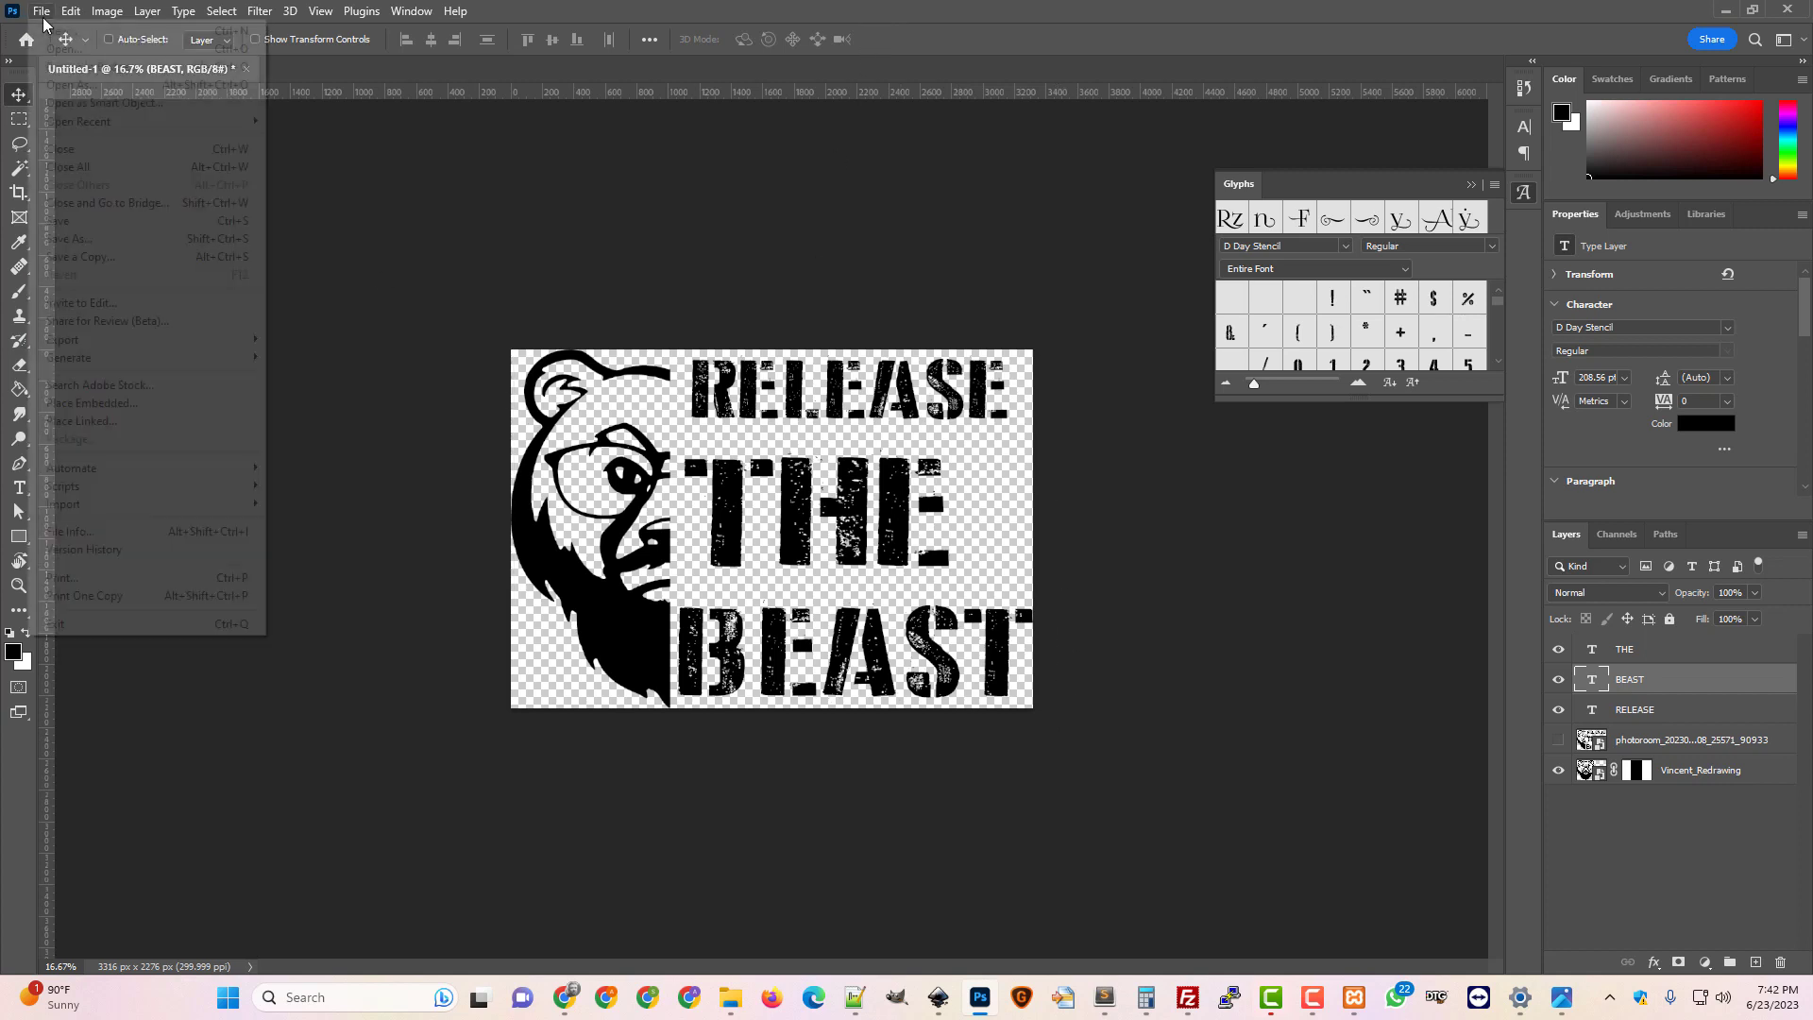
mouse_move(156, 342)
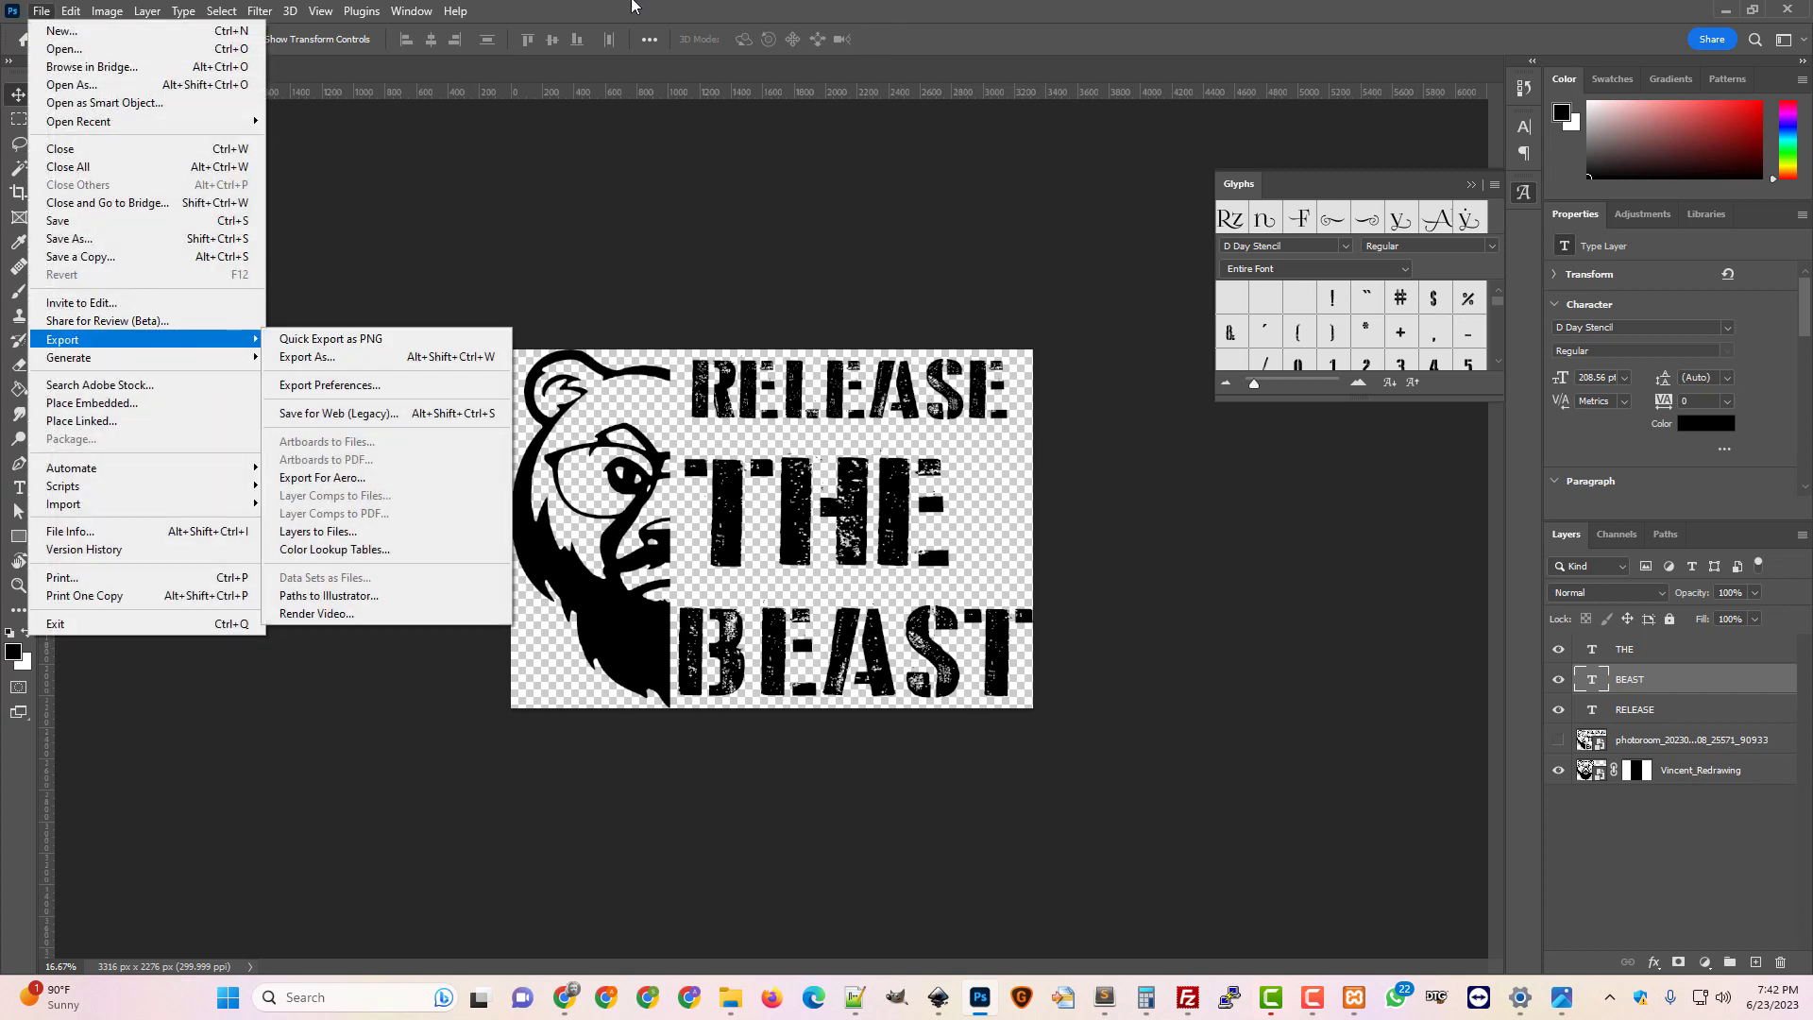
left_click(631, 7)
Set Image Size width to 3600 px with proportions constrained, giving 2471 px height
left_click(107, 11)
left_click(168, 152)
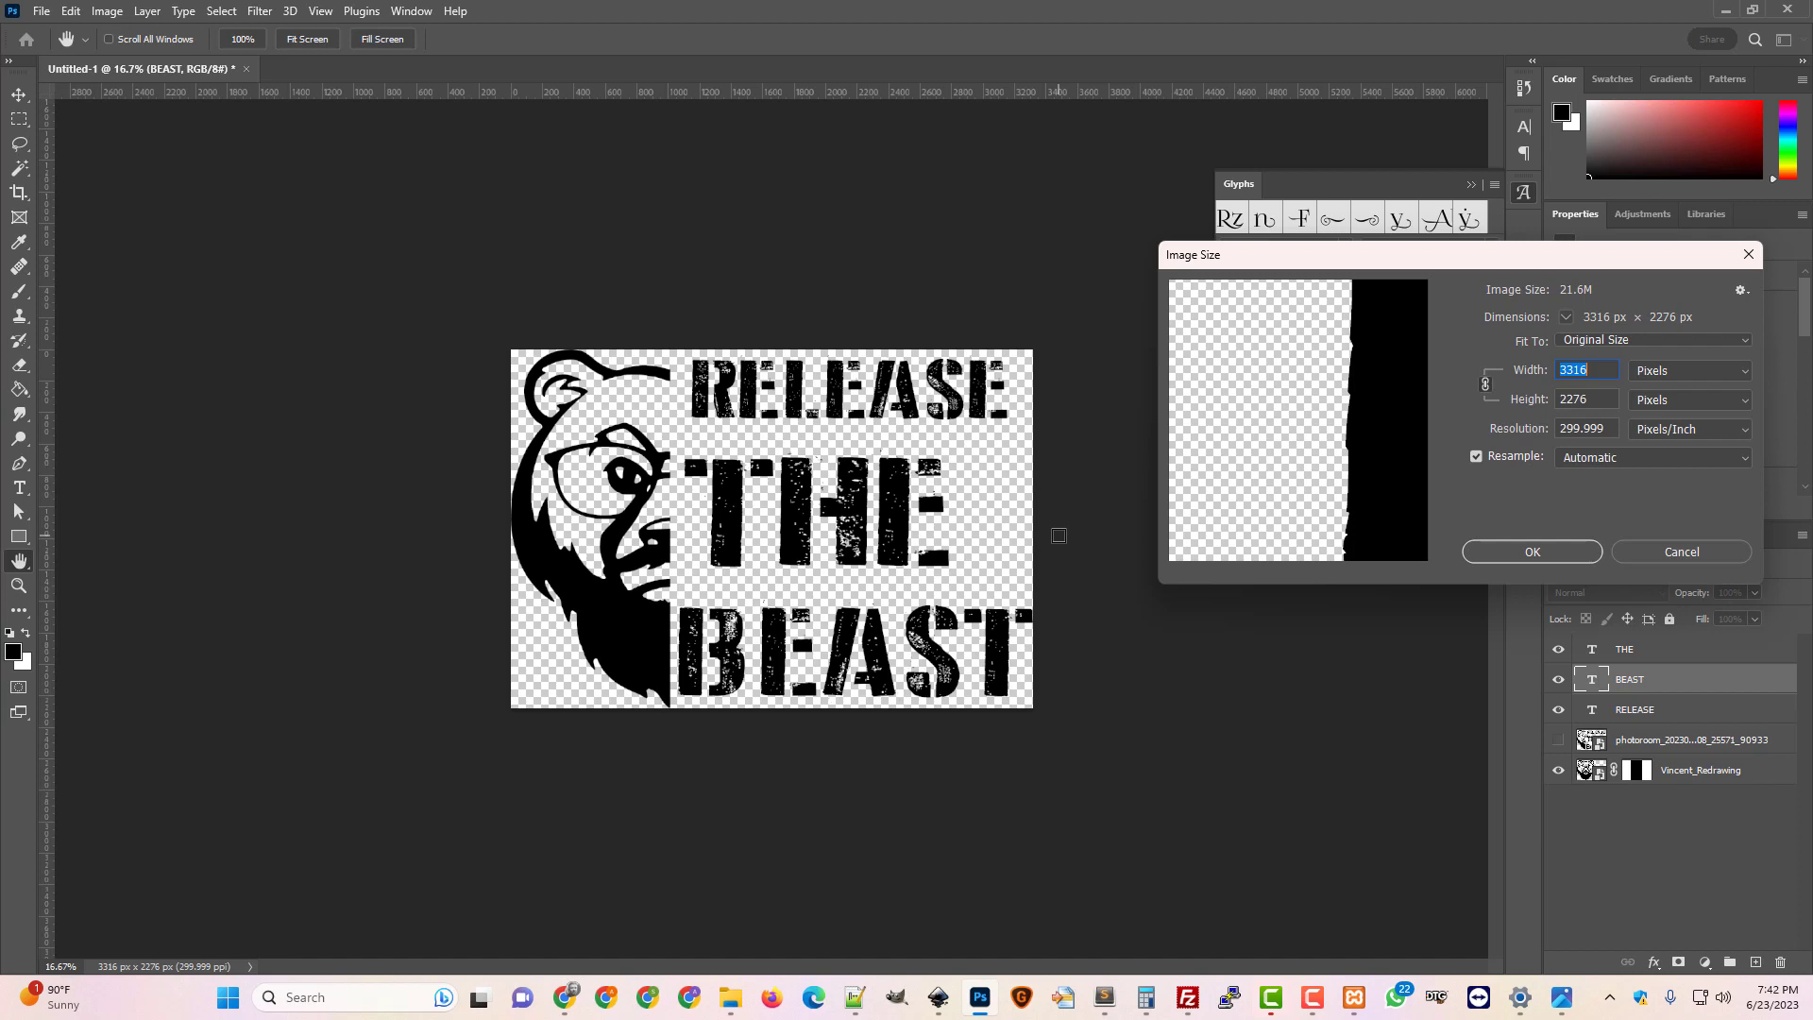
type("3600")
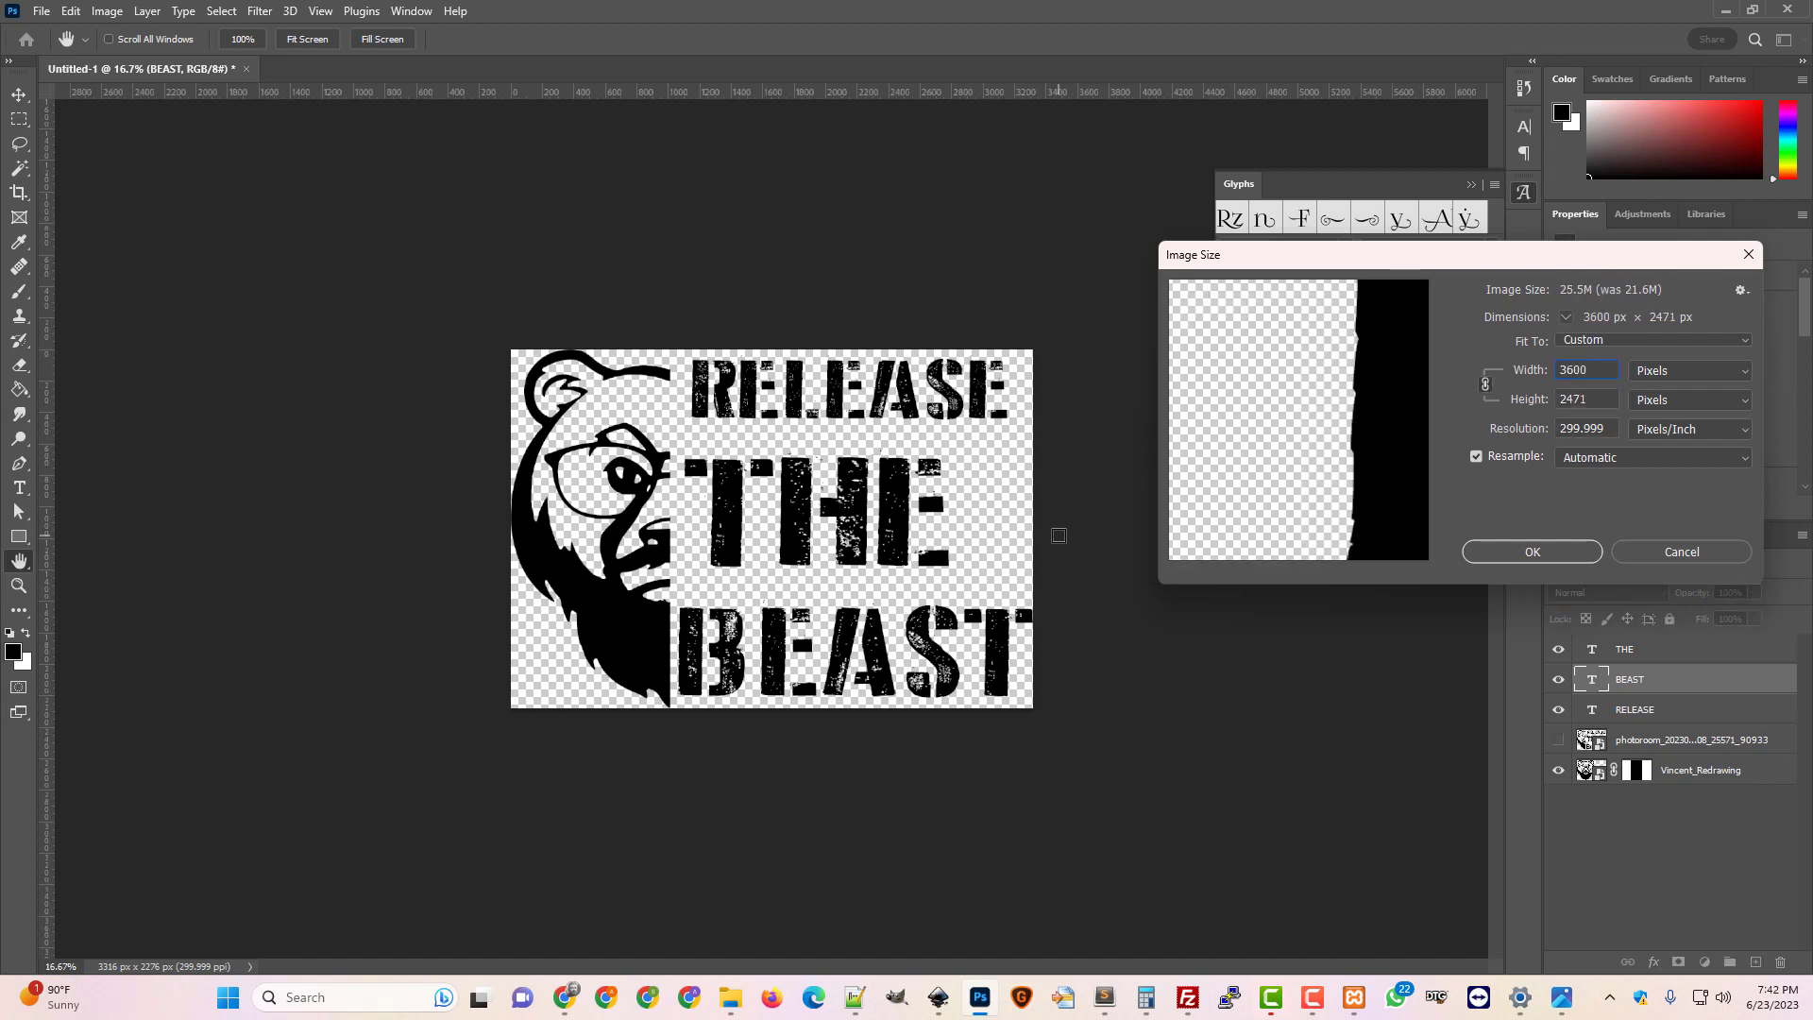
left_click(1545, 551)
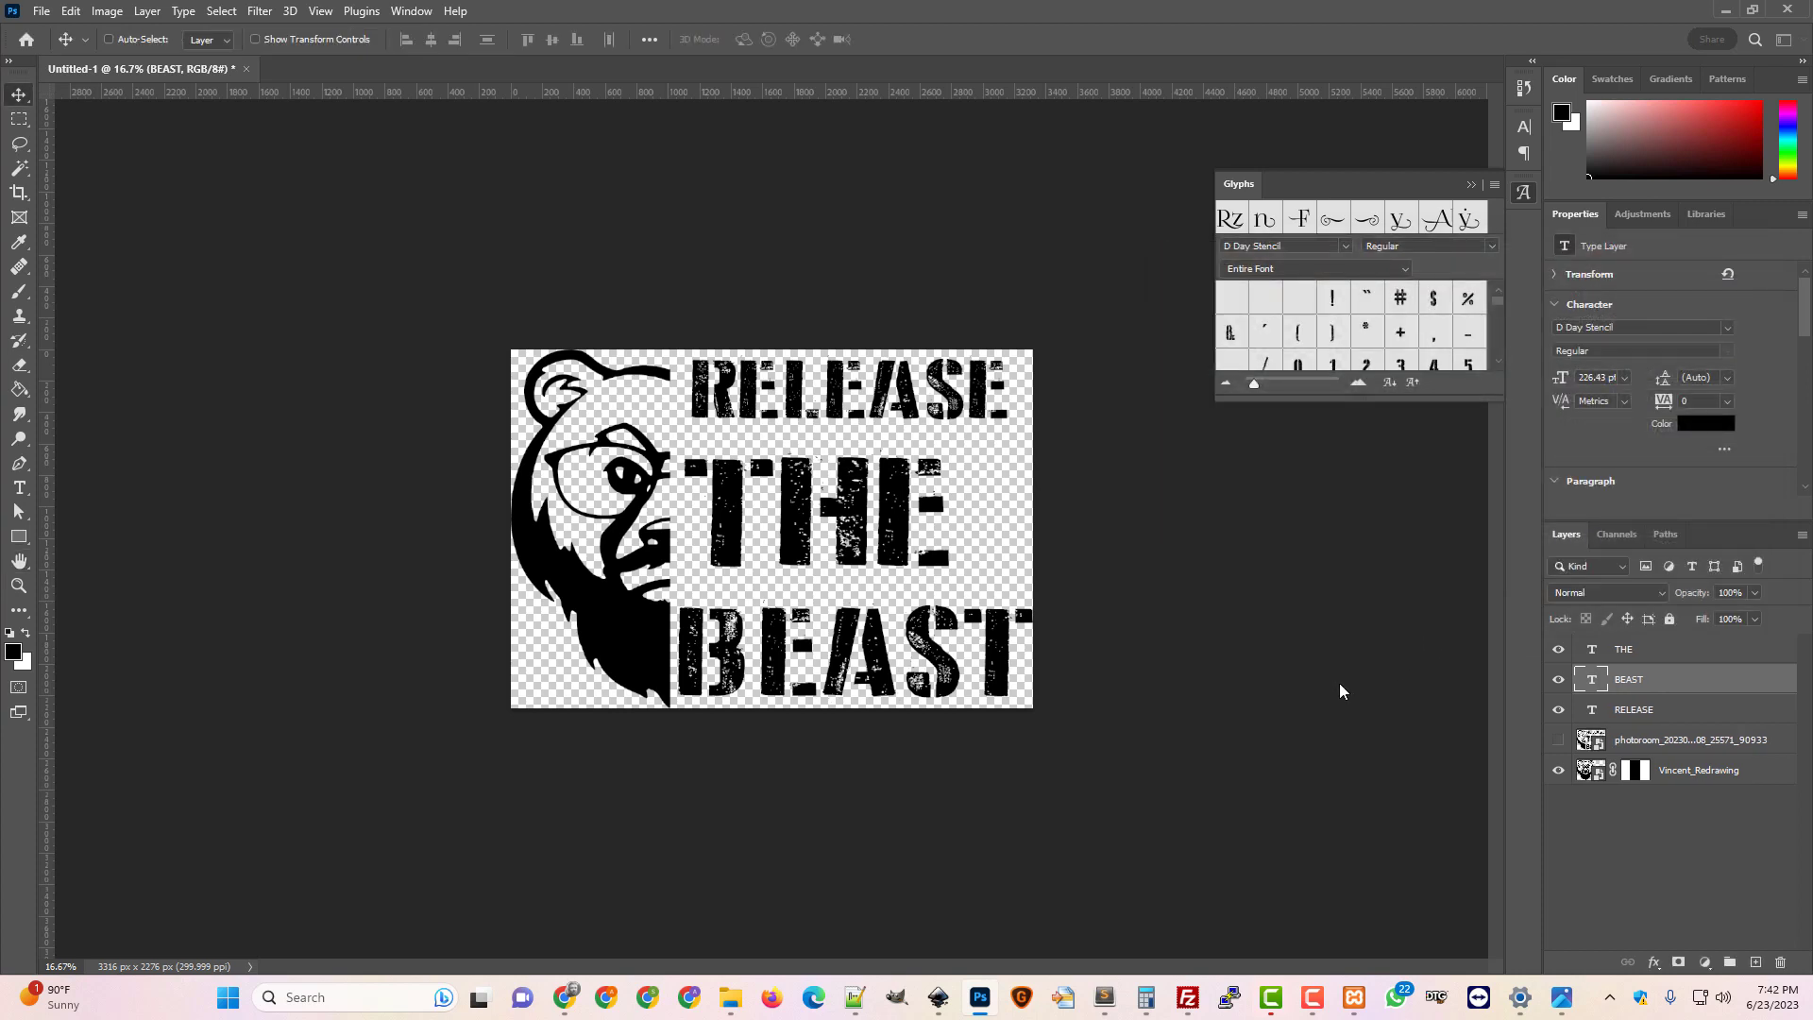
Quick Export the artwork as a PNG named Release_the_Beast.png
left_click(42, 11)
mouse_move(136, 343)
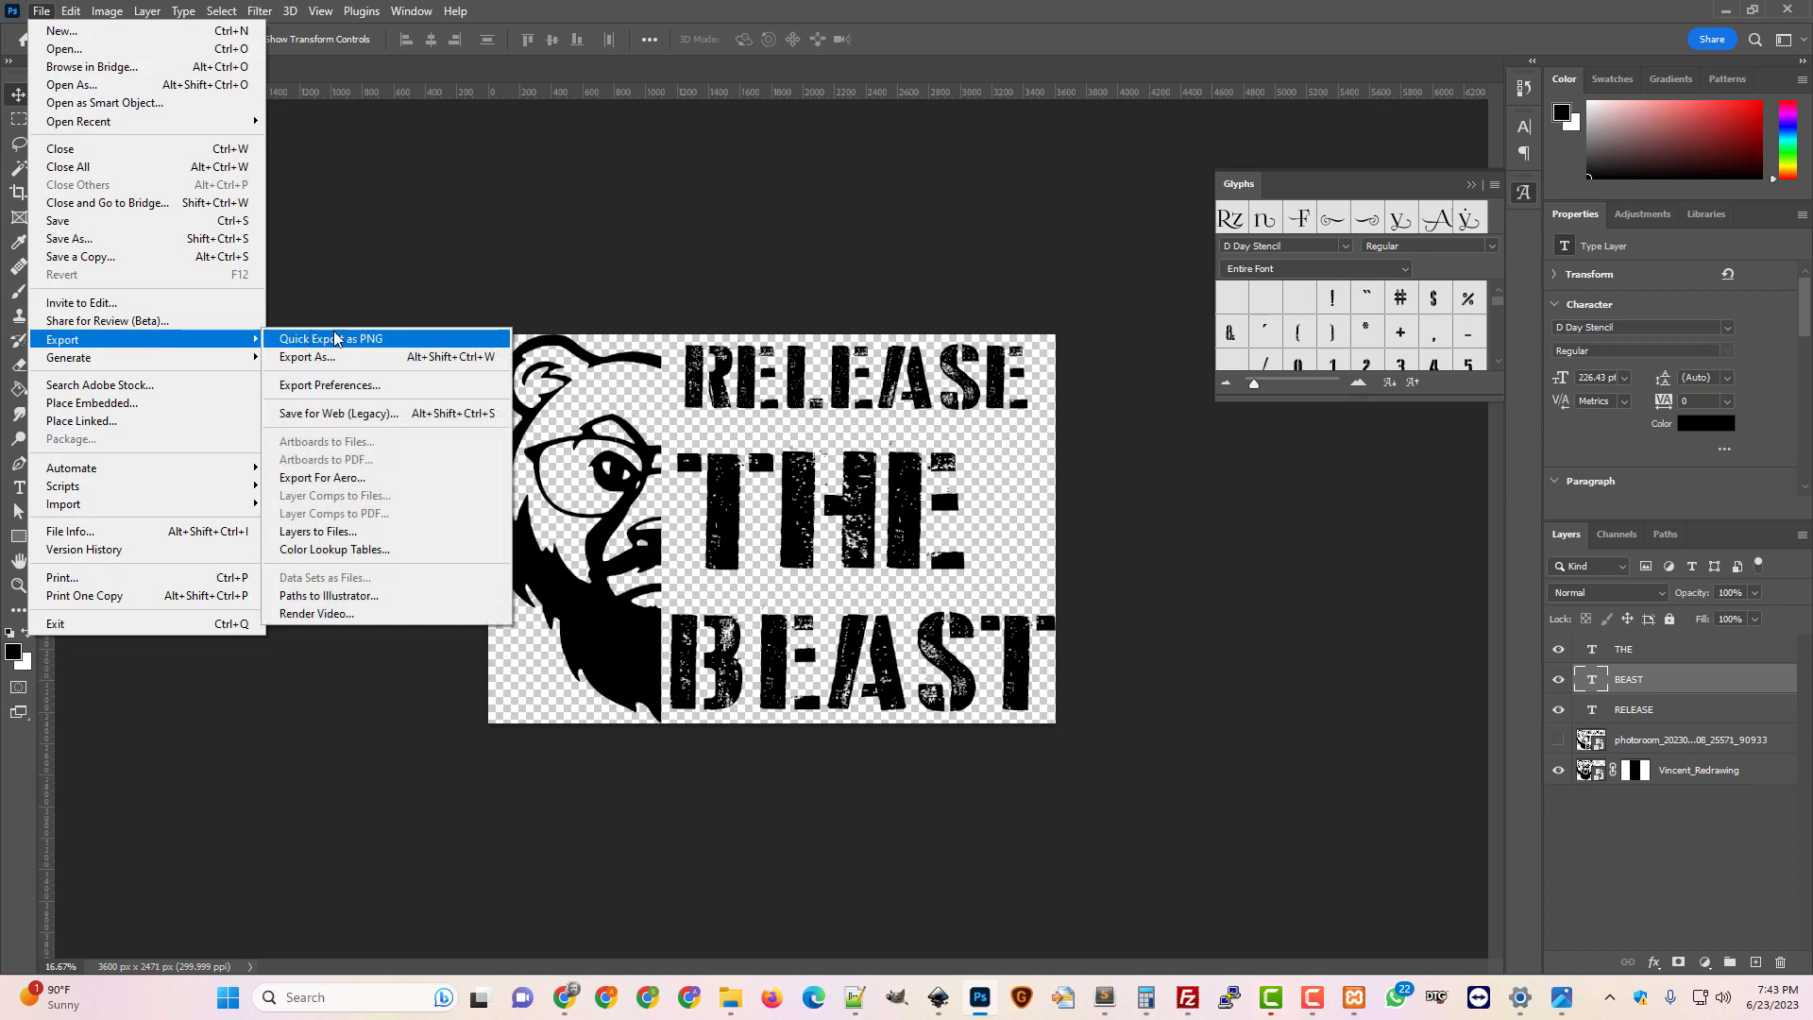
left_click(330, 338)
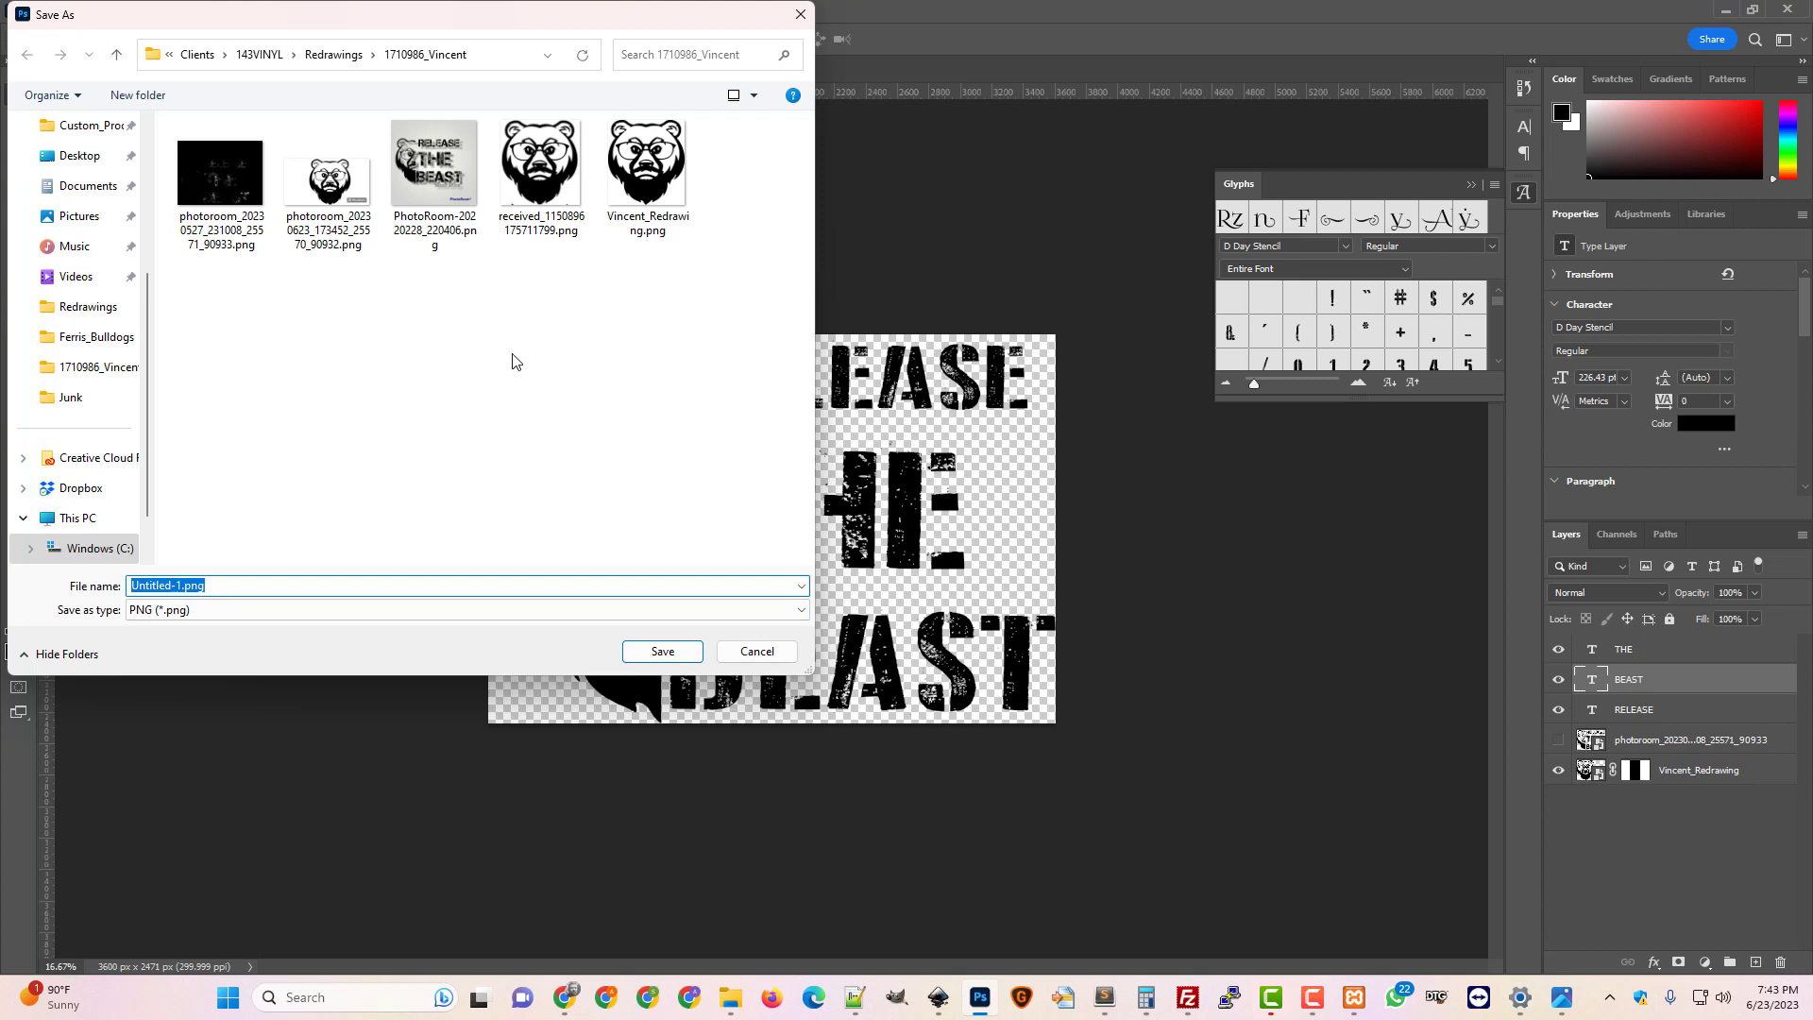
left_click(187, 586)
key("shift+Home")
type("Release_the_Beast")
key("Return")
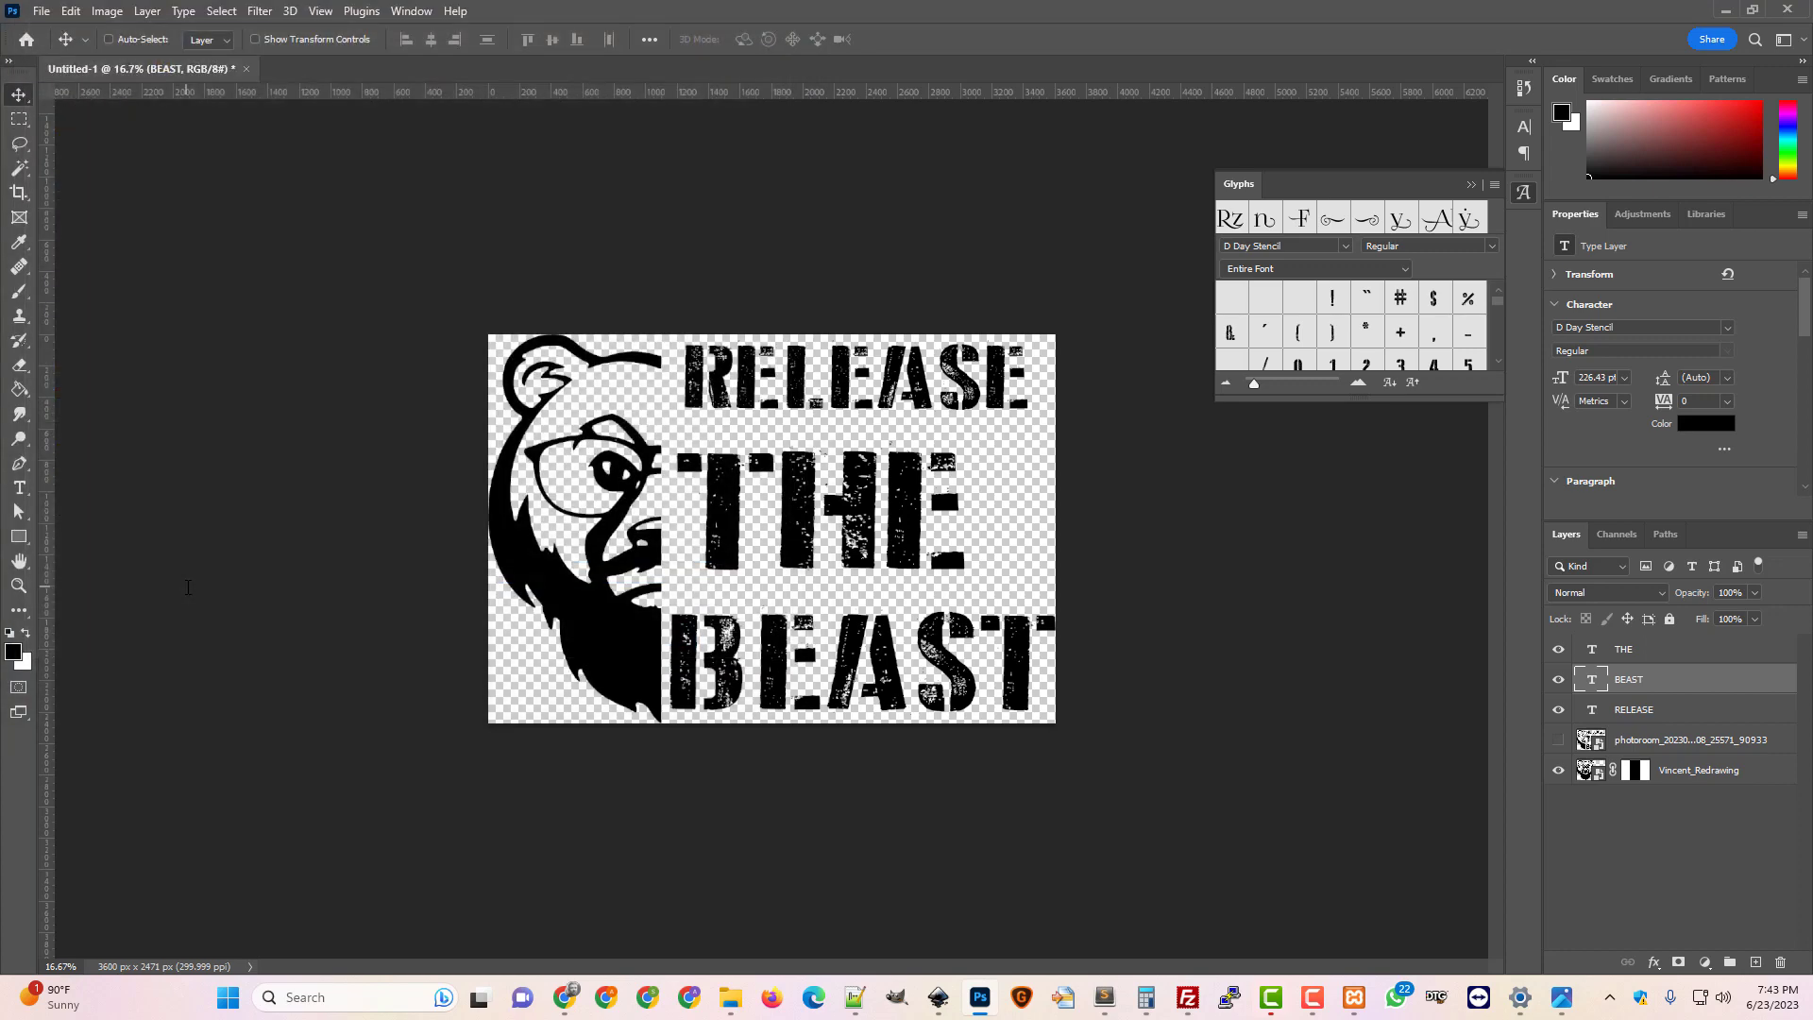